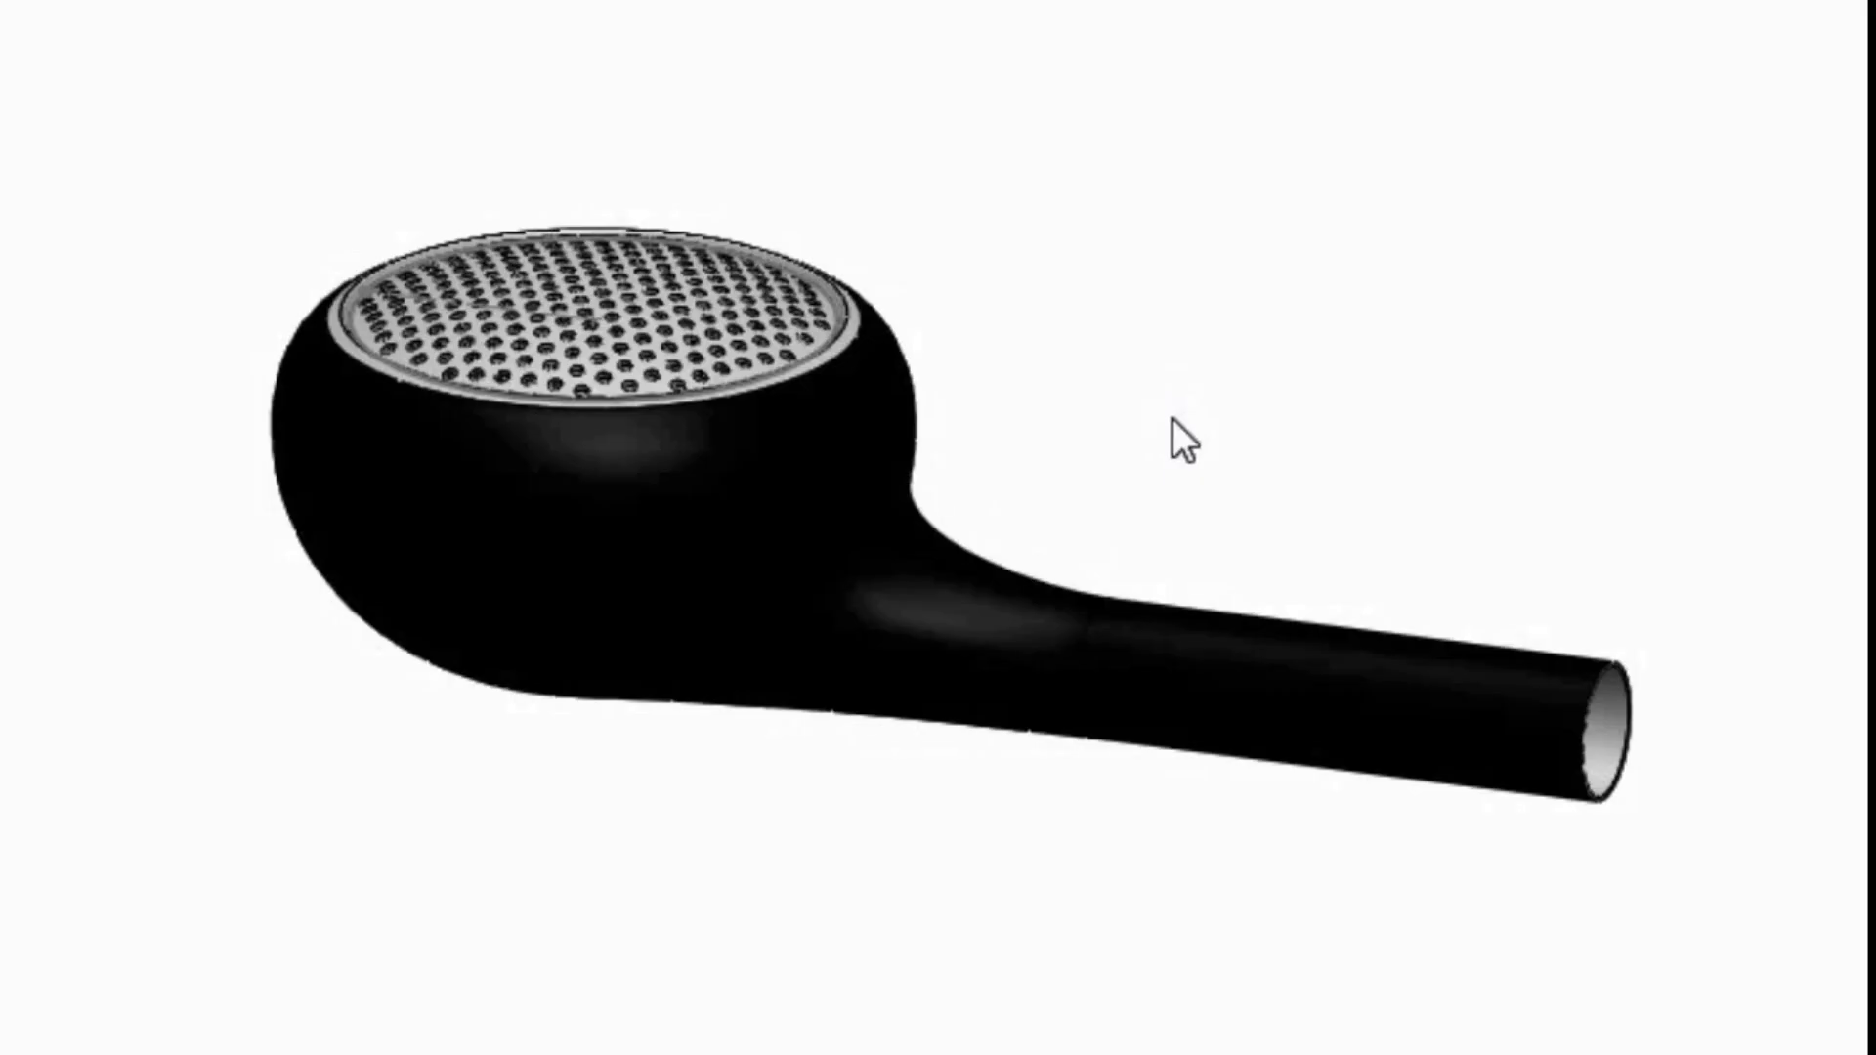
- Orbit the preview of the finished shower-head model to view it from around
{"action": "mouse_move", "coordinate": [1173, 431]}
{"action": "middle_mouse_down"}
{"action": "mouse_move", "coordinate": [1190, 478]}
{"action": "mouse_move", "coordinate": [1134, 574]}
{"action": "mouse_move", "coordinate": [963, 675]}
{"action": "mouse_move", "coordinate": [1123, 683]}
{"action": "mouse_move", "coordinate": [1185, 465]}
{"action": "mouse_move", "coordinate": [1189, 352]}
{"action": "mouse_move", "coordinate": [1069, 476]}
{"action": "mouse_move", "coordinate": [993, 502]}
{"action": "middle_mouse_up"}
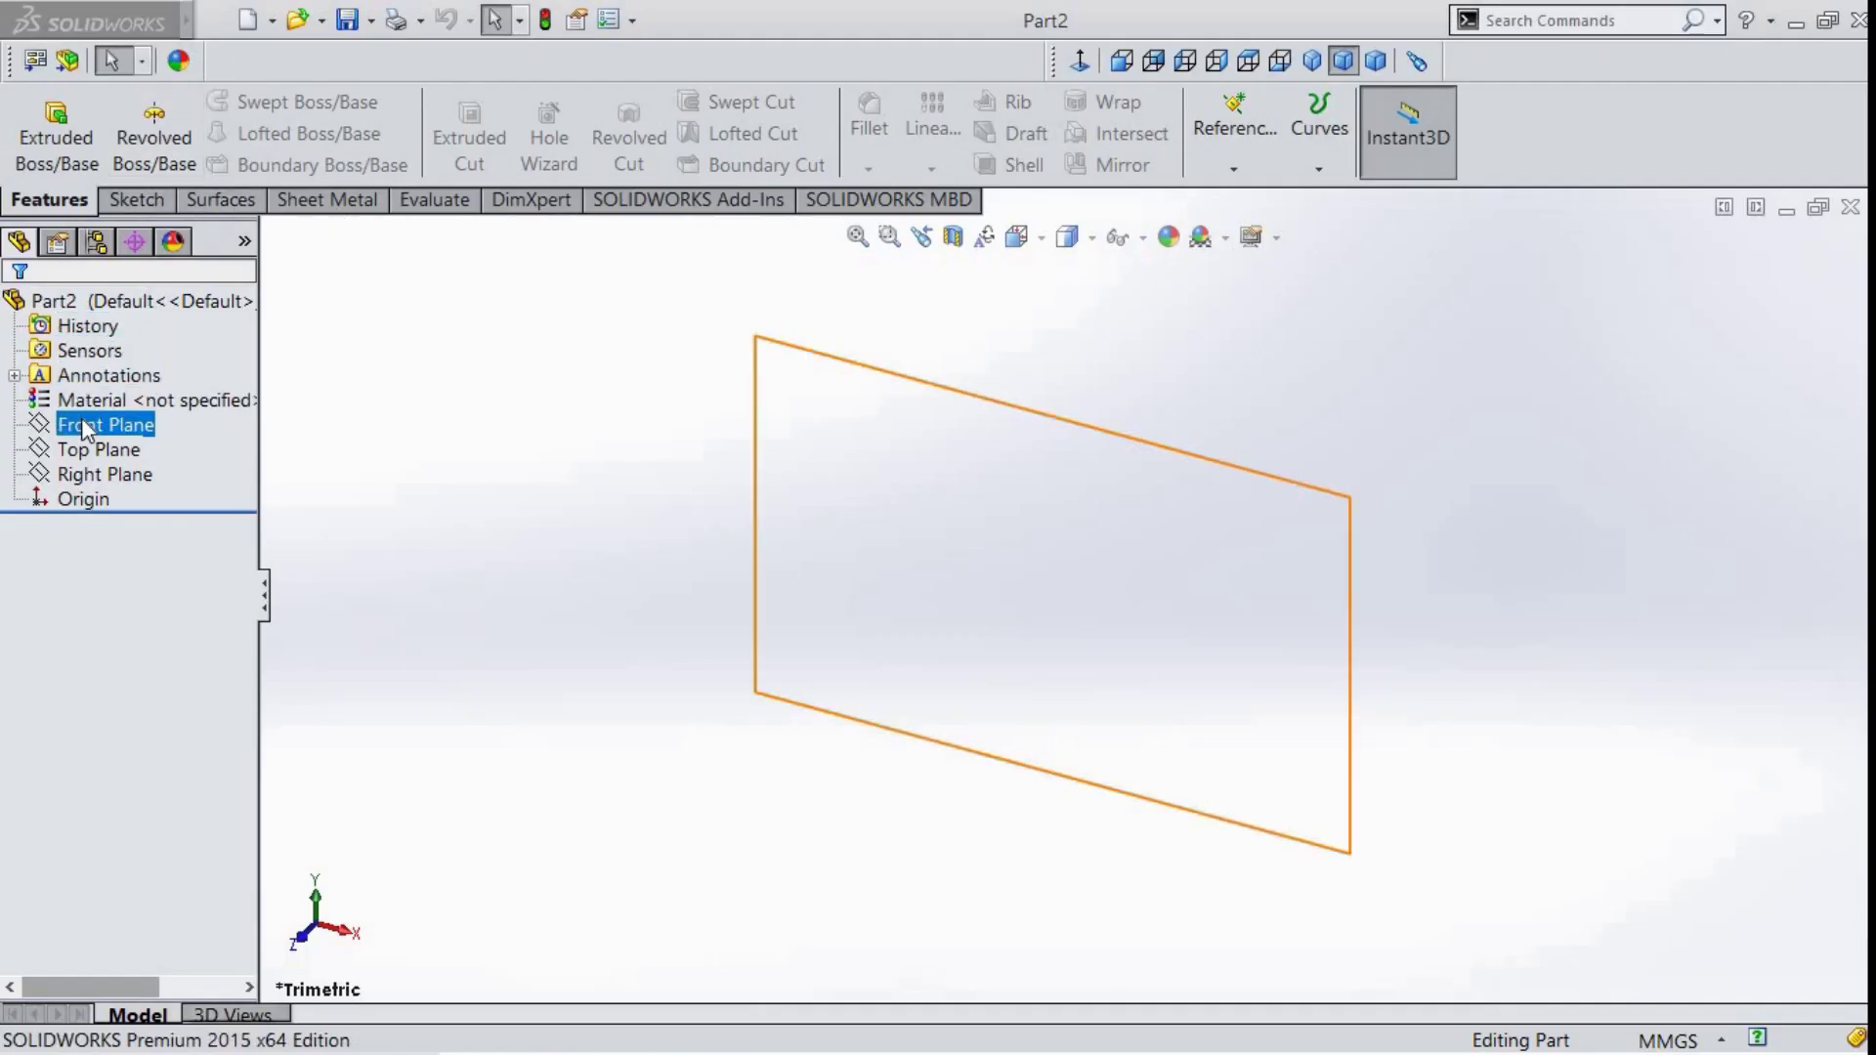
- Start a Front Plane sketch and draw a vertical centerline through the origin
{"action": "left_click", "coordinate": [80, 422]}
{"action": "left_click", "coordinate": [96, 375]}
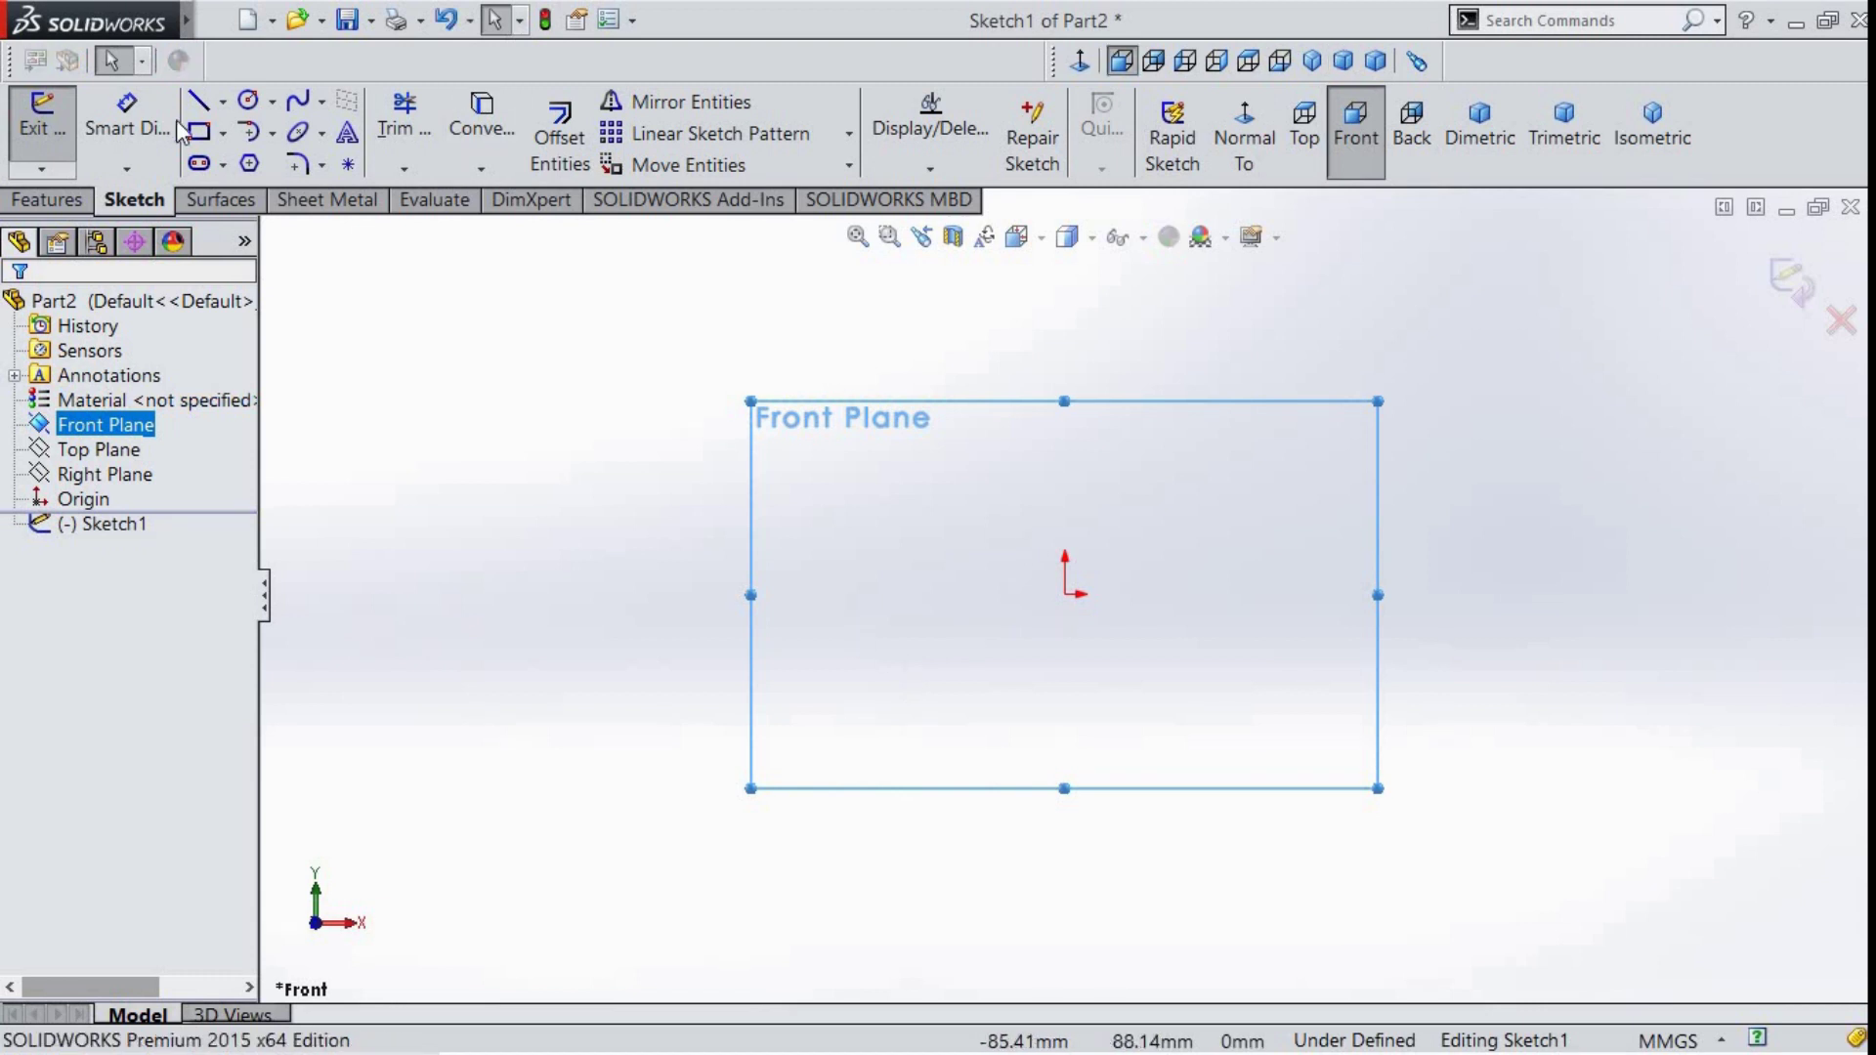
{"action": "left_click", "coordinate": [223, 101]}
{"action": "left_click", "coordinate": [284, 159]}
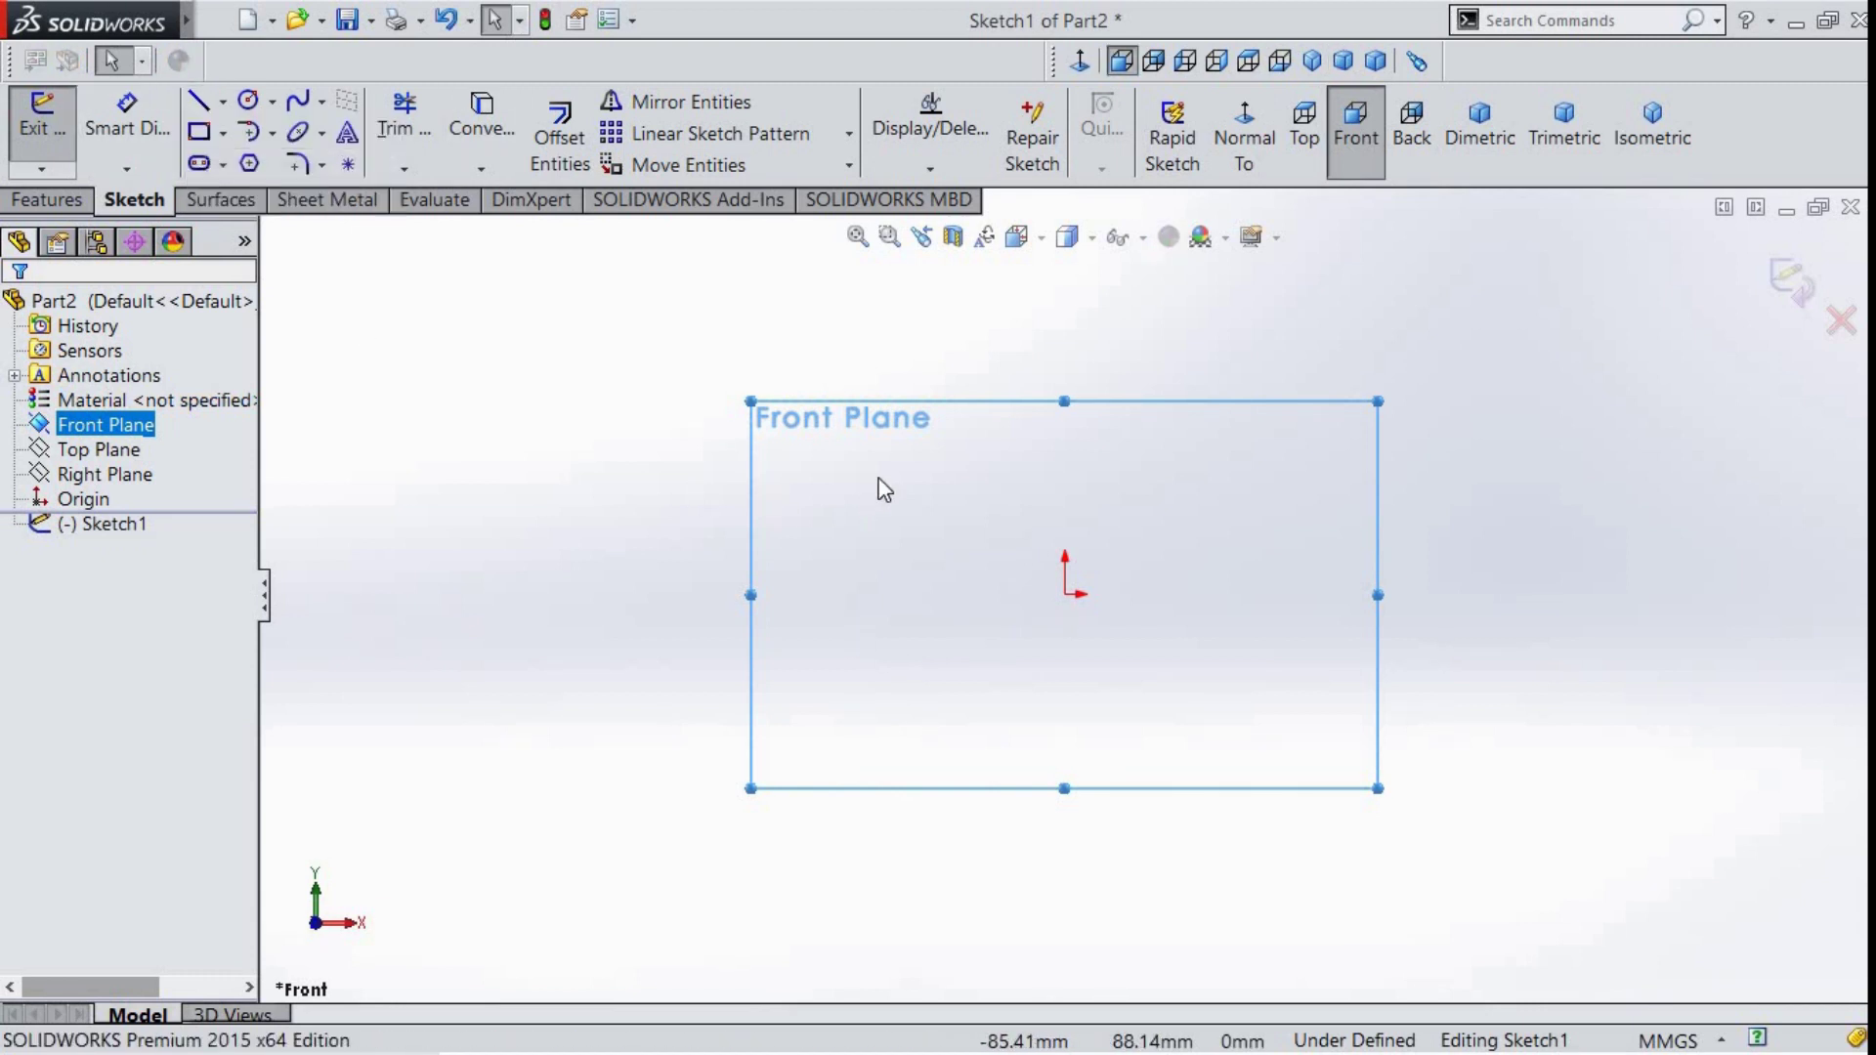
{"action": "left_click", "coordinate": [1064, 457]}
{"action": "left_click", "coordinate": [1065, 753]}
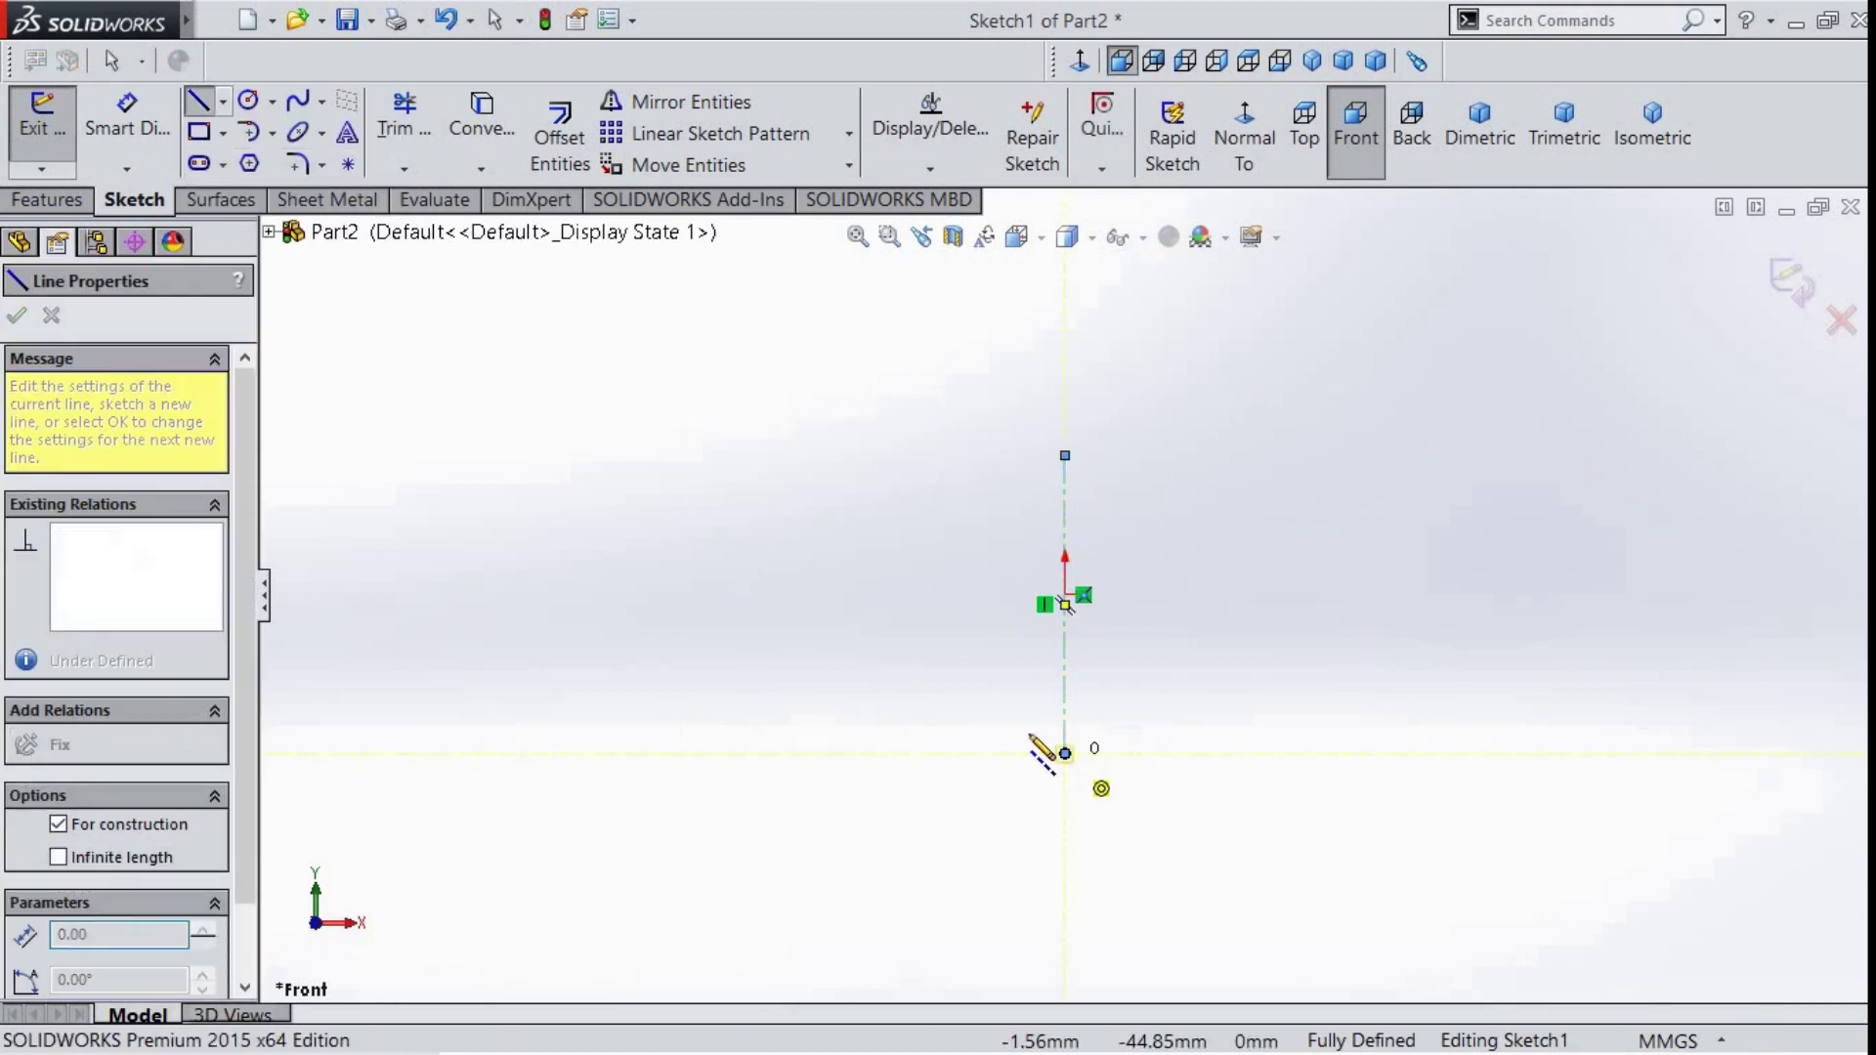
- Dimension the centerline length to 91.5 mm
{"action": "left_click", "coordinate": [127, 118]}
{"action": "left_click", "coordinate": [1066, 675]}
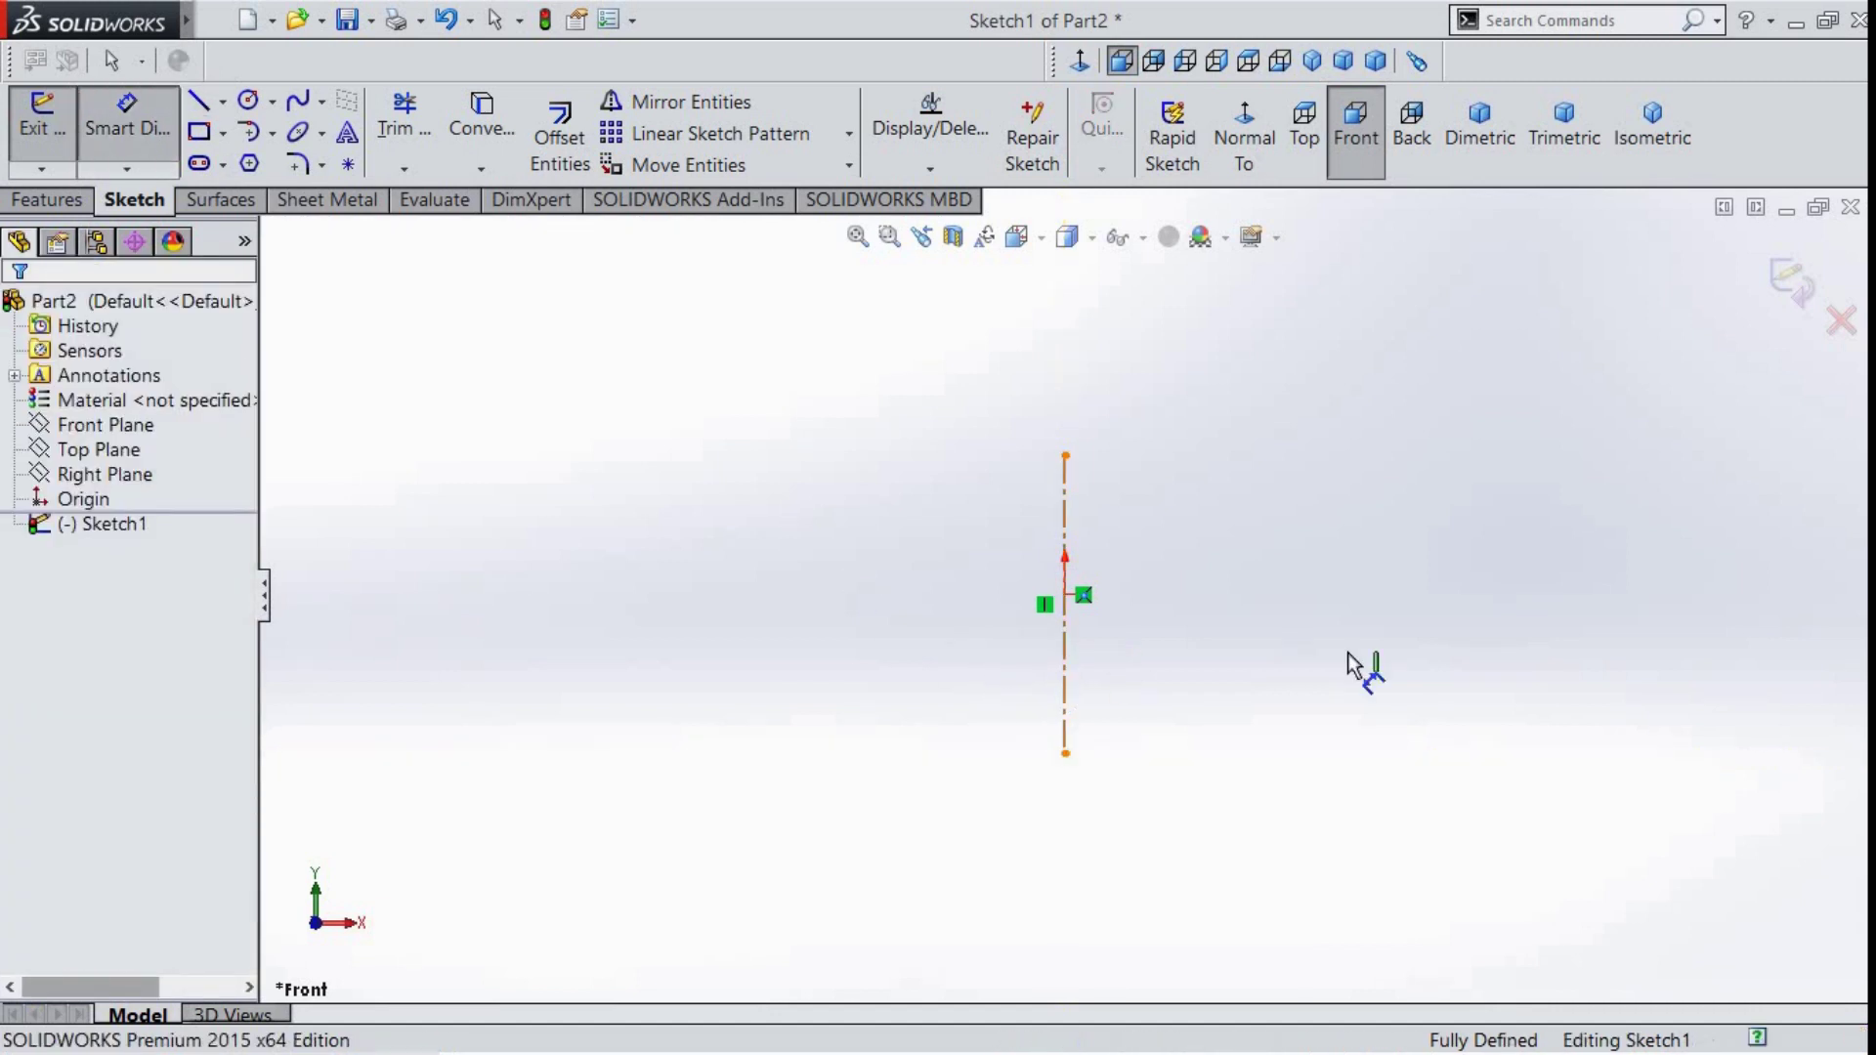
{"action": "left_click", "coordinate": [1485, 674]}
{"action": "type", "text": "91.5"}
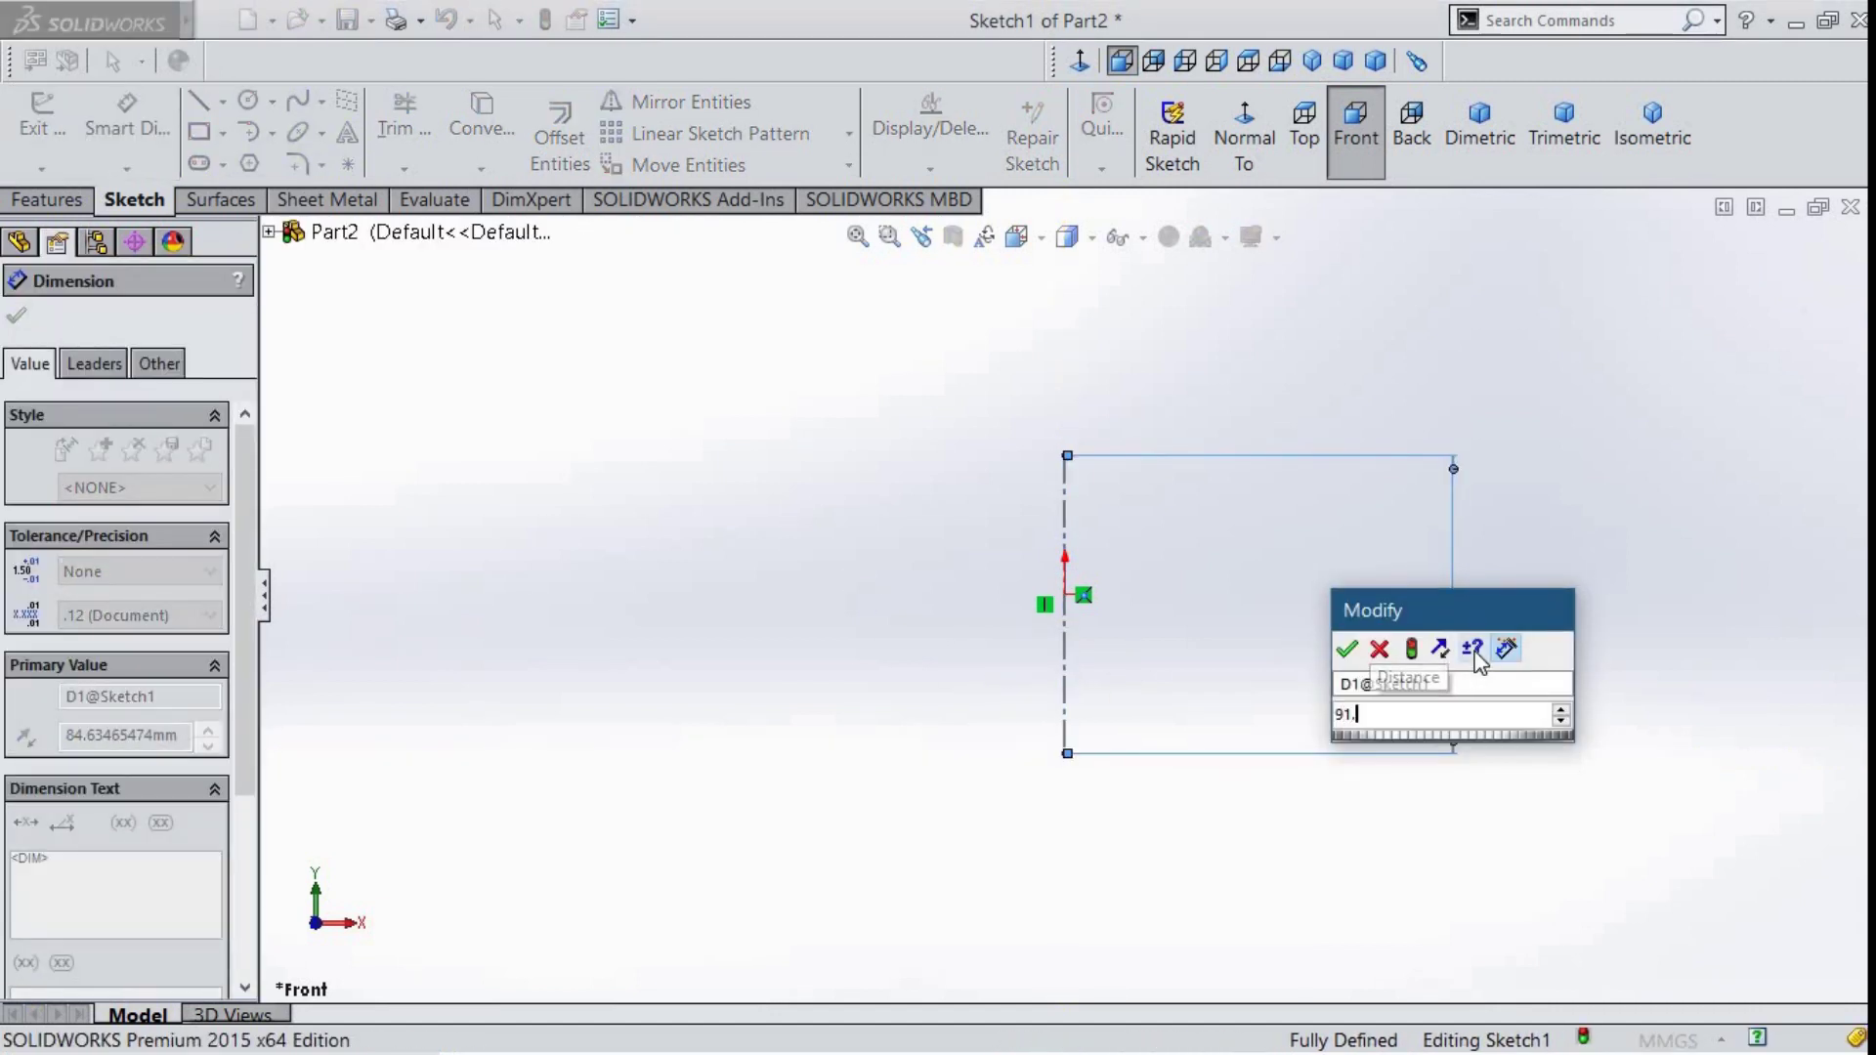
{"action": "key", "text": "Return"}
- Place the centerline's top end 12.5 mm above the origin
{"action": "scroll", "coordinate": [1071, 469], "scroll_direction": "down", "scroll_amount": 2}
{"action": "scroll", "coordinate": [1071, 470], "scroll_direction": "down", "scroll_amount": 1}
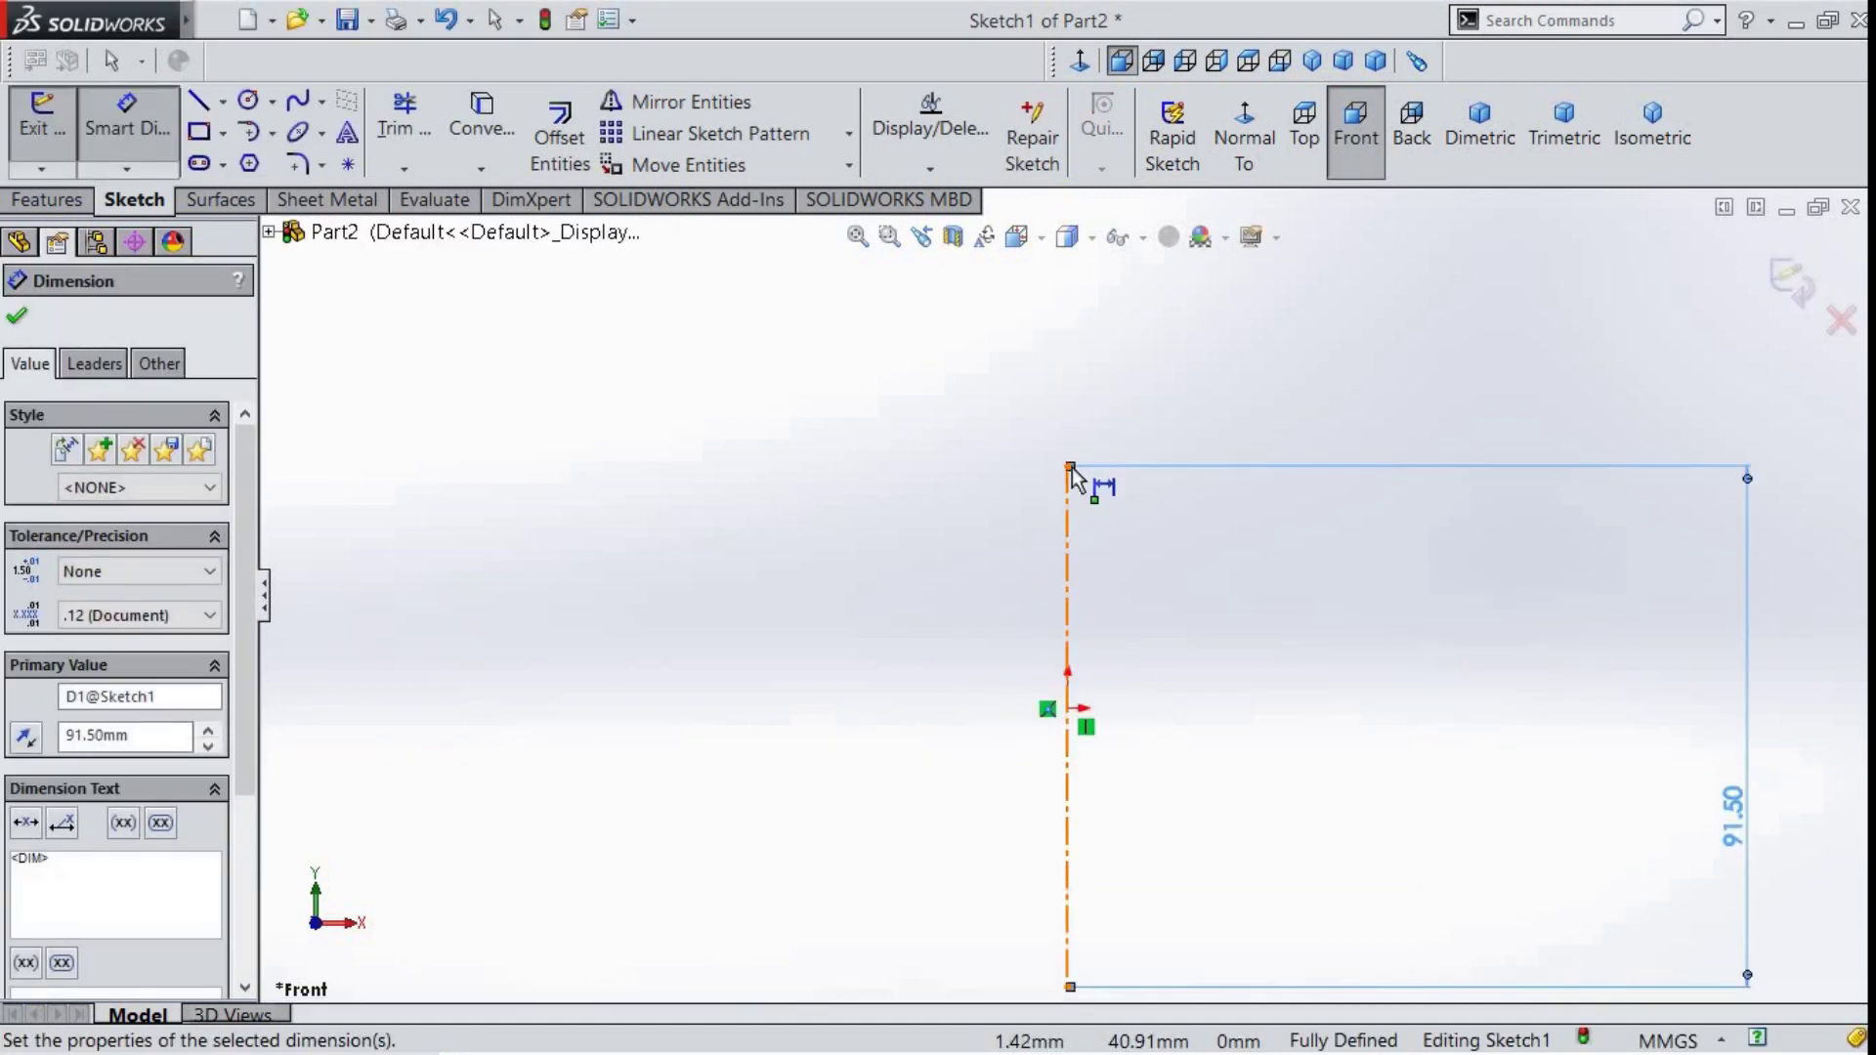
{"action": "scroll", "coordinate": [1071, 474], "scroll_direction": "down", "scroll_amount": 2}
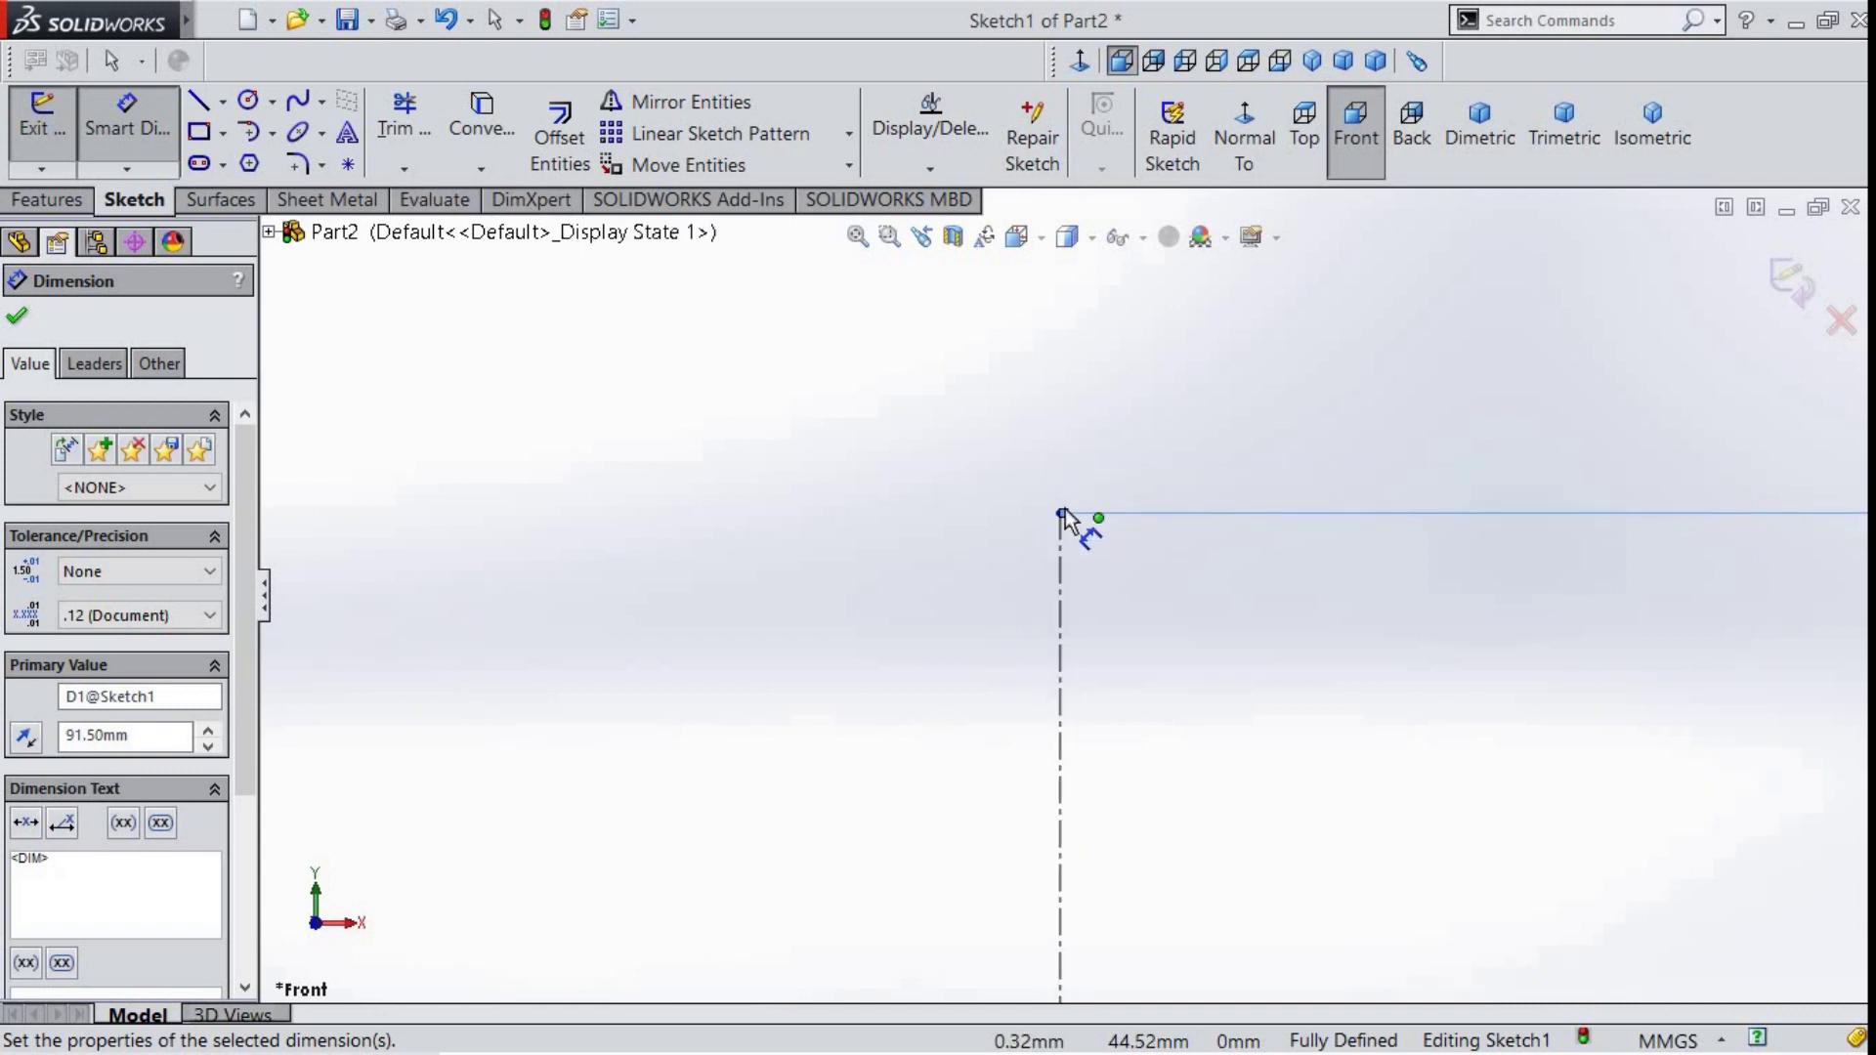
{"action": "left_click", "coordinate": [1059, 513]}
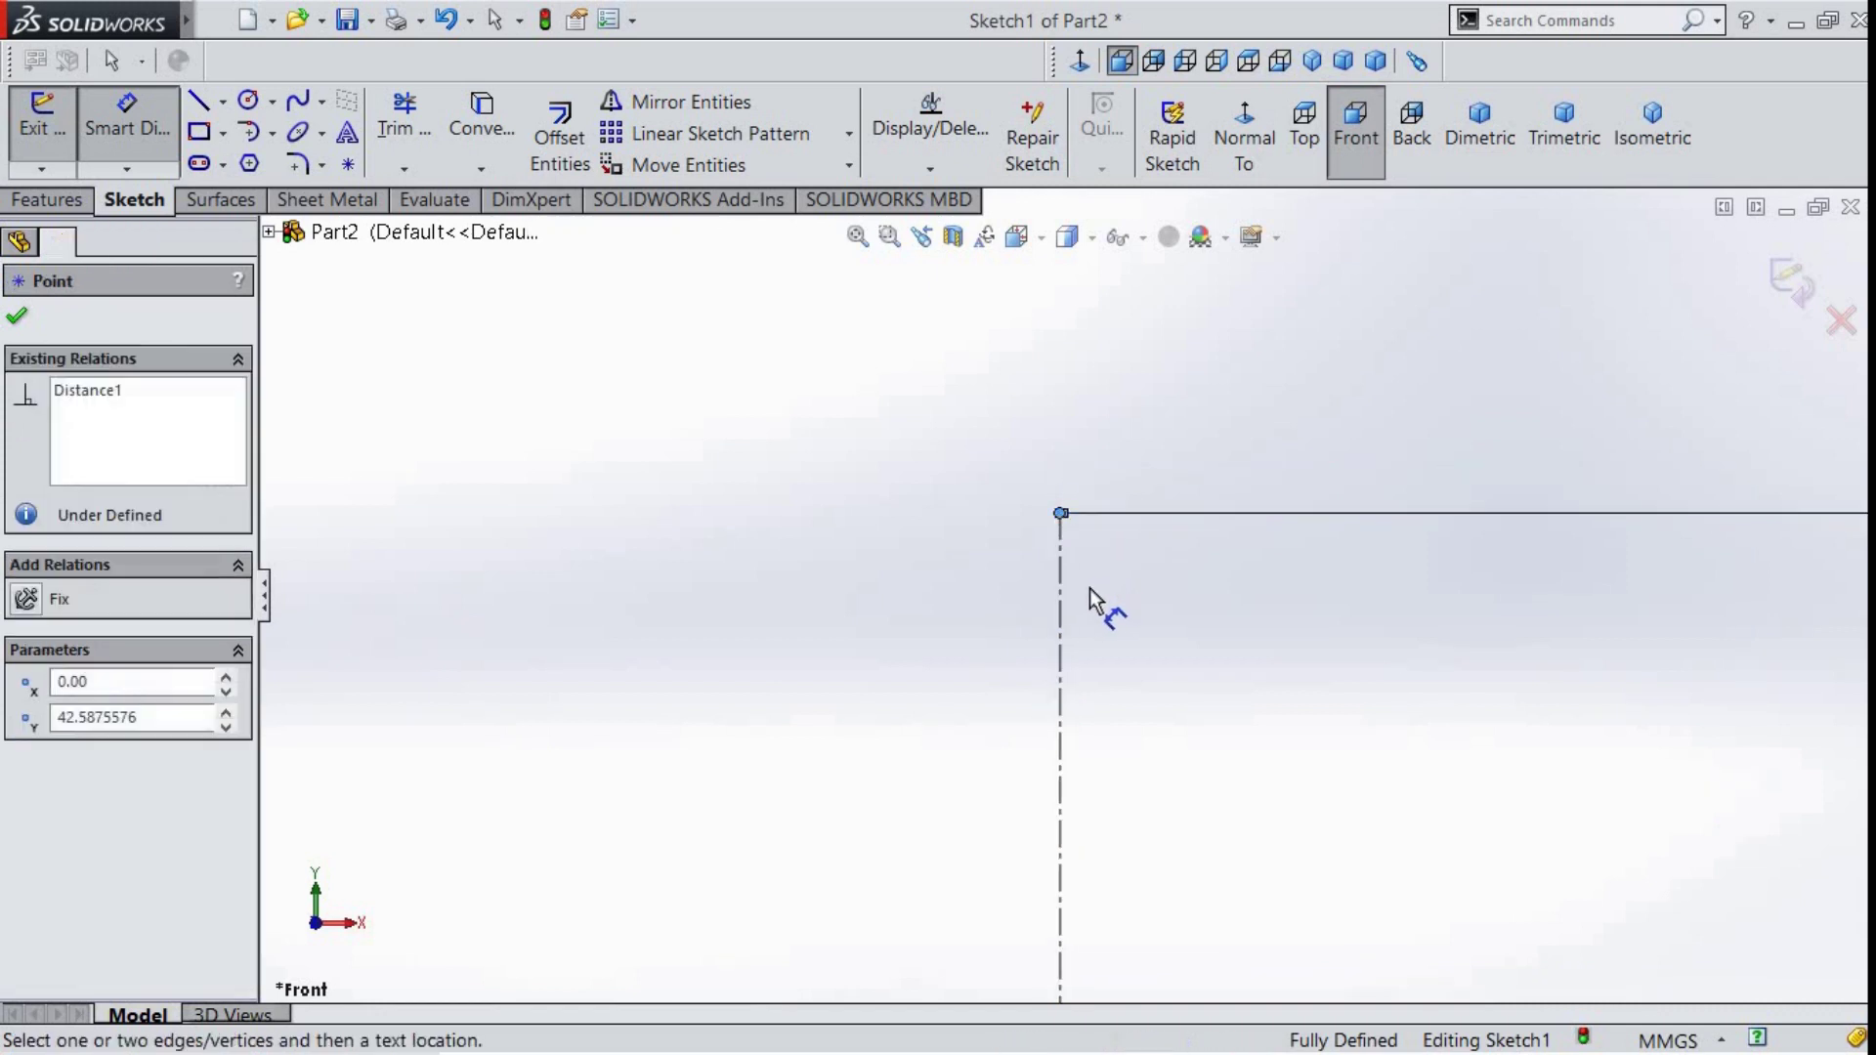
{"action": "left_click", "coordinate": [1065, 913]}
{"action": "left_click", "coordinate": [1244, 836]}
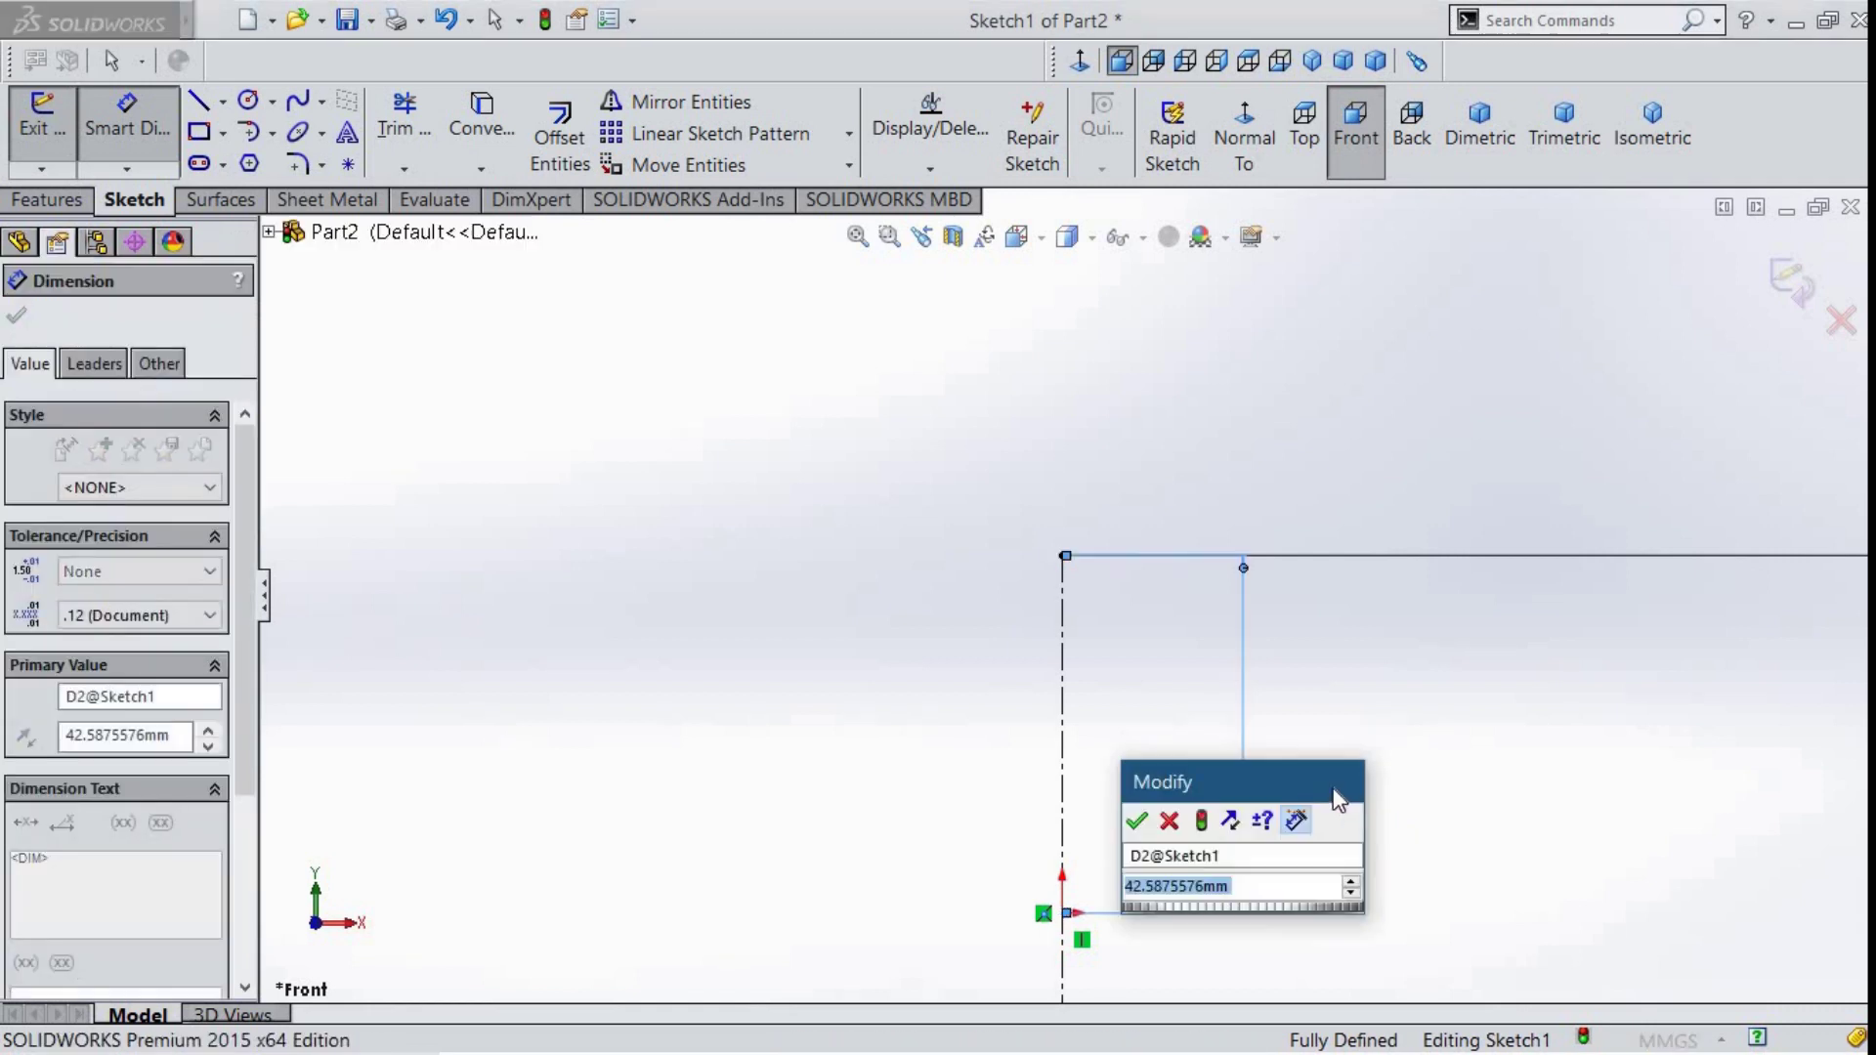
{"action": "type", "text": "12.5"}
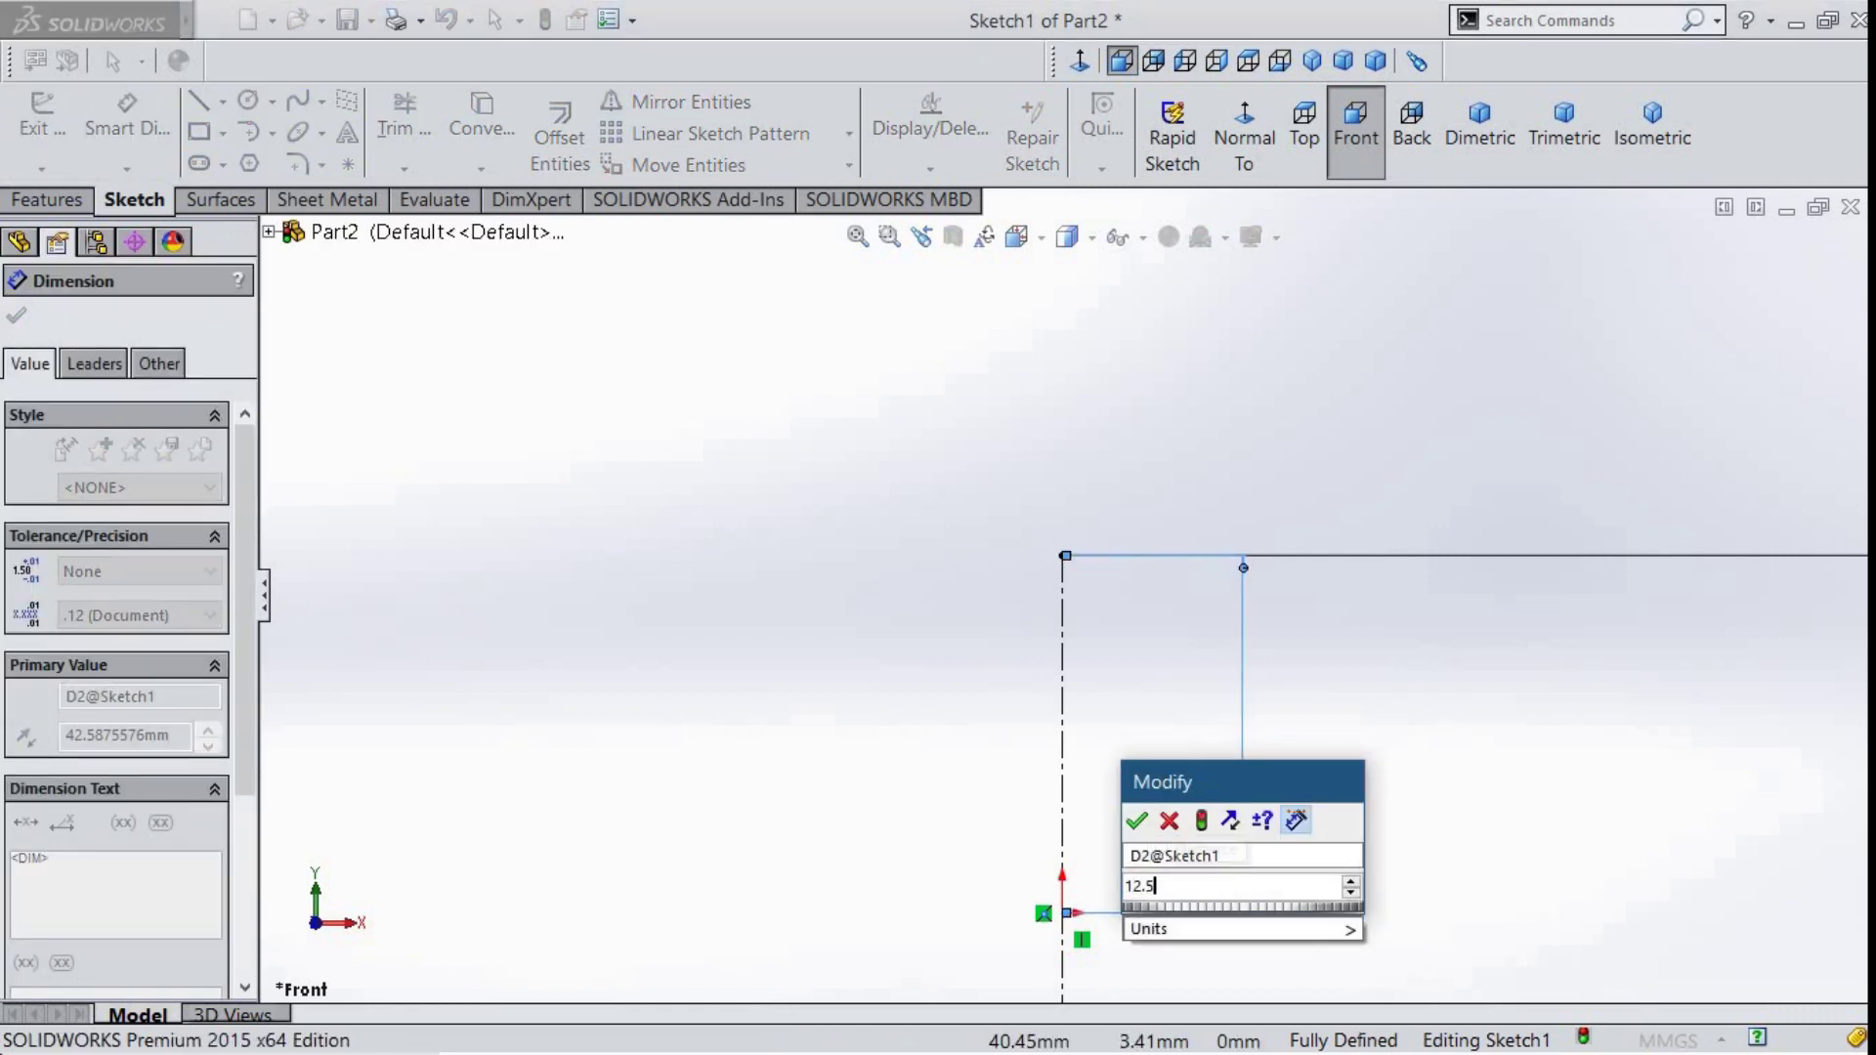
{"action": "key", "text": "Return"}
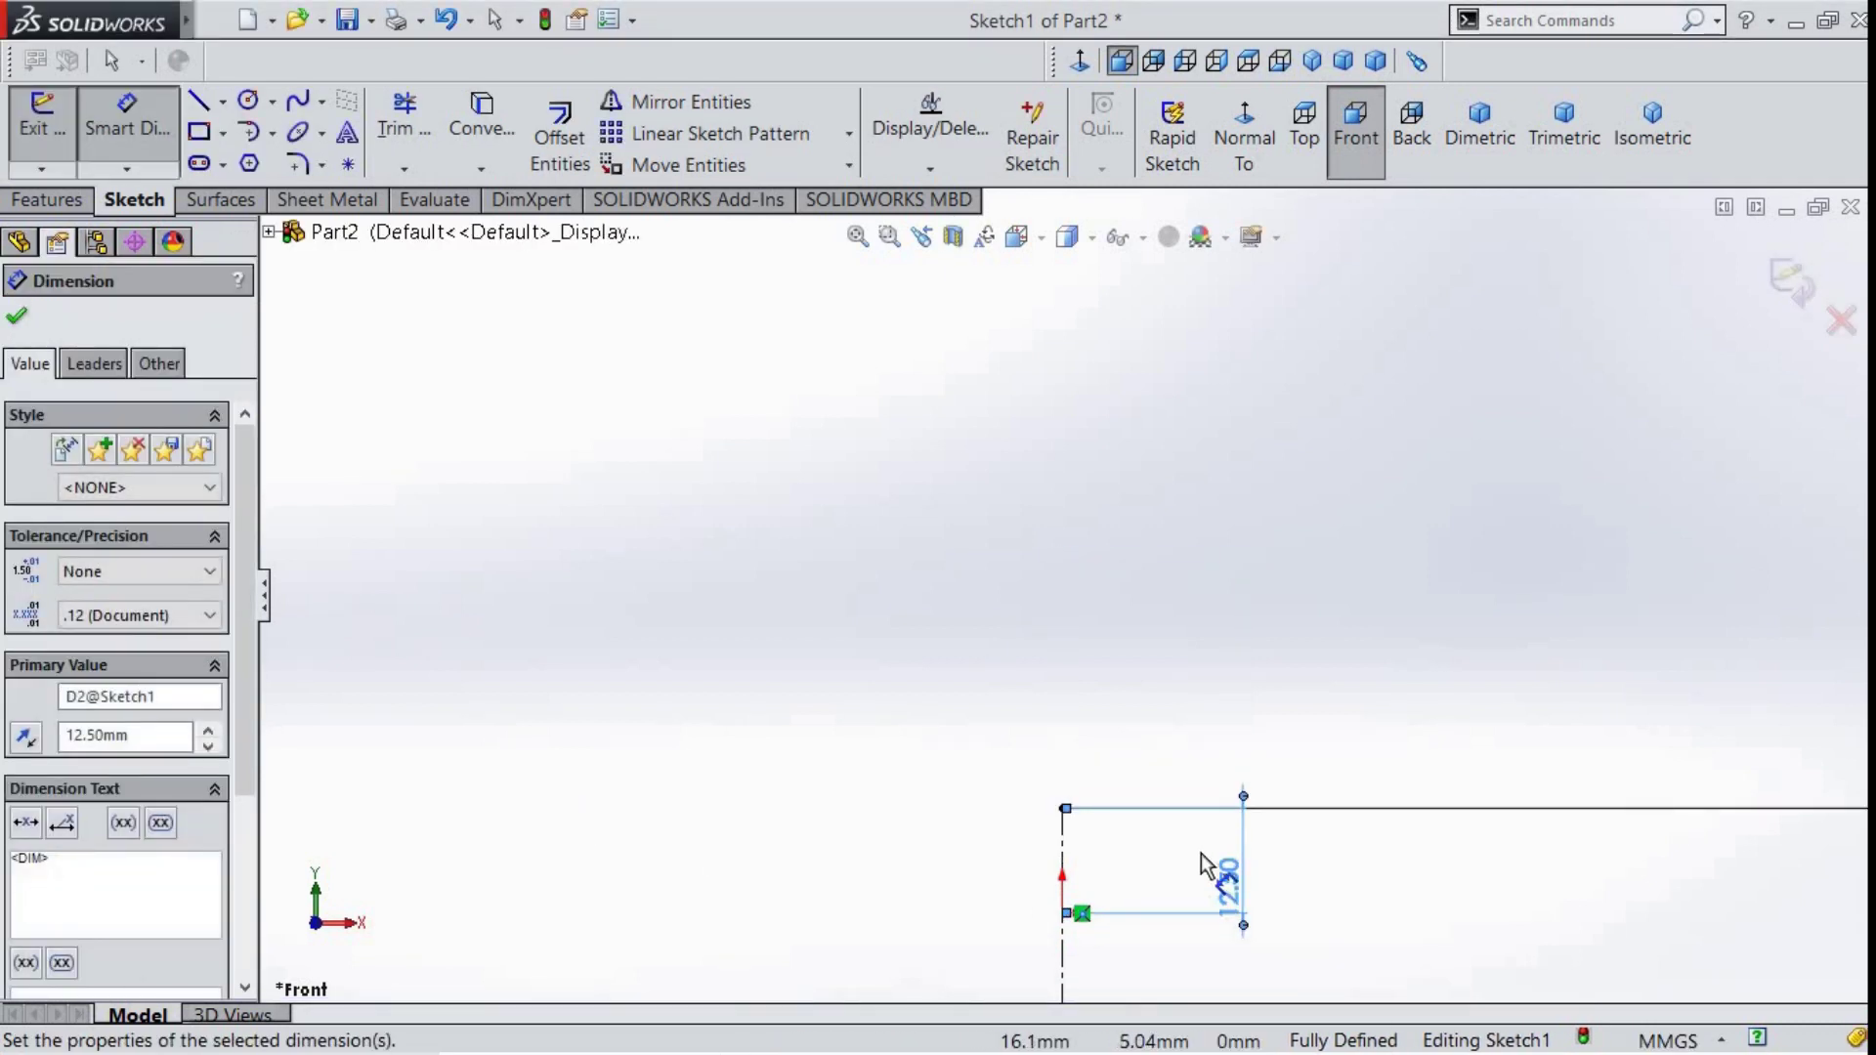
{"action": "scroll", "coordinate": [1200, 853], "scroll_direction": "up", "scroll_amount": 4}
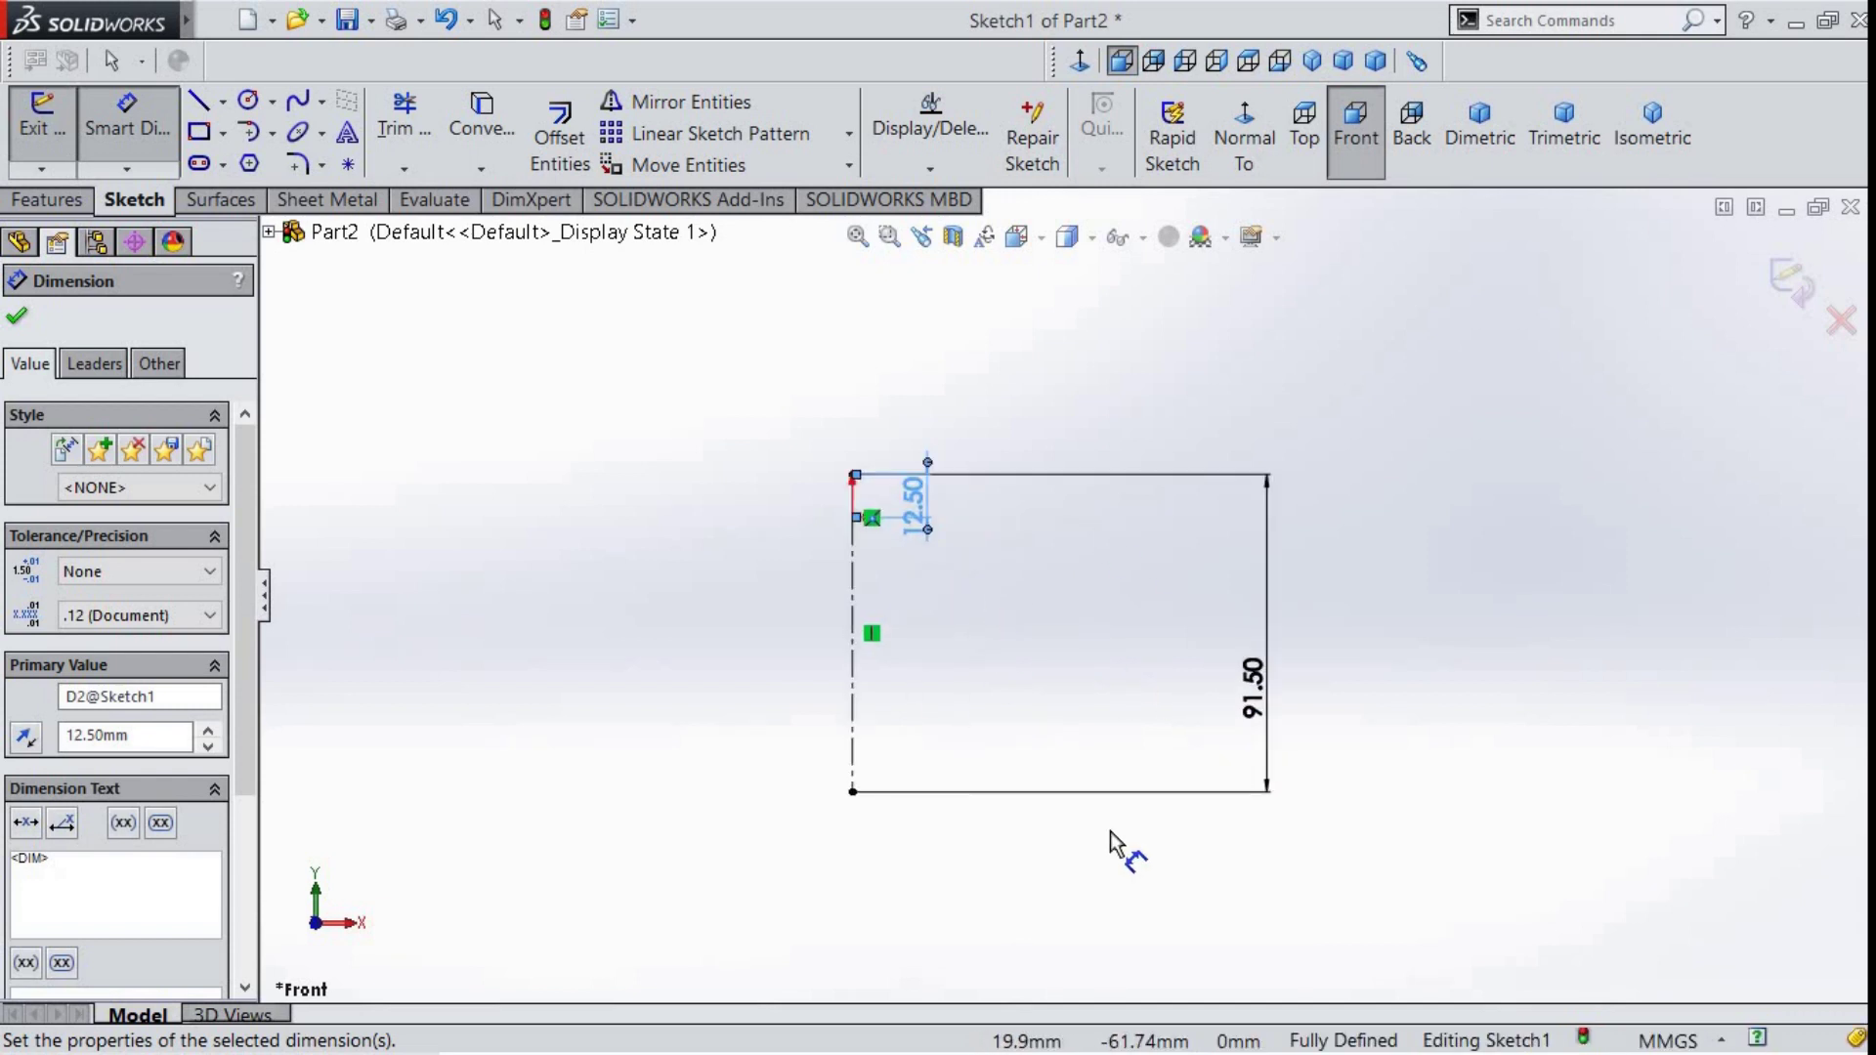
{"action": "right_click", "coordinate": [607, 409]}
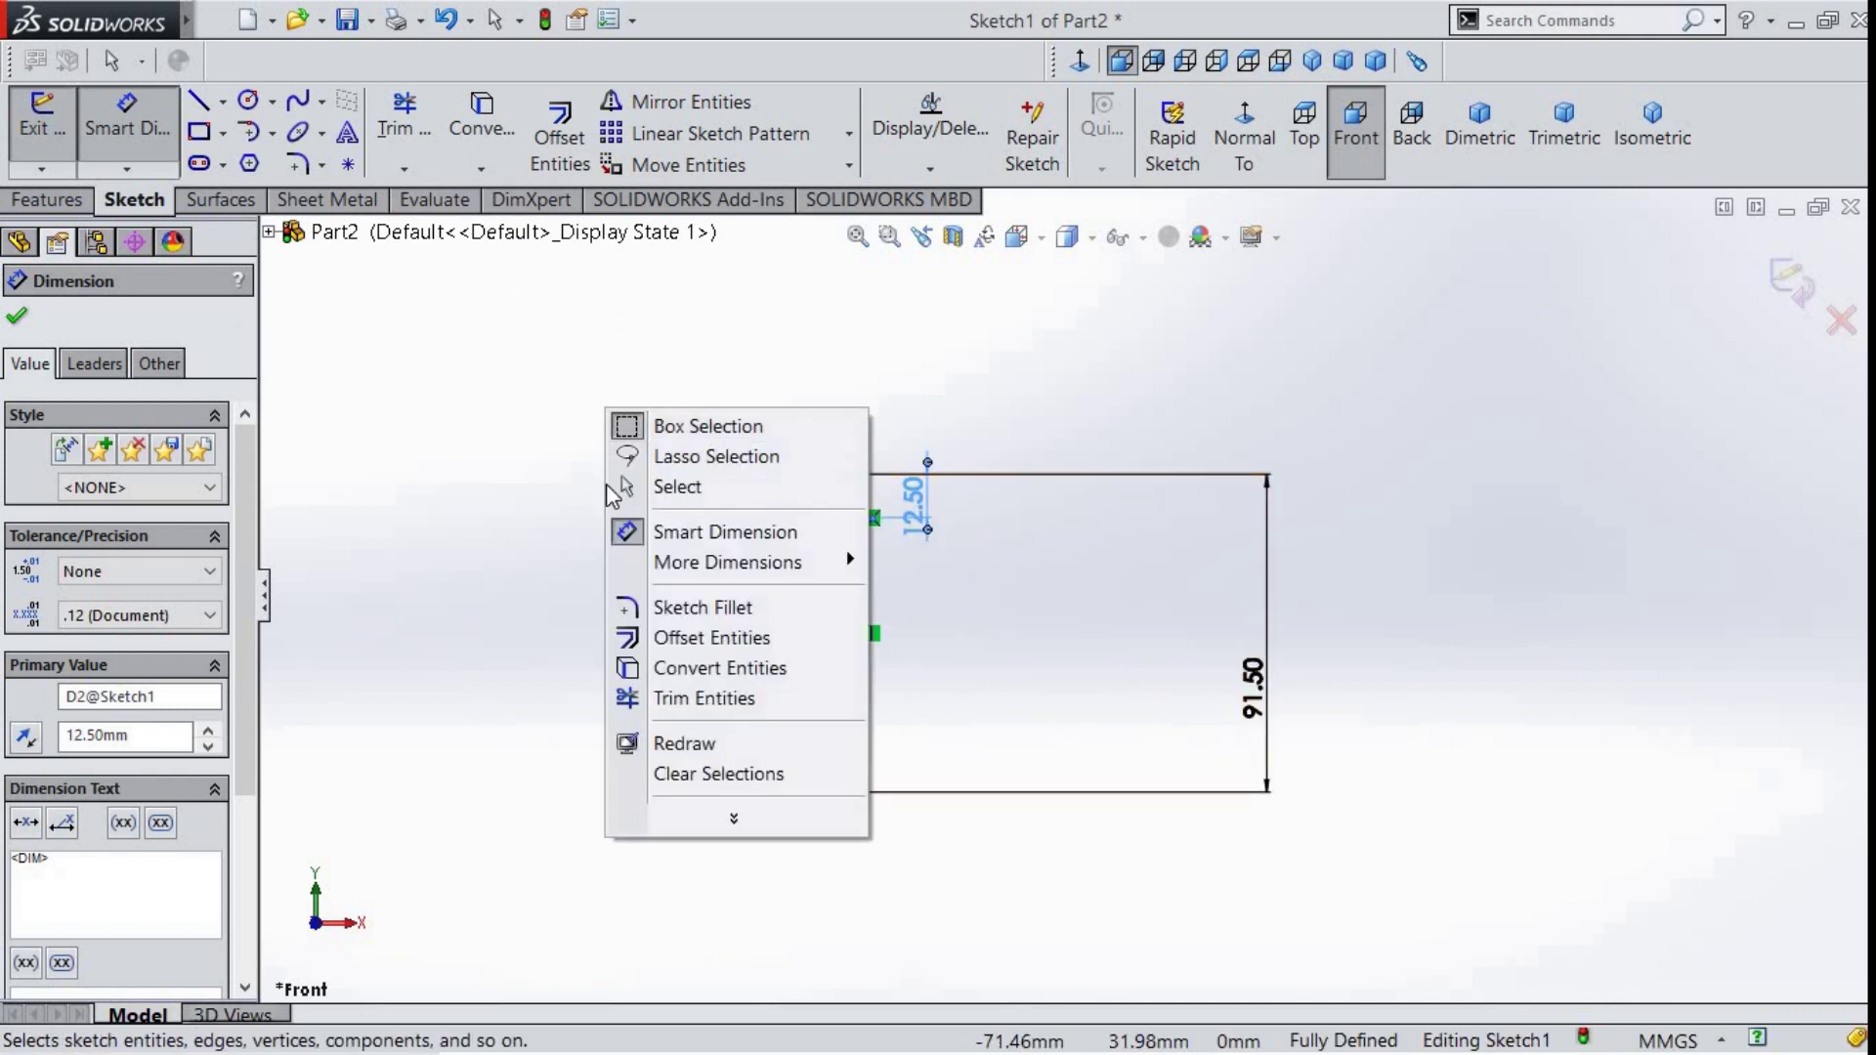
- Draw two splines from a shared outer point to the centerline's top and bottom ends
{"action": "left_click", "coordinate": [689, 494]}
{"action": "left_click", "coordinate": [322, 100]}
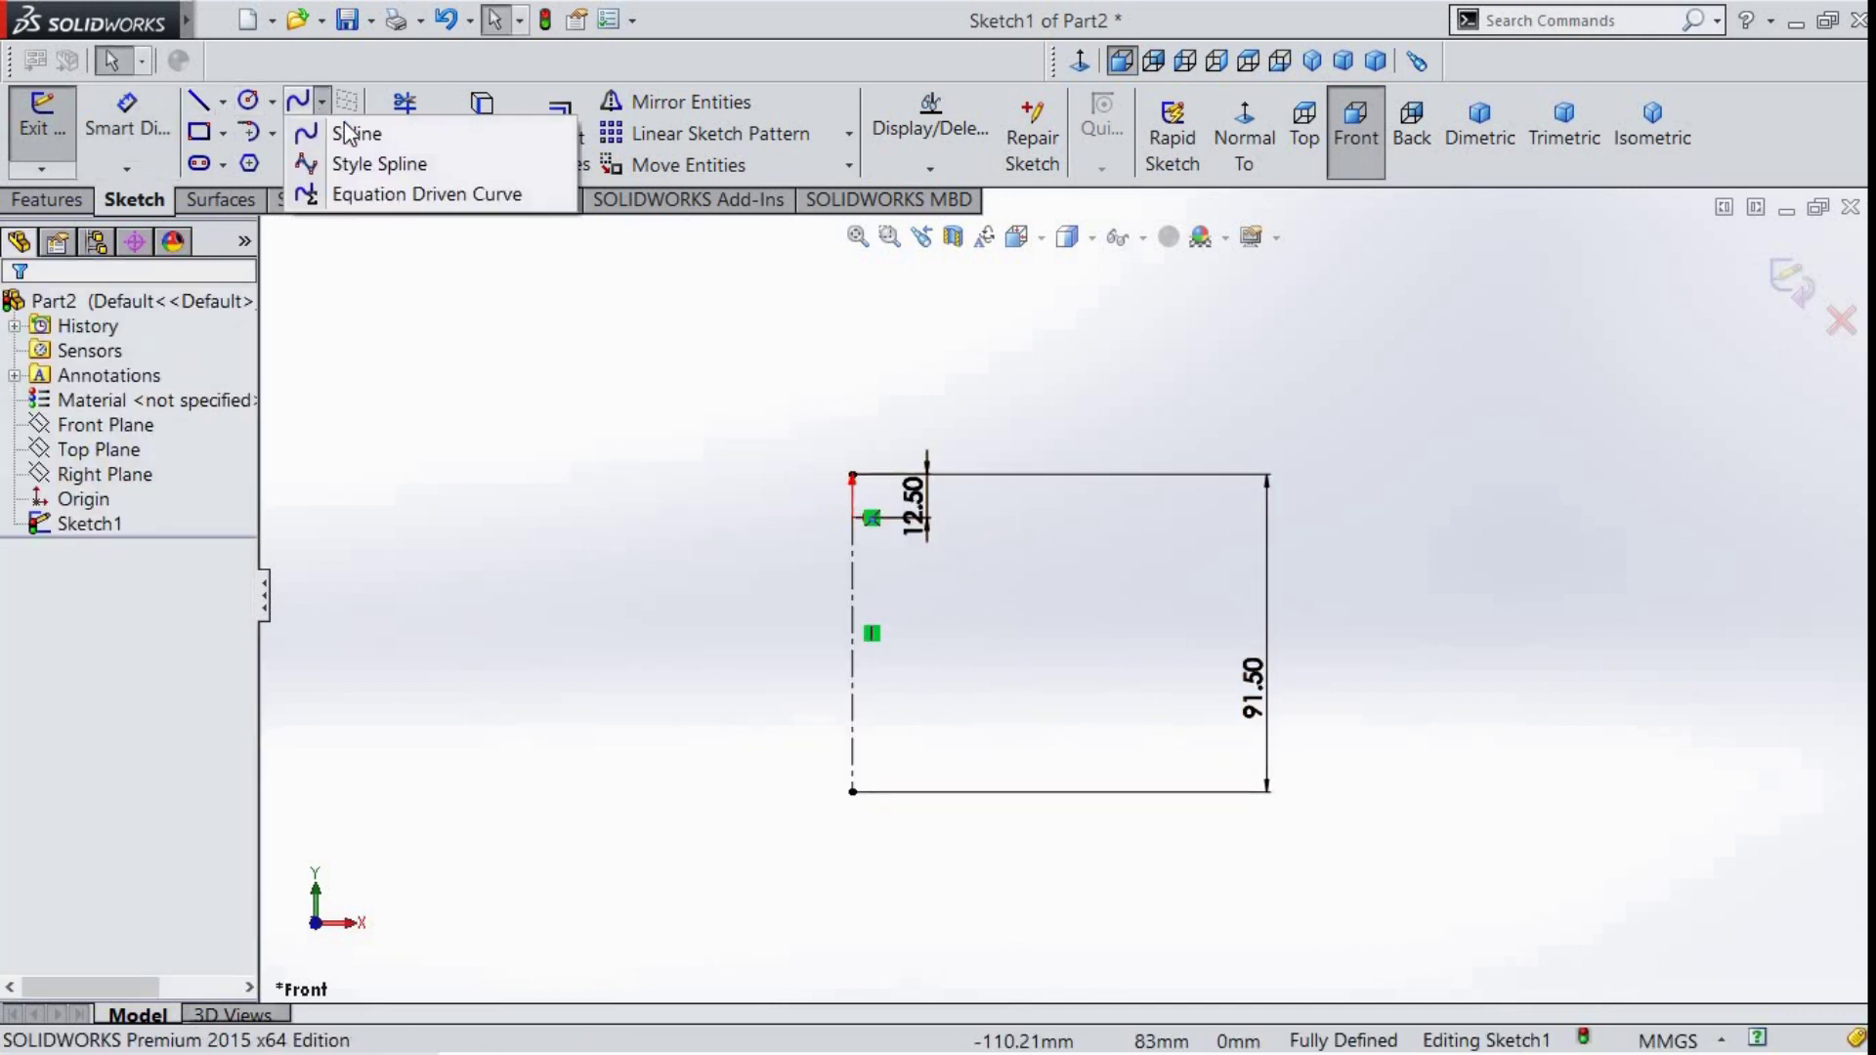
{"action": "left_click", "coordinate": [348, 133]}
{"action": "left_click", "coordinate": [678, 545]}
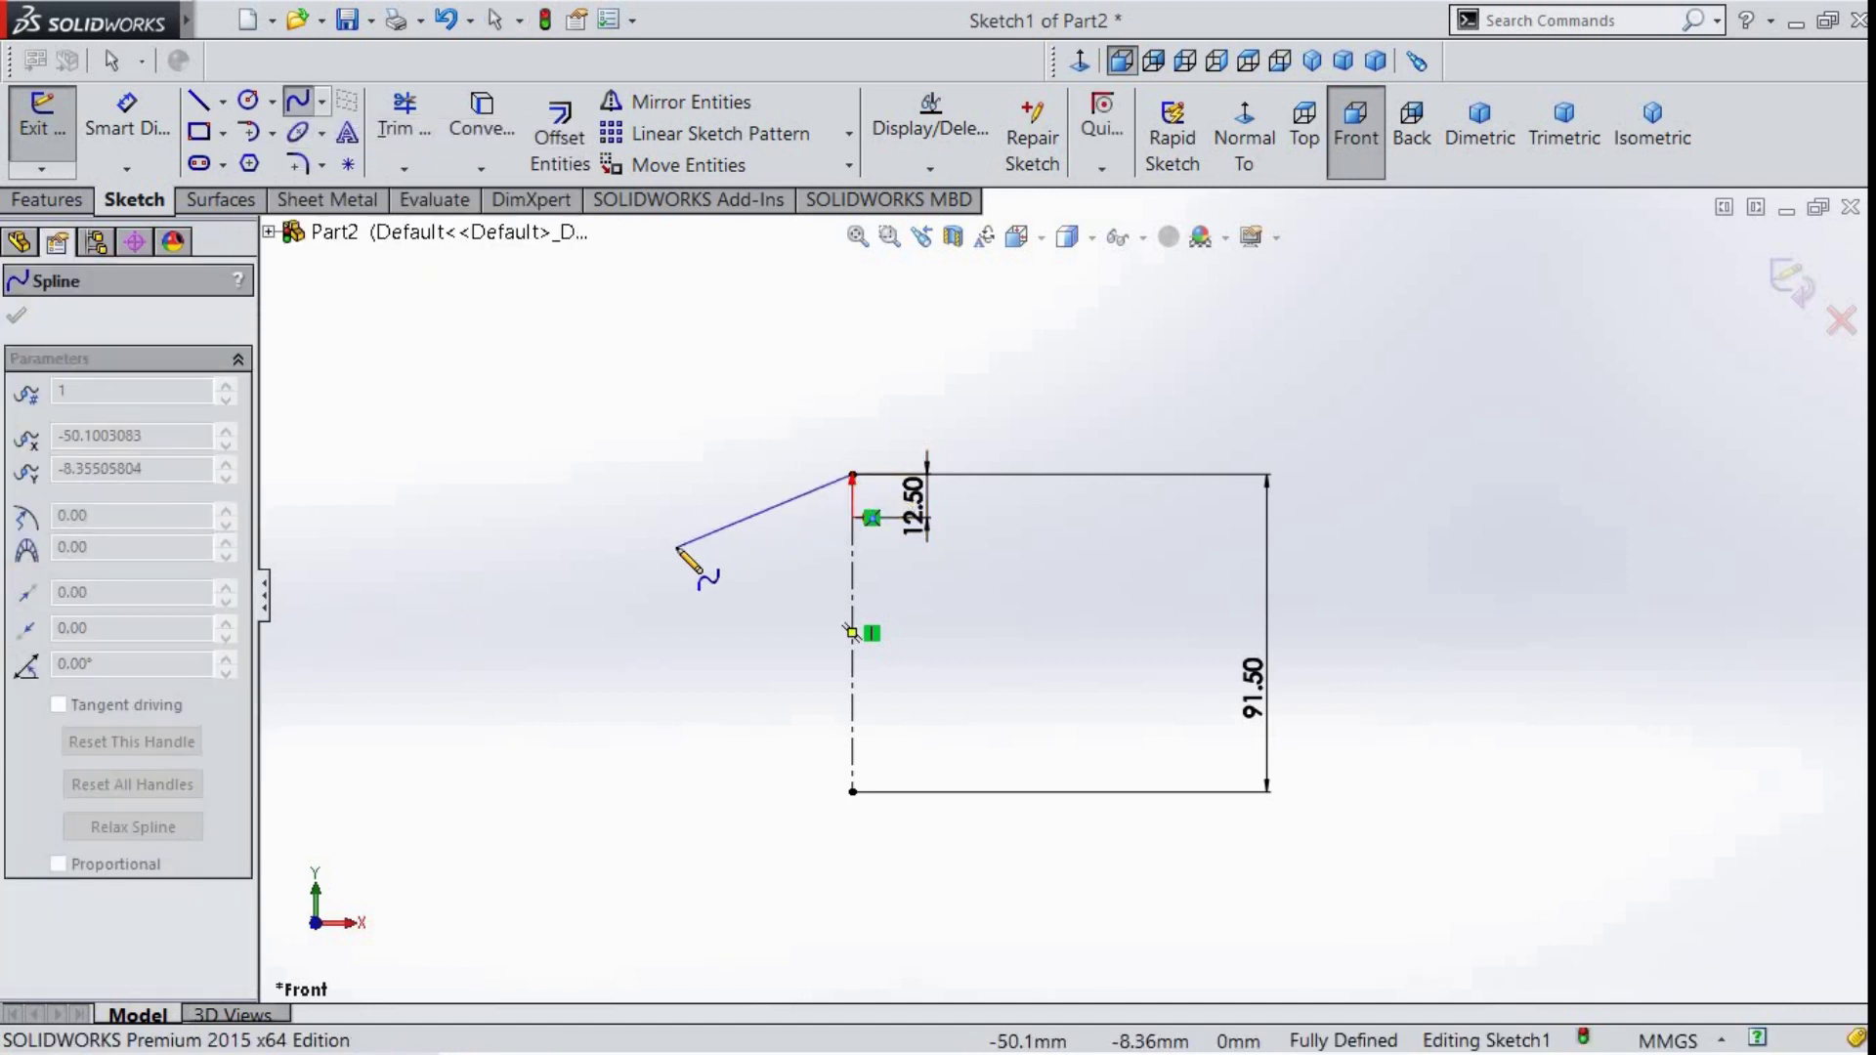
{"action": "left_click", "coordinate": [852, 476]}
{"action": "right_click", "coordinate": [673, 459]}
{"action": "left_click", "coordinate": [706, 476]}
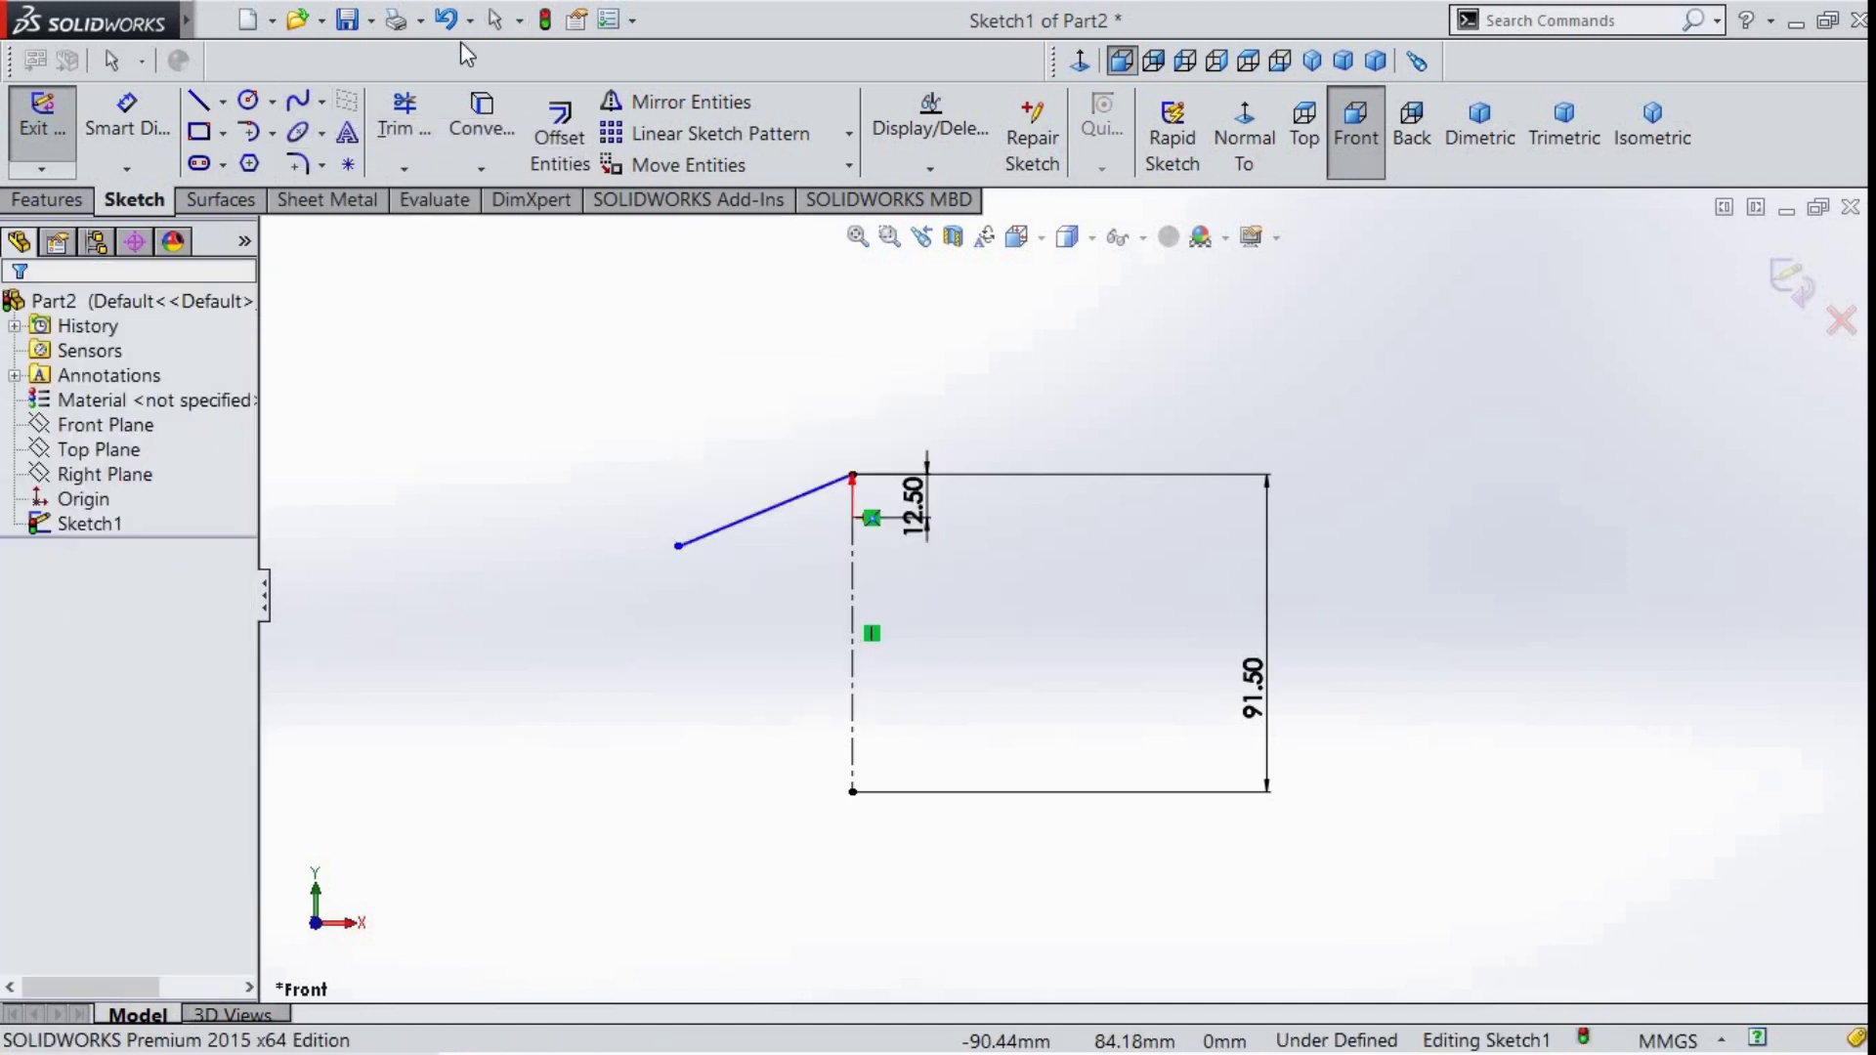
{"action": "left_click", "coordinate": [321, 101]}
{"action": "left_click", "coordinate": [349, 134]}
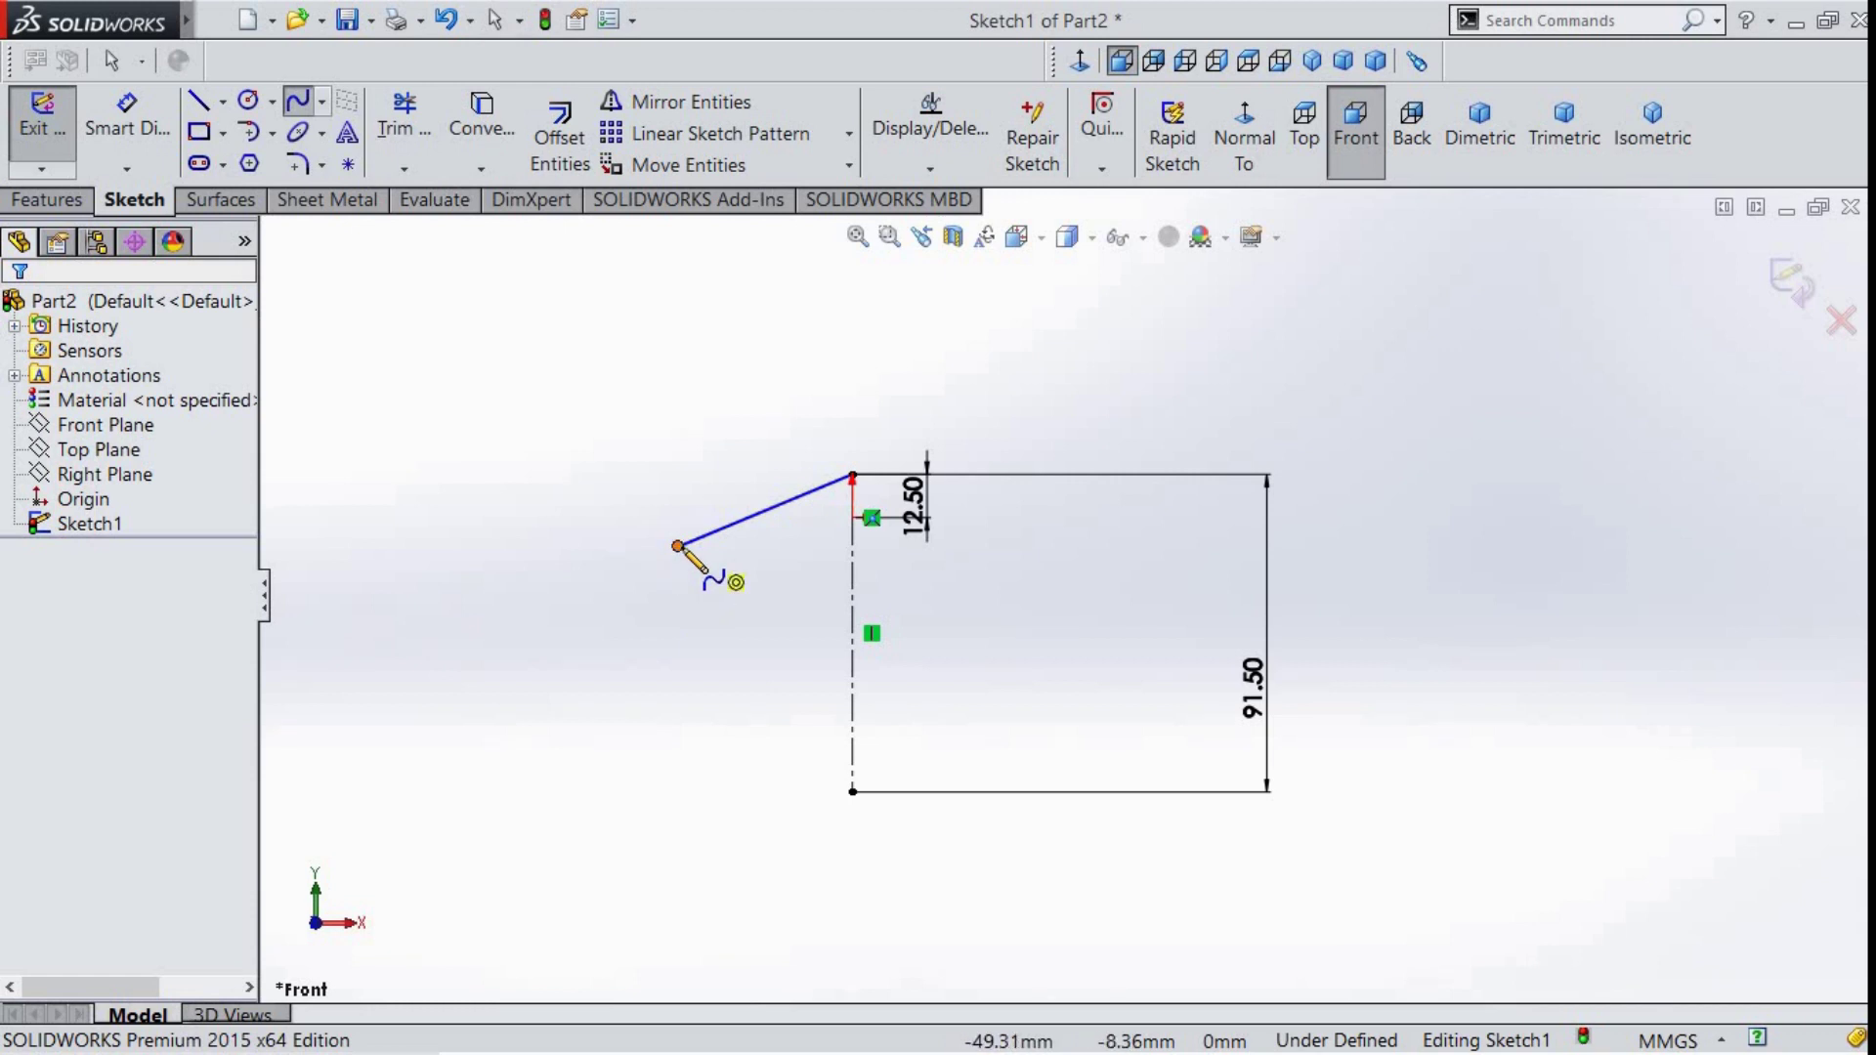
{"action": "left_click", "coordinate": [678, 545]}
{"action": "left_click", "coordinate": [852, 792]}
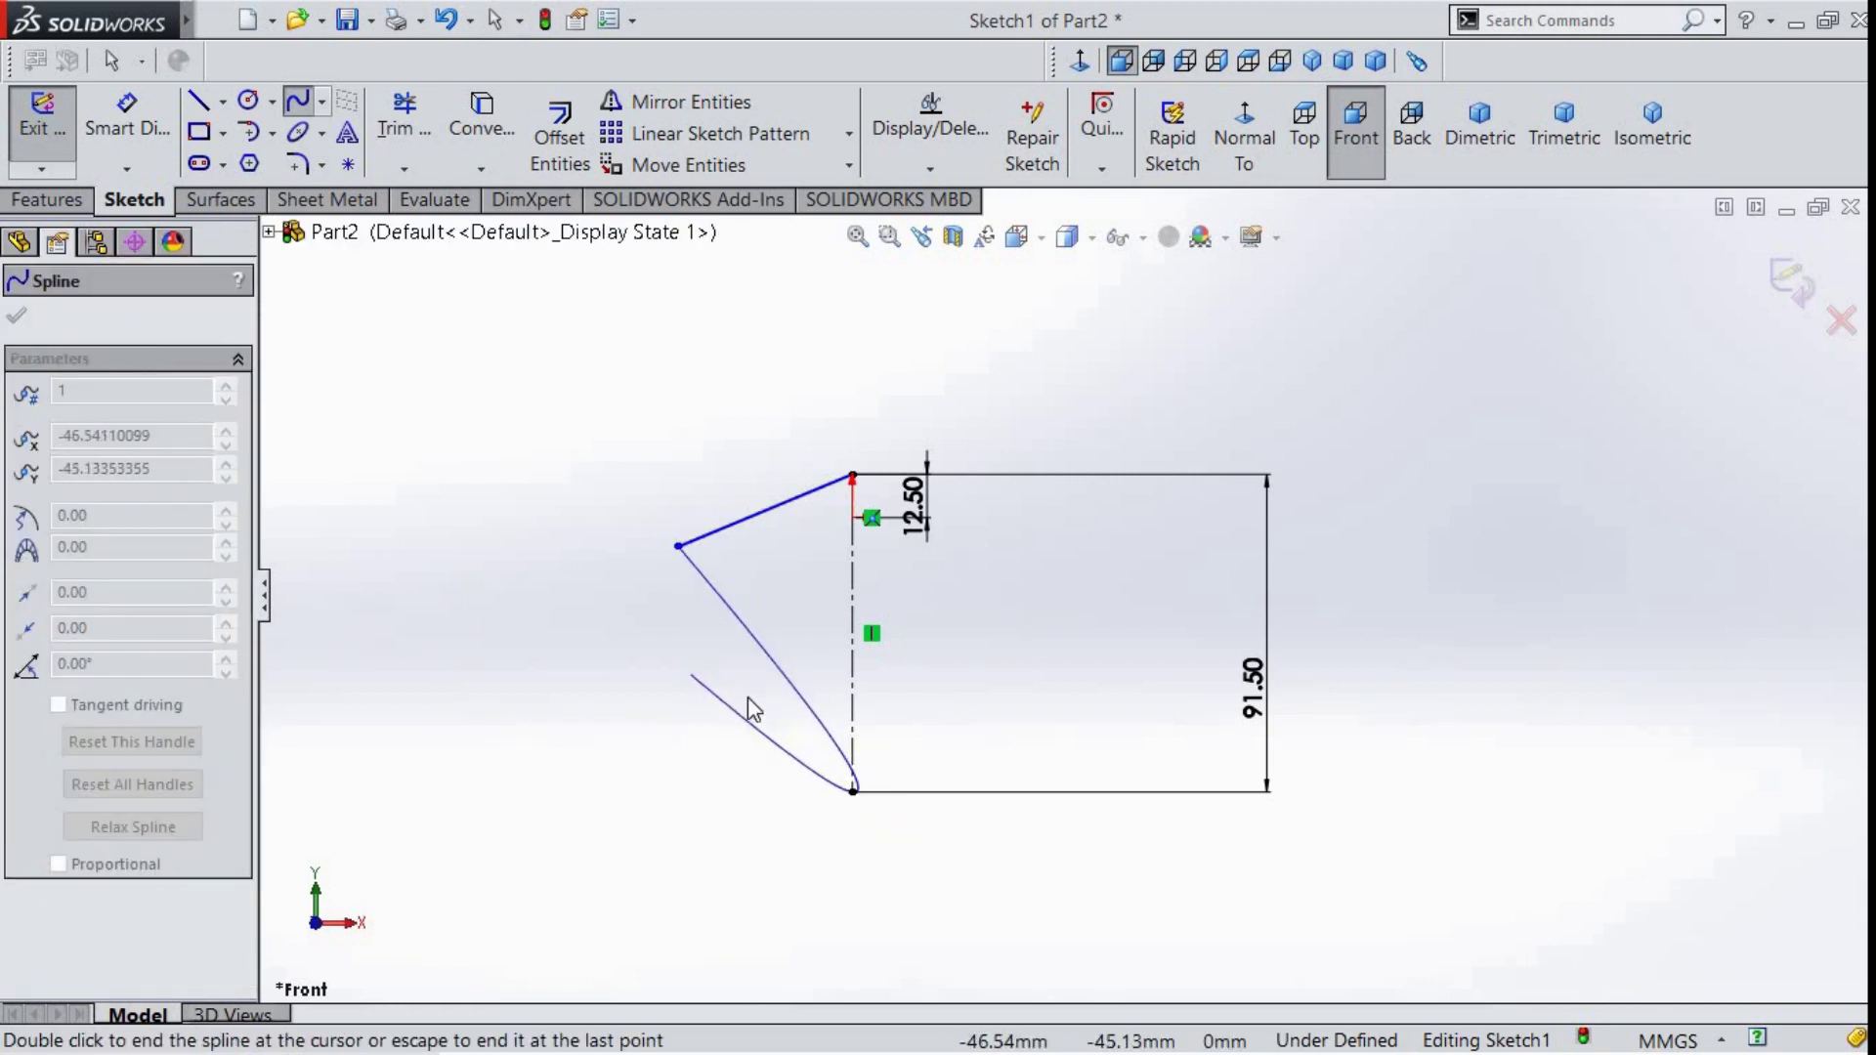
{"action": "key", "text": "Escape"}
- Bend both splines into curves and make their centerline ends horizontal
{"action": "left_click", "coordinate": [761, 666]}
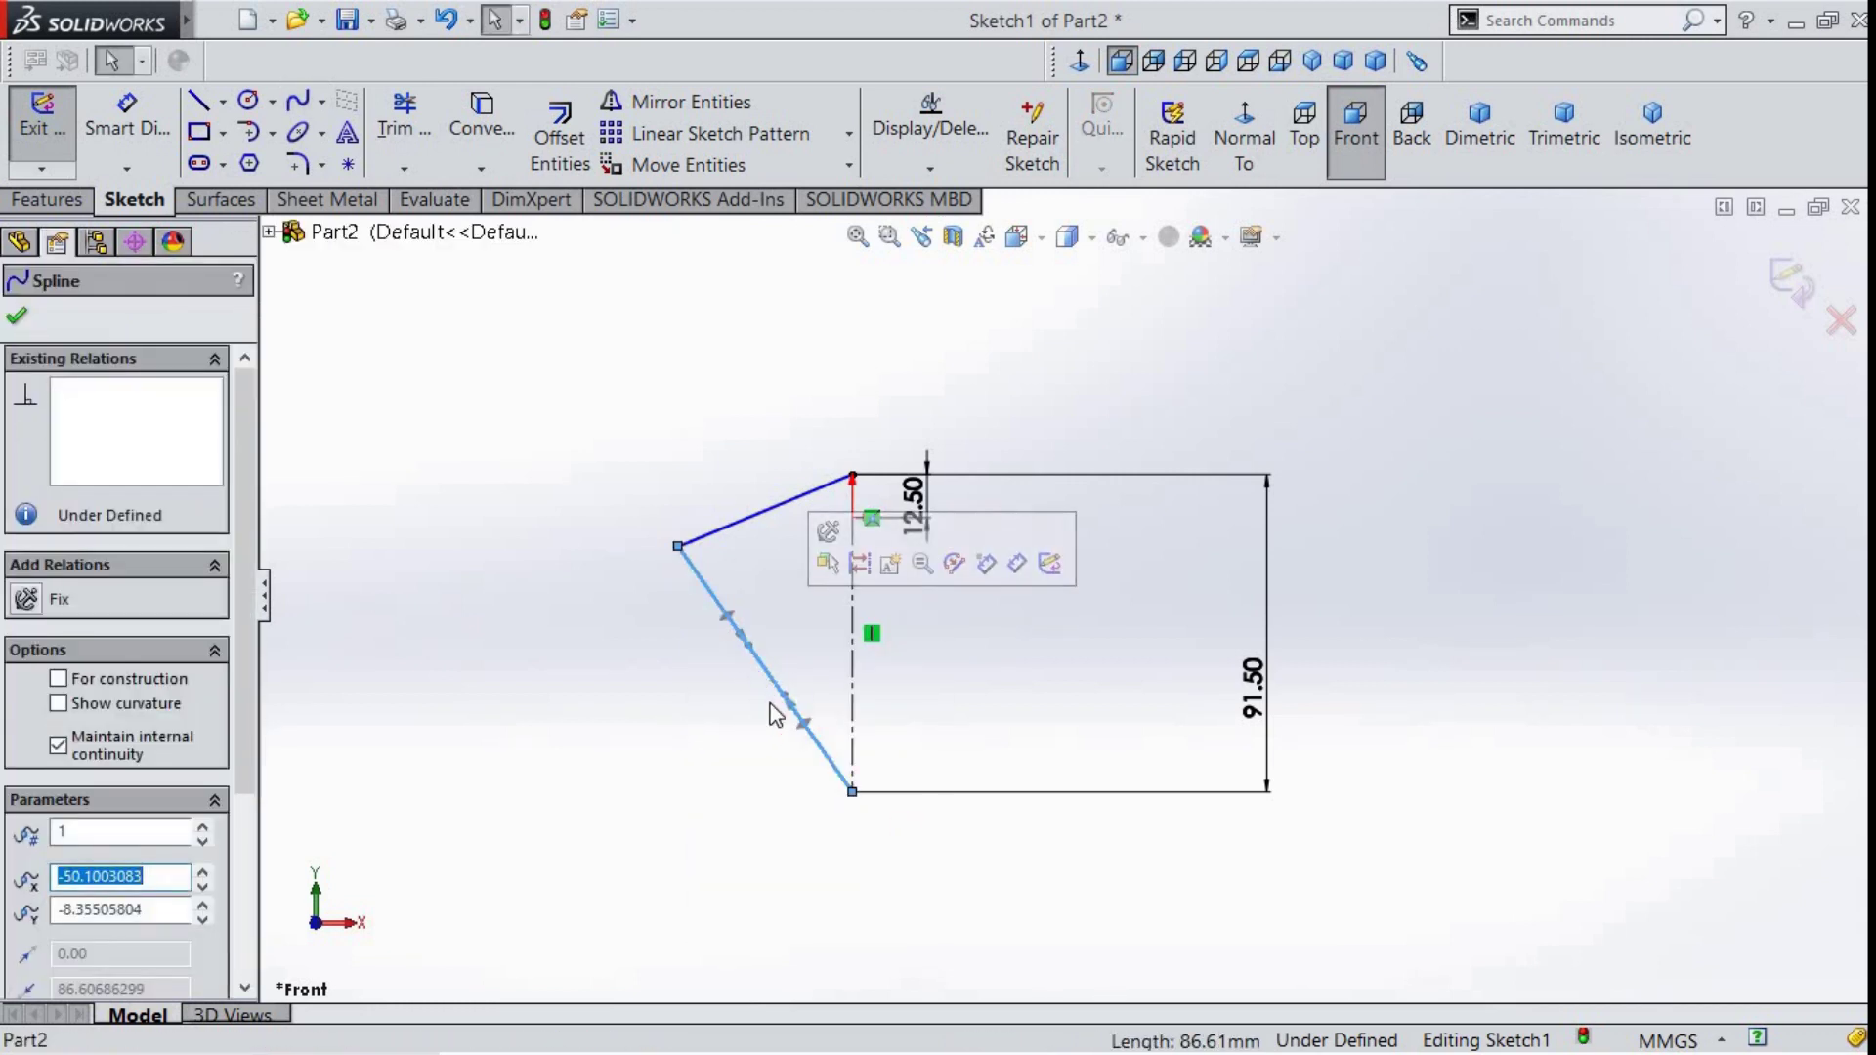
{"action": "left_click_drag", "start_coordinate": [788, 740], "coordinate": [700, 743]}
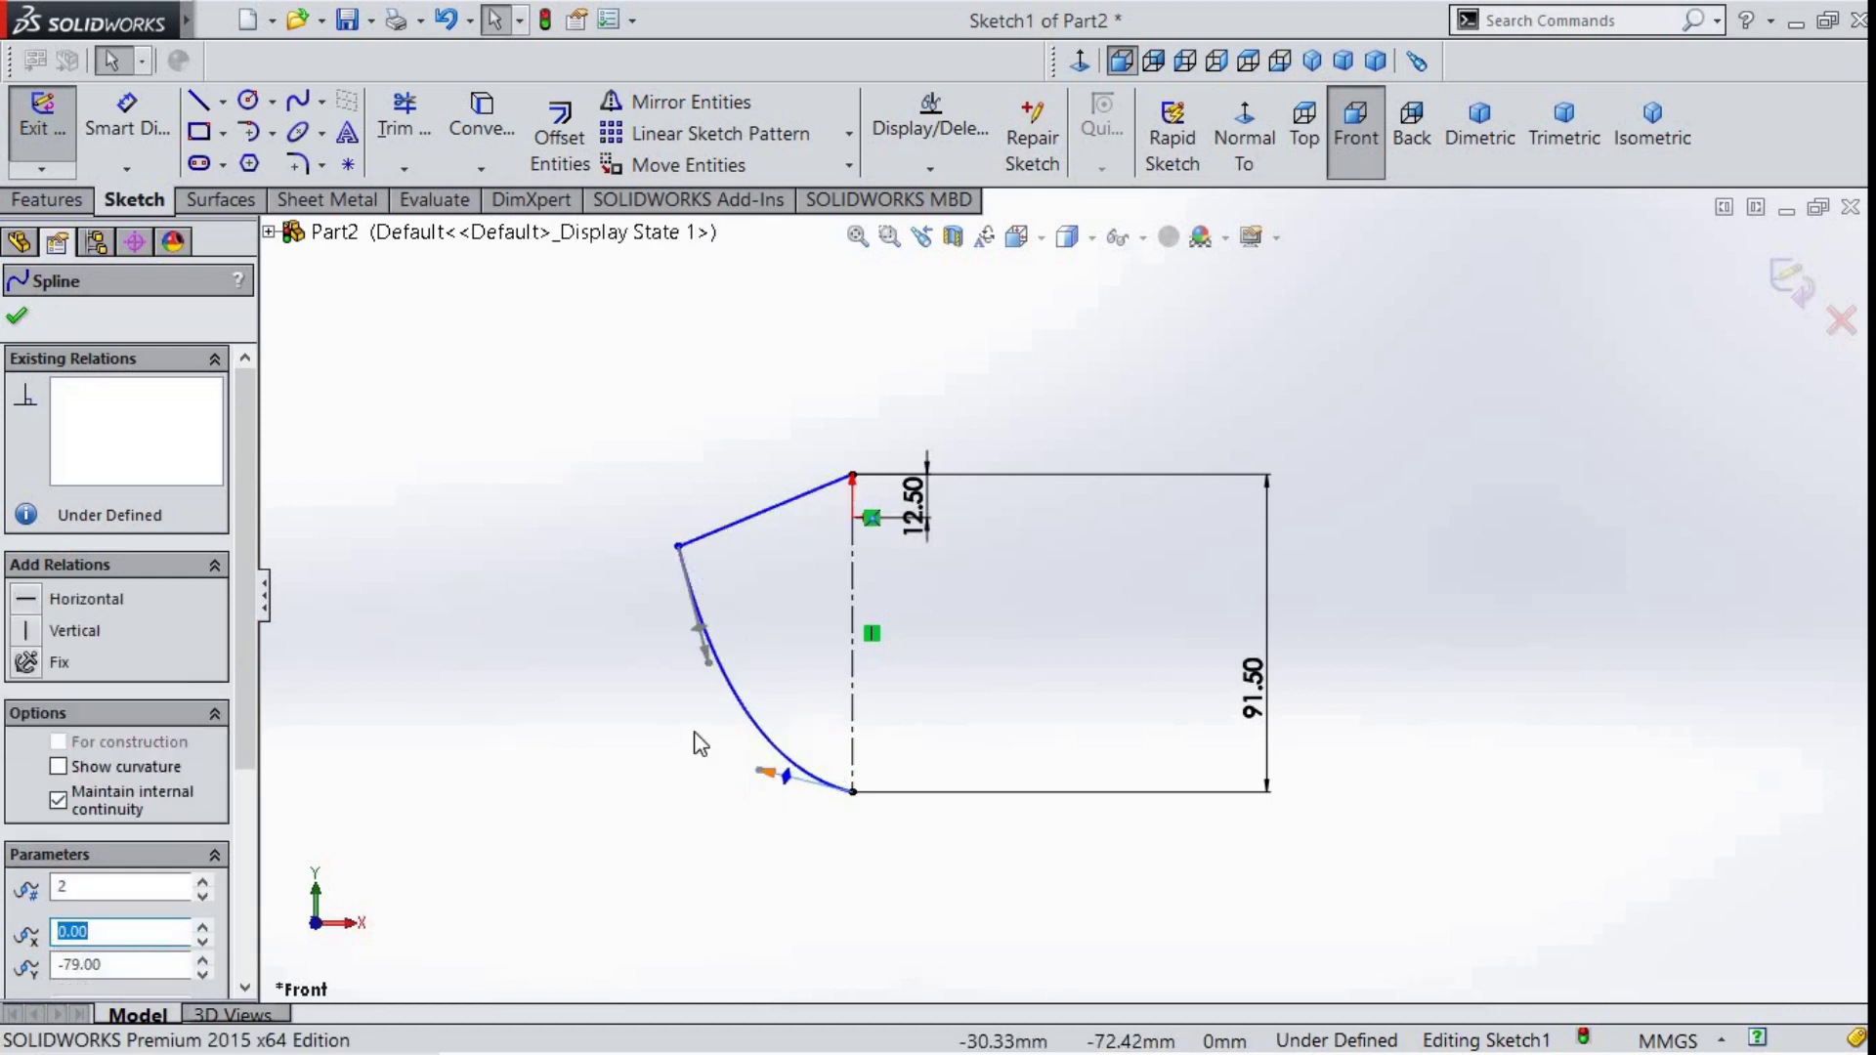
{"action": "left_click", "coordinate": [68, 599]}
{"action": "left_click", "coordinate": [750, 518]}
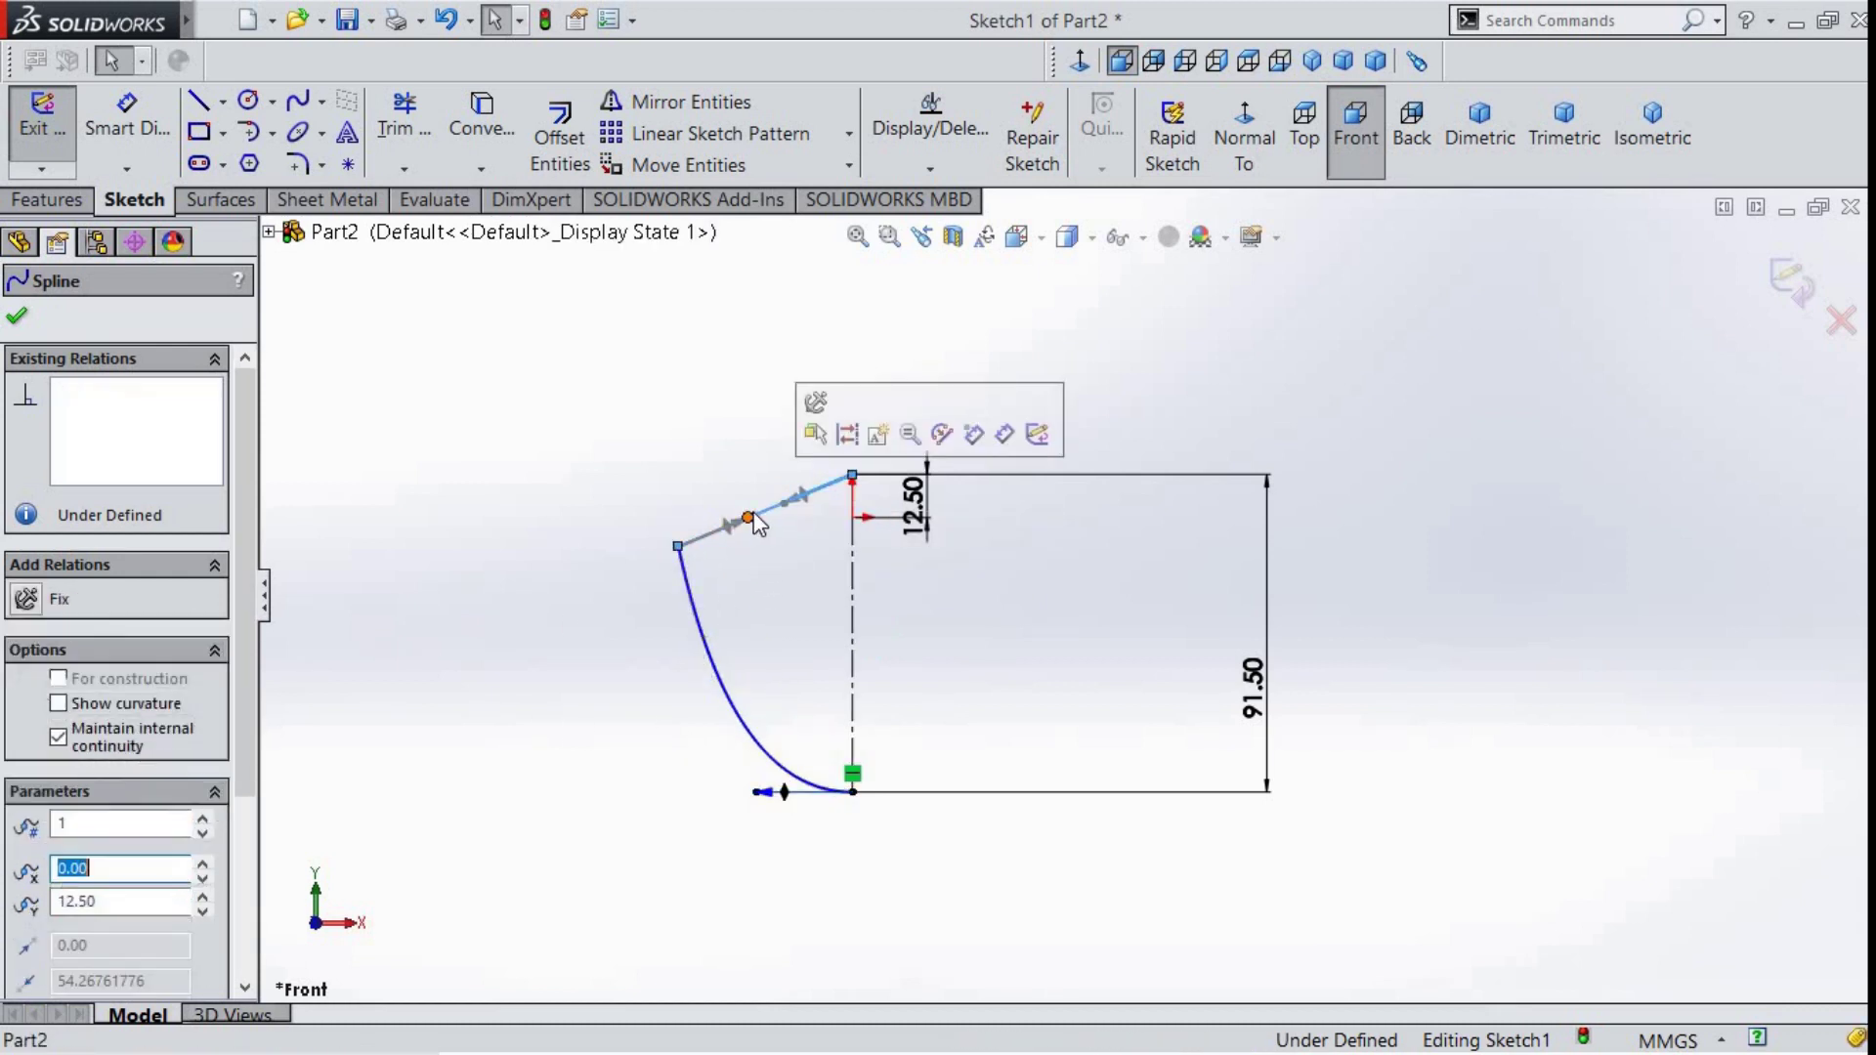
{"action": "left_click_drag", "start_coordinate": [751, 520], "coordinate": [796, 503]}
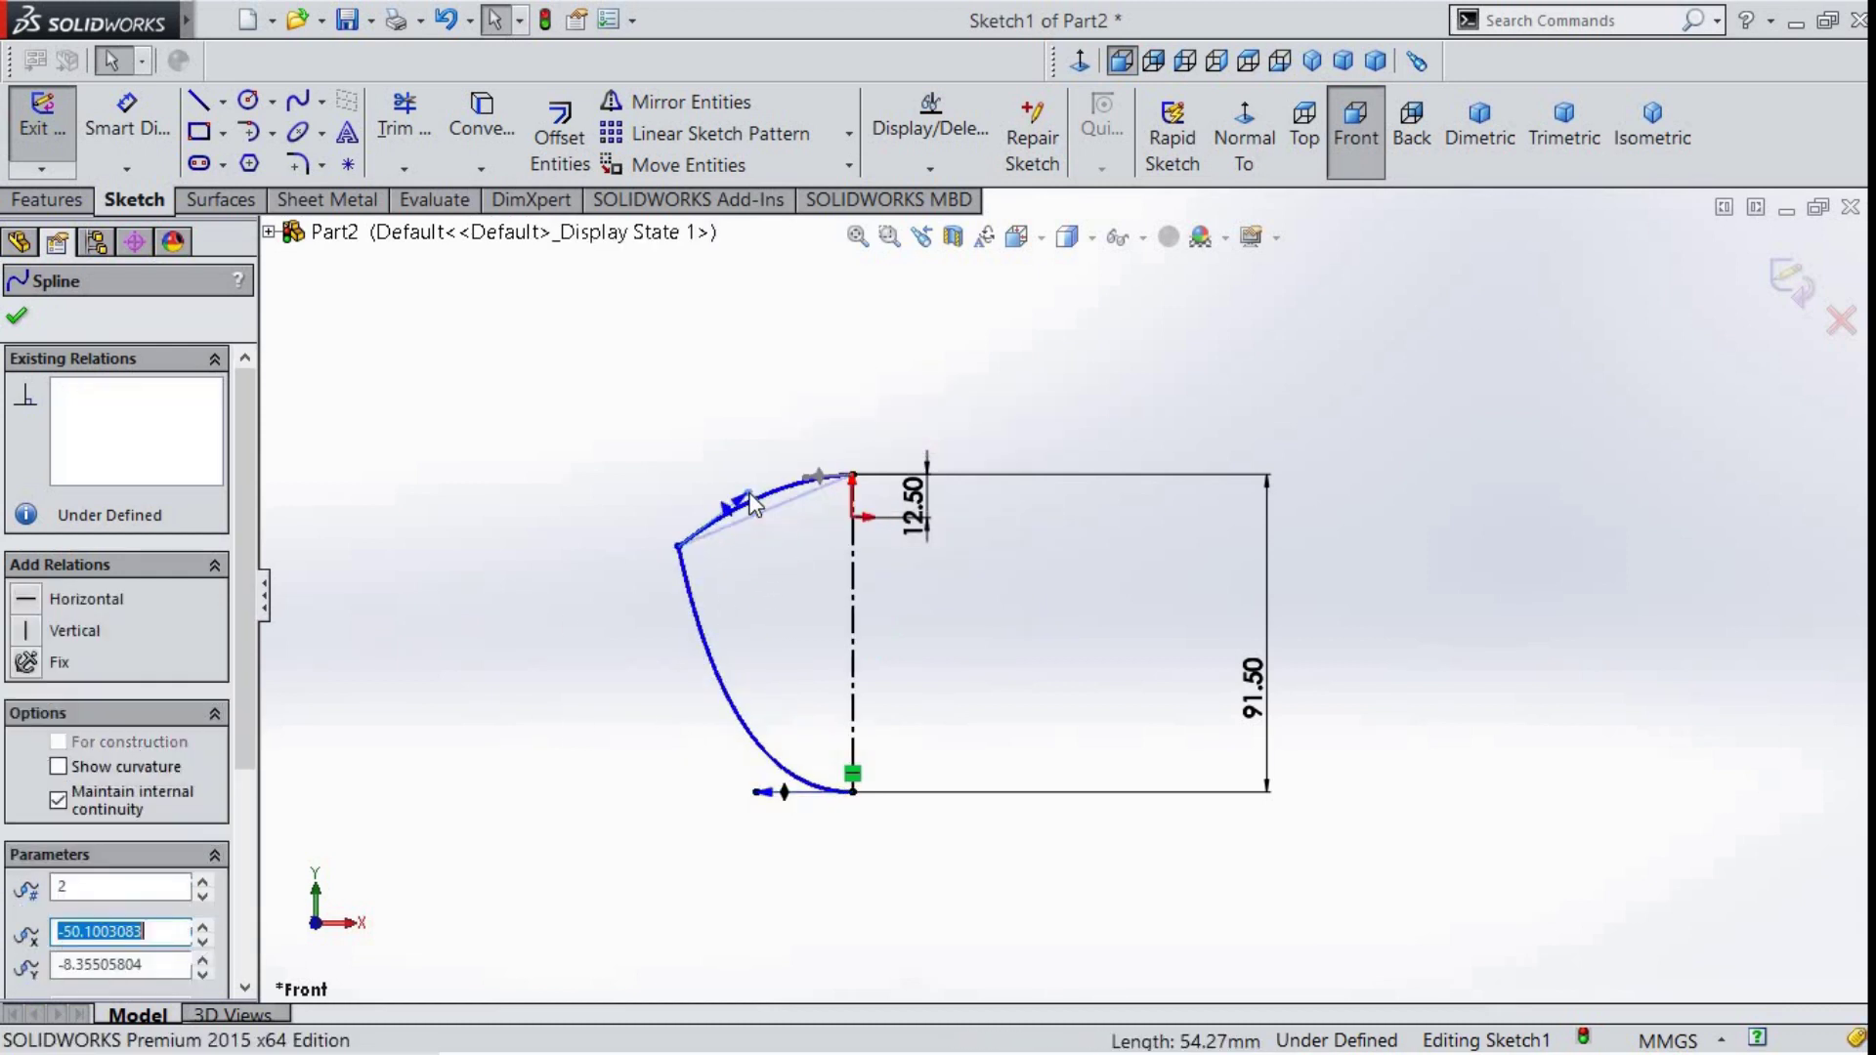
{"action": "left_click", "coordinate": [806, 481]}
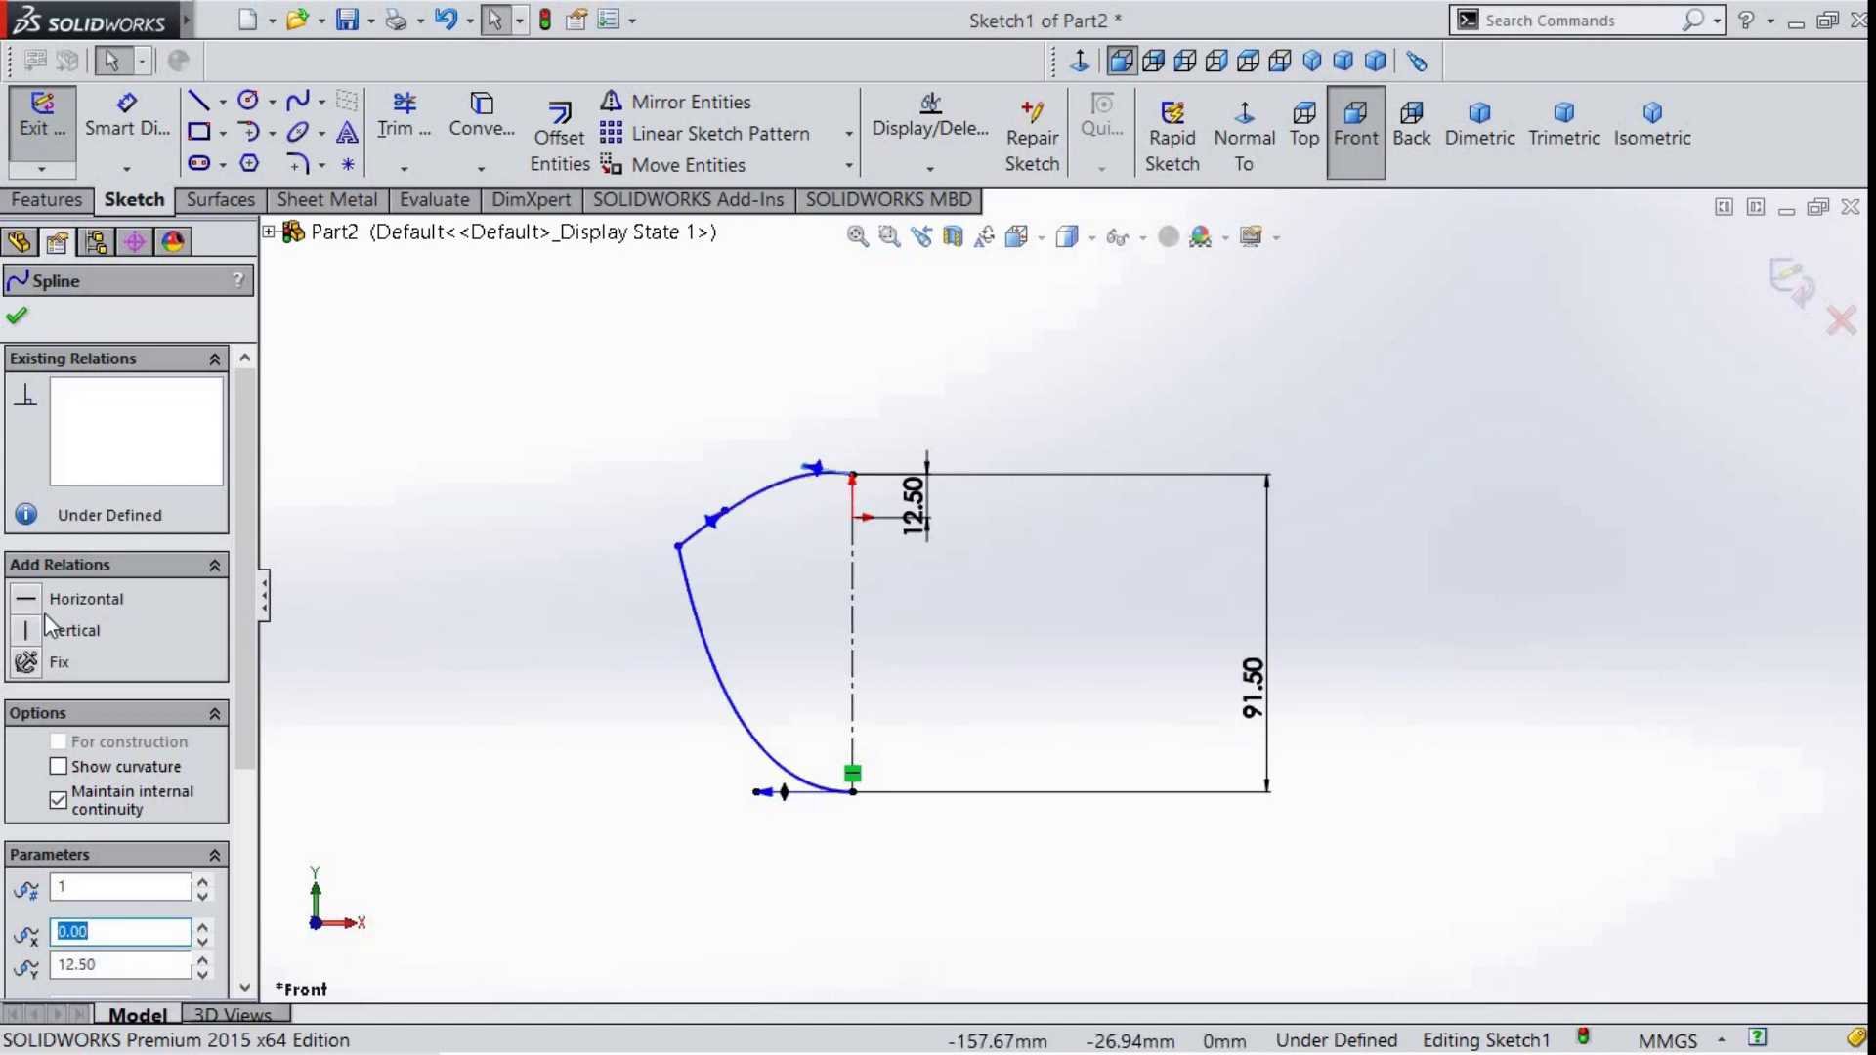
{"action": "left_click", "coordinate": [649, 744]}
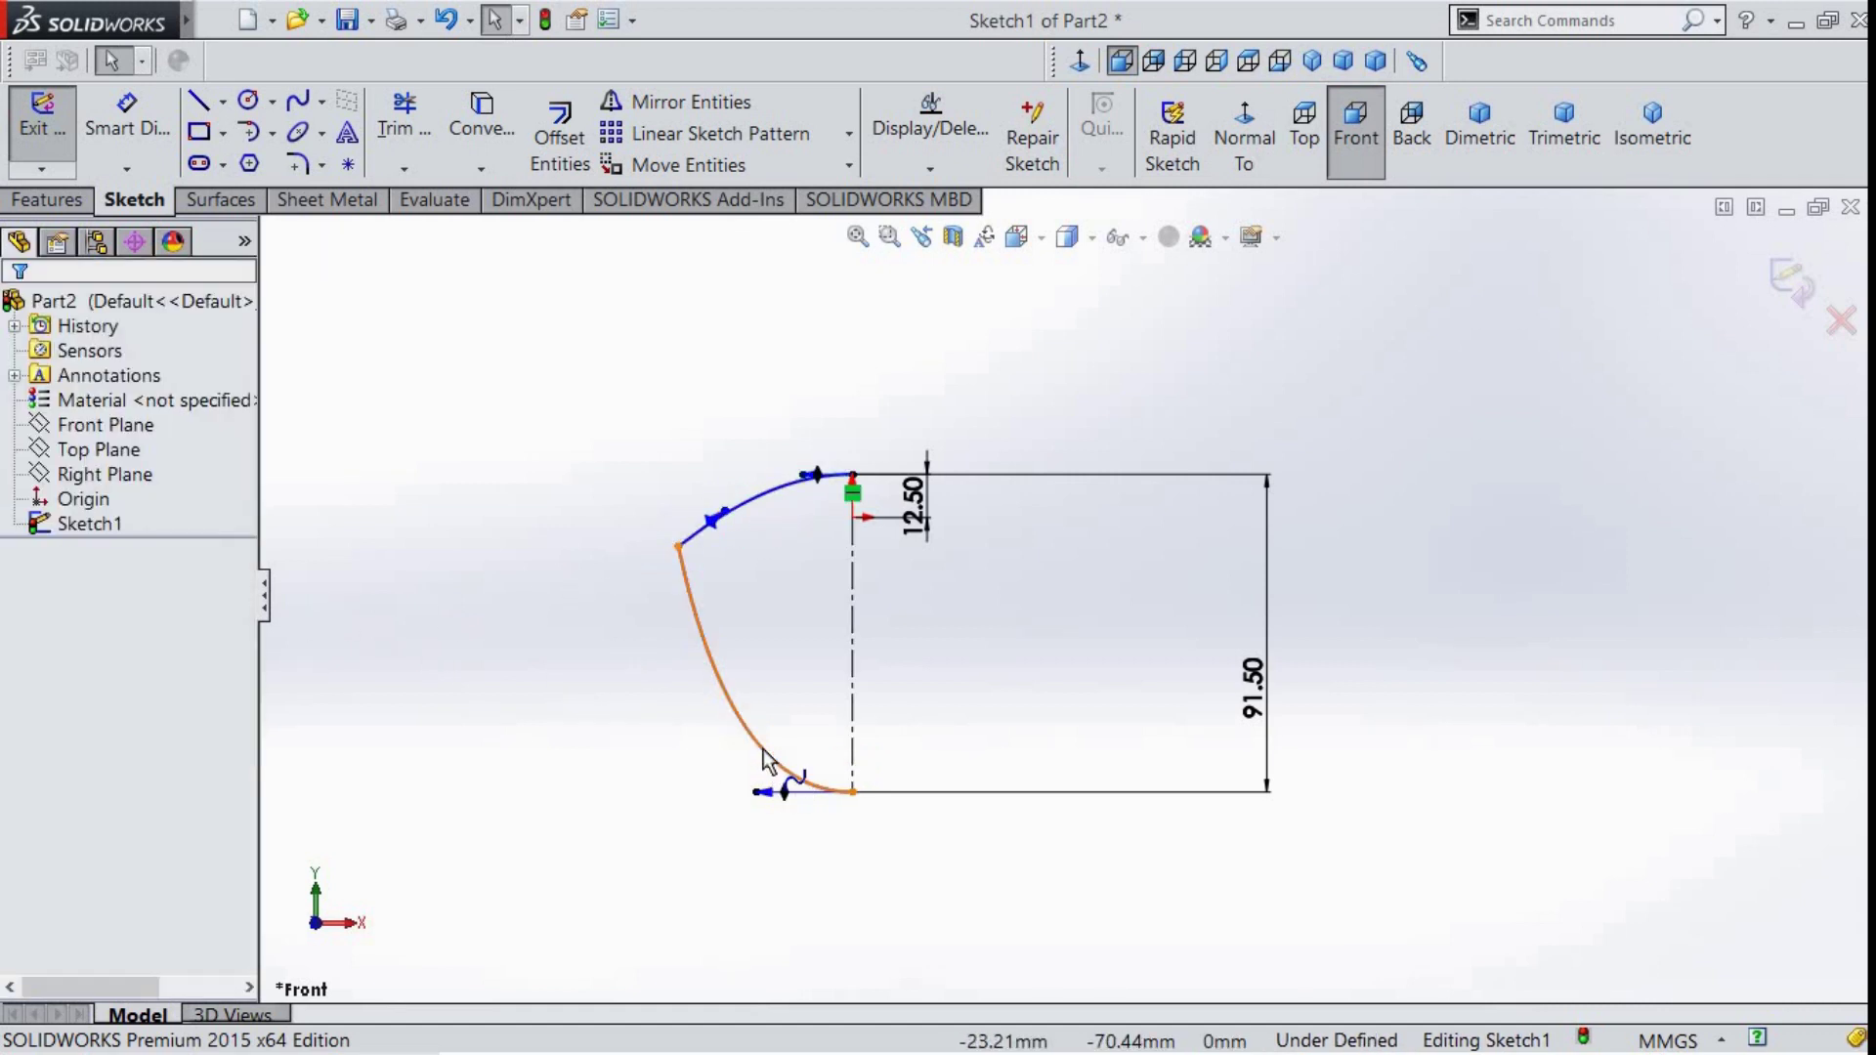
- Make the upper and lower splines tangent where they meet
{"action": "left_click", "coordinate": [755, 514]}
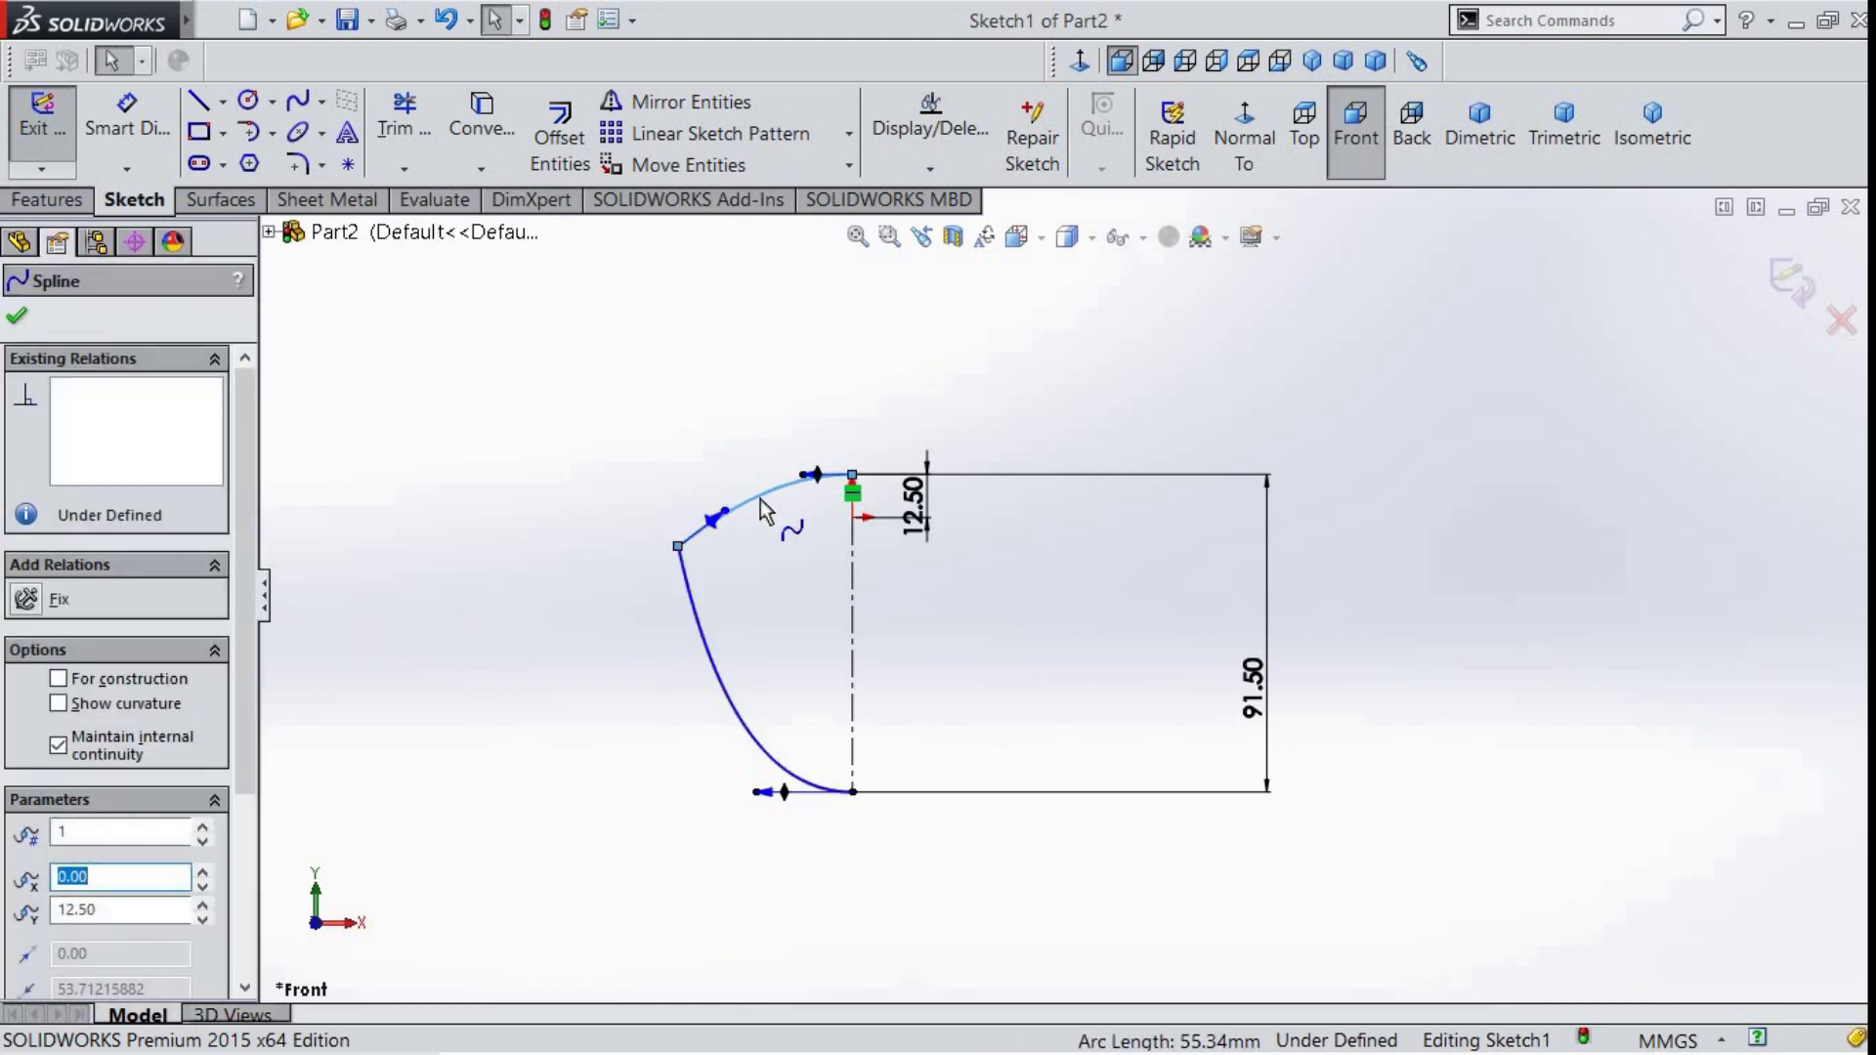
{"action": "left_click", "coordinate": [766, 529]}
{"action": "left_click", "coordinate": [692, 545]}
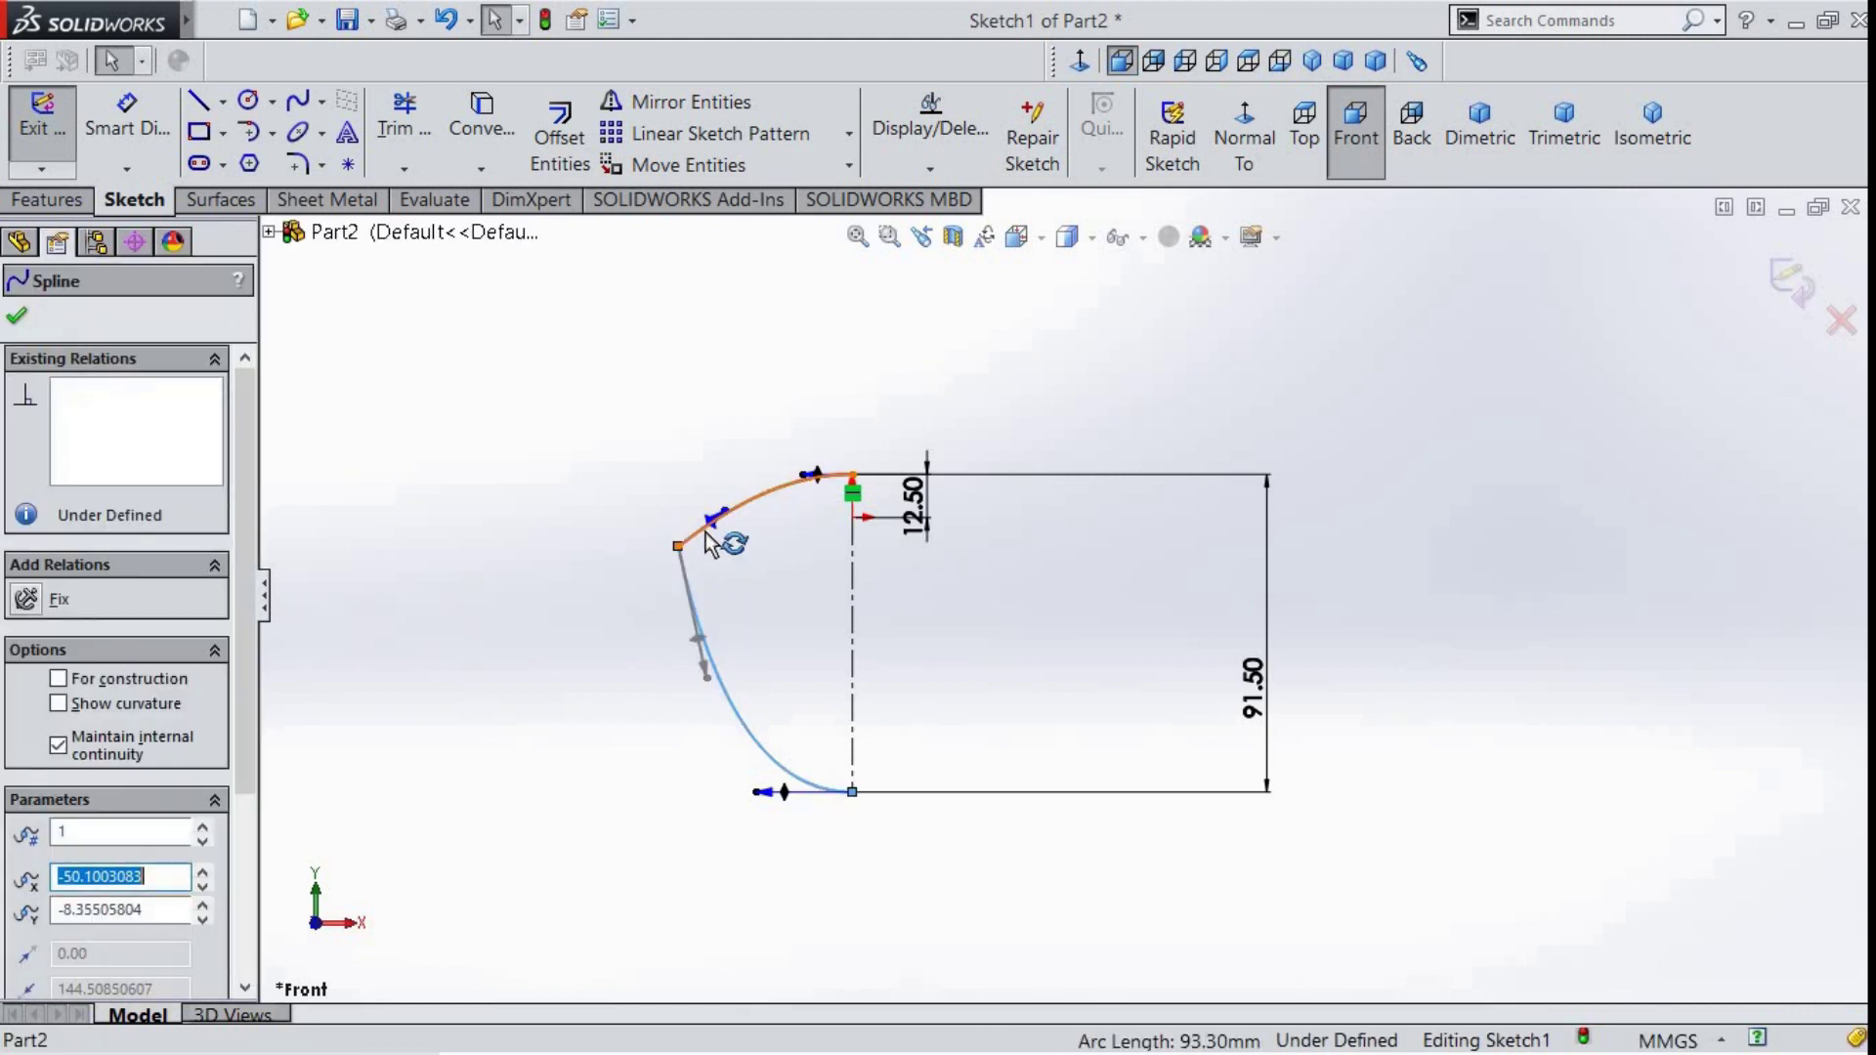
{"action": "left_click", "coordinate": [711, 528], "text": "ctrl"}
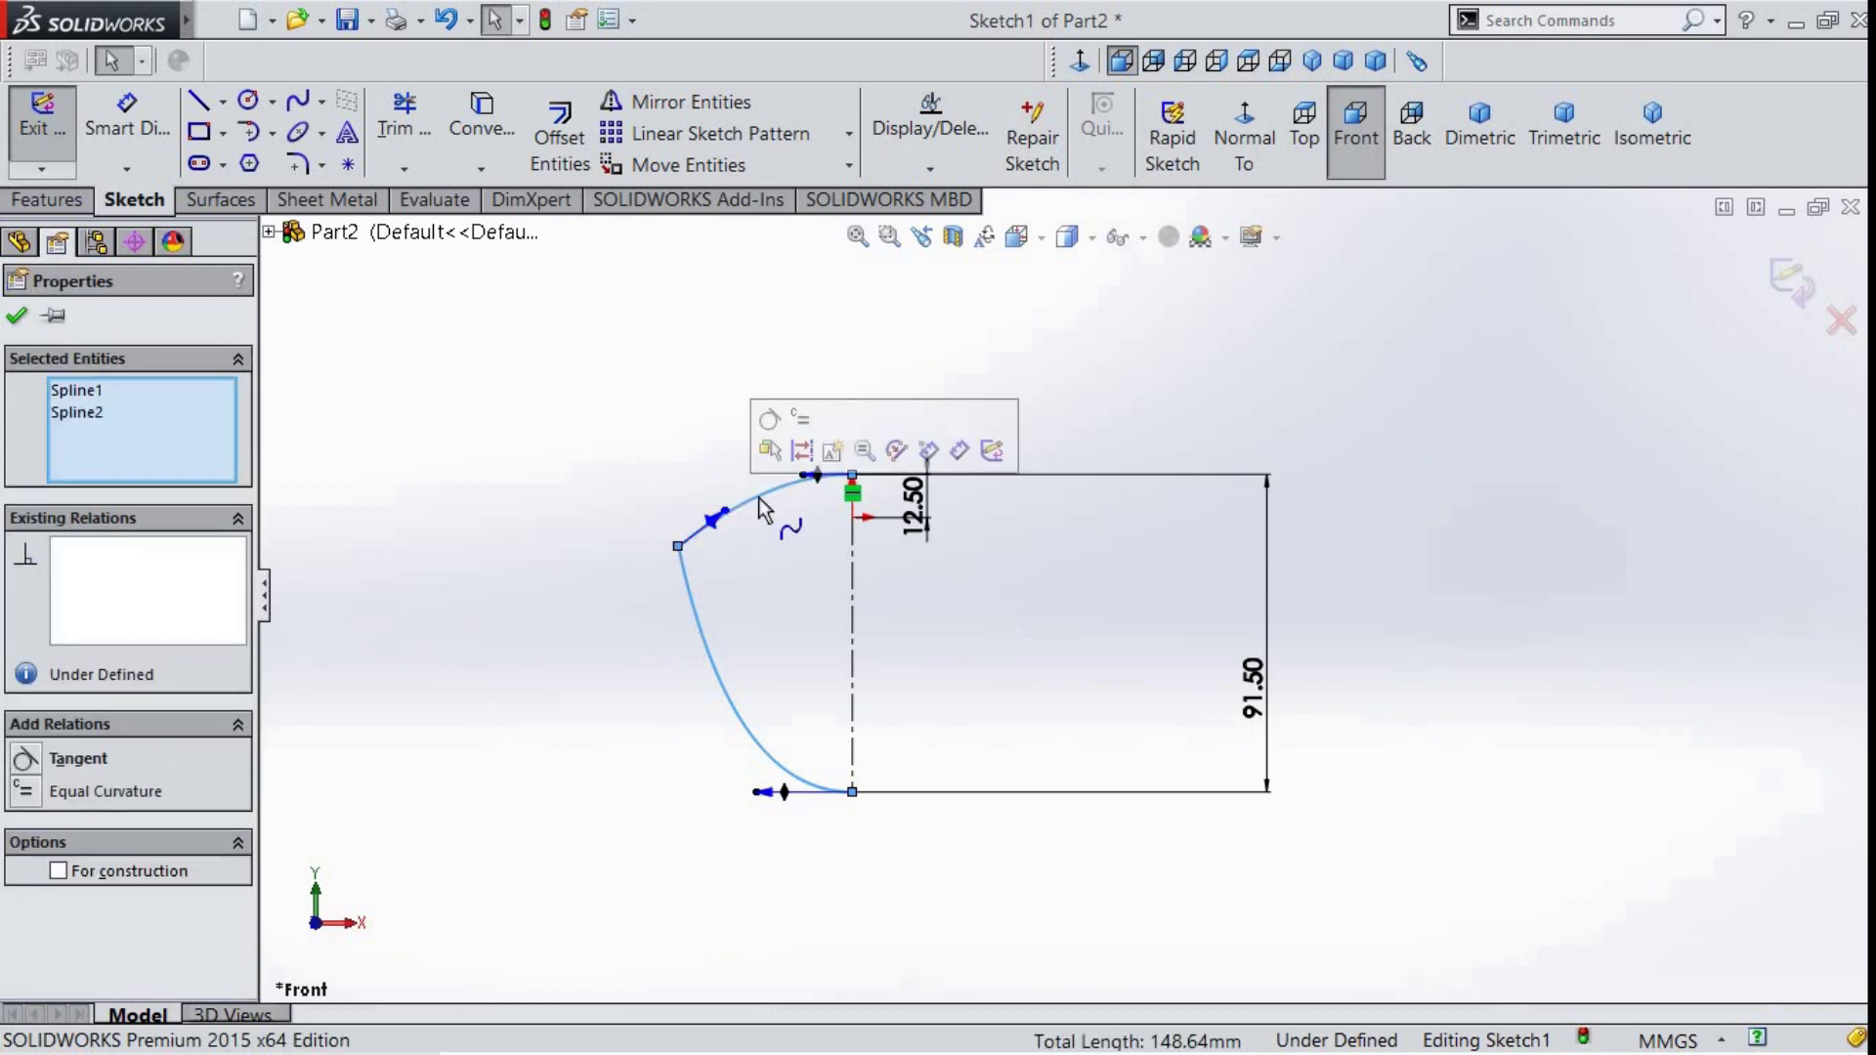
{"action": "left_click", "coordinate": [768, 420]}
- Dimension the upper spline handle to 61.15 and the bottom line to 220
{"action": "left_click", "coordinate": [833, 334]}
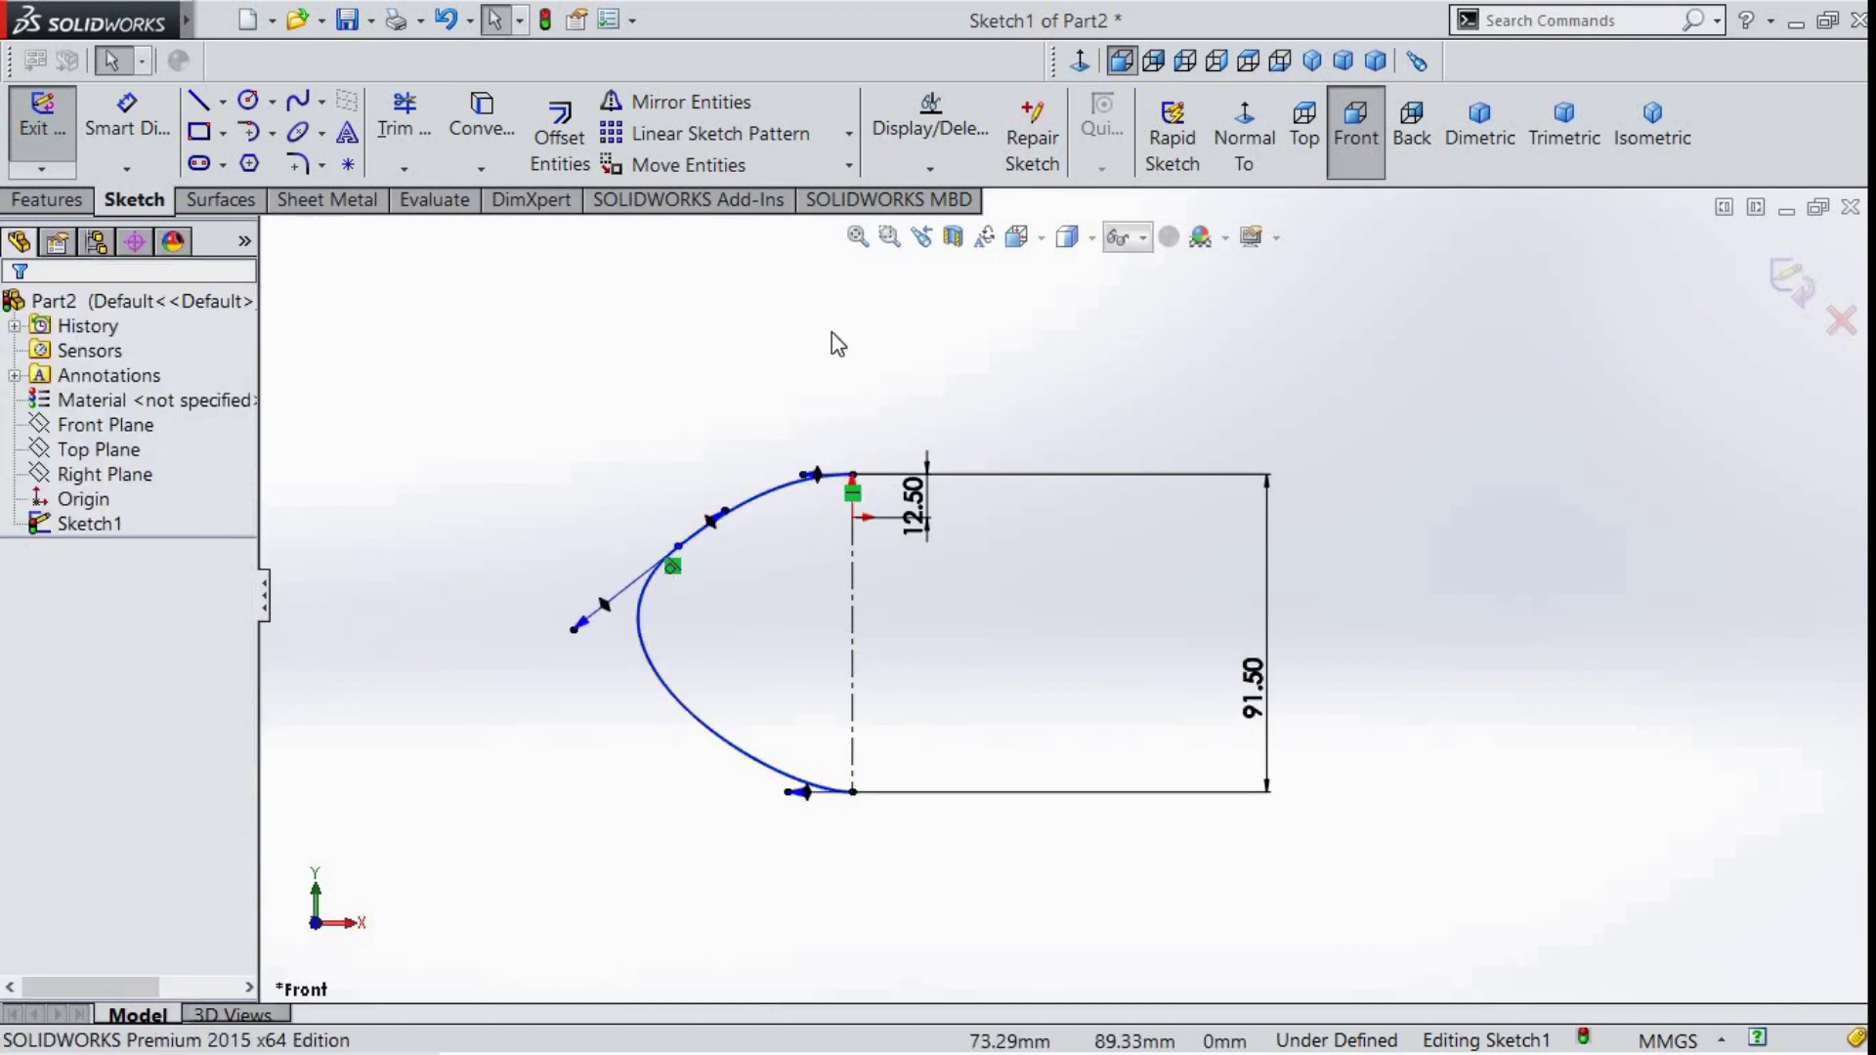
{"action": "left_click", "coordinate": [126, 116]}
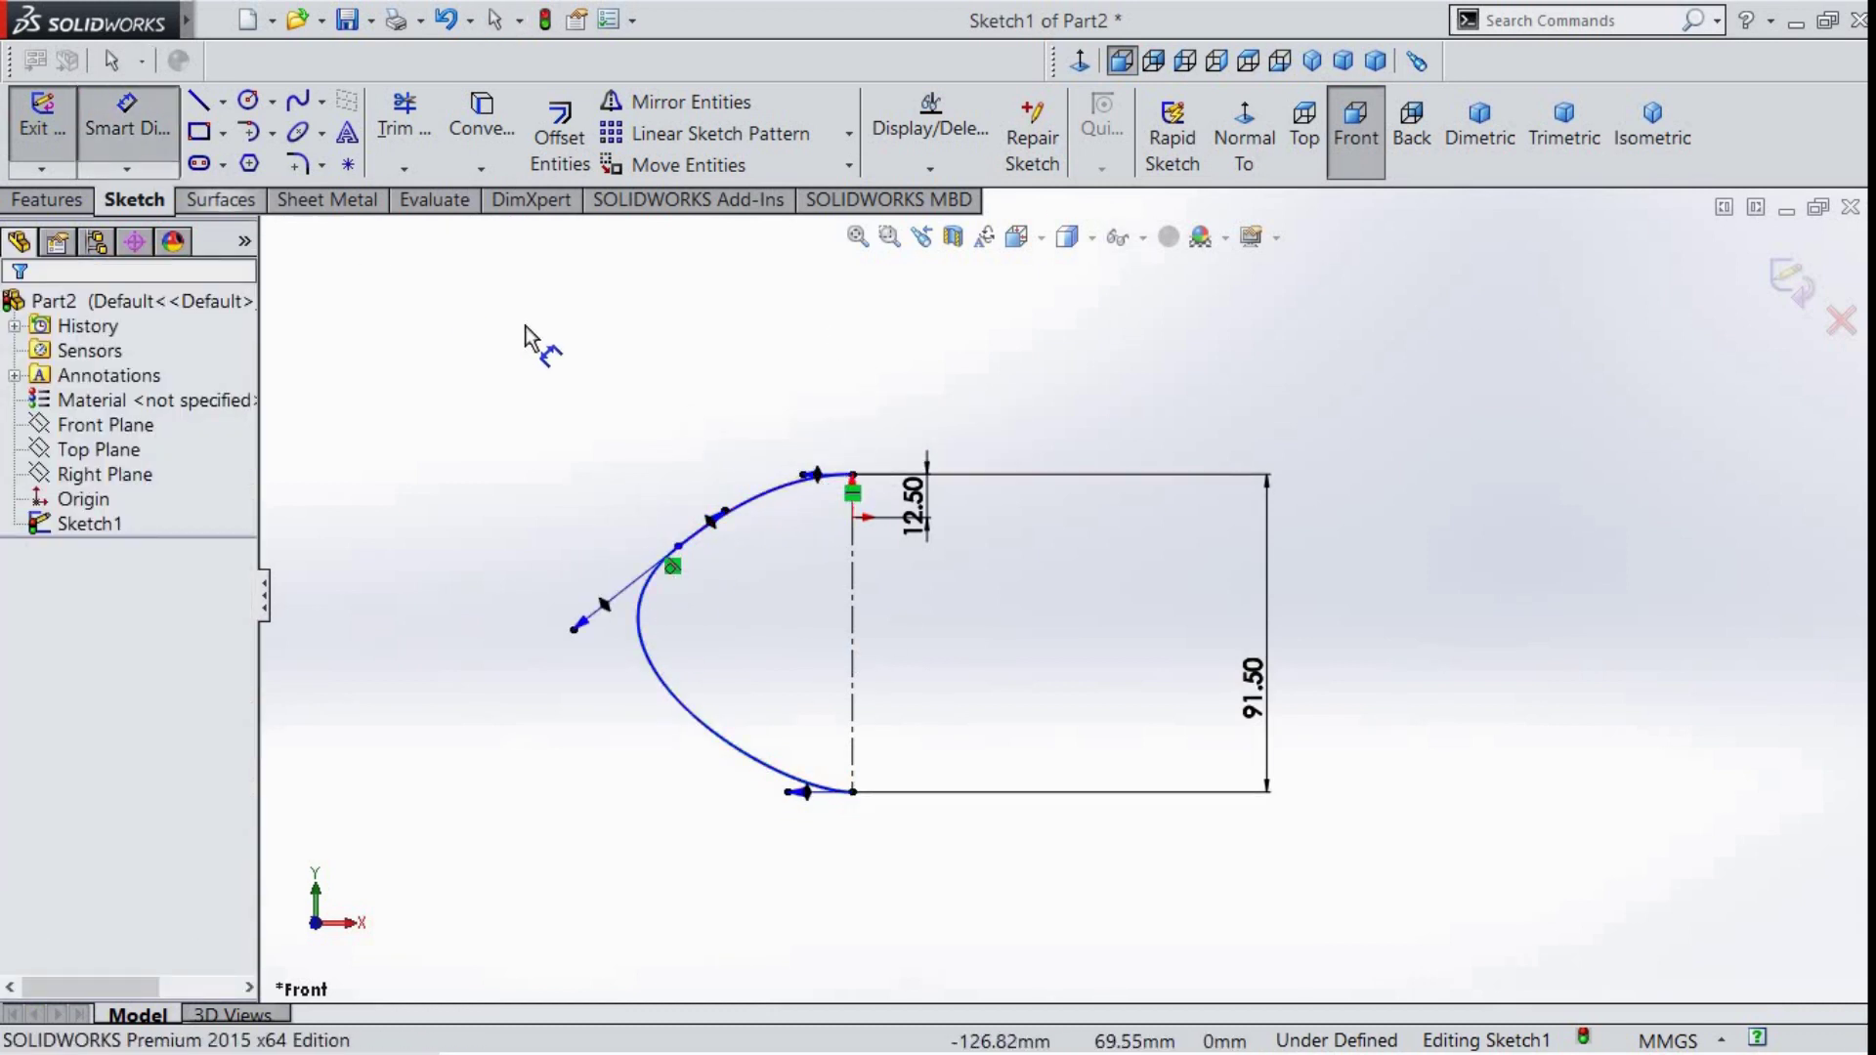
{"action": "scroll", "coordinate": [772, 474], "scroll_direction": "down", "scroll_amount": 3}
{"action": "left_click", "coordinate": [859, 479]}
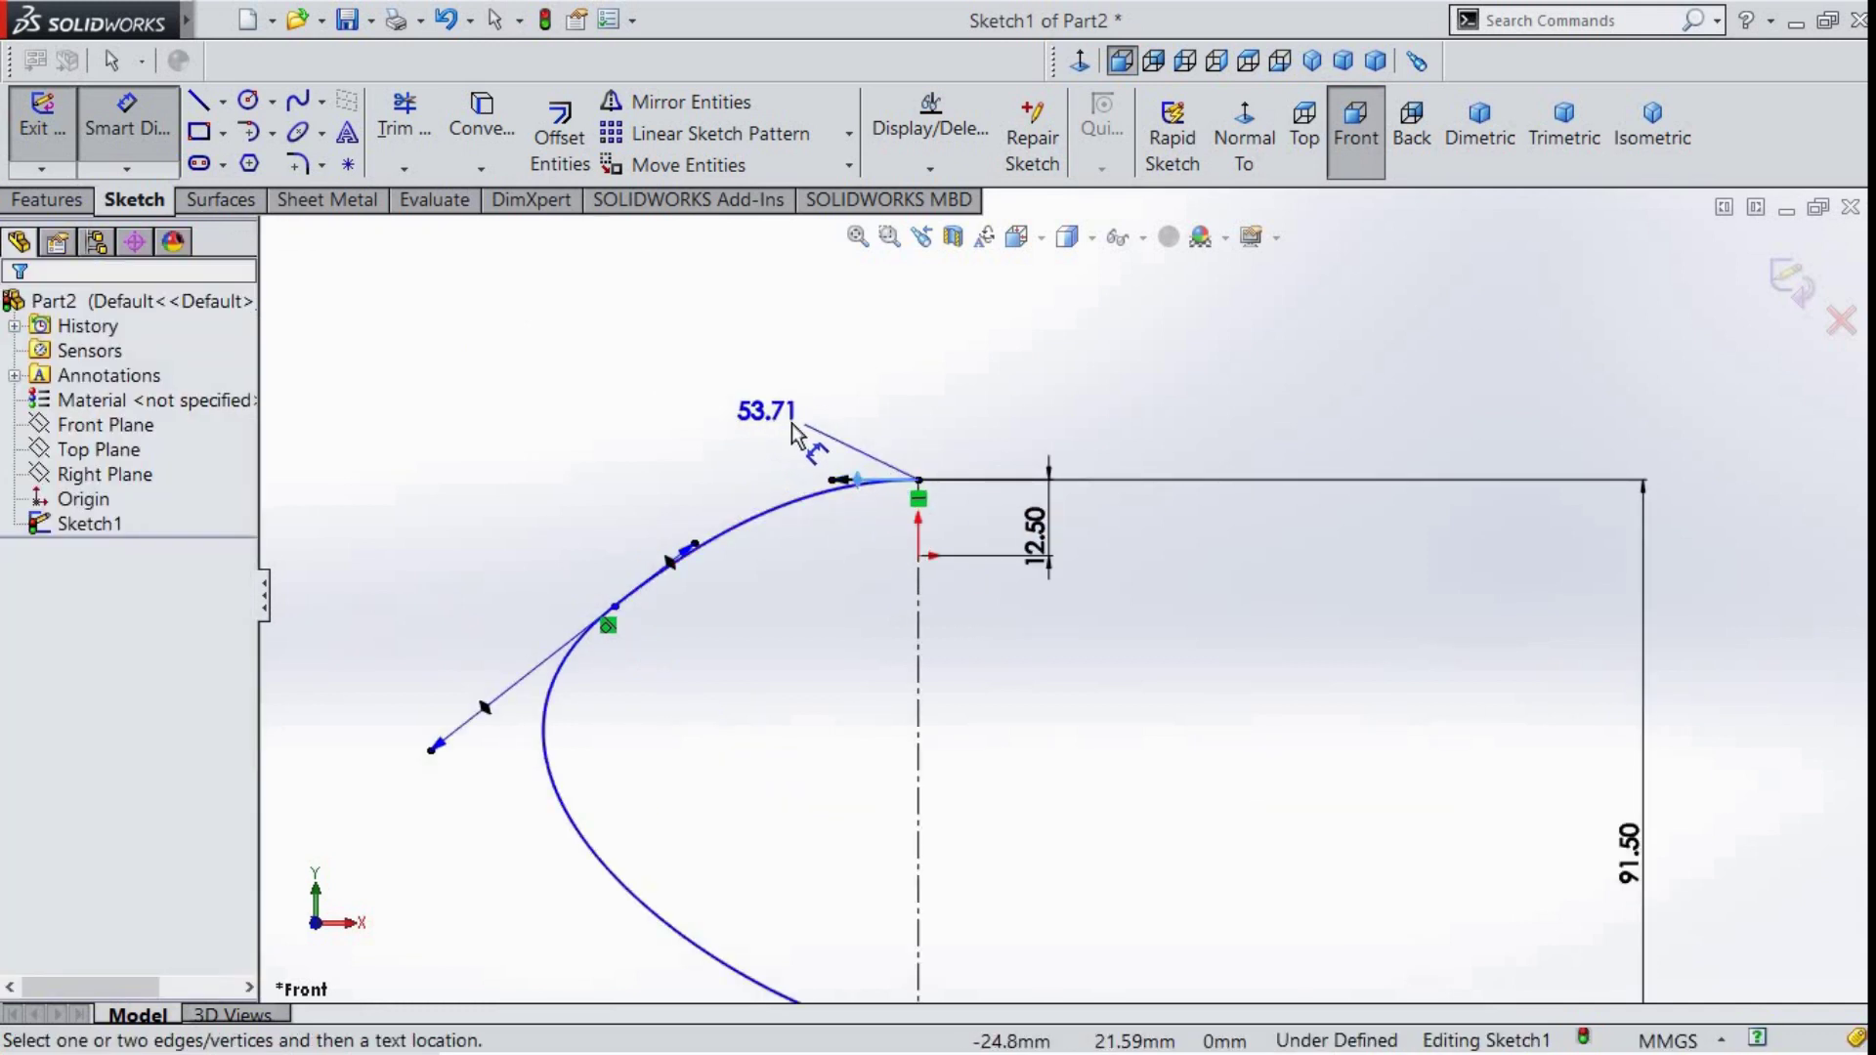
{"action": "left_click", "coordinate": [872, 415]}
{"action": "type", "text": "61.1"}
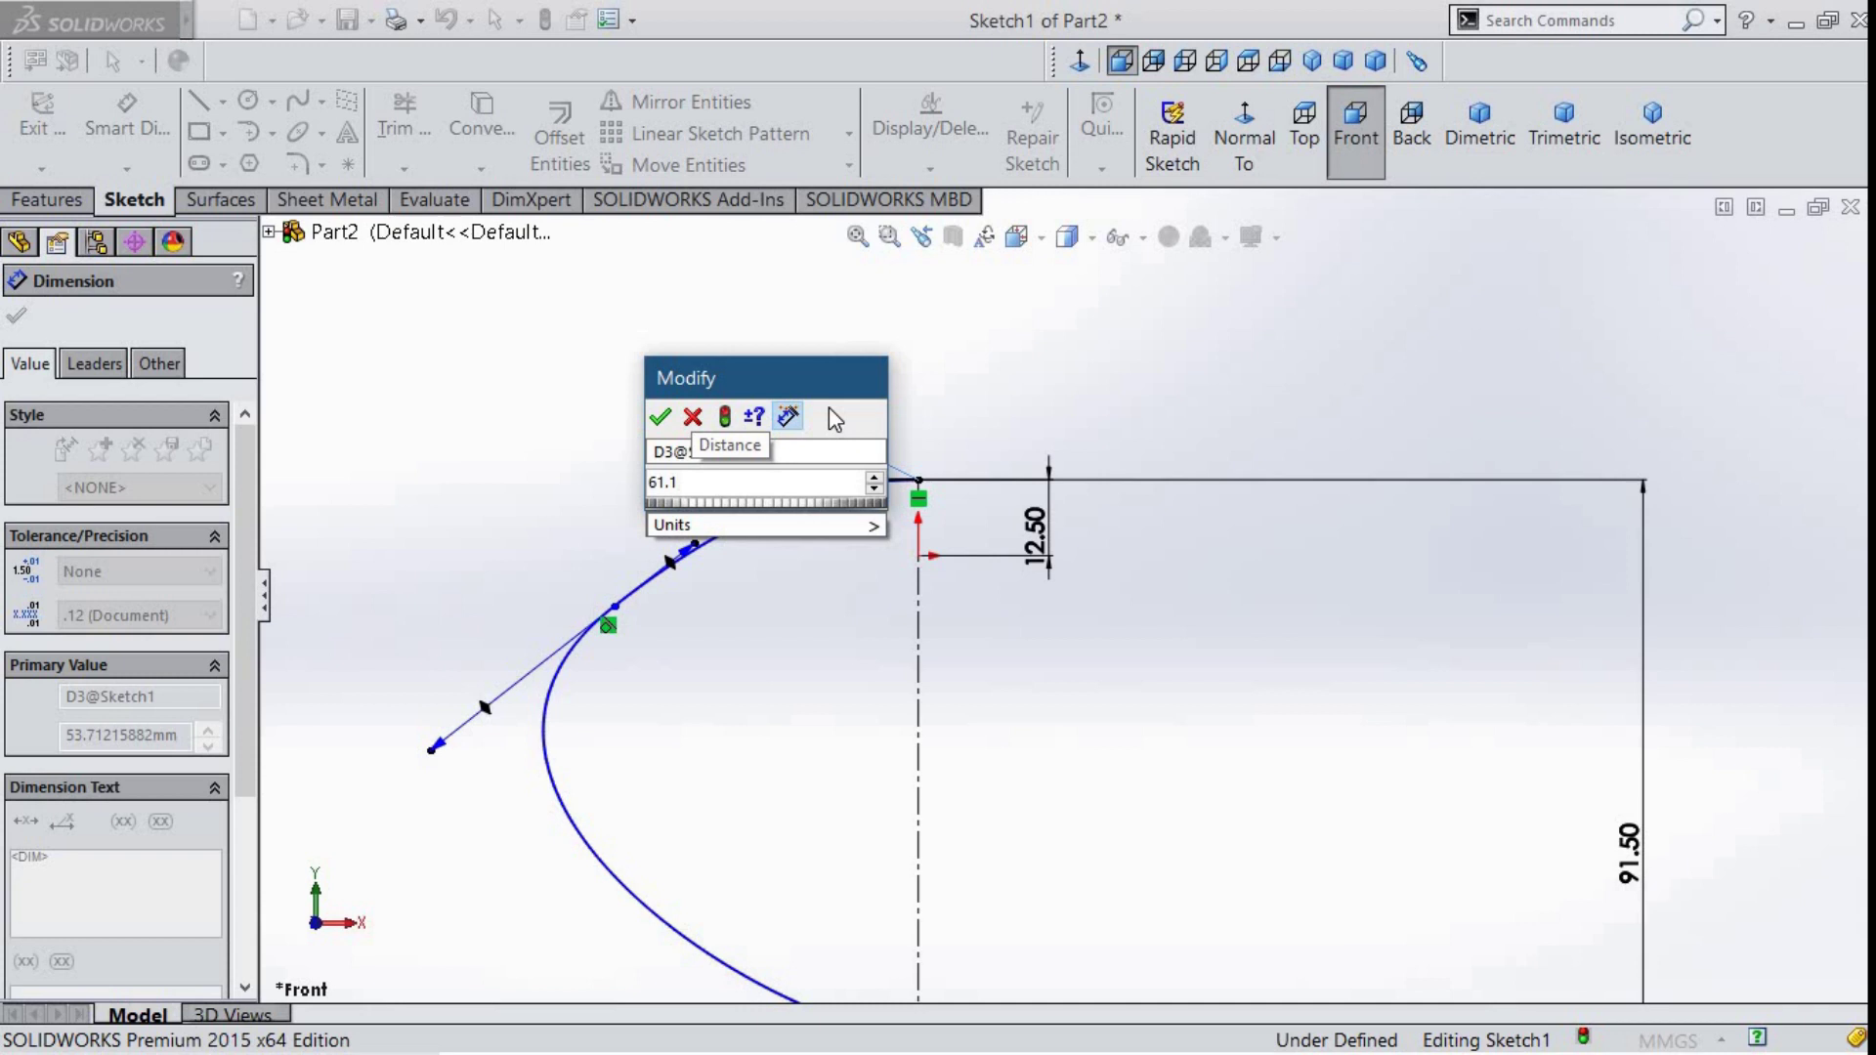
{"action": "key", "text": "Return"}
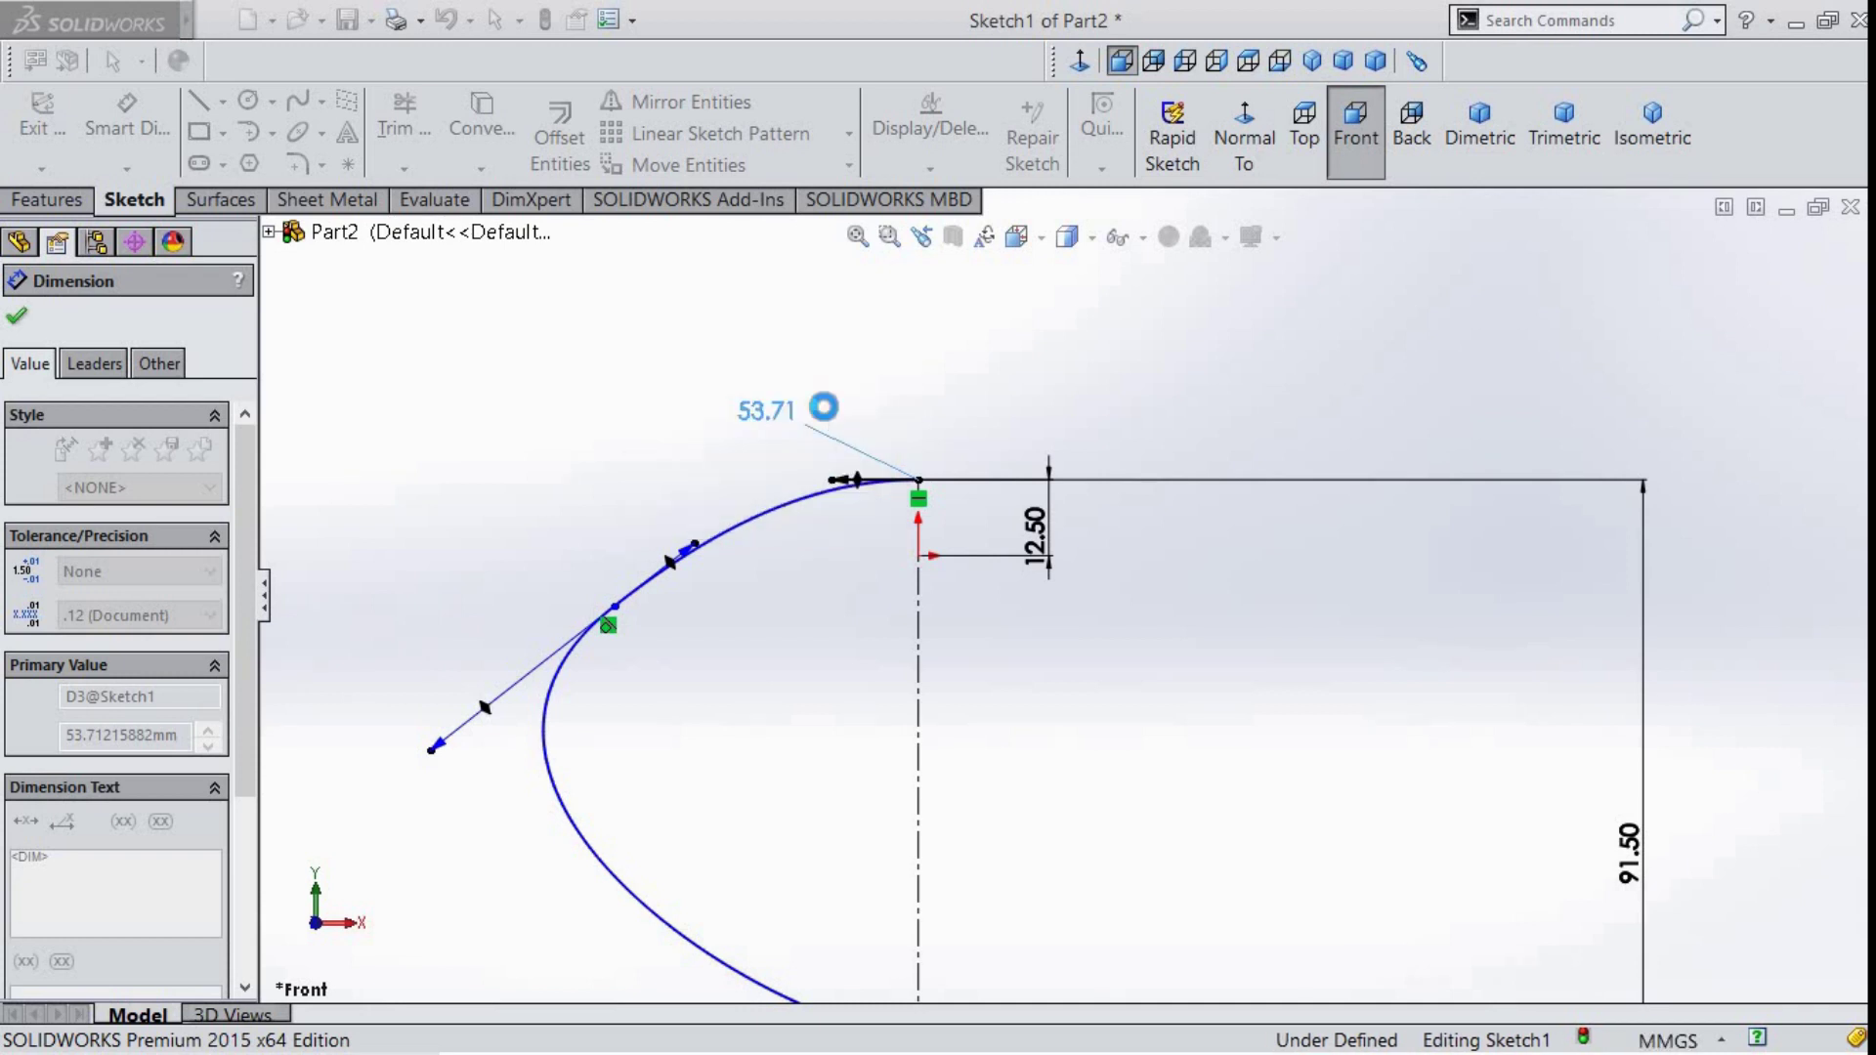
{"action": "scroll", "coordinate": [938, 796], "scroll_direction": "up", "scroll_amount": 2}
{"action": "scroll", "coordinate": [880, 889], "scroll_direction": "down", "scroll_amount": 3}
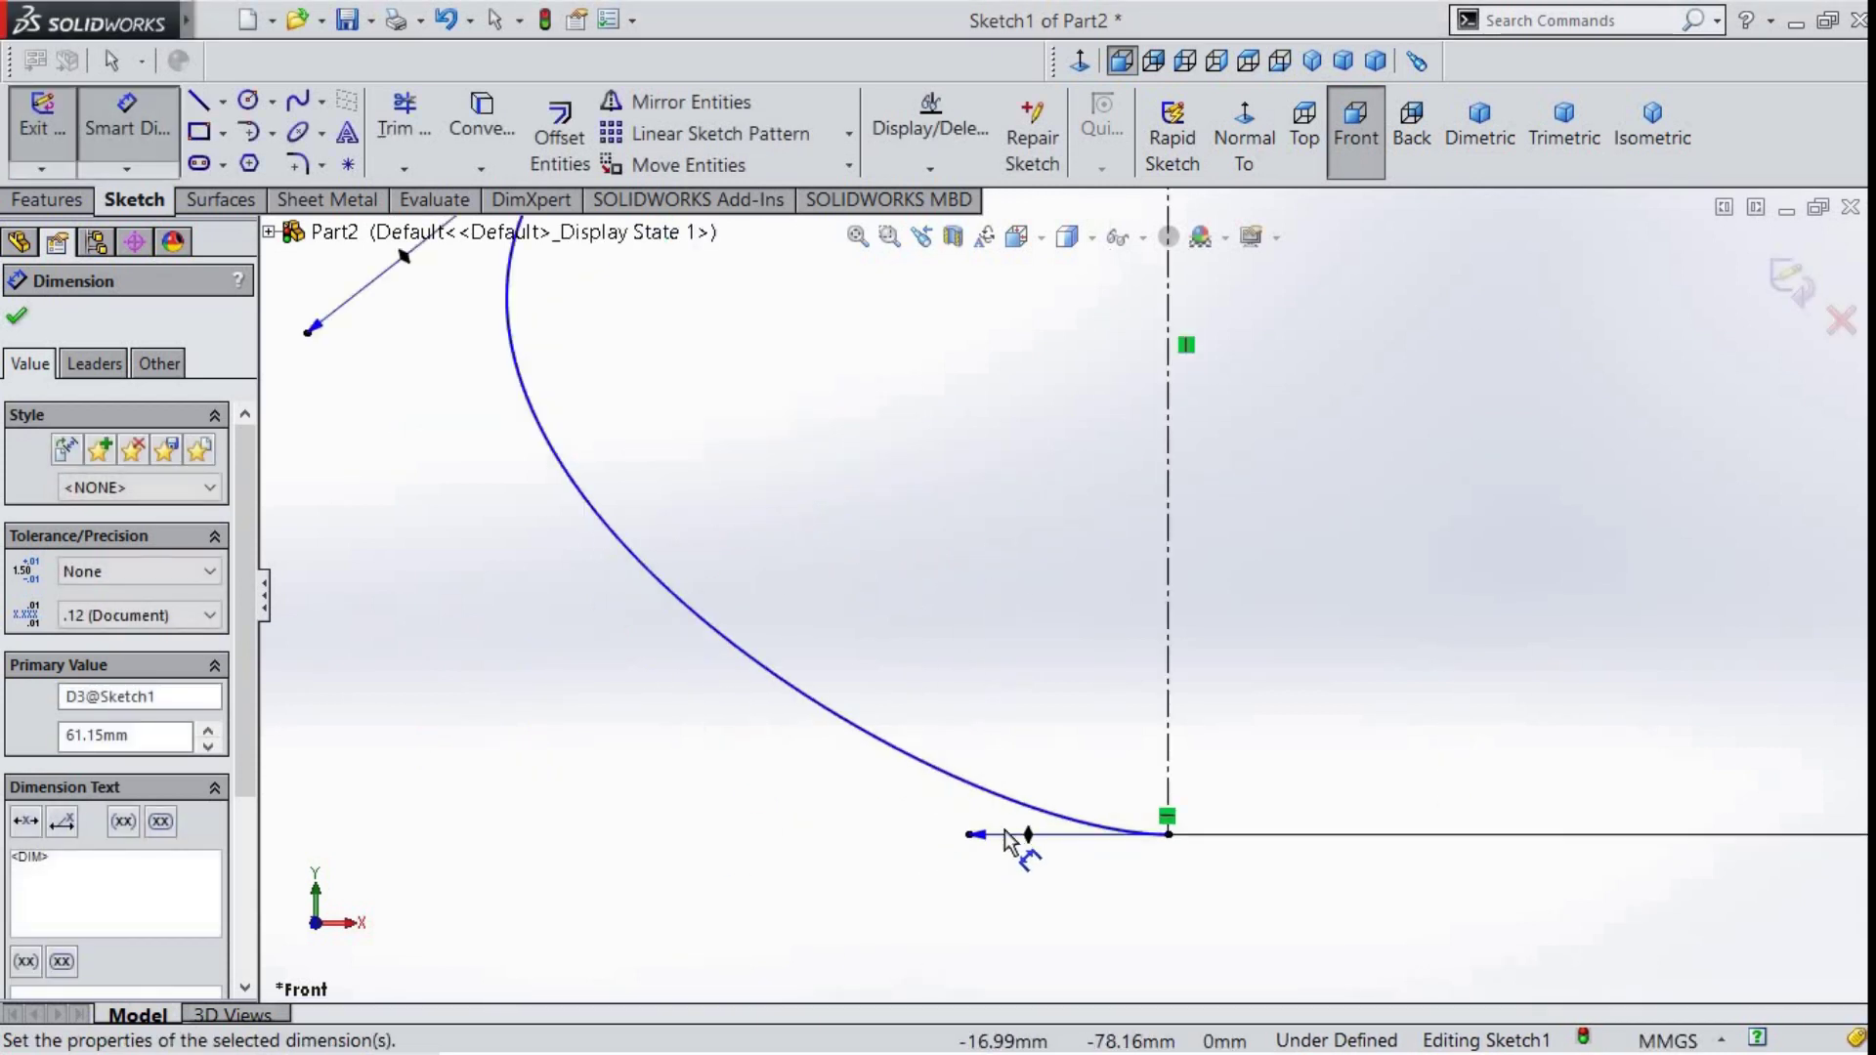
{"action": "left_click", "coordinate": [933, 837]}
{"action": "left_click", "coordinate": [731, 911]}
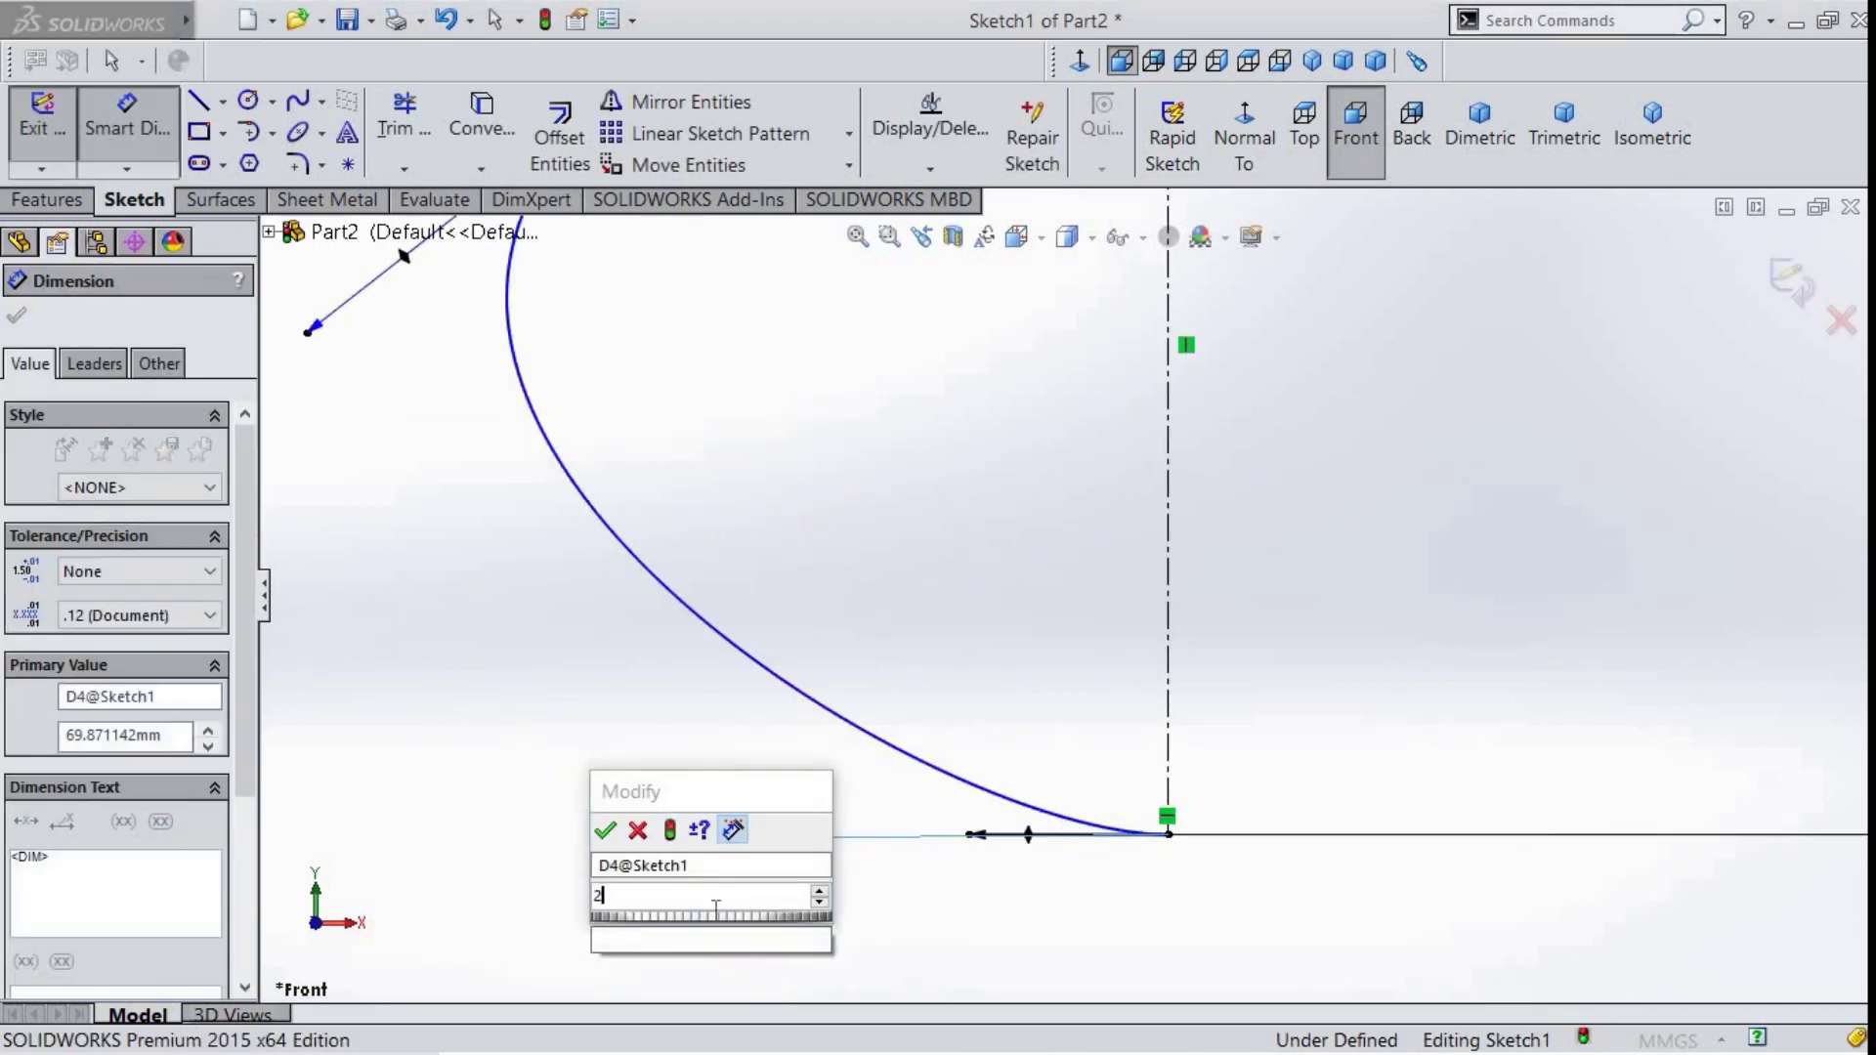
{"action": "type", "text": "220"}
{"action": "key", "text": "Return"}
- Dimension the left spline handle to 73.90 and the handle point 57 from the centerline
{"action": "scroll", "coordinate": [832, 461], "scroll_direction": "up", "scroll_amount": 2}
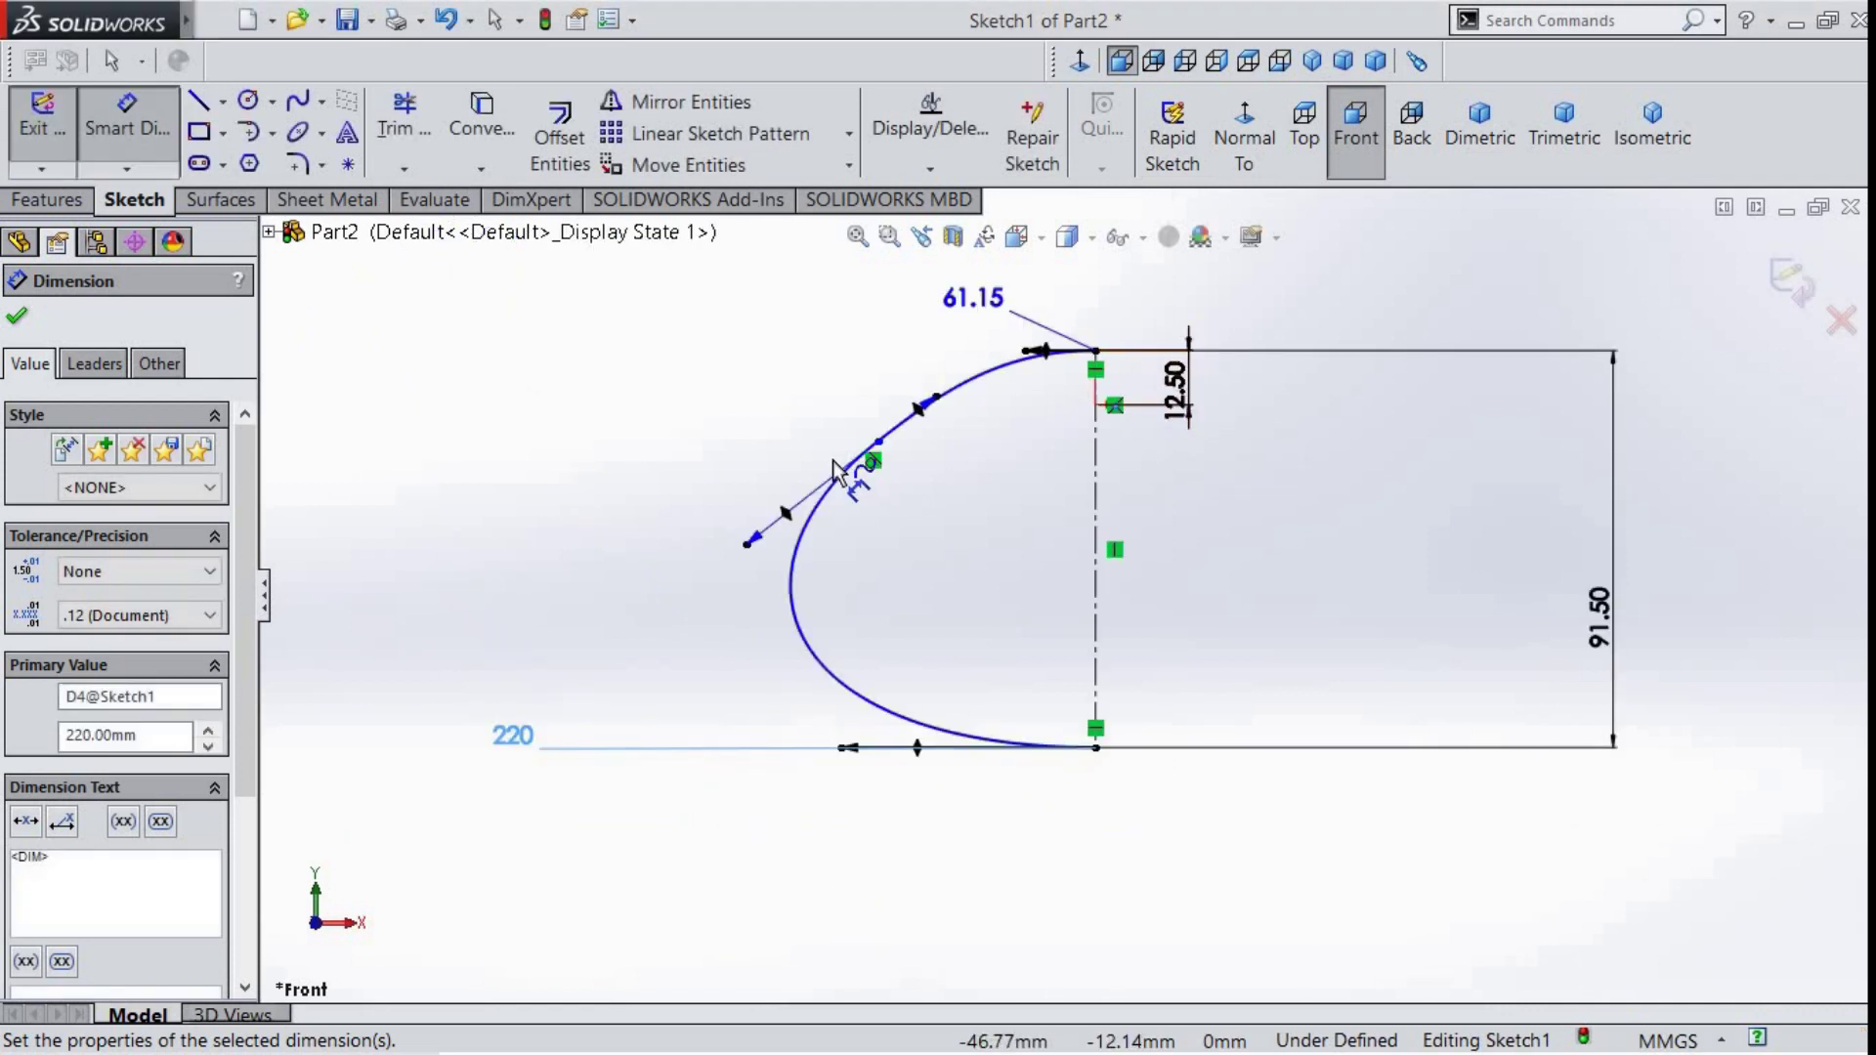
{"action": "left_click", "coordinate": [792, 516]}
{"action": "left_click", "coordinate": [598, 532]}
{"action": "type", "text": "73"}
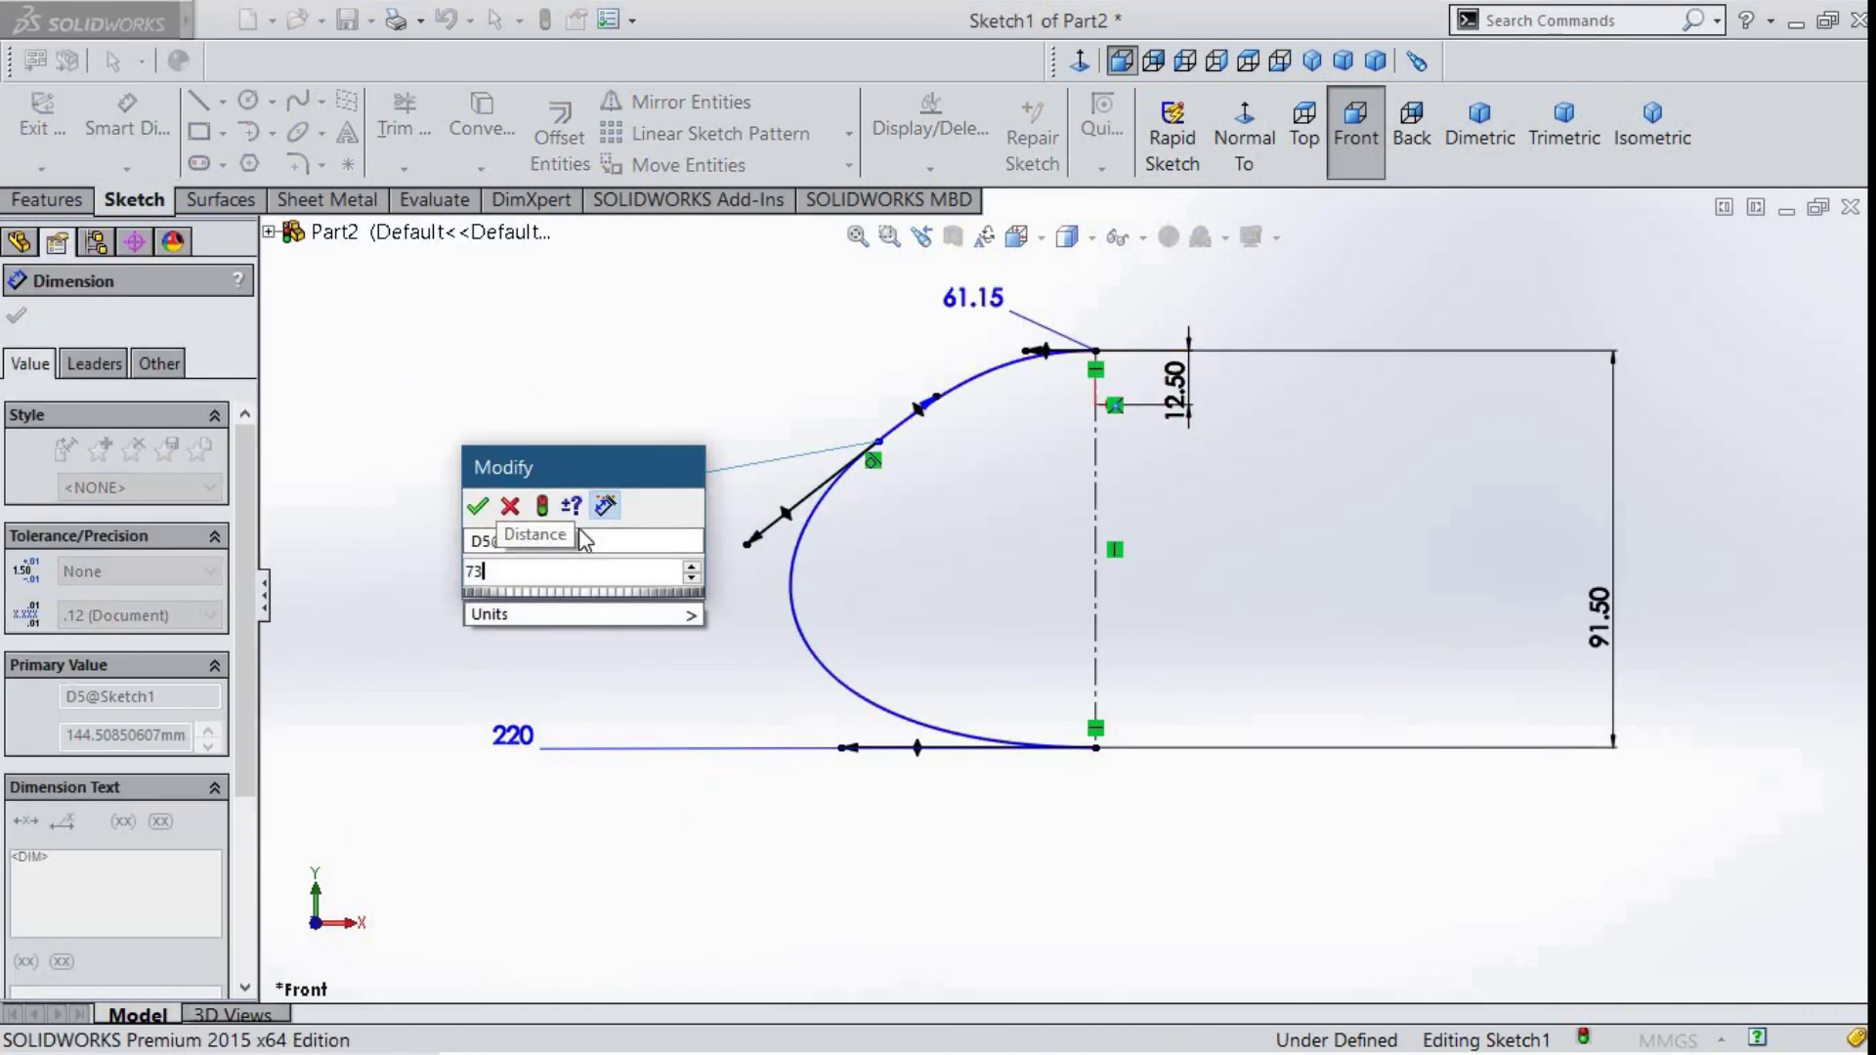
{"action": "type", "text": ".9"}
{"action": "key", "text": "Return"}
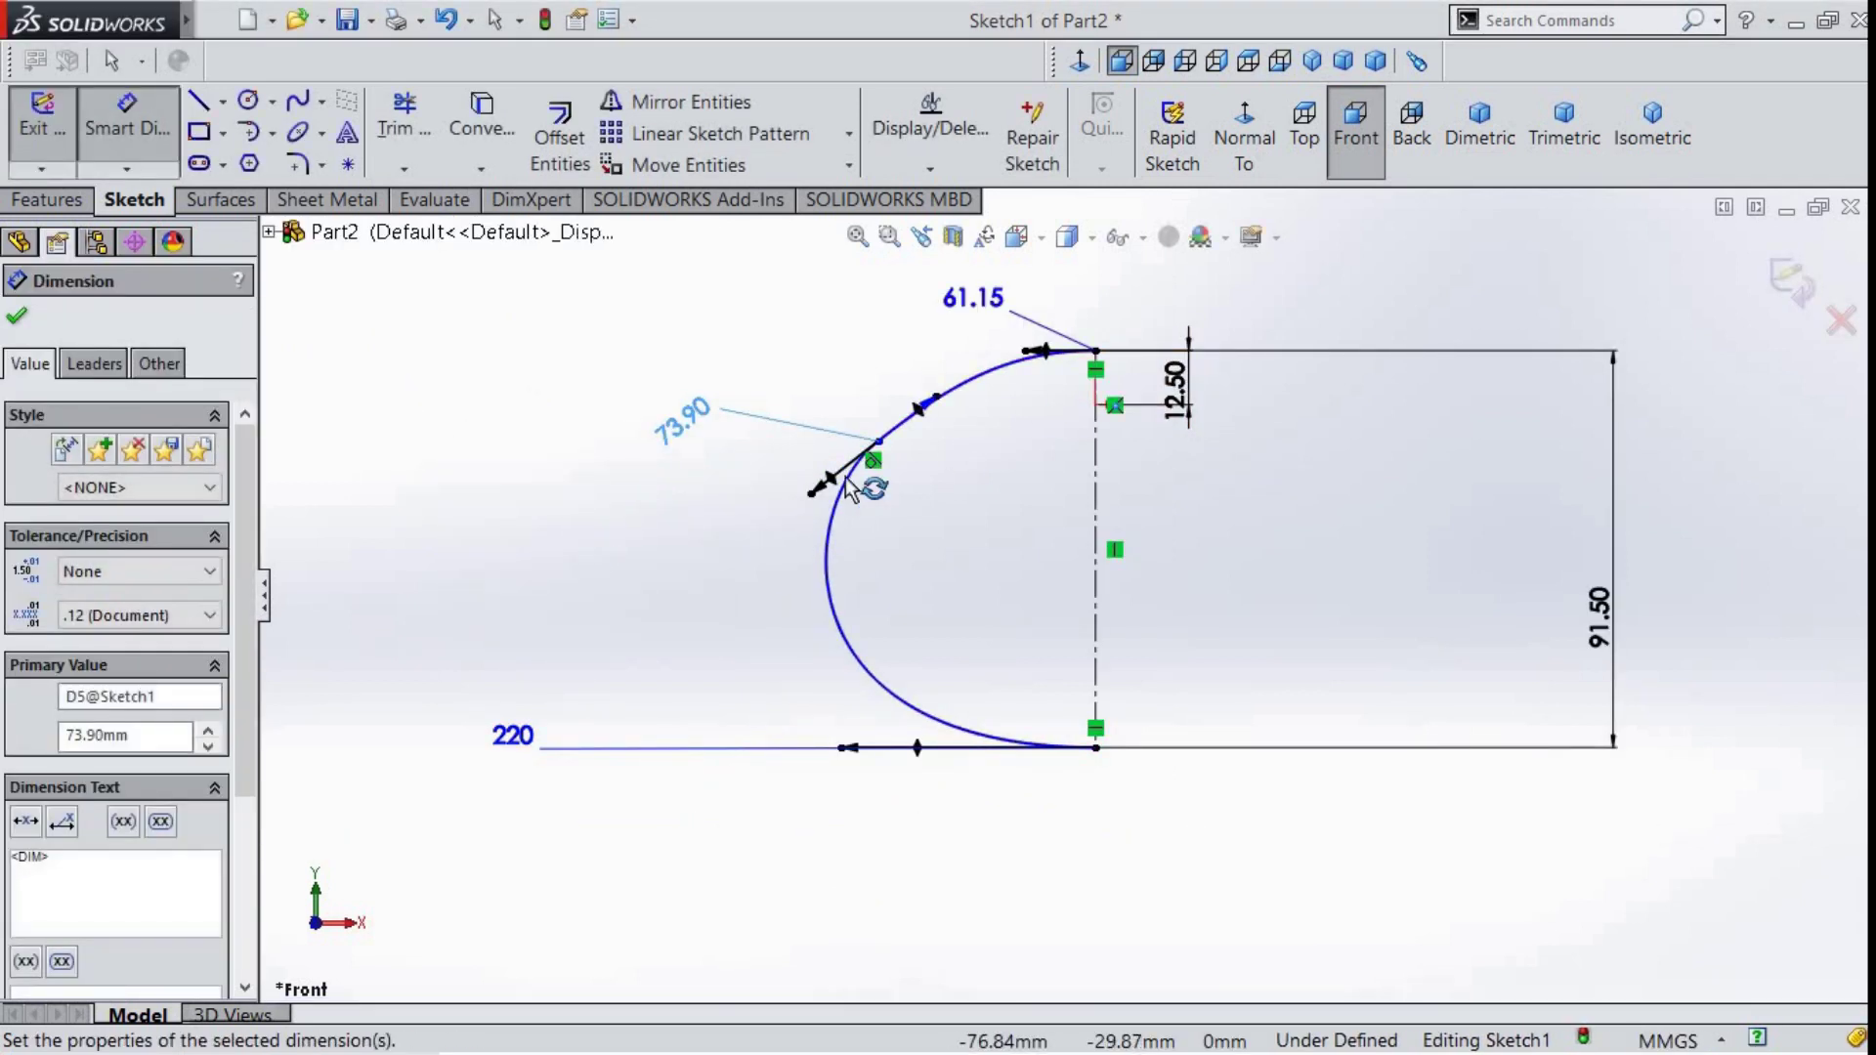
{"action": "left_click", "coordinate": [877, 442]}
{"action": "left_click", "coordinate": [1095, 489]}
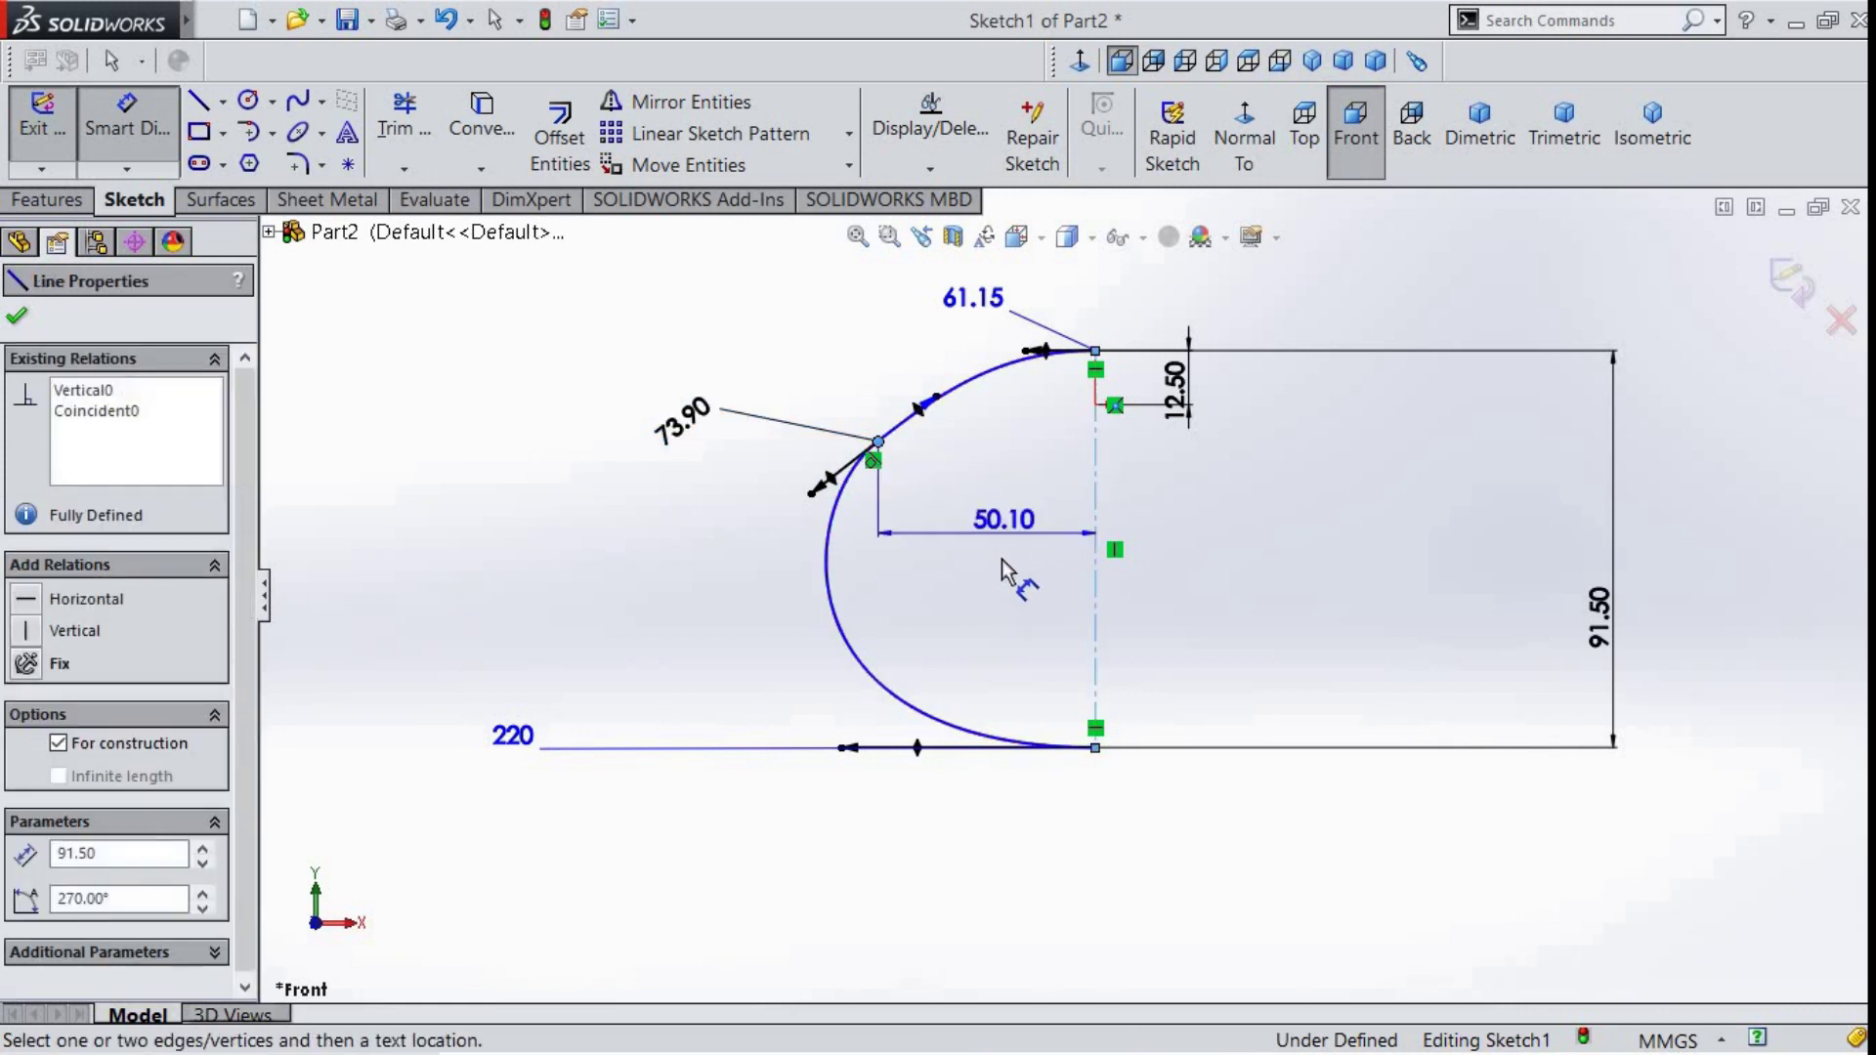
{"action": "left_click", "coordinate": [936, 588]}
{"action": "type", "text": "57"}
{"action": "key", "text": "Return"}
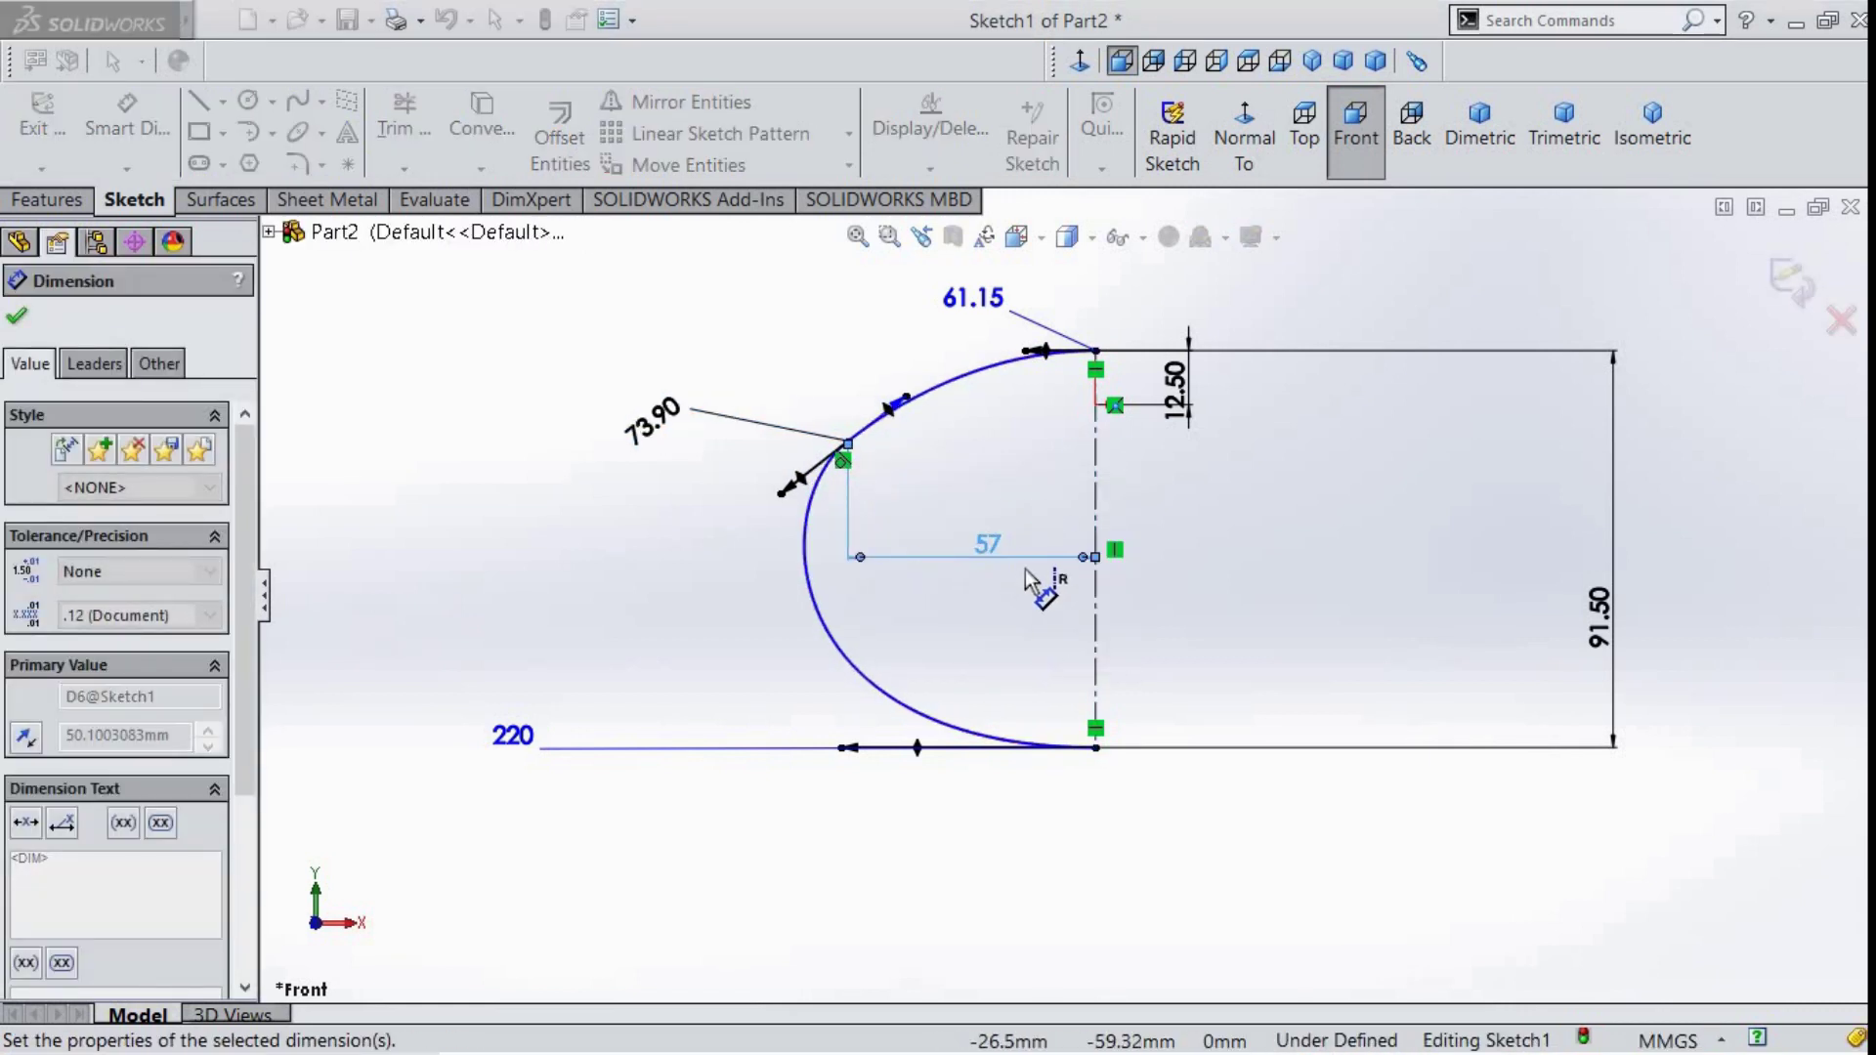
- Make the sketch point near the centerline top horizontal with the origin
{"action": "right_click", "coordinate": [963, 531]}
{"action": "left_click", "coordinate": [978, 557]}
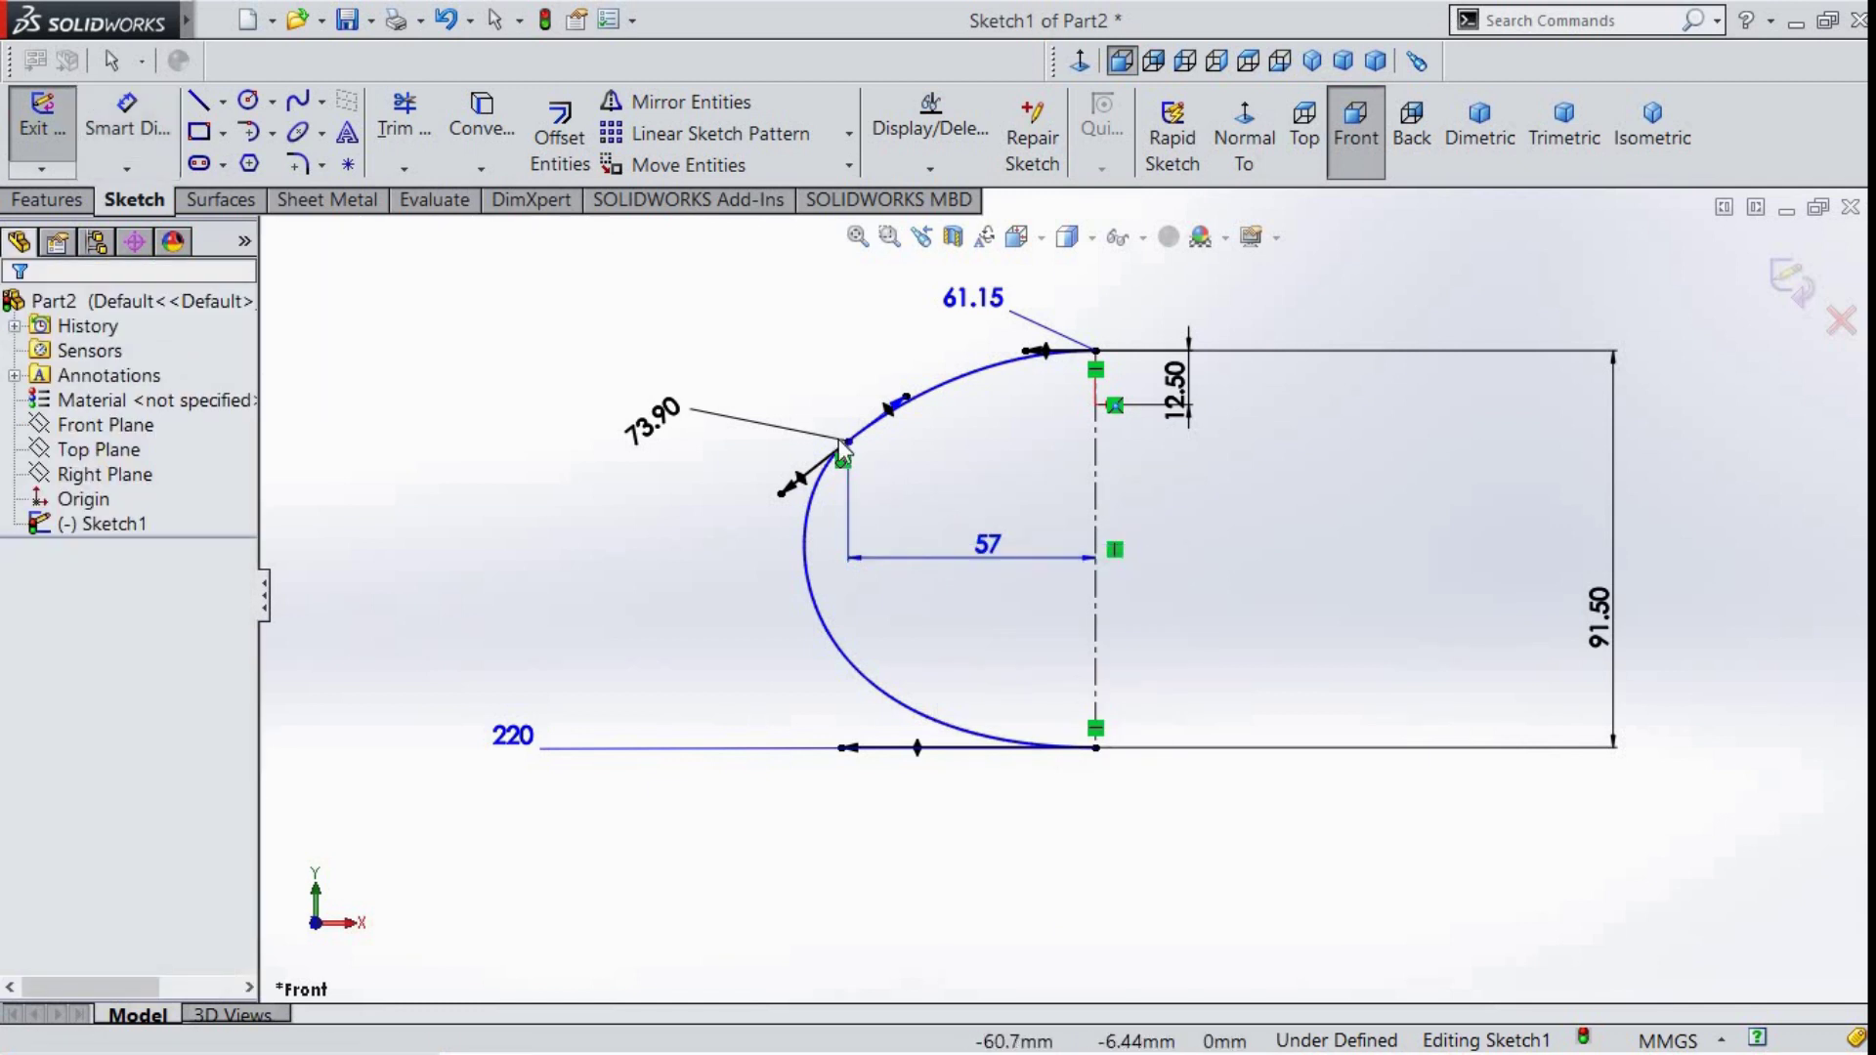
{"action": "left_click", "coordinate": [850, 443]}
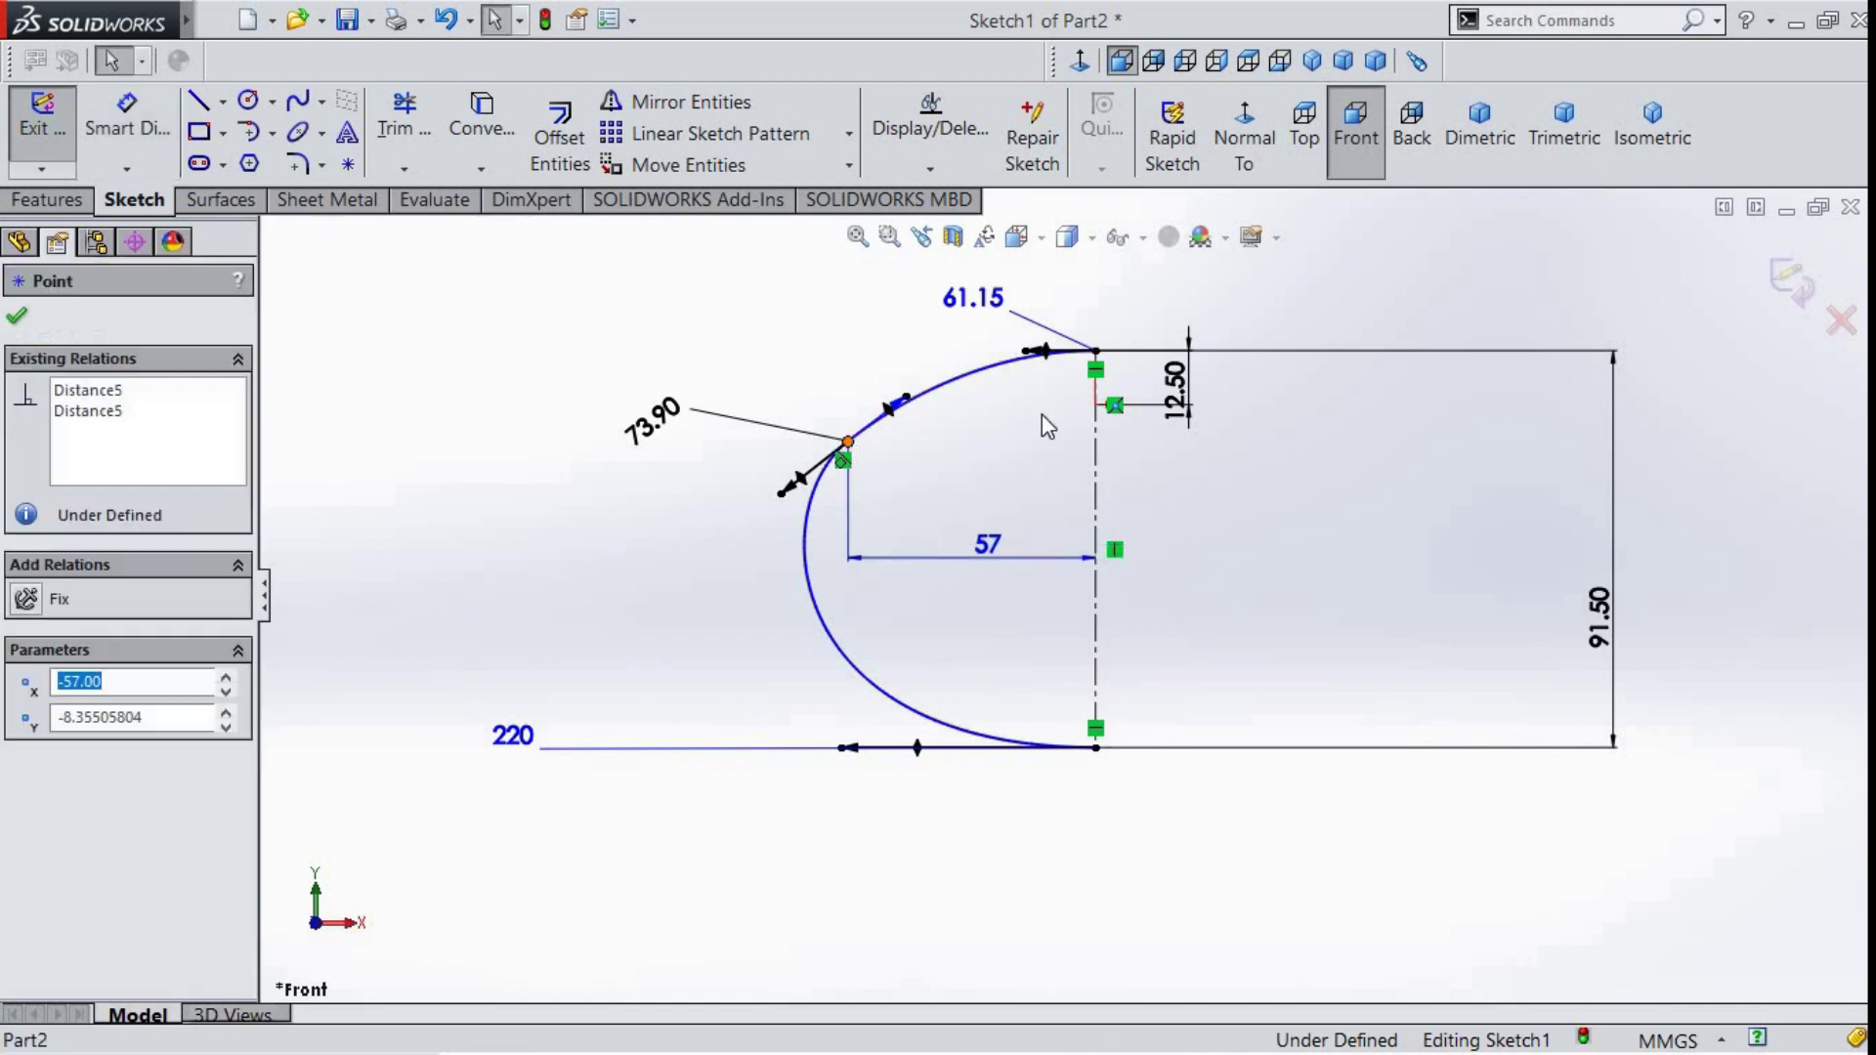
{"action": "left_click", "coordinate": [1097, 406], "text": "ctrl"}
{"action": "left_click", "coordinate": [86, 758]}
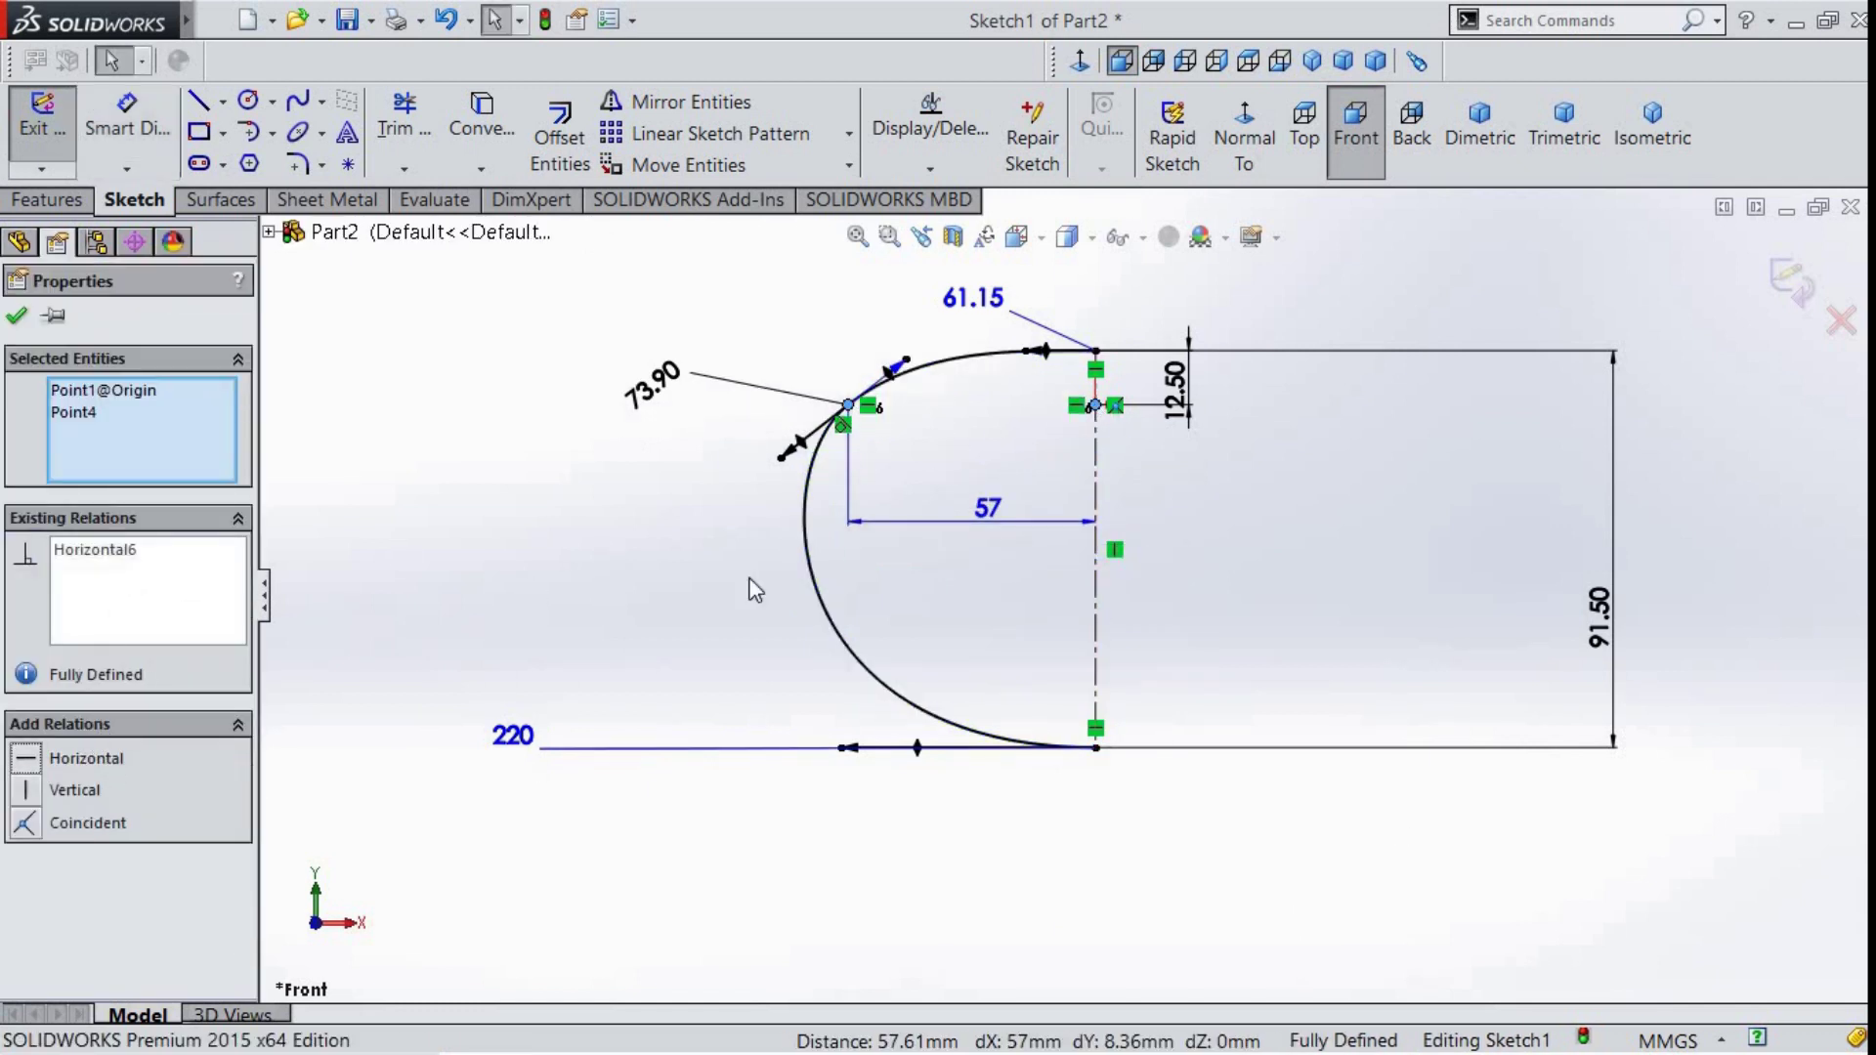
- Add a 64.60° angle between the handle line and centerline, then exit the sketch
{"action": "left_click", "coordinate": [126, 116]}
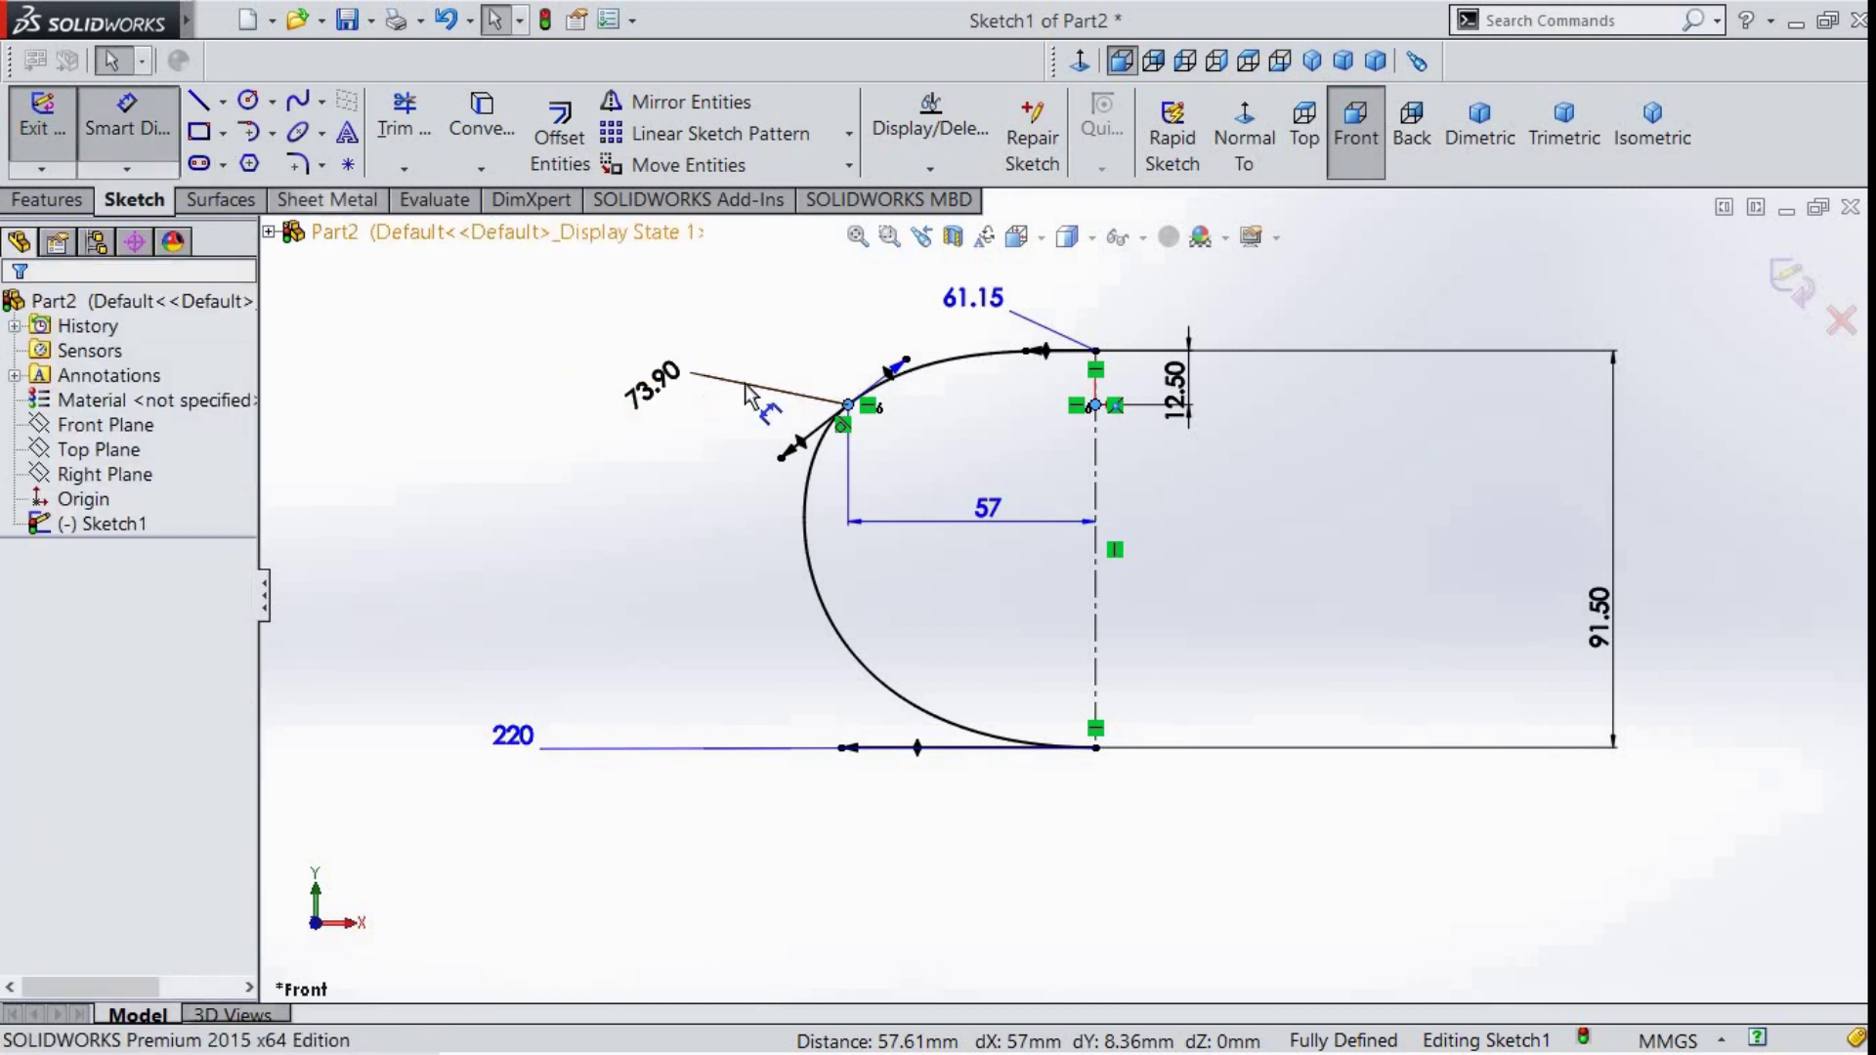
{"action": "left_click", "coordinate": [800, 451]}
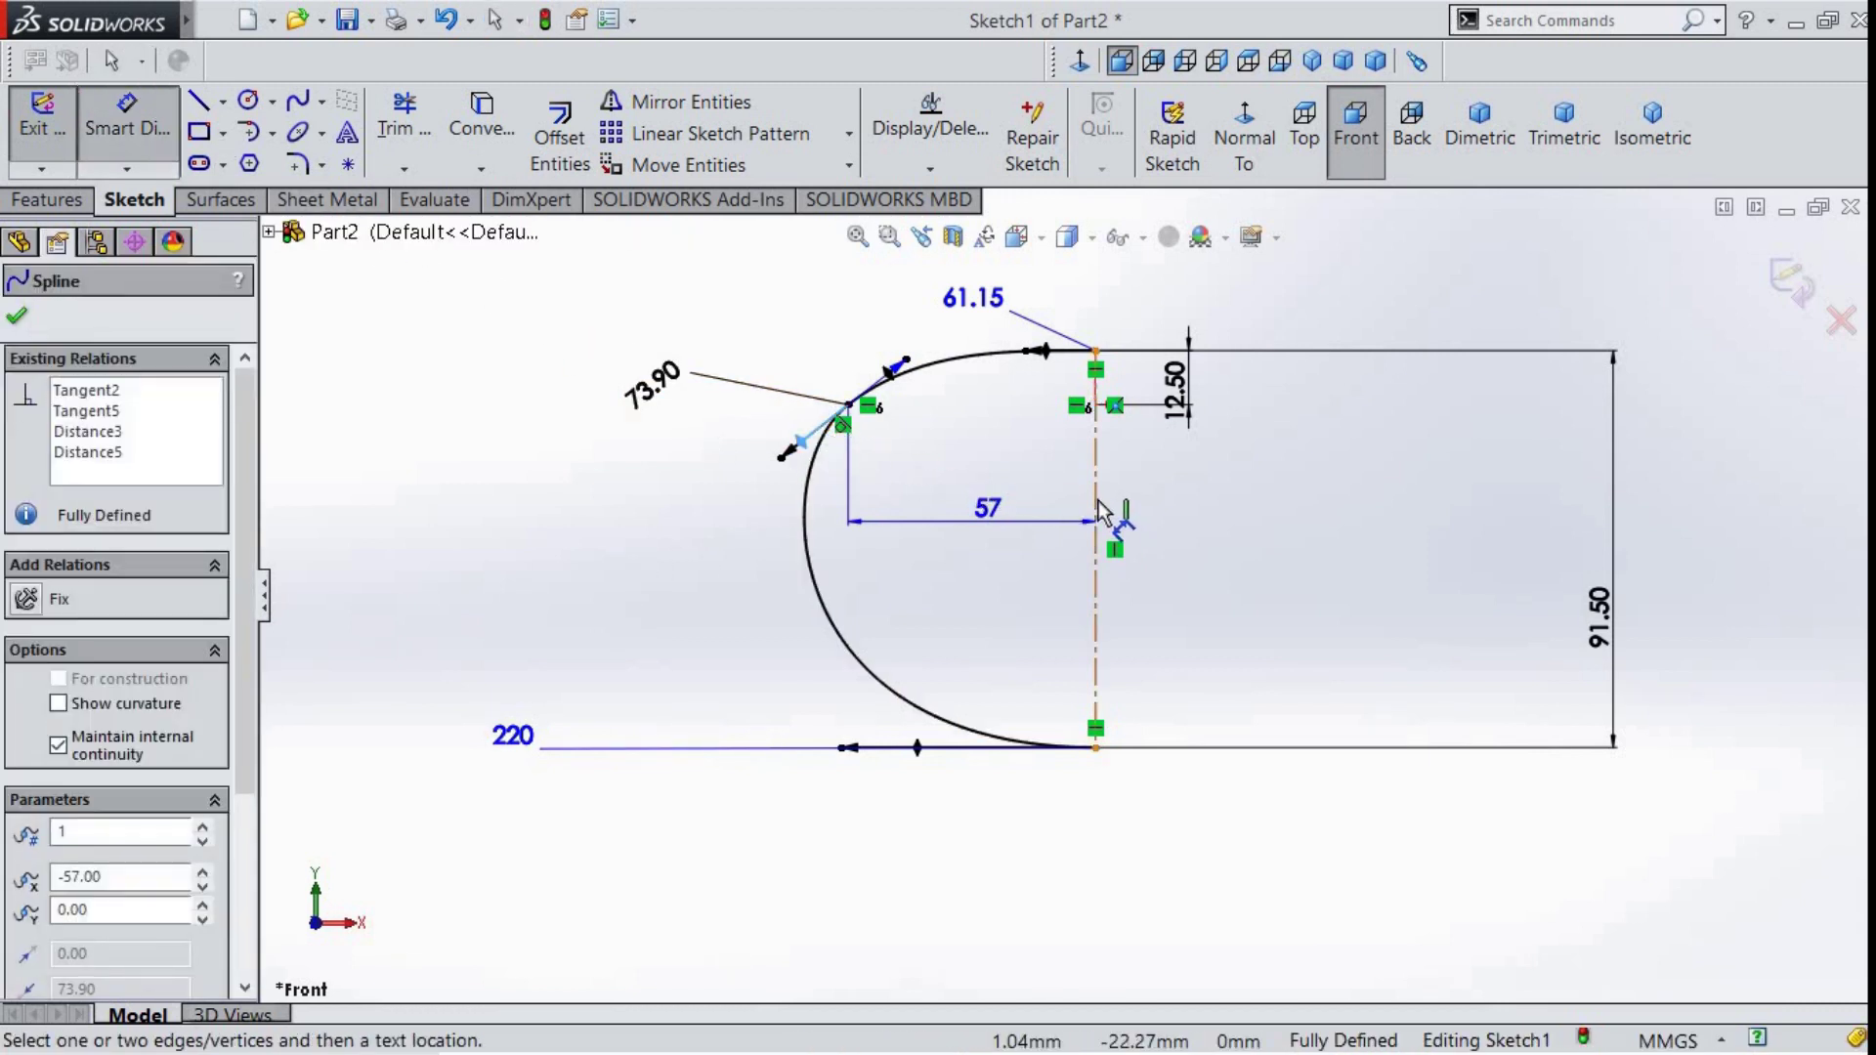
{"action": "left_click", "coordinate": [1096, 517]}
{"action": "left_click", "coordinate": [970, 627]}
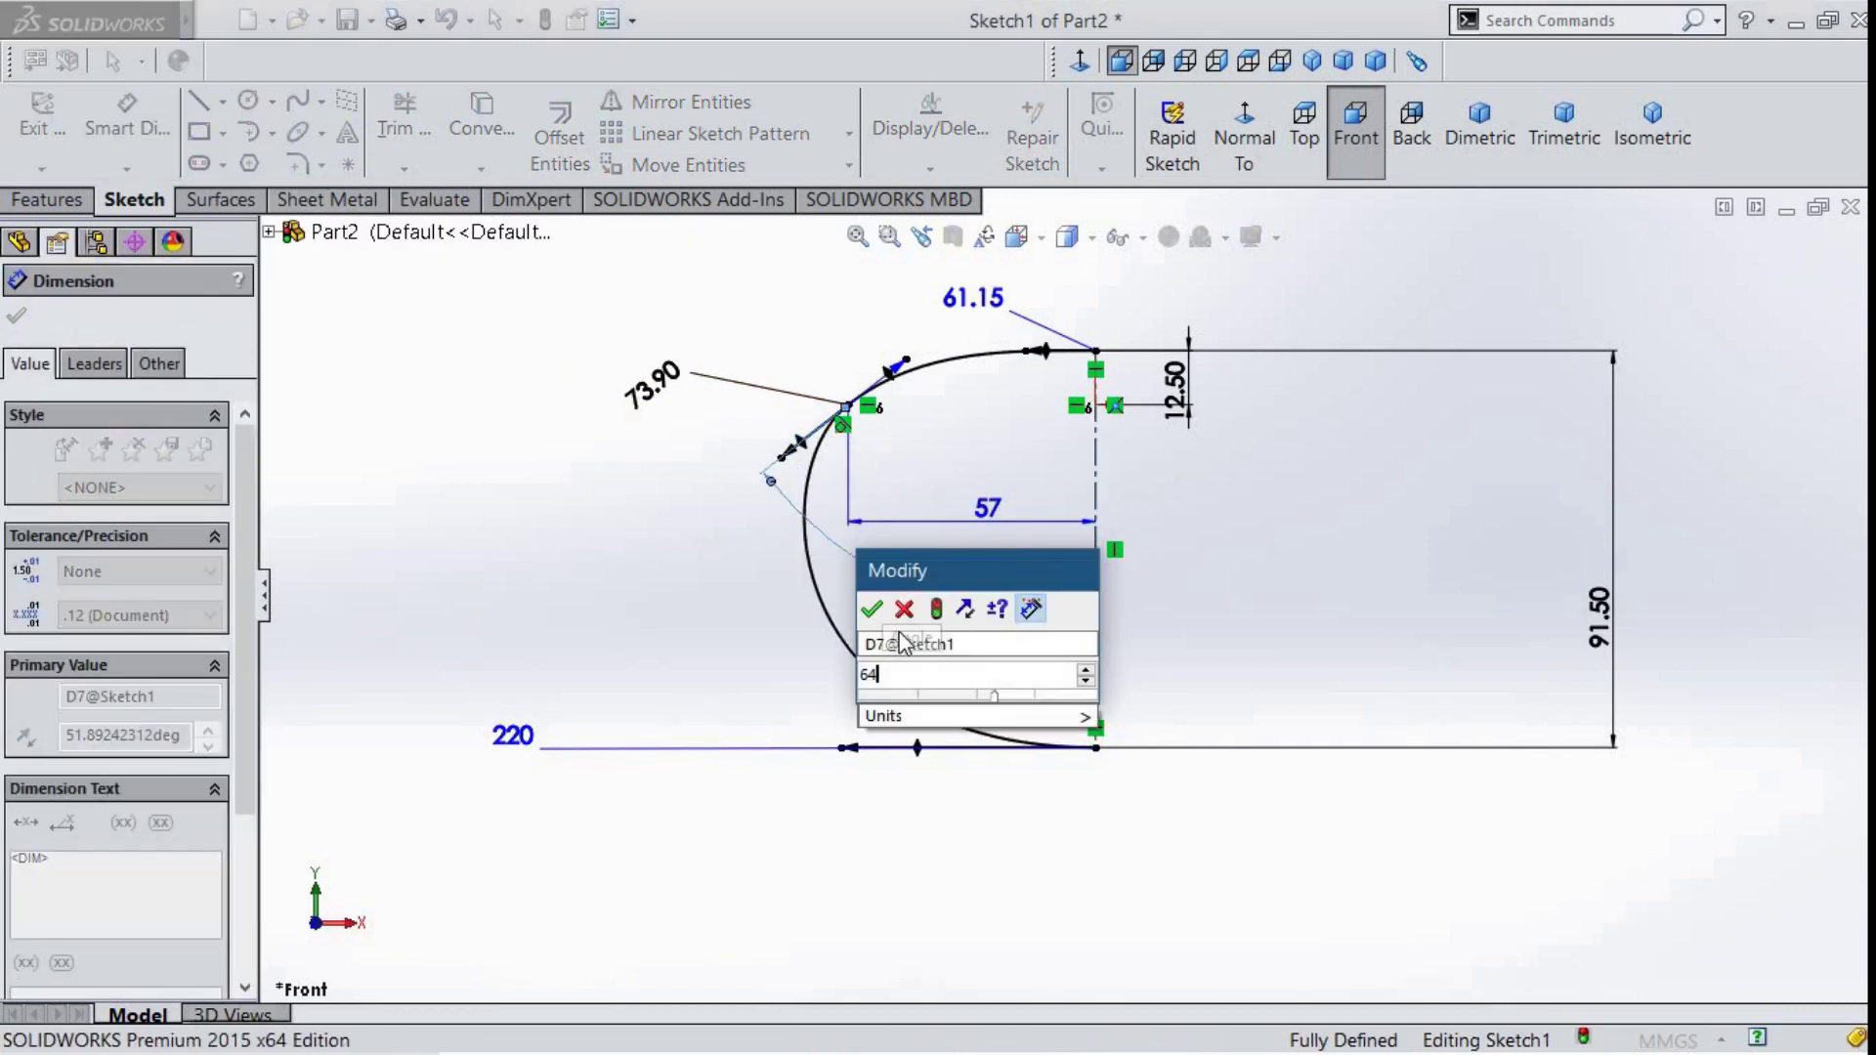
{"action": "type", "text": "64.6"}
{"action": "key", "text": "Return"}
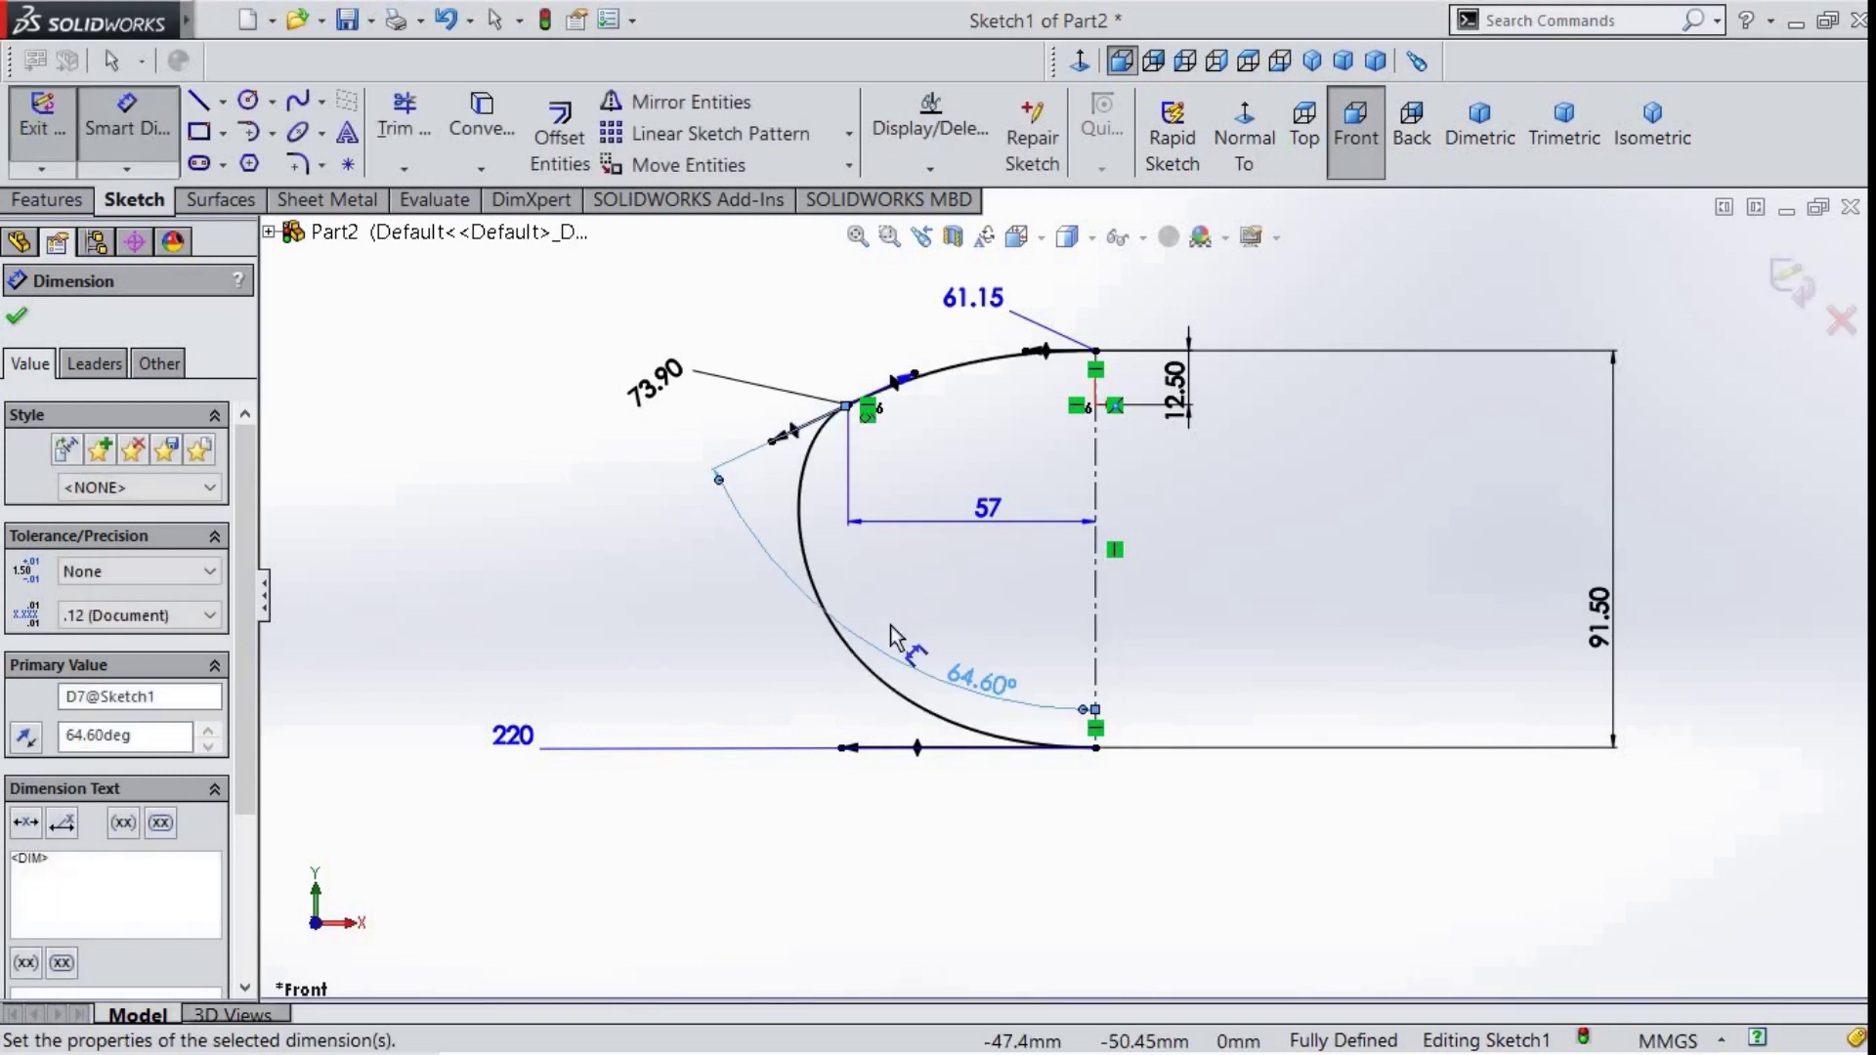
{"action": "key", "text": "Escape"}
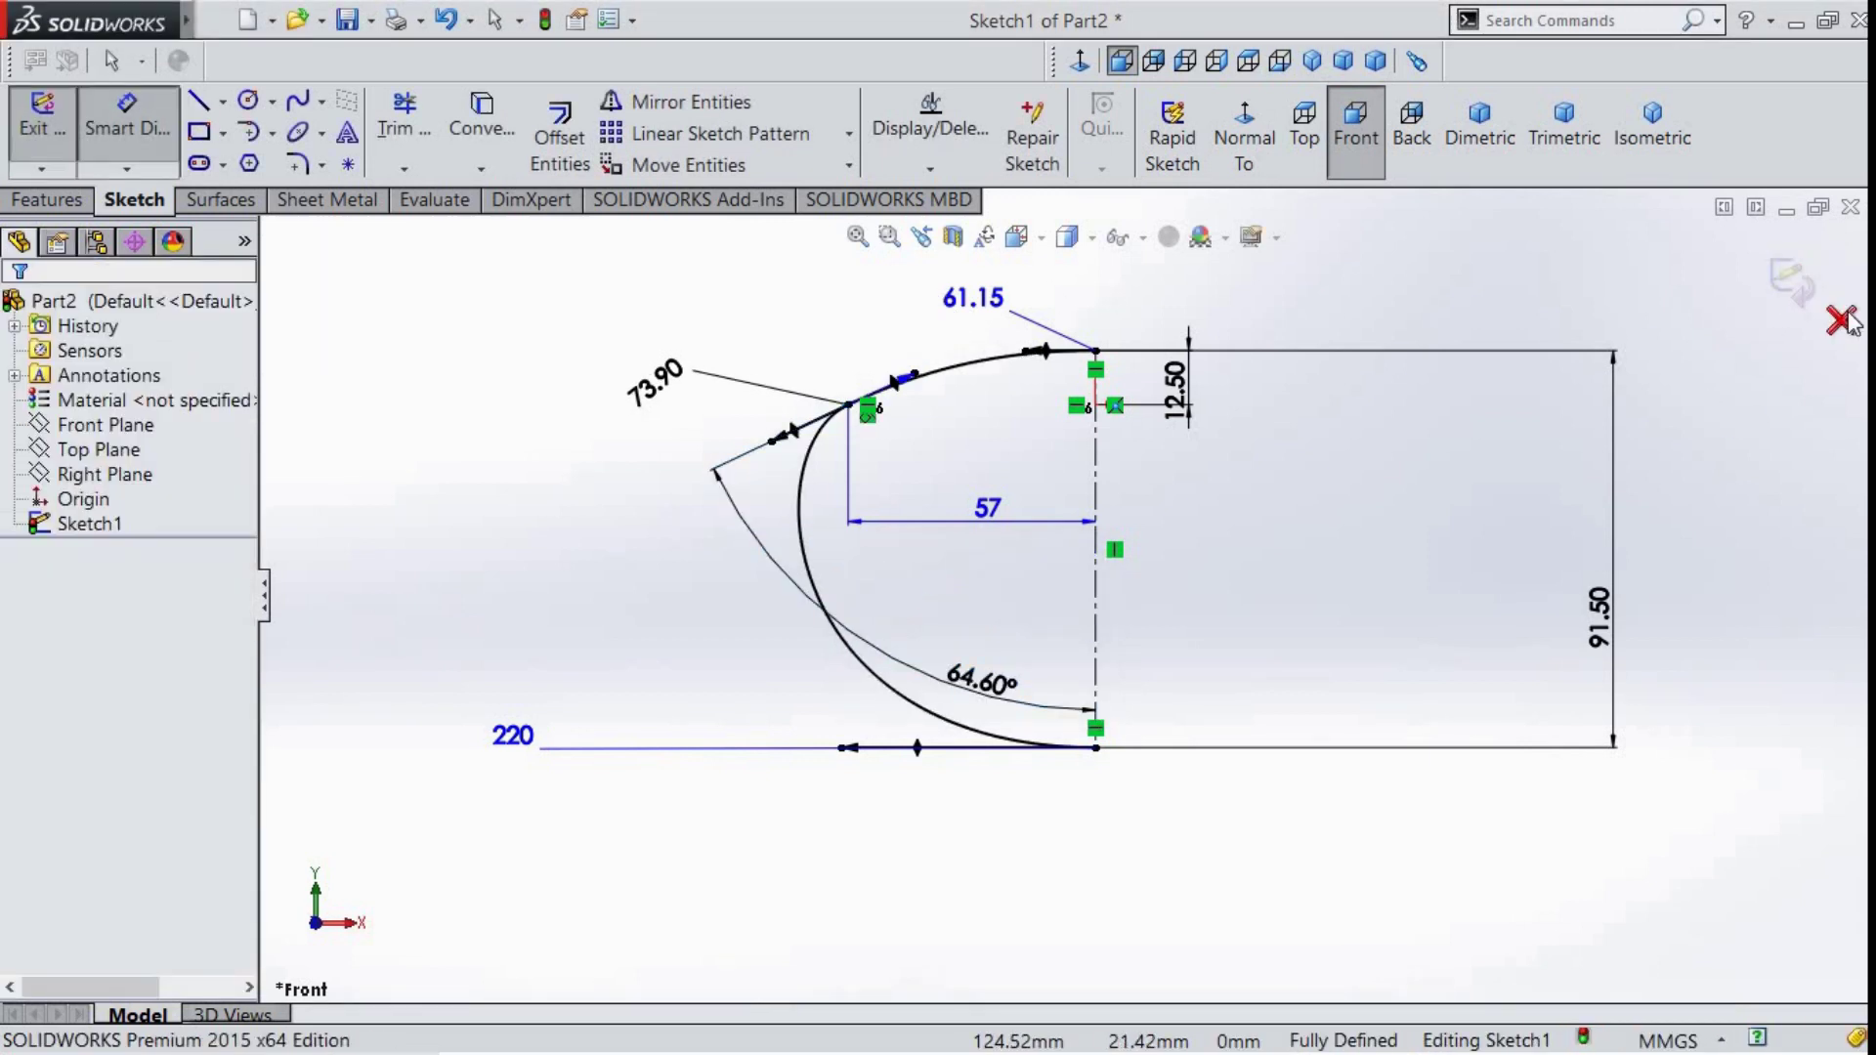
{"action": "key", "text": "ctrl+b"}
- Create a 360° revolved surface of the profile about the centerline
{"action": "middle_click_drag", "start_coordinate": [977, 455], "coordinate": [892, 512]}
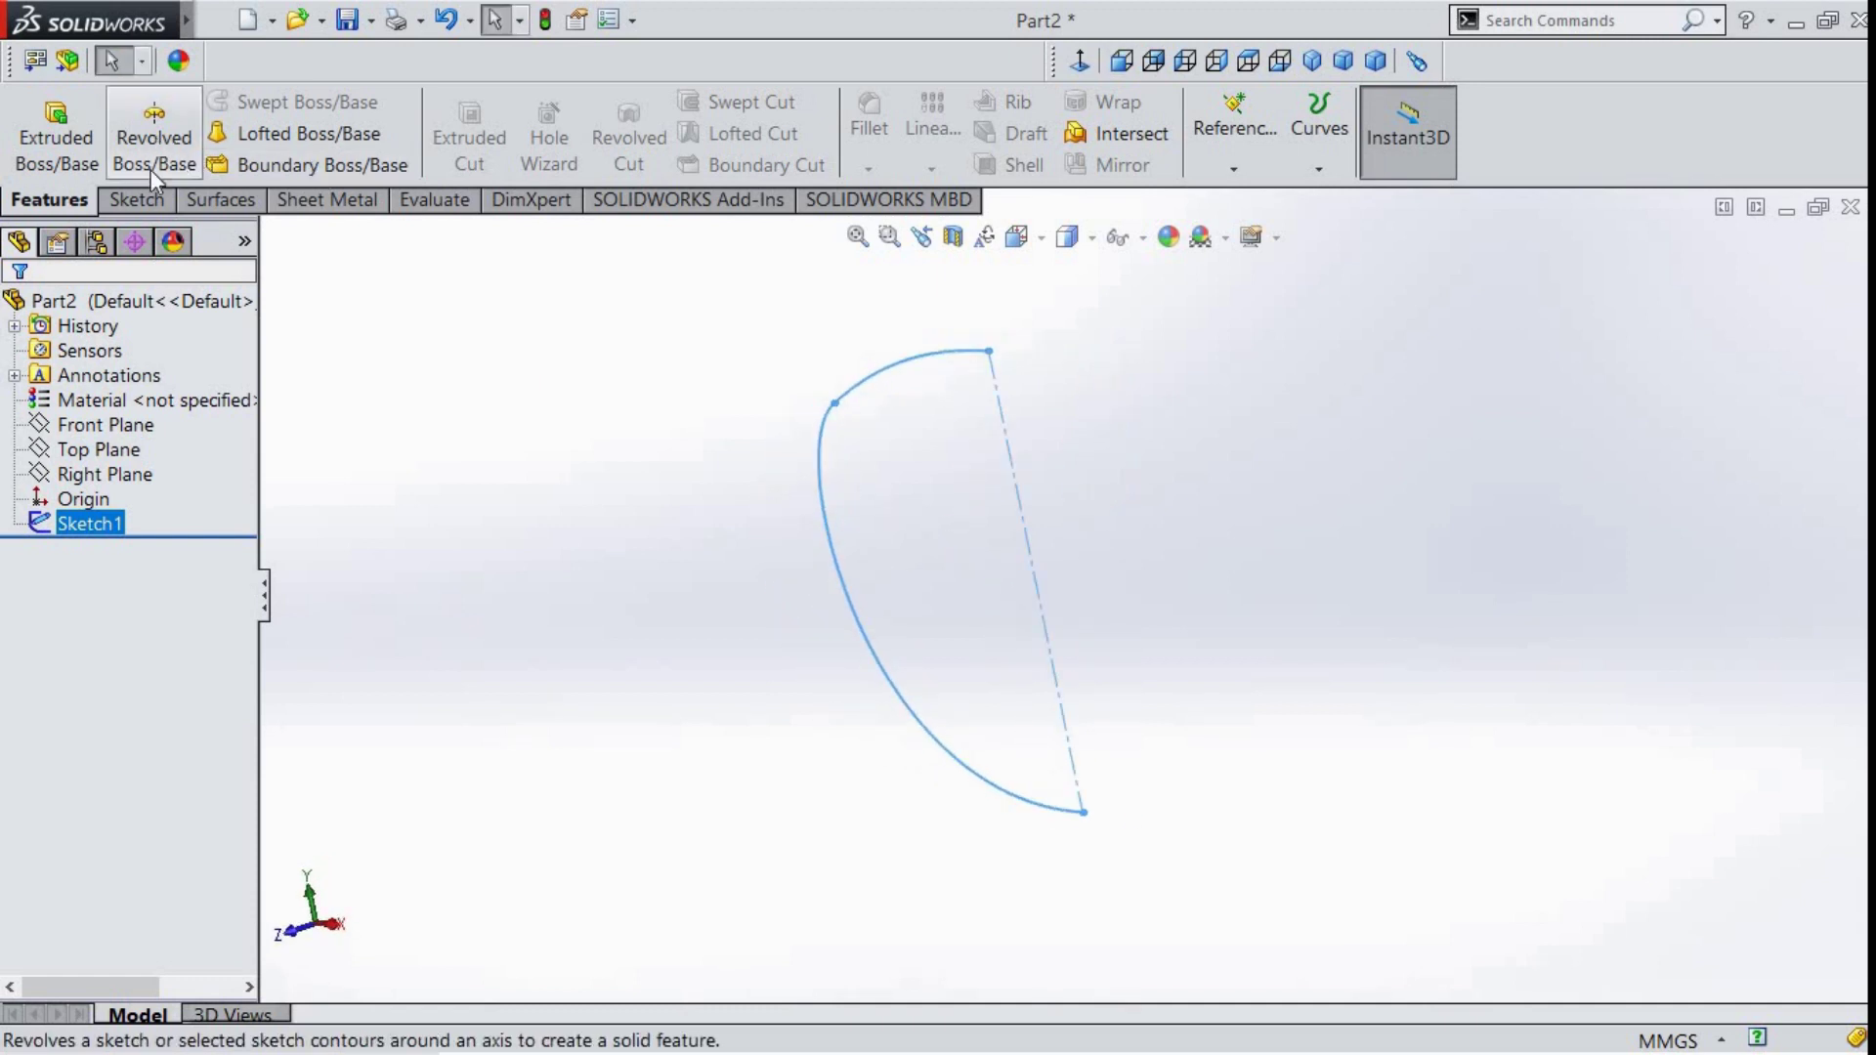
{"action": "left_click", "coordinate": [250, 197]}
{"action": "left_click", "coordinate": [165, 144]}
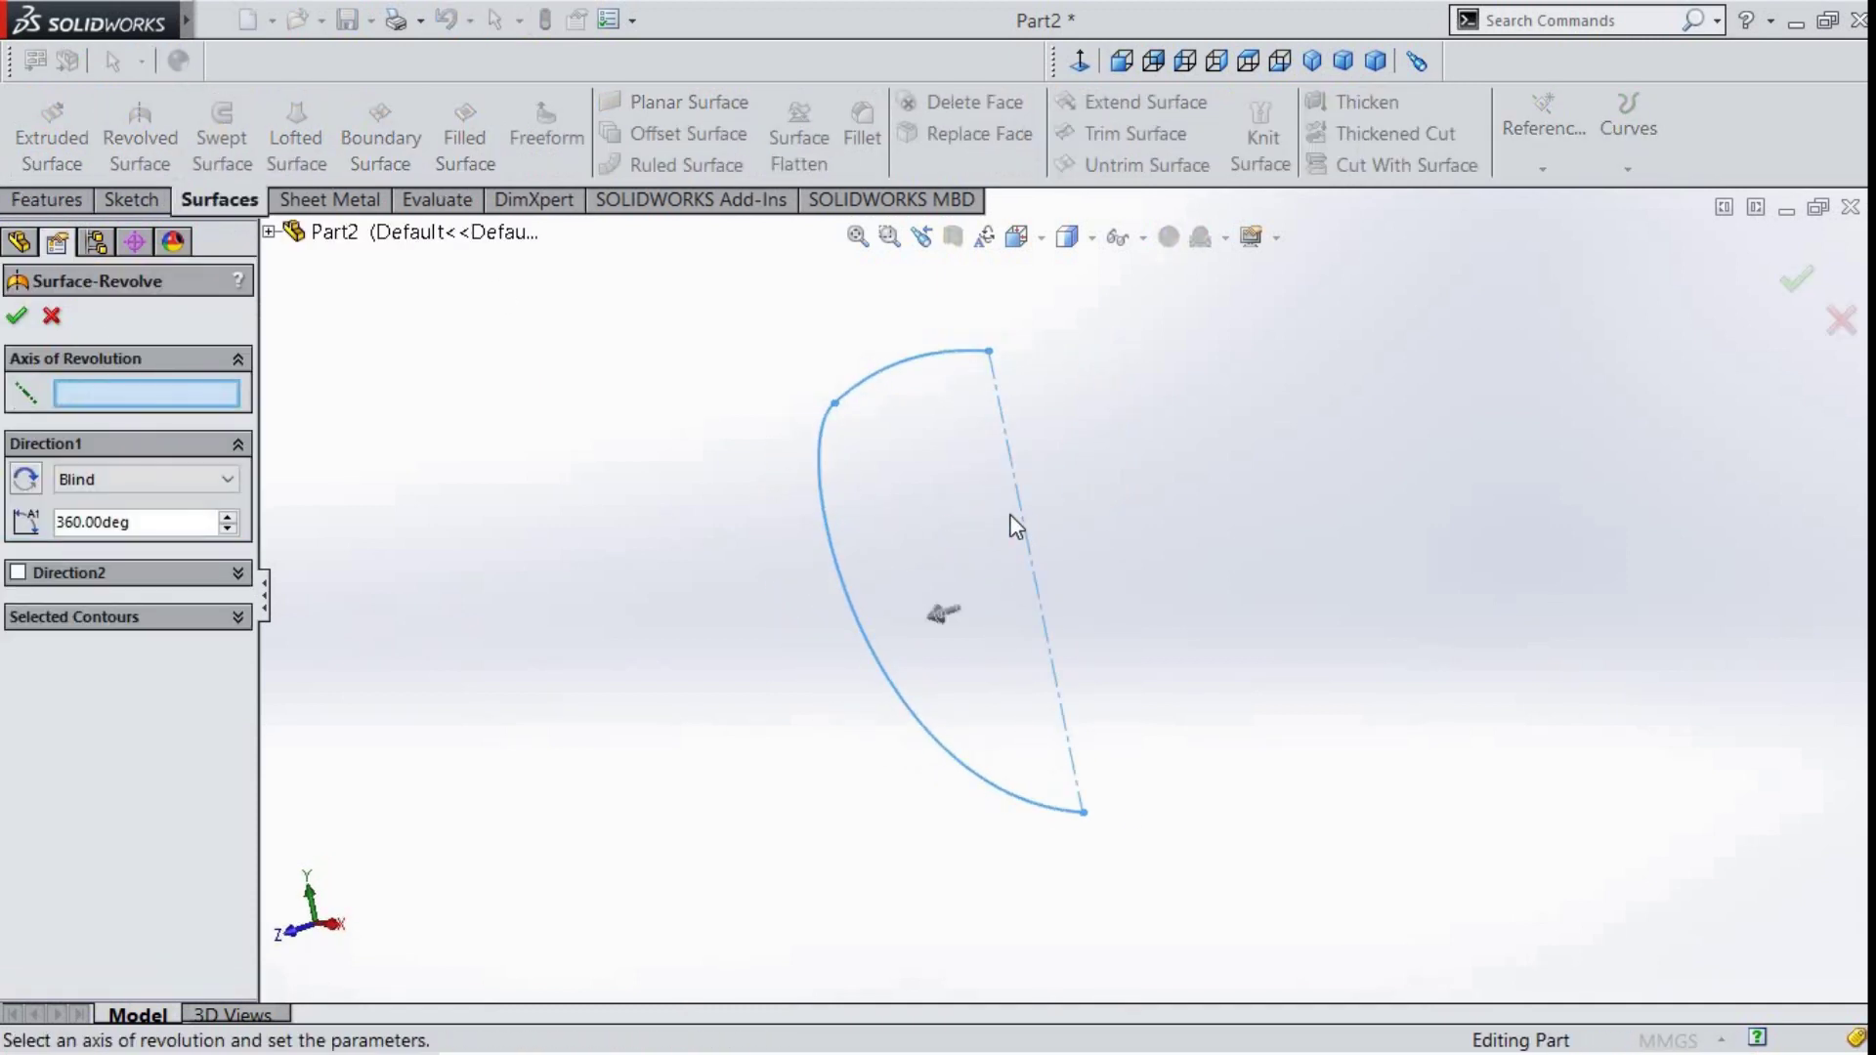
{"action": "left_click", "coordinate": [1026, 533]}
{"action": "mouse_move", "coordinate": [1026, 537]}
{"action": "middle_mouse_down"}
{"action": "mouse_move", "coordinate": [1199, 669]}
{"action": "mouse_move", "coordinate": [1269, 658]}
{"action": "mouse_move", "coordinate": [985, 682]}
{"action": "mouse_move", "coordinate": [1001, 657]}
{"action": "mouse_move", "coordinate": [828, 591]}
{"action": "middle_mouse_up"}
{"action": "right_click", "coordinate": [1045, 456]}
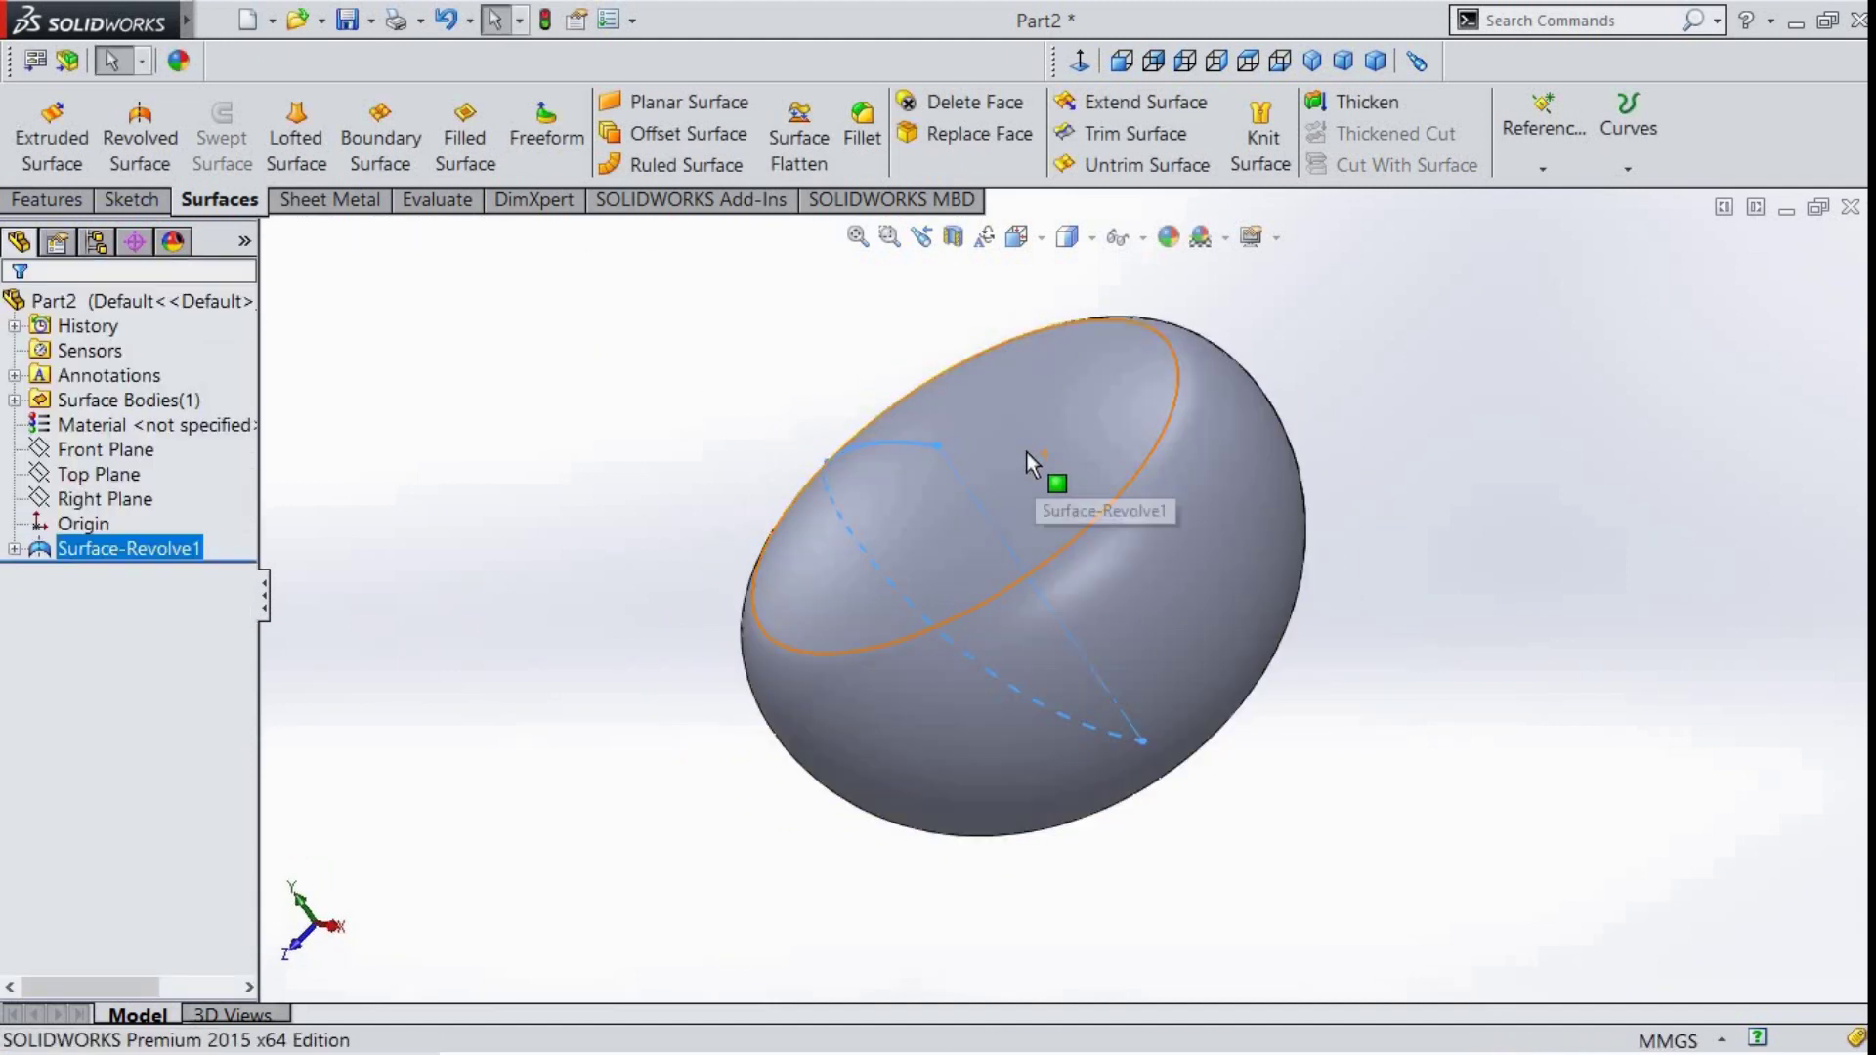
- Sketch a slanted line on the Front Plane from the dome's bottom to its right edge
{"action": "left_click", "coordinate": [106, 449]}
{"action": "left_click", "coordinate": [127, 407]}
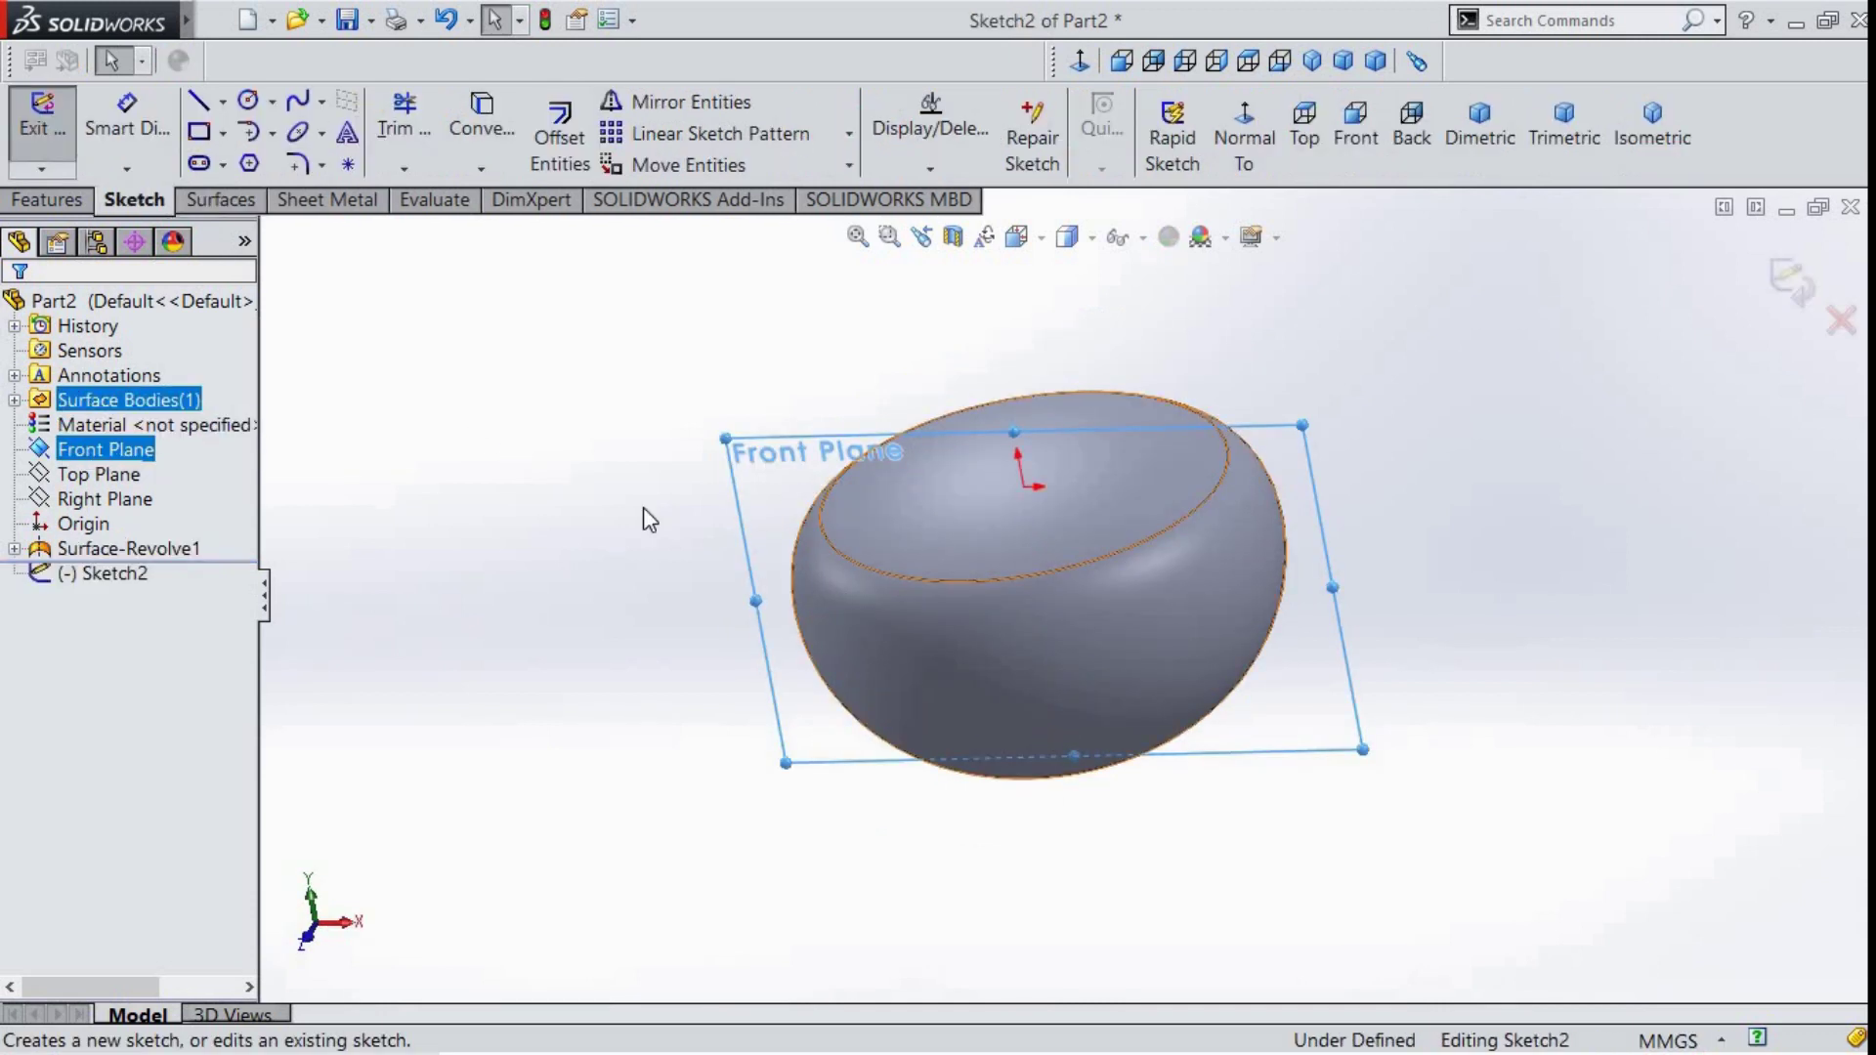
{"action": "left_click", "coordinate": [1122, 62]}
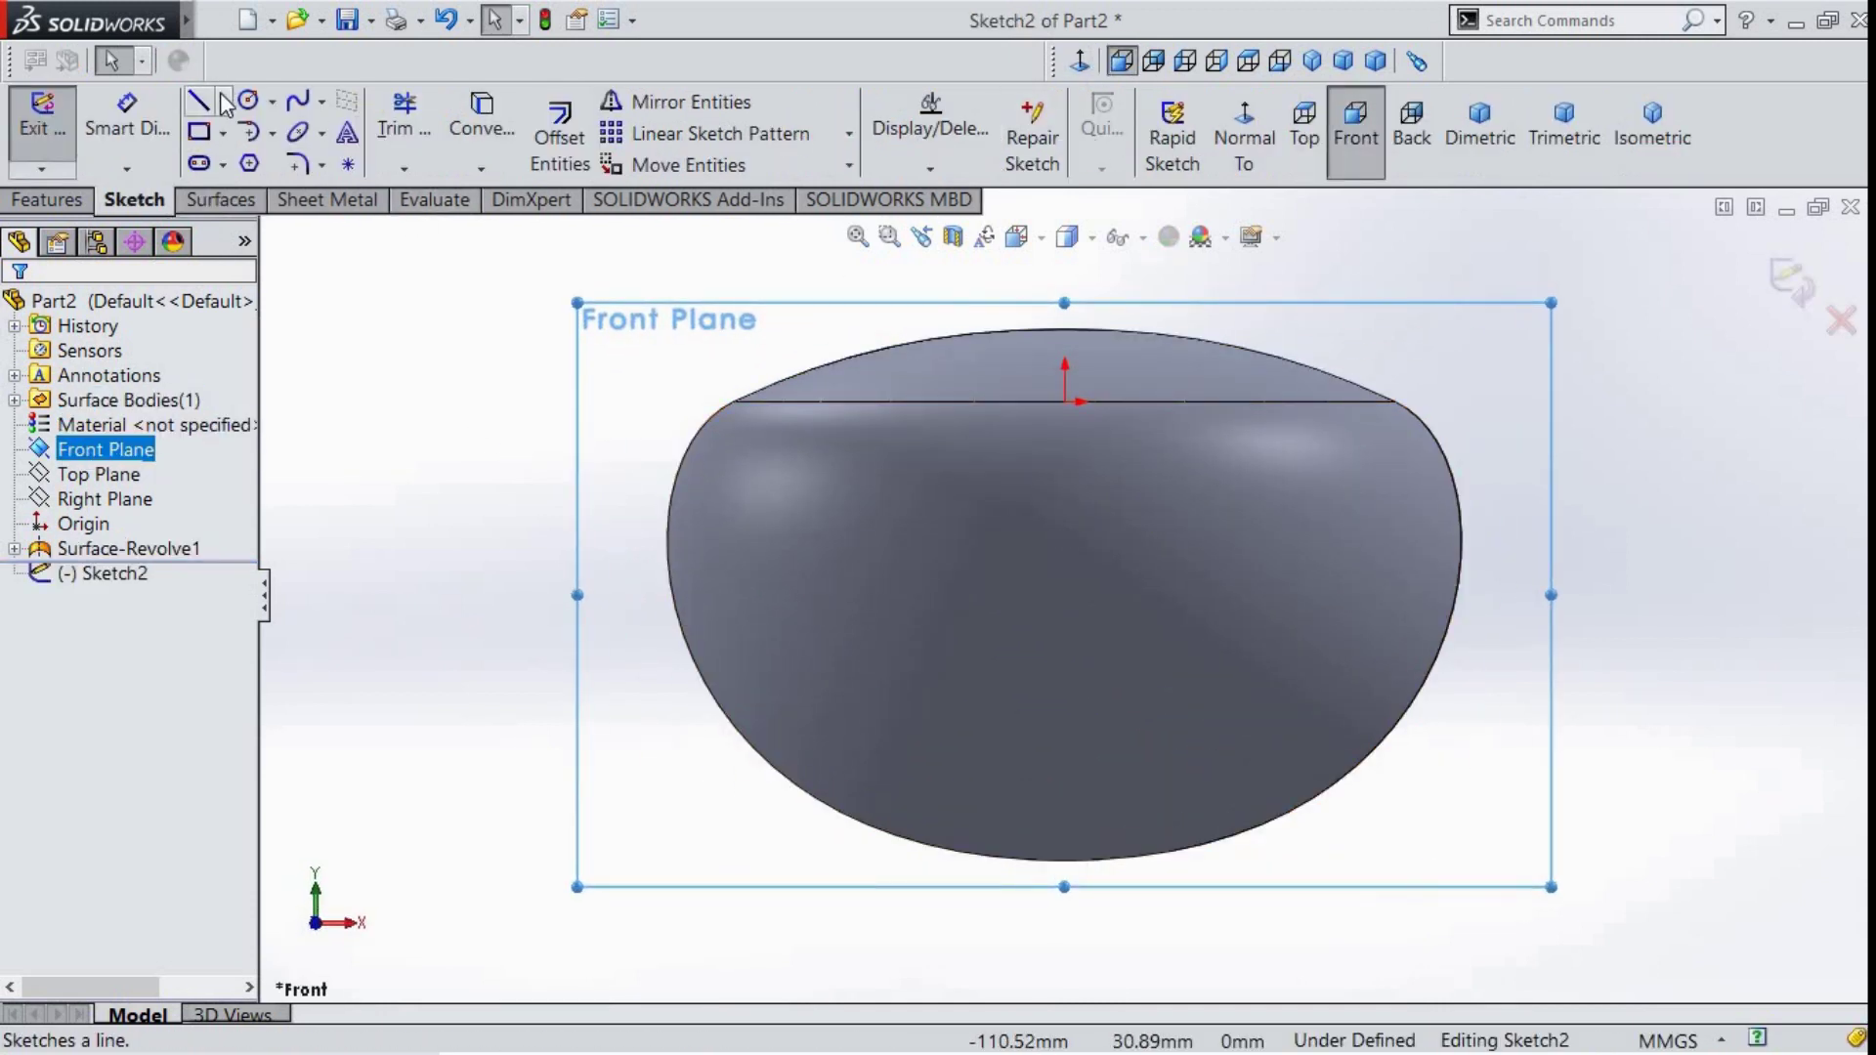
{"action": "left_click", "coordinate": [223, 101]}
{"action": "left_click", "coordinate": [250, 134]}
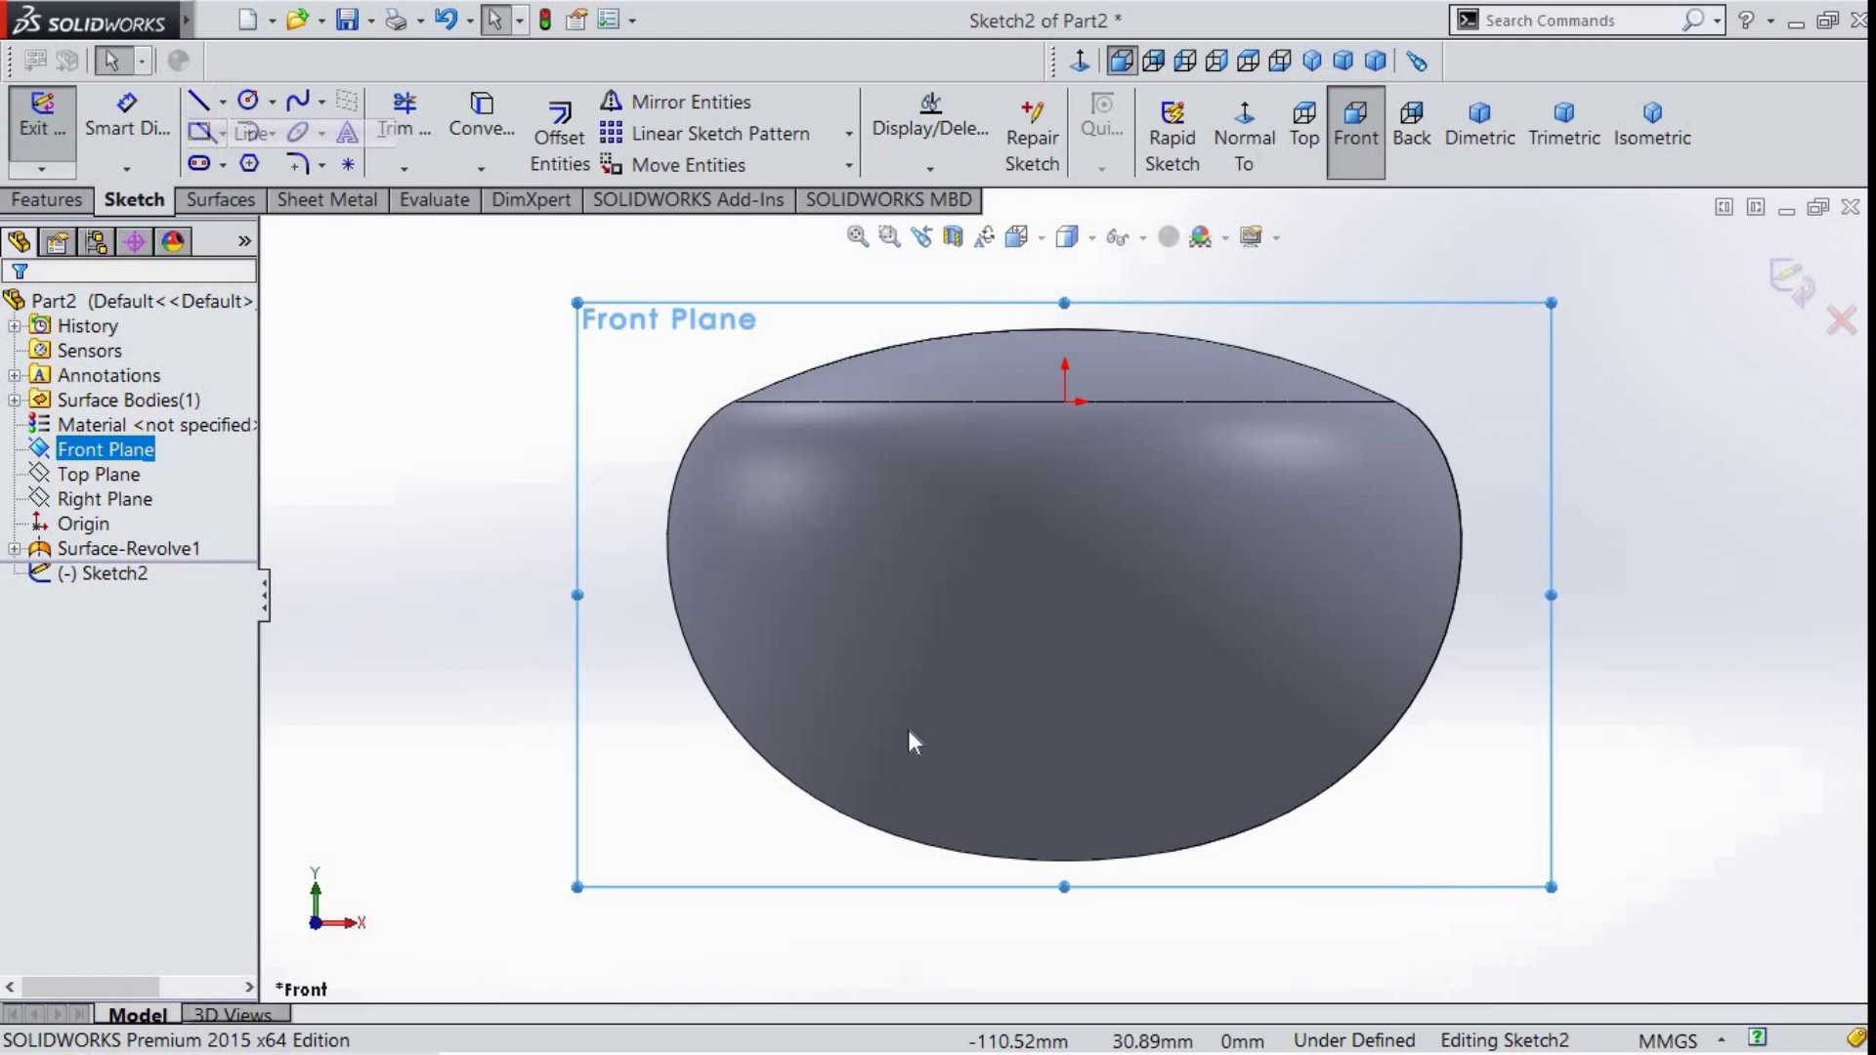
{"action": "scroll", "coordinate": [1050, 839], "scroll_direction": "down", "scroll_amount": 2}
{"action": "left_click", "coordinate": [1062, 847]}
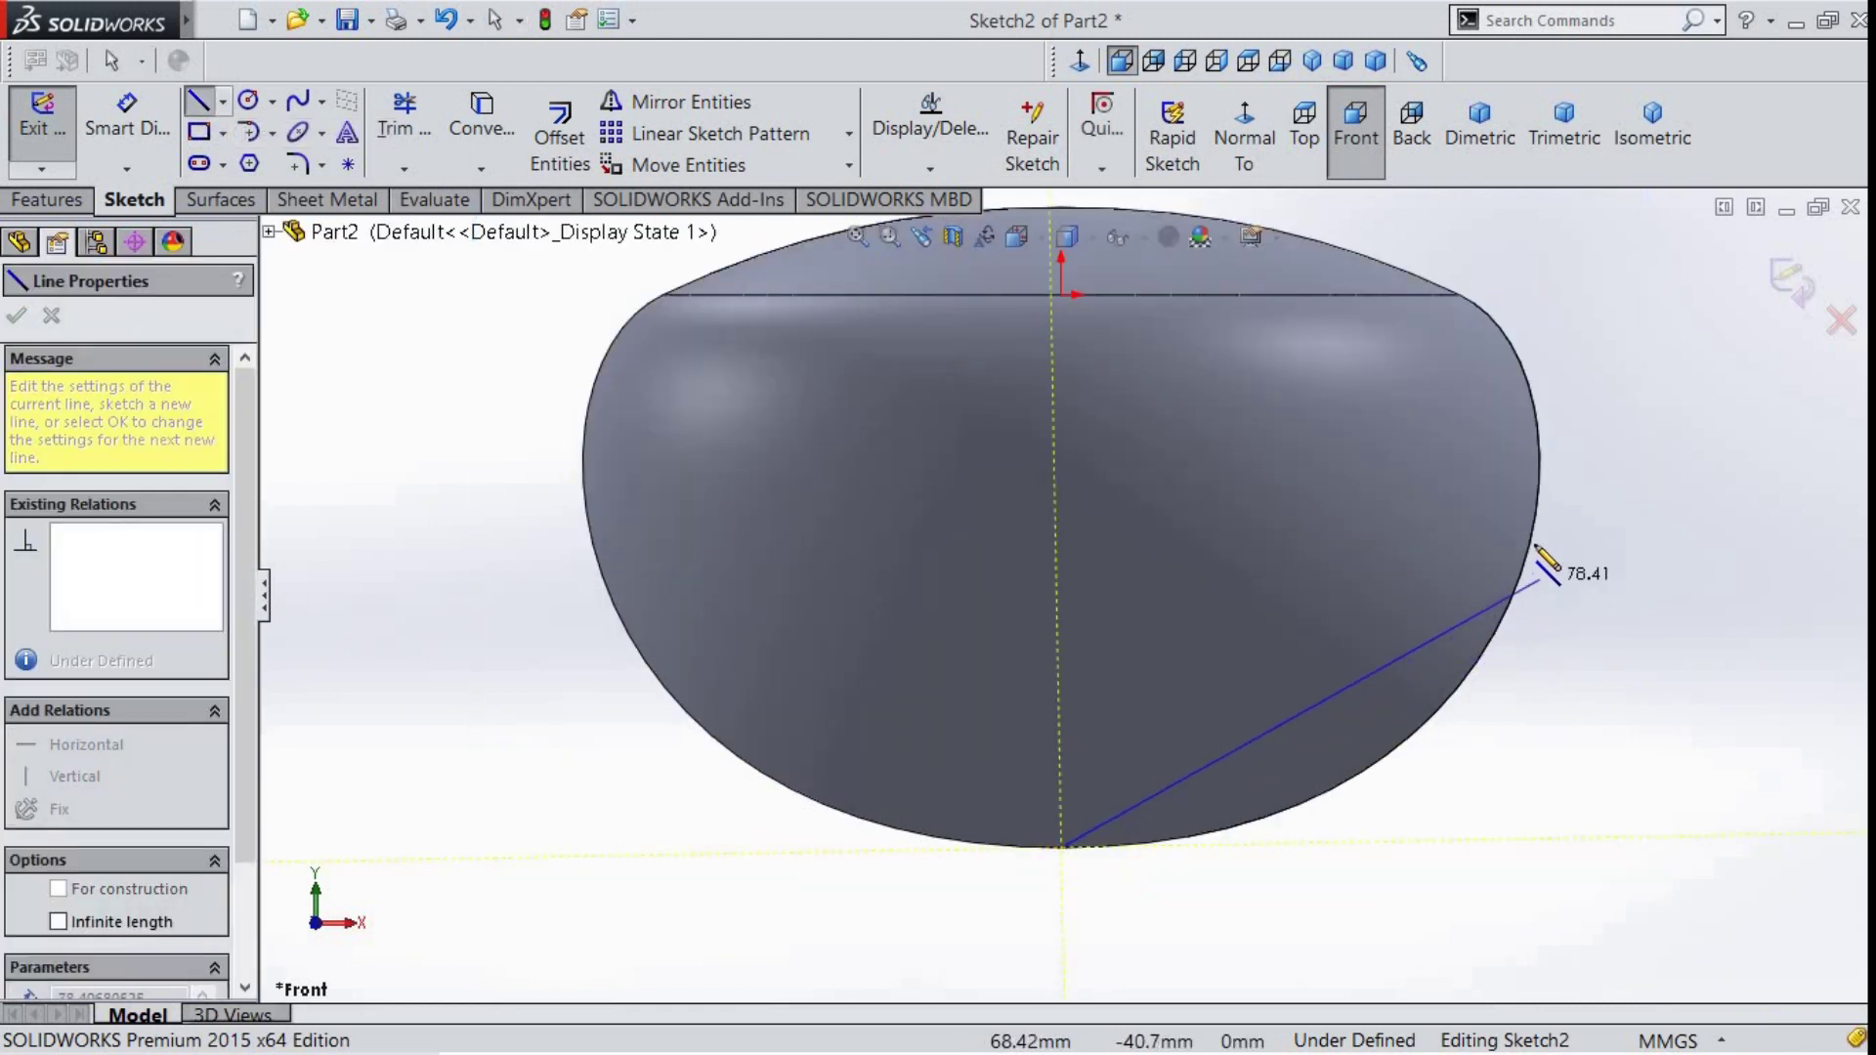
{"action": "left_click", "coordinate": [1588, 483]}
{"action": "right_click", "coordinate": [766, 453]}
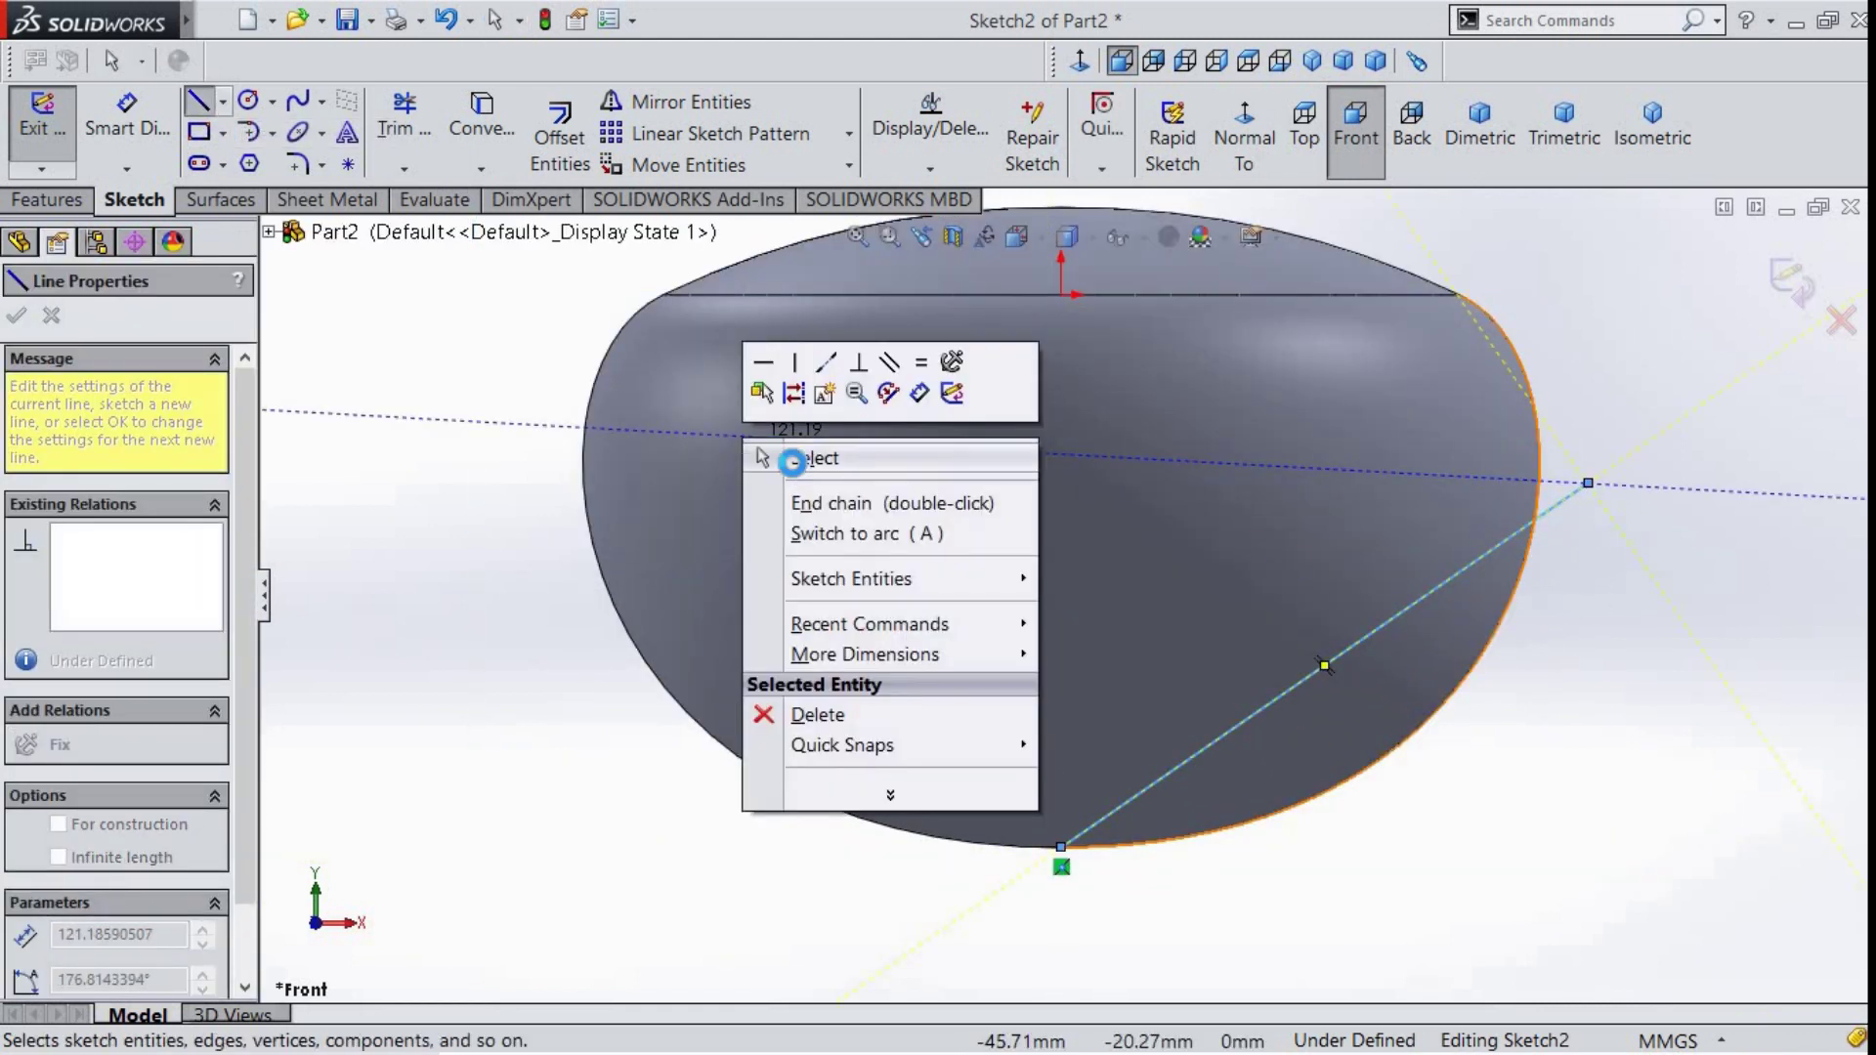
{"action": "left_click", "coordinate": [787, 453]}
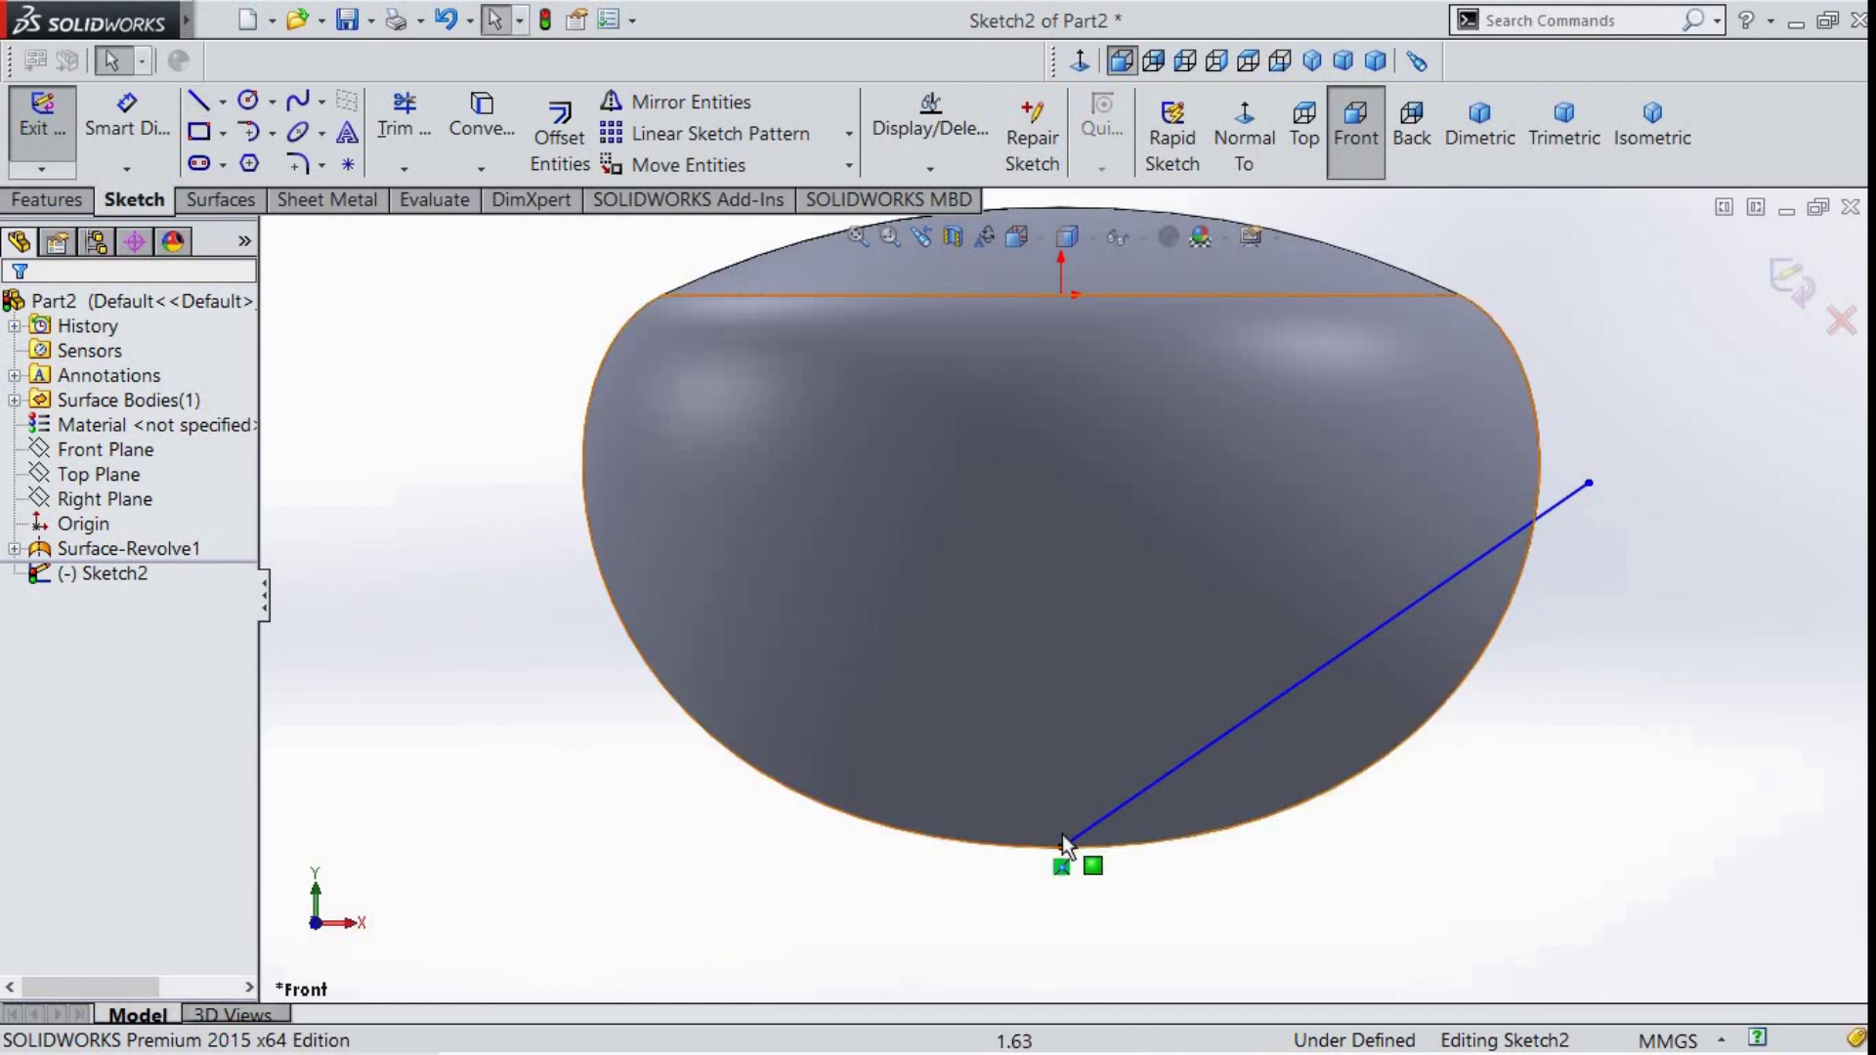
- Dimension the slanted line's horizontal extent to 82.70 mm
{"action": "left_click", "coordinate": [1062, 847]}
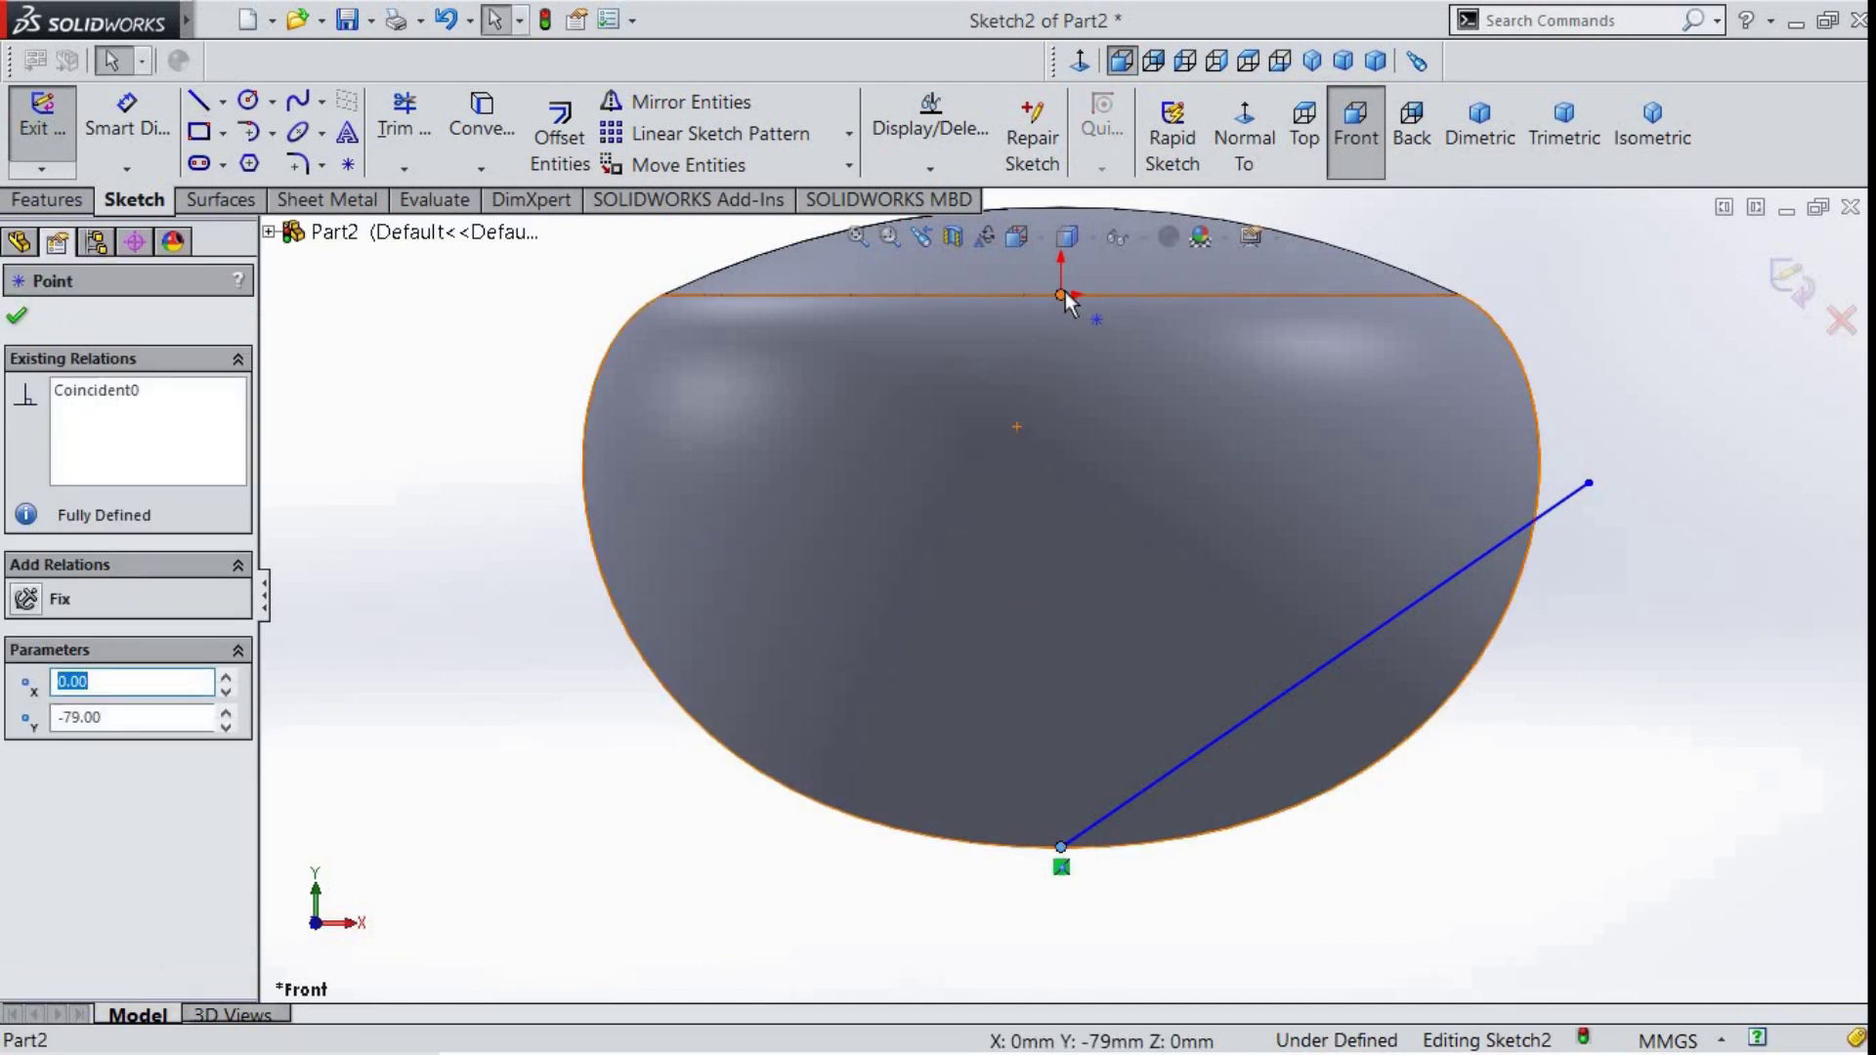
{"action": "left_click", "coordinate": [1063, 295], "text": "ctrl"}
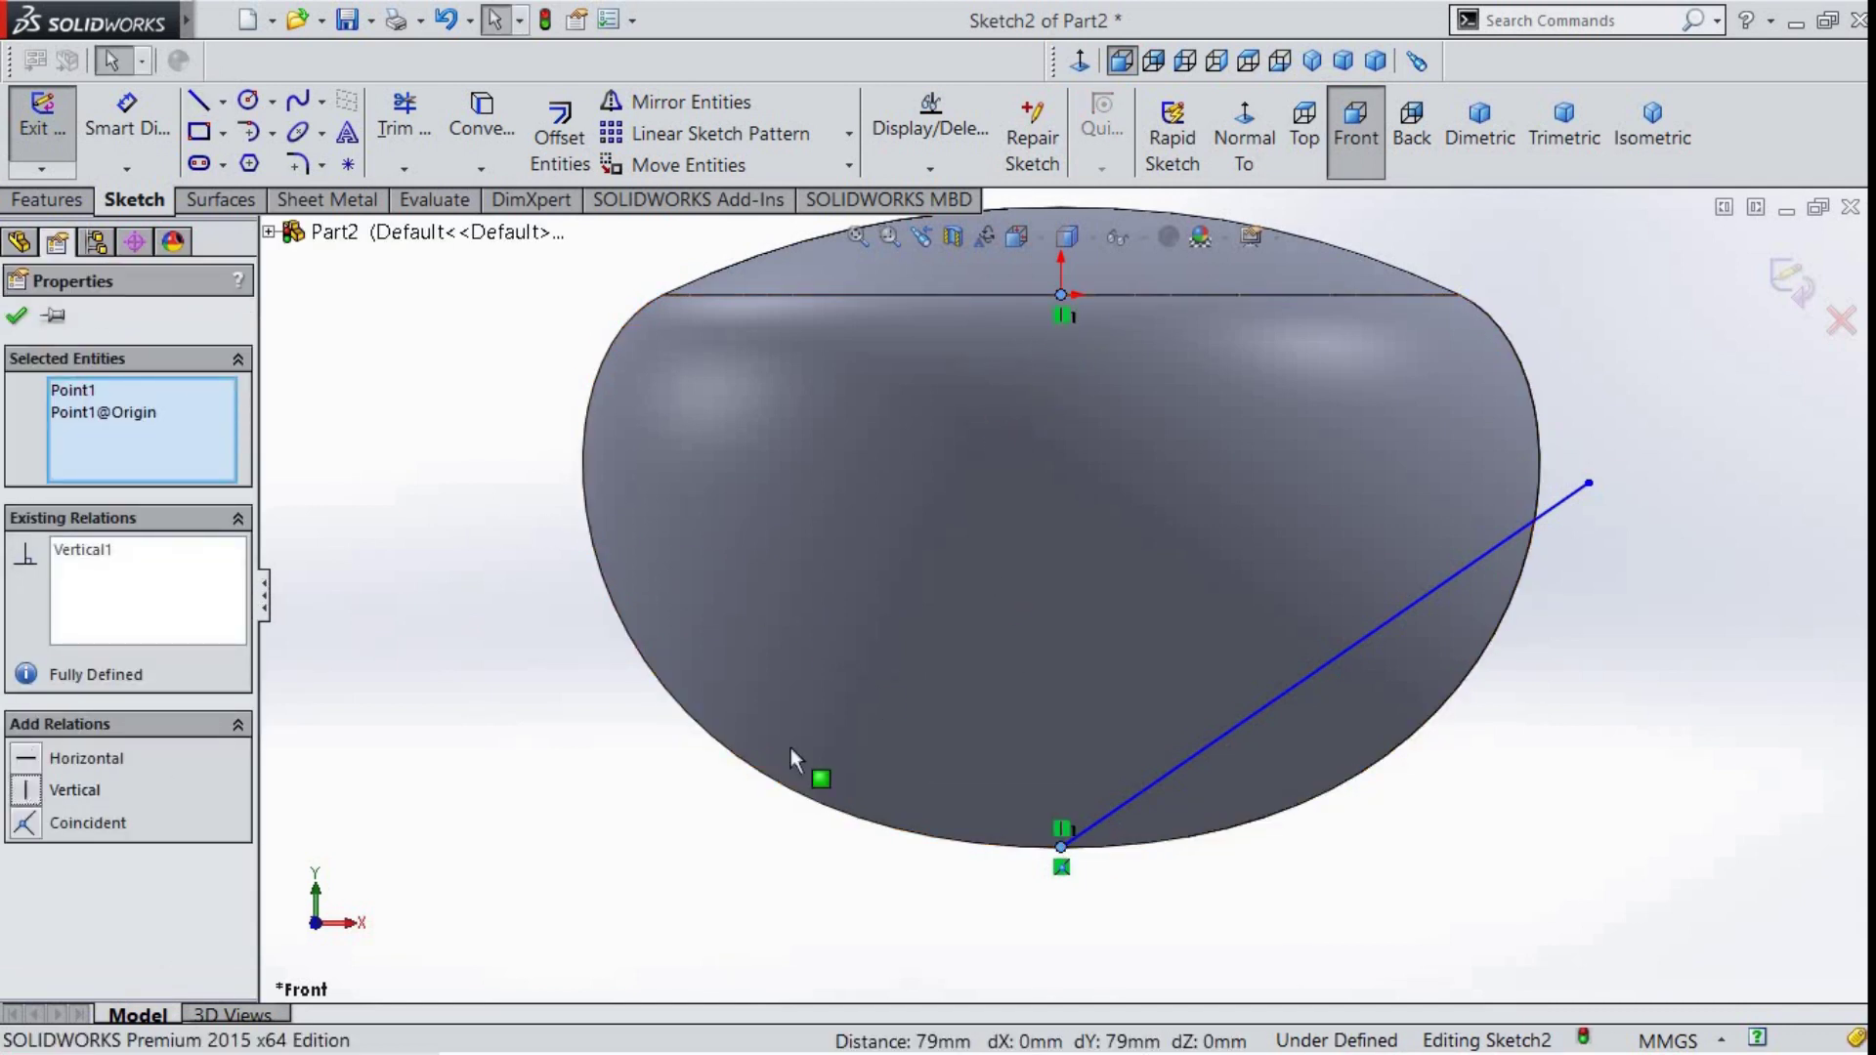
{"action": "left_click", "coordinate": [1005, 749]}
{"action": "left_click", "coordinate": [1615, 544]}
{"action": "key", "text": "d"}
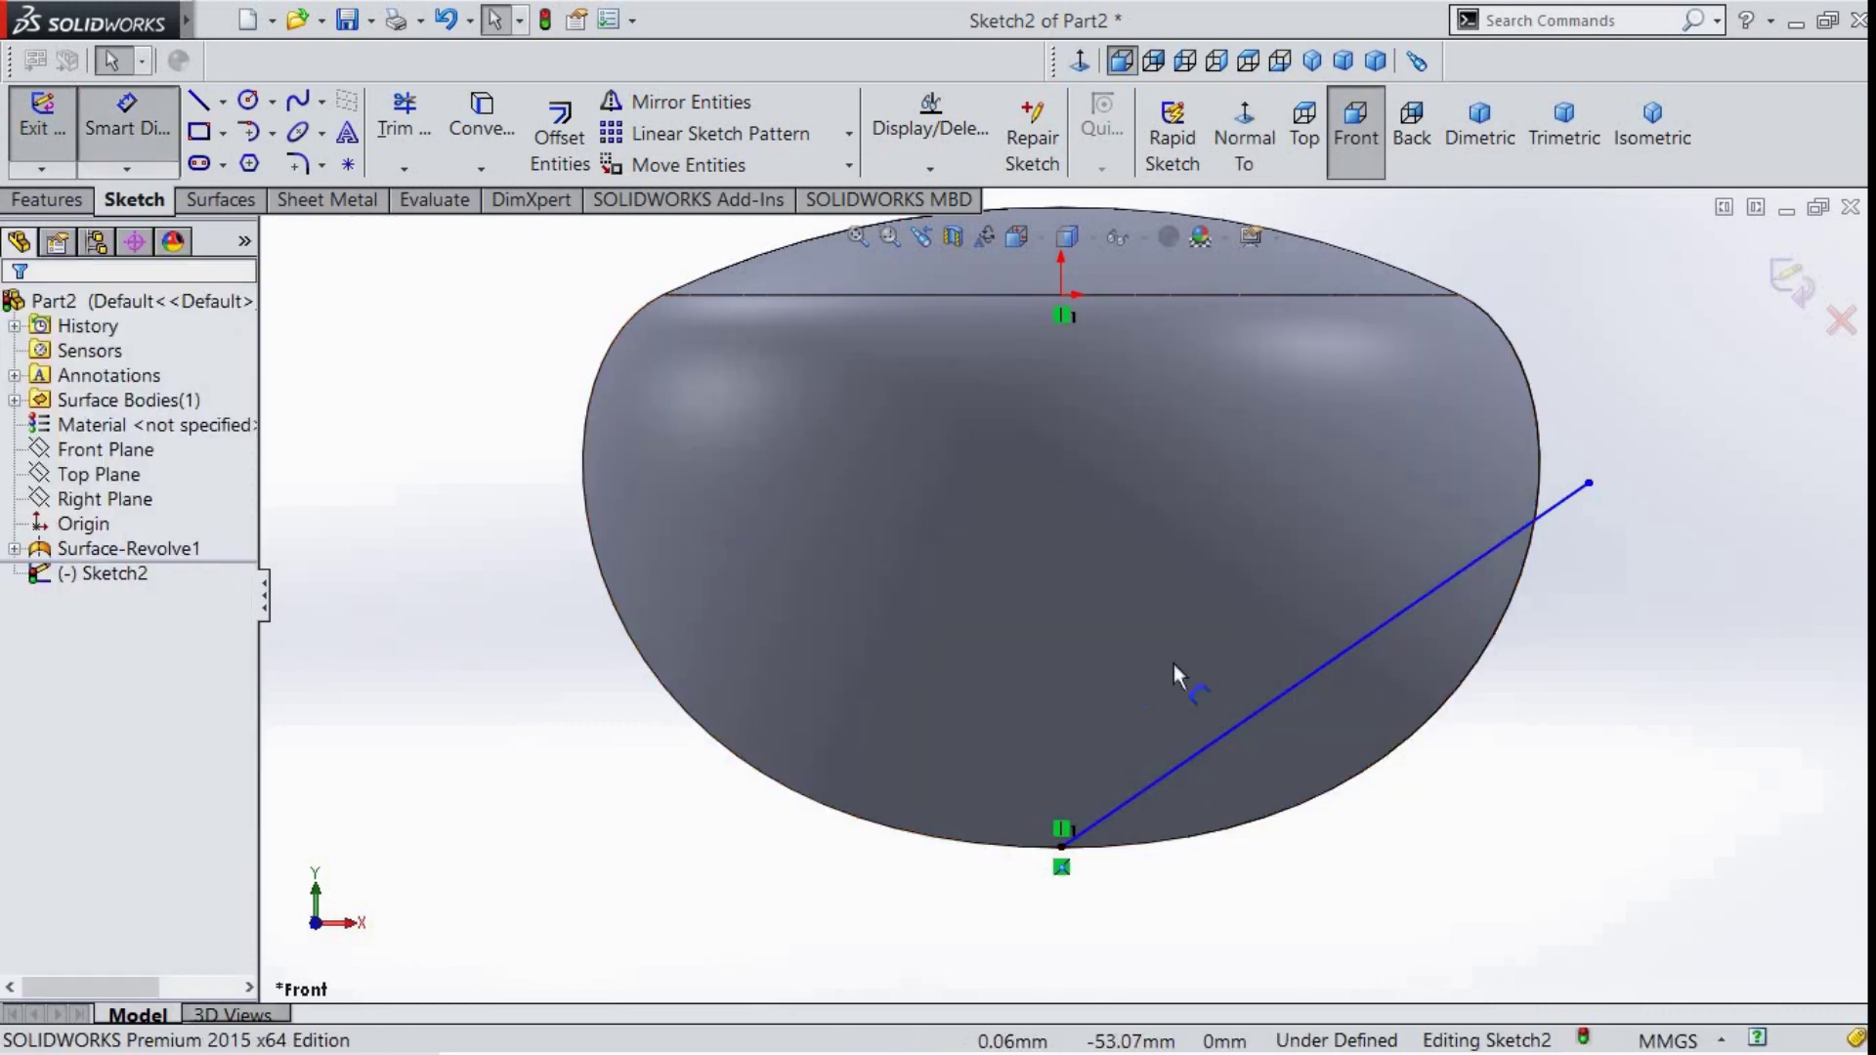
{"action": "left_click", "coordinate": [1259, 711]}
{"action": "left_click", "coordinate": [1307, 907]}
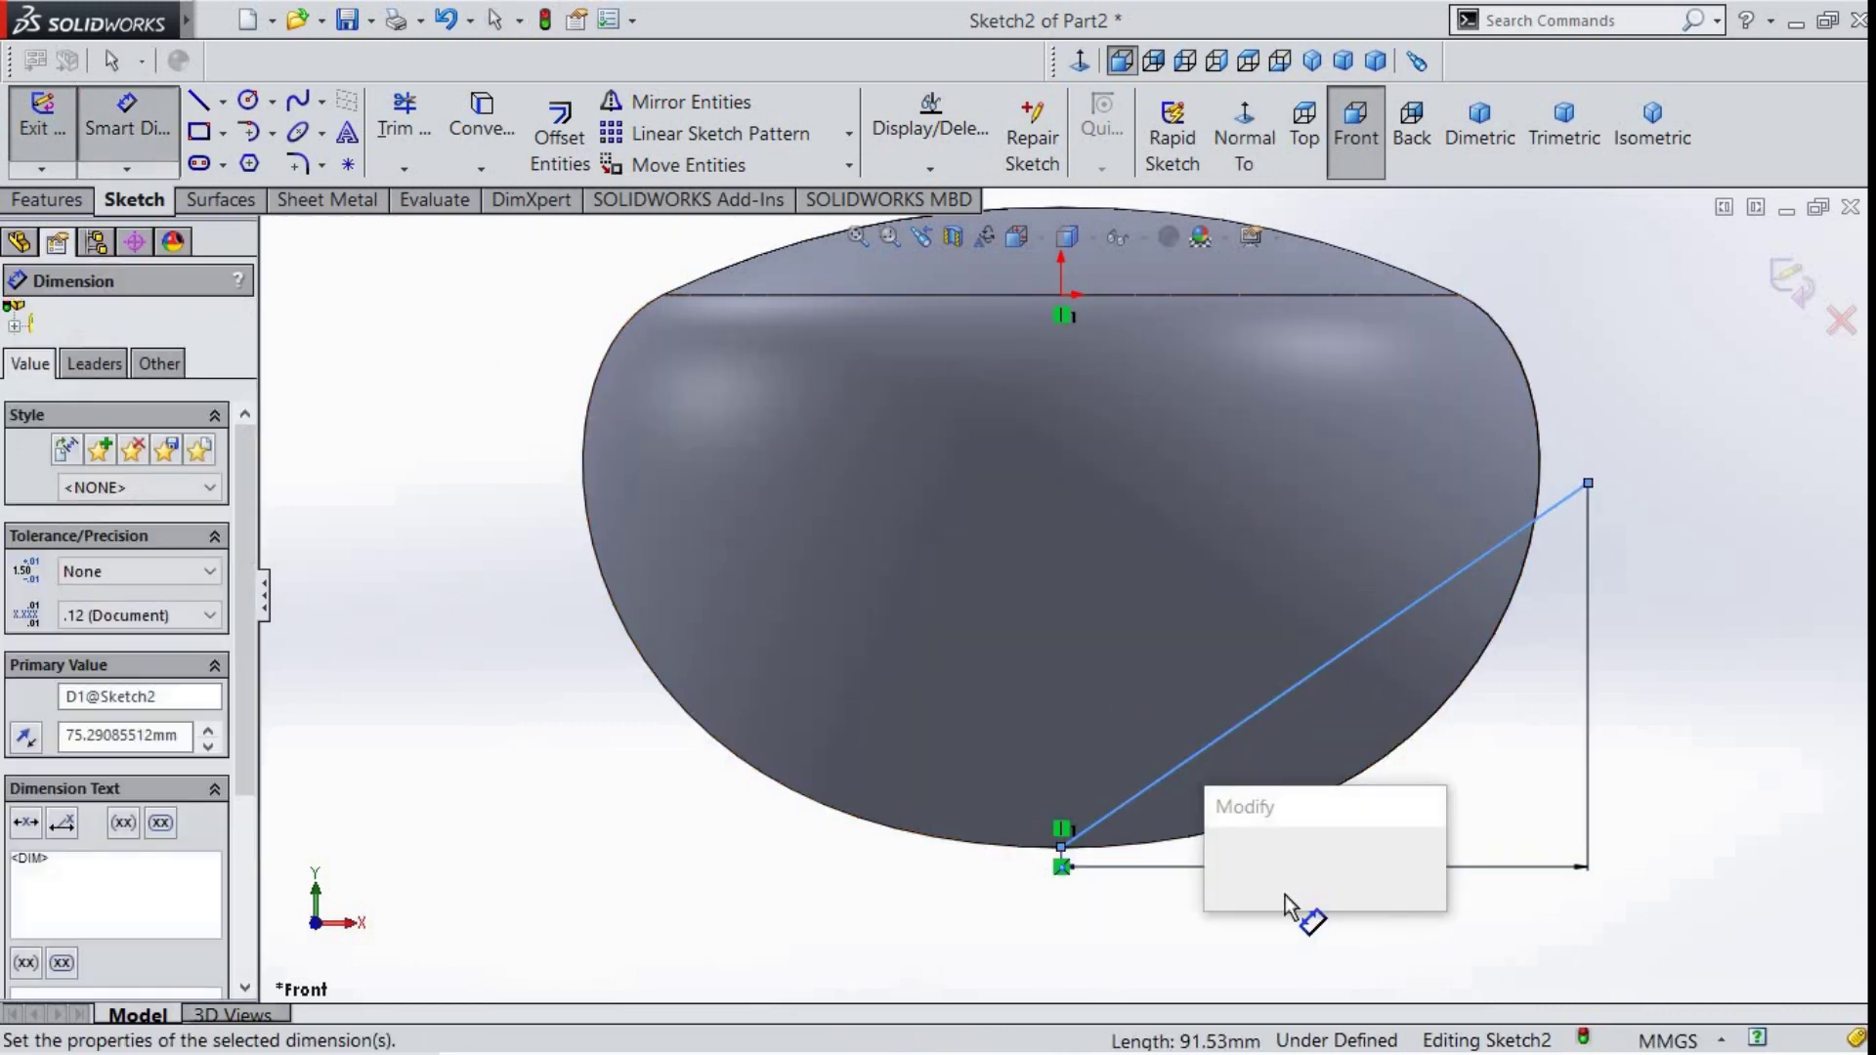
{"action": "type", "text": "82."}
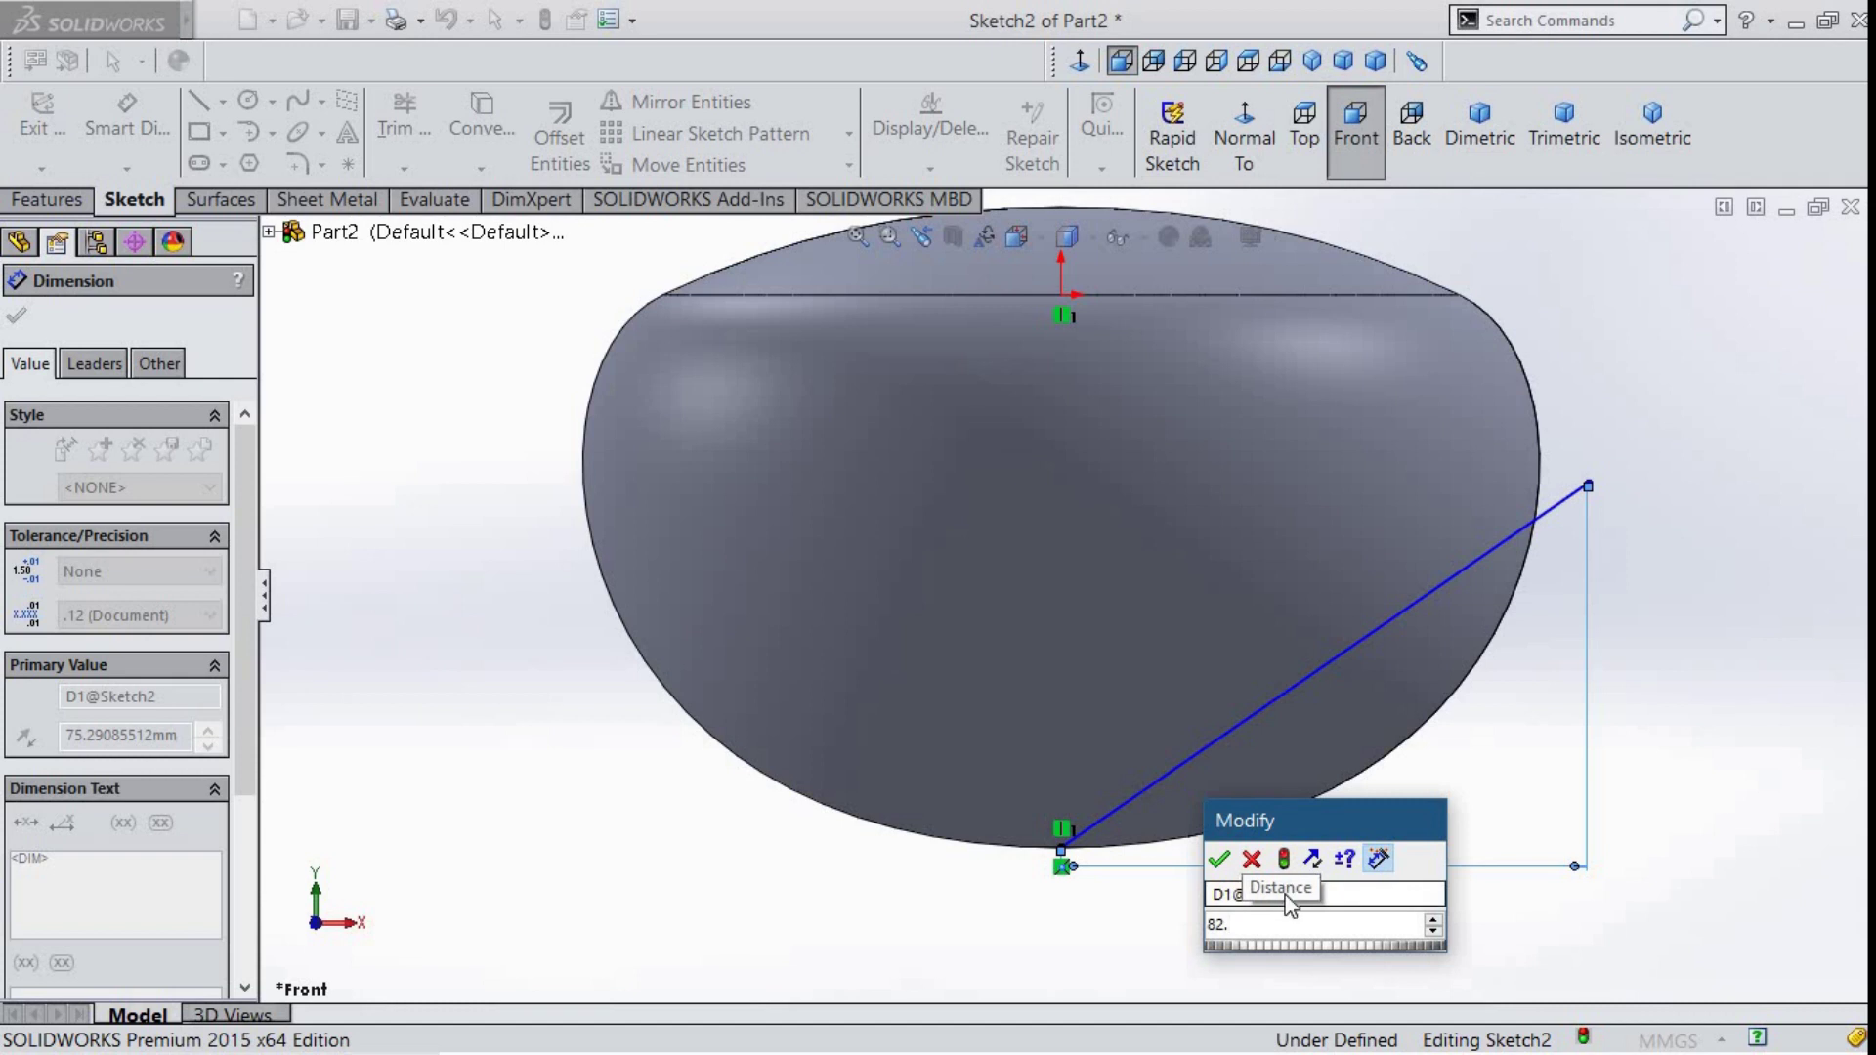
{"action": "type", "text": "70"}
{"action": "key", "text": "Return"}
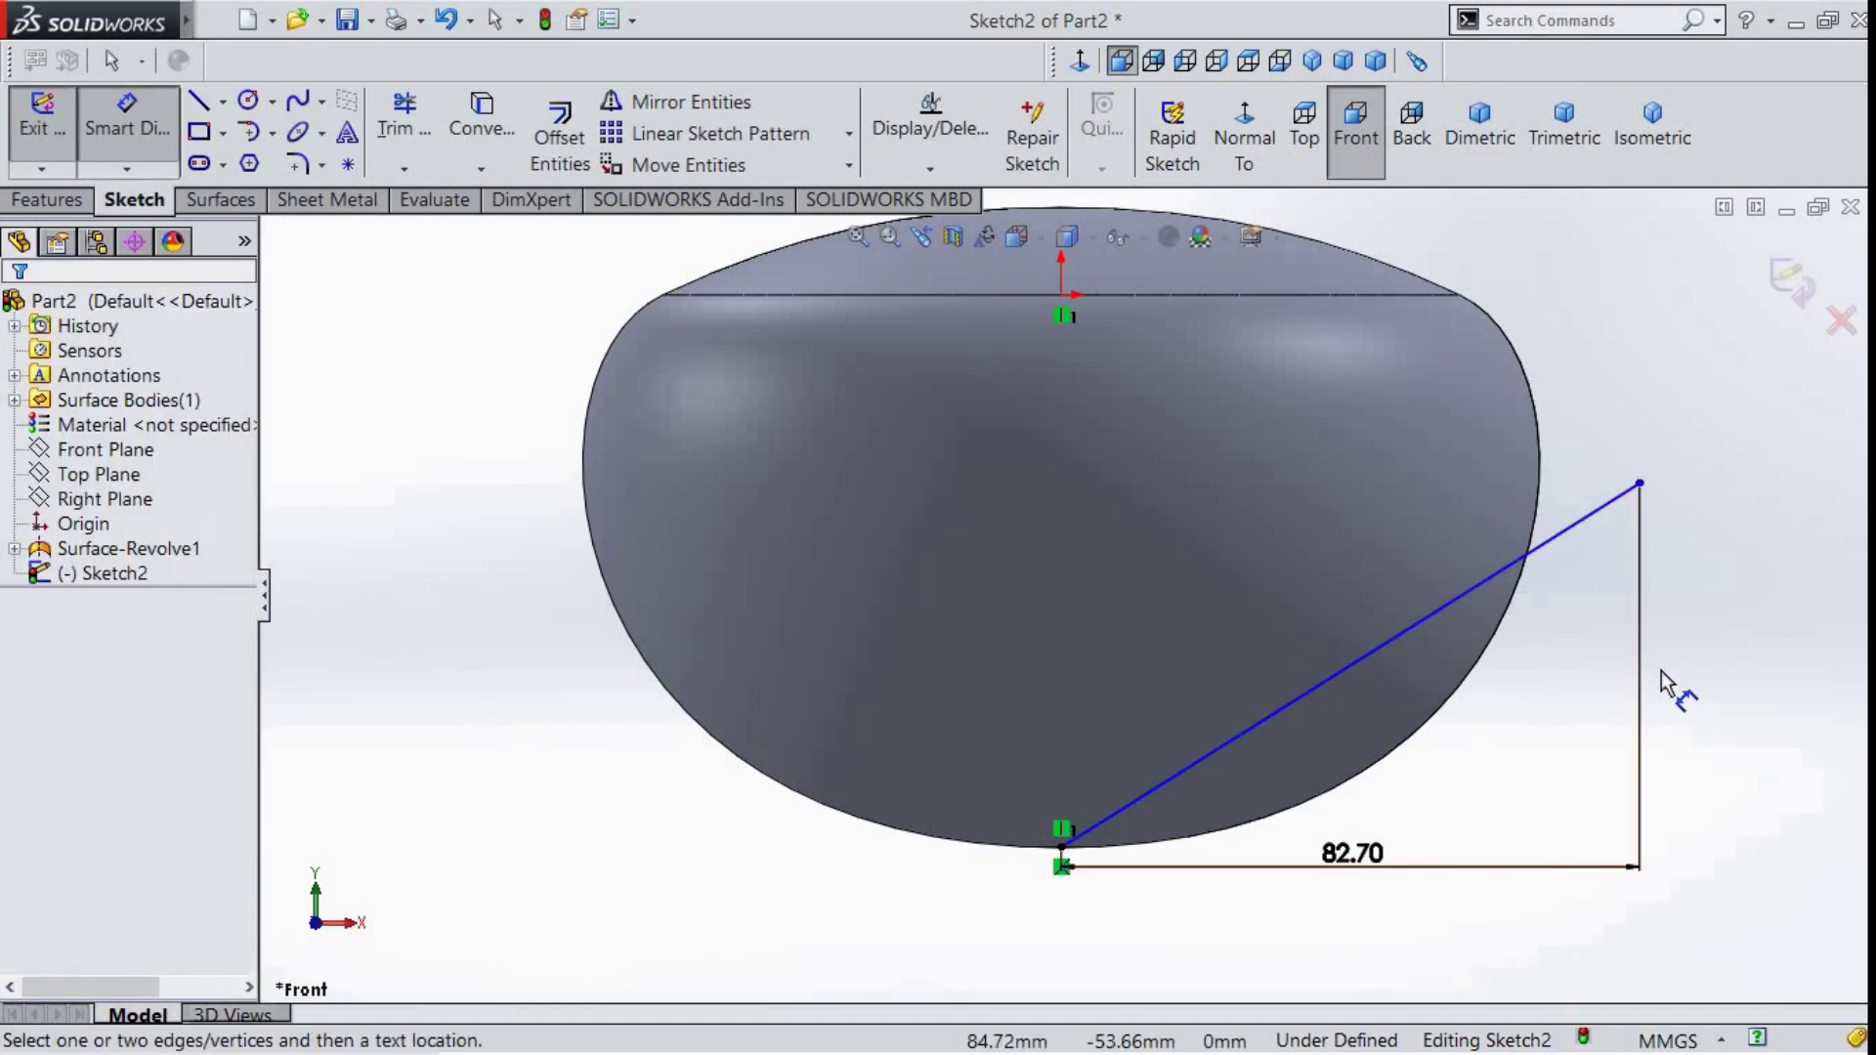
- Dimension the slanted line's vertical height to 57.90 mm
{"action": "left_click", "coordinate": [1381, 649]}
{"action": "left_click", "coordinate": [1675, 709]}
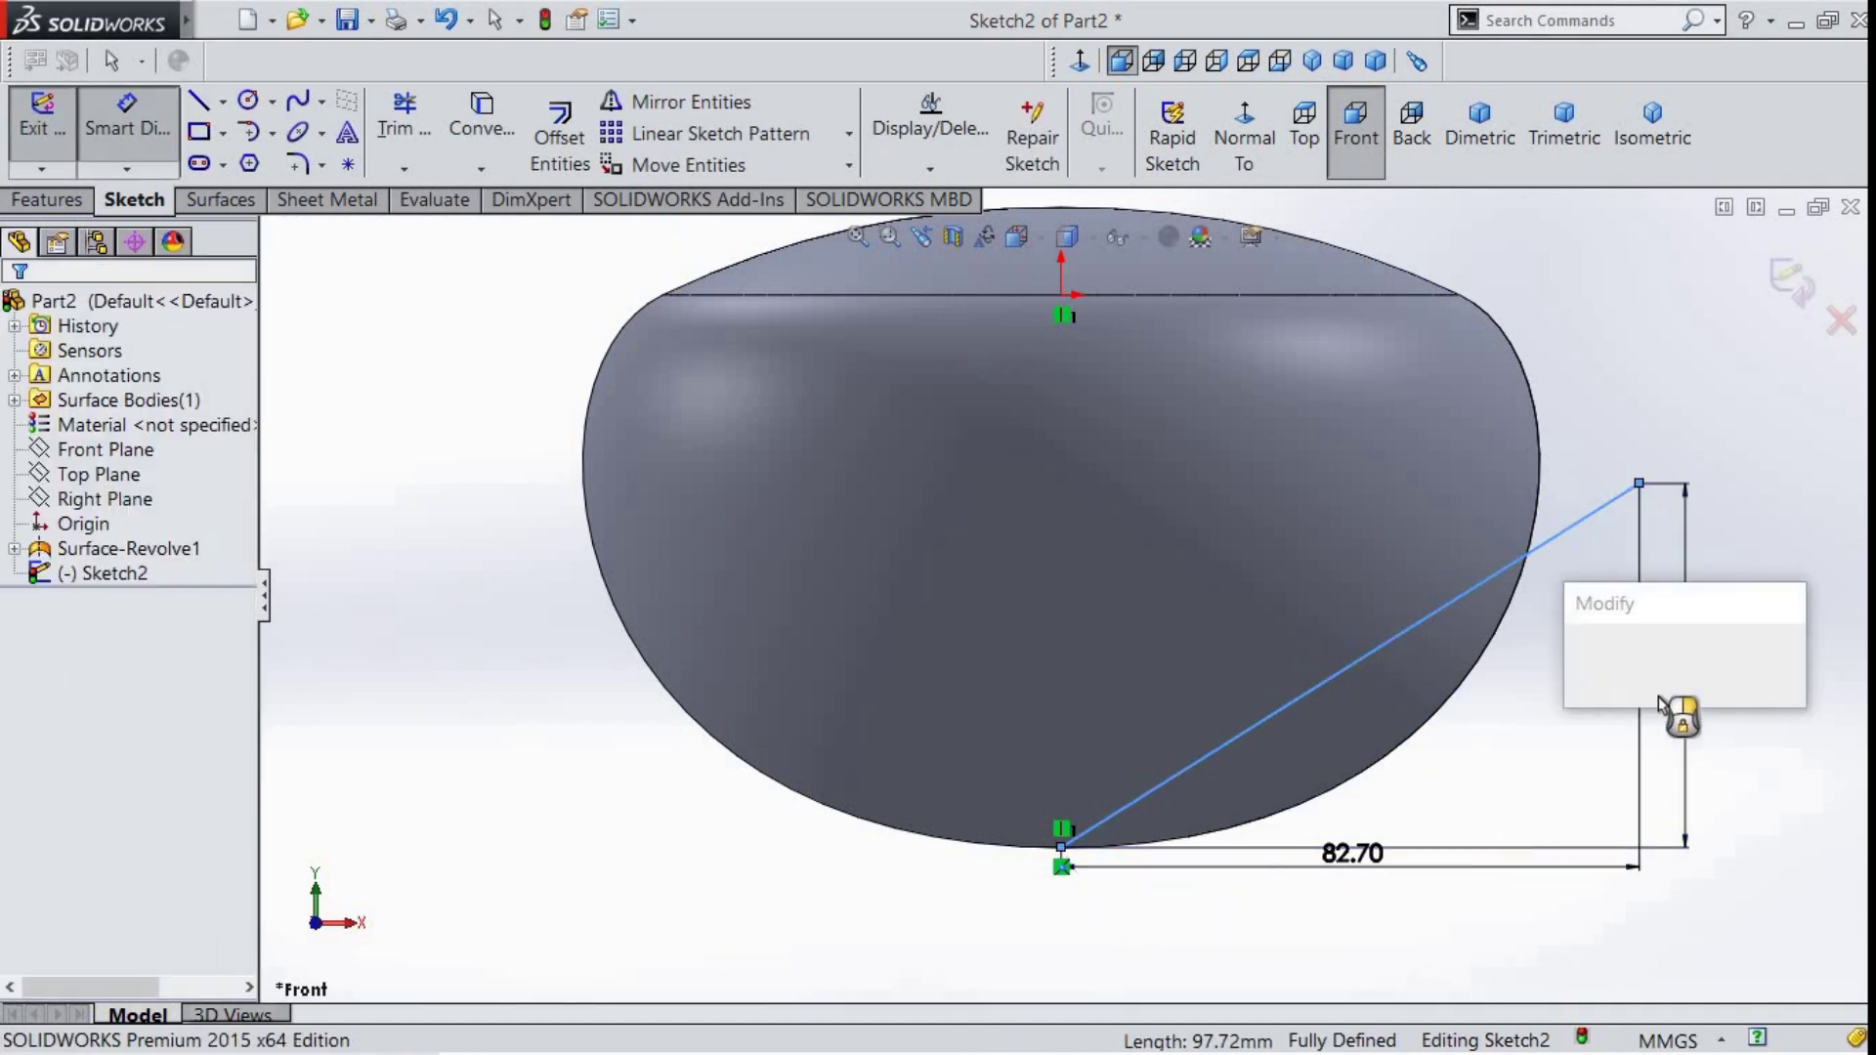
{"action": "type", "text": "57"}
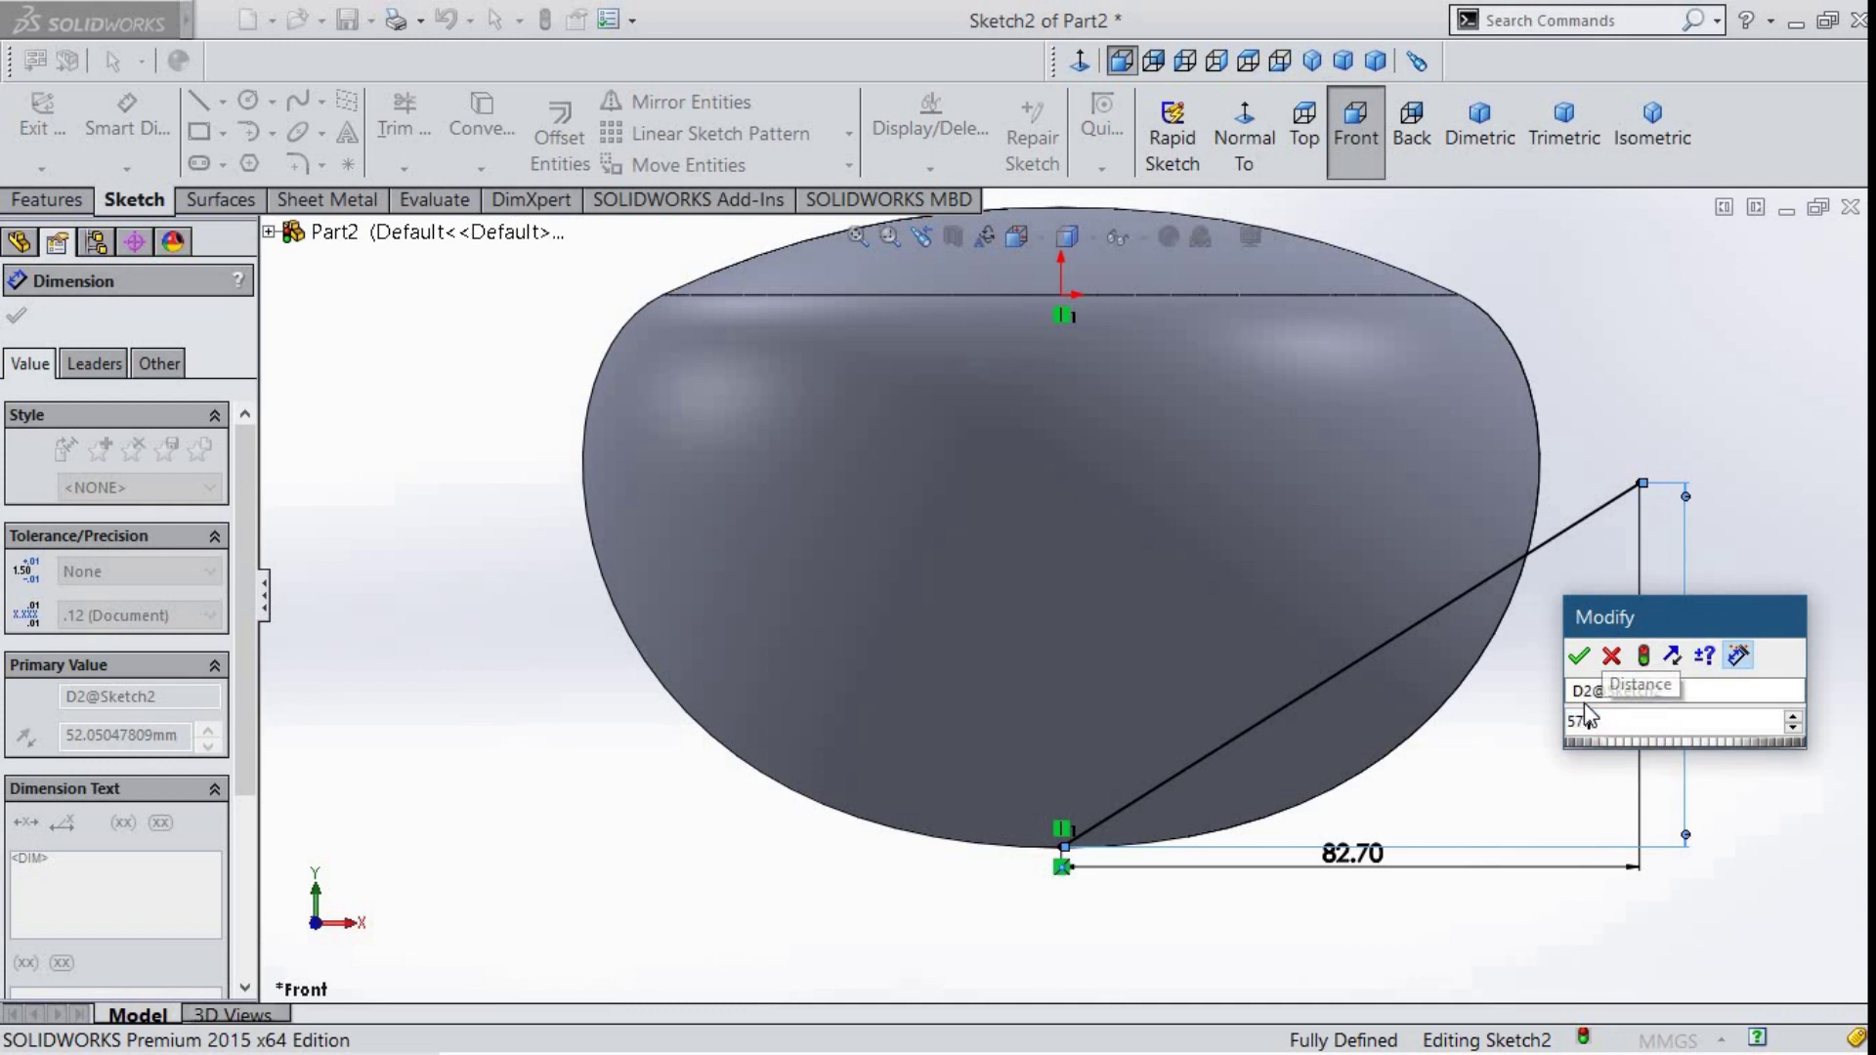
{"action": "type", "text": ".9"}
{"action": "key", "text": "Return"}
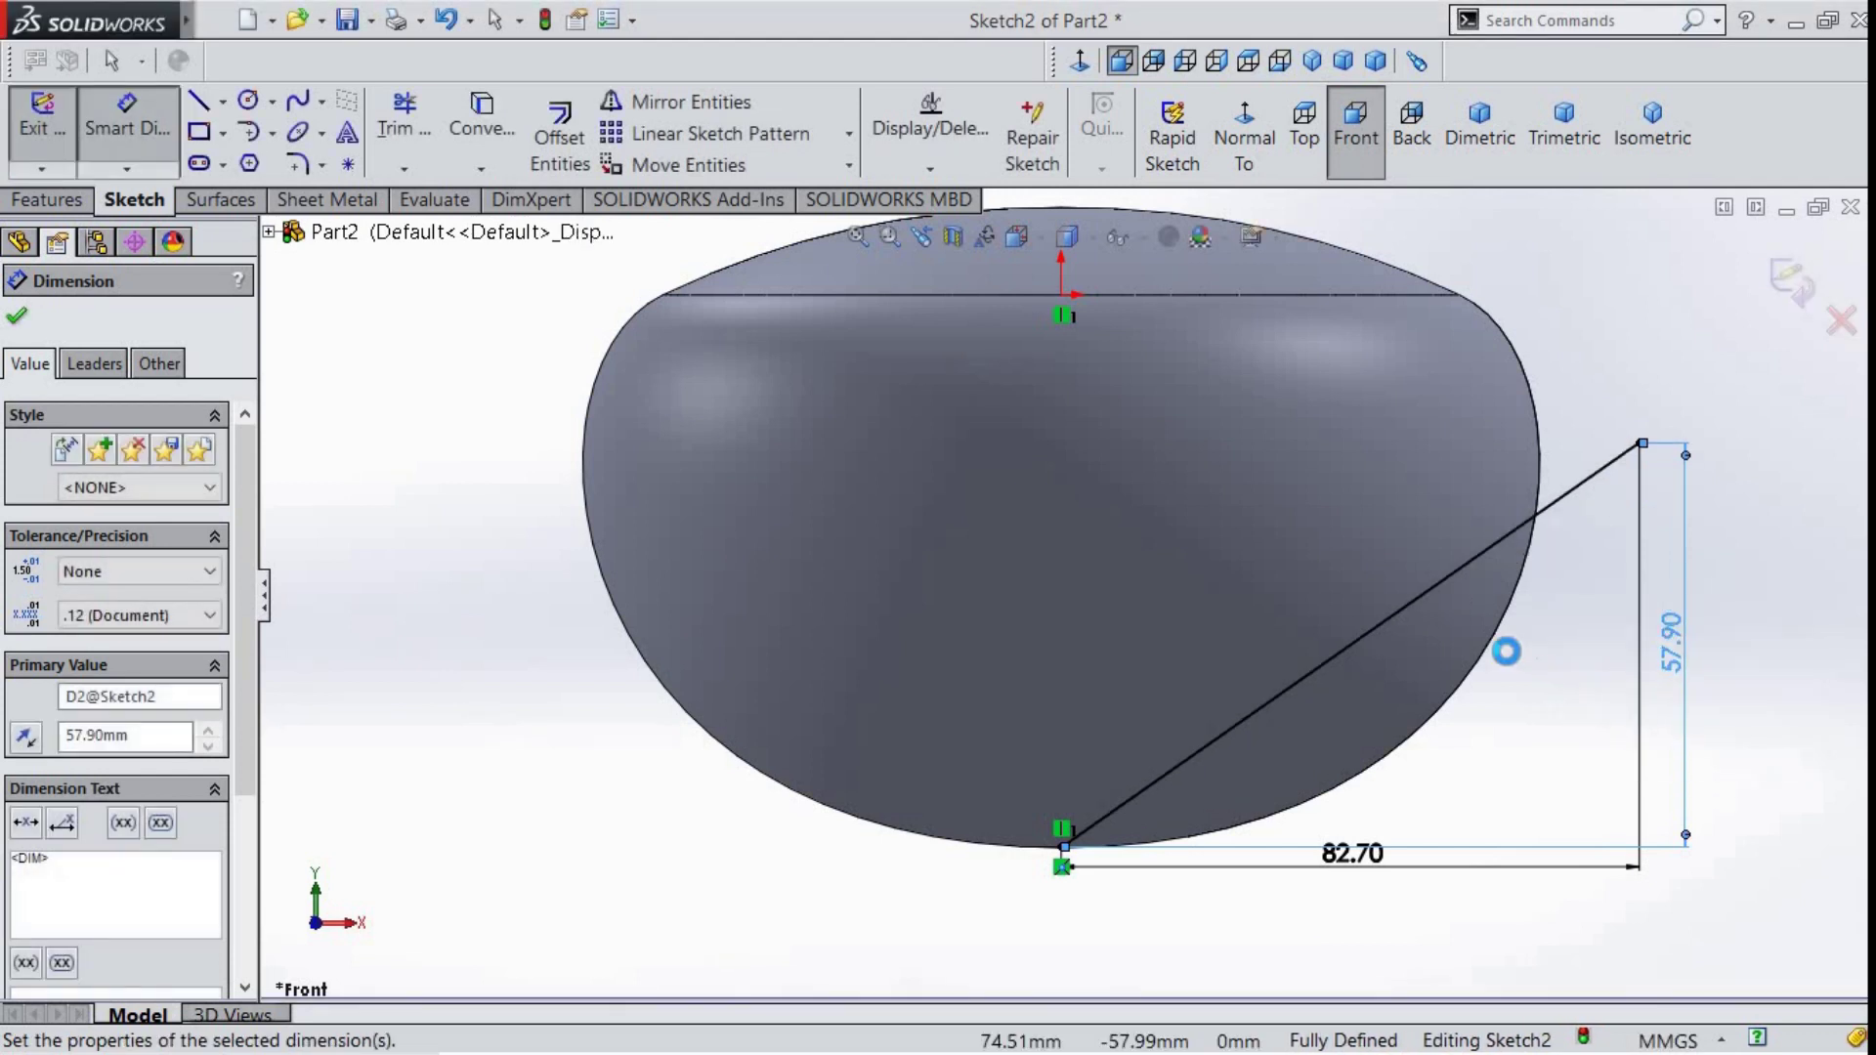
{"action": "scroll", "coordinate": [982, 537], "scroll_direction": "up", "scroll_amount": 2}
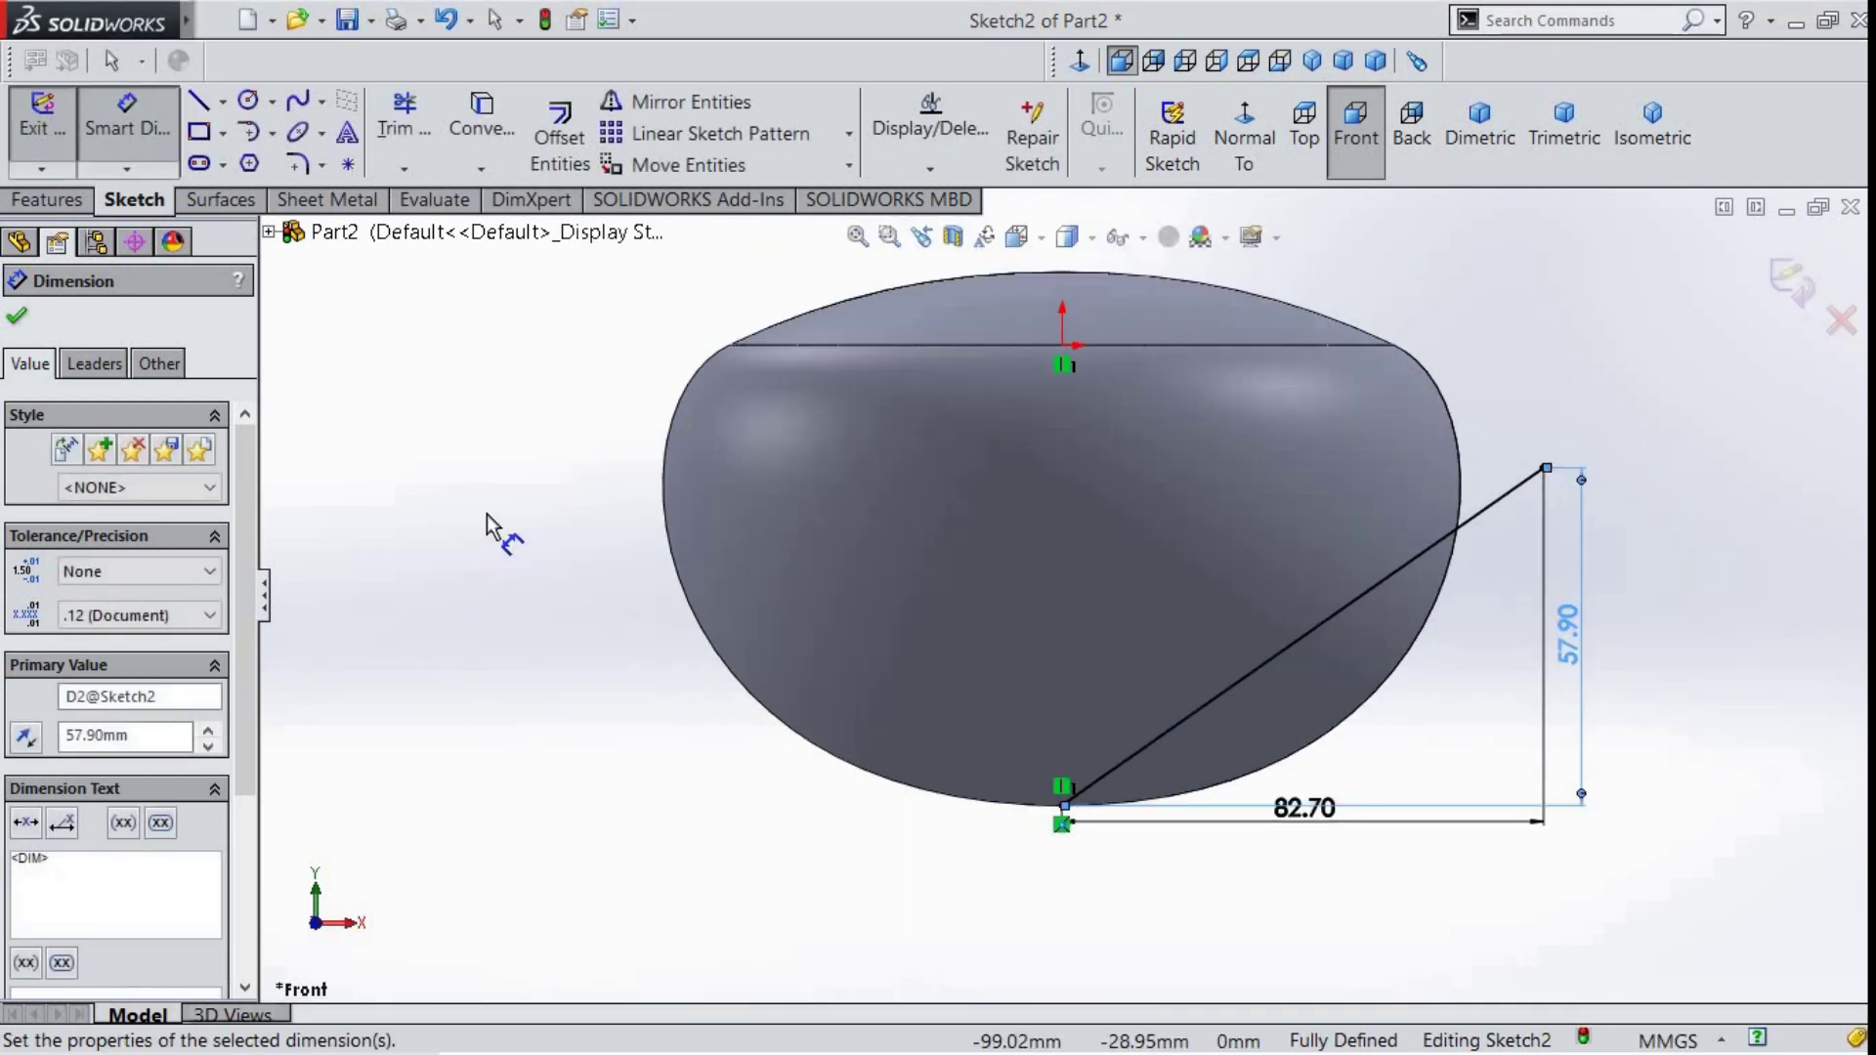
{"action": "right_click", "coordinate": [487, 512]}
- Trim the dome surface with Sketch2, removing the elliptical lower piece
{"action": "left_click", "coordinate": [552, 596]}
{"action": "left_click", "coordinate": [207, 202]}
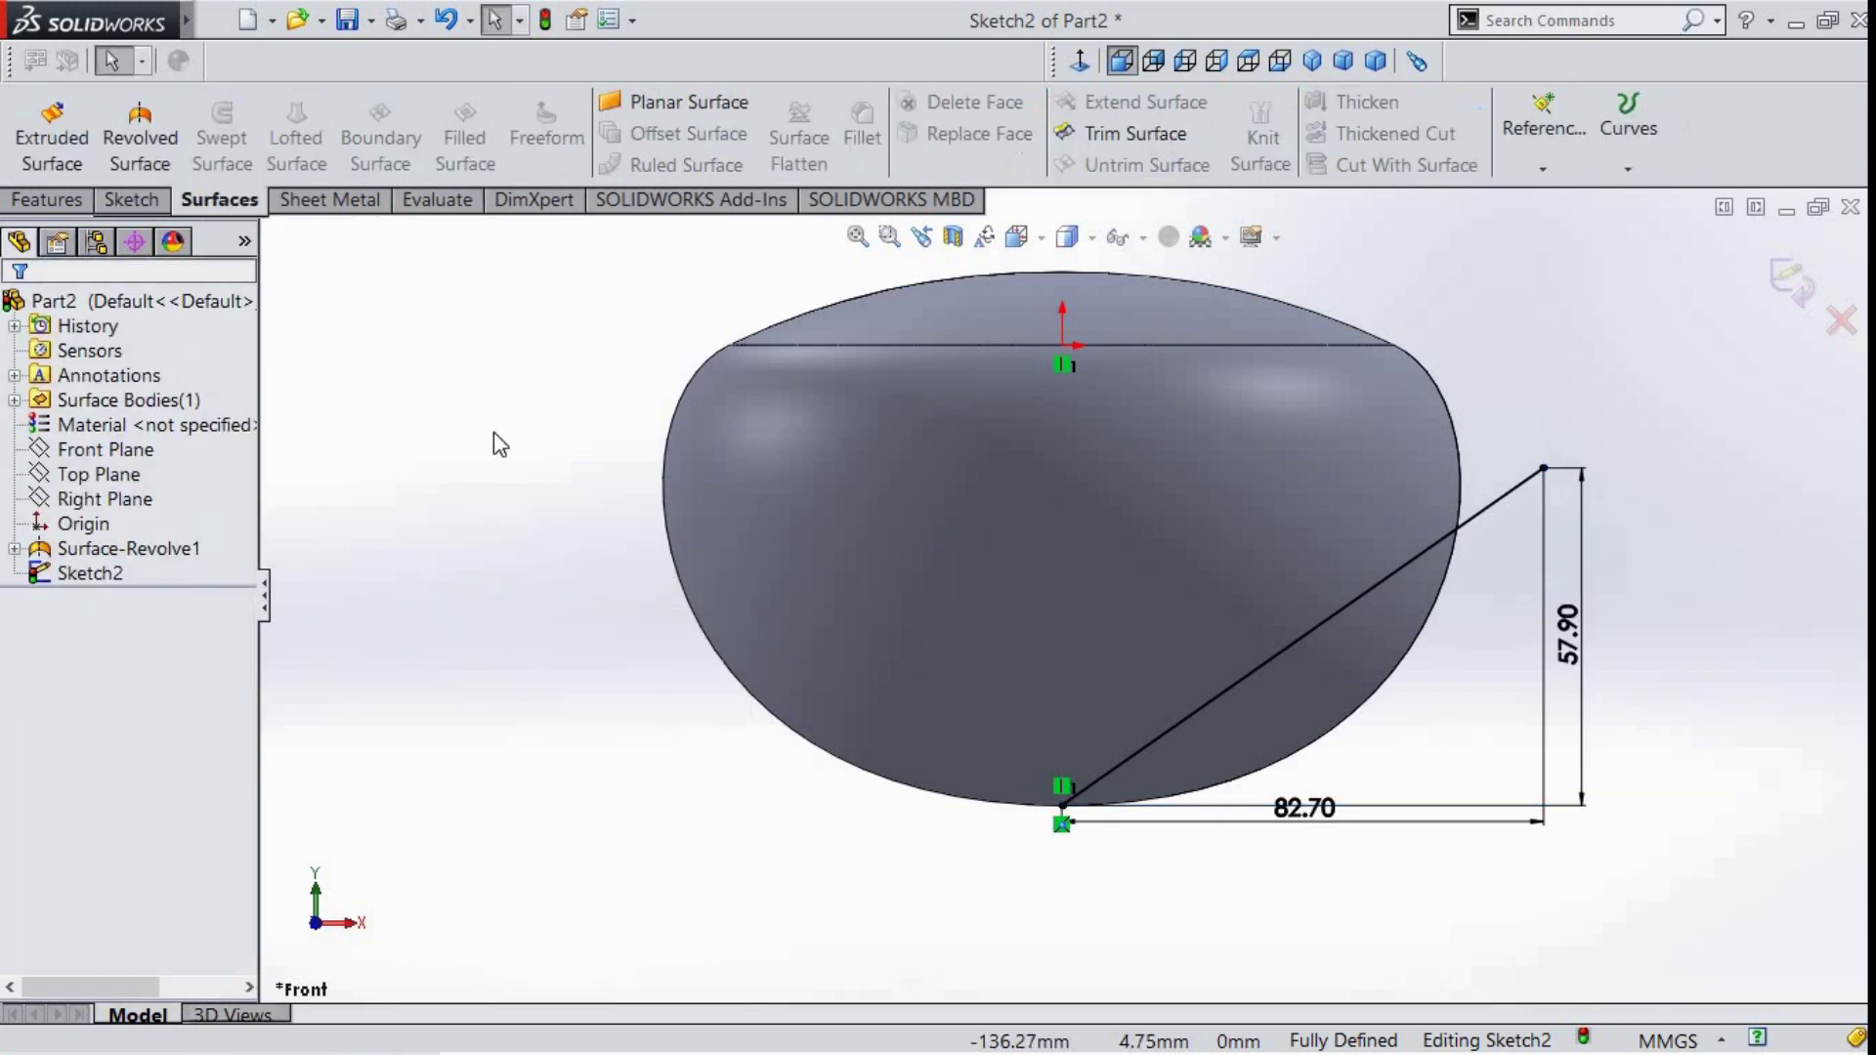
{"action": "left_click", "coordinate": [1086, 137]}
{"action": "middle_click_drag", "start_coordinate": [1165, 471], "coordinate": [1024, 538]}
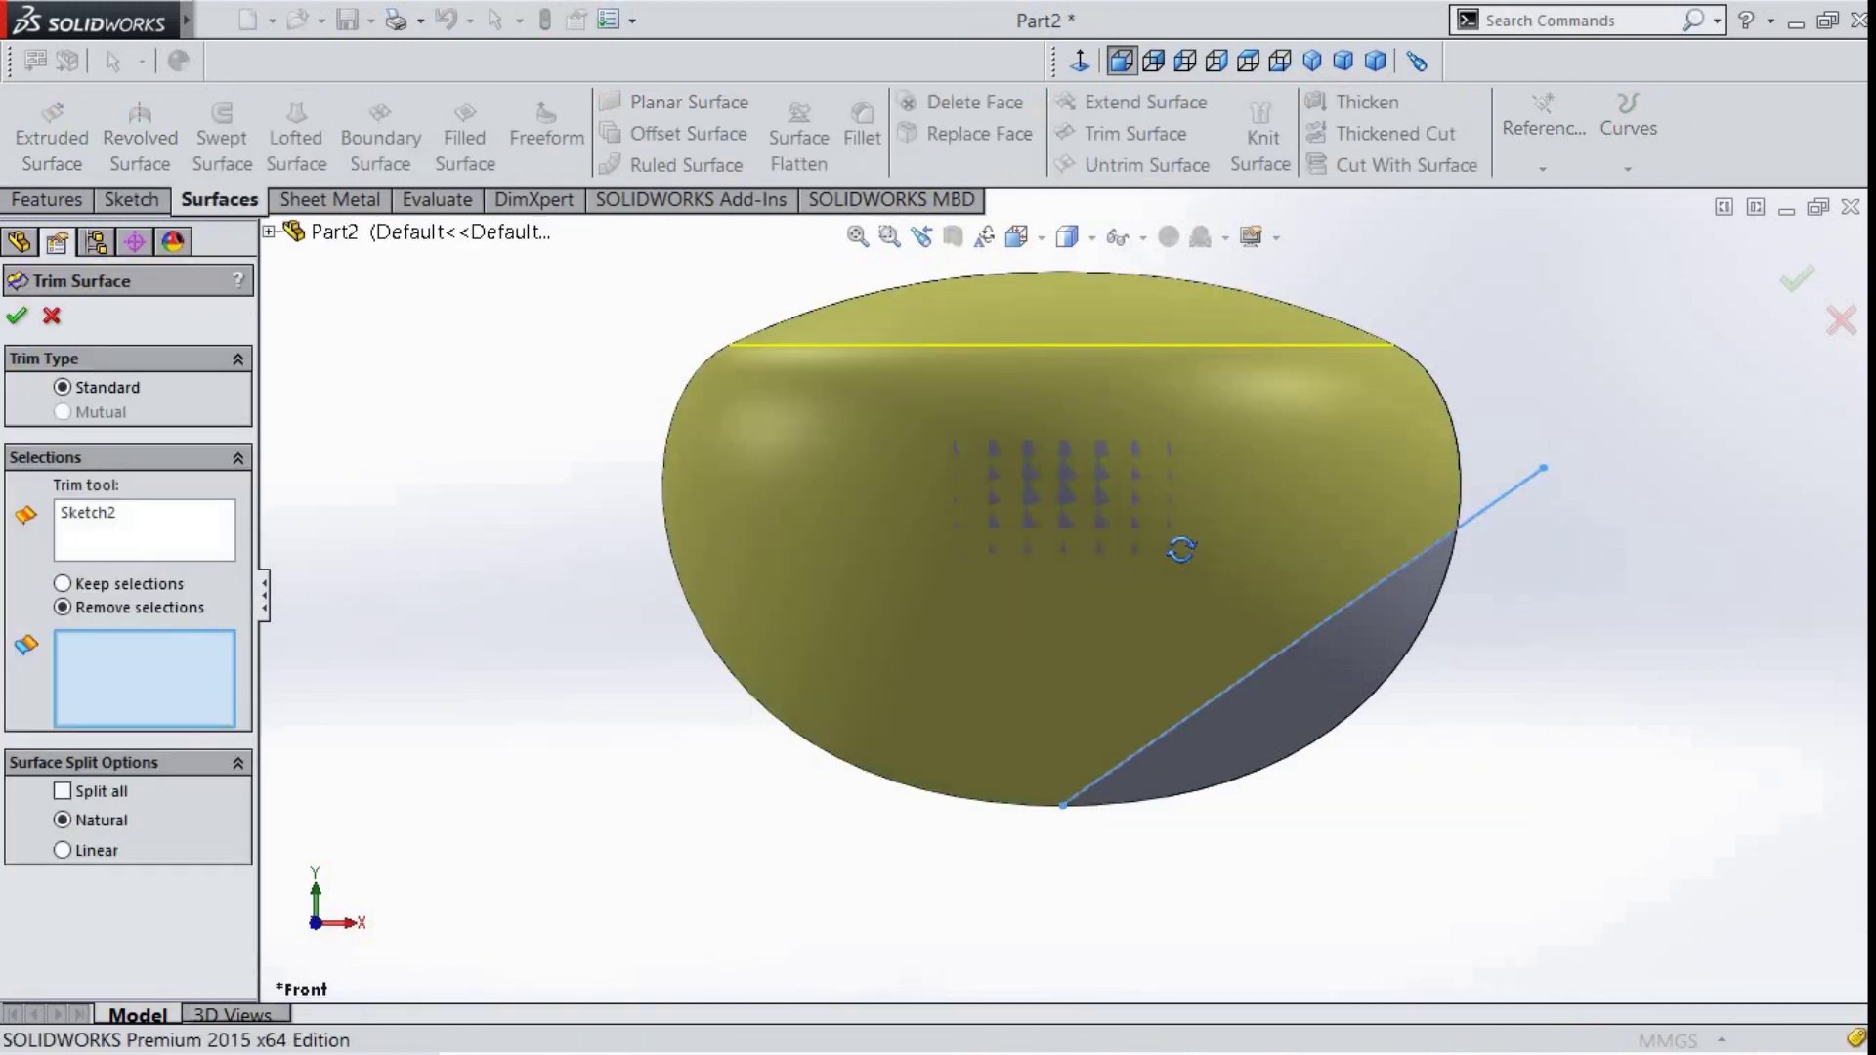
{"action": "left_click", "coordinate": [118, 524]}
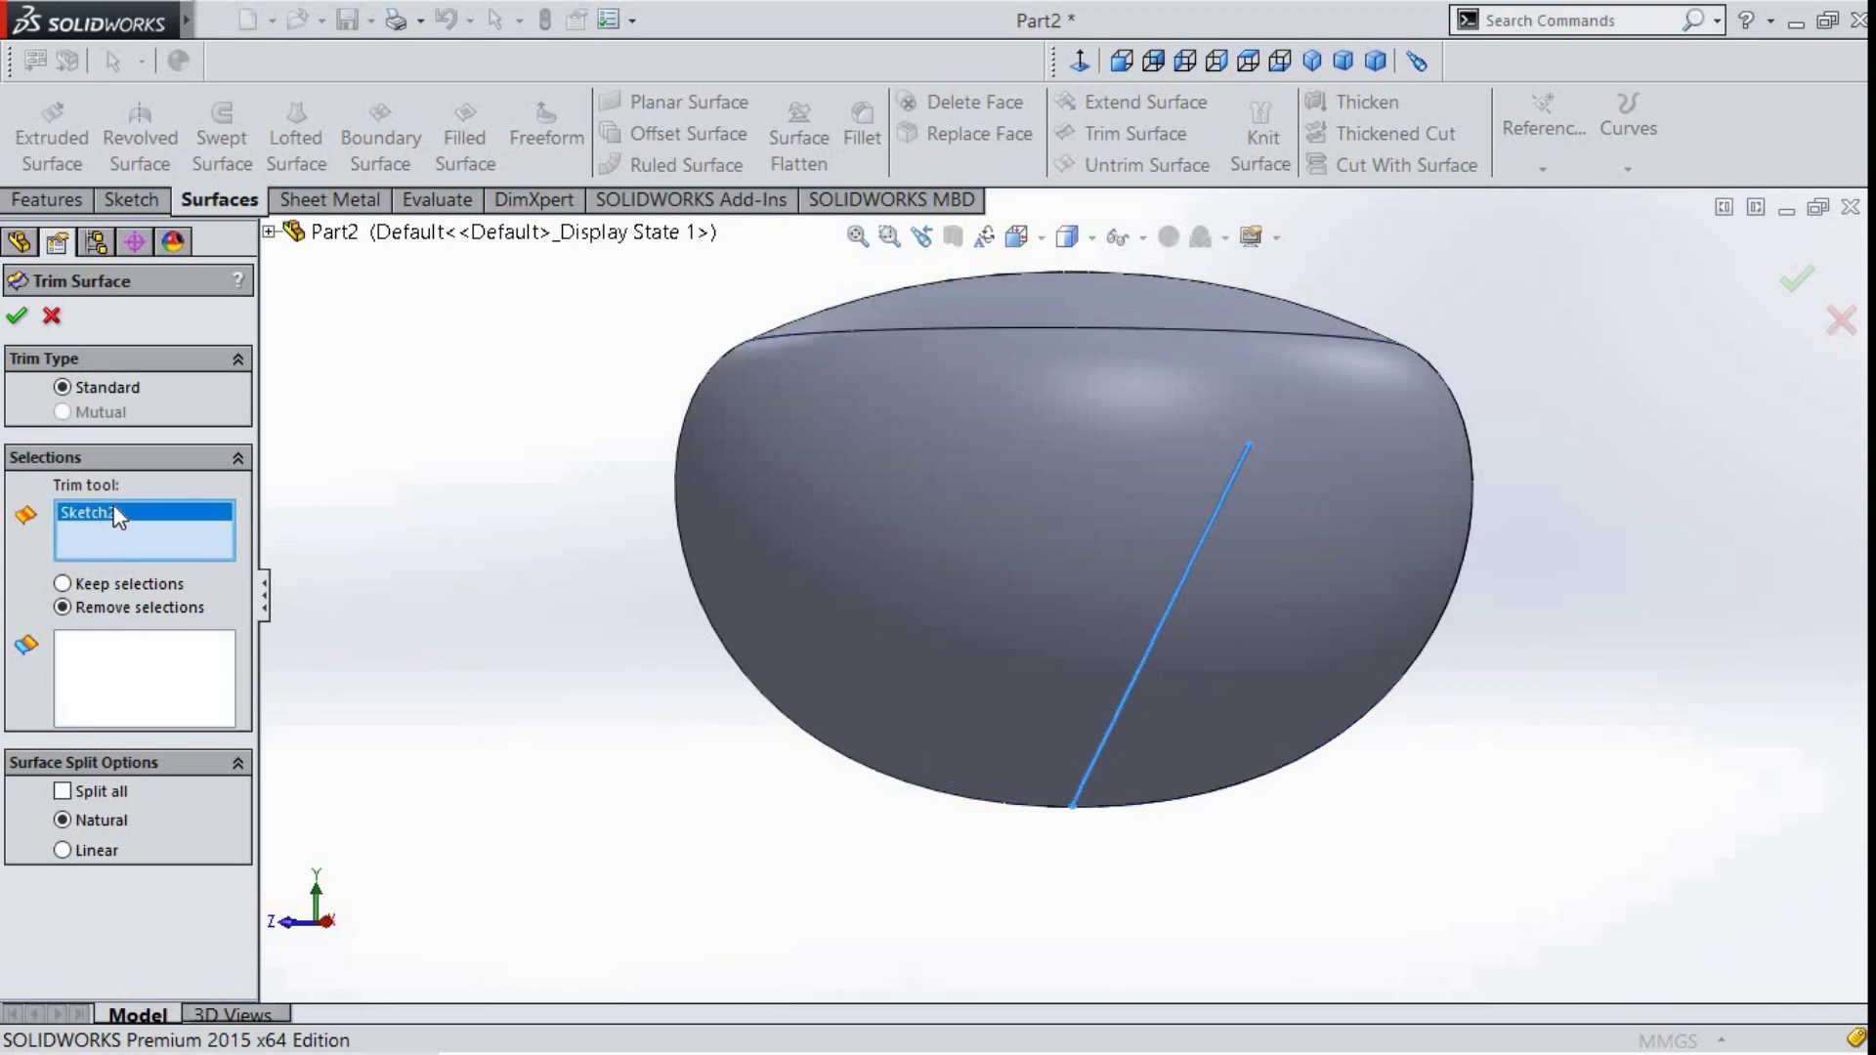
{"action": "left_click", "coordinate": [129, 689]}
{"action": "left_click", "coordinate": [1083, 618]}
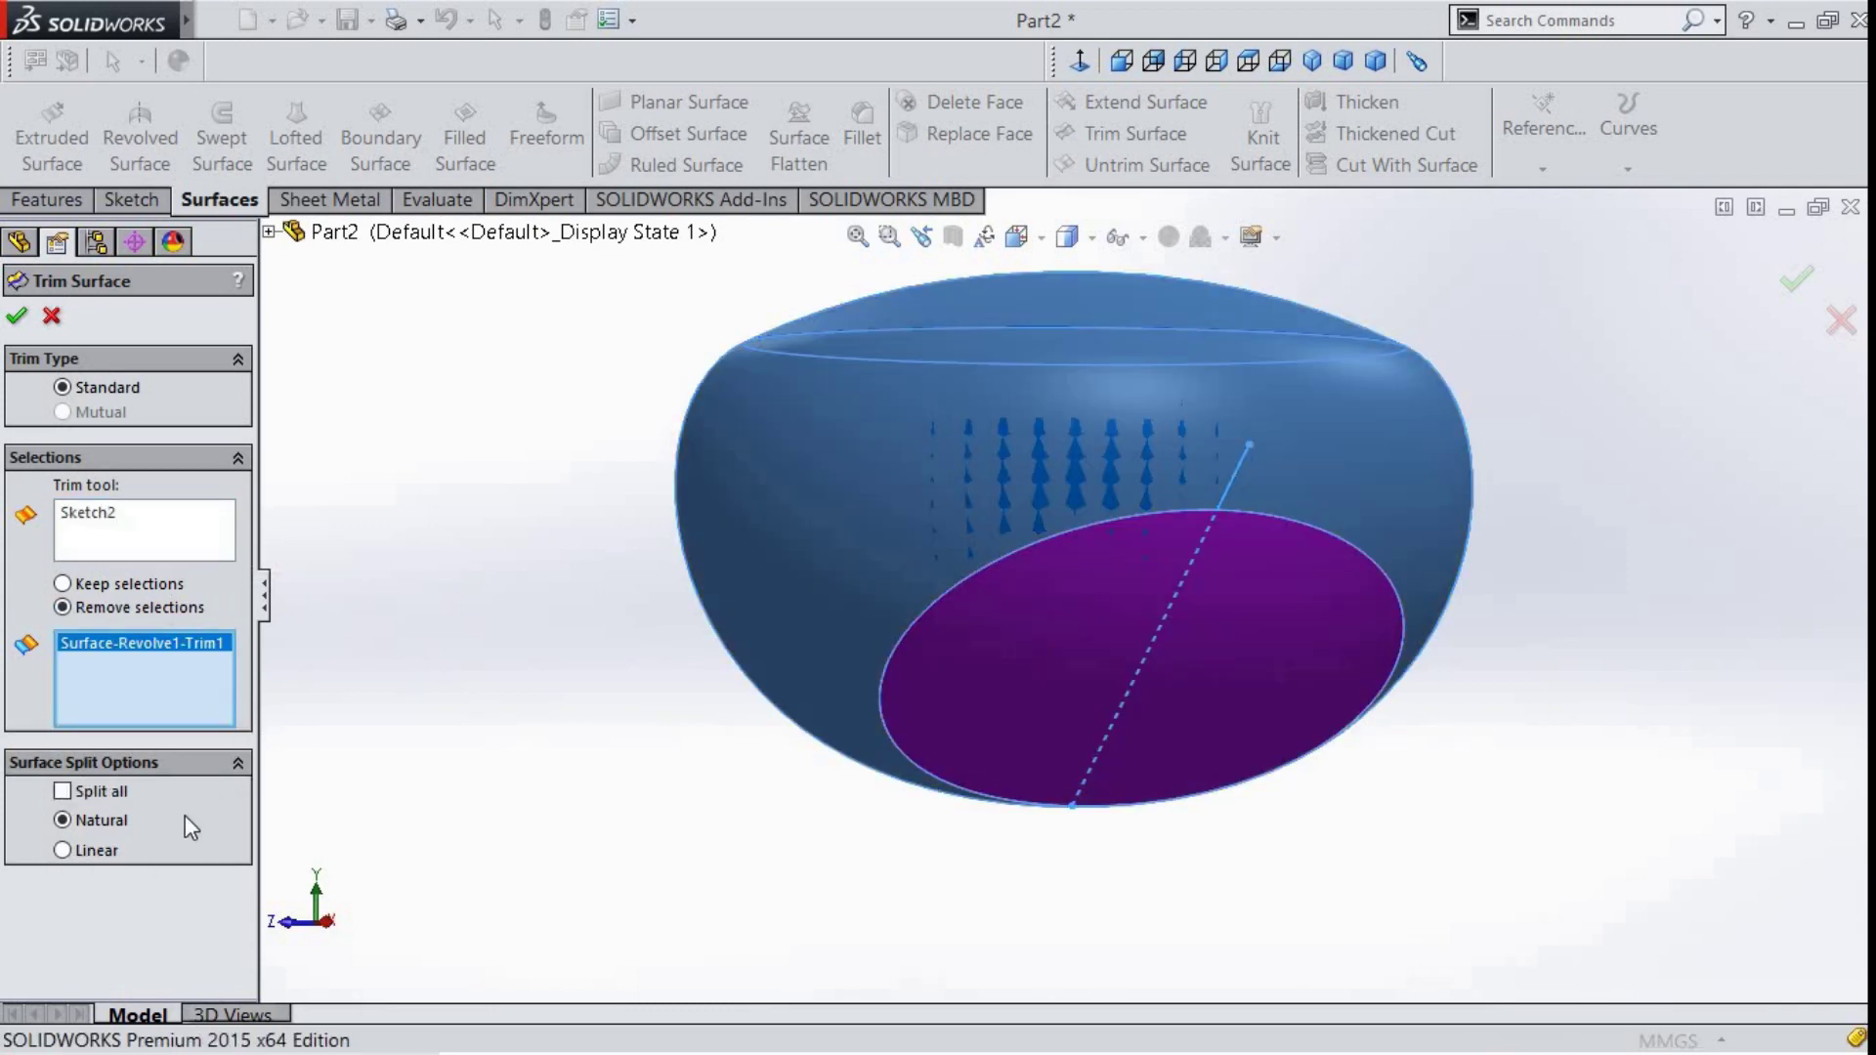
{"action": "left_click", "coordinate": [16, 317]}
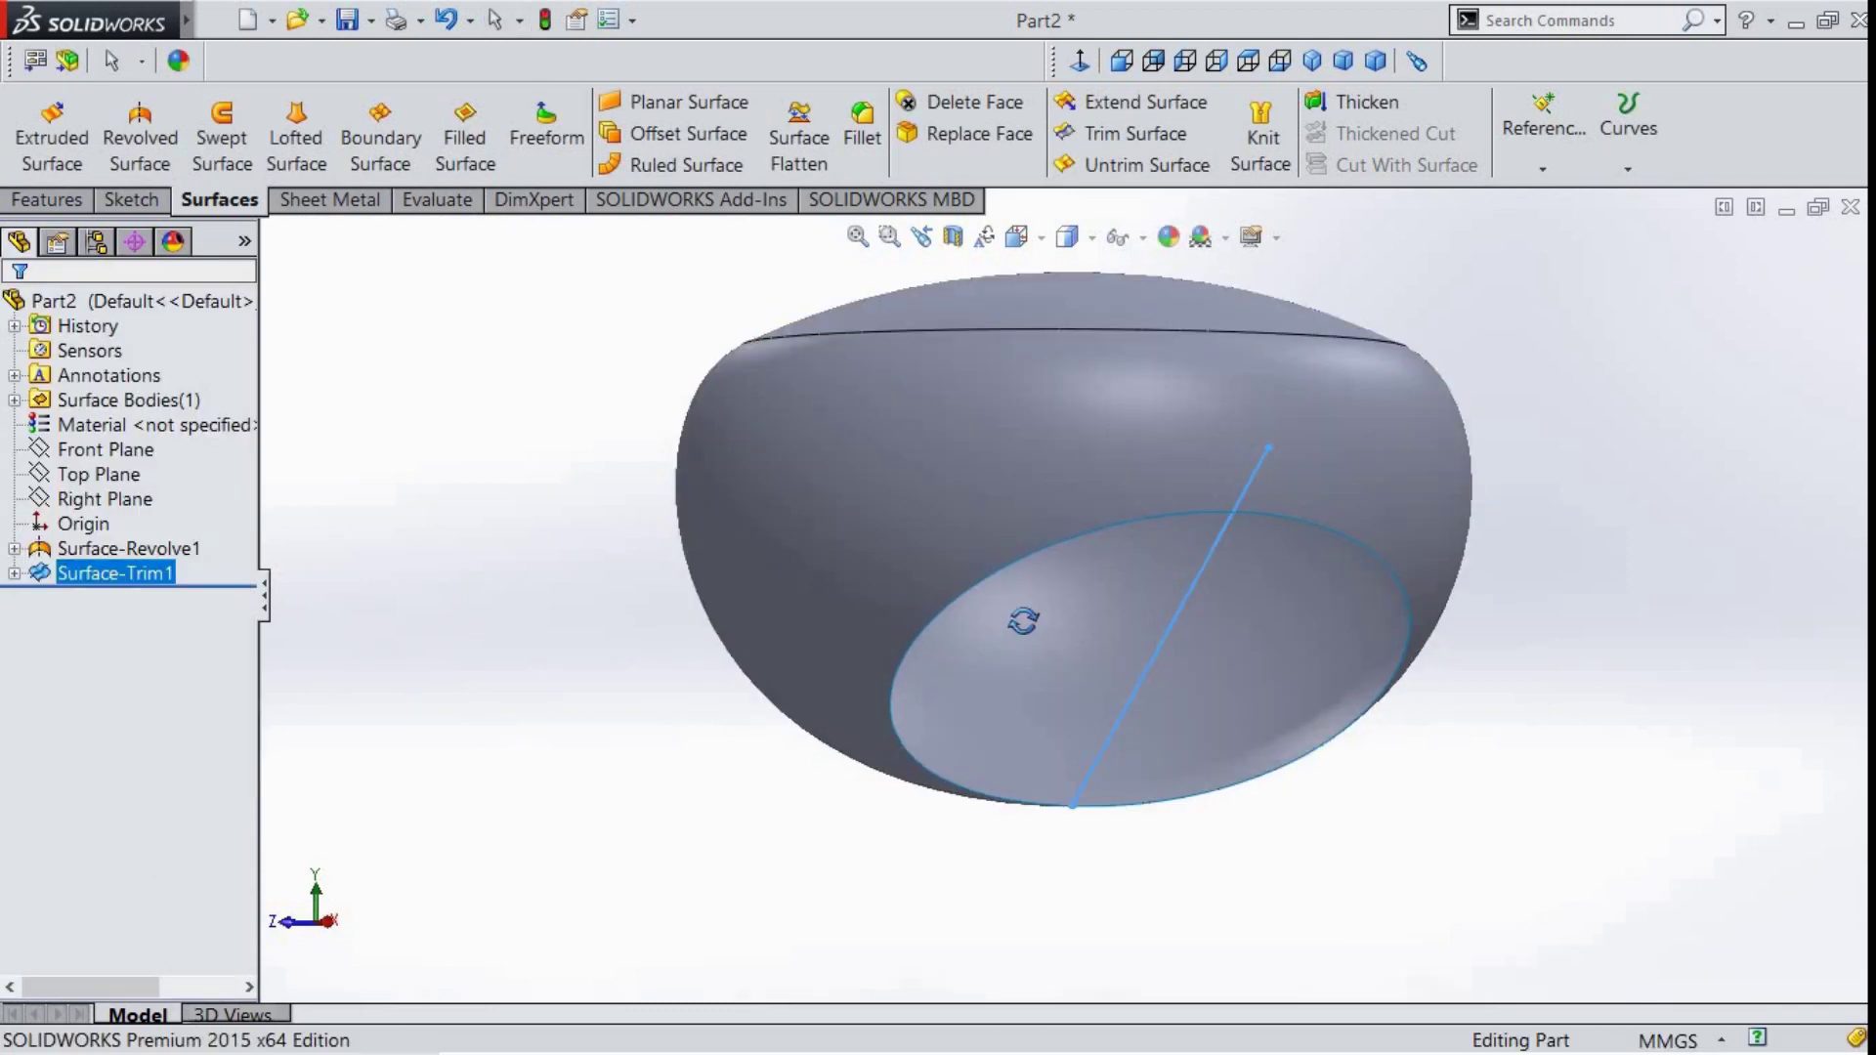
{"action": "mouse_move", "coordinate": [1022, 619]}
{"action": "middle_mouse_down"}
{"action": "mouse_move", "coordinate": [928, 474]}
{"action": "mouse_move", "coordinate": [960, 372]}
{"action": "mouse_move", "coordinate": [859, 628]}
{"action": "mouse_move", "coordinate": [1176, 525]}
{"action": "mouse_move", "coordinate": [1239, 635]}
{"action": "mouse_move", "coordinate": [1151, 455]}
{"action": "middle_mouse_up"}
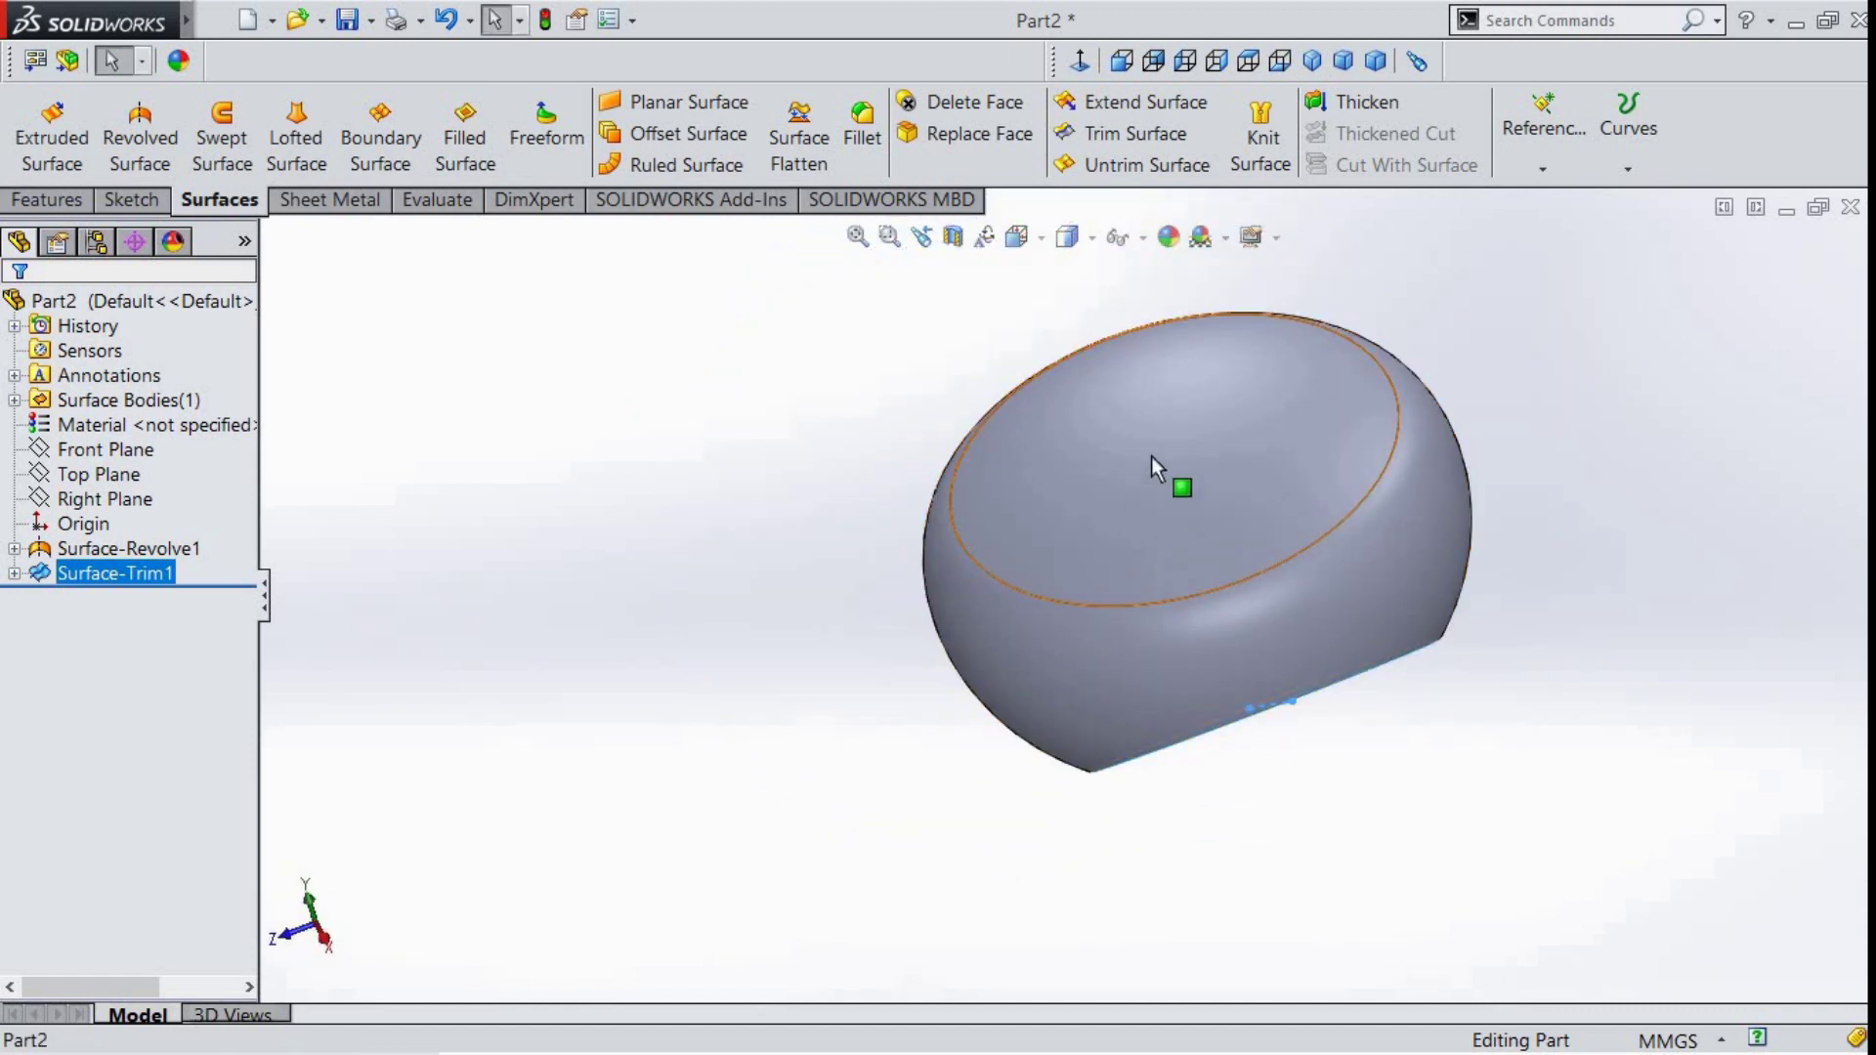
- Offset the dome's inner face by 2.00 mm into a new surface
{"action": "left_click", "coordinate": [689, 132]}
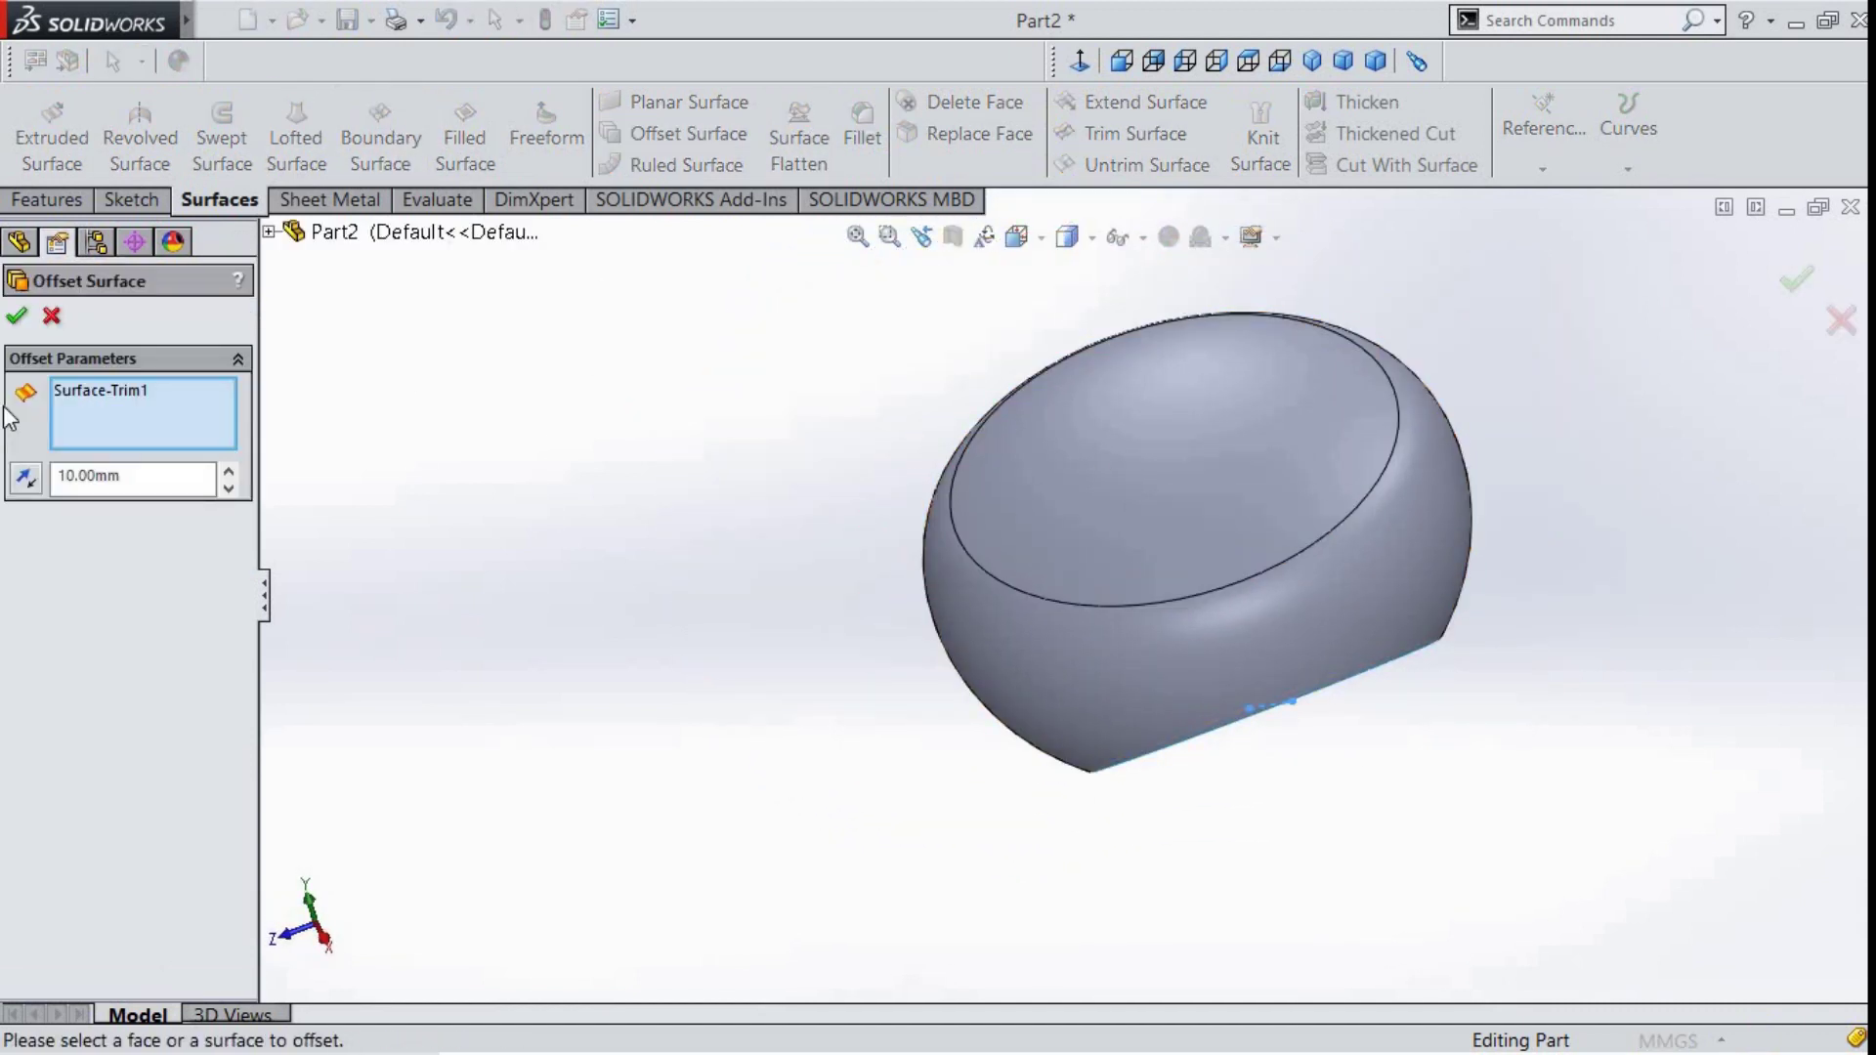
{"action": "left_click", "coordinate": [125, 389]}
{"action": "right_click", "coordinate": [125, 389]}
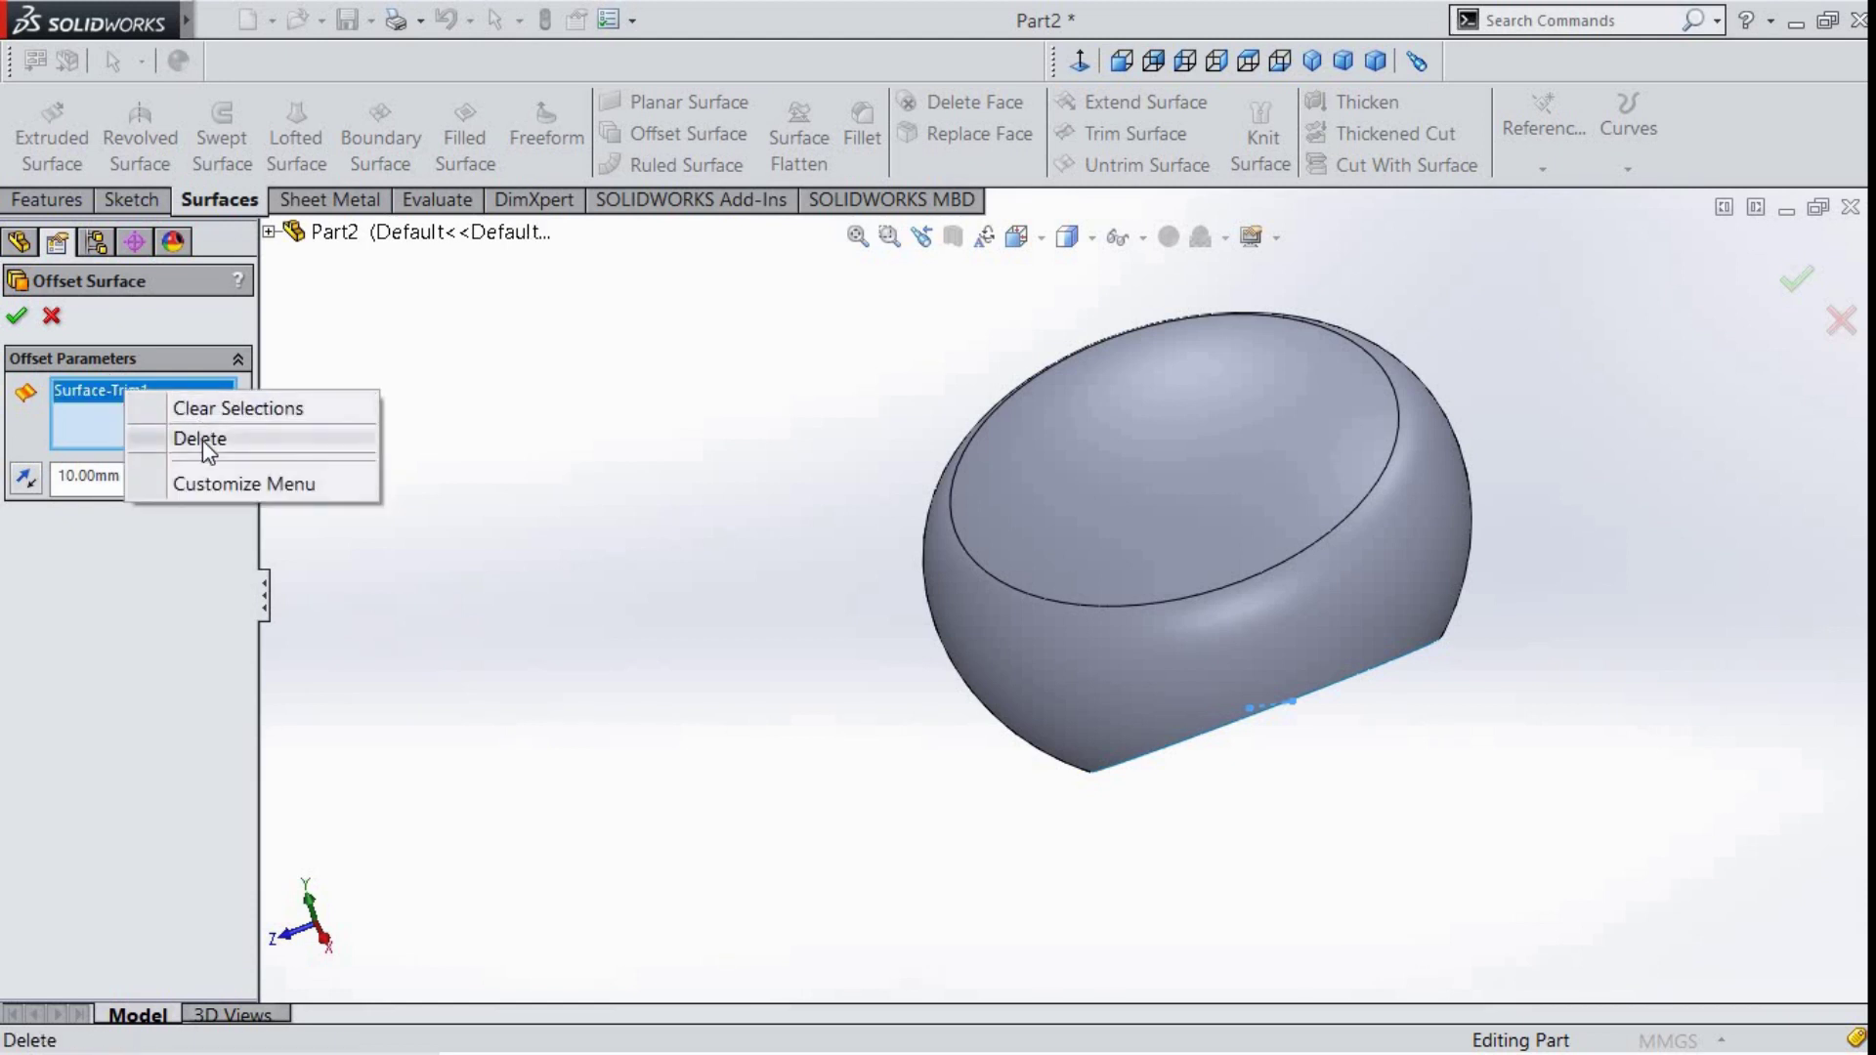
{"action": "left_click", "coordinate": [206, 436]}
{"action": "left_click", "coordinate": [1192, 486]}
{"action": "type", "text": "2"}
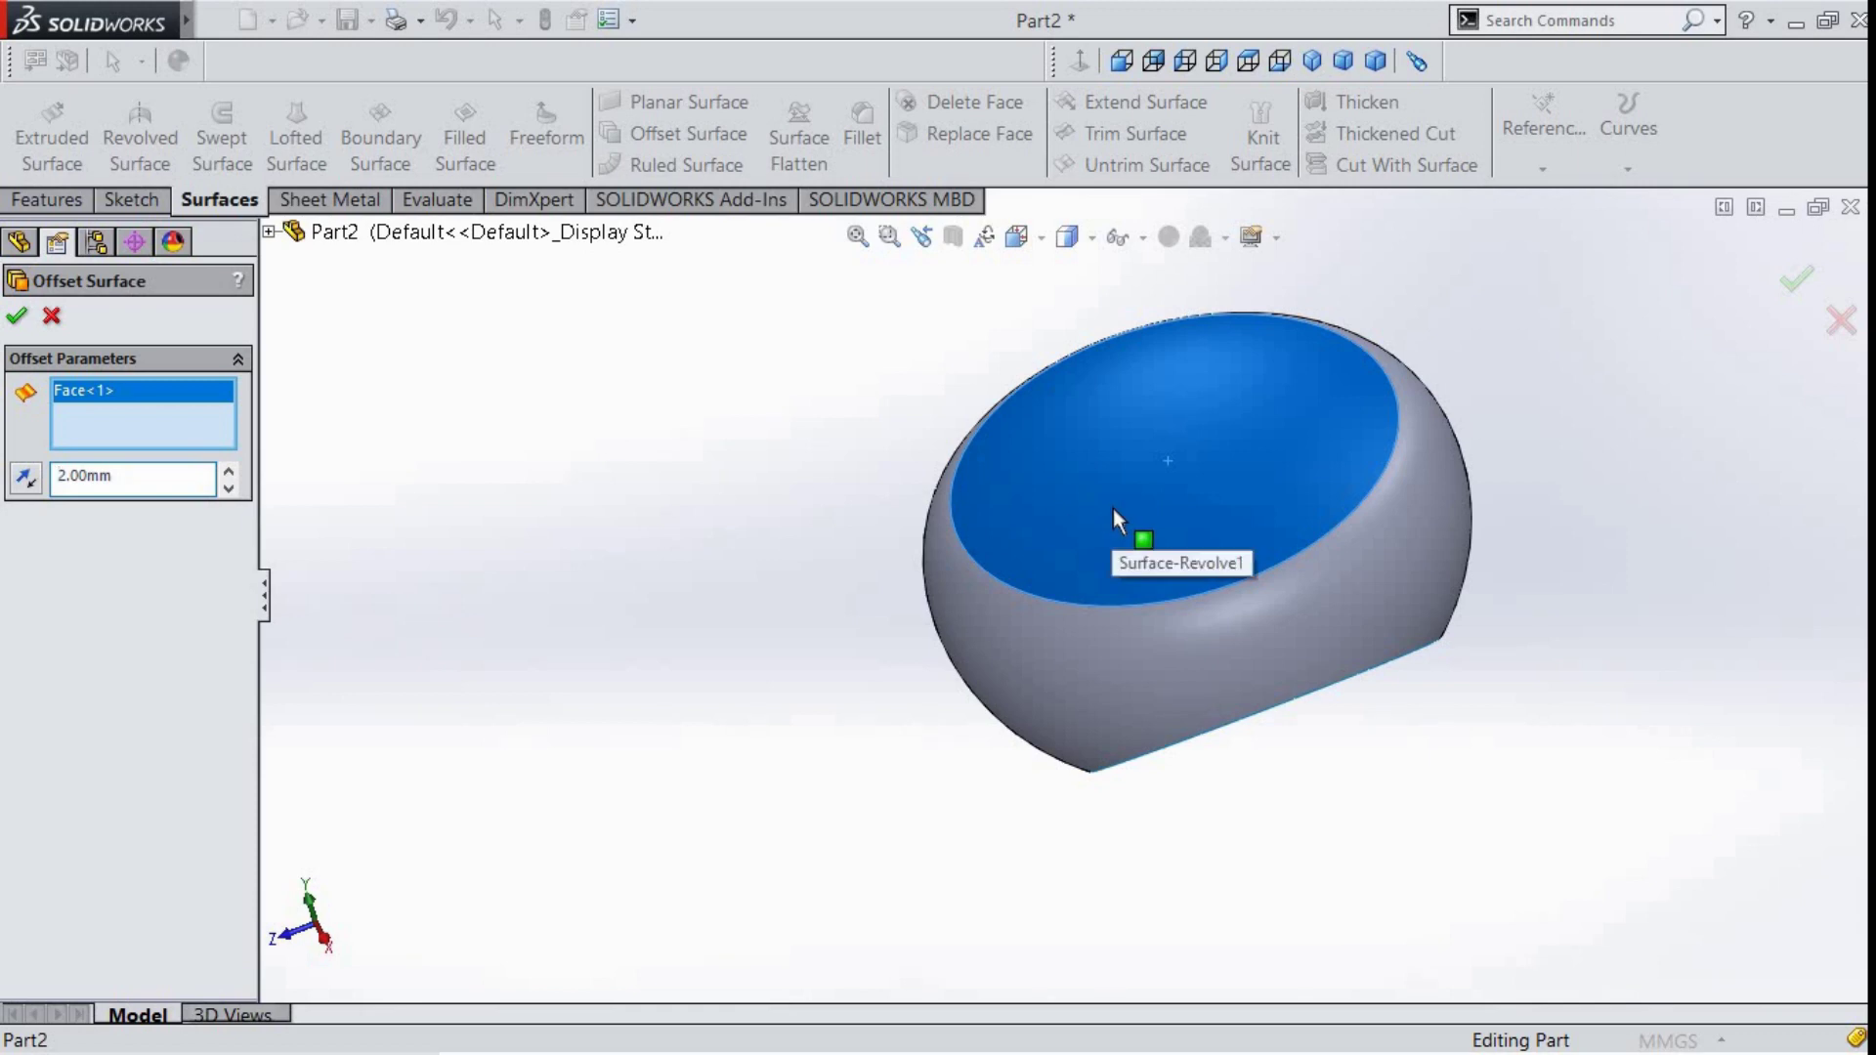
{"action": "left_click", "coordinate": [15, 316]}
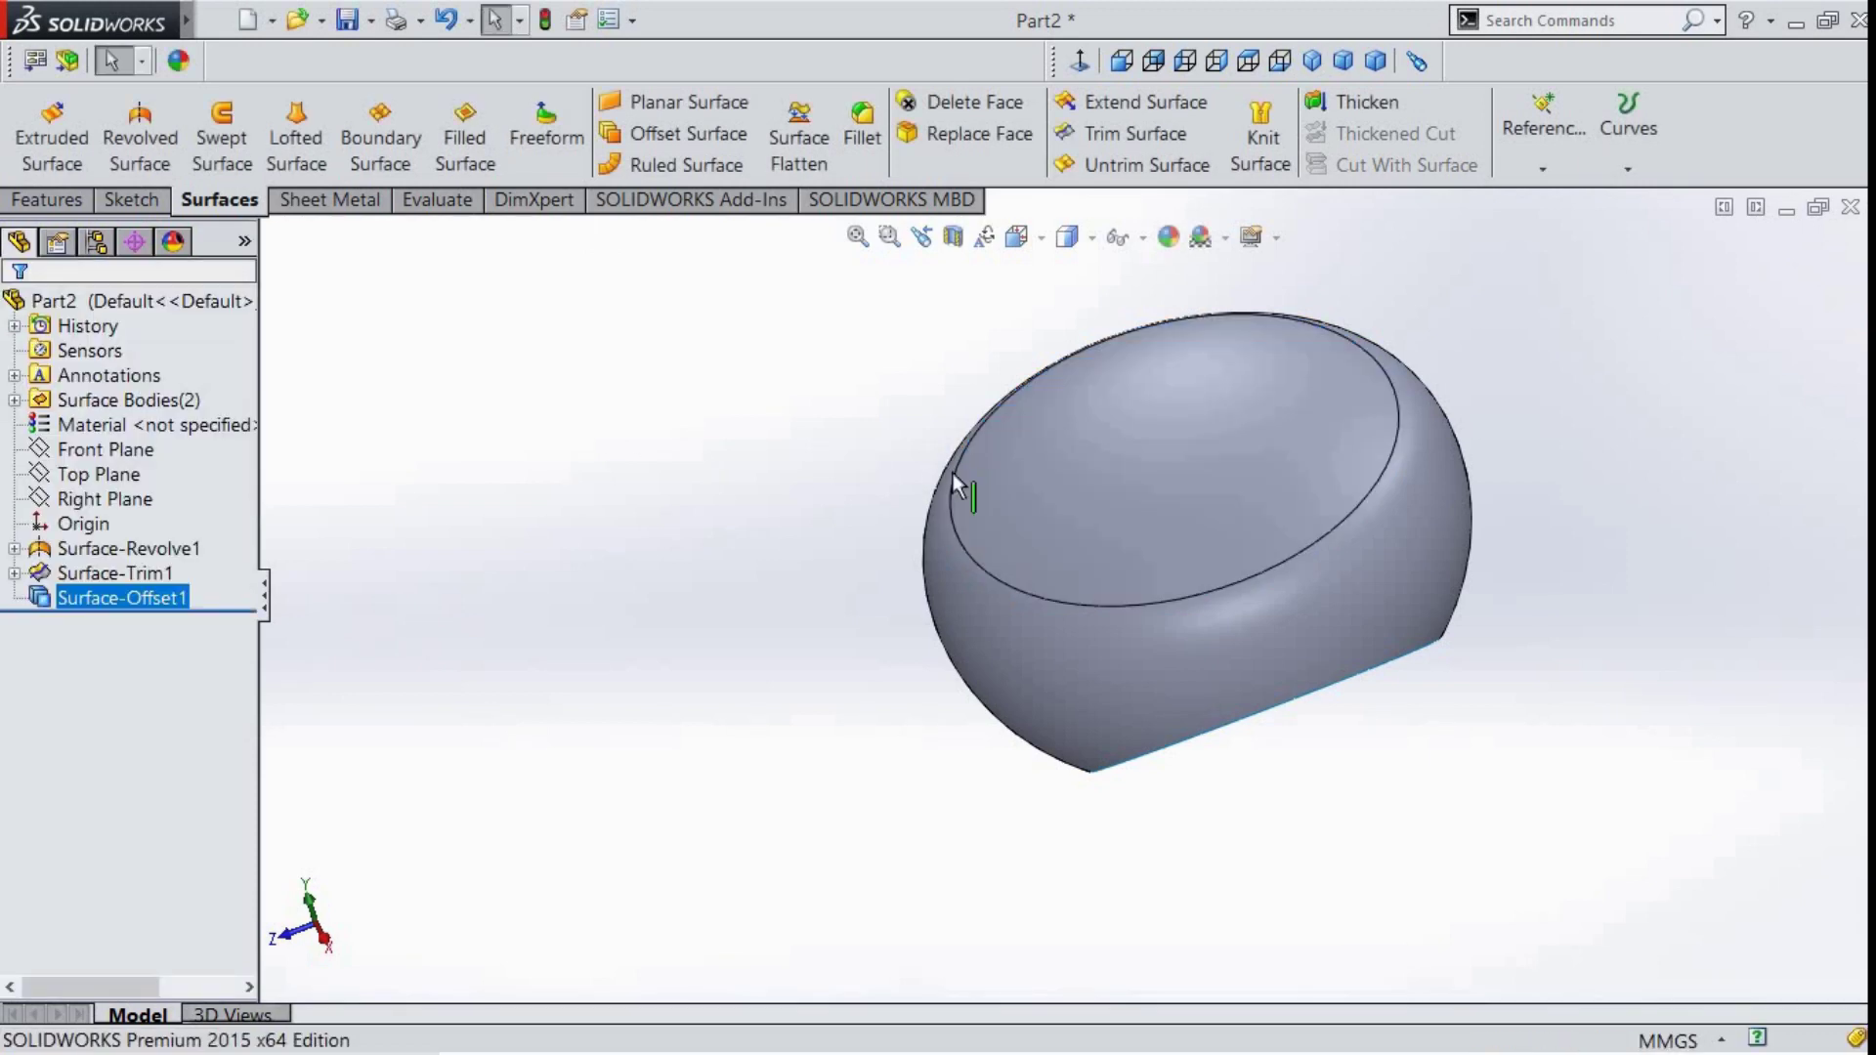
- Inspect the two surfaces in a temporary section view, then select the Front Plane
{"action": "left_click", "coordinate": [952, 237]}
{"action": "middle_click_drag", "start_coordinate": [1018, 465], "coordinate": [1221, 368]}
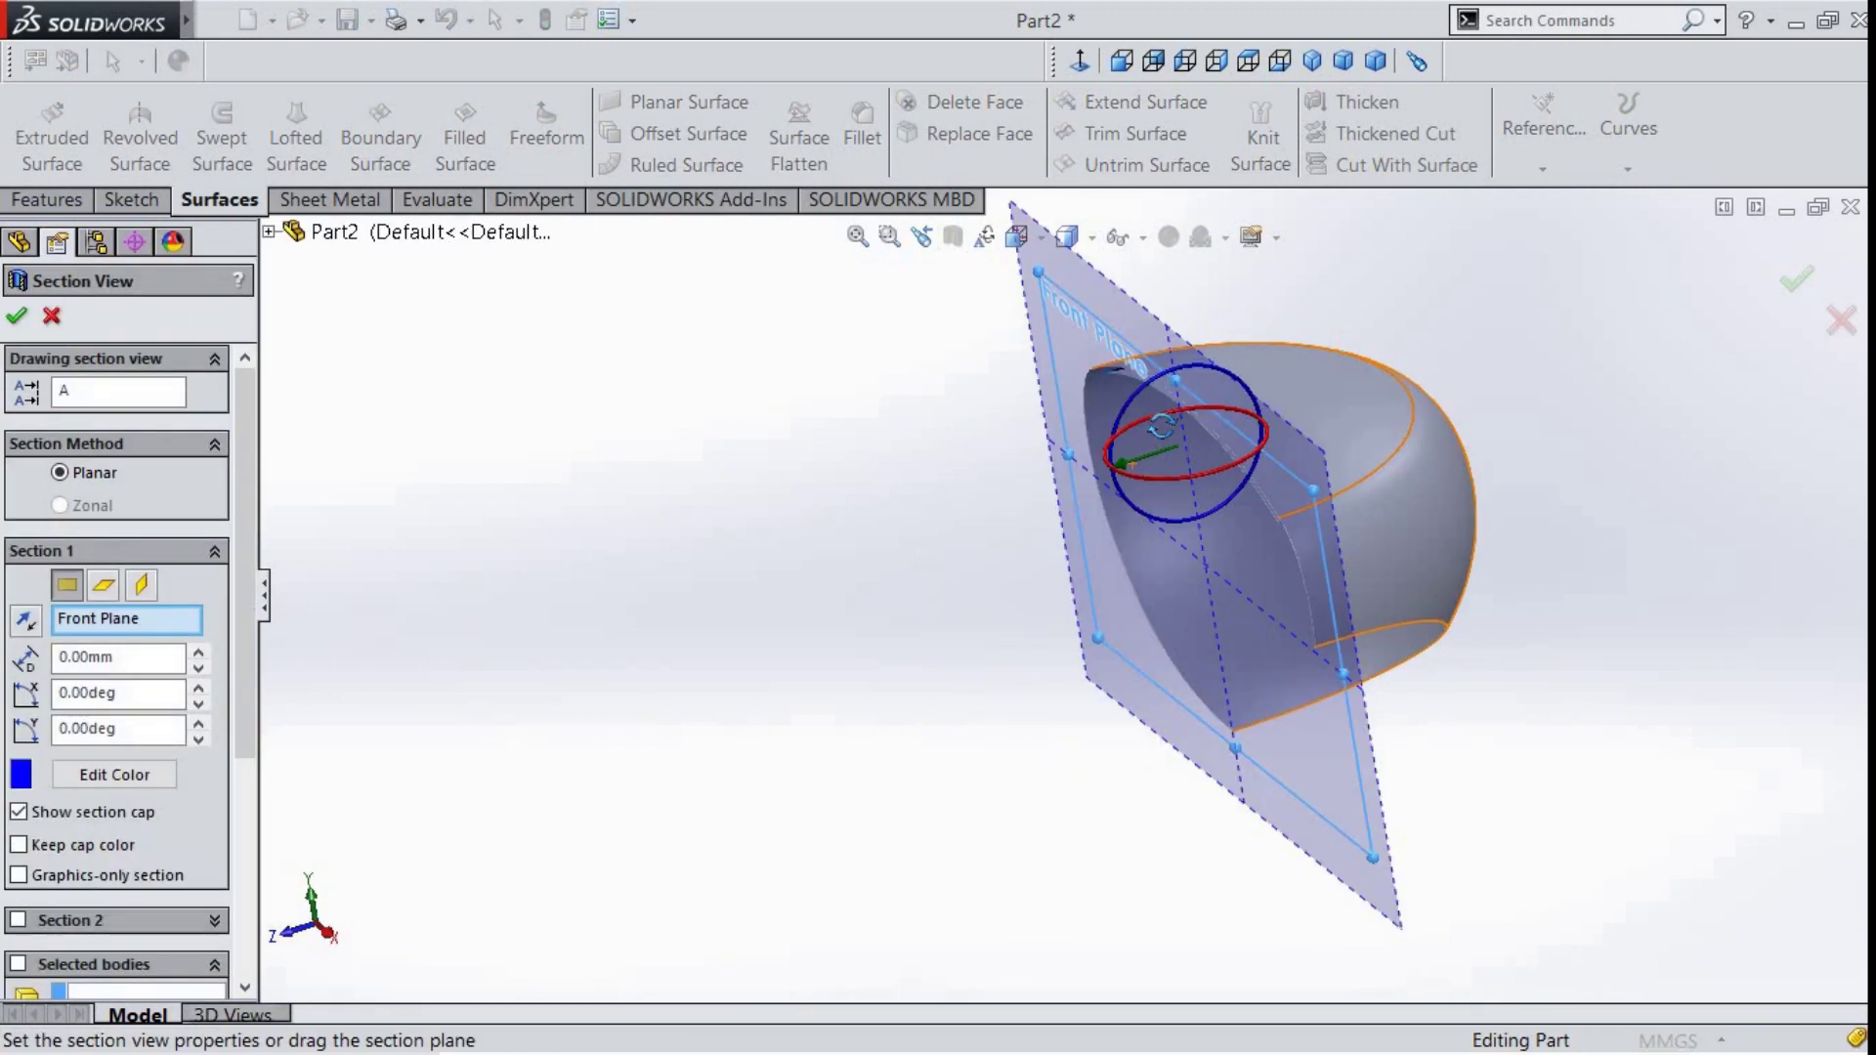
{"action": "scroll", "coordinate": [1124, 406], "scroll_direction": "down", "scroll_amount": 3}
{"action": "scroll", "coordinate": [934, 471], "scroll_direction": "down", "scroll_amount": 2}
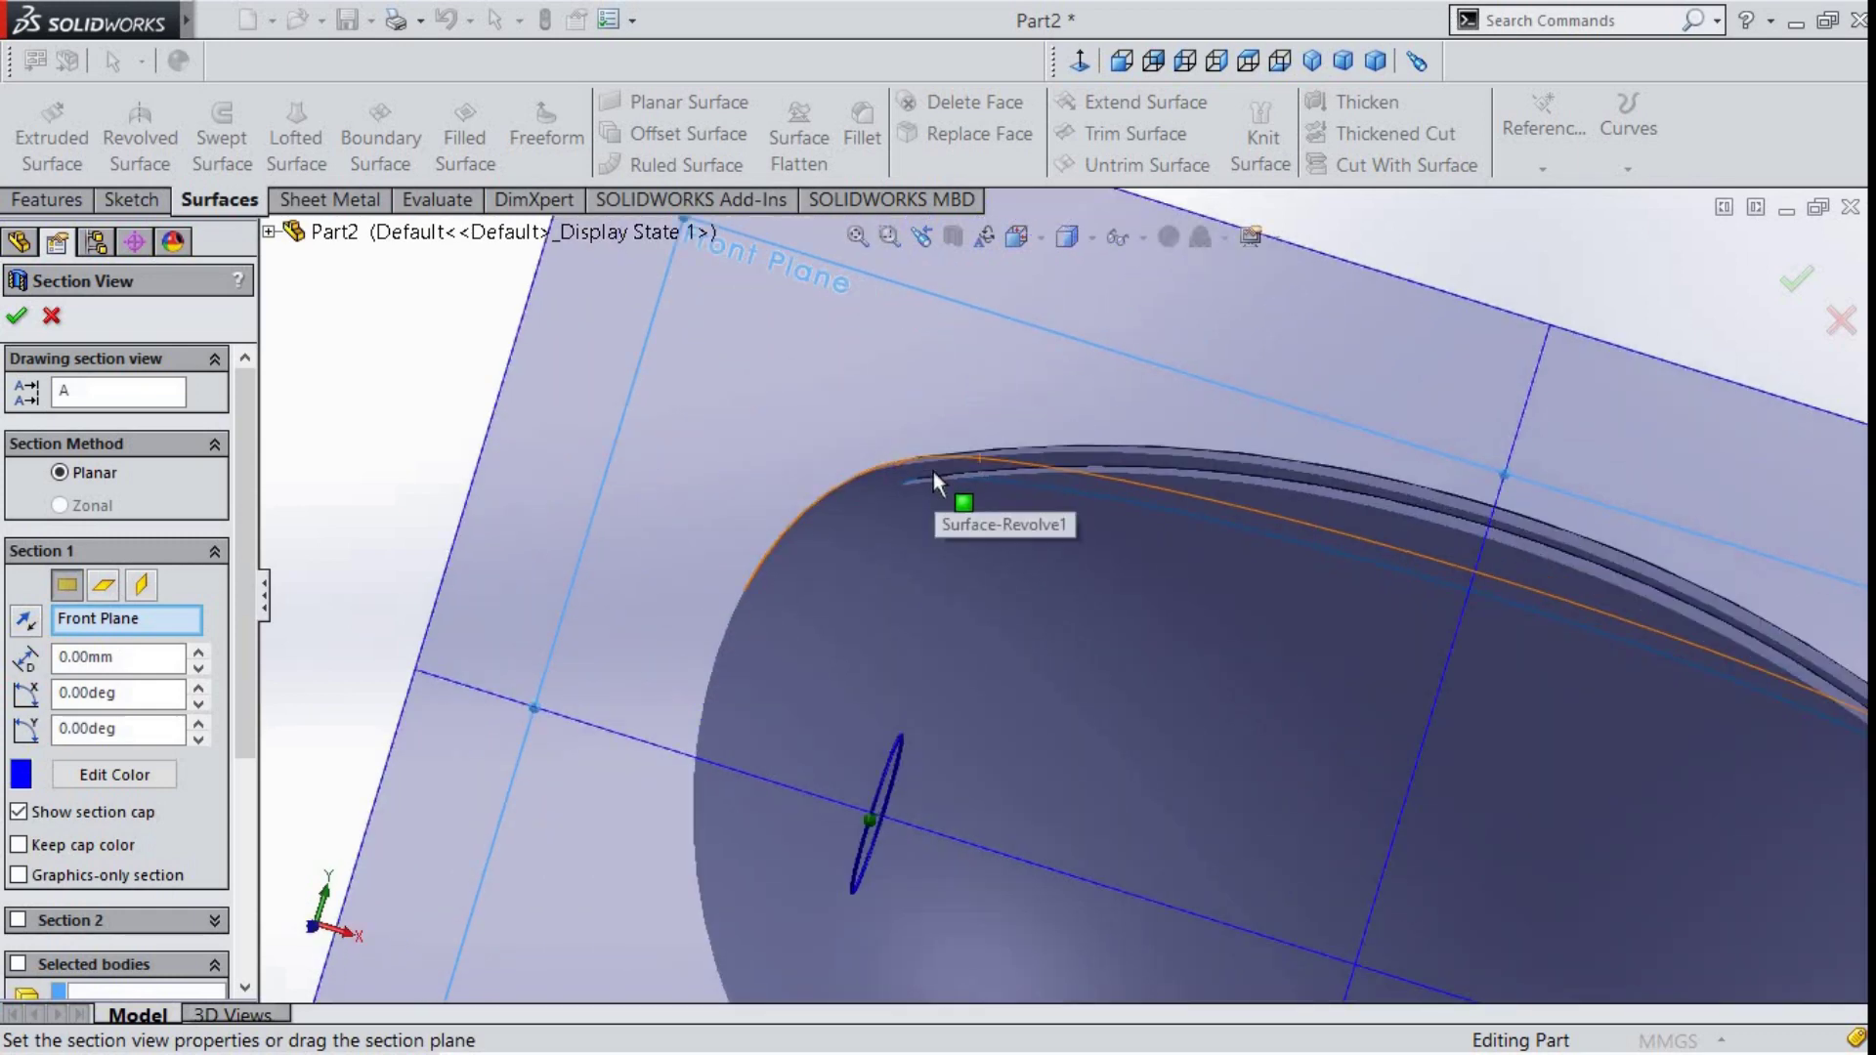
{"action": "scroll", "coordinate": [934, 471], "scroll_direction": "up", "scroll_amount": 2}
{"action": "scroll", "coordinate": [944, 449], "scroll_direction": "up", "scroll_amount": 2}
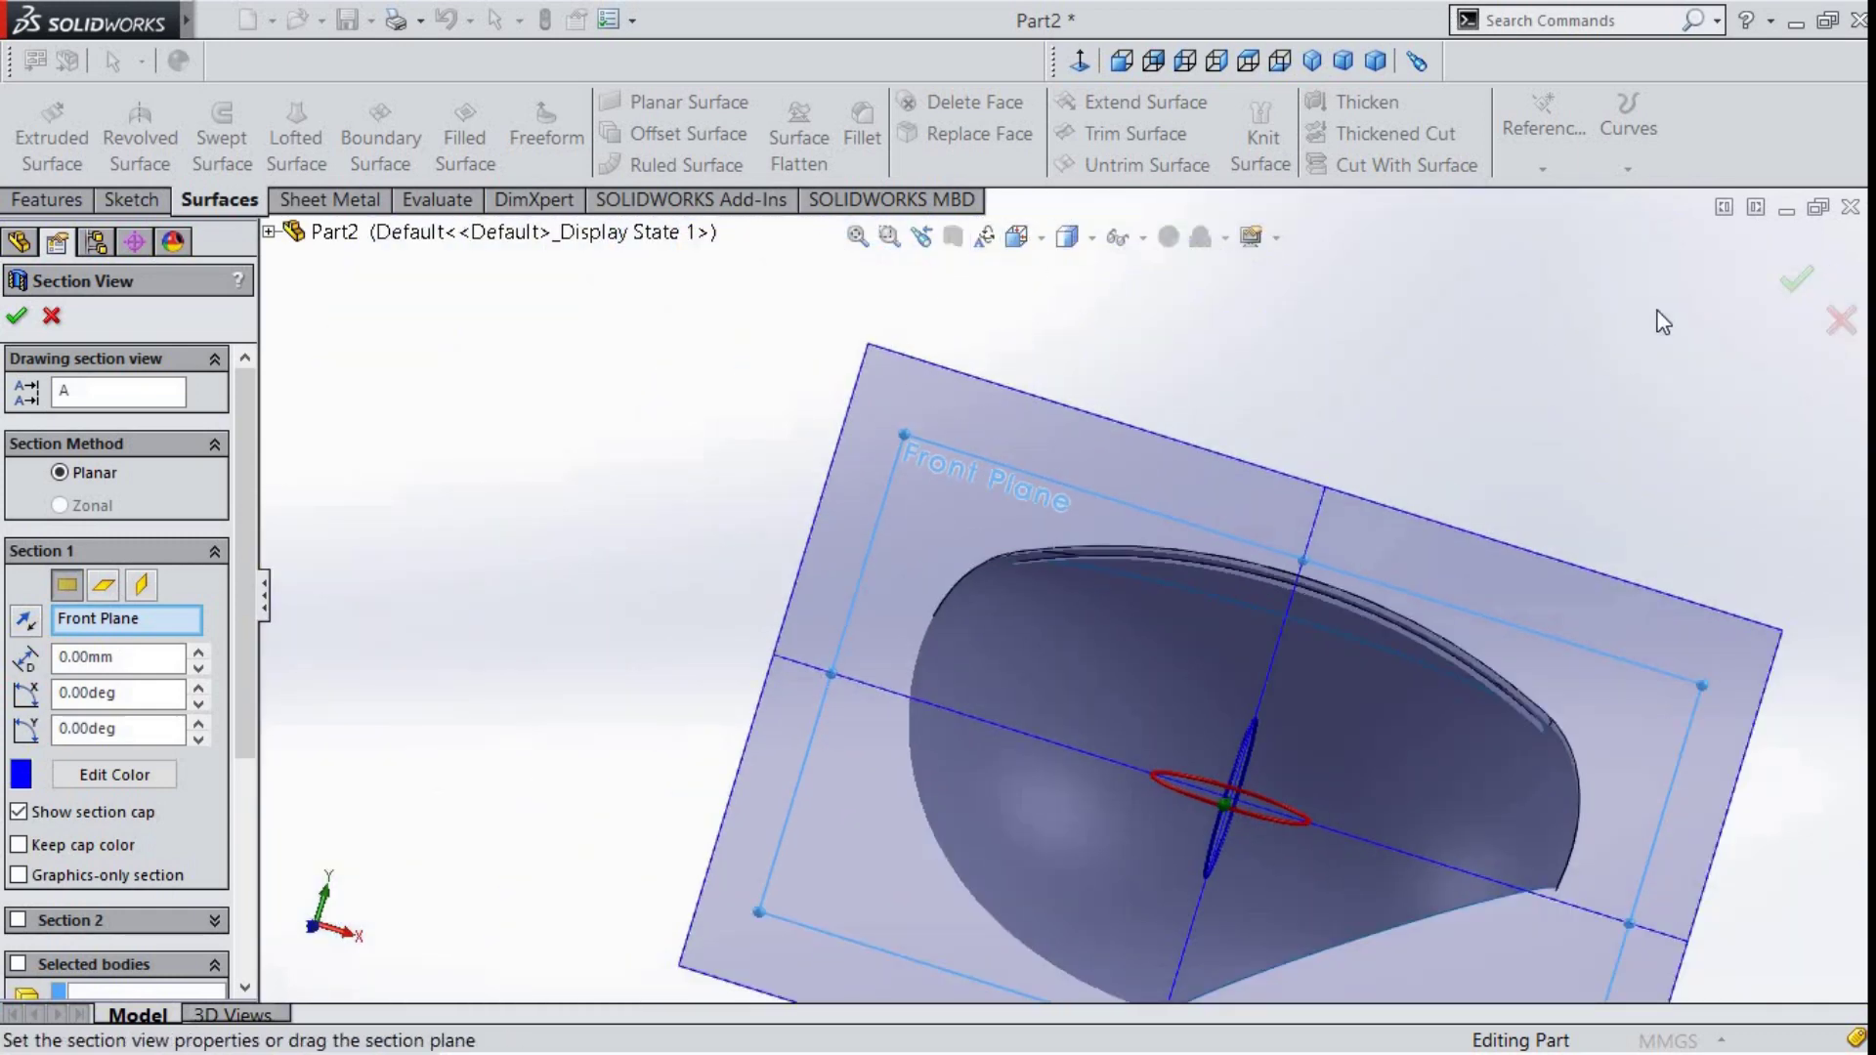
{"action": "left_click", "coordinate": [1841, 322]}
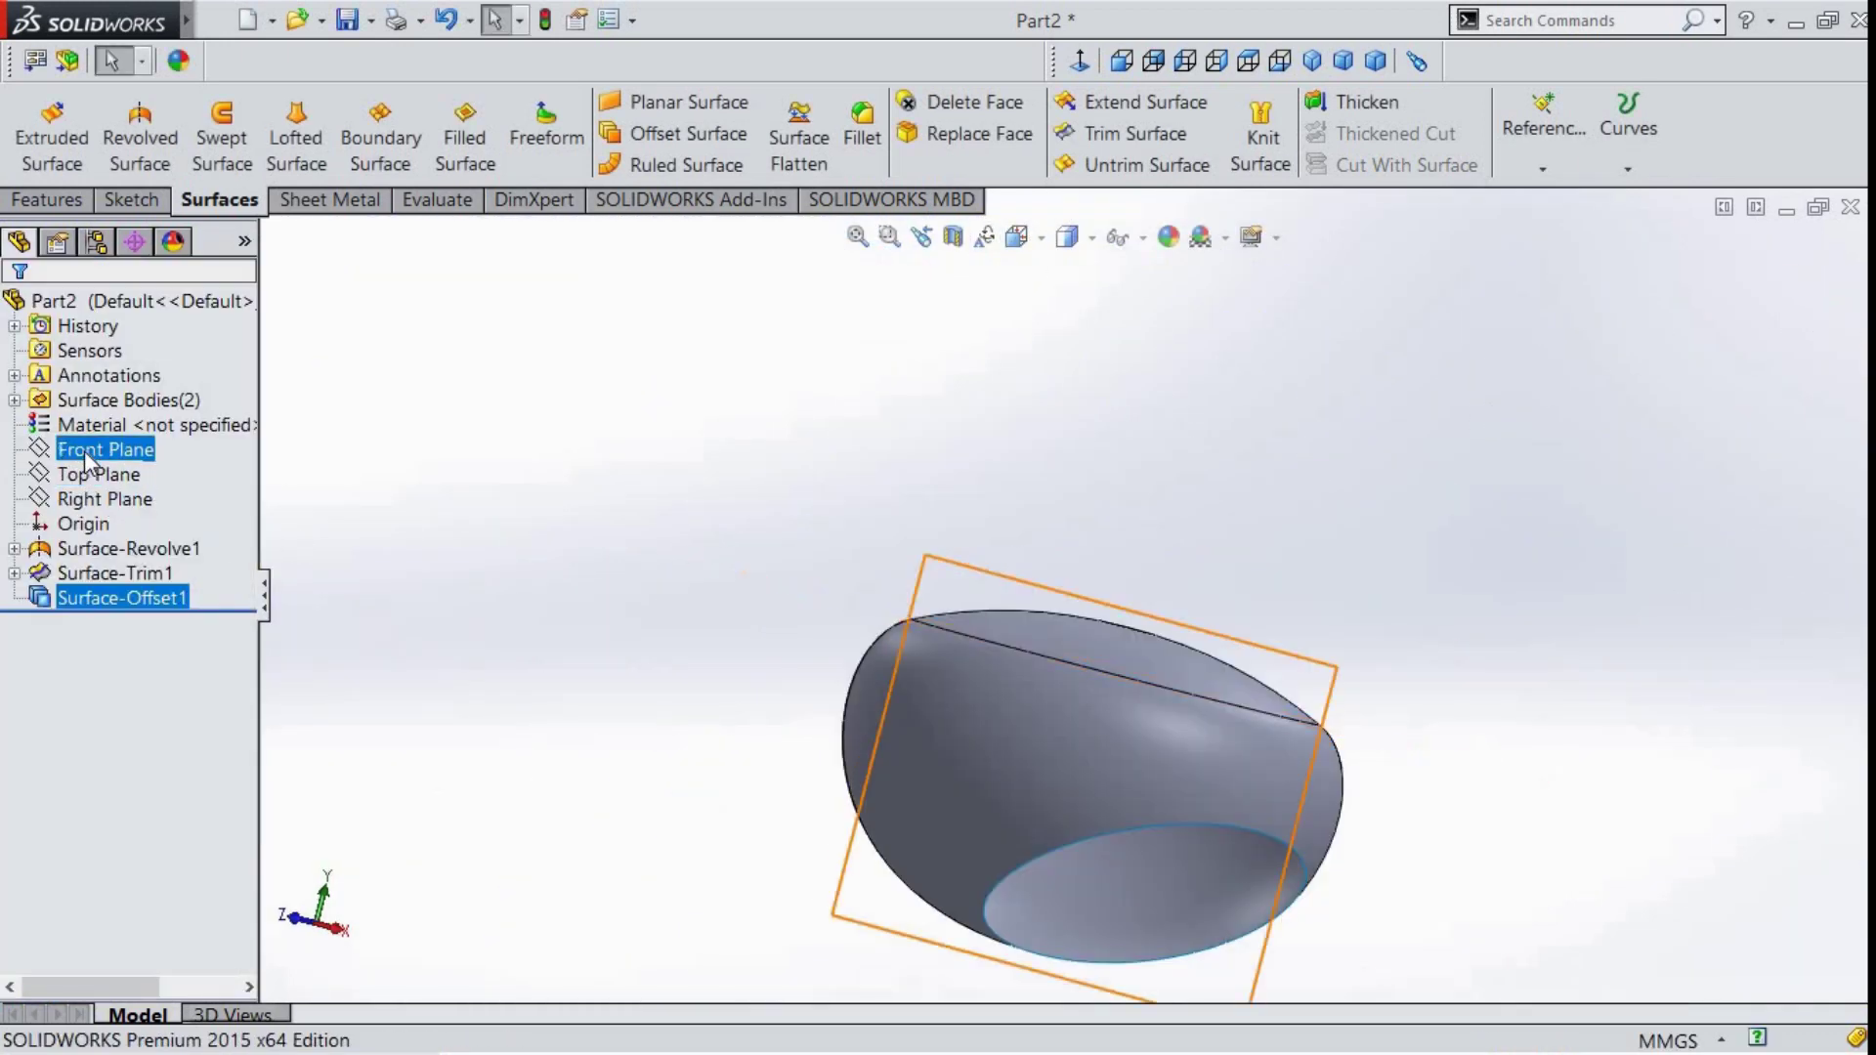
{"action": "left_click", "coordinate": [88, 449]}
{"action": "right_click", "coordinate": [114, 449]}
- Start a Front Plane sketch and draw a horizontal line rightward from the dome's bottom point
{"action": "left_click", "coordinate": [136, 411]}
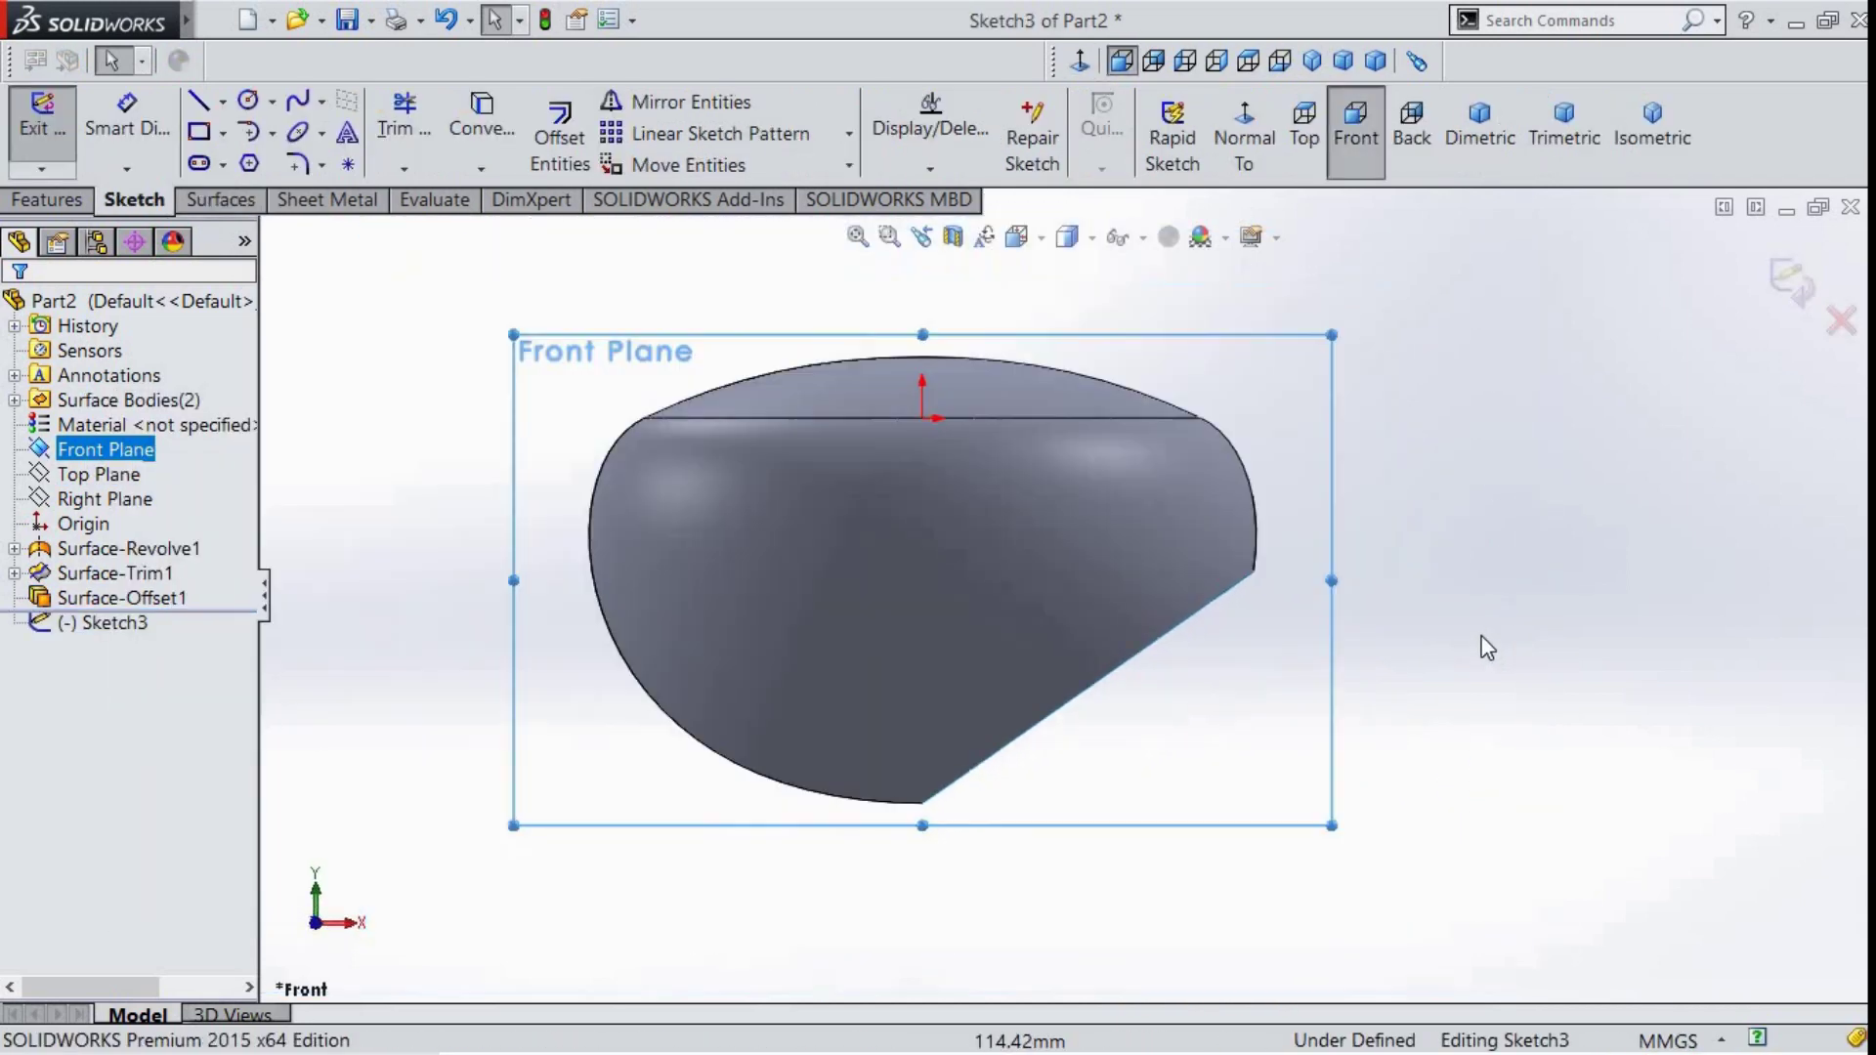
{"action": "key", "text": "l"}
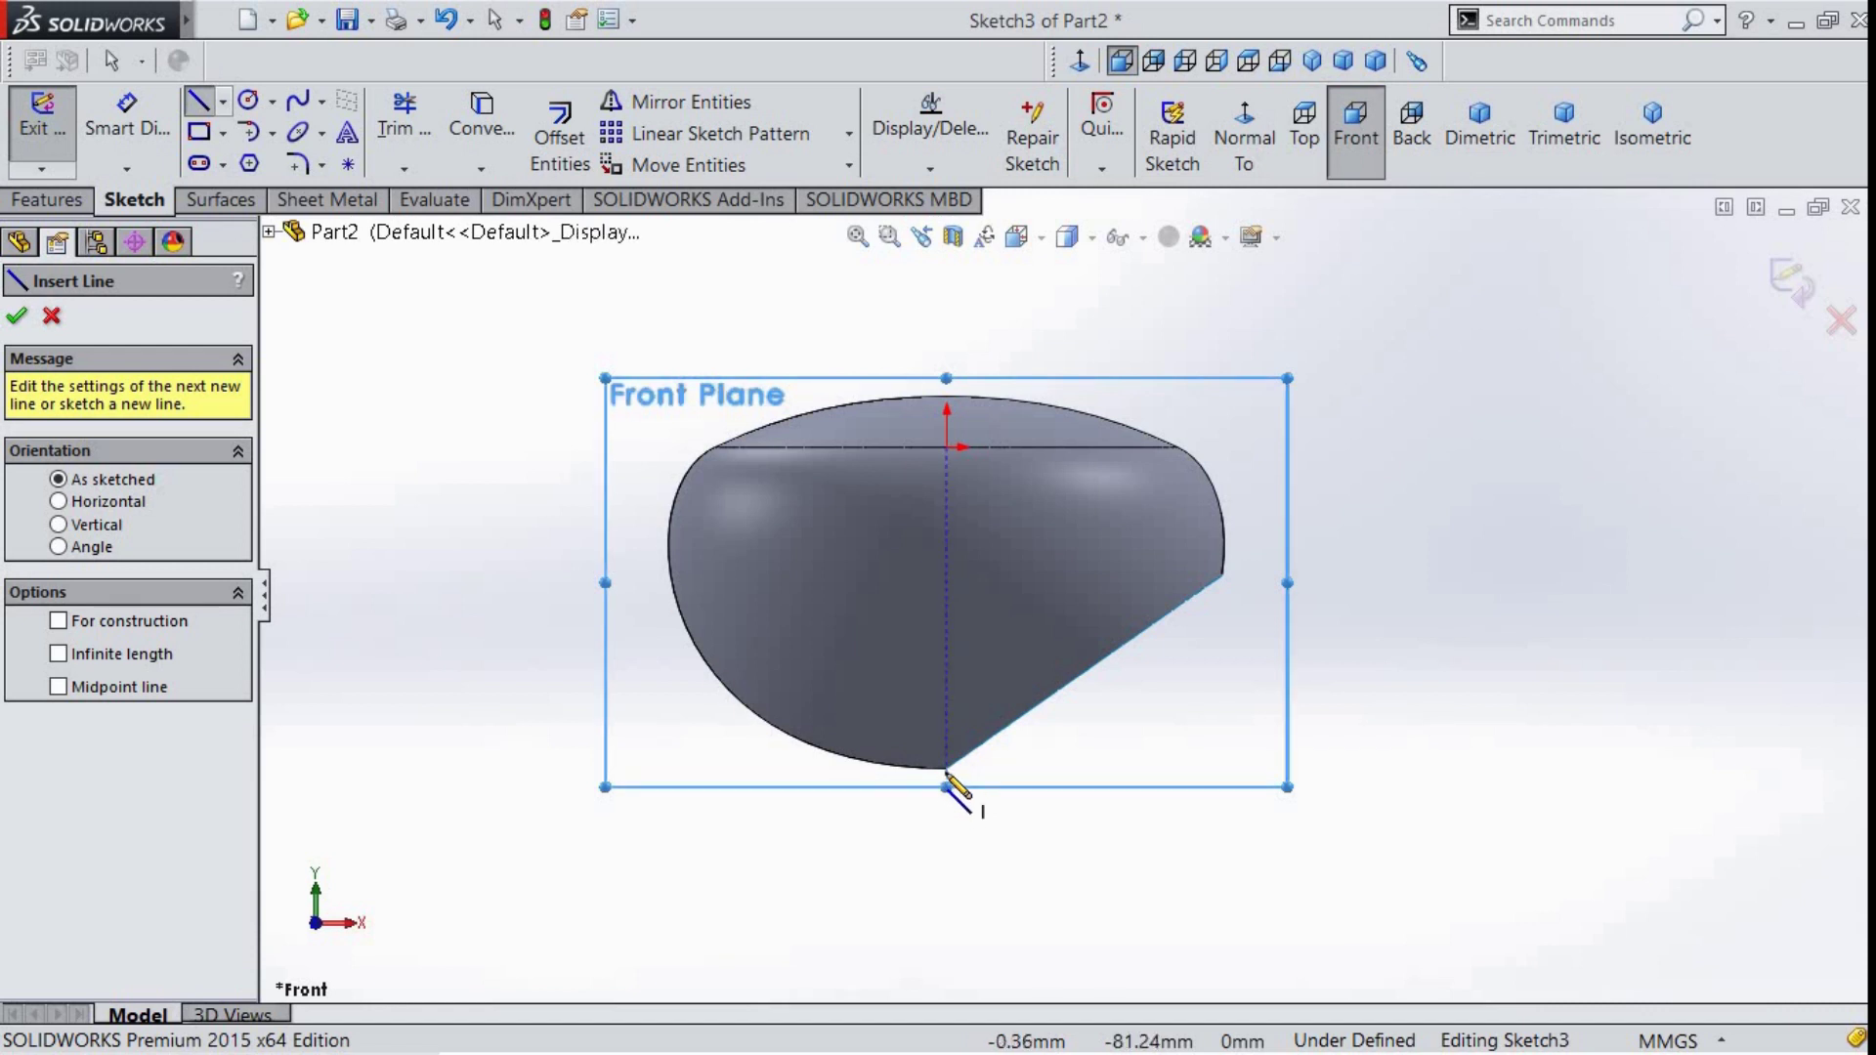
{"action": "scroll", "coordinate": [946, 770], "scroll_direction": "down", "scroll_amount": 2}
{"action": "scroll", "coordinate": [964, 750], "scroll_direction": "down", "scroll_amount": 2}
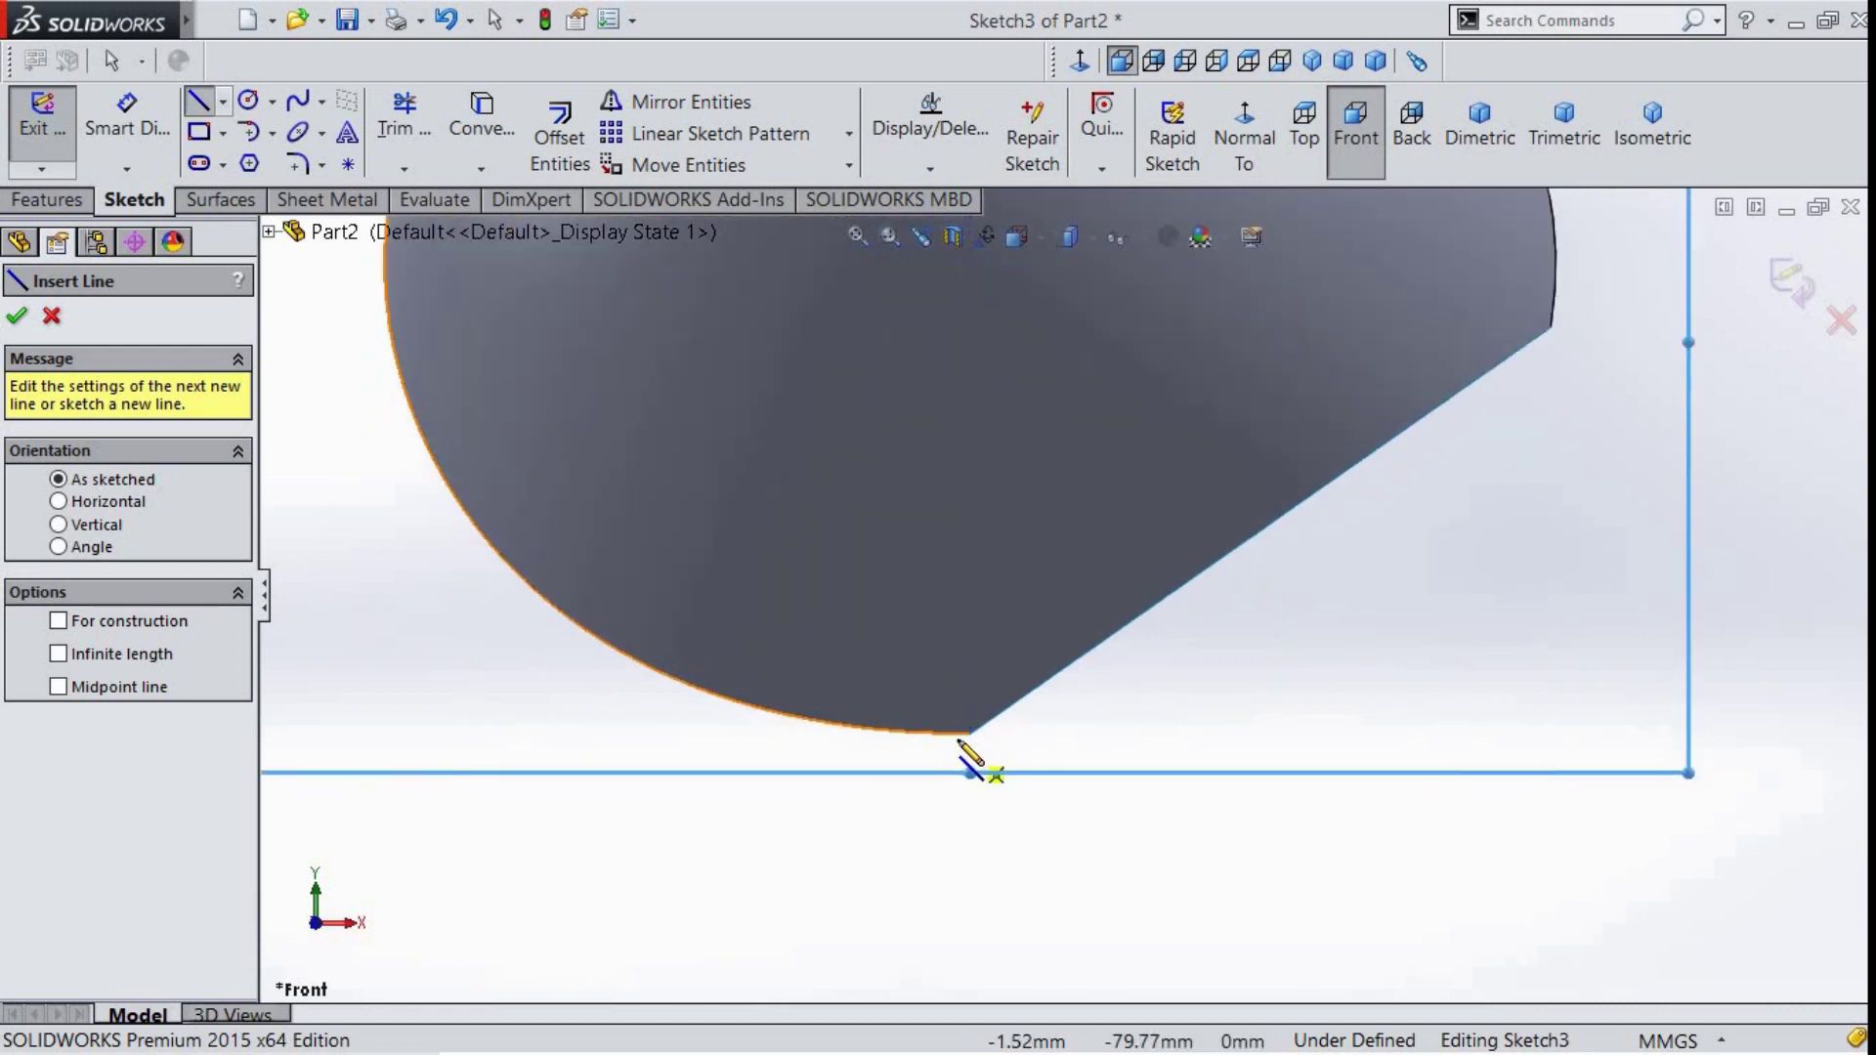
{"action": "scroll", "coordinate": [977, 751], "scroll_direction": "down", "scroll_amount": 3}
{"action": "scroll", "coordinate": [988, 705], "scroll_direction": "down", "scroll_amount": 4}
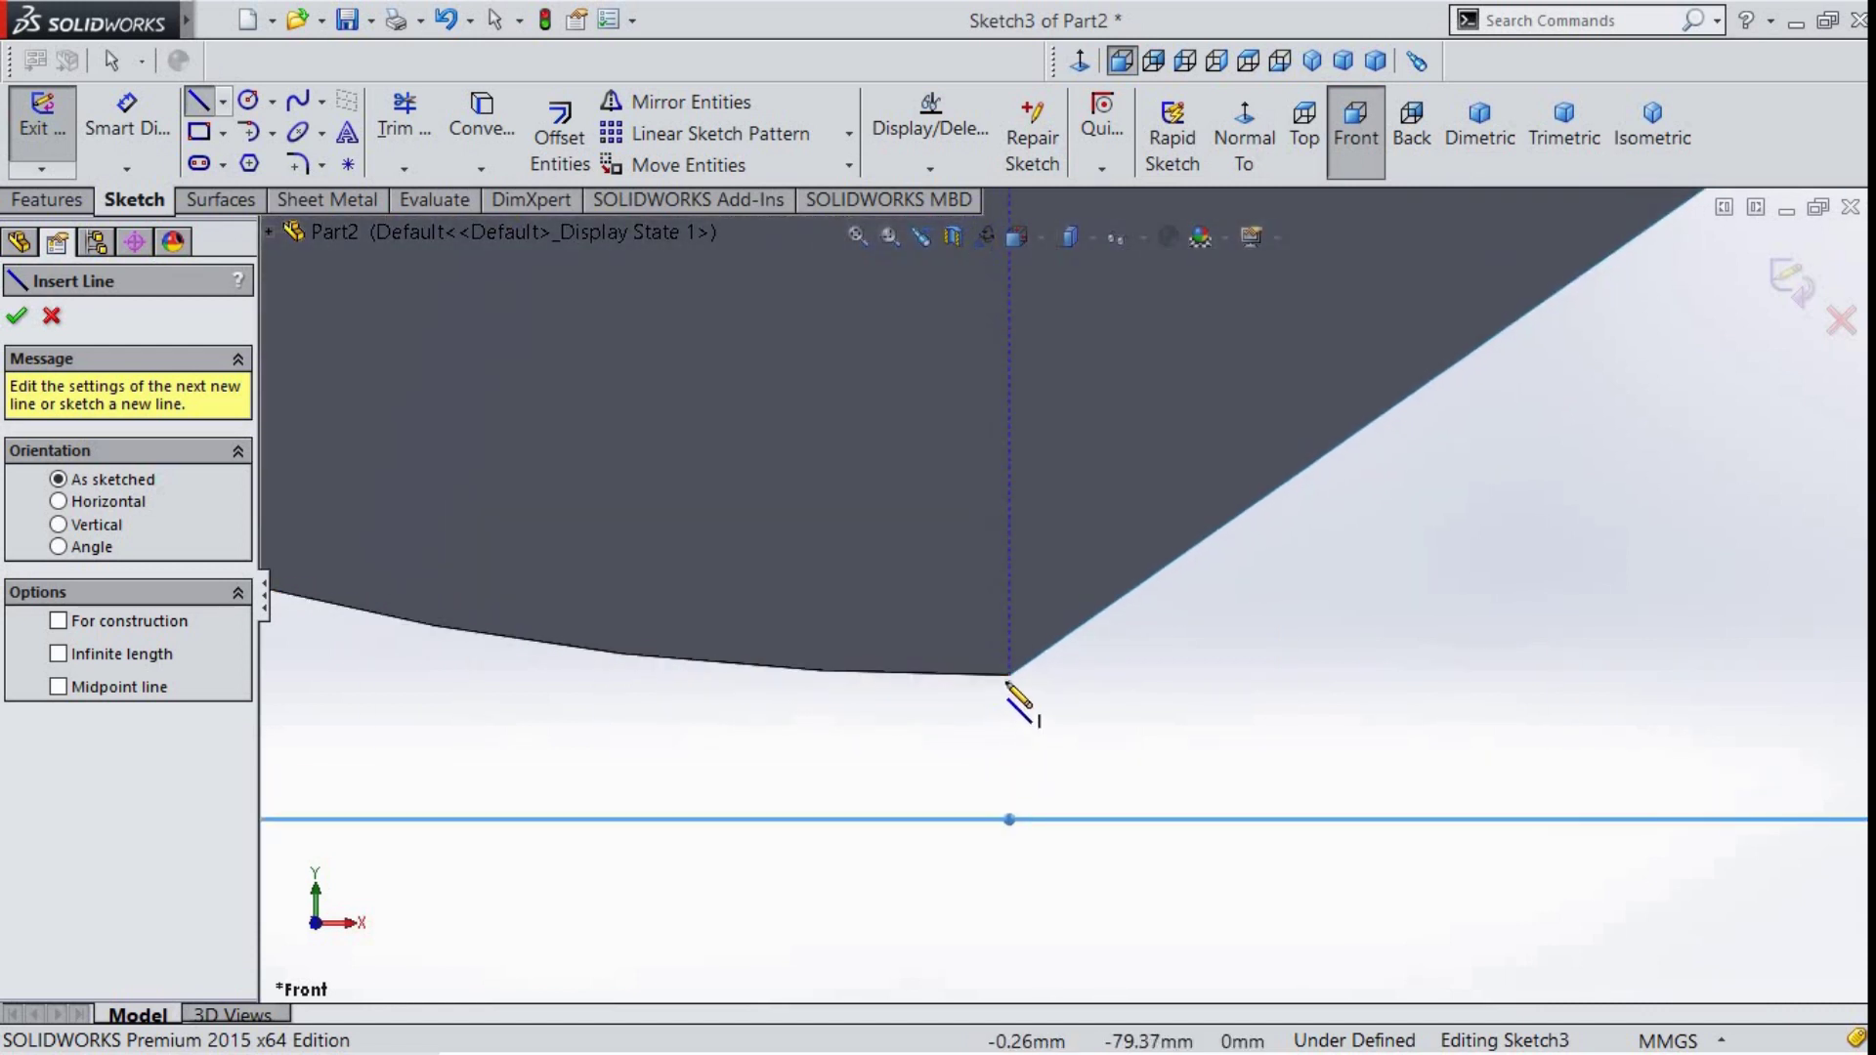
{"action": "left_click", "coordinate": [1009, 675]}
{"action": "scroll", "coordinate": [1111, 670], "scroll_direction": "up", "scroll_amount": 3}
{"action": "scroll", "coordinate": [1219, 533], "scroll_direction": "up", "scroll_amount": 3}
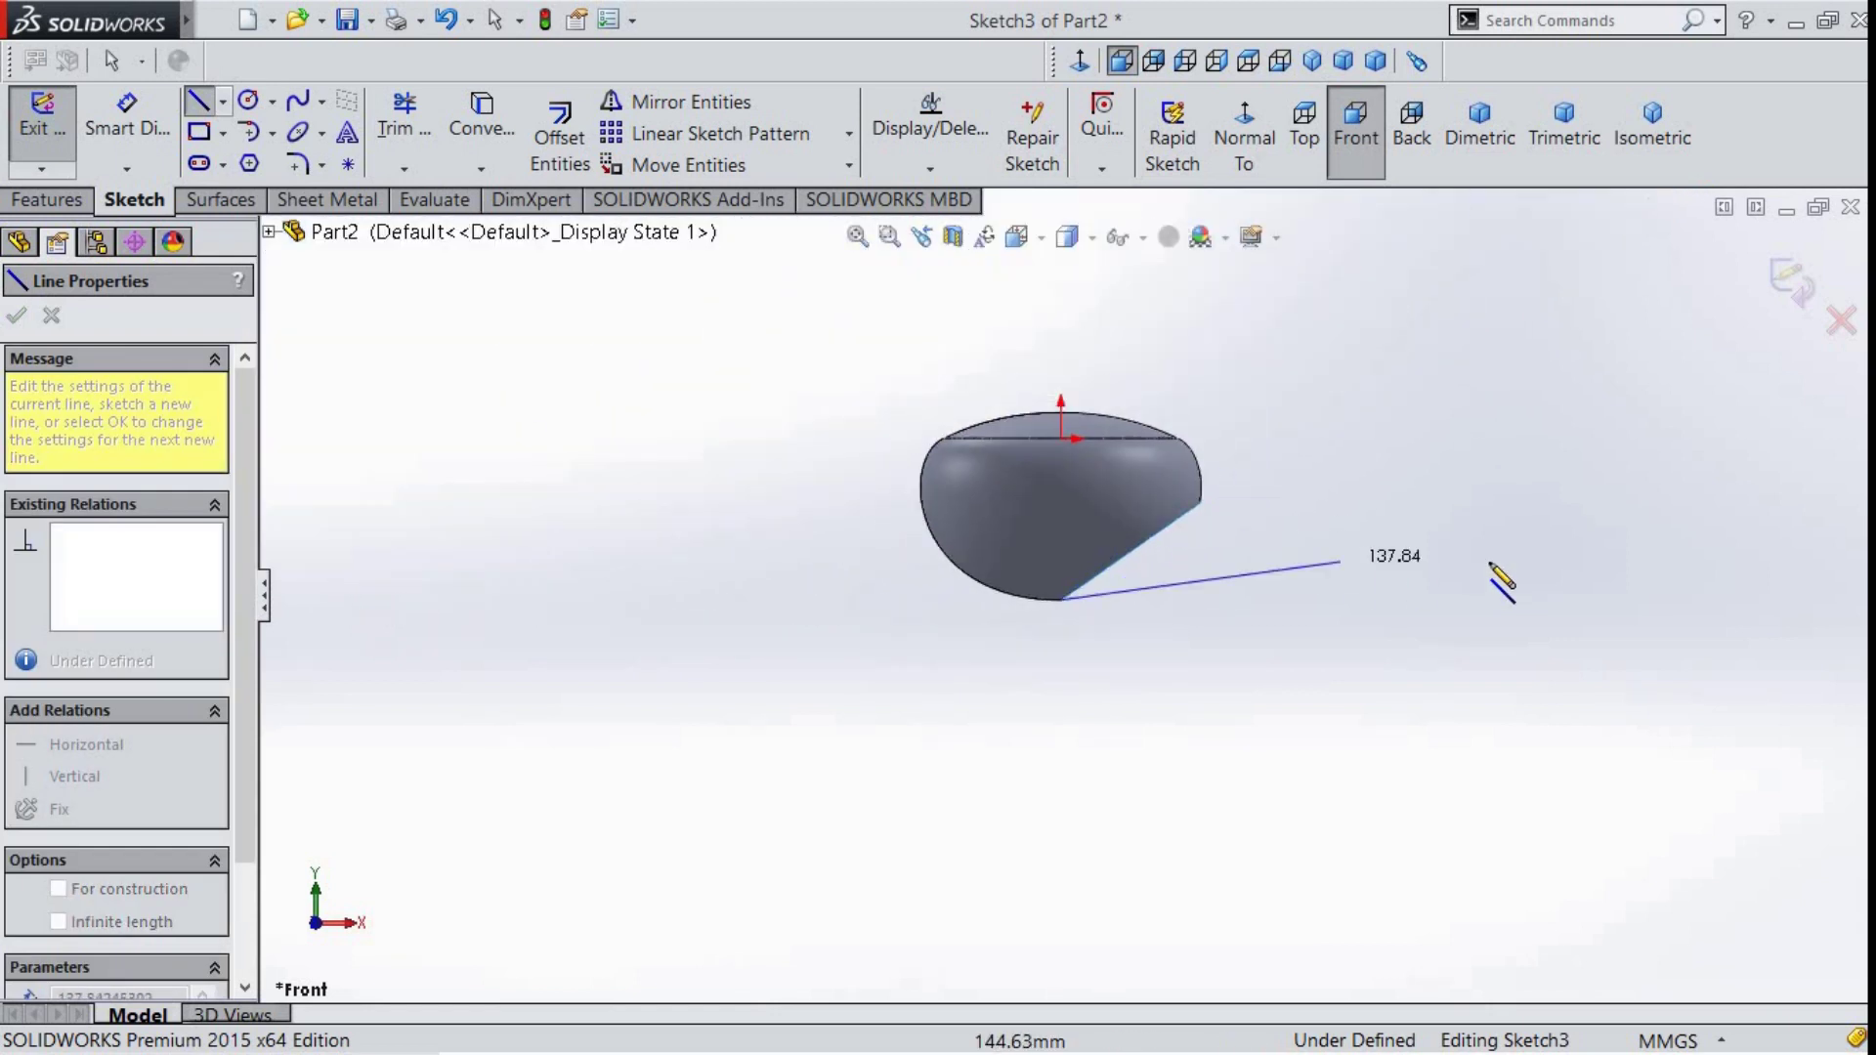
{"action": "left_click", "coordinate": [1635, 600]}
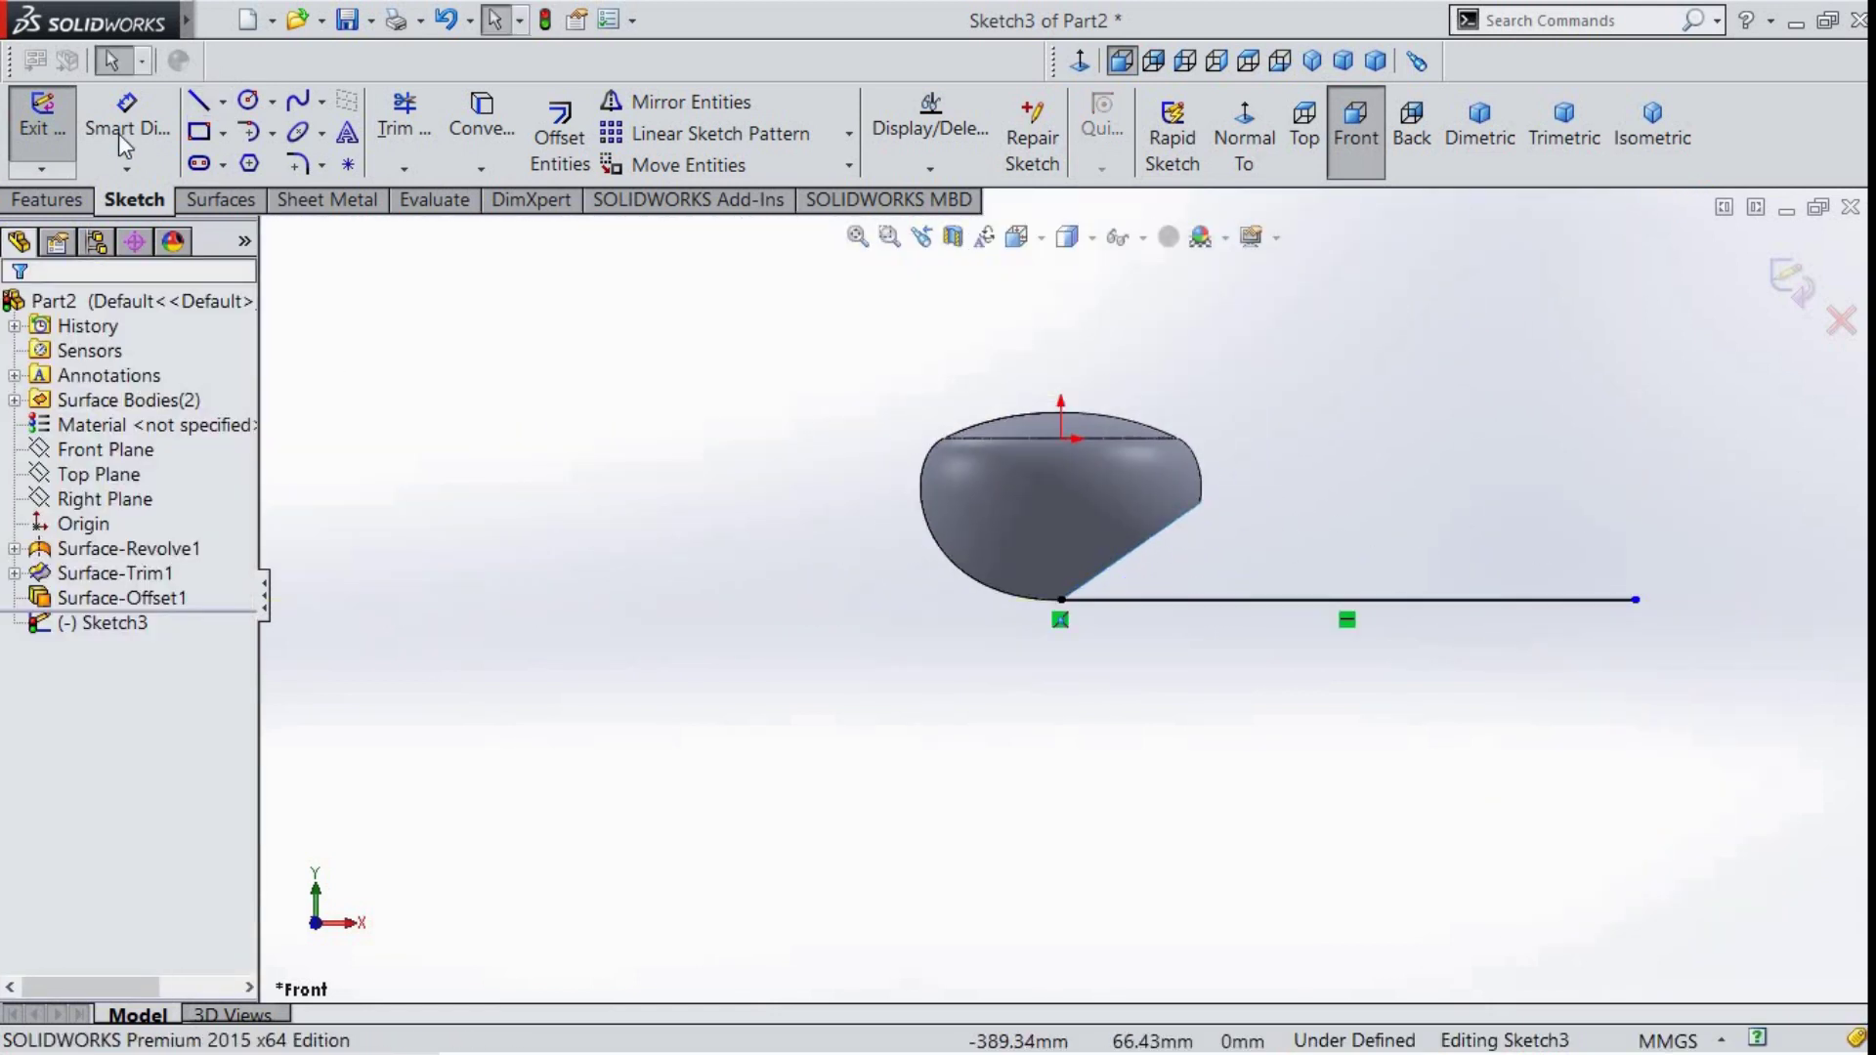
- Draw a second, upper horizontal line beside the dome
{"action": "left_click", "coordinate": [198, 101]}
{"action": "left_click", "coordinate": [1306, 491]}
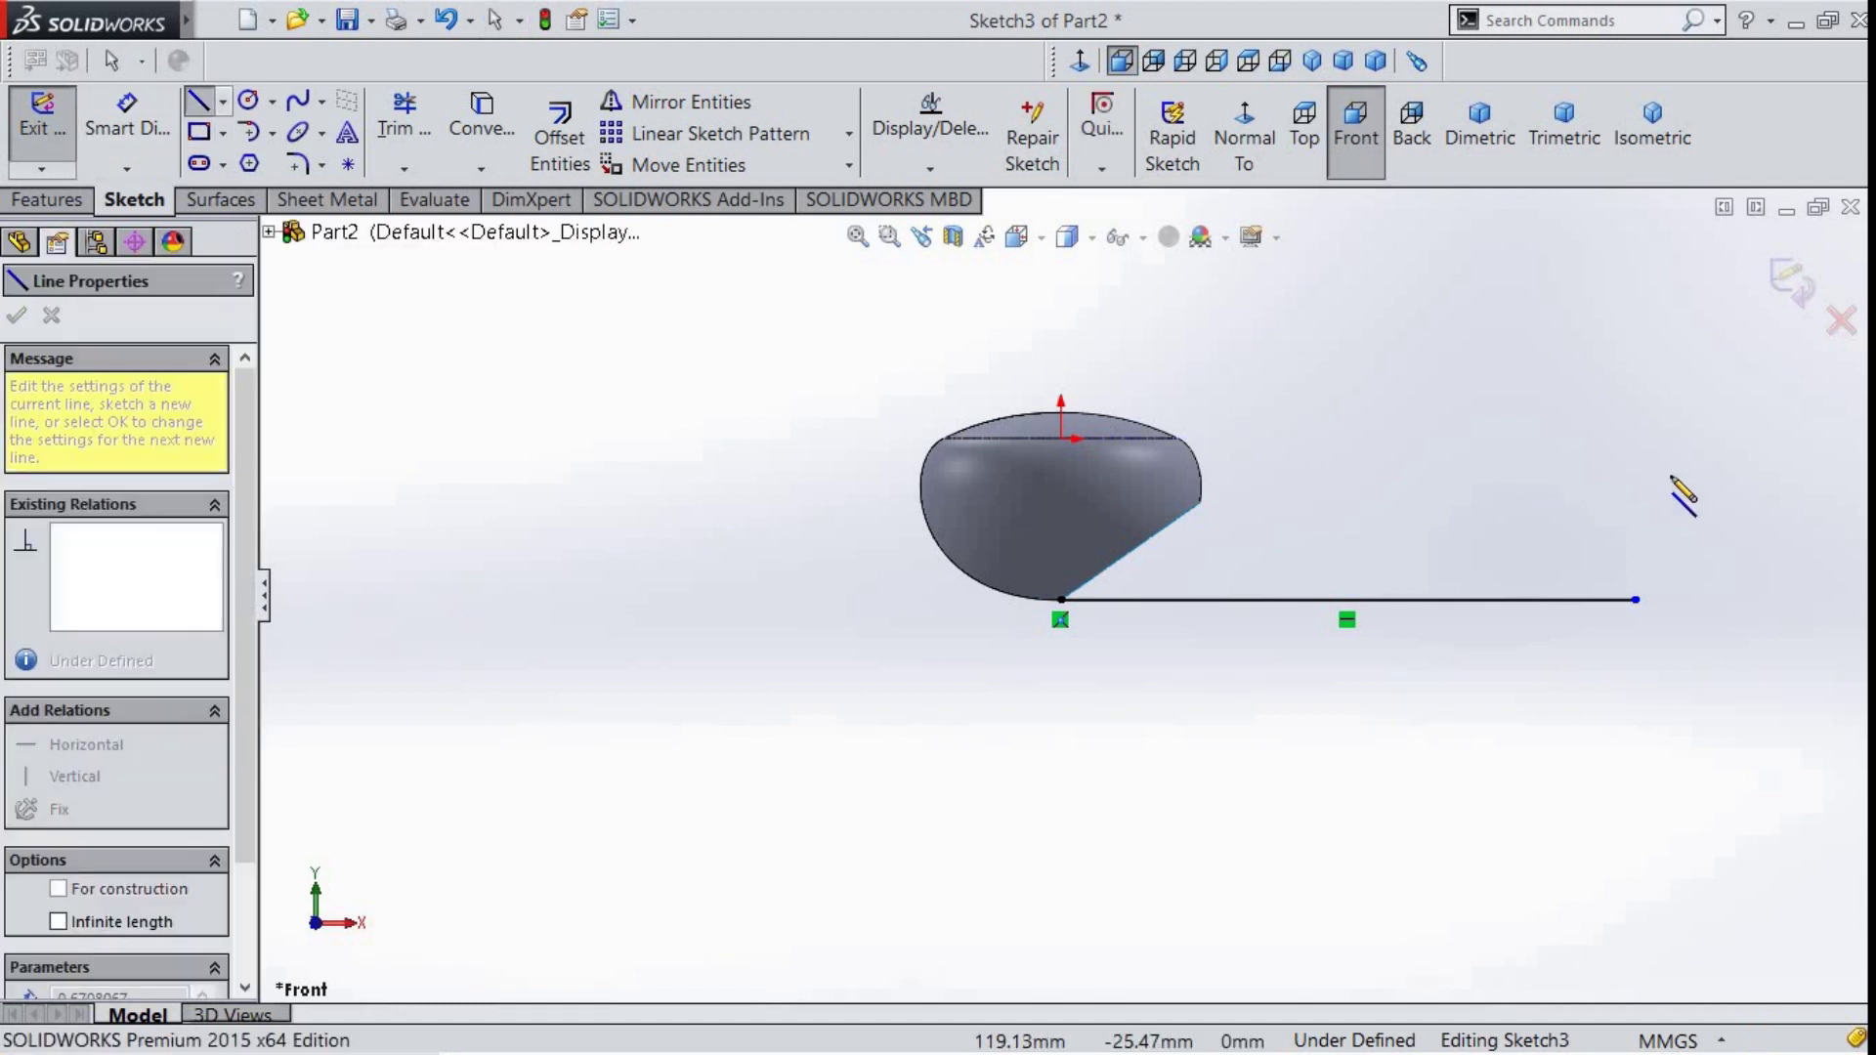
{"action": "left_click", "coordinate": [1644, 492]}
{"action": "right_click", "coordinate": [1575, 488]}
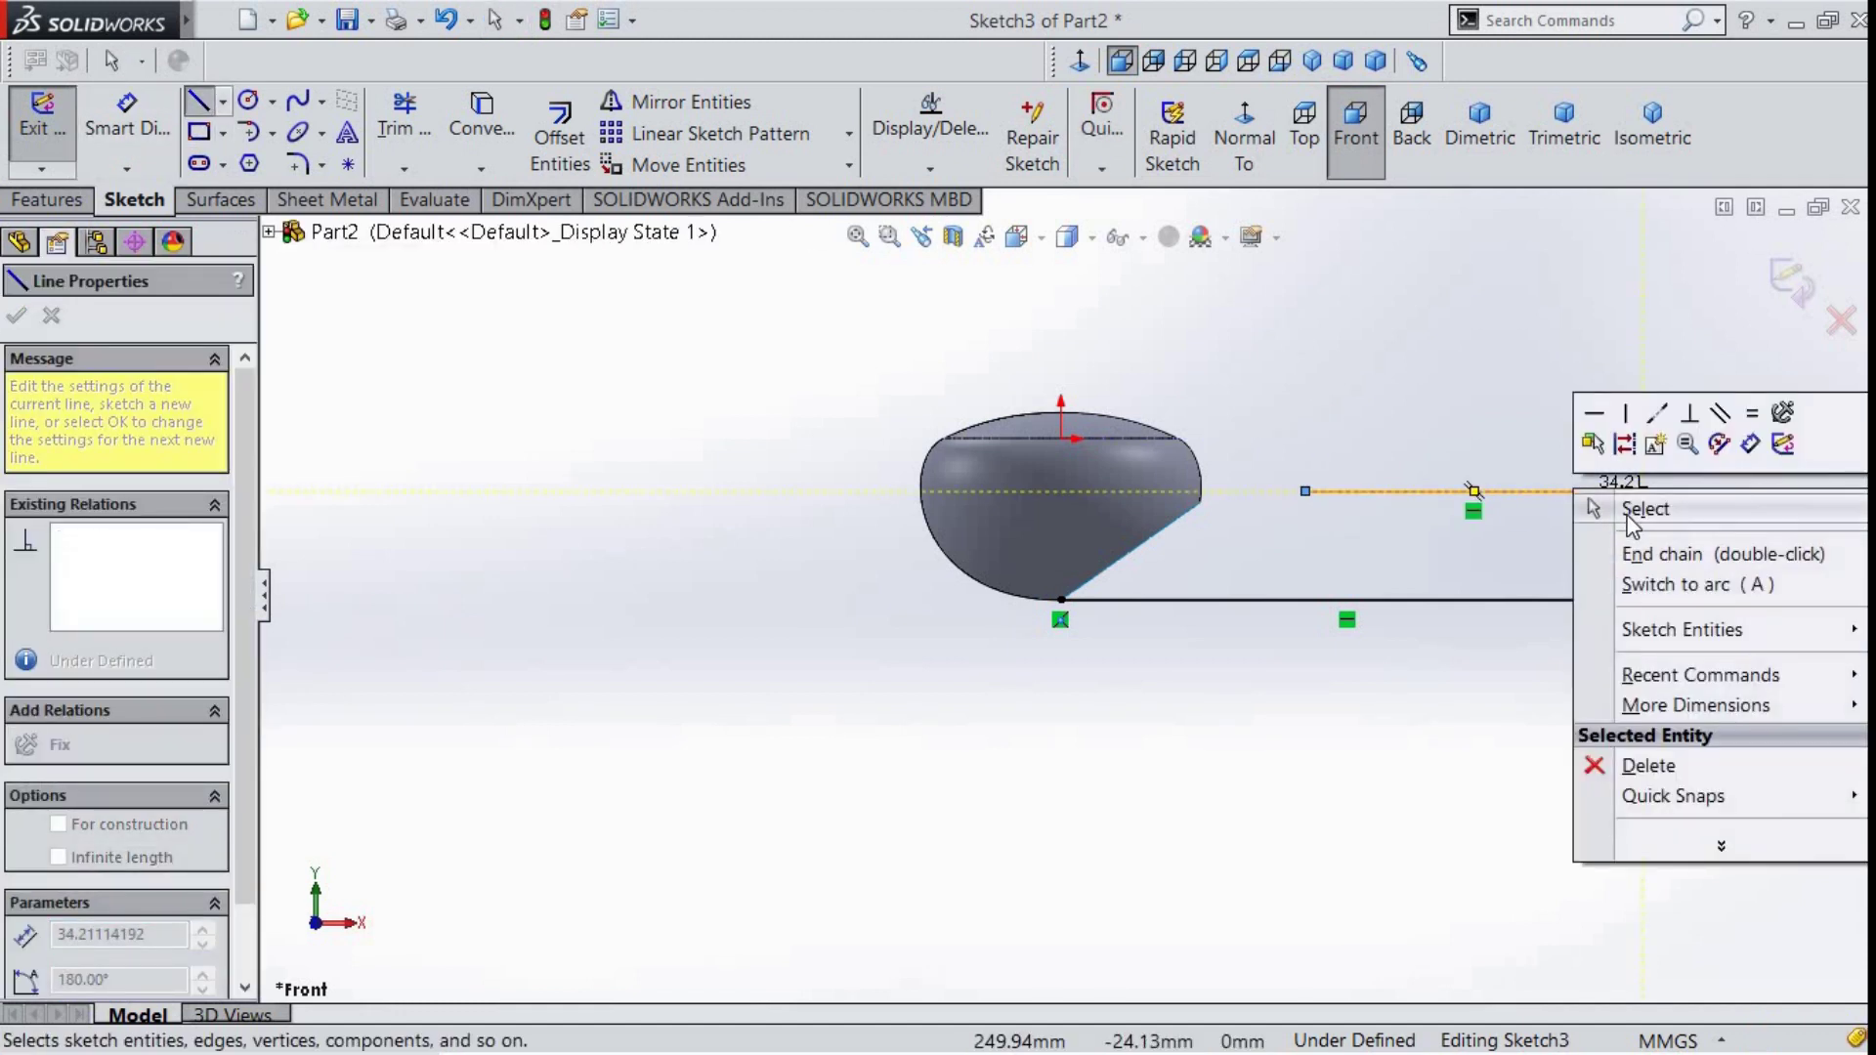
{"action": "left_click", "coordinate": [1652, 507]}
- Draw a third horizontal line partway between the top and bottom lines, ending at the right
{"action": "left_click", "coordinate": [198, 100]}
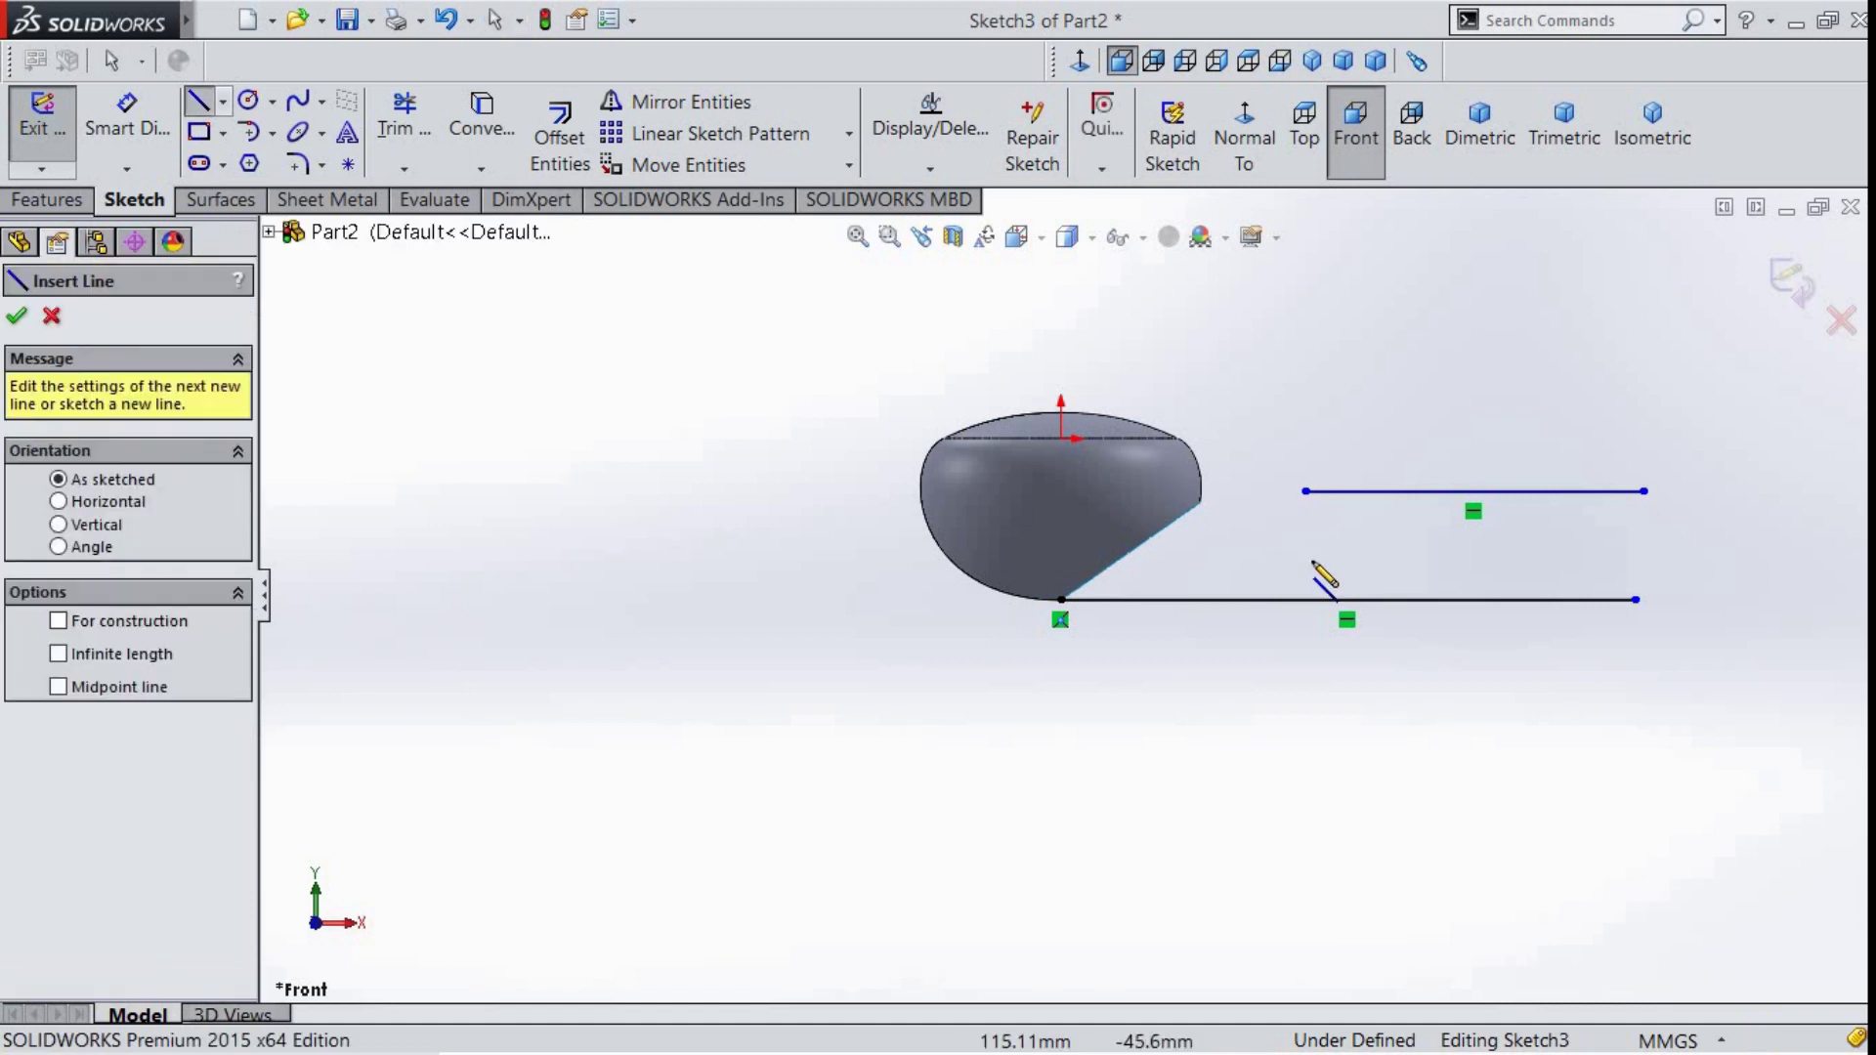
{"action": "left_click", "coordinate": [1306, 560]}
{"action": "left_click", "coordinate": [1645, 560]}
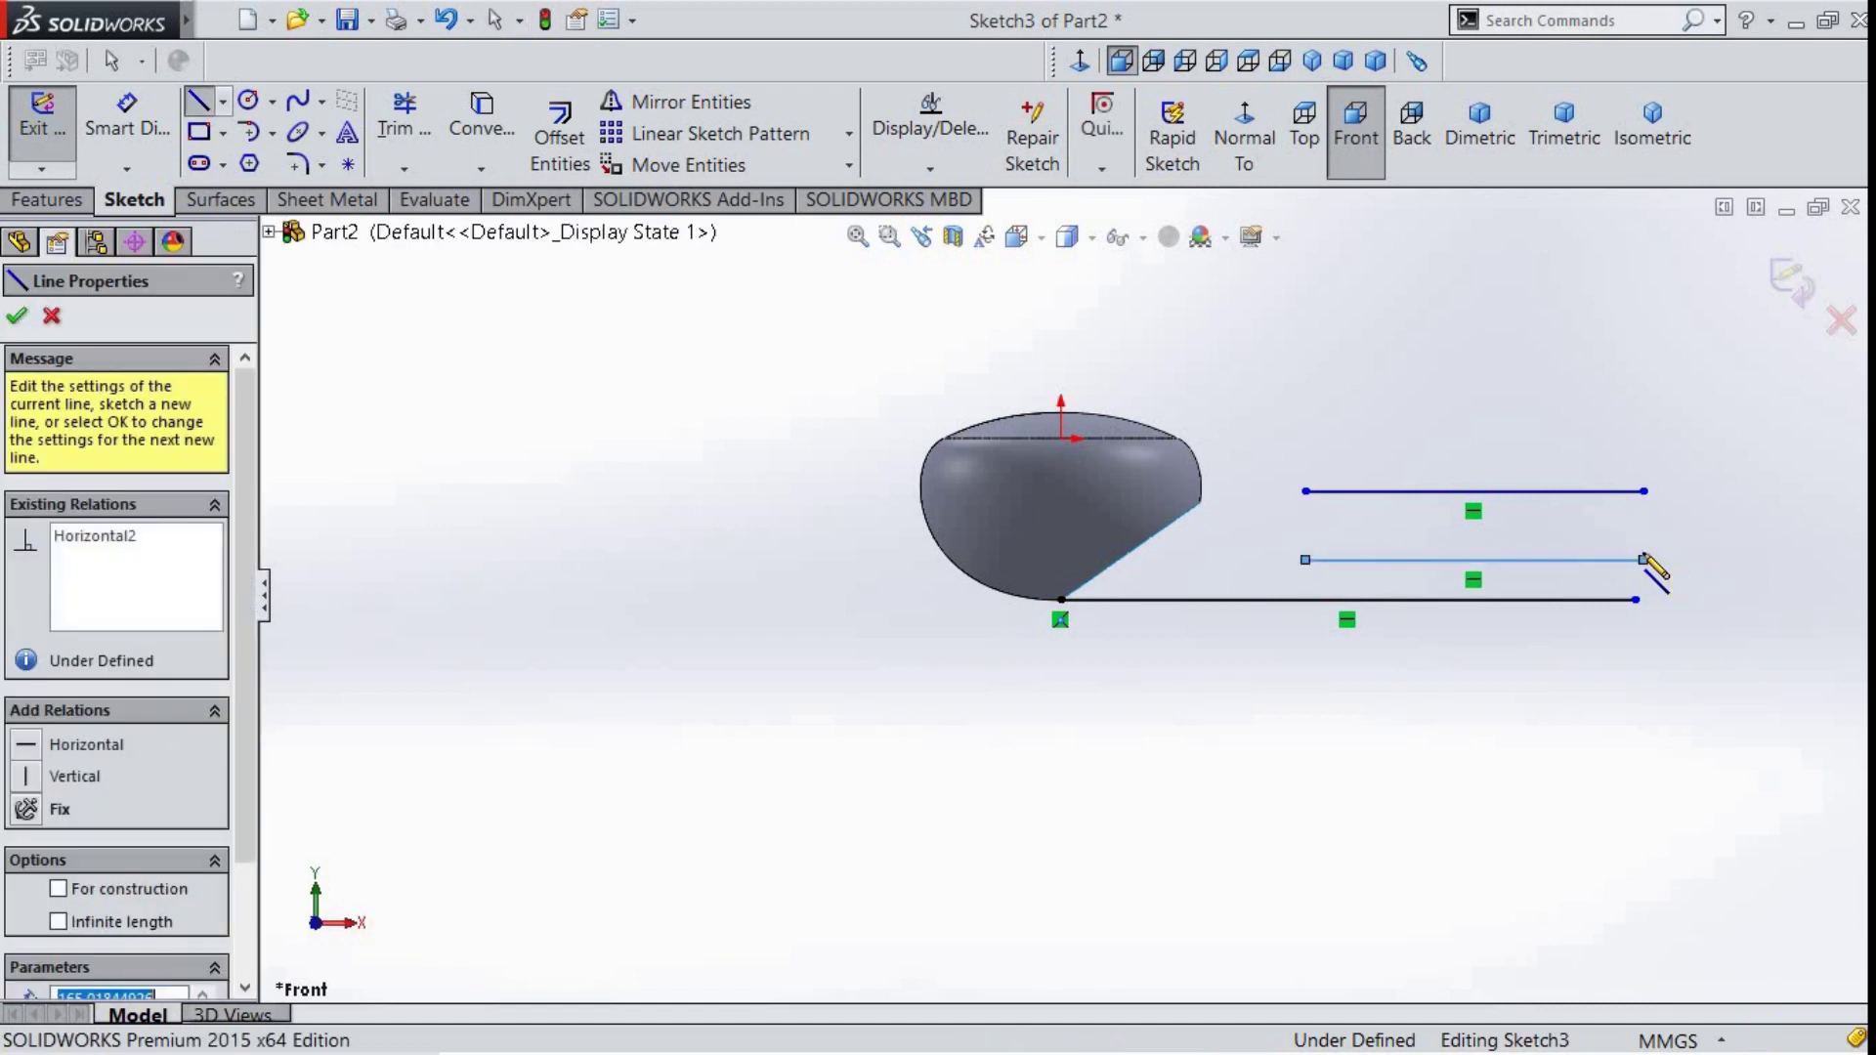
{"action": "right_click", "coordinate": [1552, 563]}
{"action": "left_click", "coordinate": [1563, 572]}
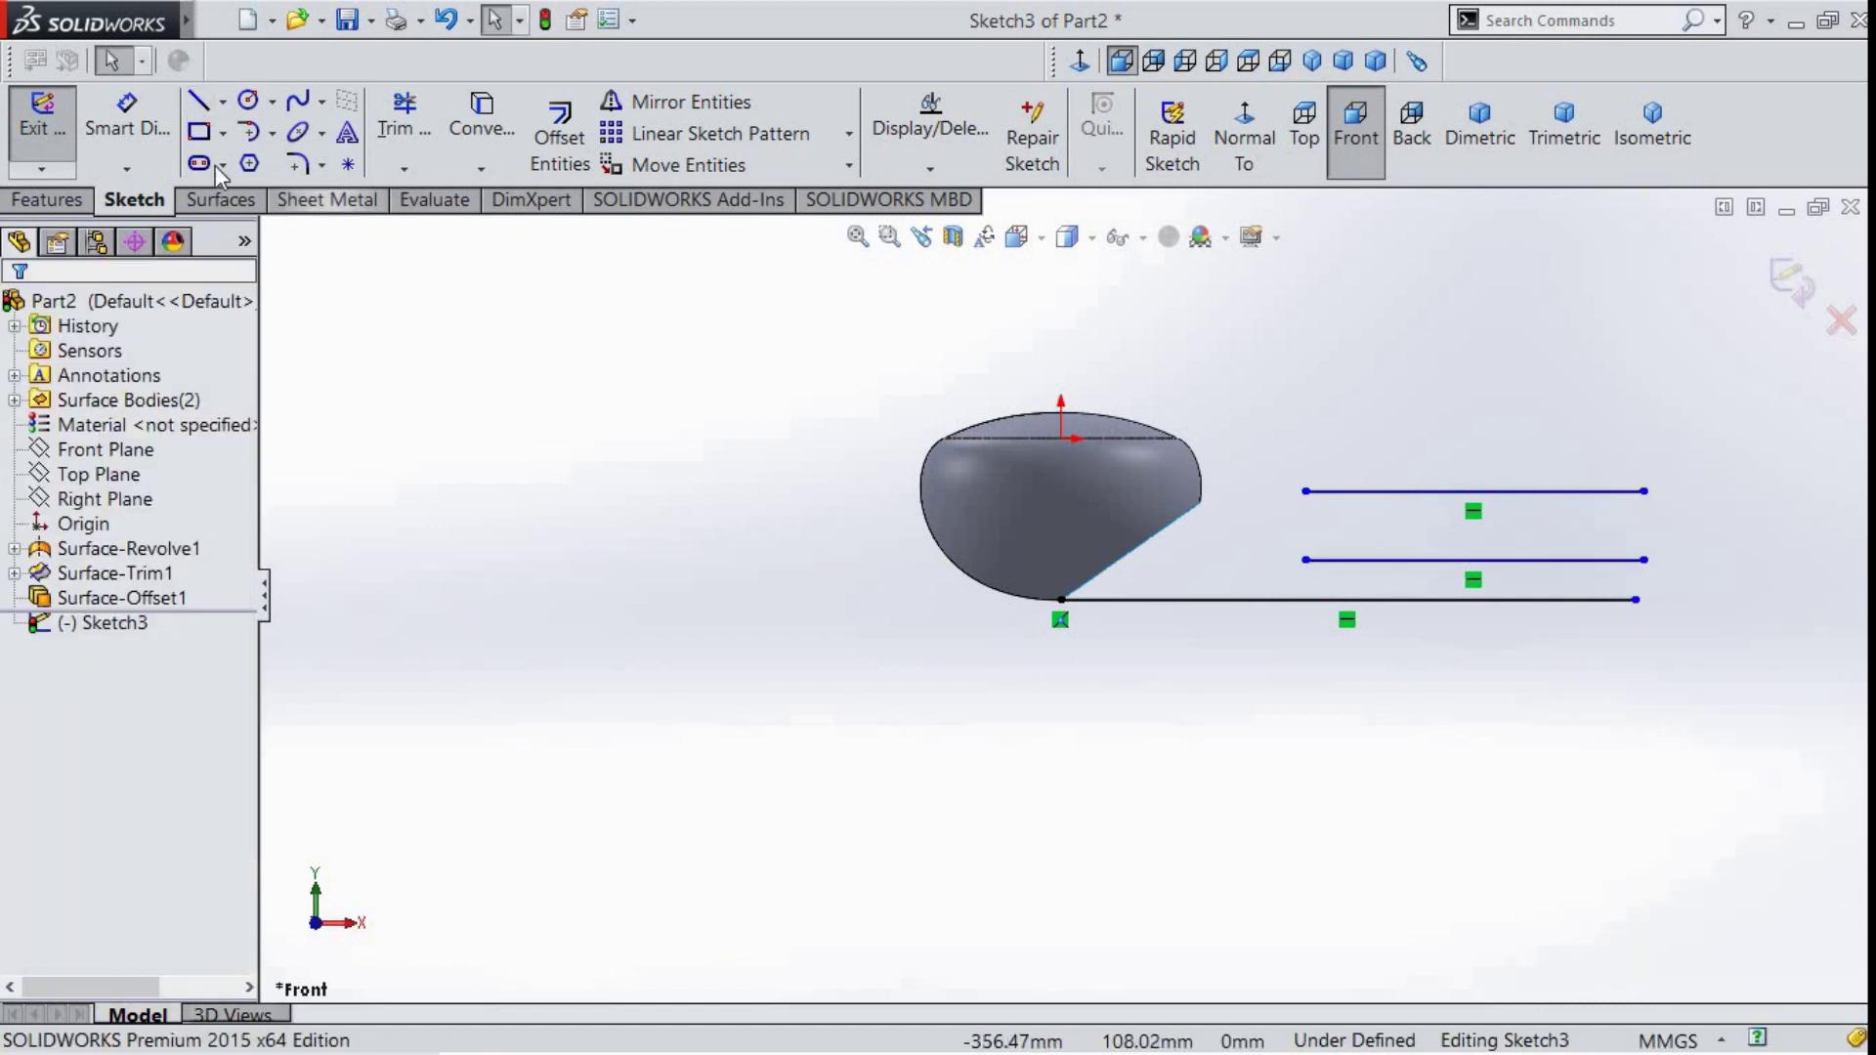
{"action": "left_click", "coordinate": [127, 115]}
- Dimension the bottom line 230 and the top line 115, undoing an accidental endpoint drag
{"action": "left_click", "coordinate": [1334, 599]}
{"action": "left_click", "coordinate": [1324, 745]}
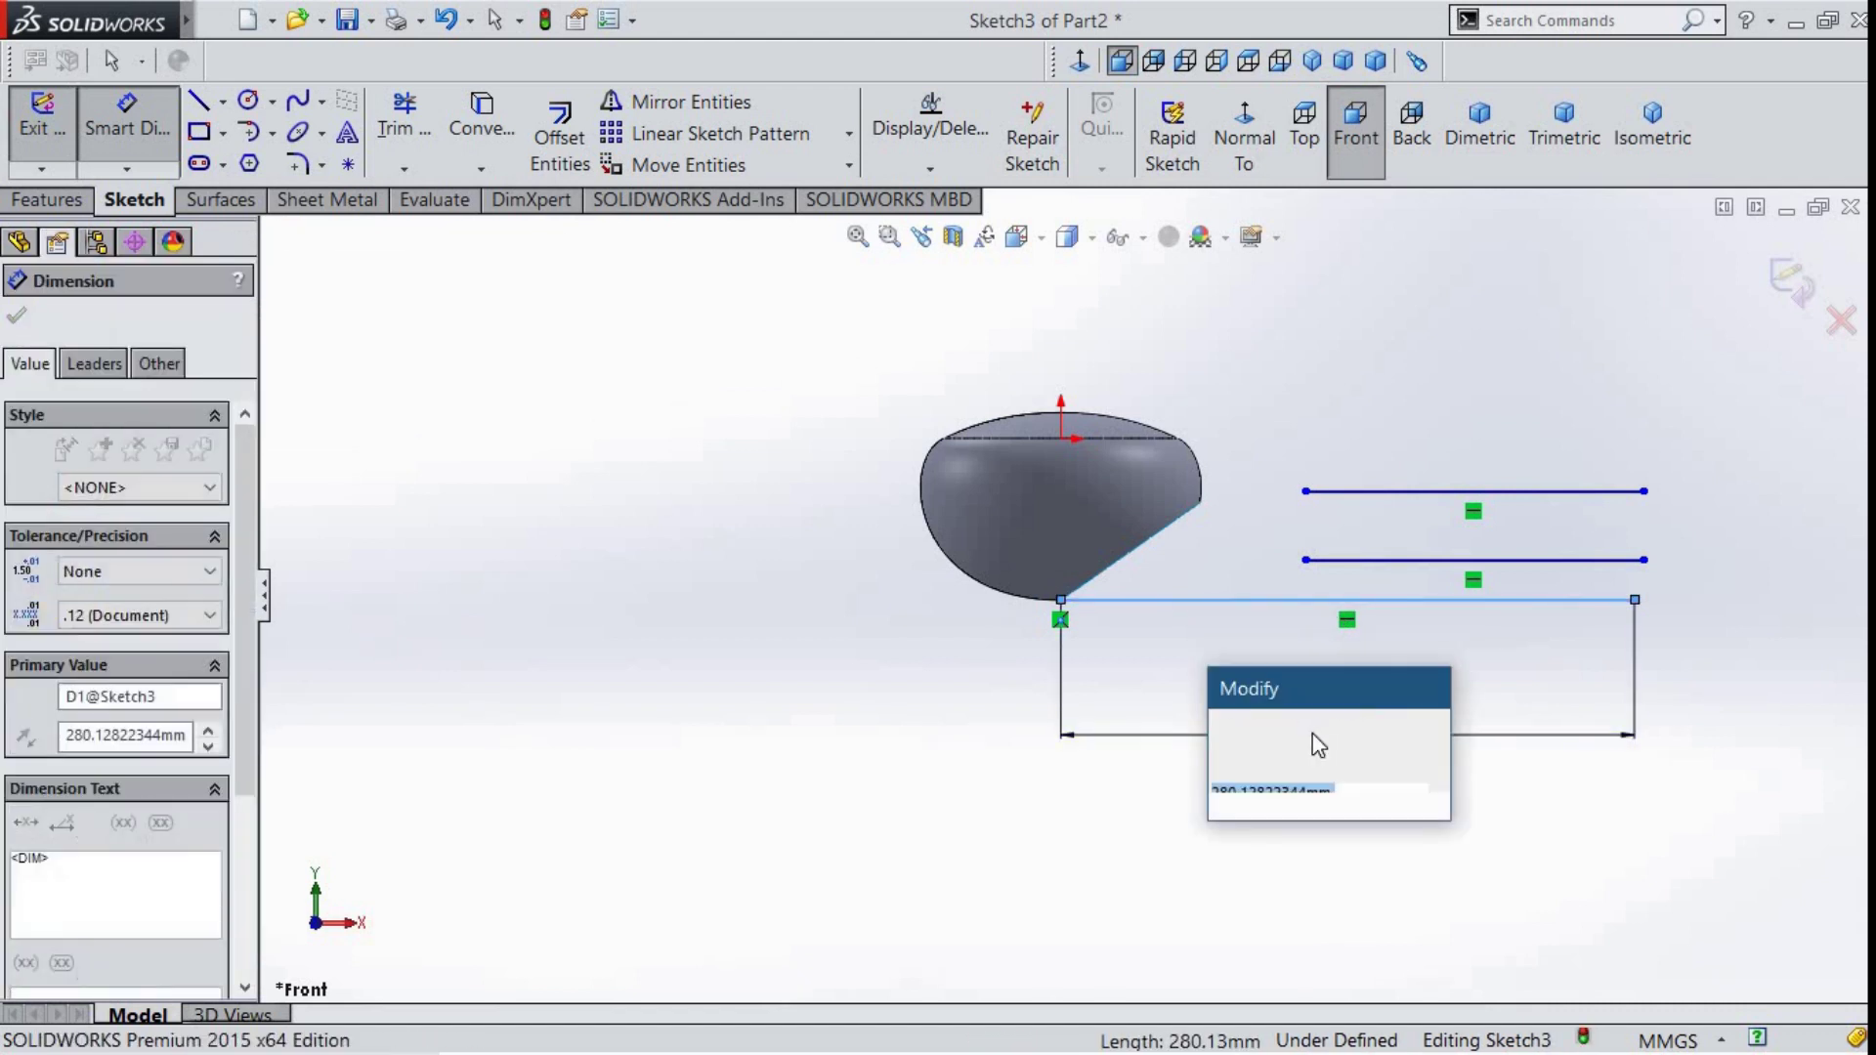
{"action": "type", "text": "230"}
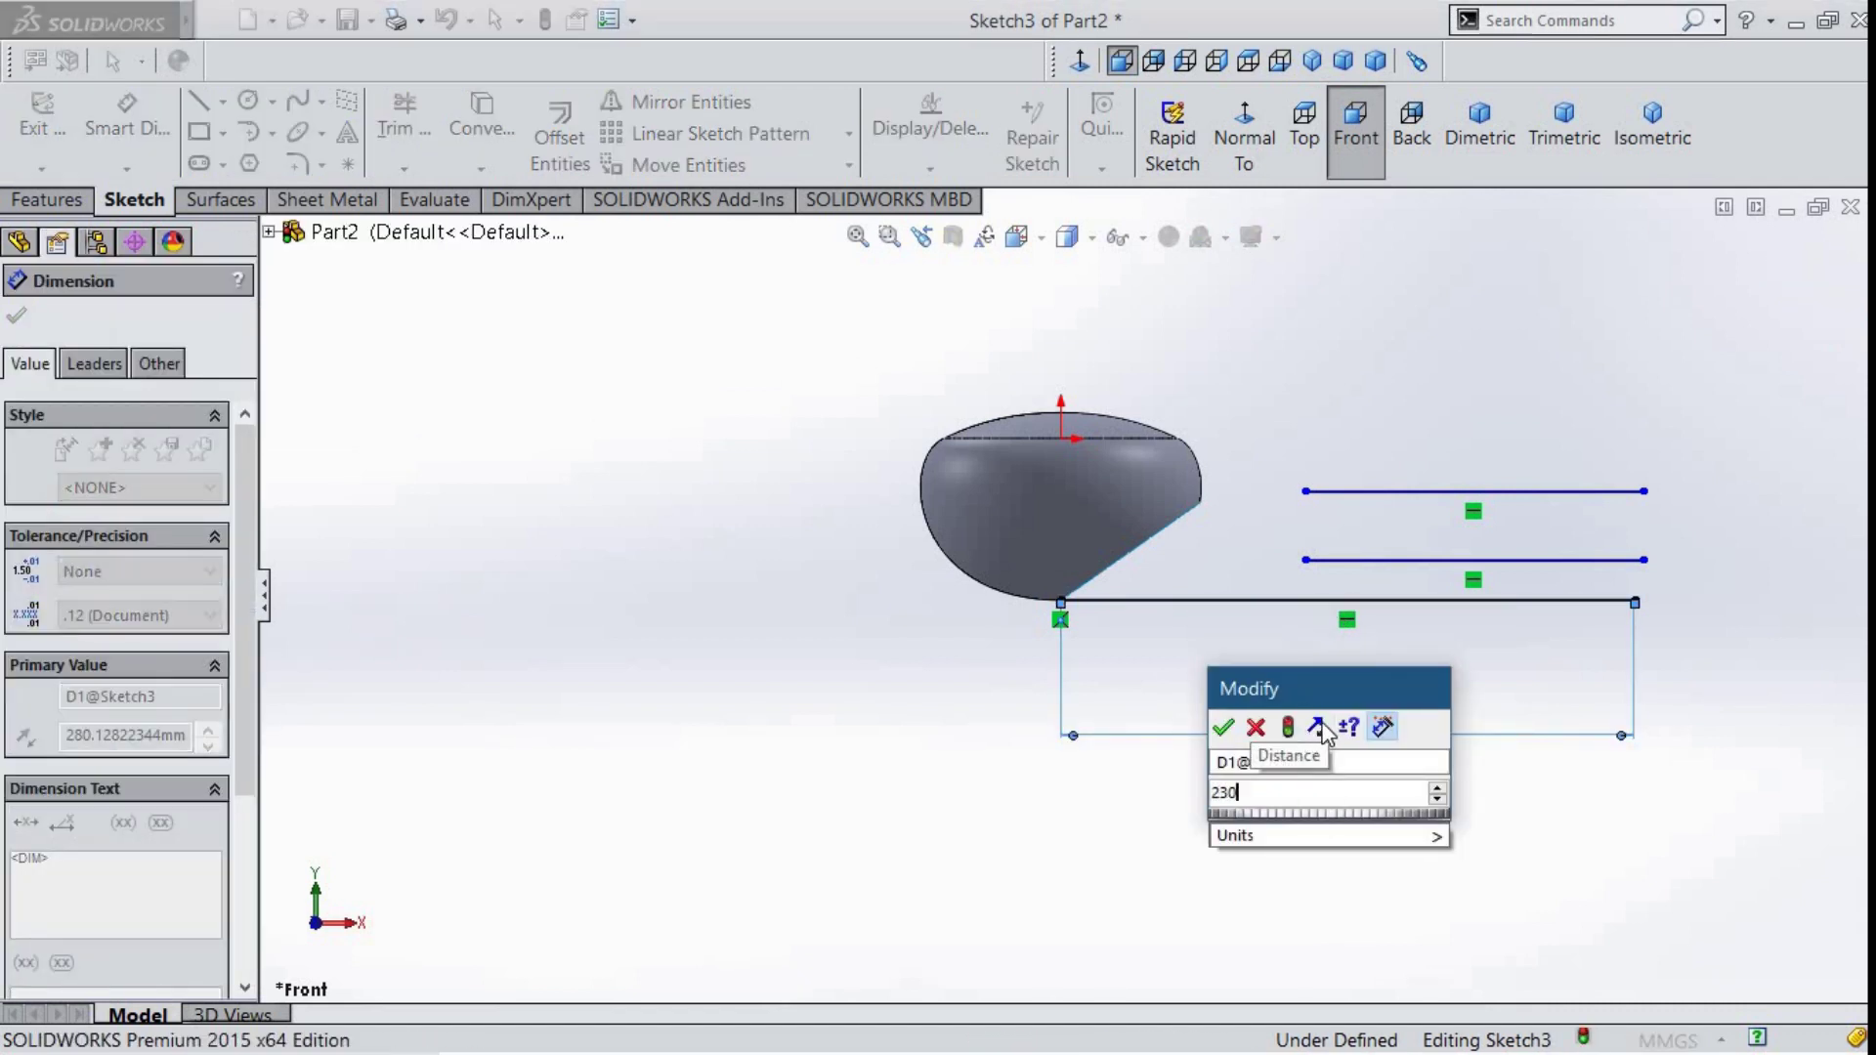
{"action": "key", "text": "Return"}
{"action": "left_click", "coordinate": [1424, 491]}
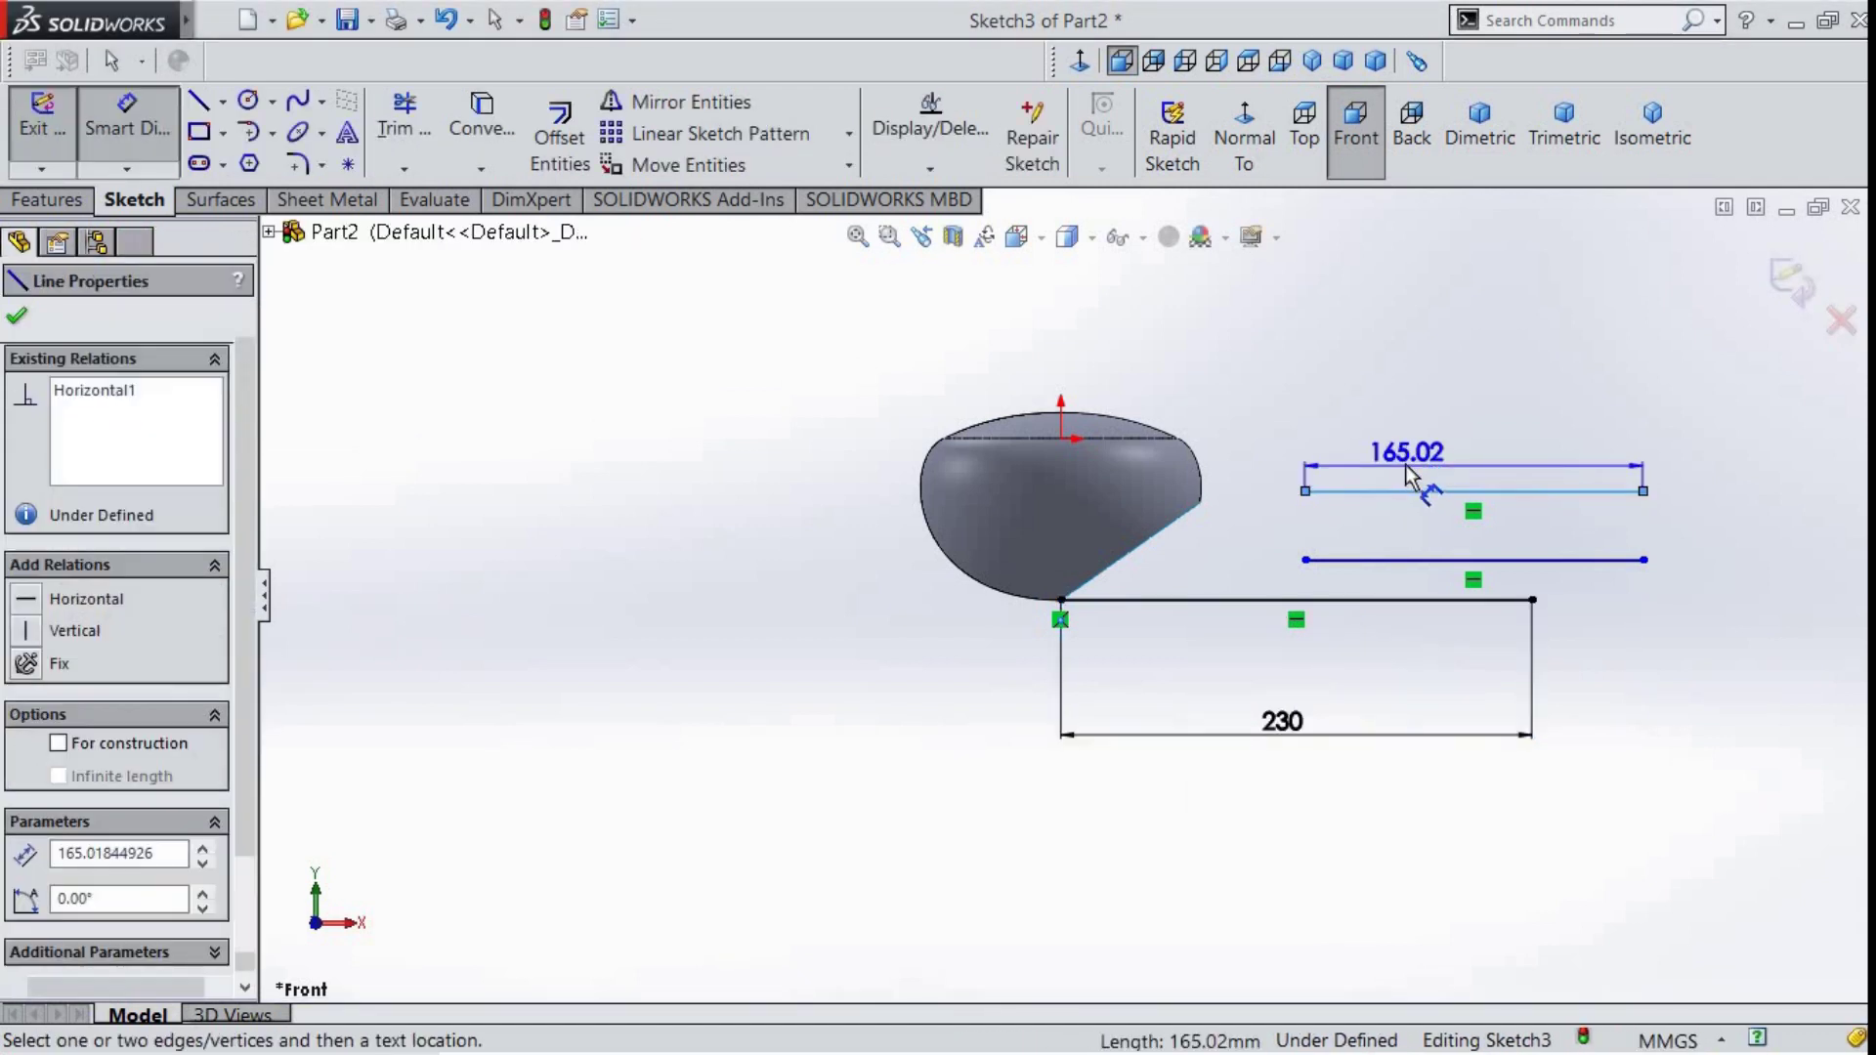
{"action": "type", "text": "115"}
{"action": "key", "text": "Return"}
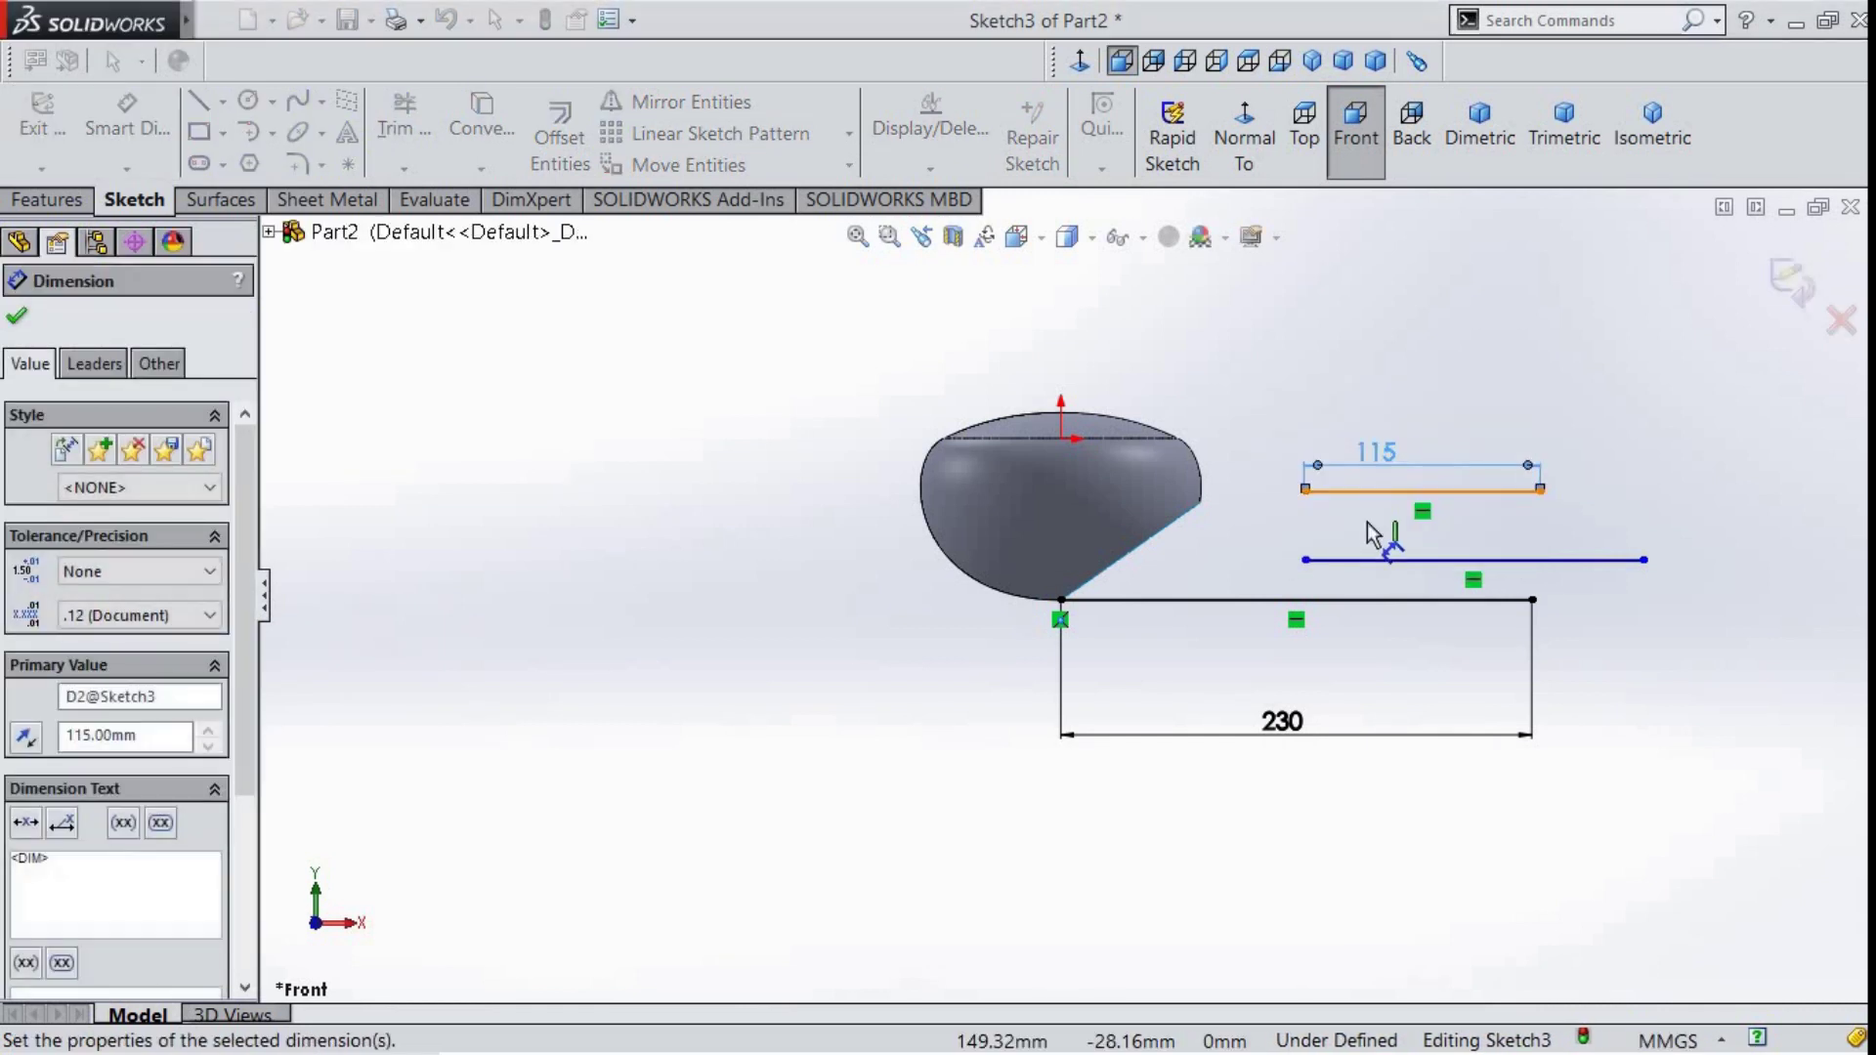
{"action": "left_click_drag", "start_coordinate": [1539, 493], "coordinate": [1533, 599]}
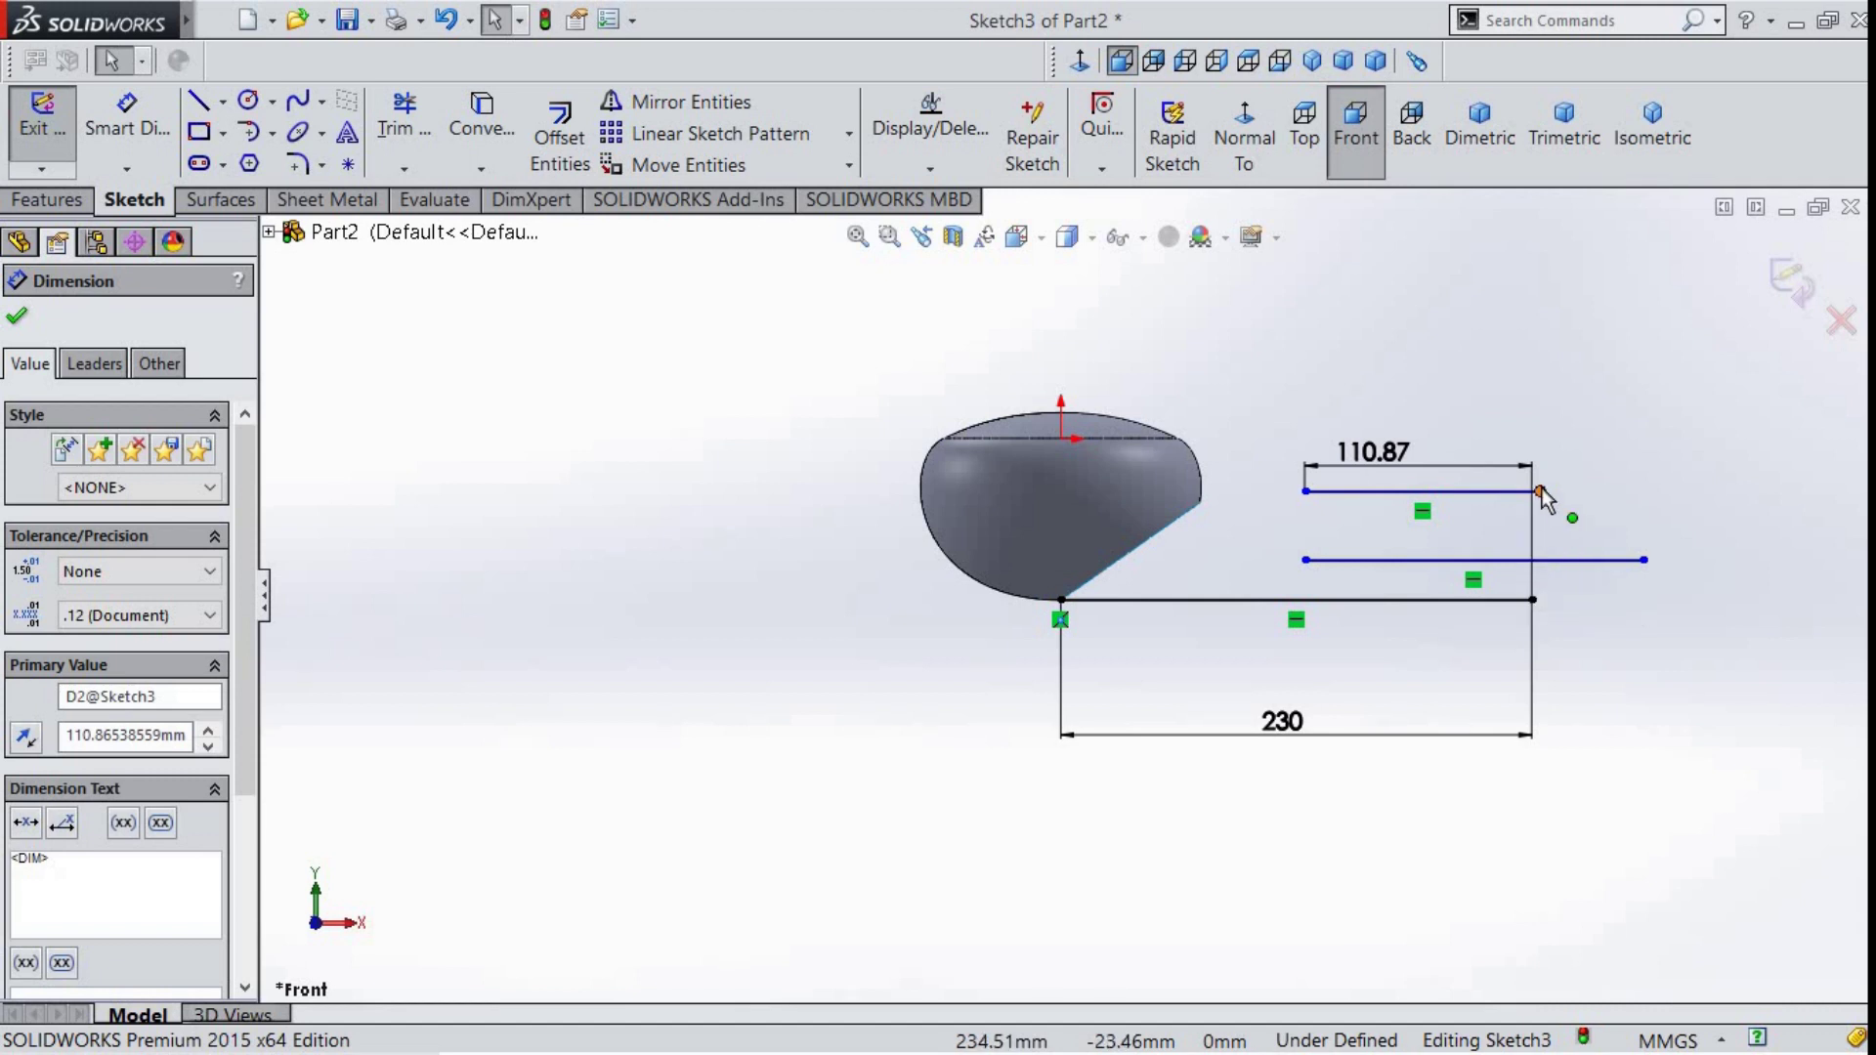
{"action": "left_click", "coordinate": [1532, 599]}
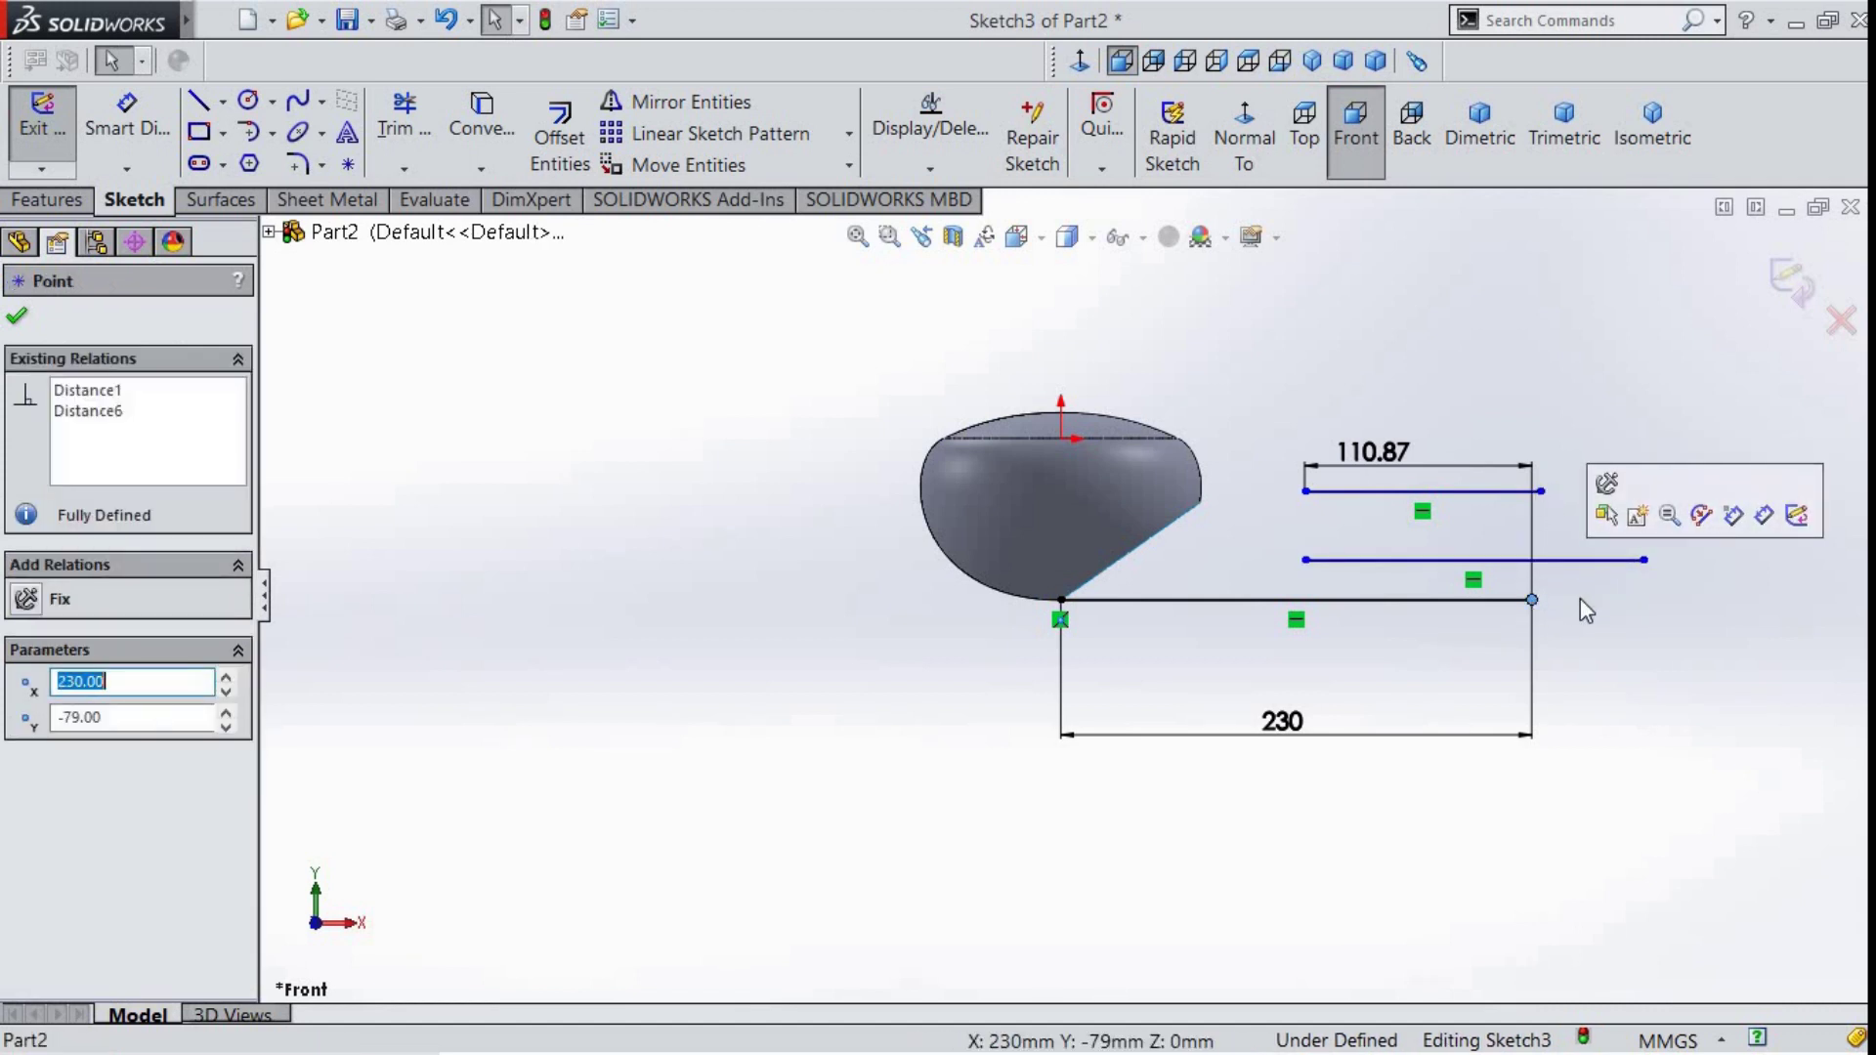
{"action": "key", "text": "ctrl+z"}
- Re-add the top line's 115 length dimension, then undo a stray edit and reset the view
{"action": "left_click", "coordinate": [127, 127]}
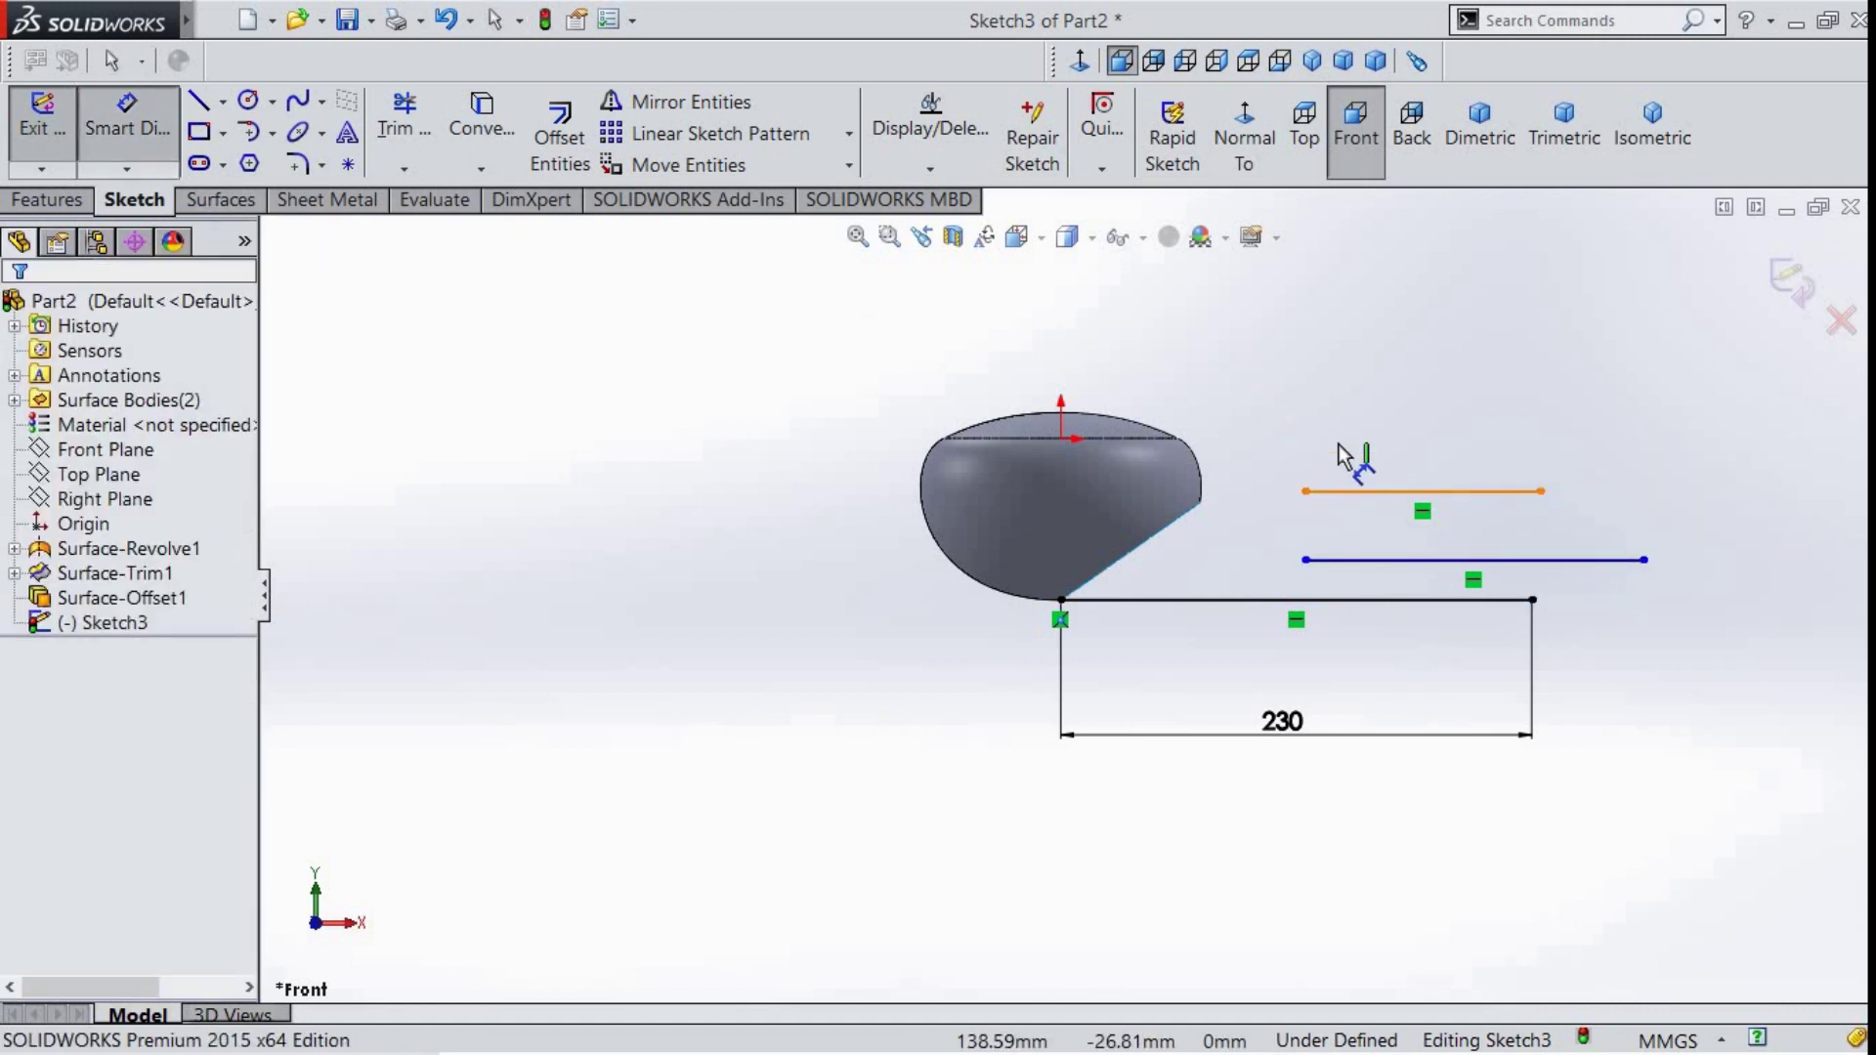
{"action": "left_click", "coordinate": [1358, 492]}
{"action": "left_click", "coordinate": [1332, 428]}
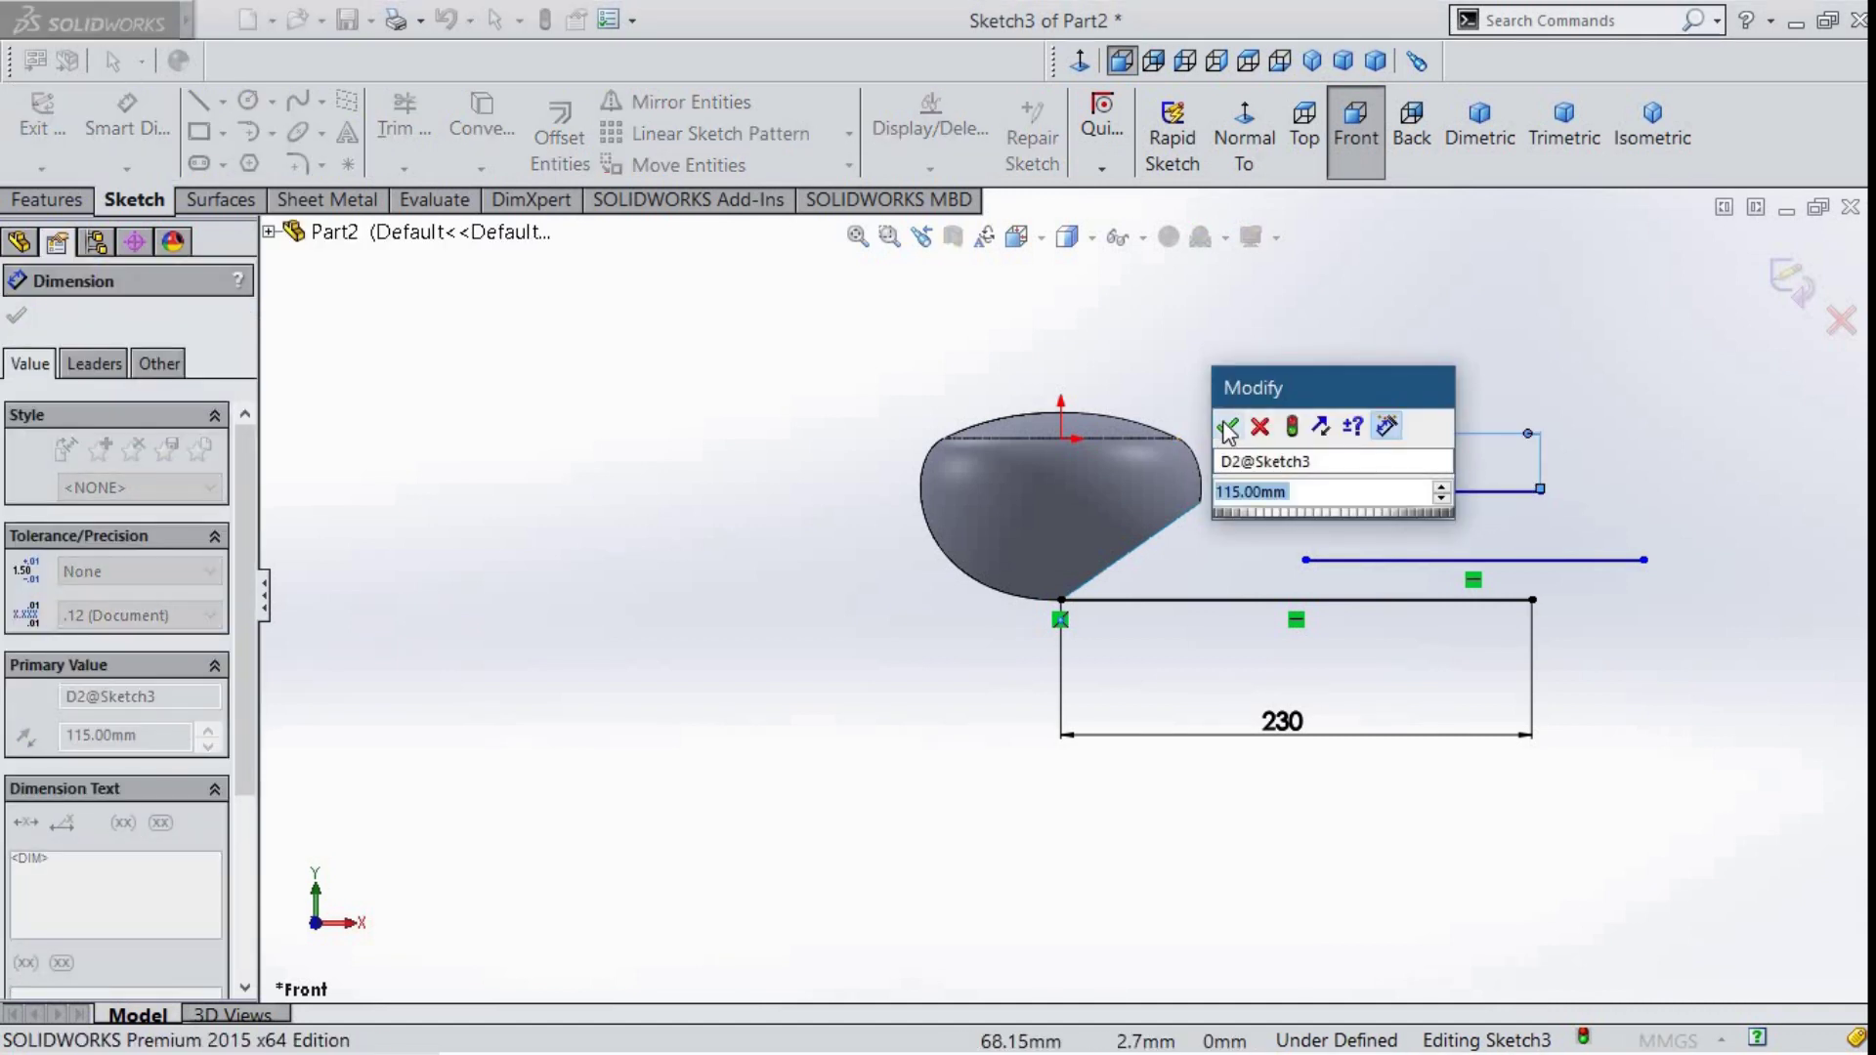
{"action": "left_click", "coordinate": [1228, 427]}
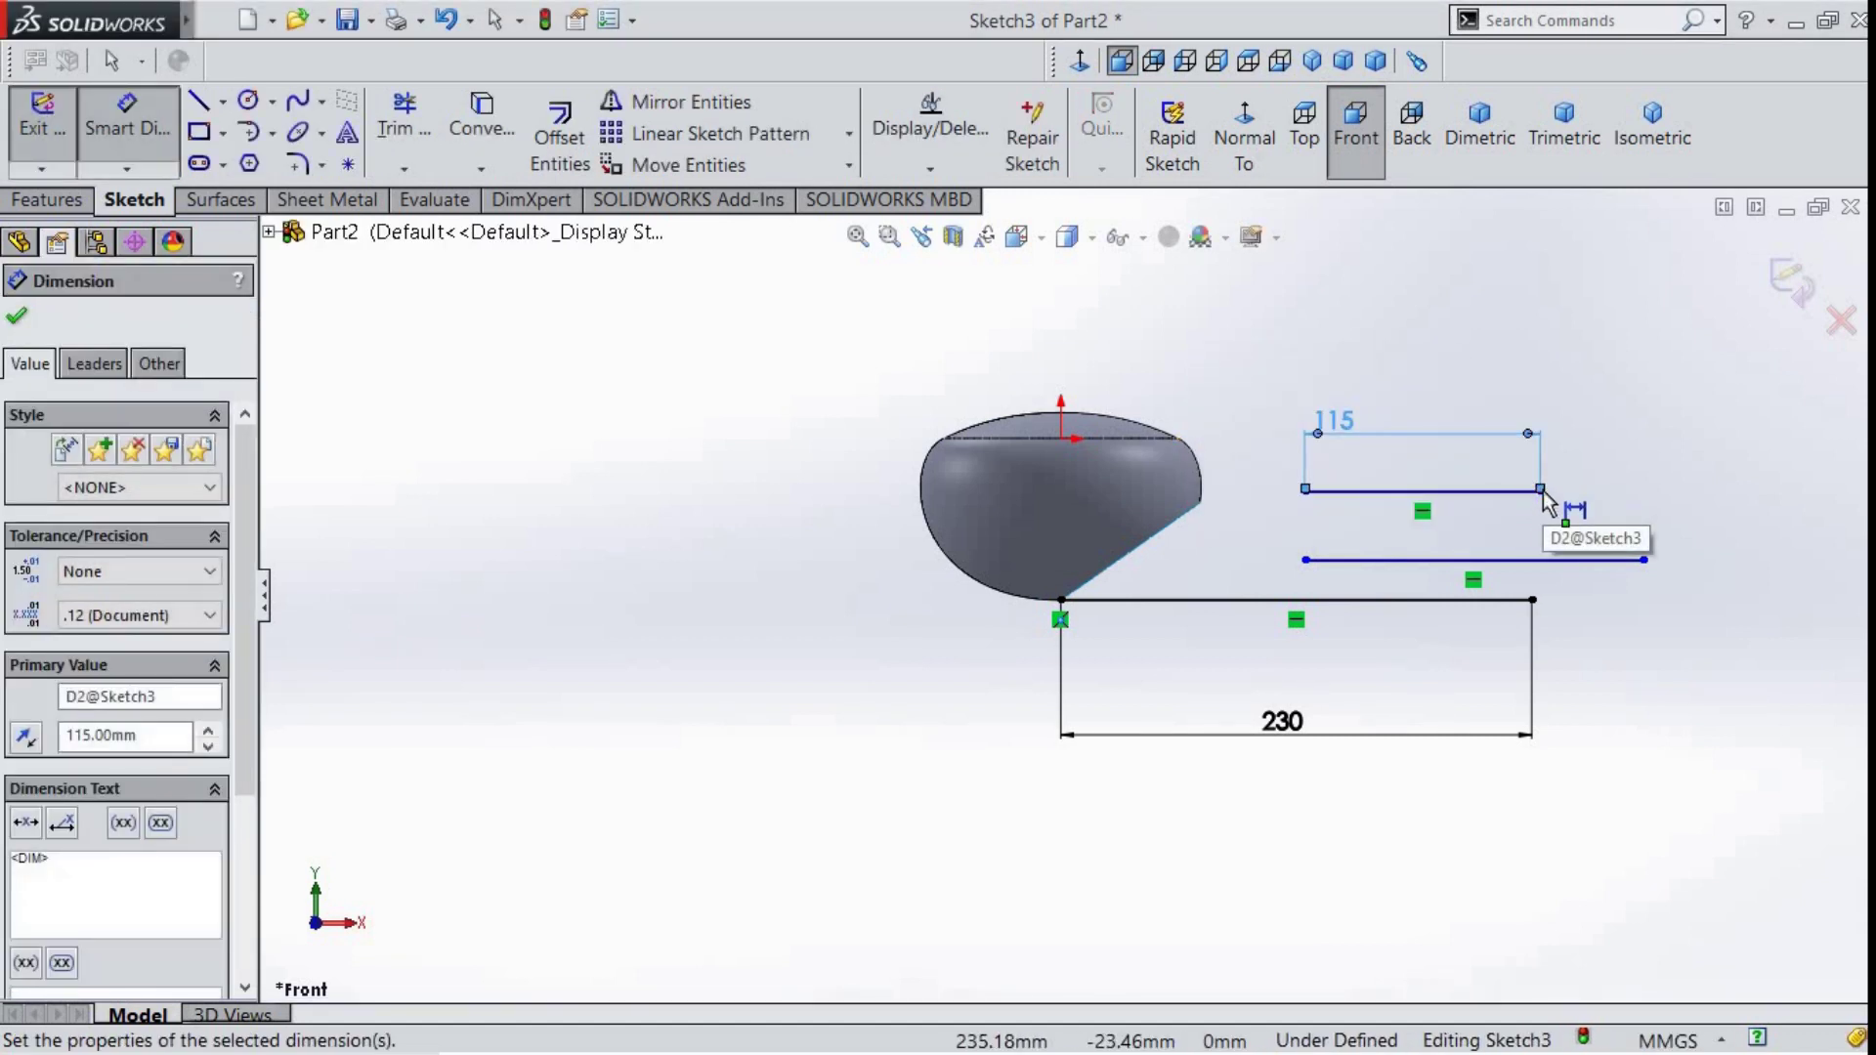
{"action": "scroll", "coordinate": [1554, 518], "scroll_direction": "down", "scroll_amount": 3}
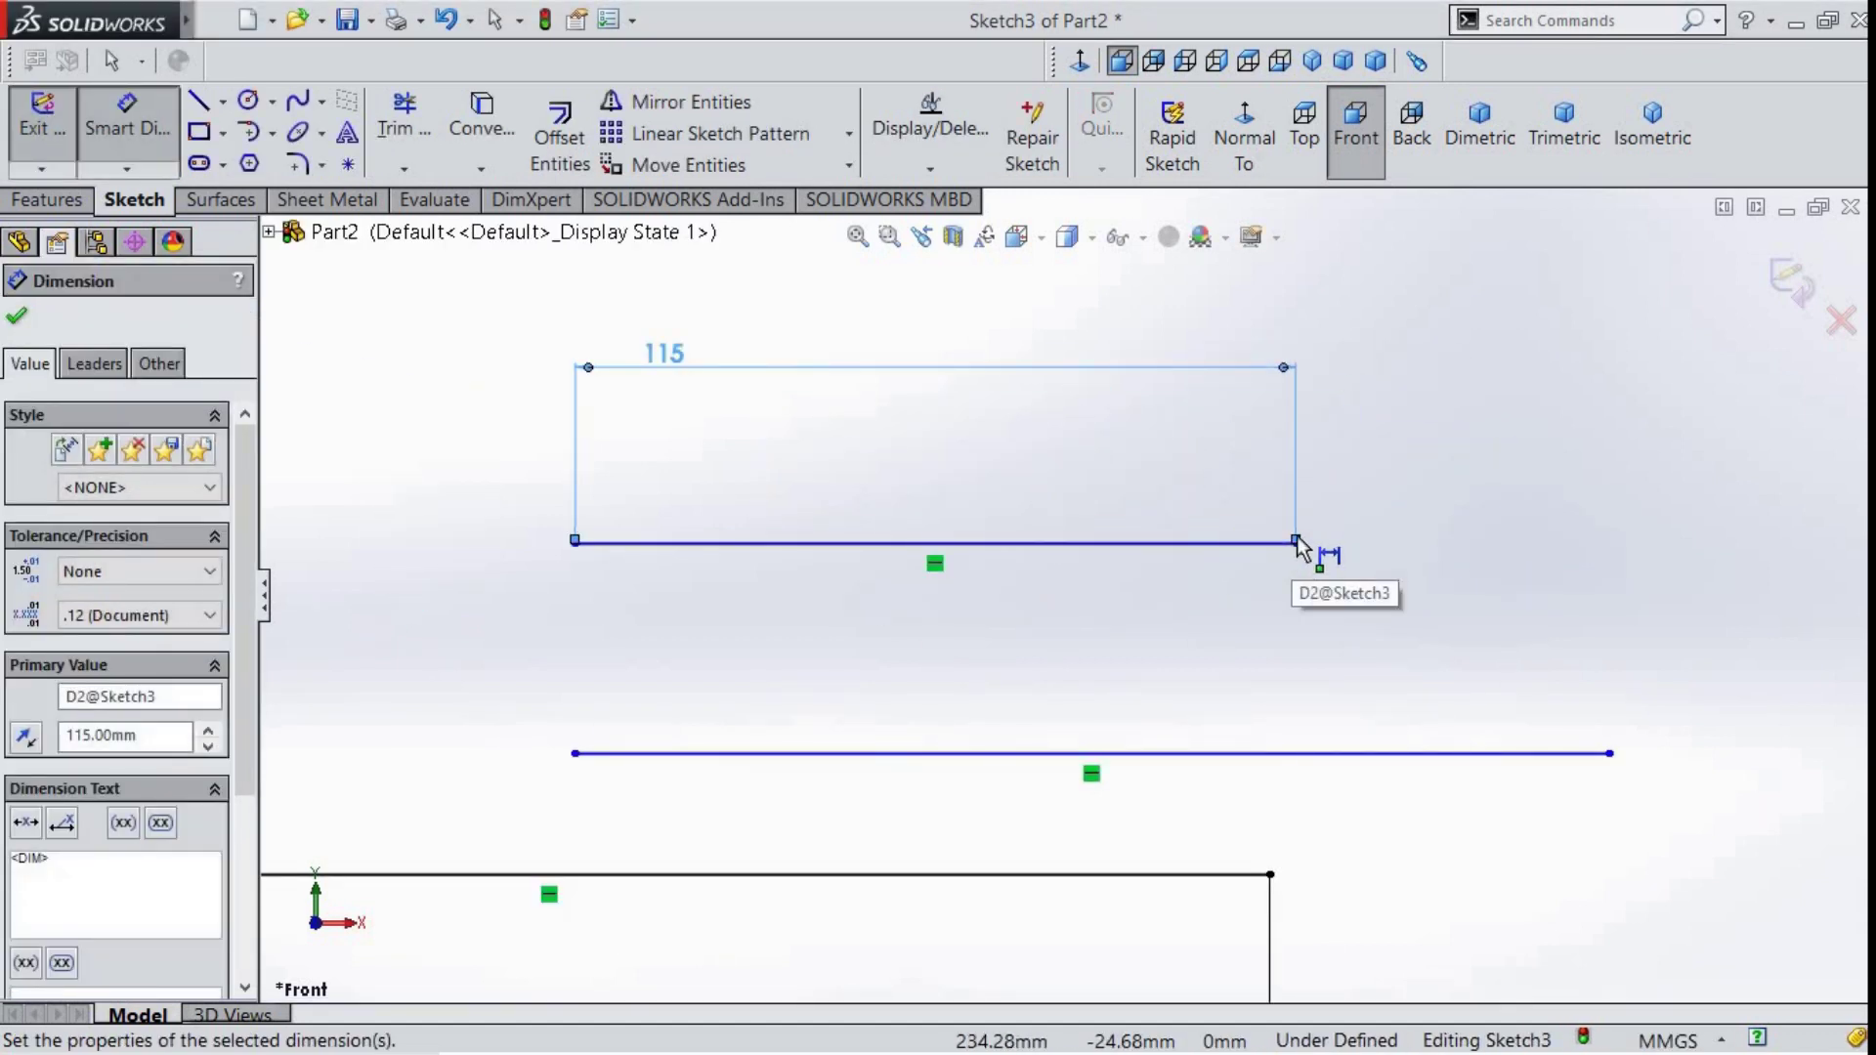
{"action": "scroll", "coordinate": [1298, 539], "scroll_direction": "down", "scroll_amount": 2}
{"action": "left_click", "coordinate": [1250, 562]}
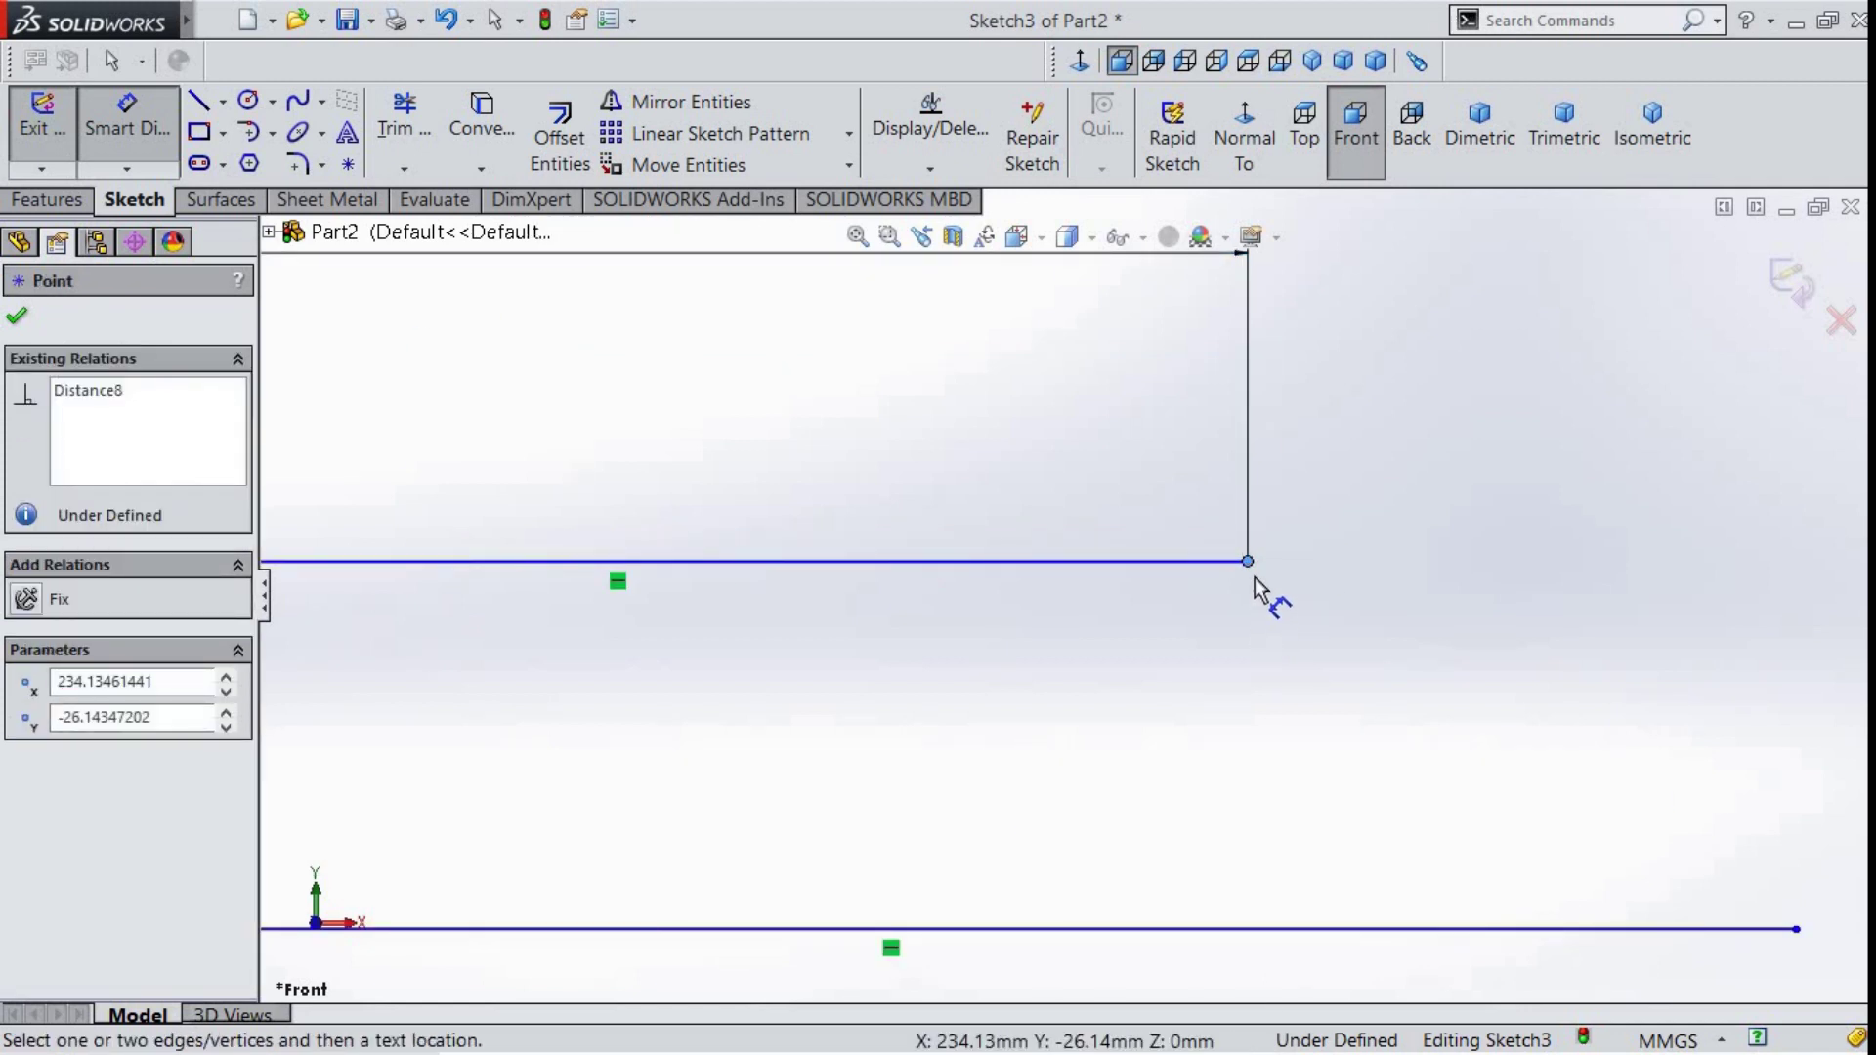
{"action": "key", "text": "ctrl+z"}
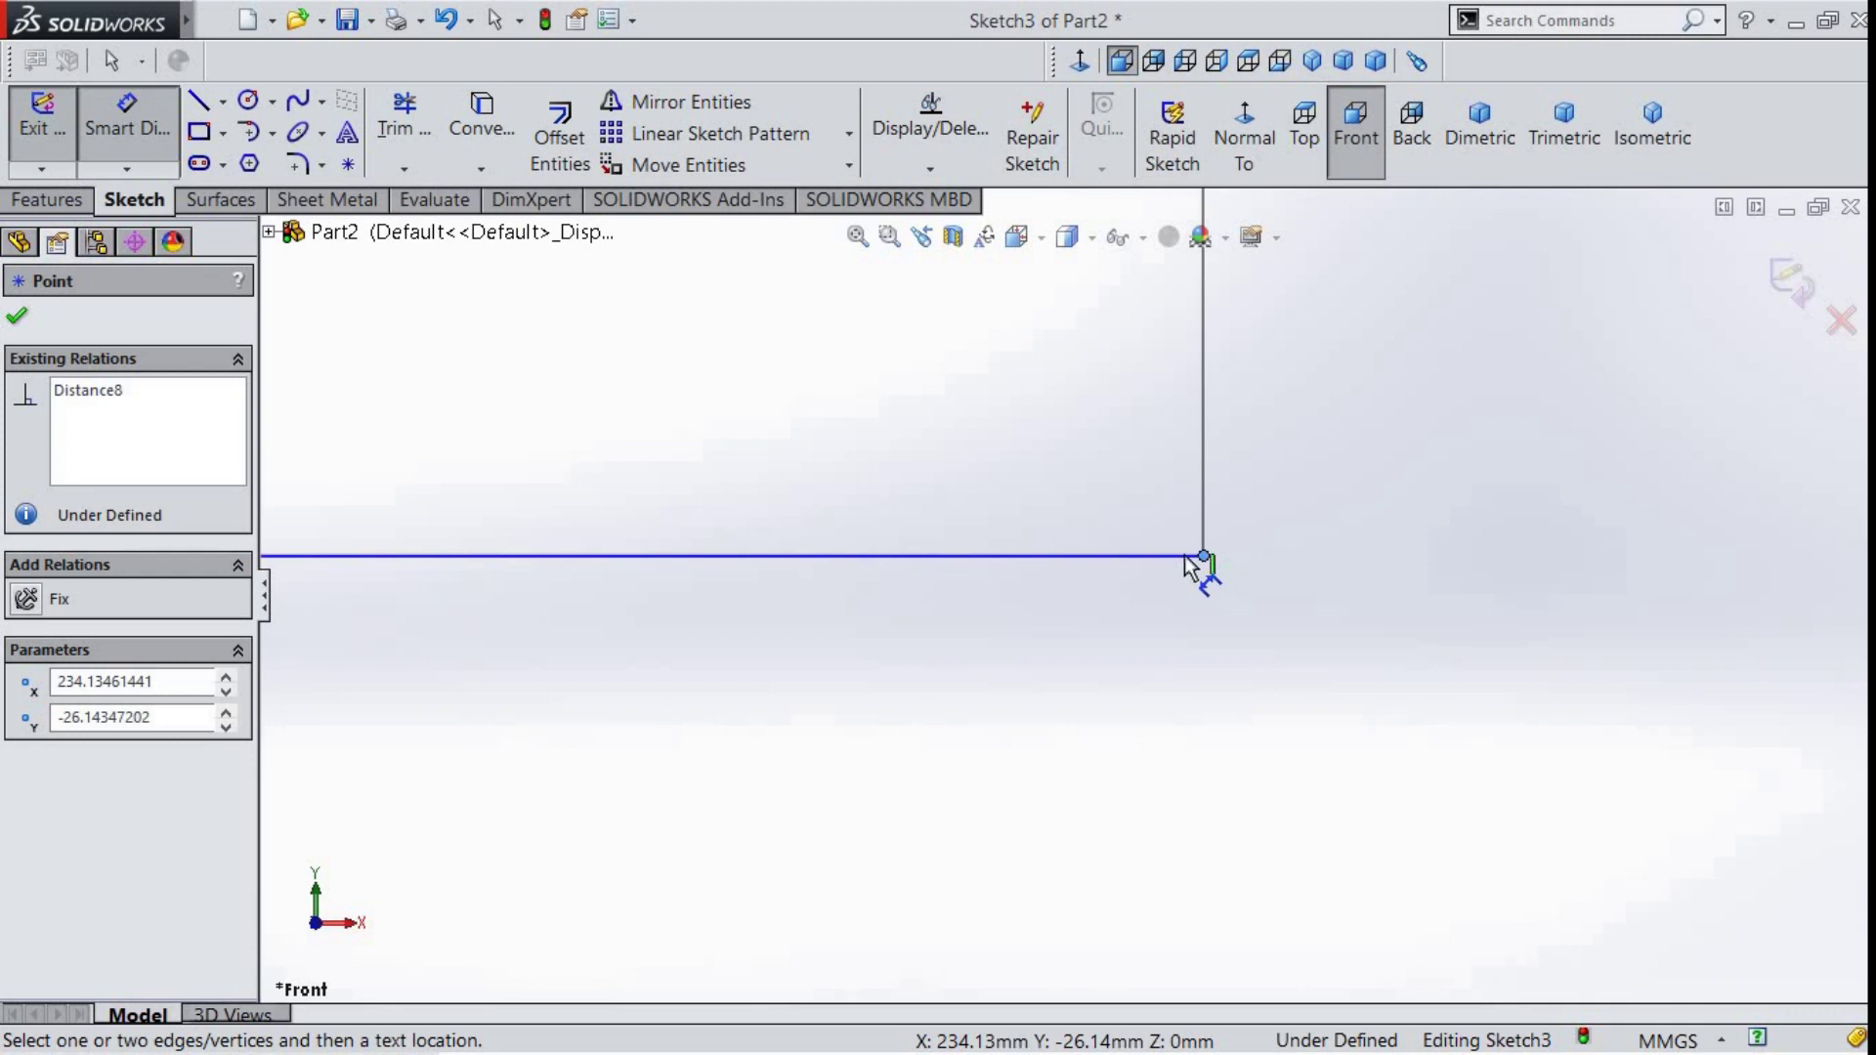
{"action": "key", "text": "Escape"}
{"action": "scroll", "coordinate": [842, 567], "scroll_direction": "up", "scroll_amount": 5}
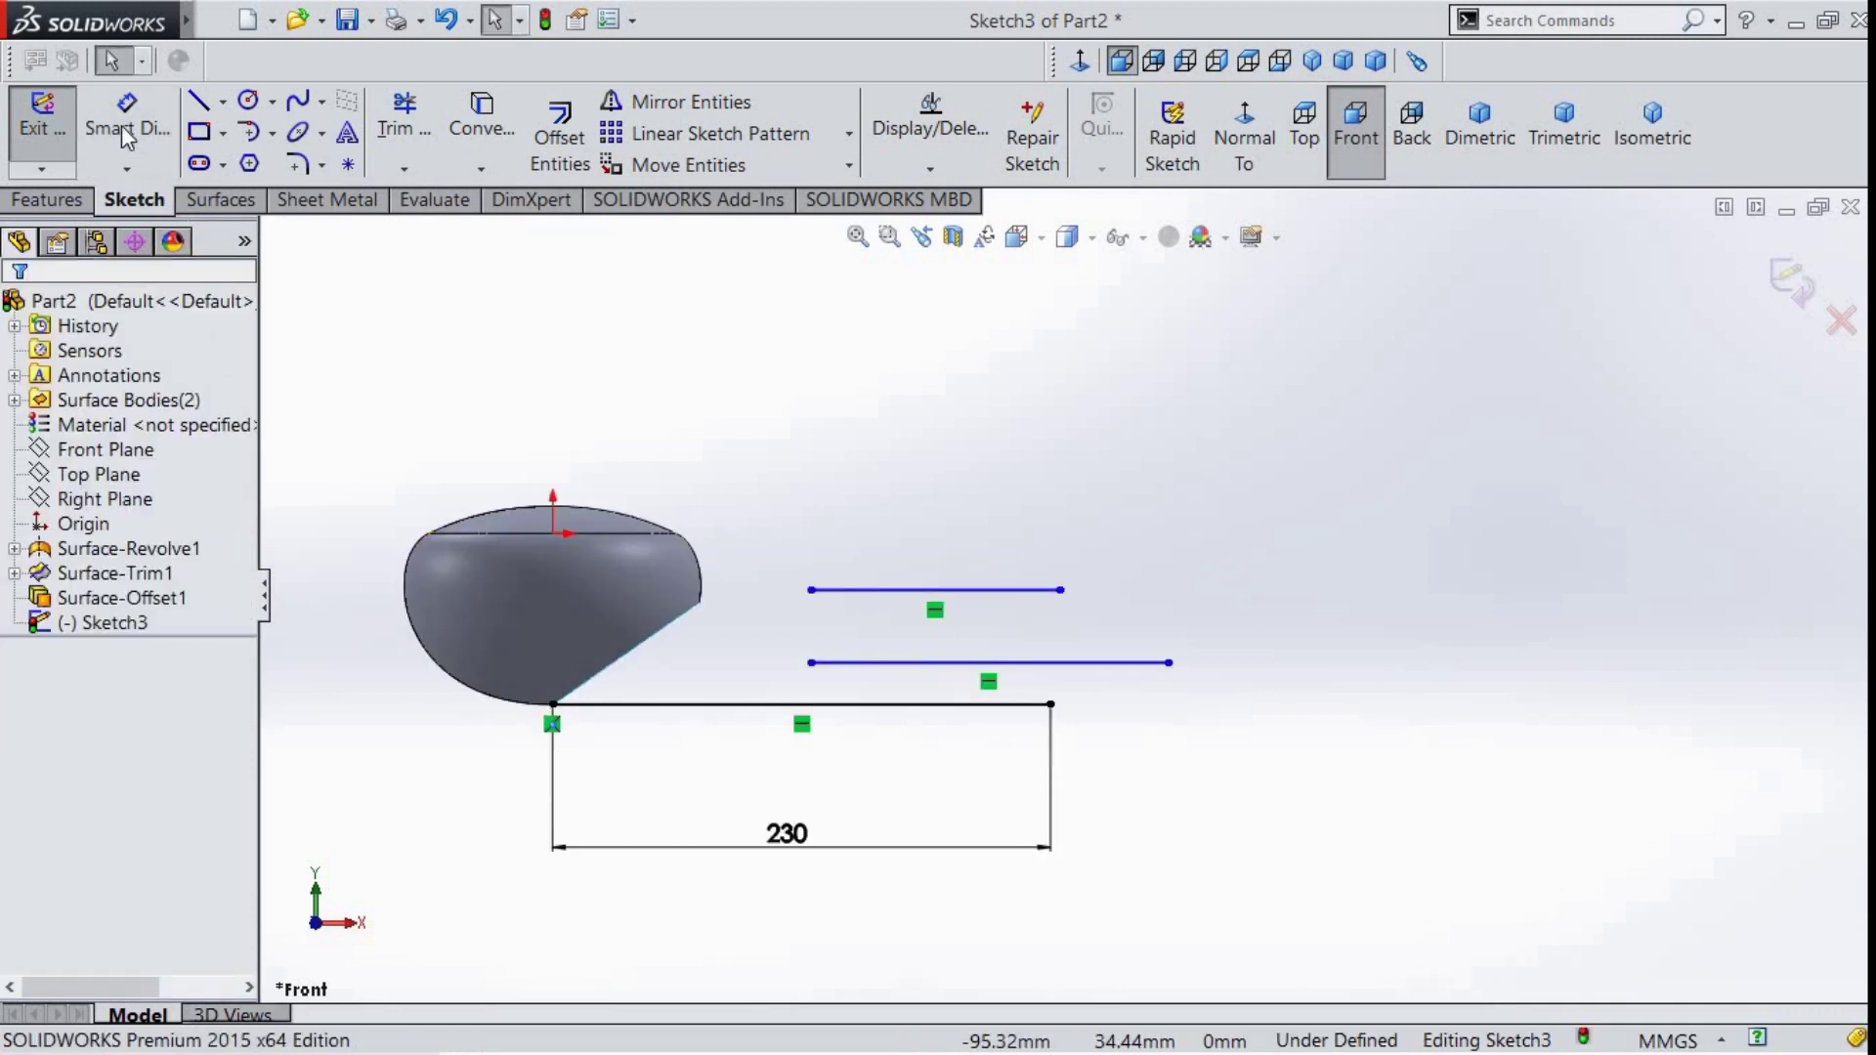
- Dimension the top line 115 long and 30 above the bottom line
{"action": "left_click", "coordinate": [125, 137]}
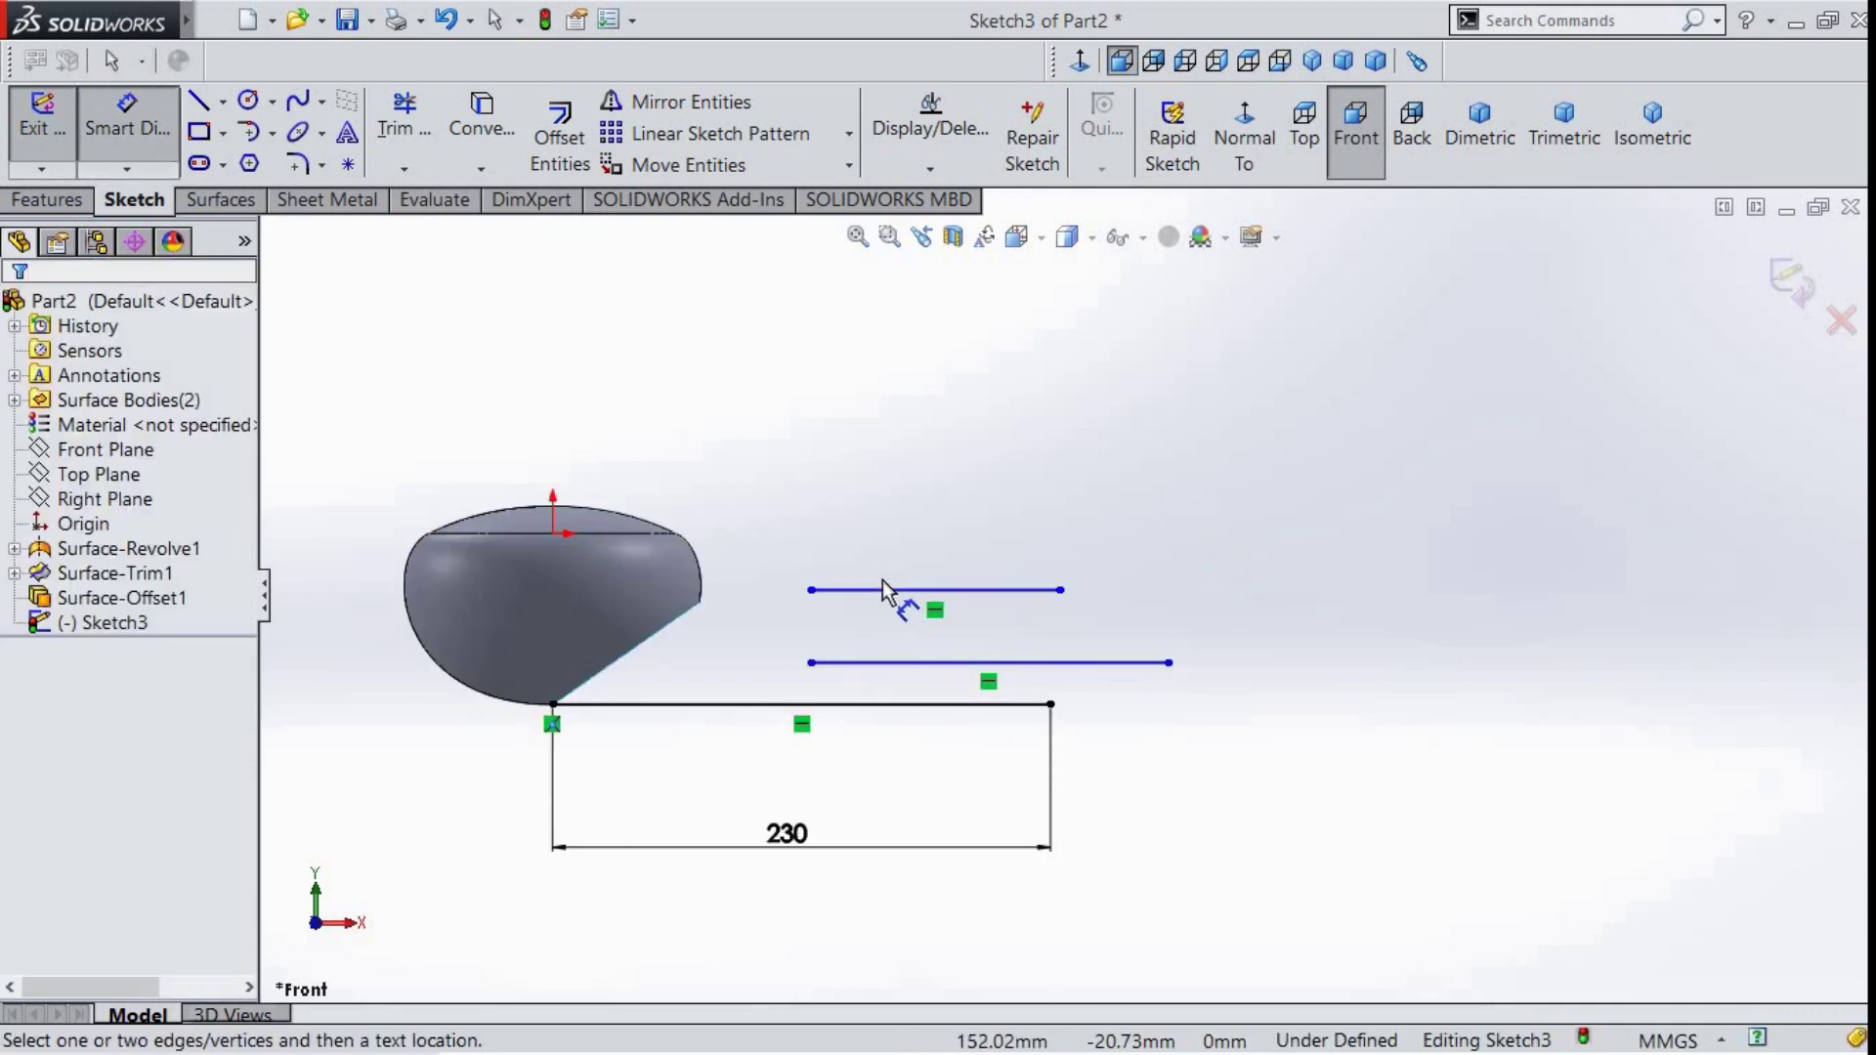
{"action": "left_click", "coordinate": [882, 589]}
{"action": "left_click", "coordinate": [870, 548]}
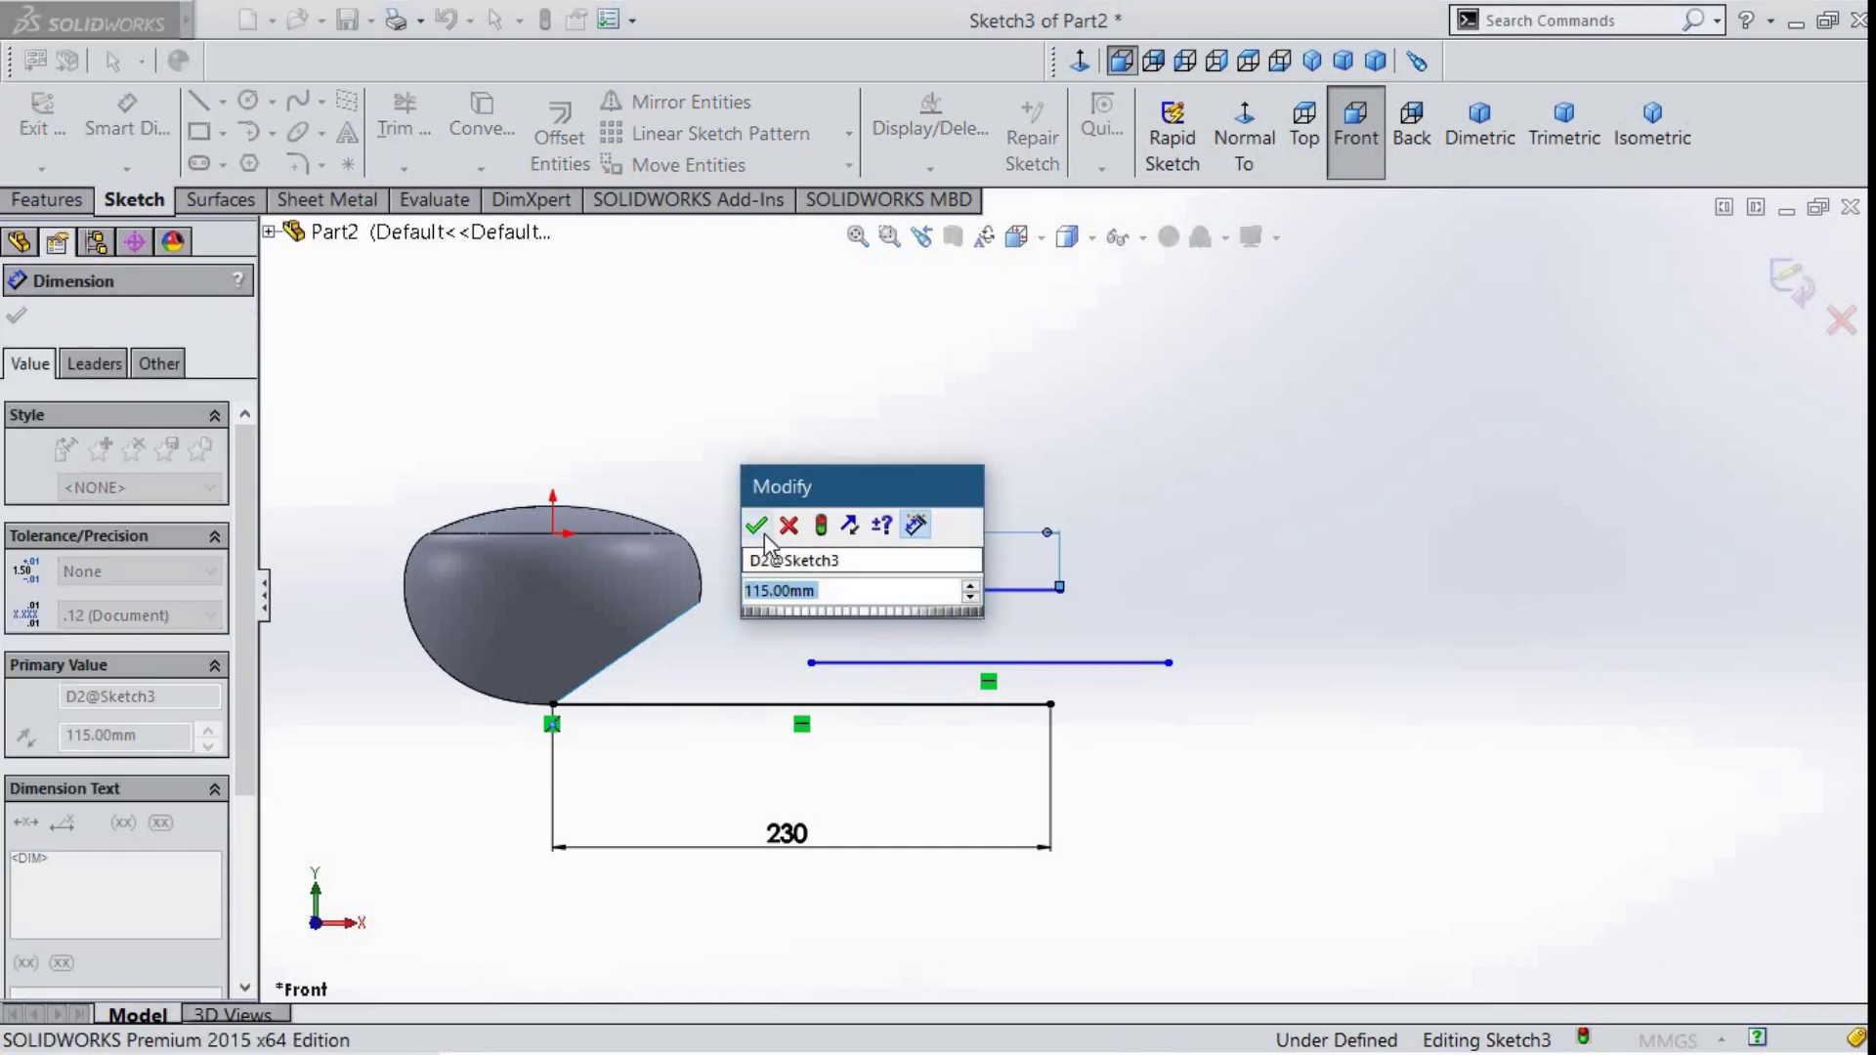
{"action": "left_click", "coordinate": [759, 527]}
{"action": "left_click", "coordinate": [1059, 590]}
{"action": "left_click", "coordinate": [1051, 704]}
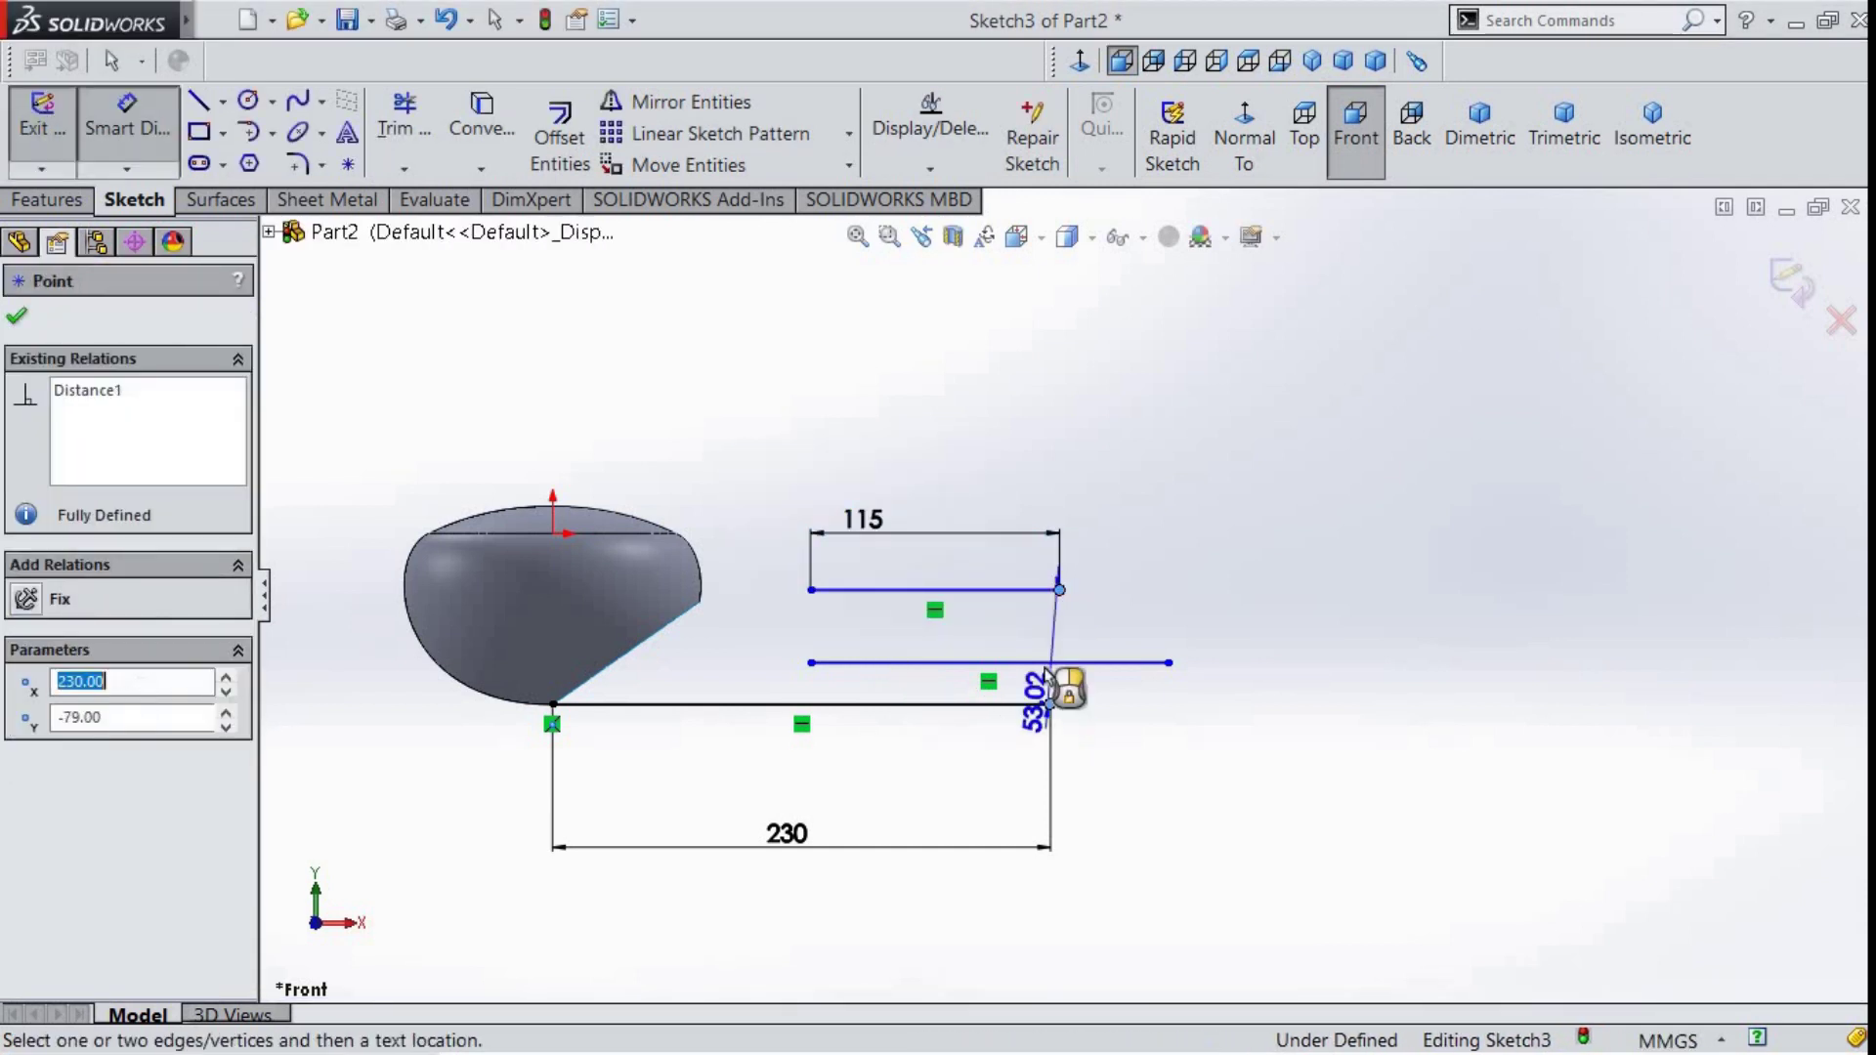
{"action": "left_click", "coordinate": [1211, 664]}
{"action": "type", "text": "30"}
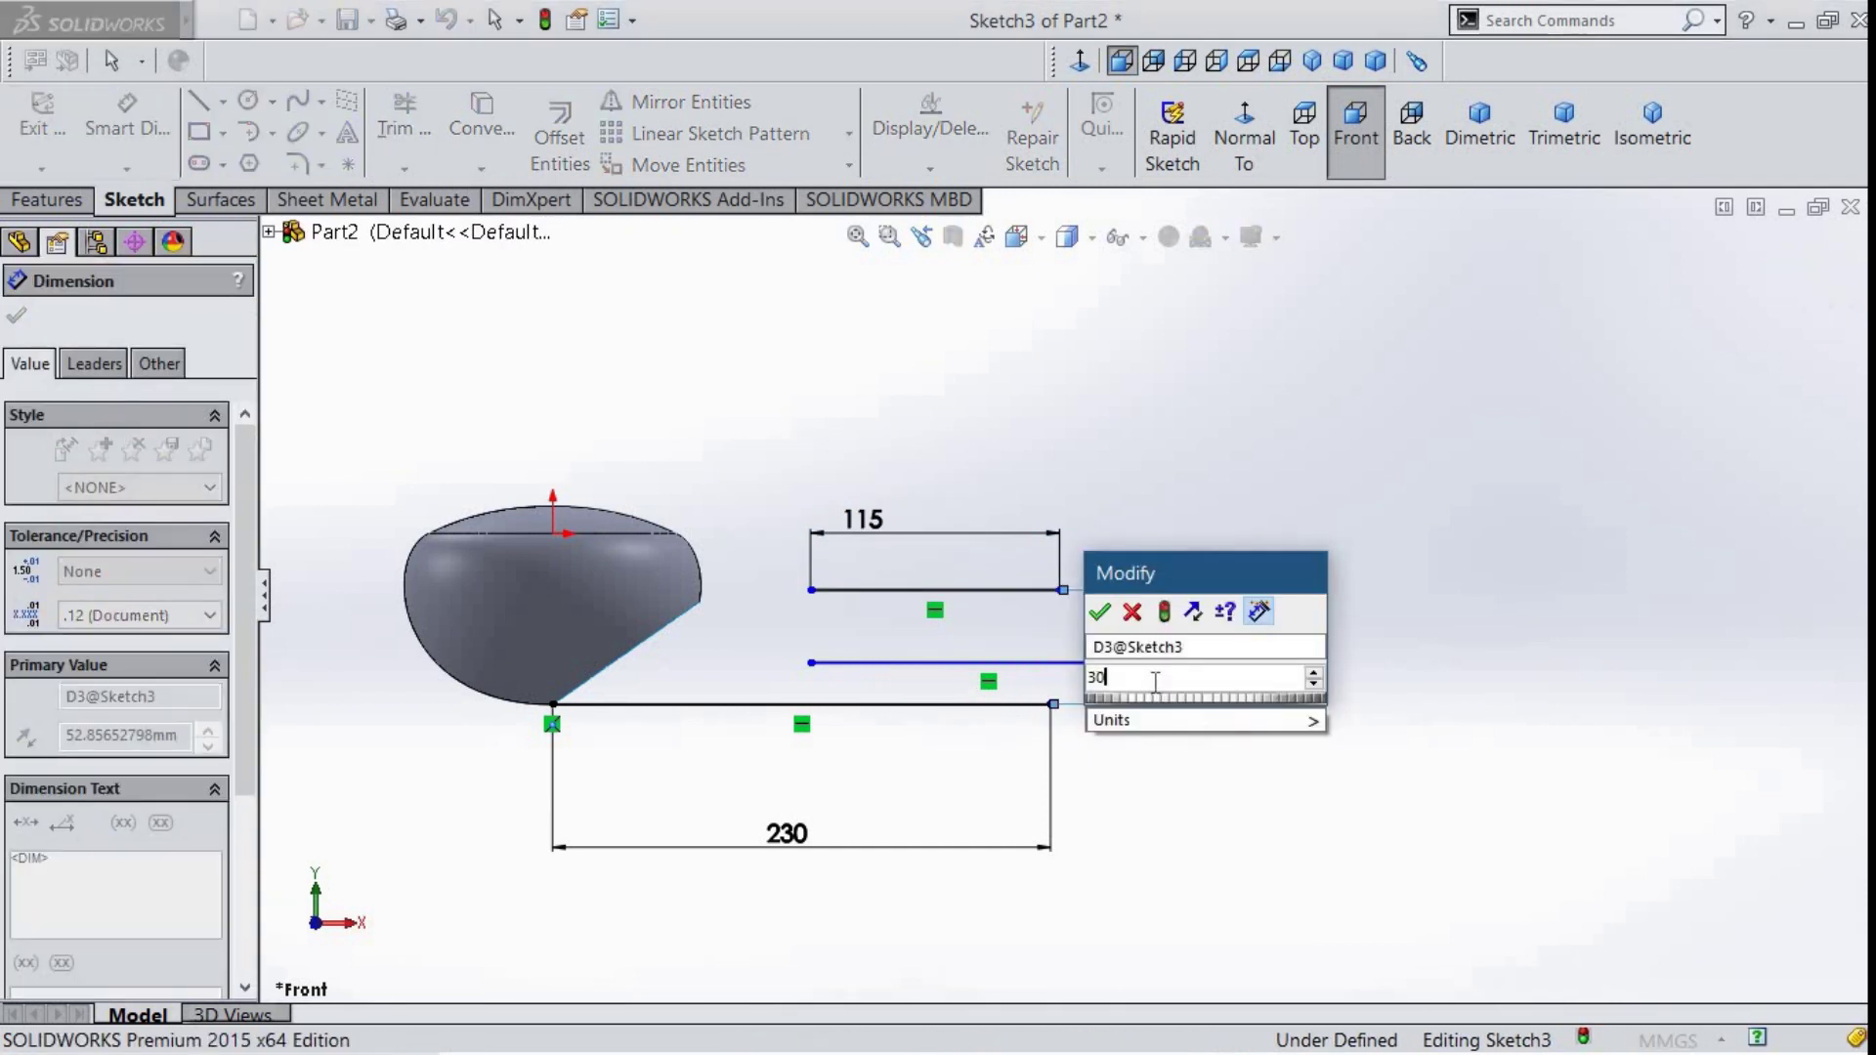
{"action": "key", "text": "Return"}
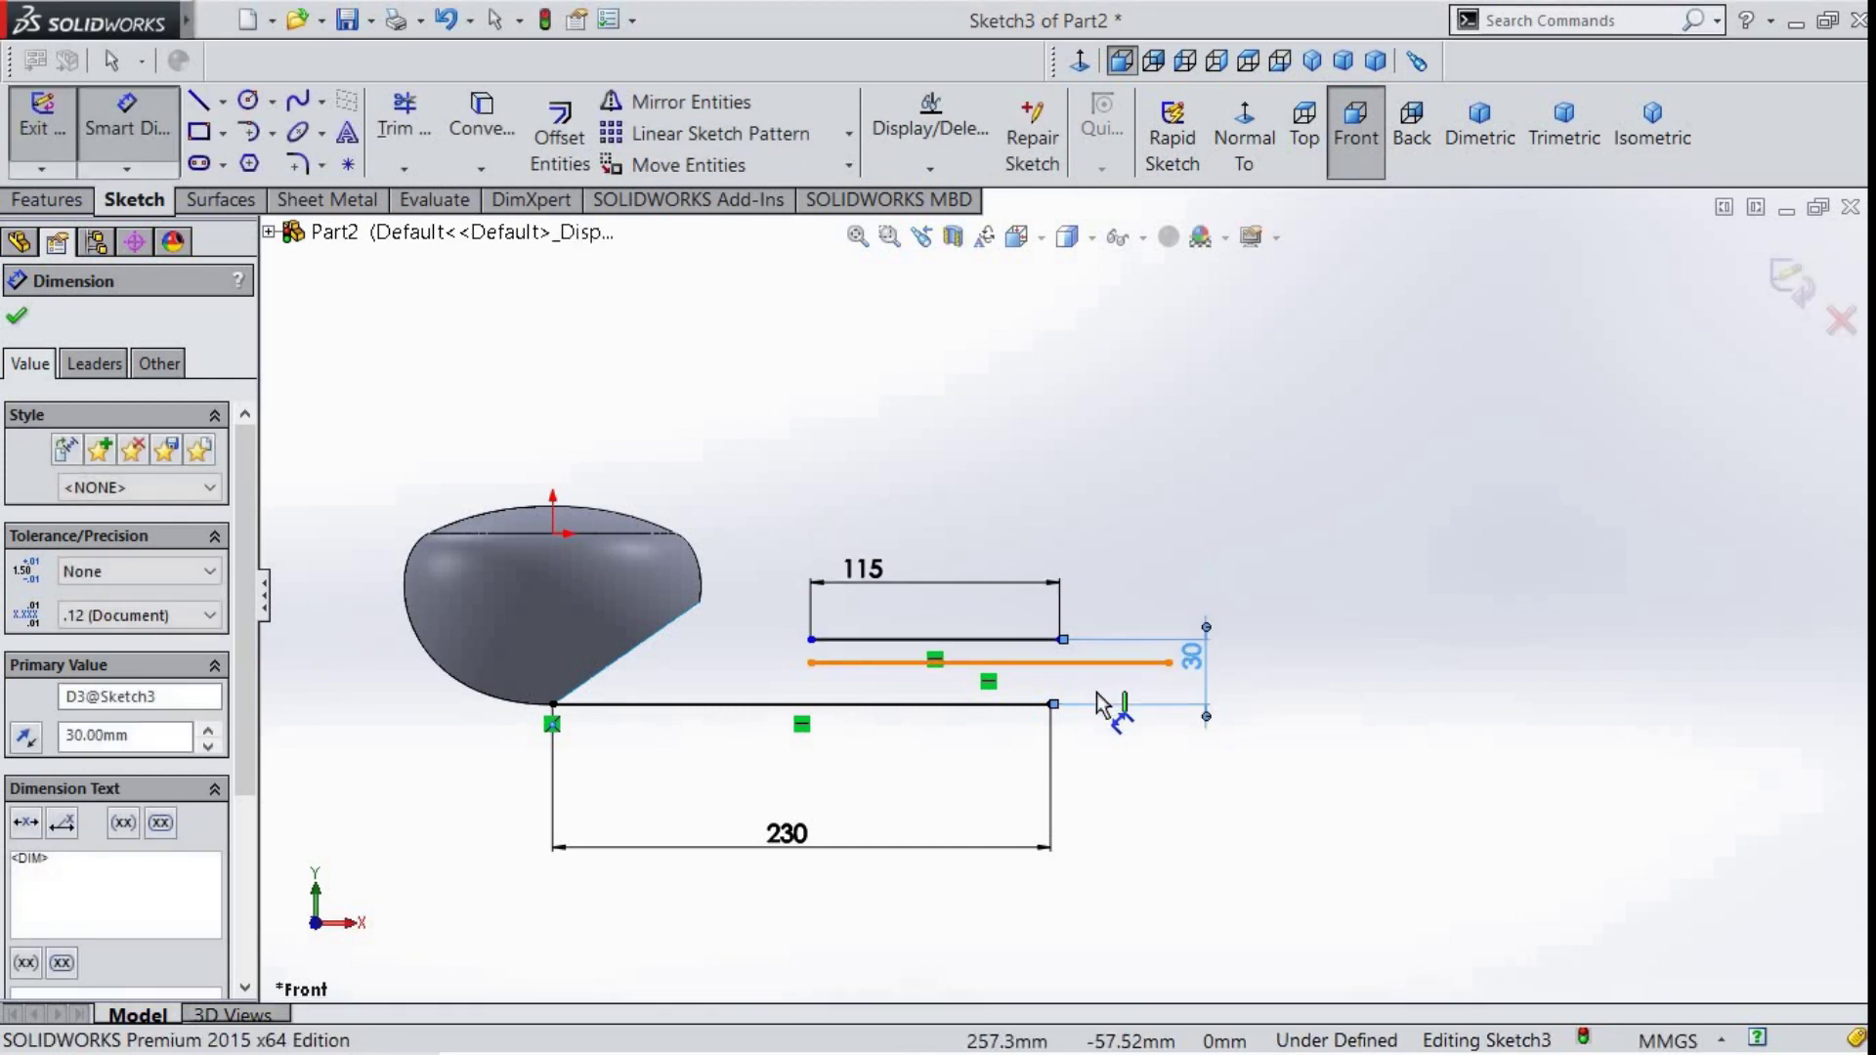
- Place the middle line 15 above the bottom line and exit Smart Dimension
{"action": "left_click", "coordinate": [1075, 664]}
{"action": "left_click", "coordinate": [1051, 703]}
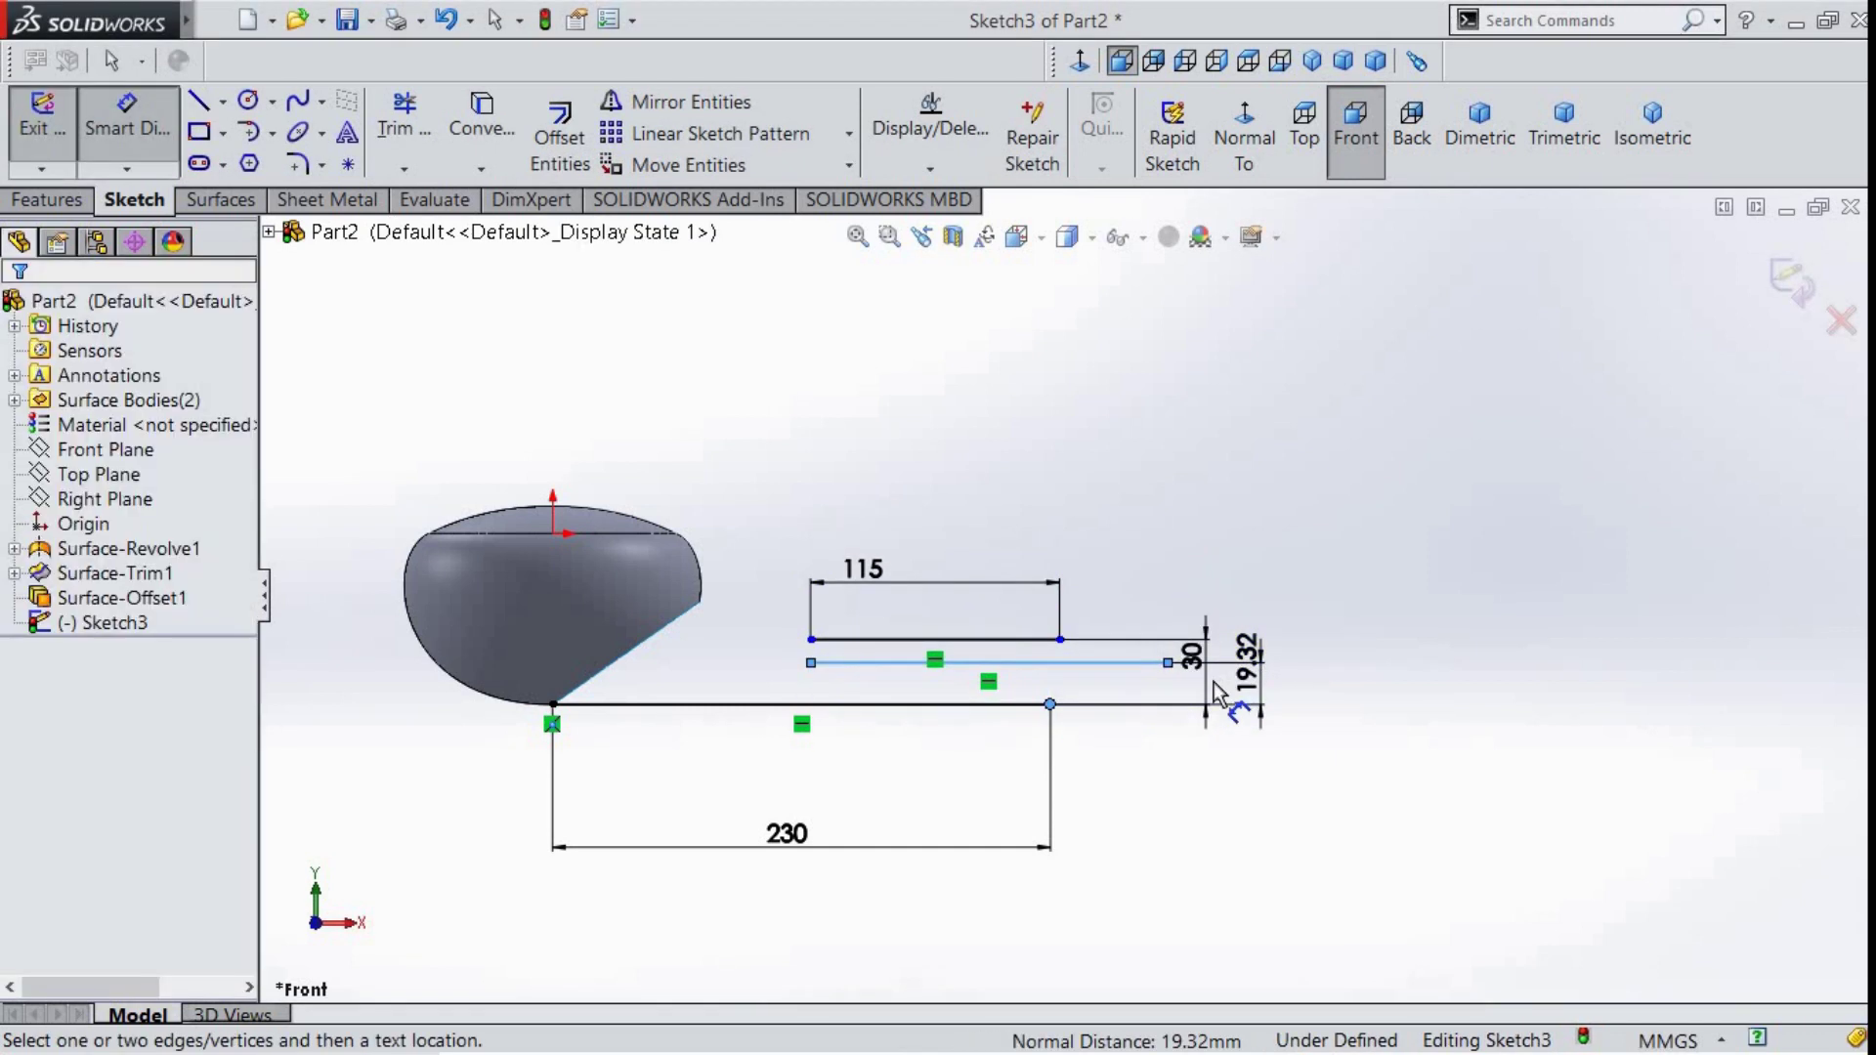
{"action": "left_click", "coordinate": [1214, 692]}
{"action": "type", "text": "15"}
{"action": "key", "text": "Return"}
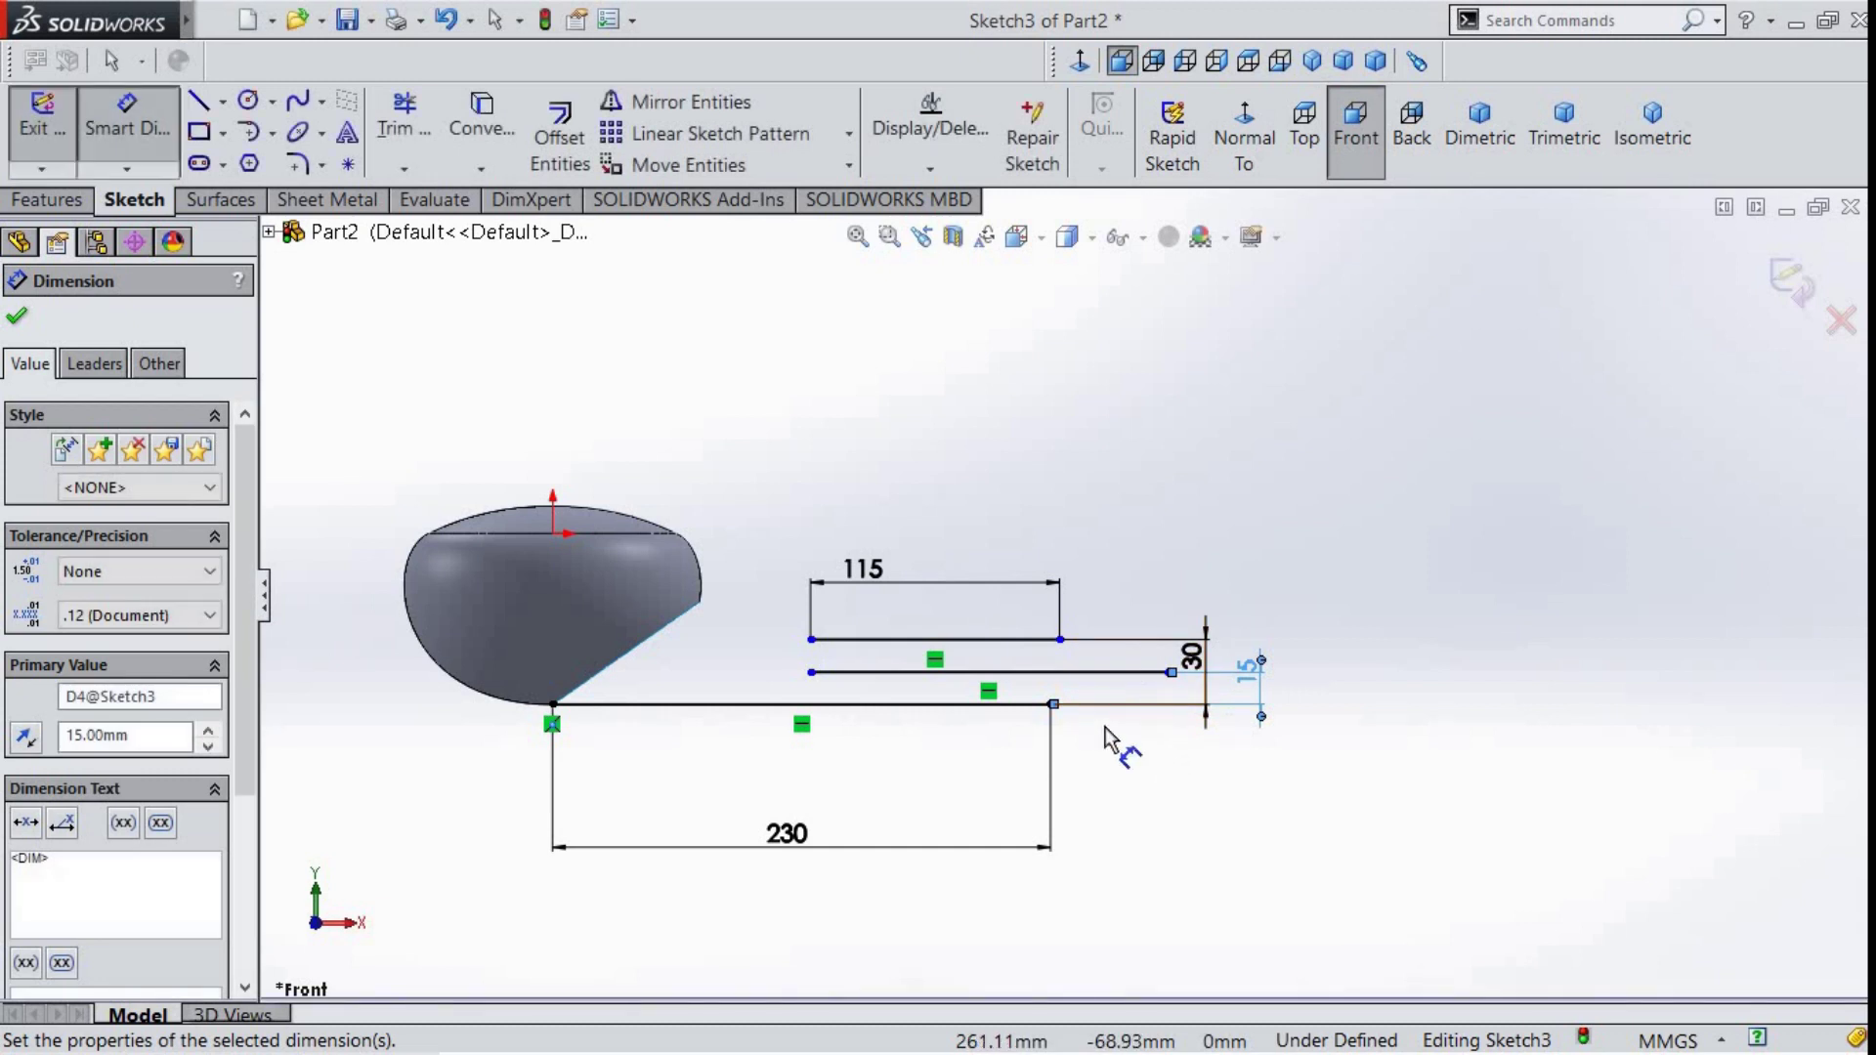
{"action": "right_click", "coordinate": [1104, 728]}
{"action": "left_click", "coordinate": [1062, 509]}
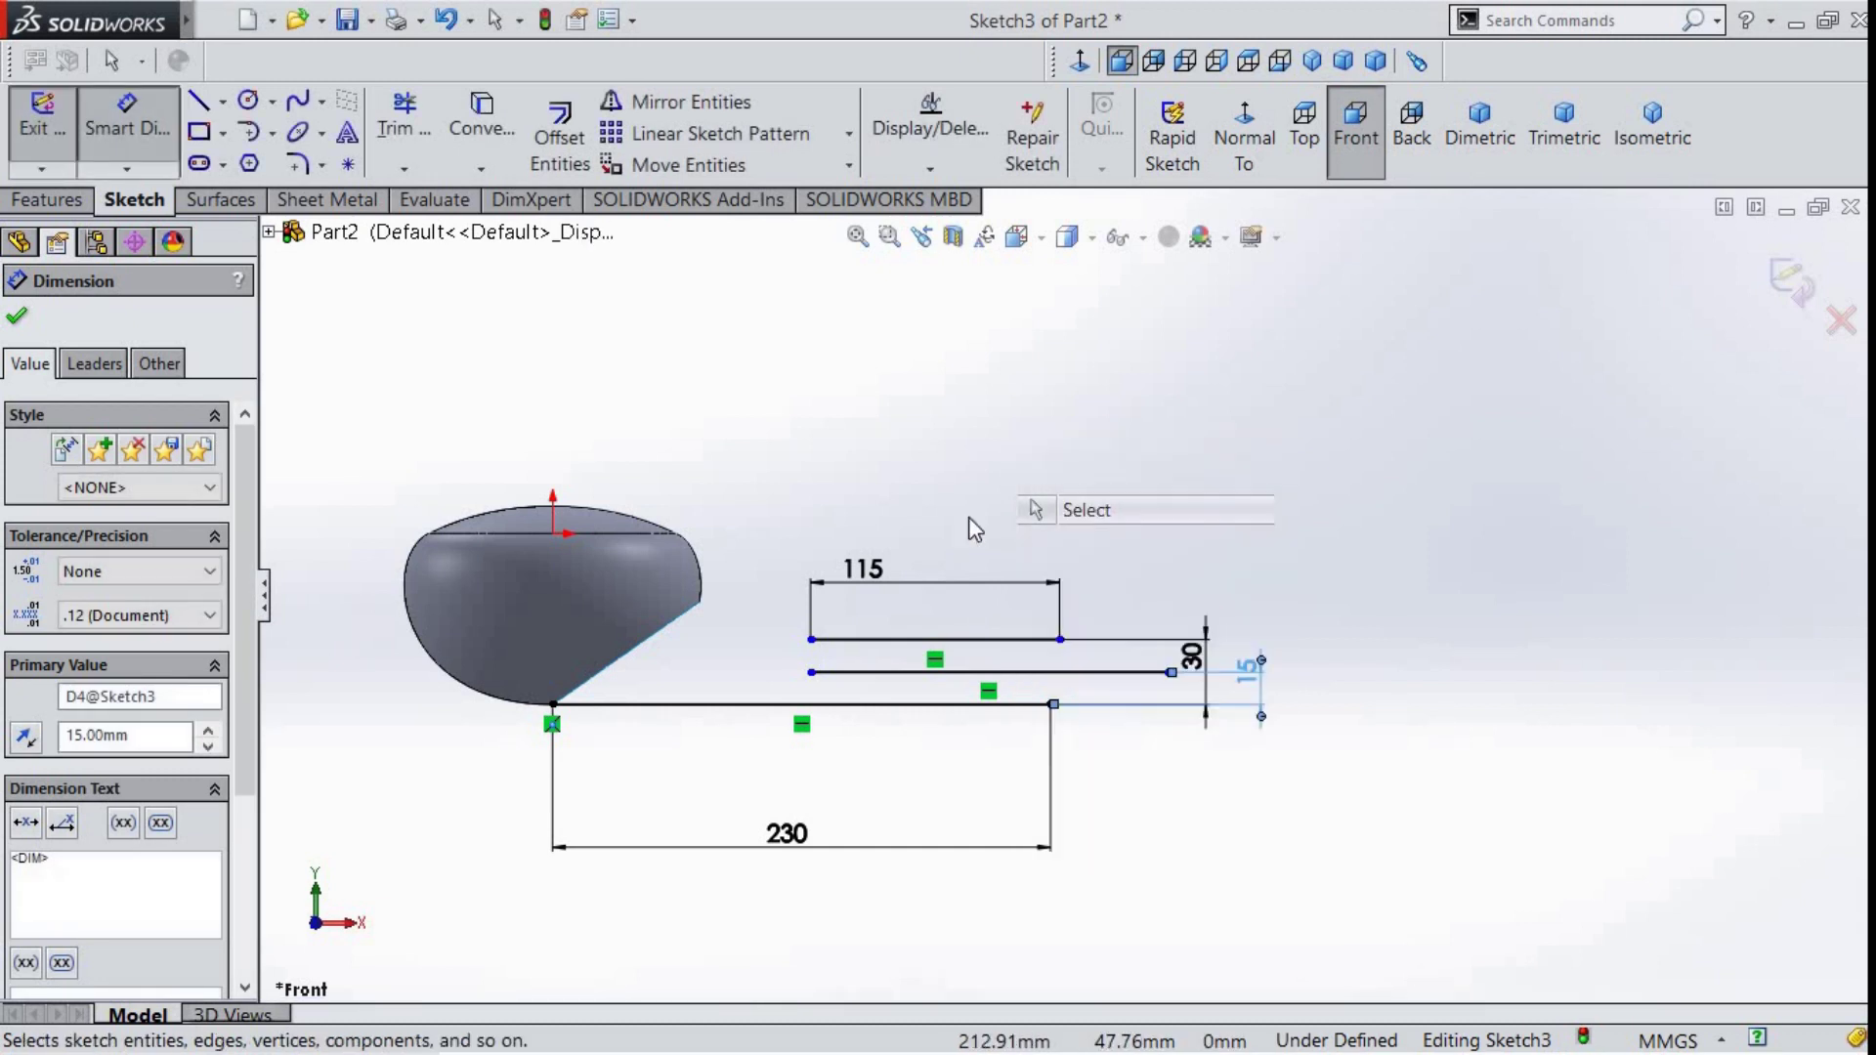
{"action": "left_click", "coordinate": [913, 668]}
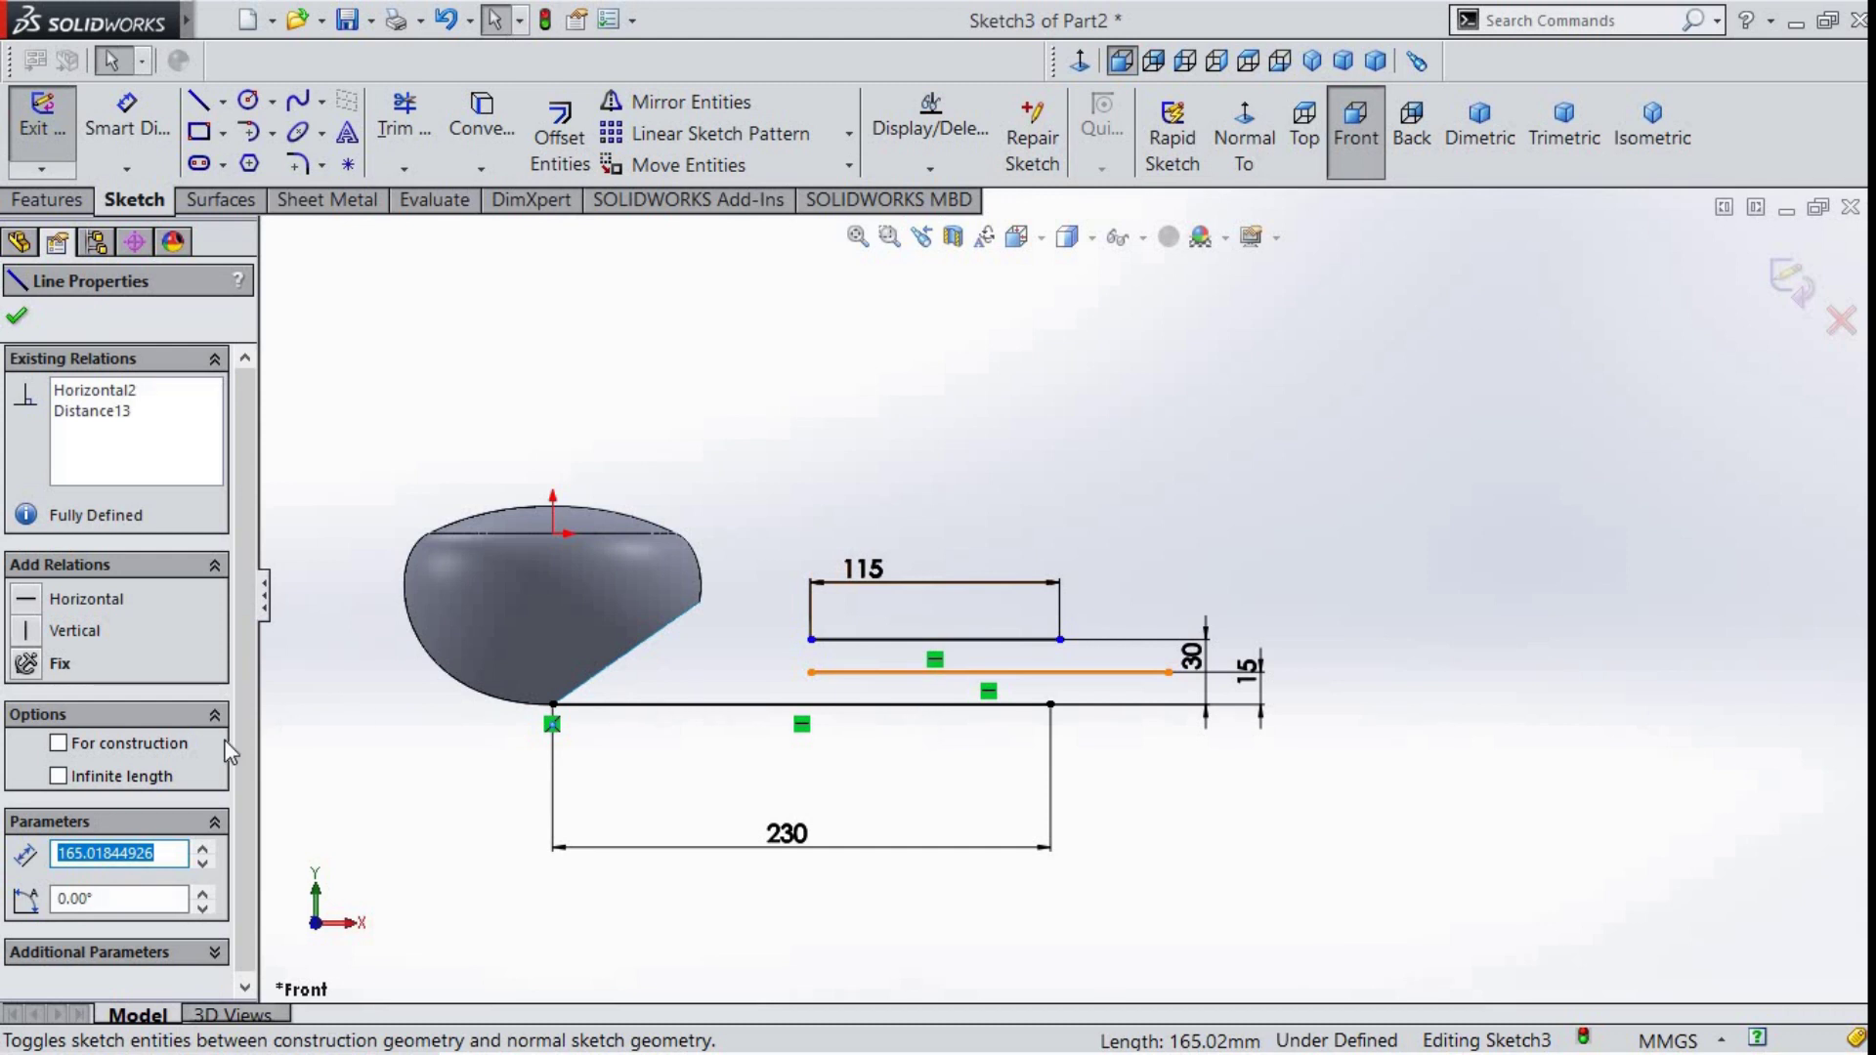
- Convert the middle and 230 lines to construction geometry and make the right endpoints Vertical
{"action": "left_click", "coordinate": [74, 752]}
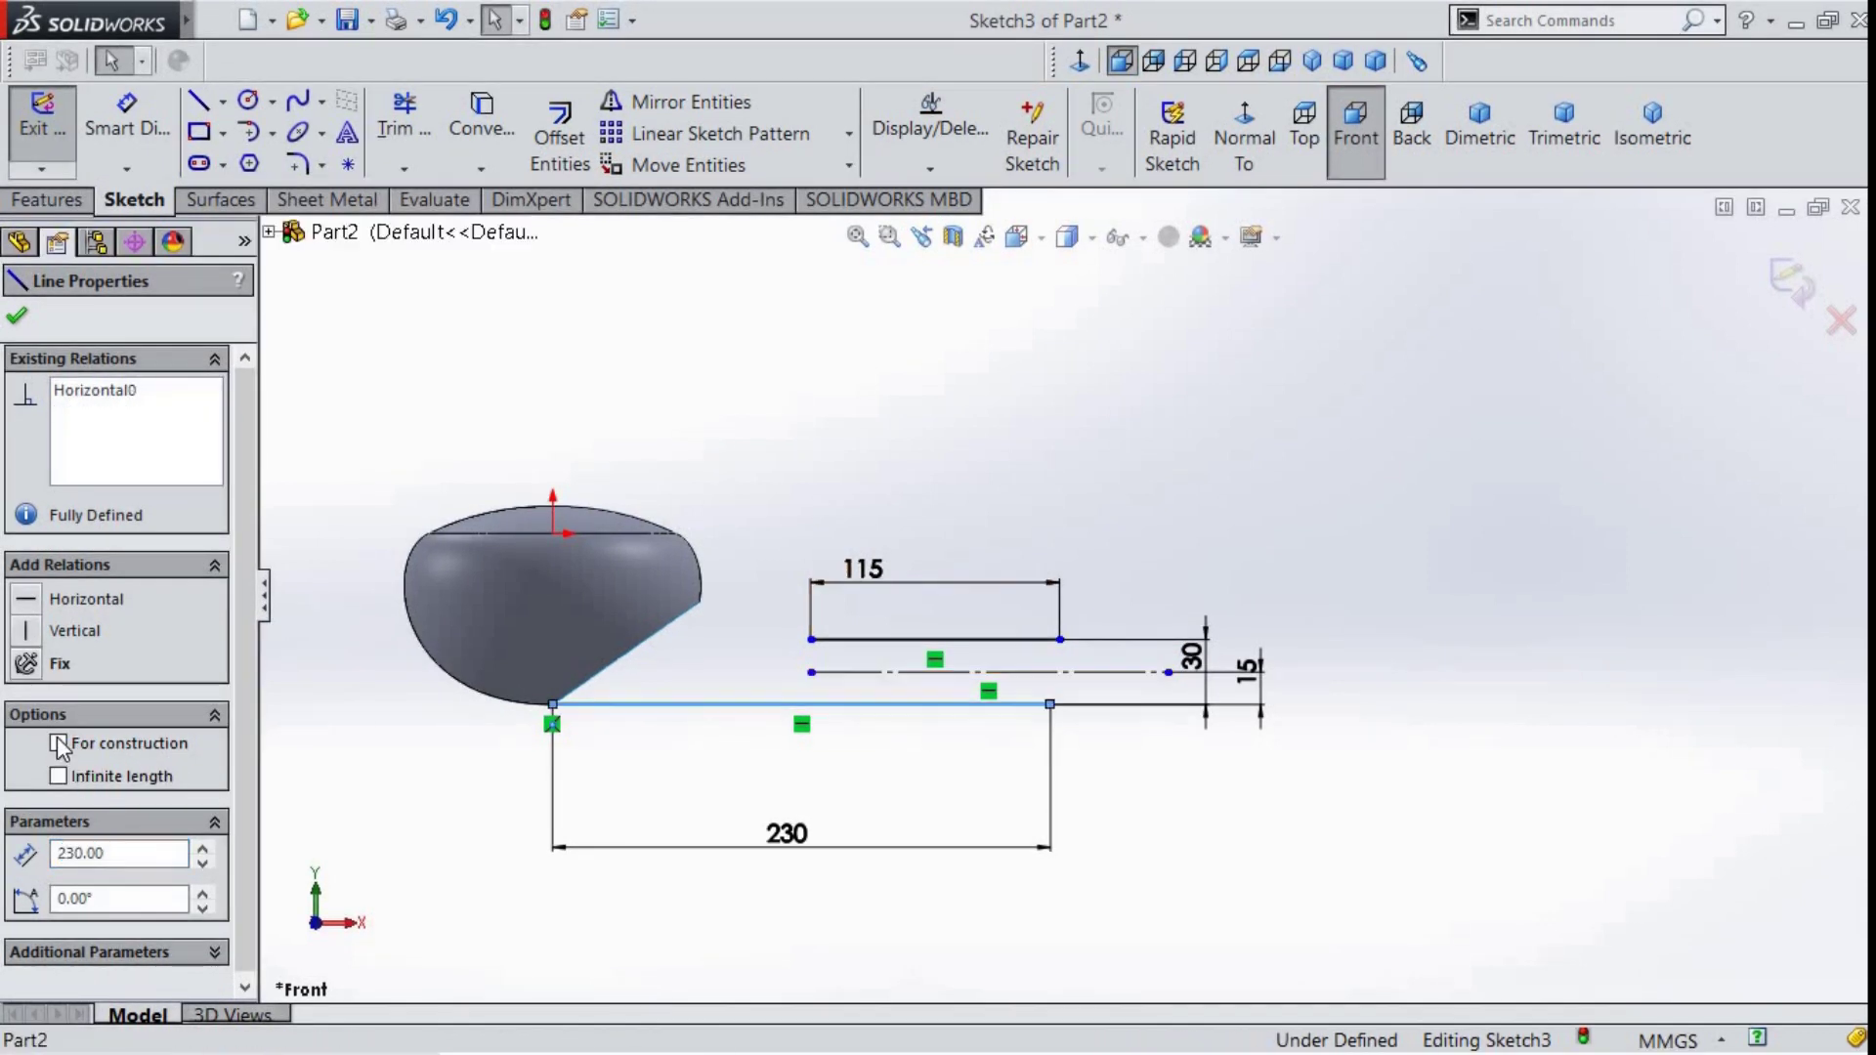
{"action": "left_click", "coordinate": [1172, 790]}
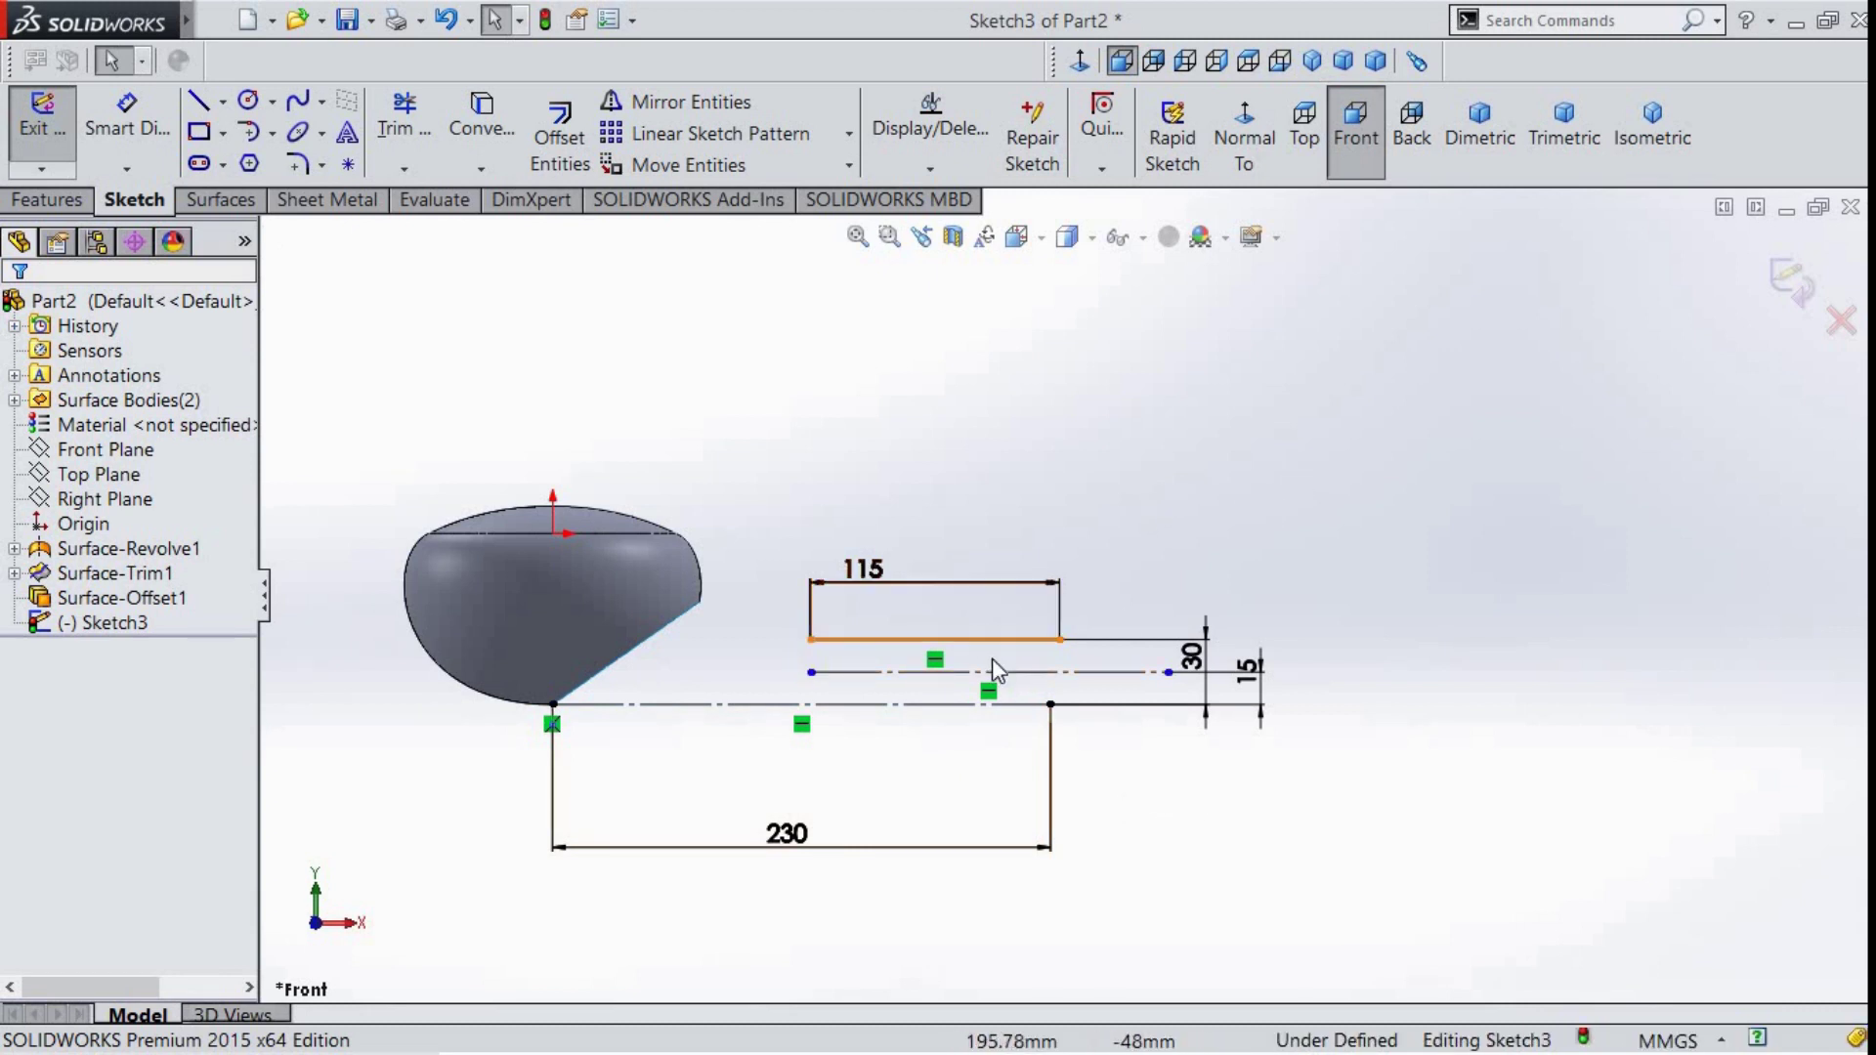
{"action": "left_click", "coordinate": [1060, 641]}
{"action": "left_click", "coordinate": [1051, 704], "text": "ctrl"}
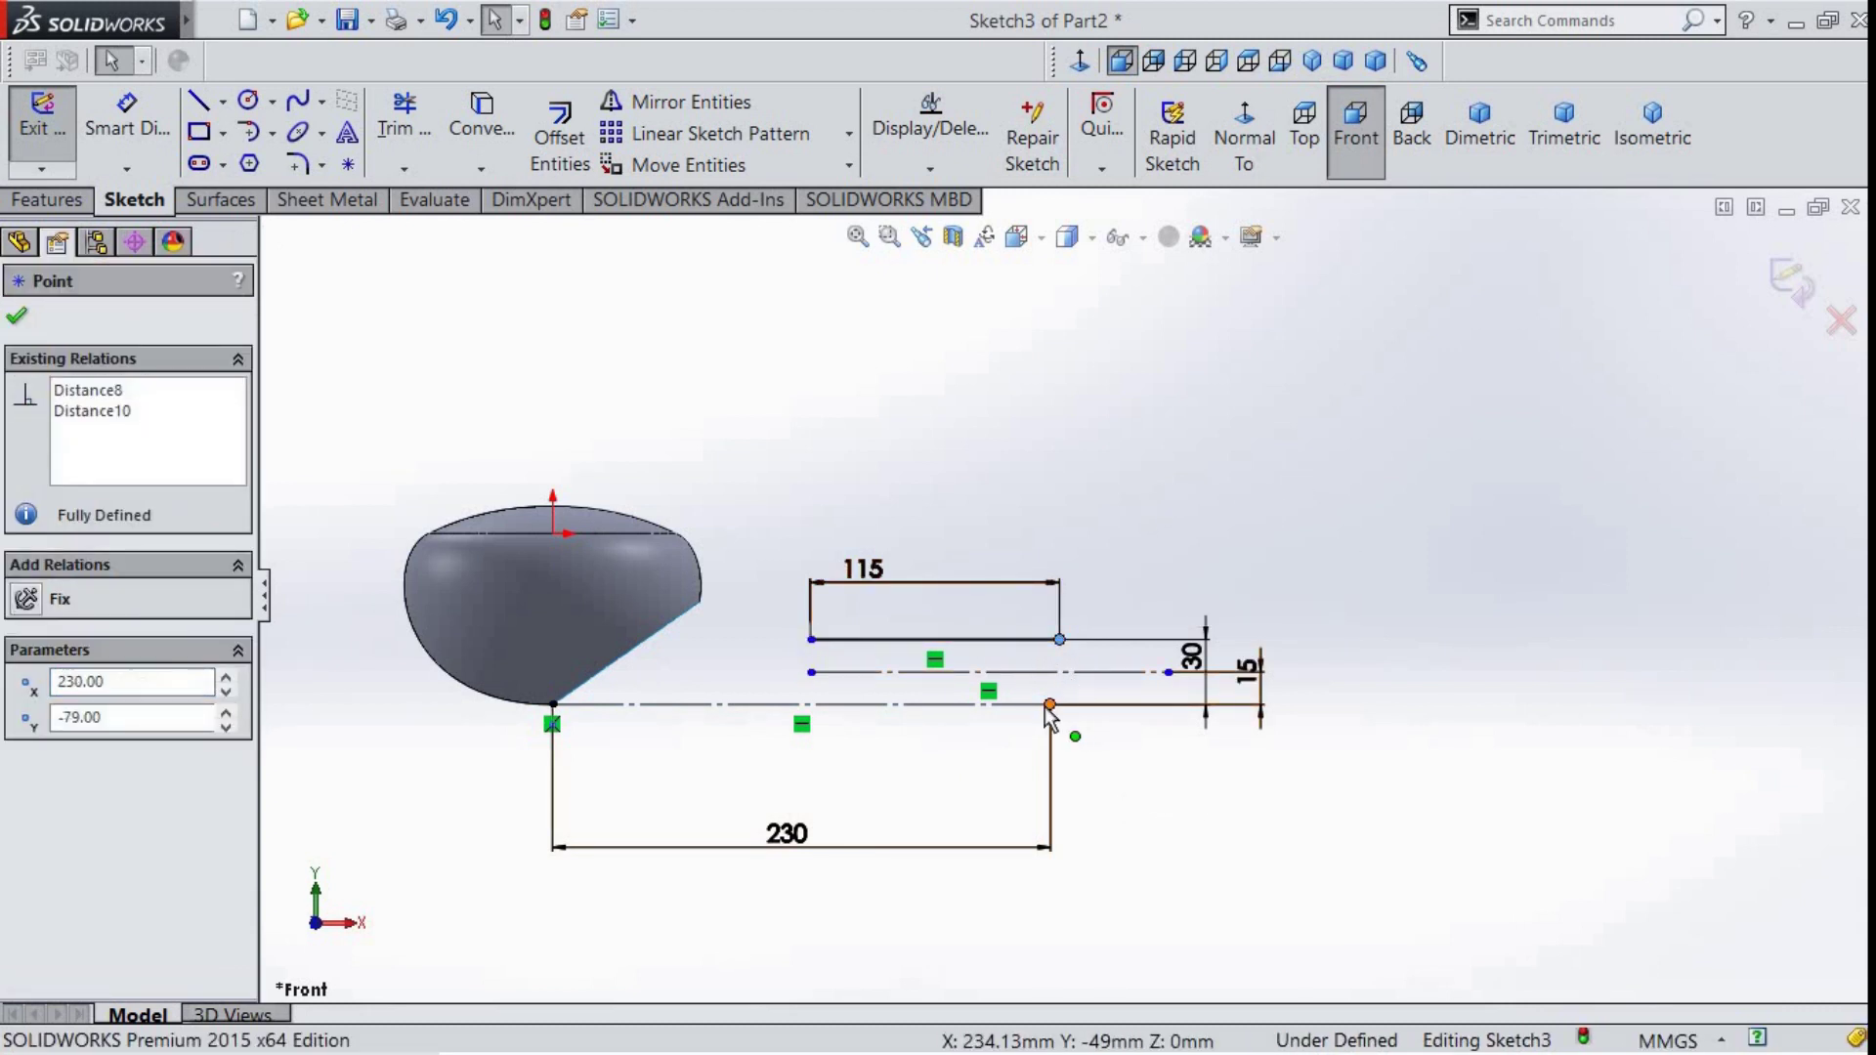
{"action": "left_click", "coordinate": [53, 799]}
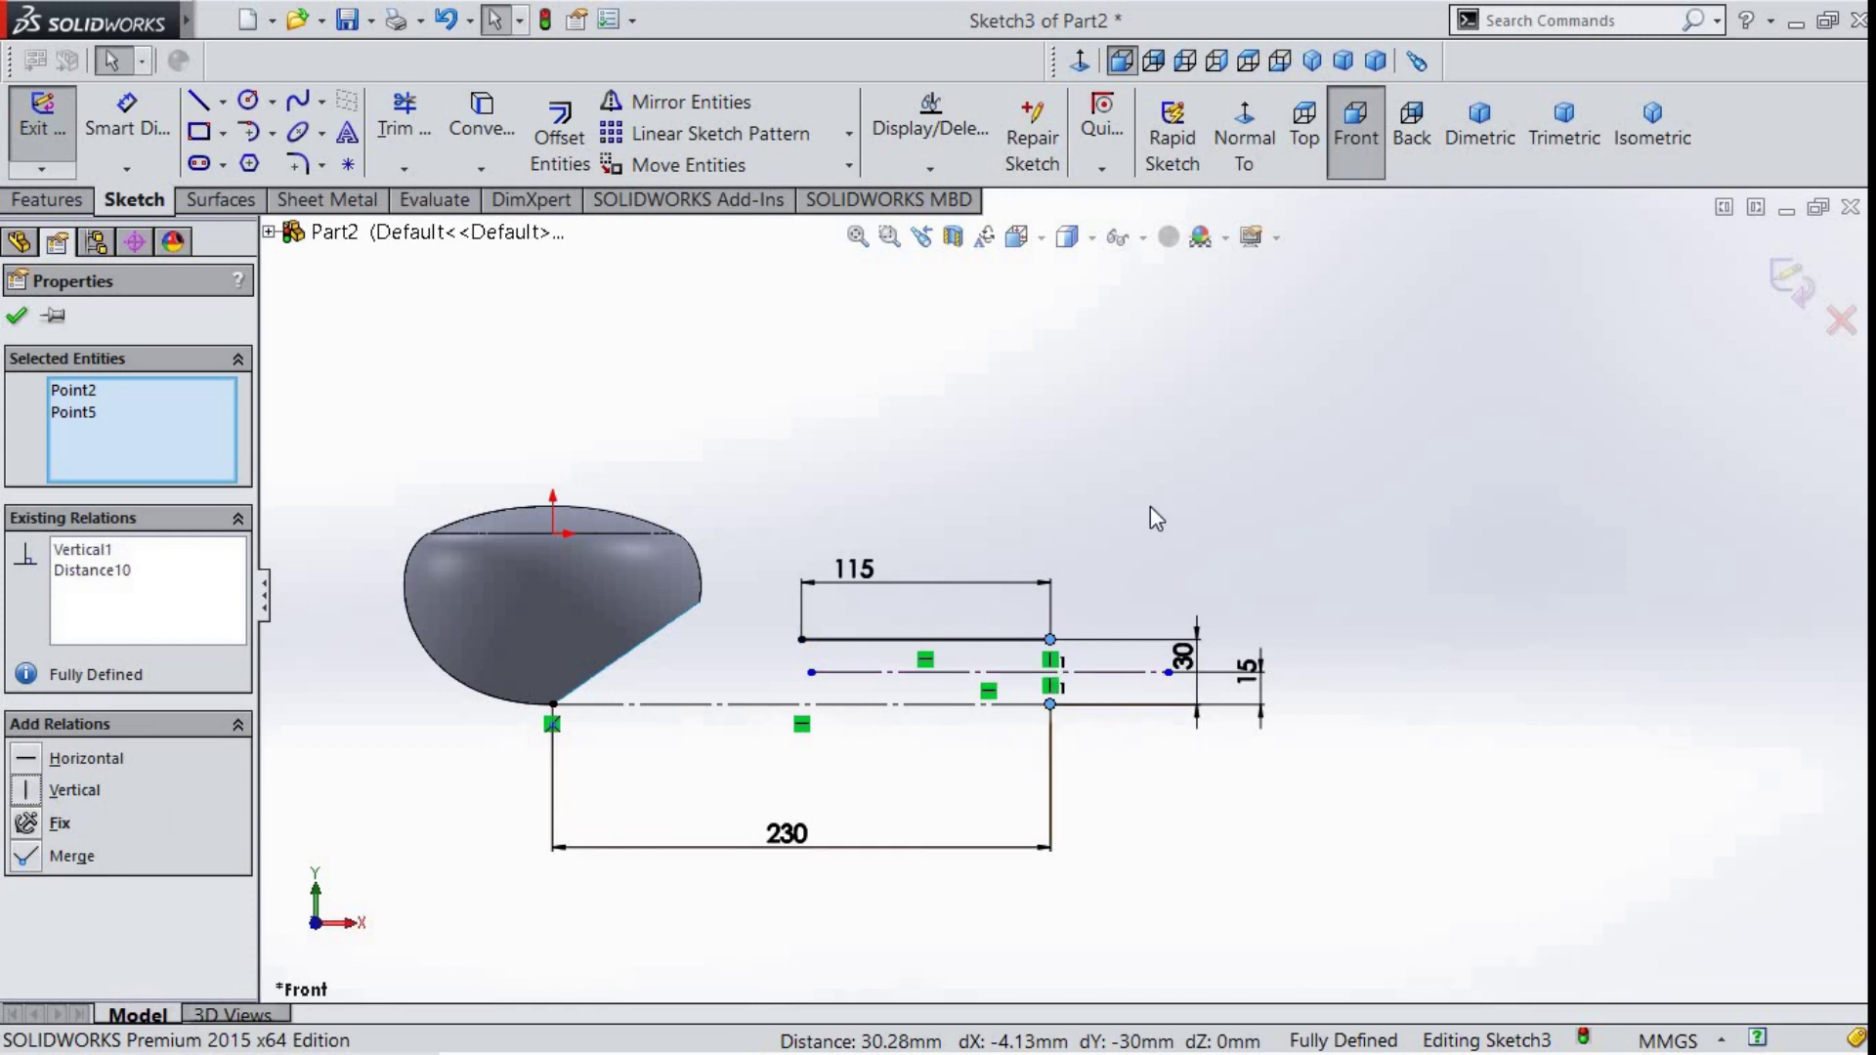
{"action": "left_click", "coordinate": [1151, 507]}
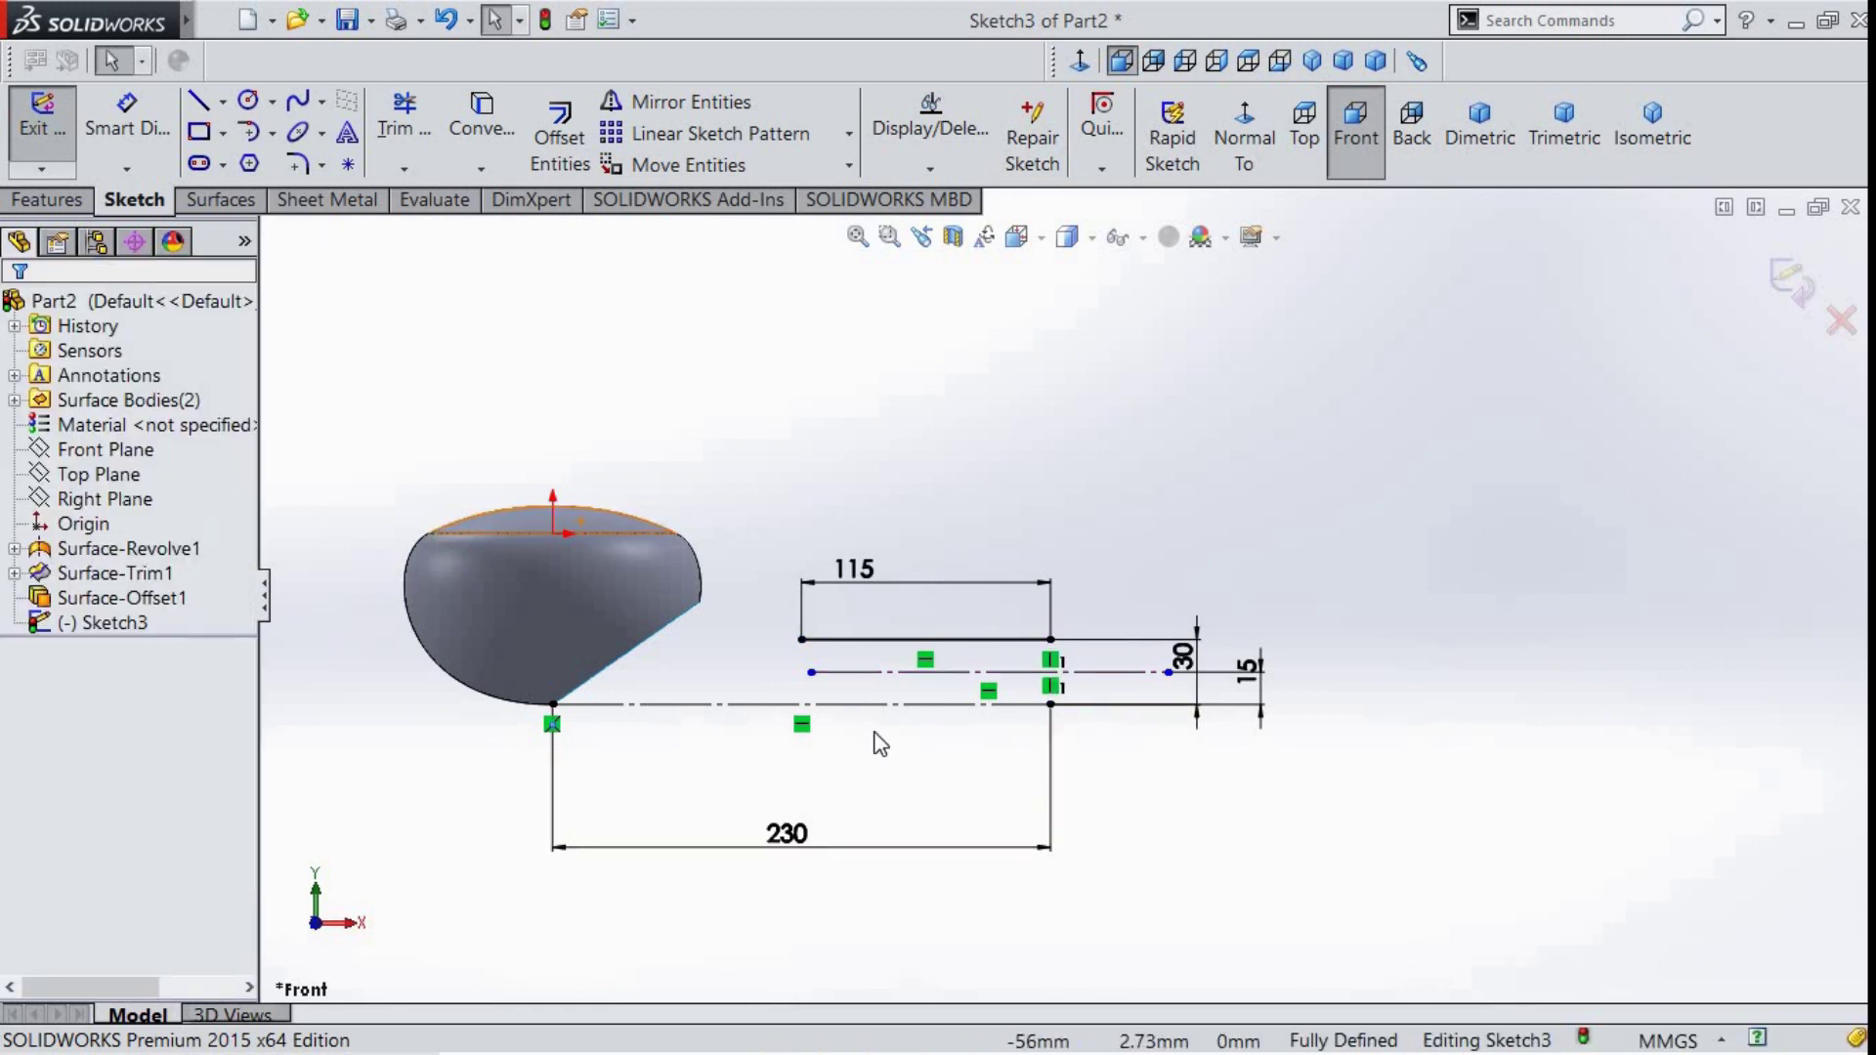
{"action": "left_click", "coordinate": [219, 200]}
{"action": "left_click", "coordinate": [139, 129]}
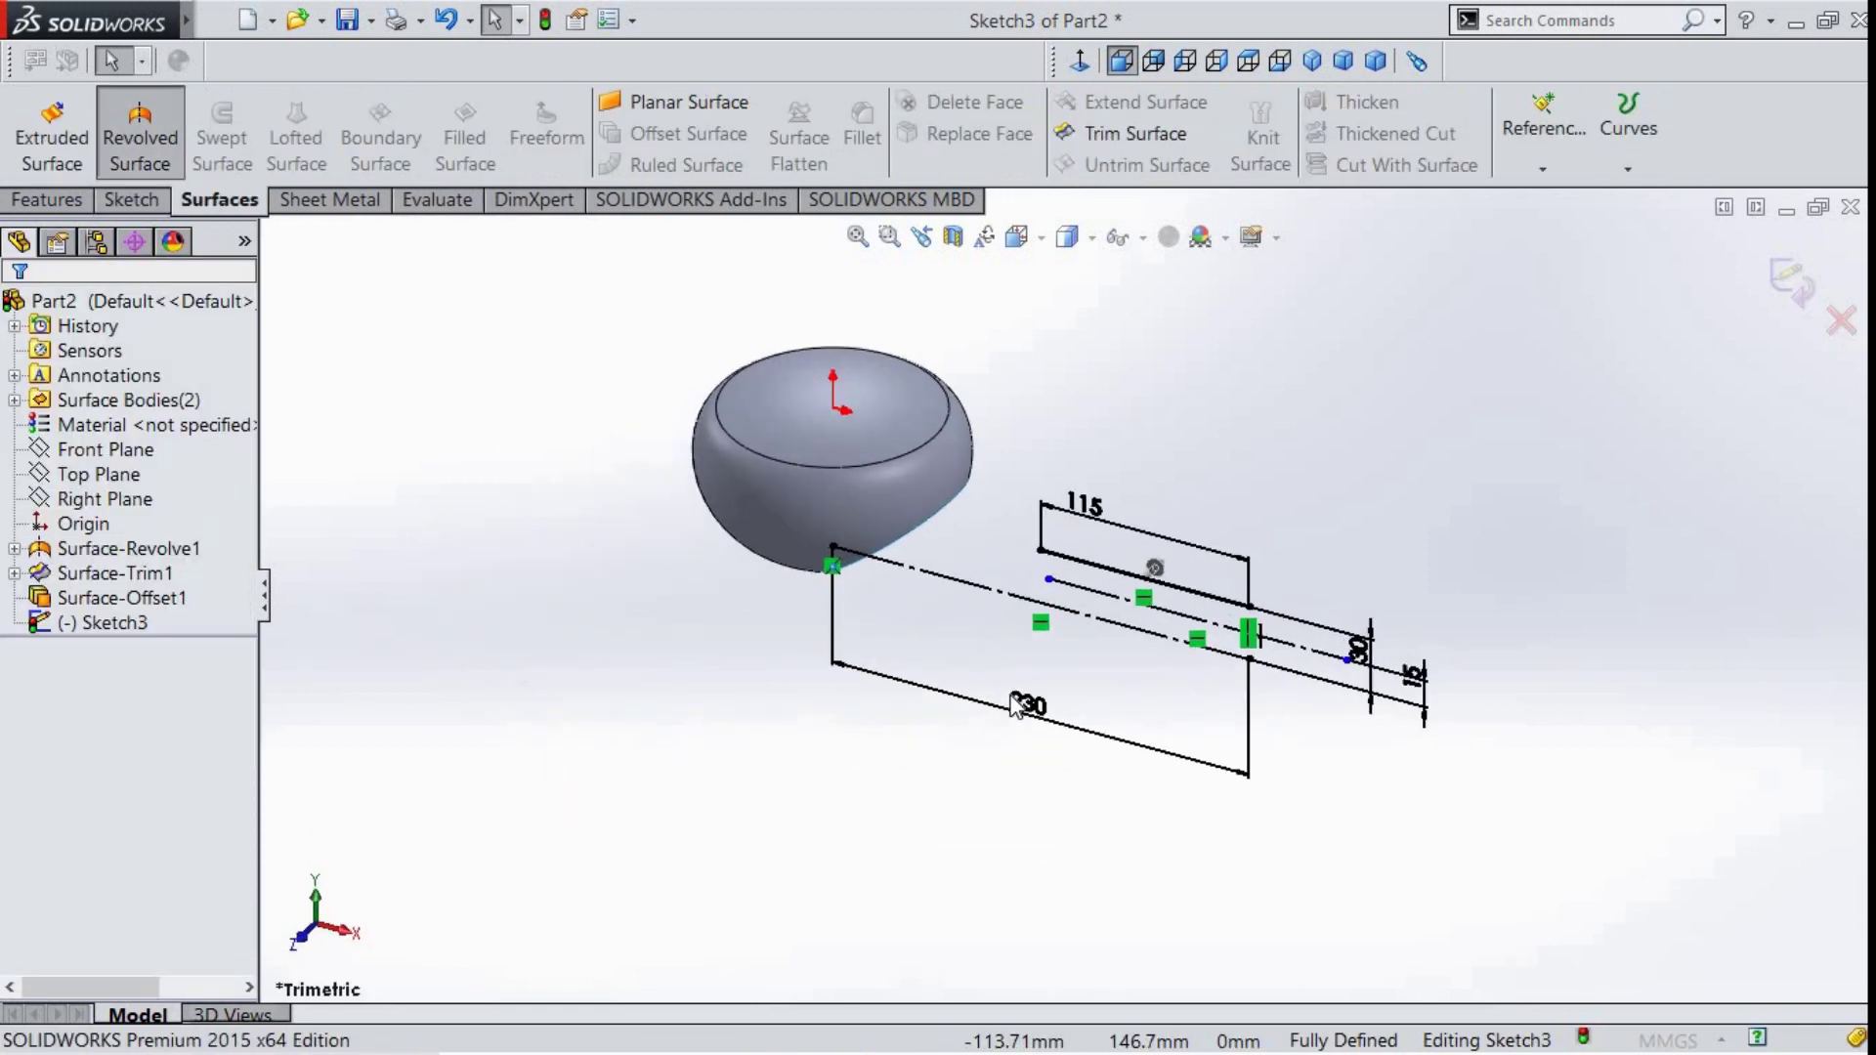
- Revolve the sketch 360° around the middle construction line into a tube surface beside the dome
{"action": "left_click", "coordinate": [1109, 604]}
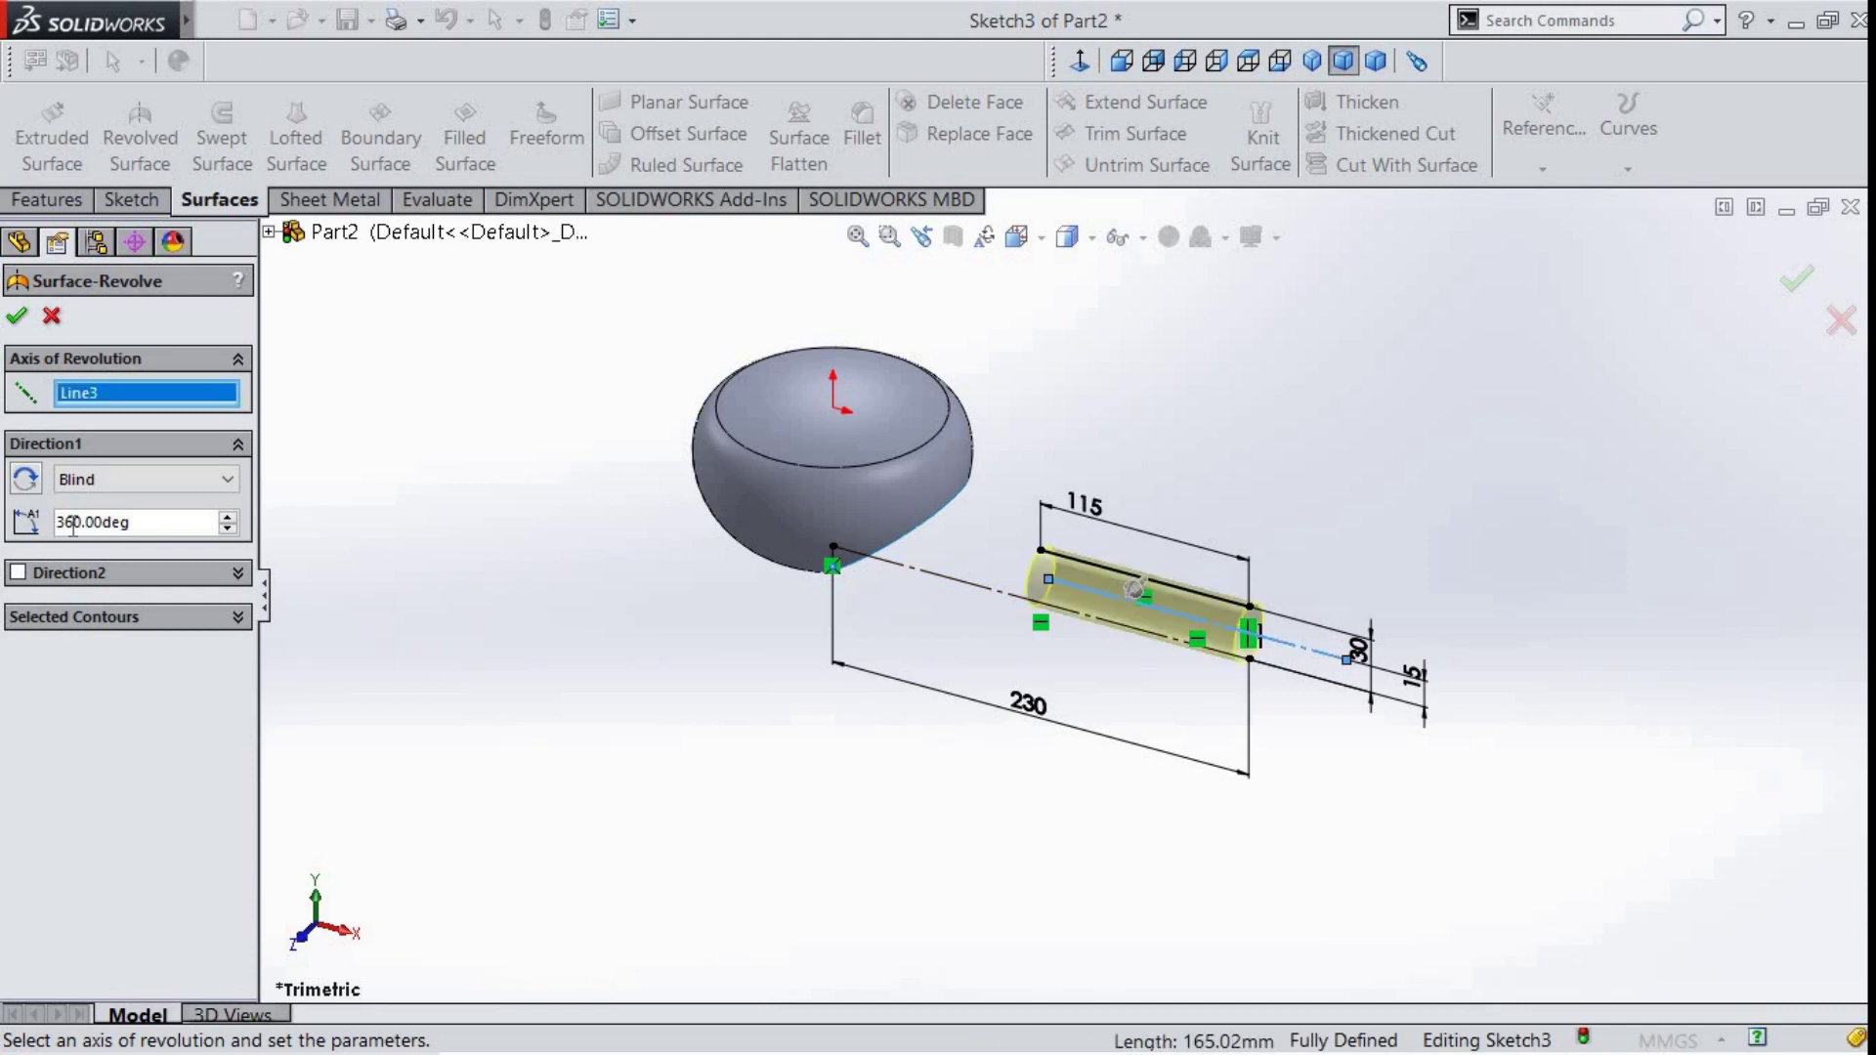
{"action": "left_click", "coordinate": [17, 315]}
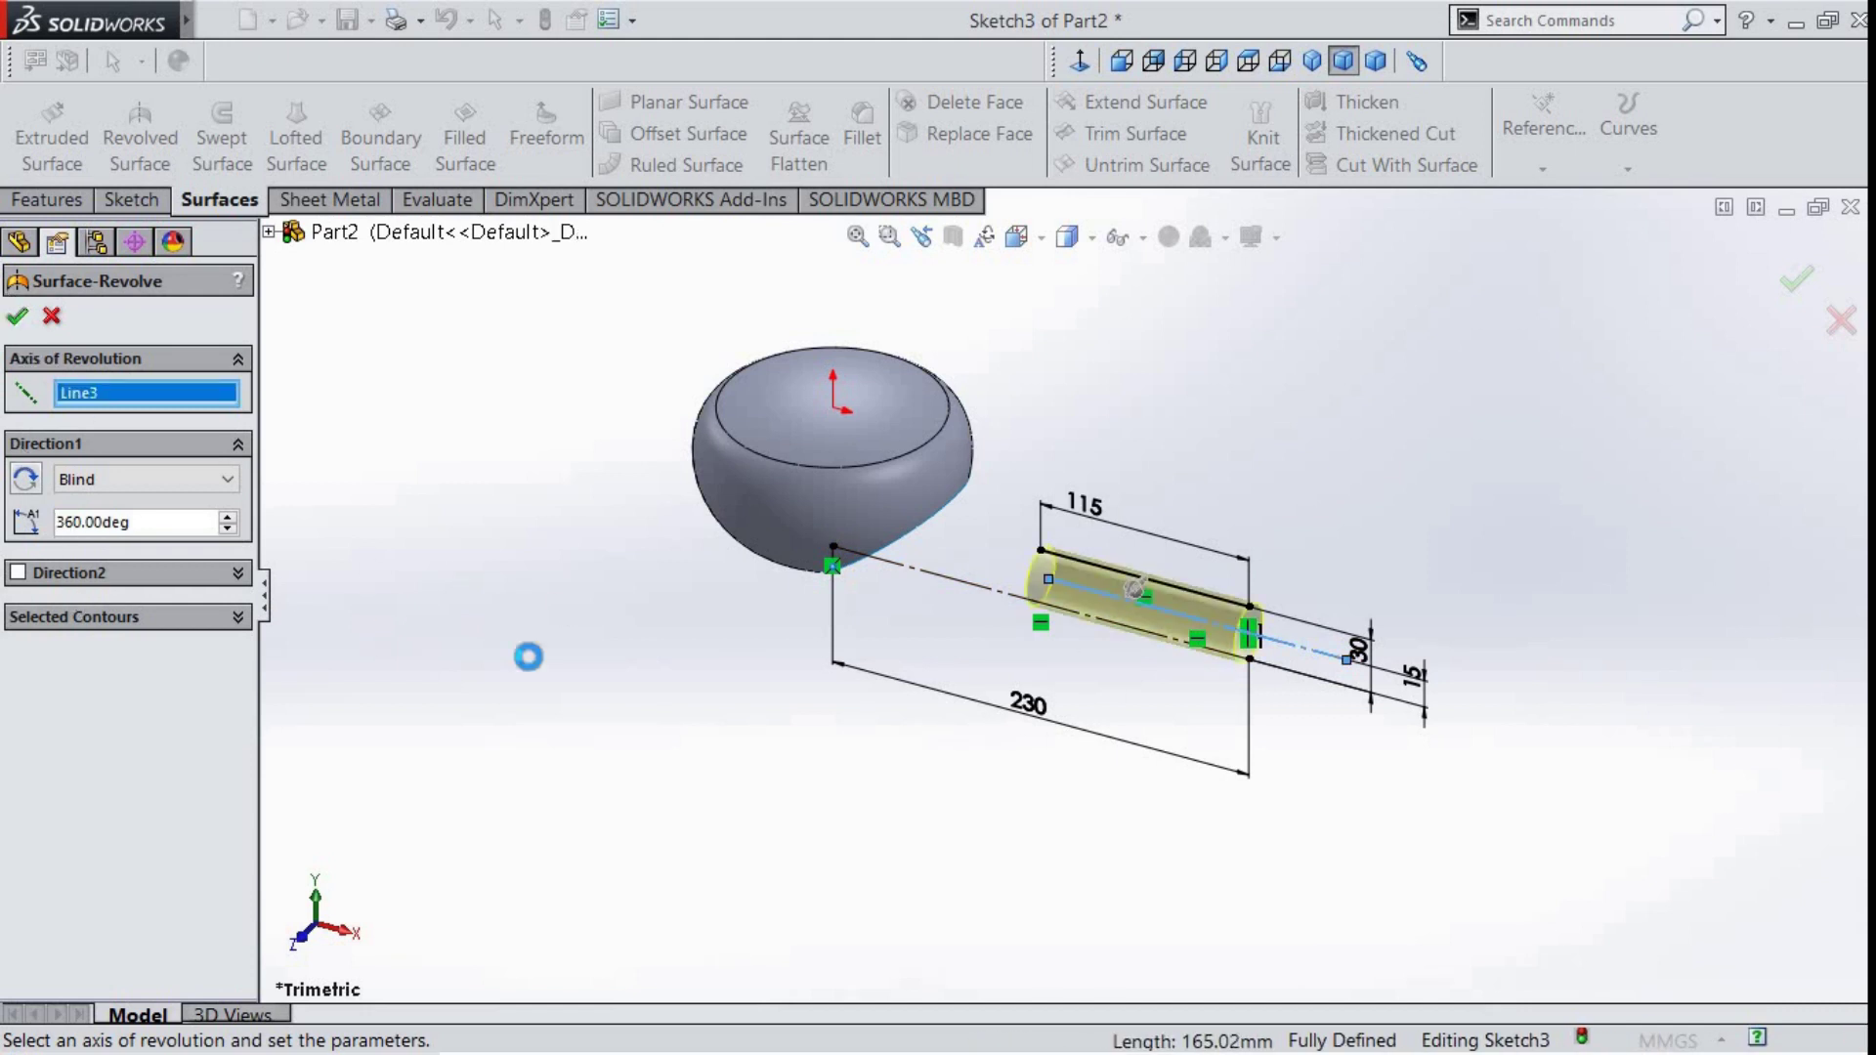
{"action": "left_click", "coordinate": [1350, 604]}
{"action": "middle_click_drag", "start_coordinate": [1351, 604], "coordinate": [1319, 607]}
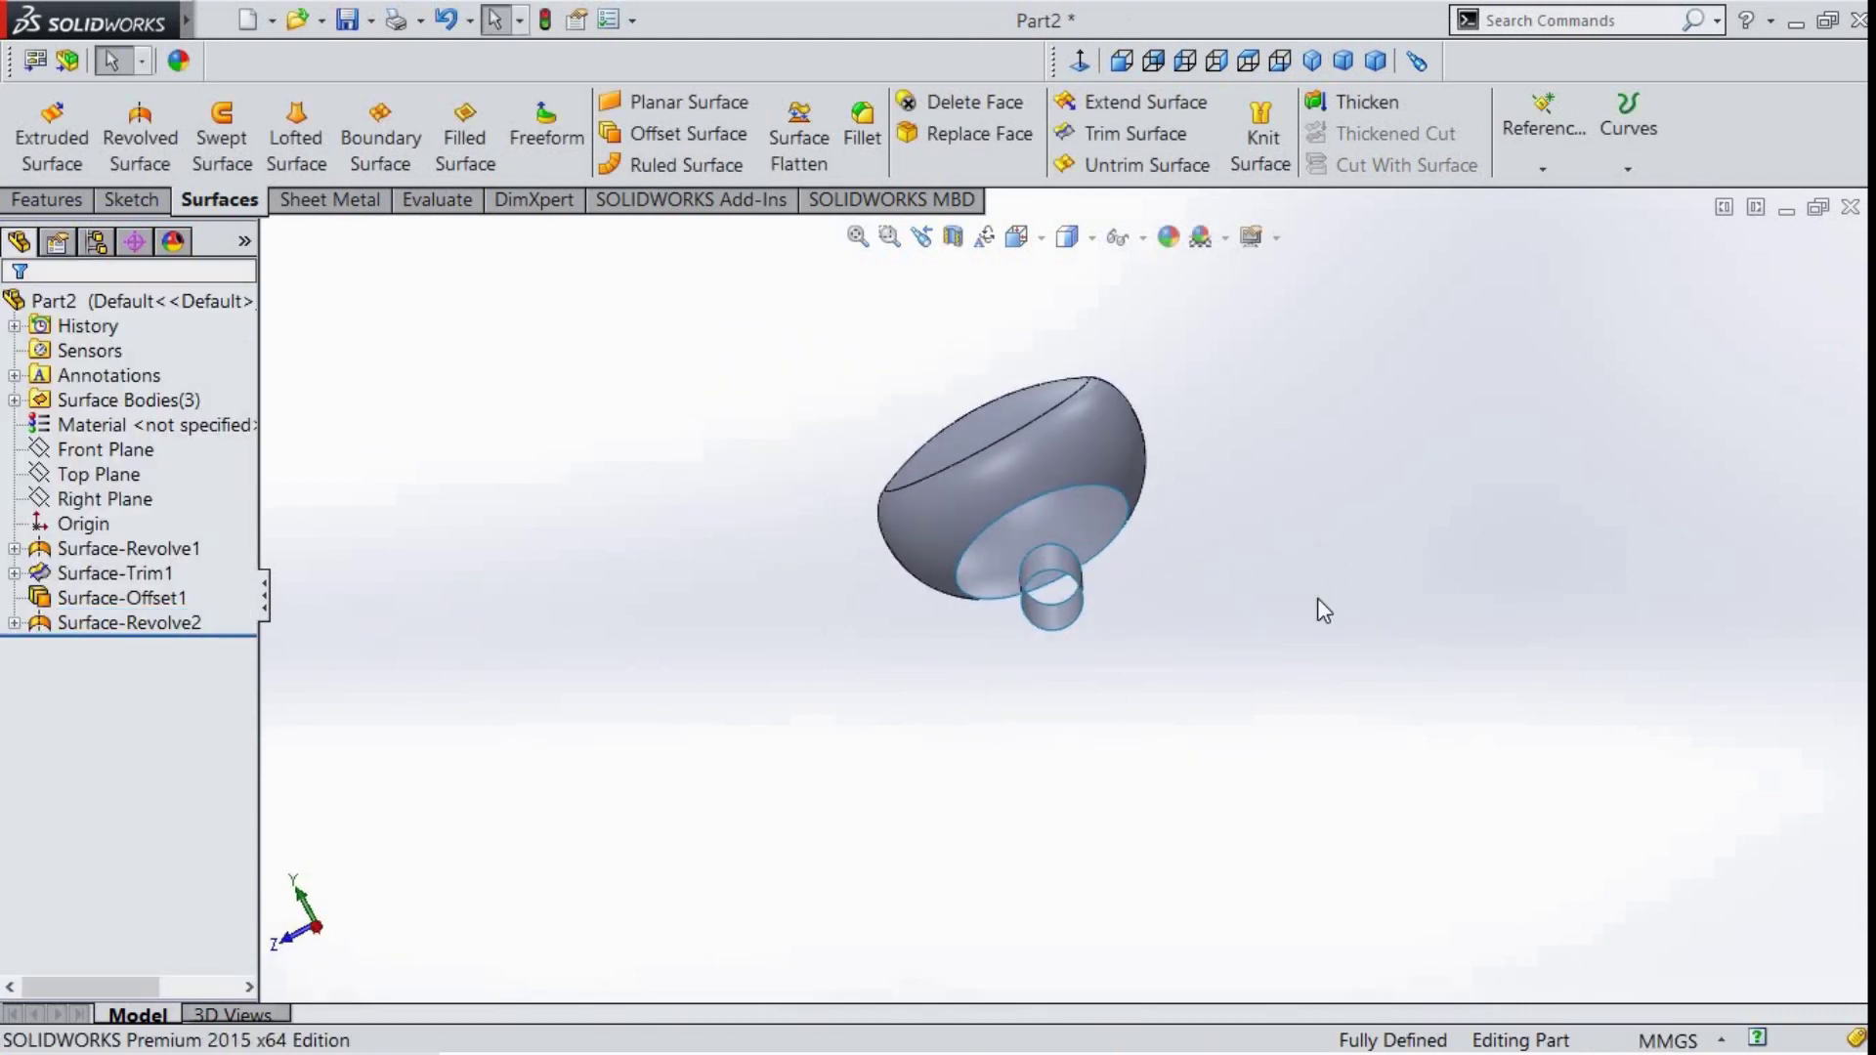
{"action": "scroll", "coordinate": [1110, 599], "scroll_direction": "down", "scroll_amount": 5}
{"action": "mouse_move", "coordinate": [1110, 599]}
{"action": "middle_mouse_down"}
{"action": "mouse_move", "coordinate": [1134, 616]}
{"action": "mouse_move", "coordinate": [351, 583]}
{"action": "middle_mouse_up"}
{"action": "scroll", "coordinate": [1042, 577], "scroll_direction": "up", "scroll_amount": 5}
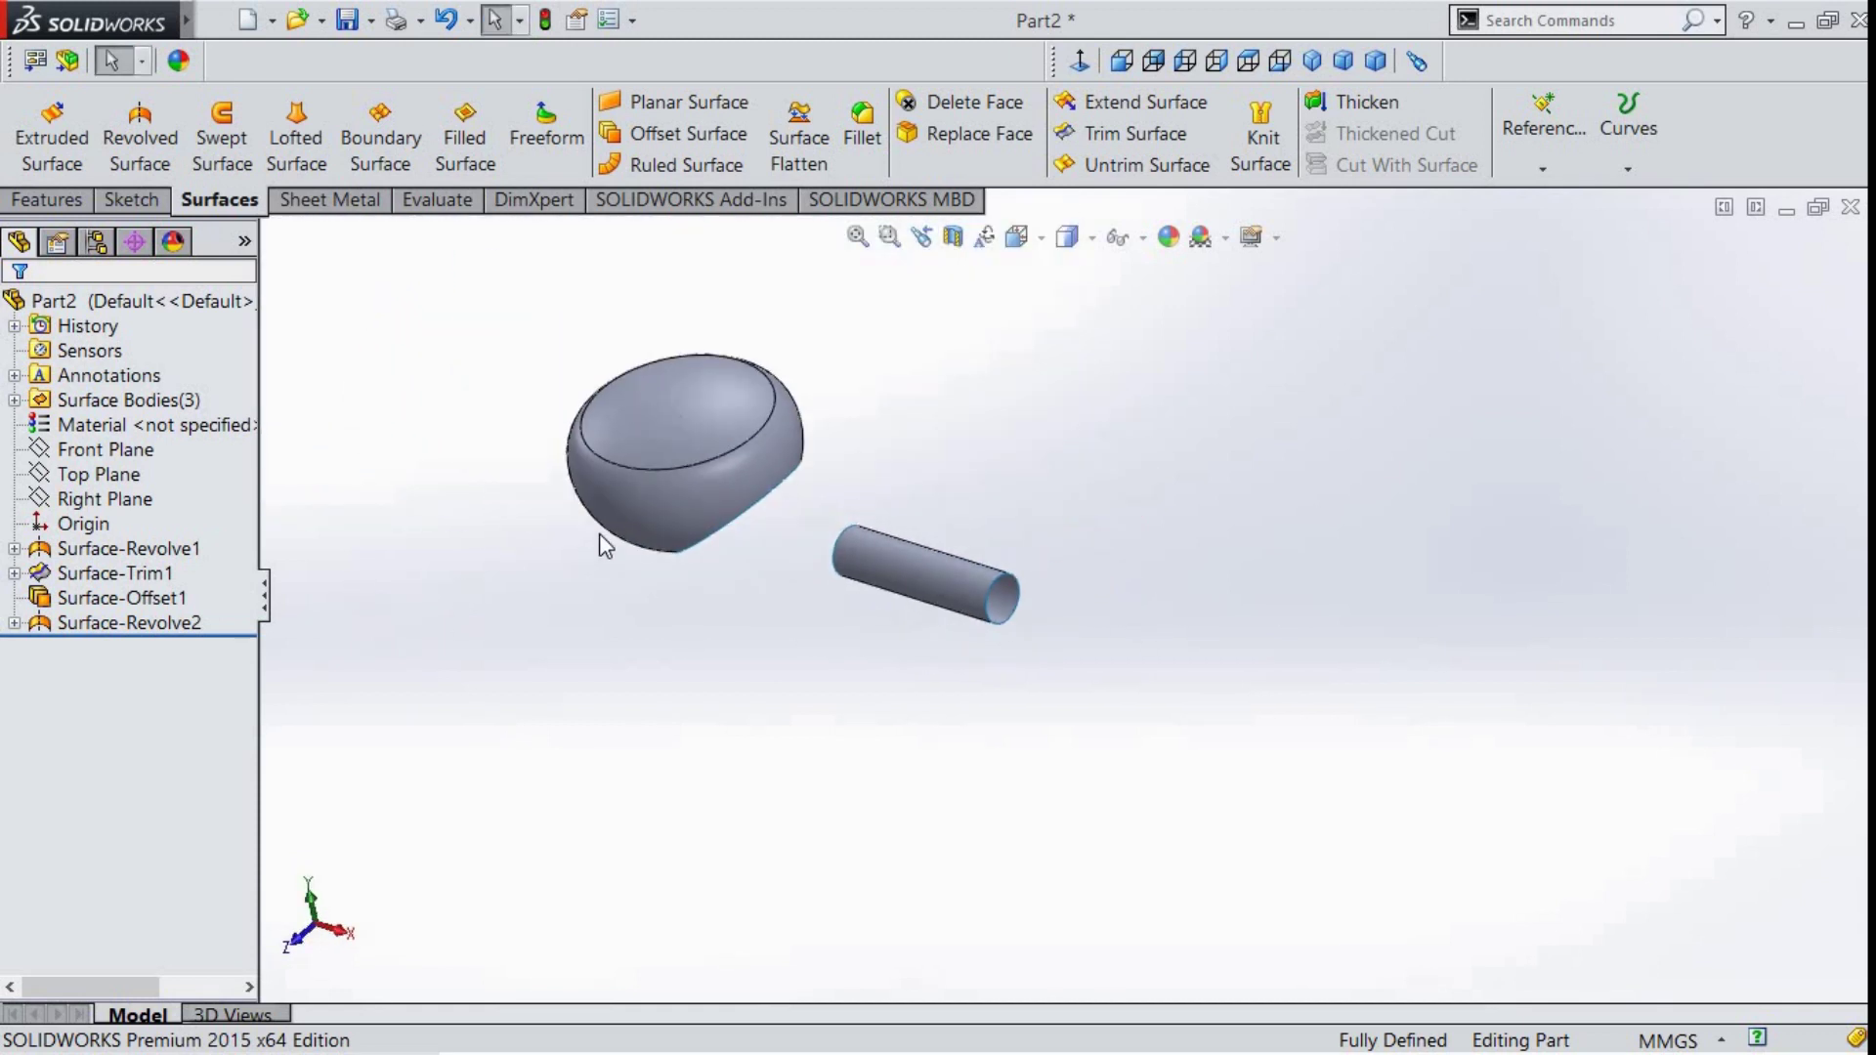
{"action": "scroll", "coordinate": [1056, 478], "scroll_direction": "down", "scroll_amount": 3}
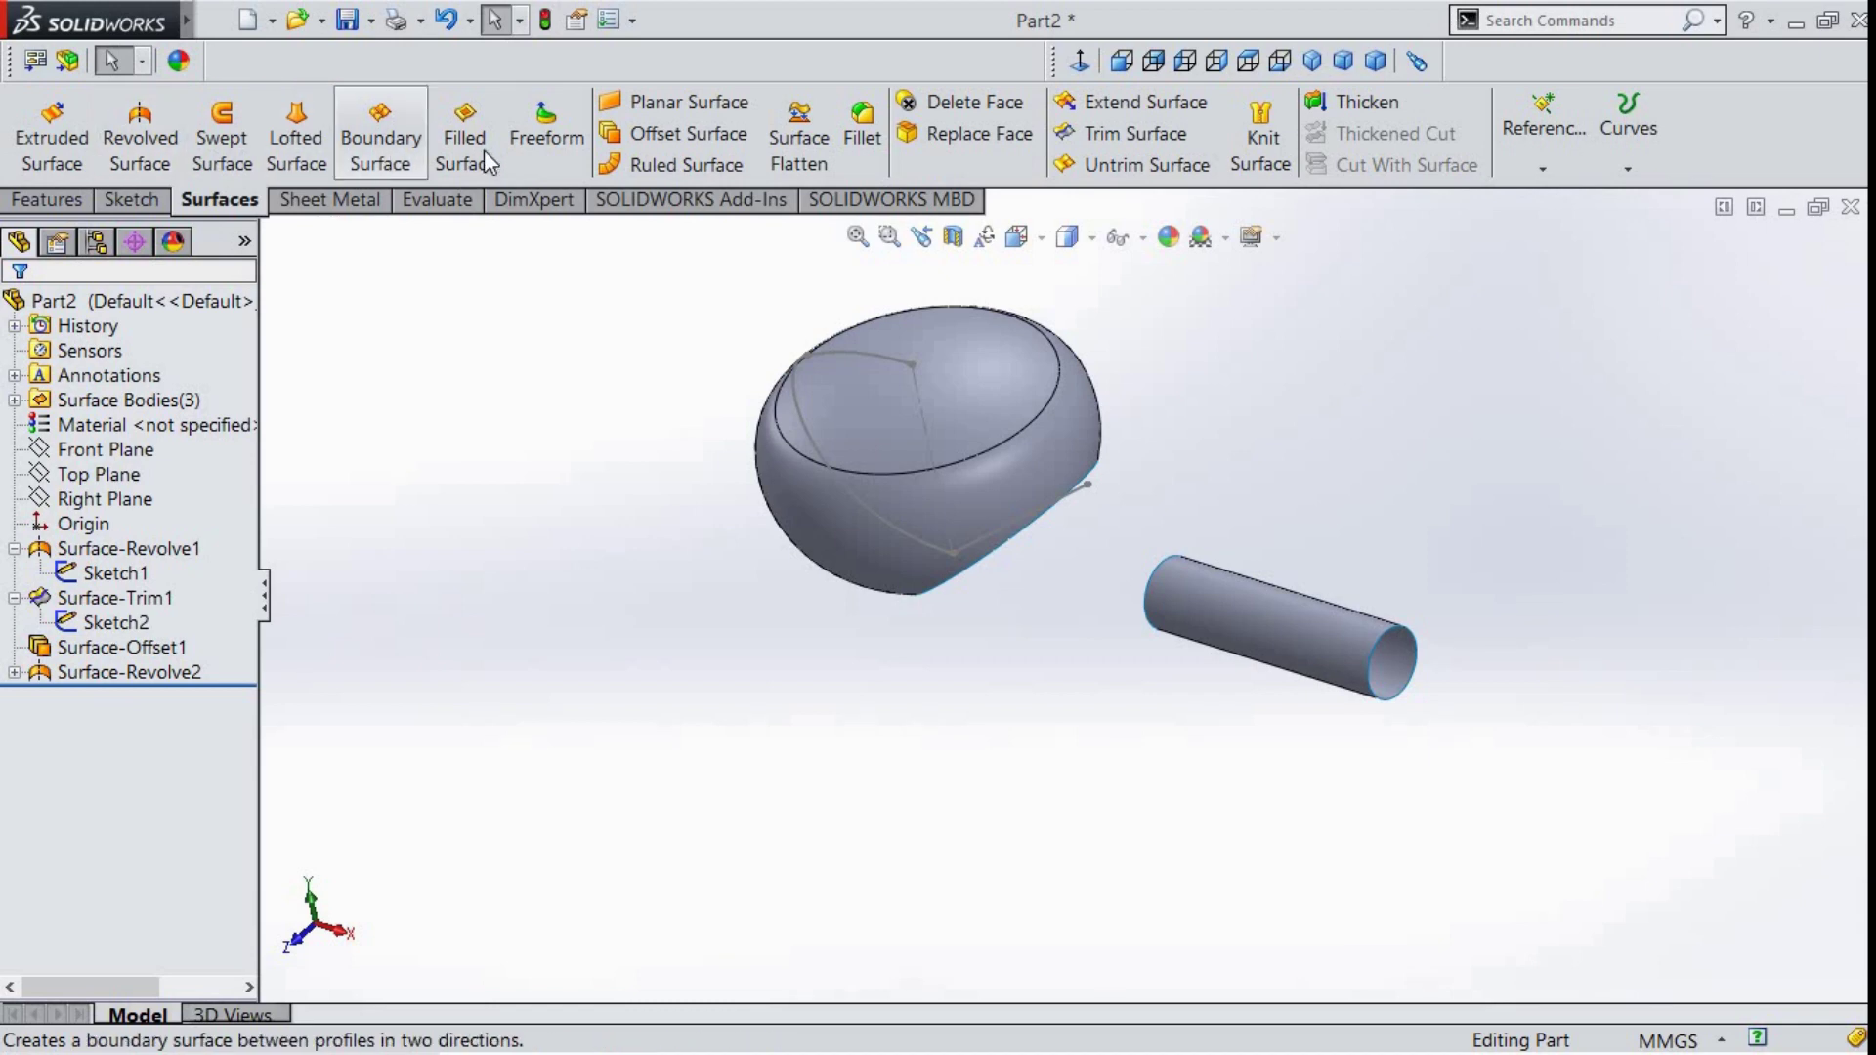
- Pick the dome's opening edge and the tube's end edge as boundary surface profiles
{"action": "left_click", "coordinate": [380, 137]}
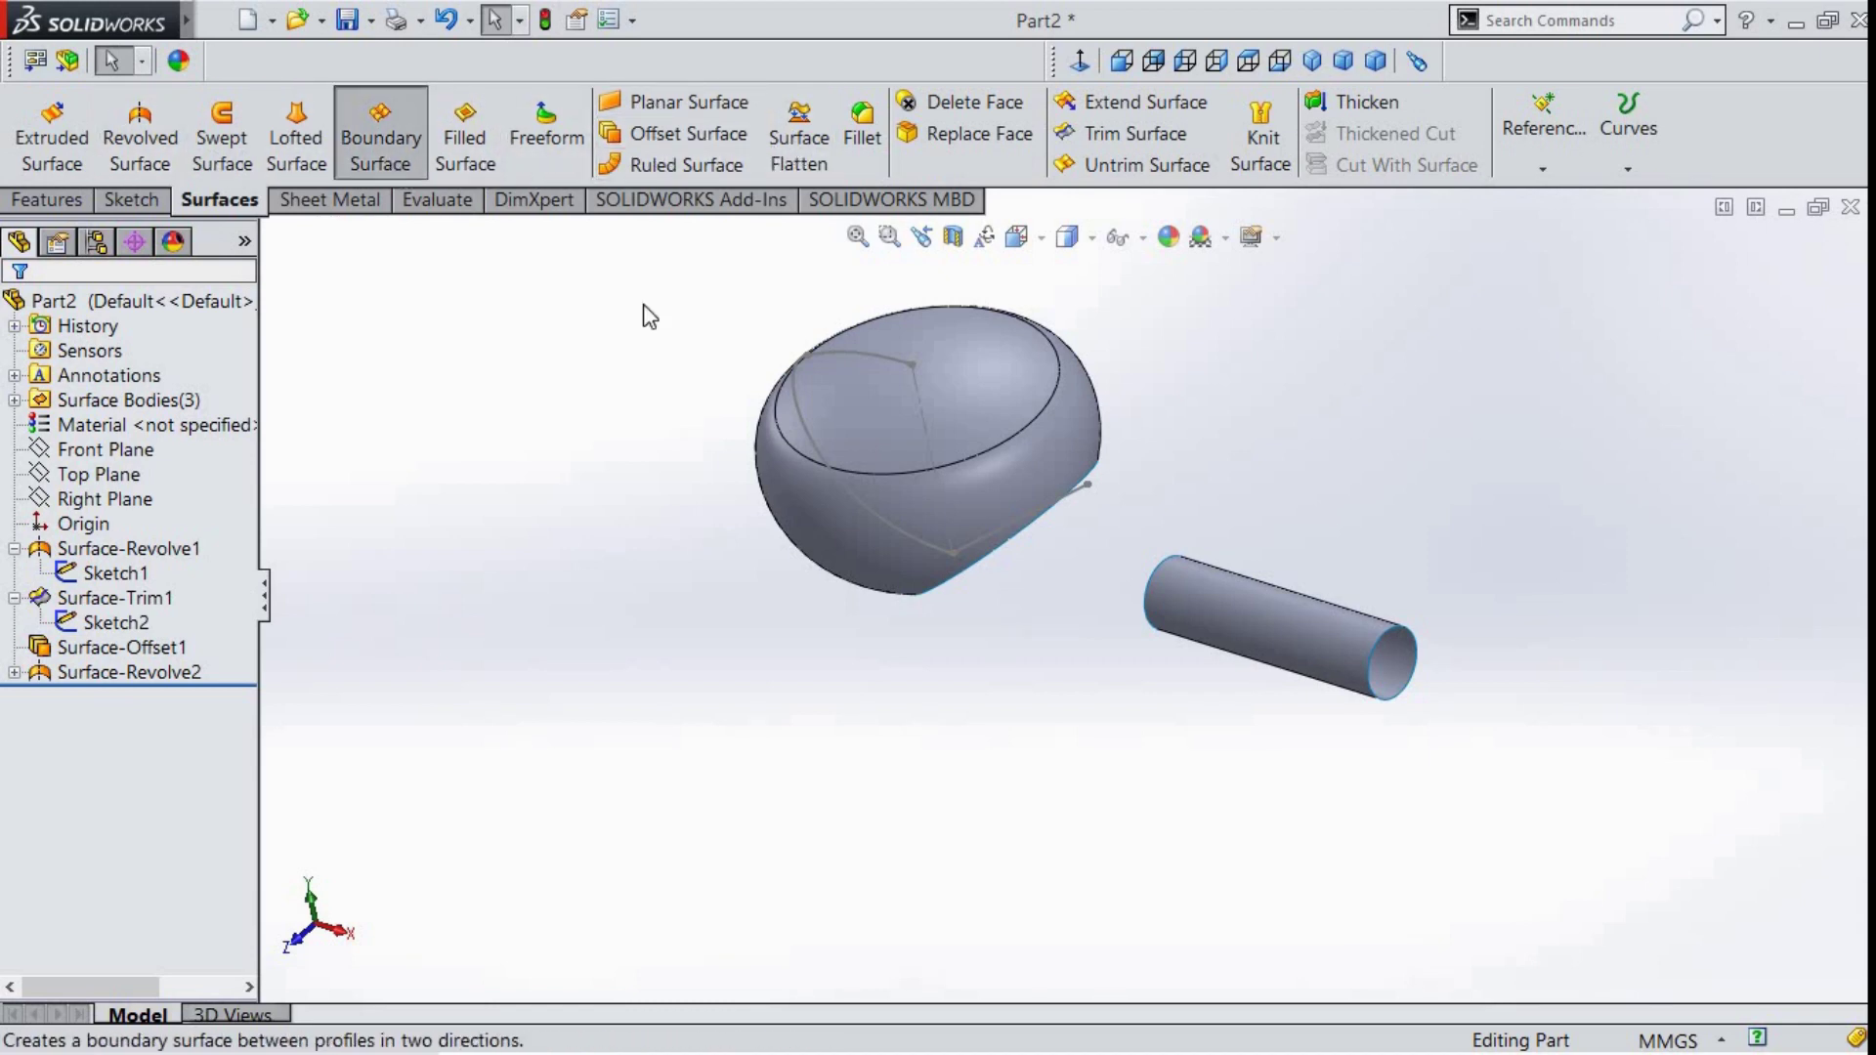
{"action": "scroll", "coordinate": [1062, 479], "scroll_direction": "down", "scroll_amount": 1}
{"action": "scroll", "coordinate": [1060, 475], "scroll_direction": "down", "scroll_amount": 3}
{"action": "scroll", "coordinate": [1061, 474], "scroll_direction": "up", "scroll_amount": 3}
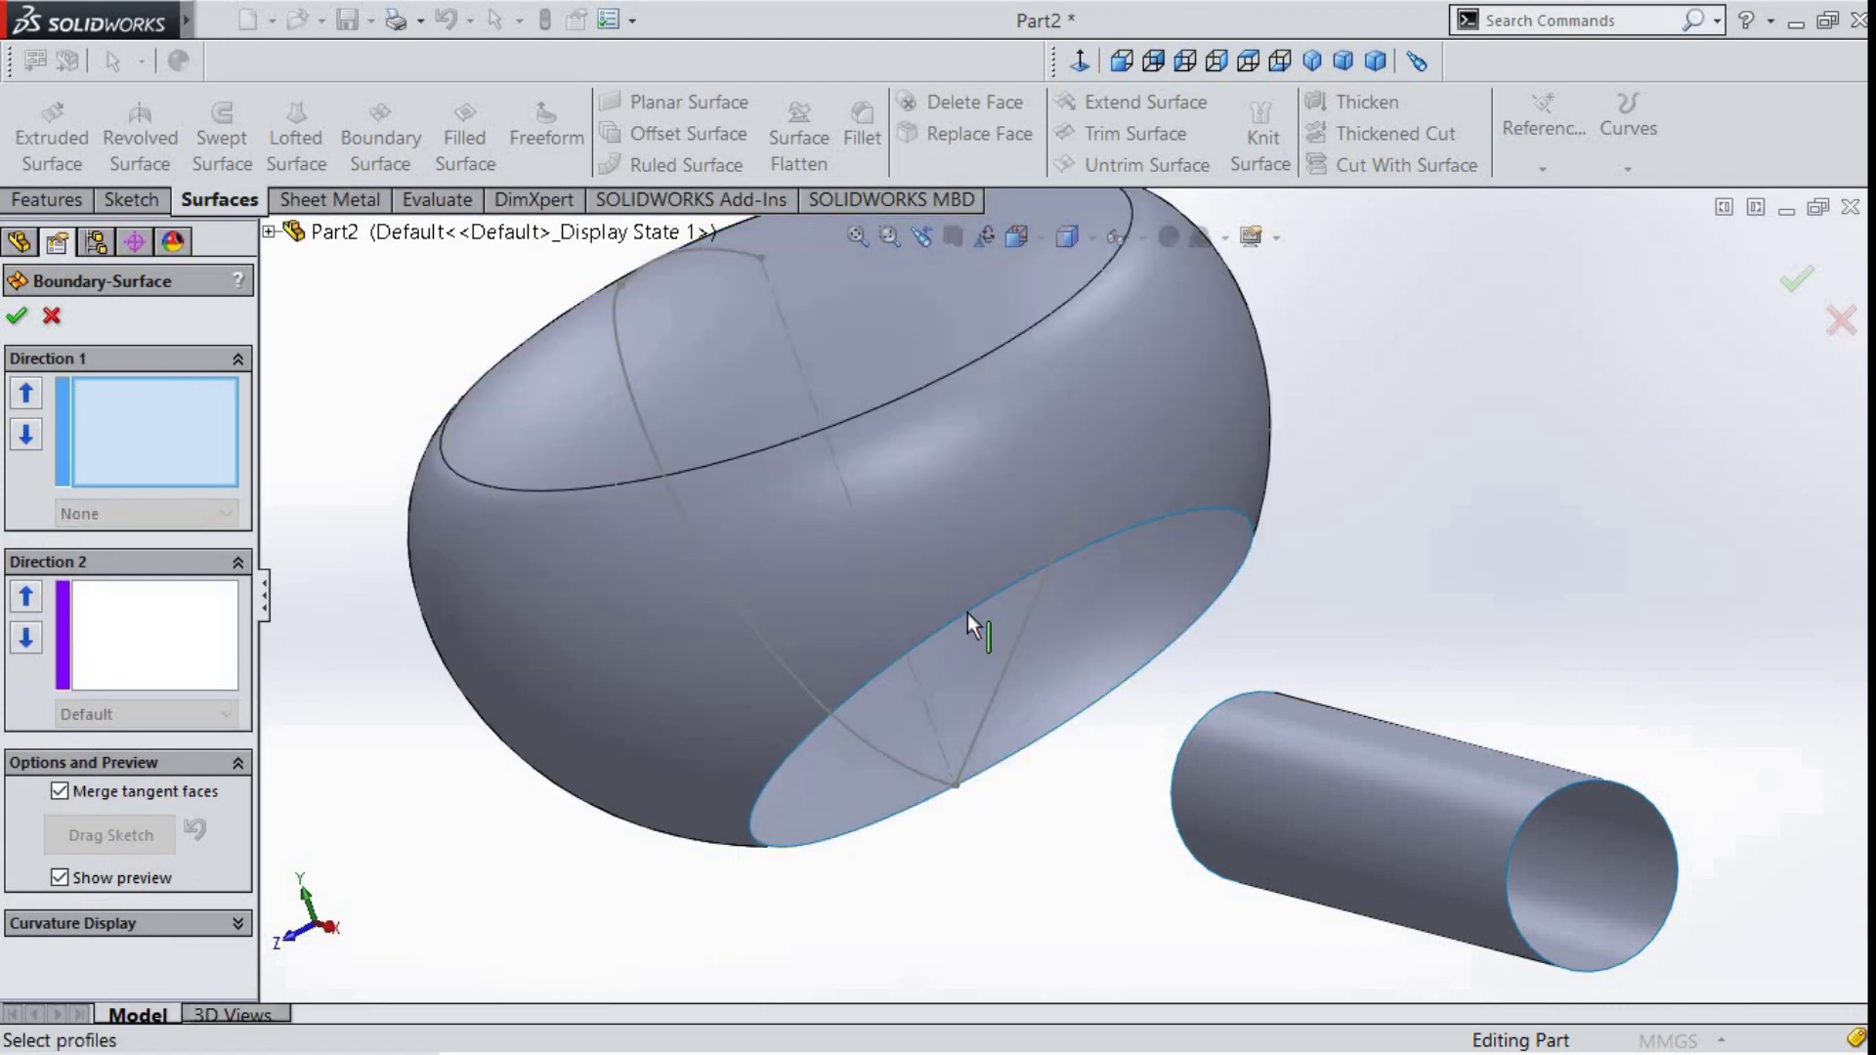
{"action": "left_click", "coordinate": [981, 619]}
{"action": "middle_click_drag", "start_coordinate": [1076, 746], "coordinate": [1236, 816]}
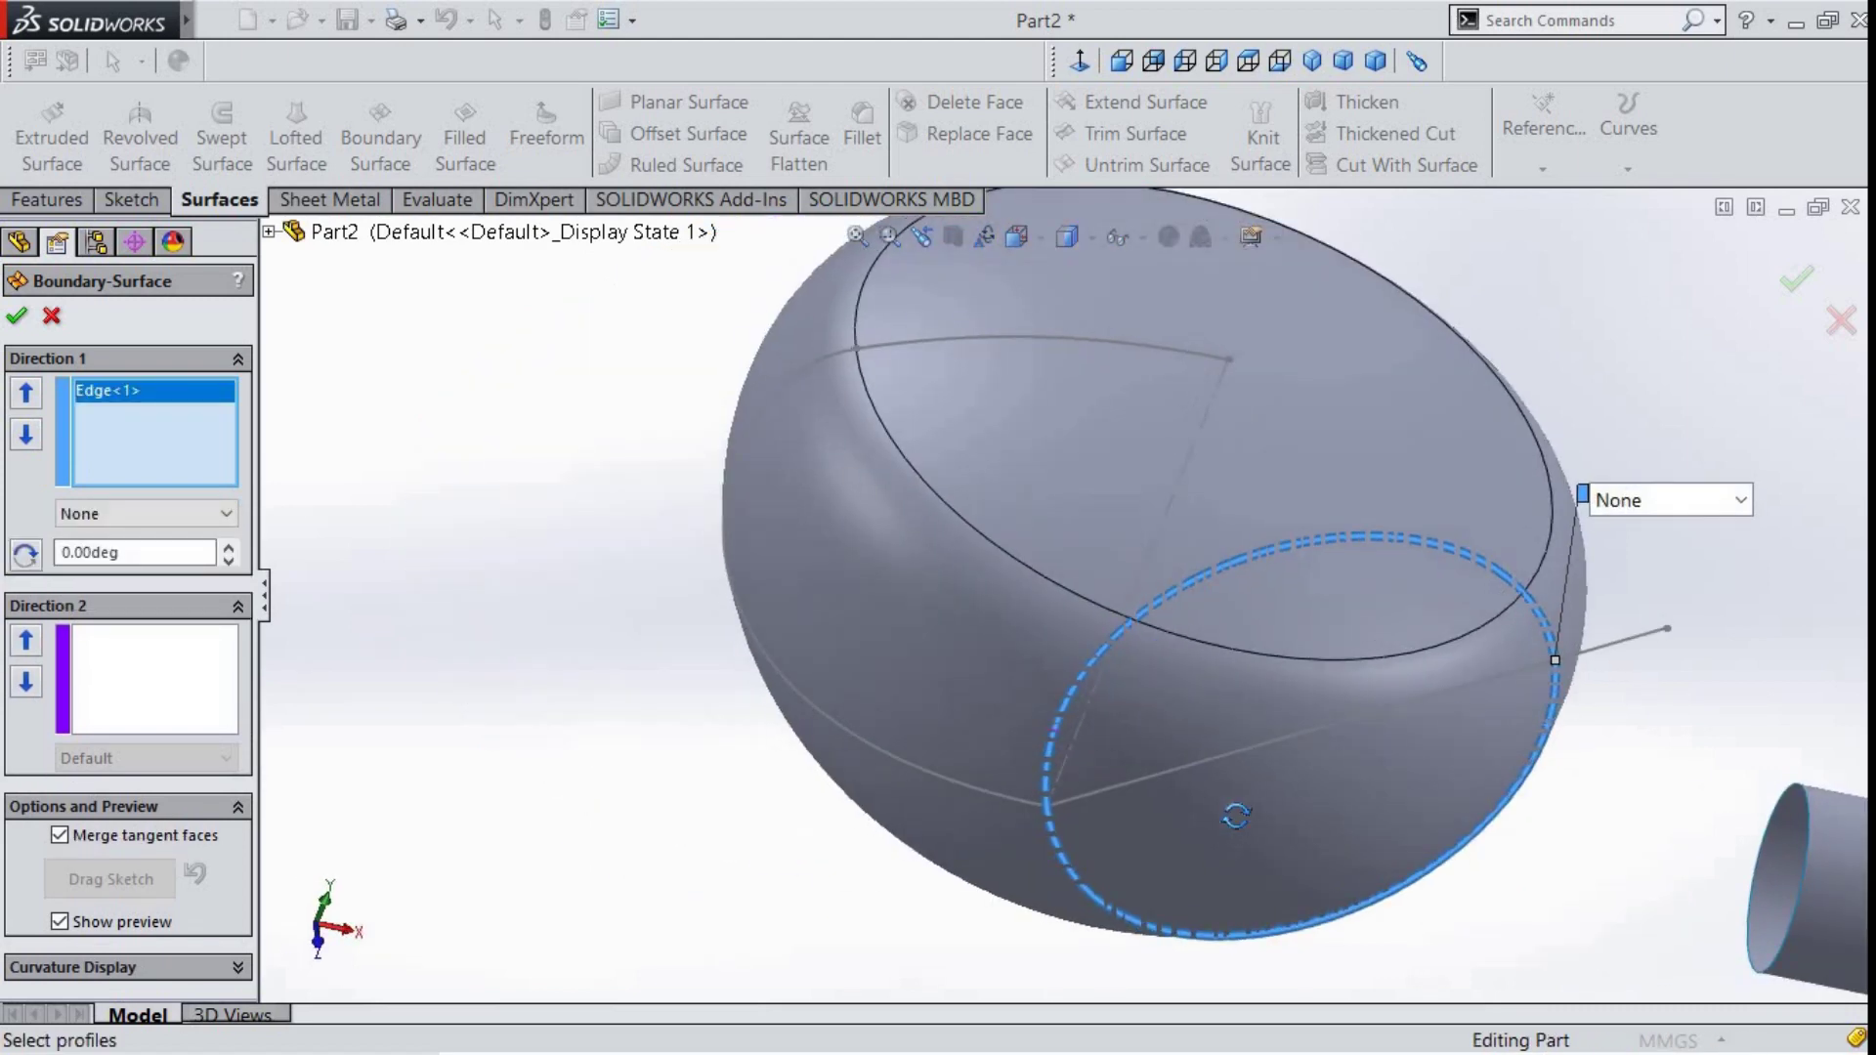
{"action": "left_click", "coordinate": [1763, 856]}
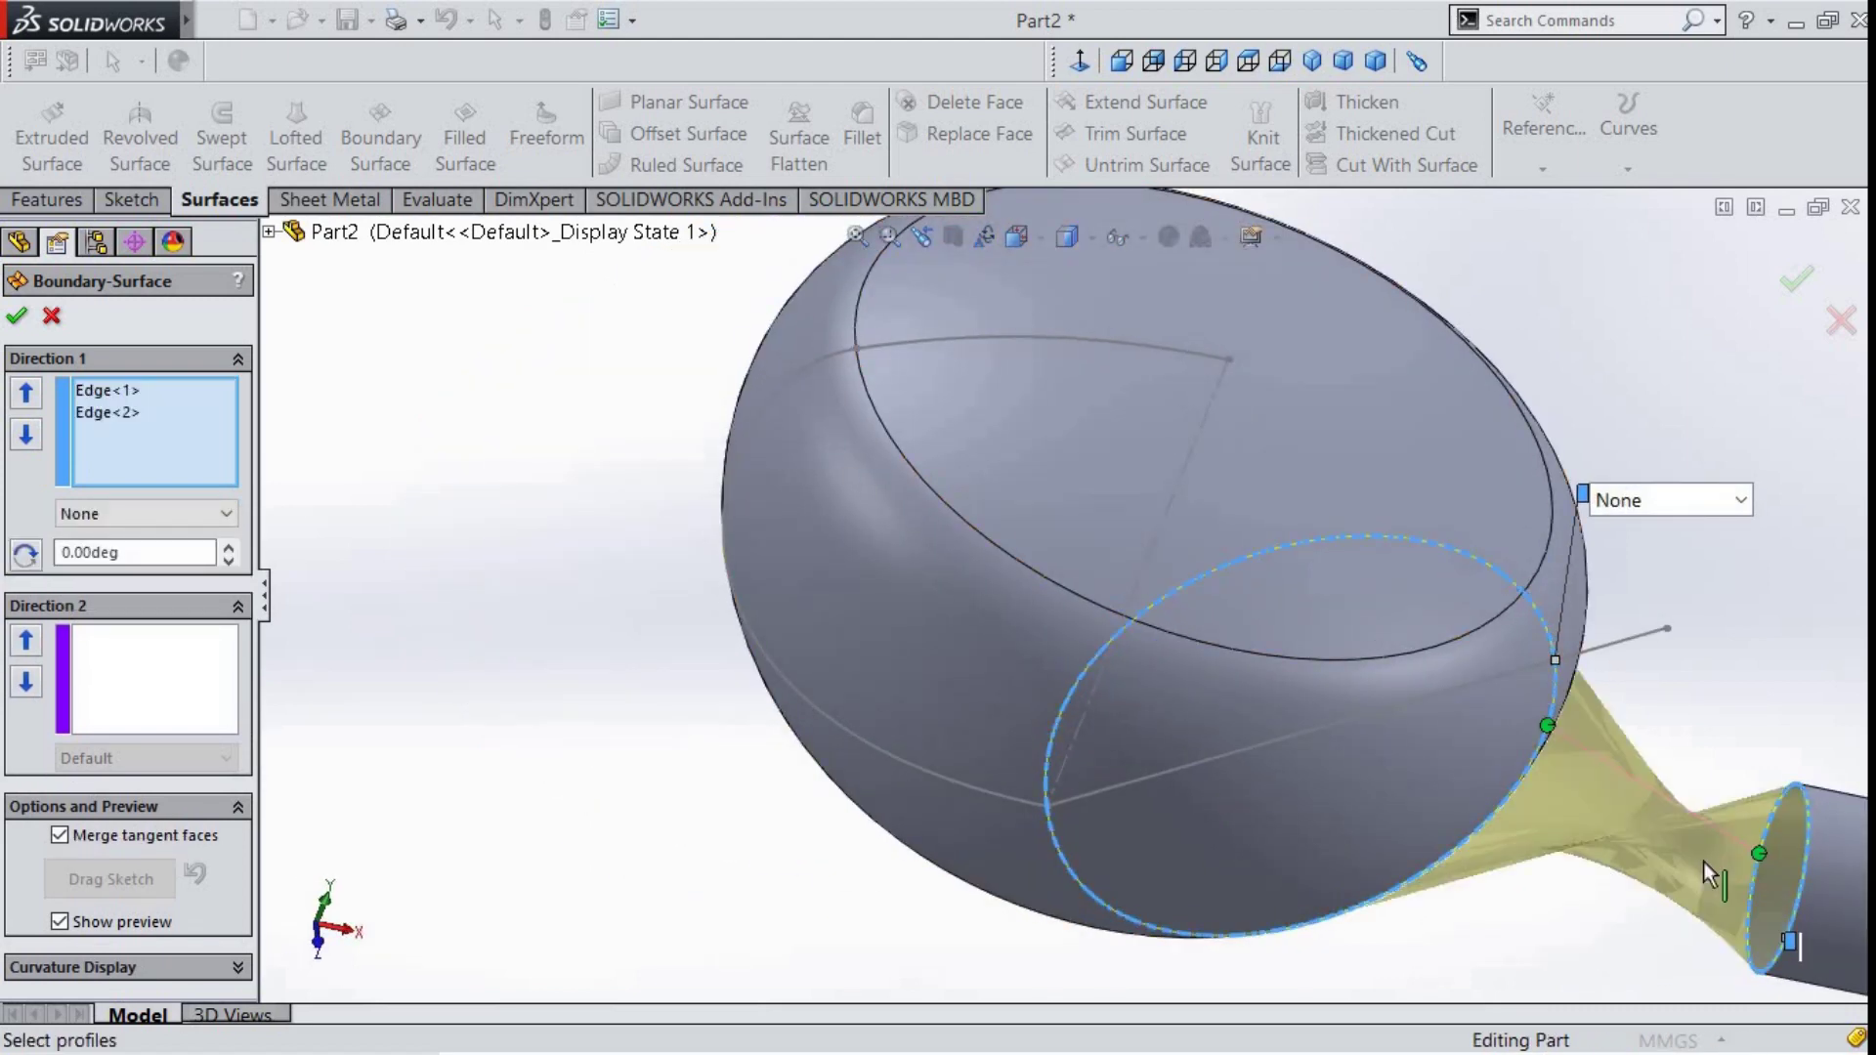
- Set both the tube and dome edge end conditions to Tangency To Face
{"action": "left_click", "coordinate": [147, 514]}
{"action": "left_click", "coordinate": [166, 592]}
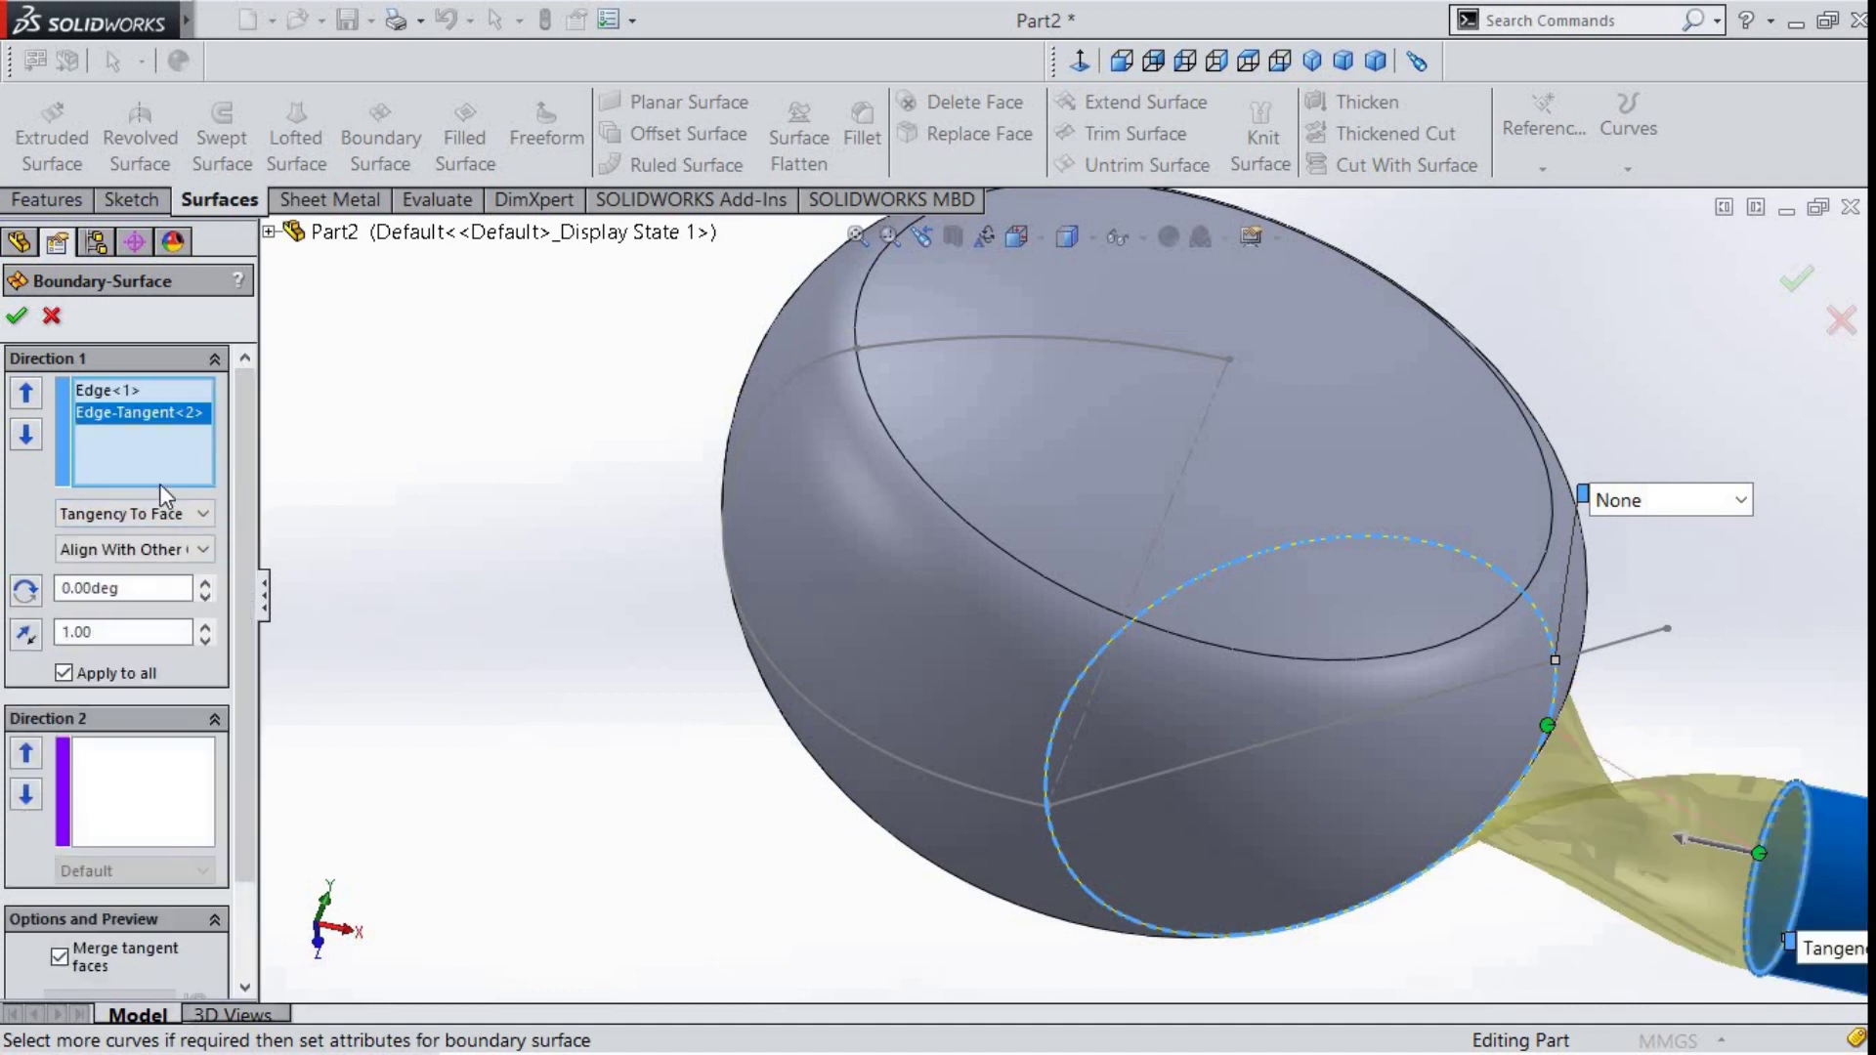
{"action": "left_click", "coordinate": [137, 390]}
{"action": "left_click", "coordinate": [172, 516]}
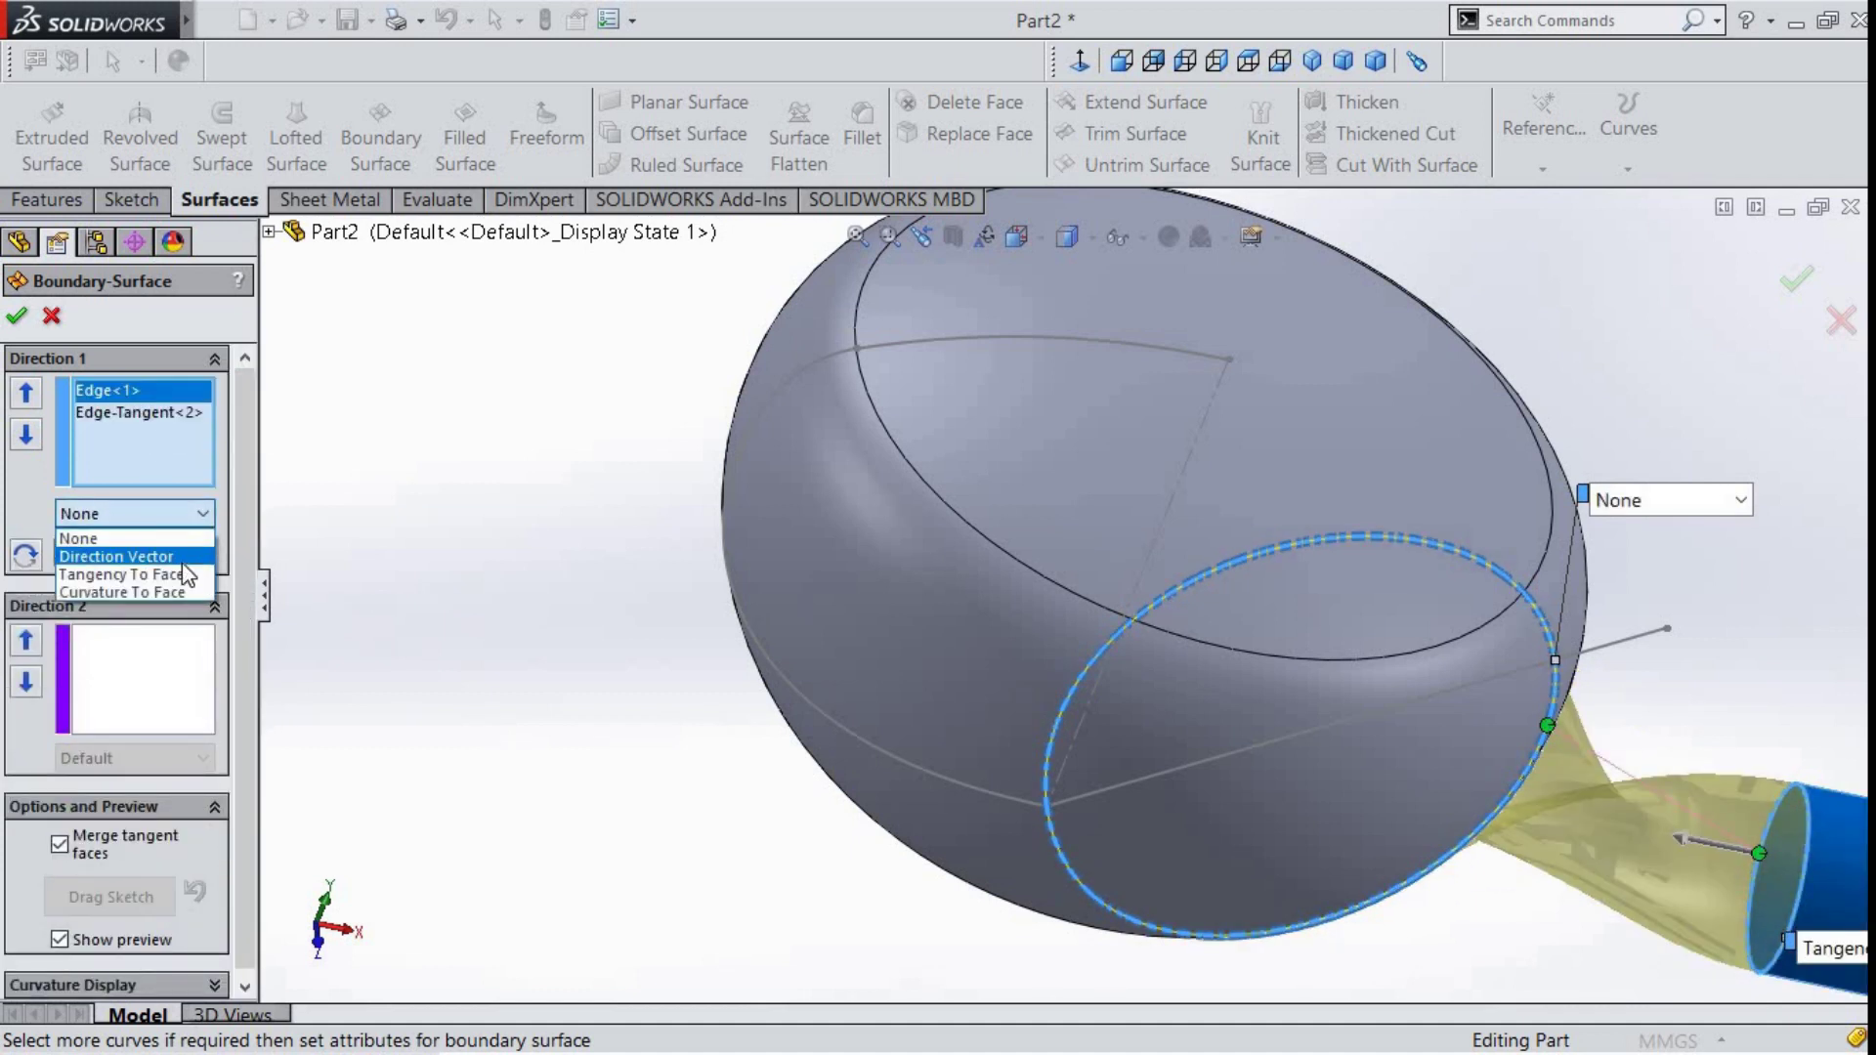
{"action": "left_click", "coordinate": [147, 567]}
- Adjust the connector point on the dome opening while inspecting the neck preview
{"action": "middle_click_drag", "start_coordinate": [706, 695], "coordinate": [860, 691]}
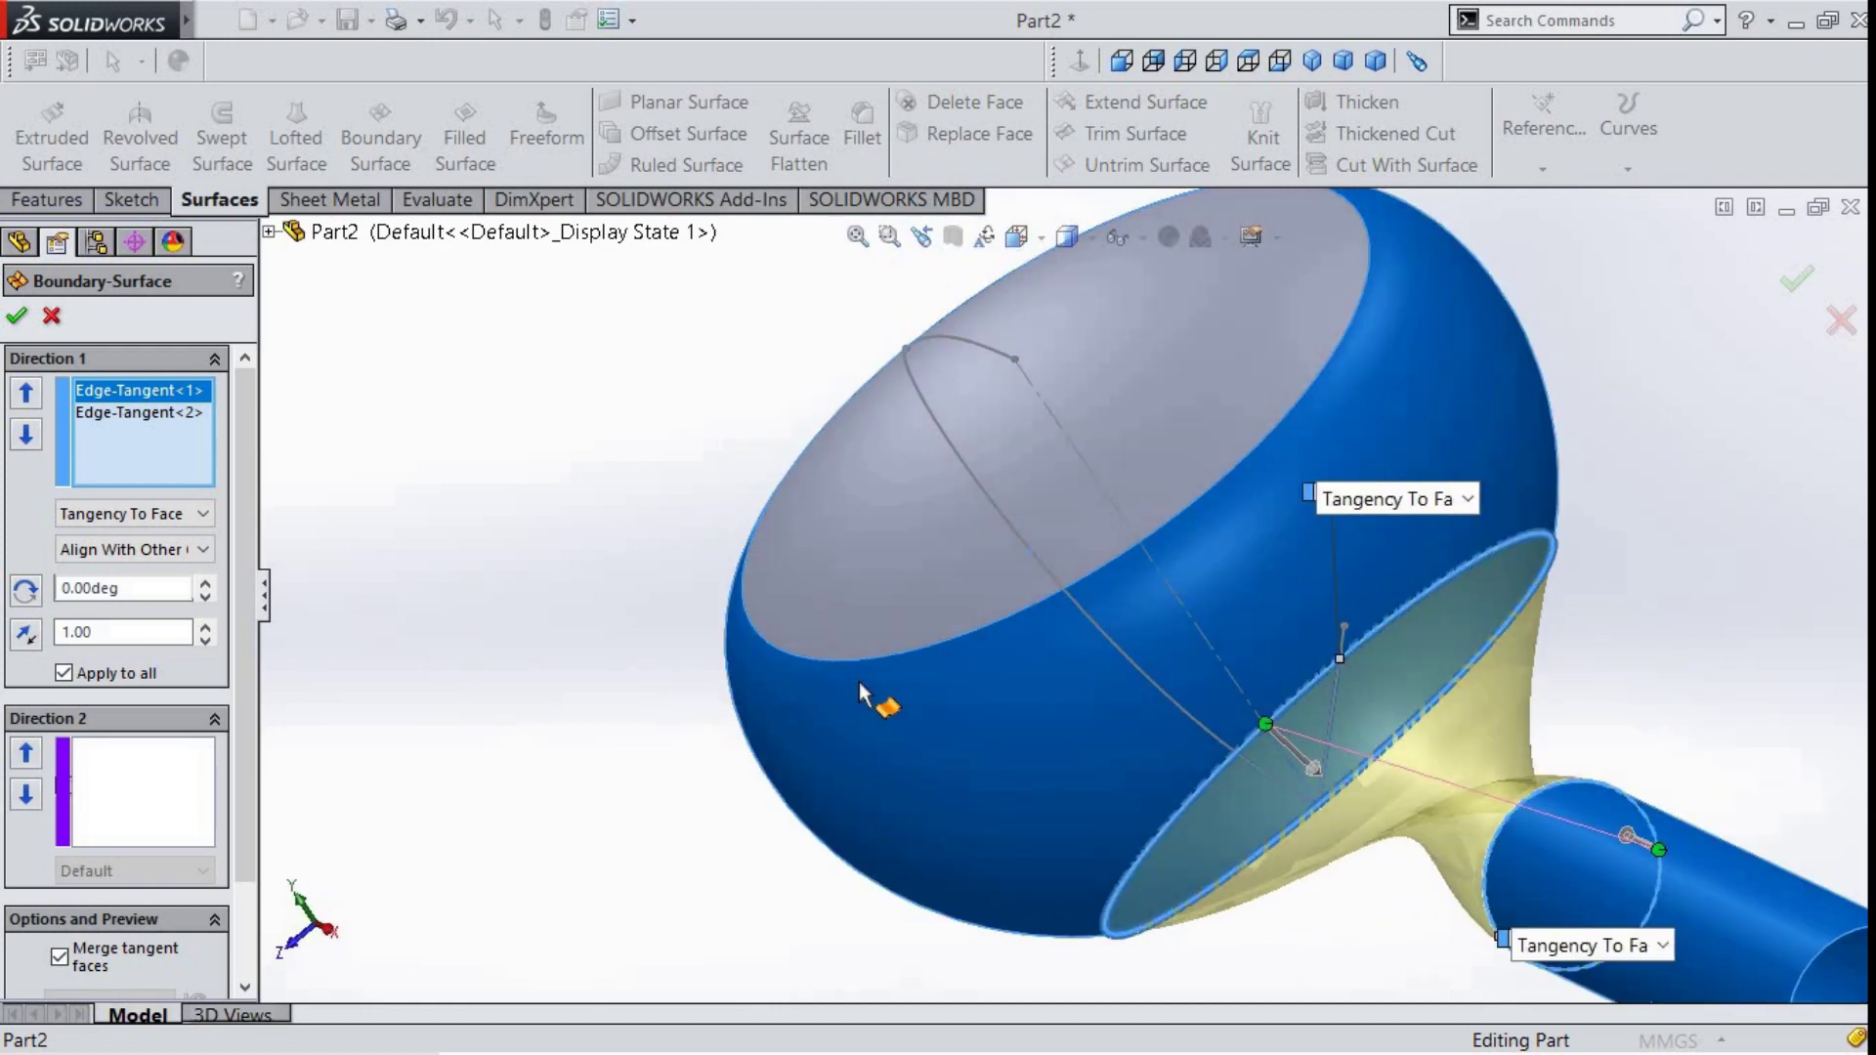
{"action": "scroll", "coordinate": [1202, 753], "scroll_direction": "up", "scroll_amount": 2}
{"action": "scroll", "coordinate": [1223, 754], "scroll_direction": "up", "scroll_amount": 1}
{"action": "scroll", "coordinate": [1128, 582], "scroll_direction": "down", "scroll_amount": 5}
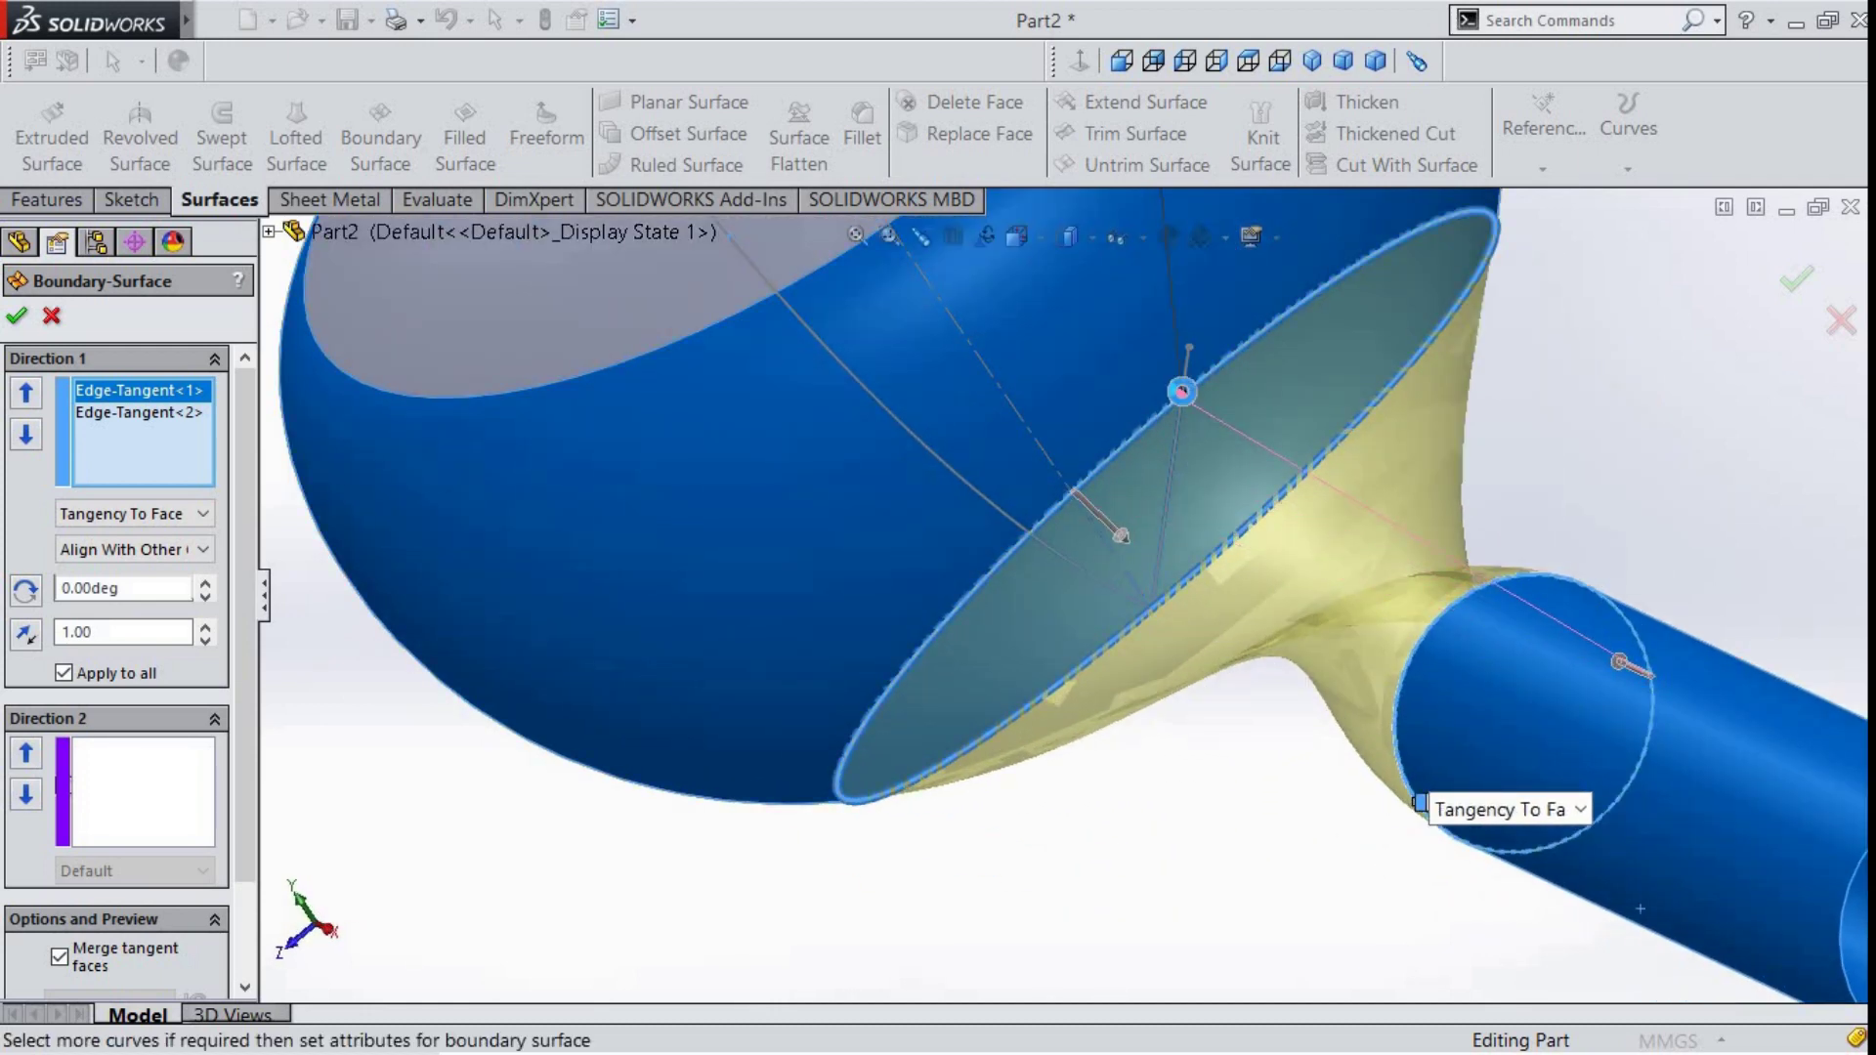
{"action": "left_click", "coordinate": [1181, 391]}
{"action": "middle_click_drag", "start_coordinate": [1651, 660], "coordinate": [1627, 713]}
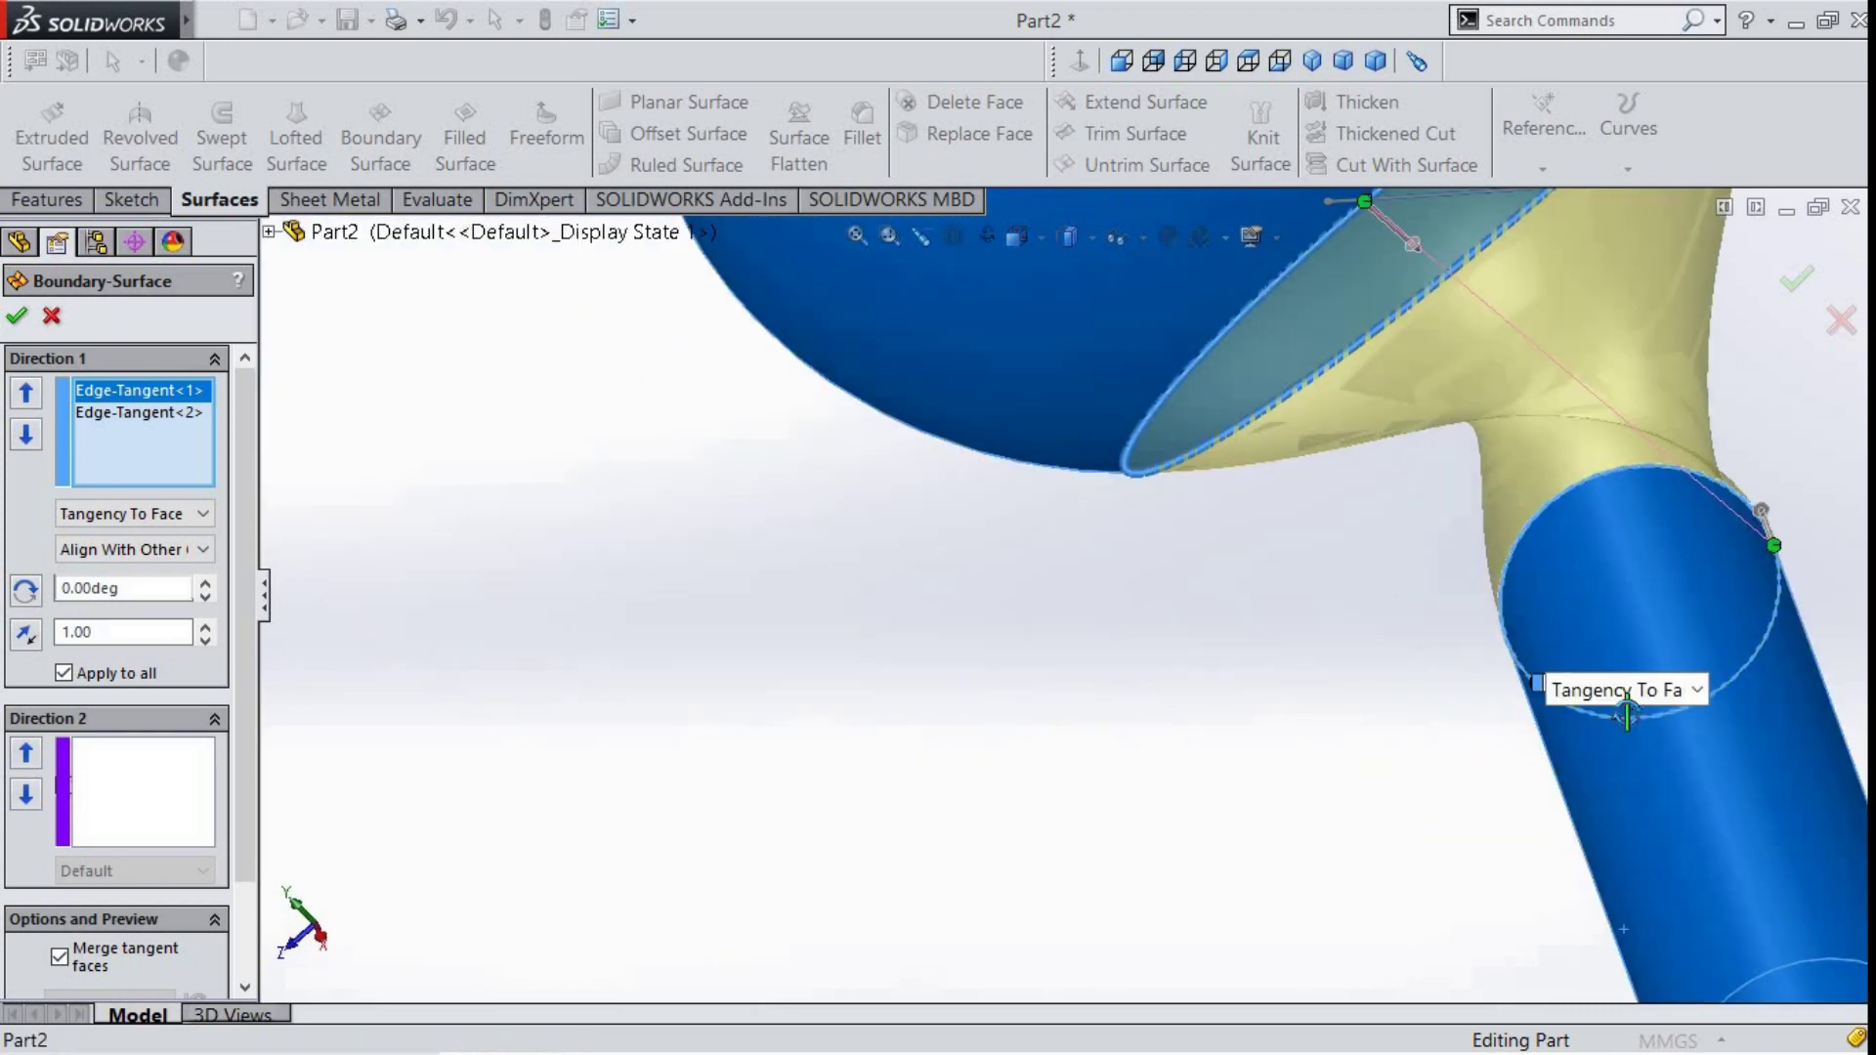
{"action": "scroll", "coordinate": [1679, 601], "scroll_direction": "up", "scroll_amount": 3}
- From a top view, align the tube's connector point with the dome's
{"action": "mouse_move", "coordinate": [1654, 599]}
{"action": "middle_mouse_down"}
{"action": "mouse_move", "coordinate": [1655, 557]}
{"action": "mouse_move", "coordinate": [1709, 532]}
{"action": "middle_mouse_up"}
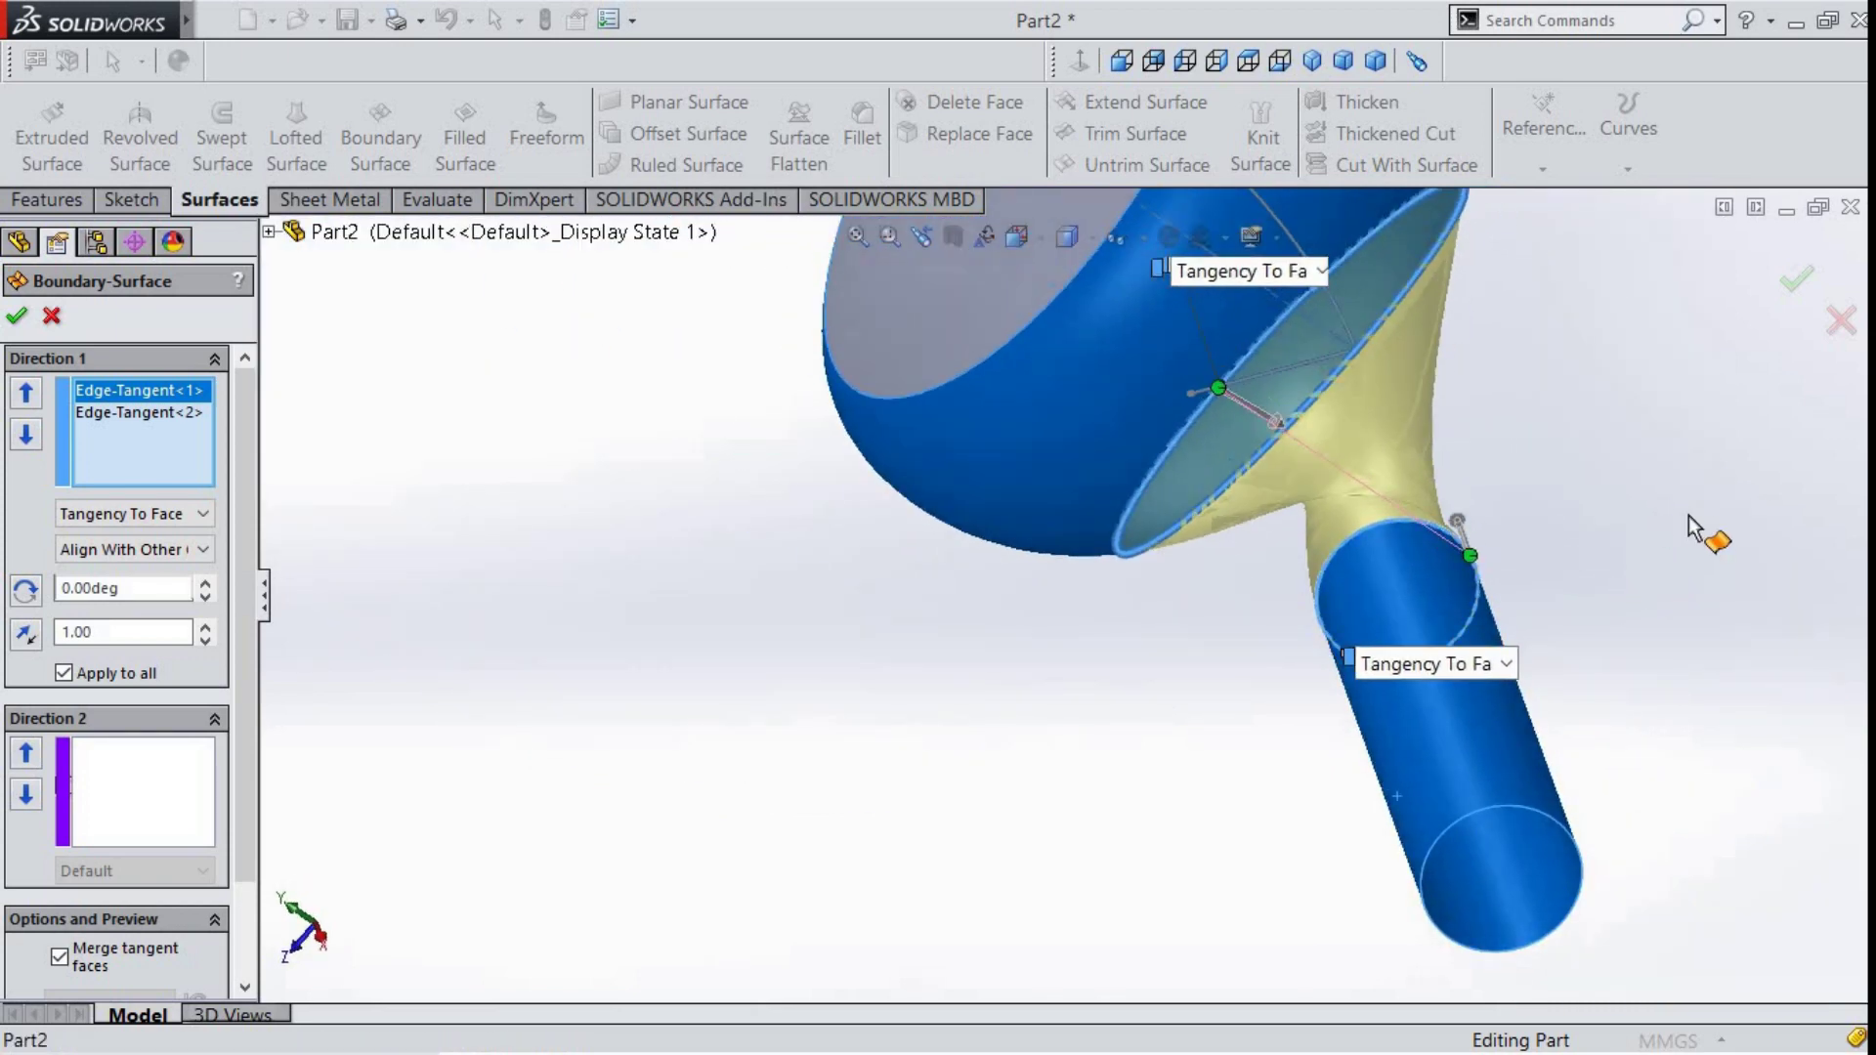
{"action": "middle_click_drag", "start_coordinate": [1558, 619], "coordinate": [1659, 548]}
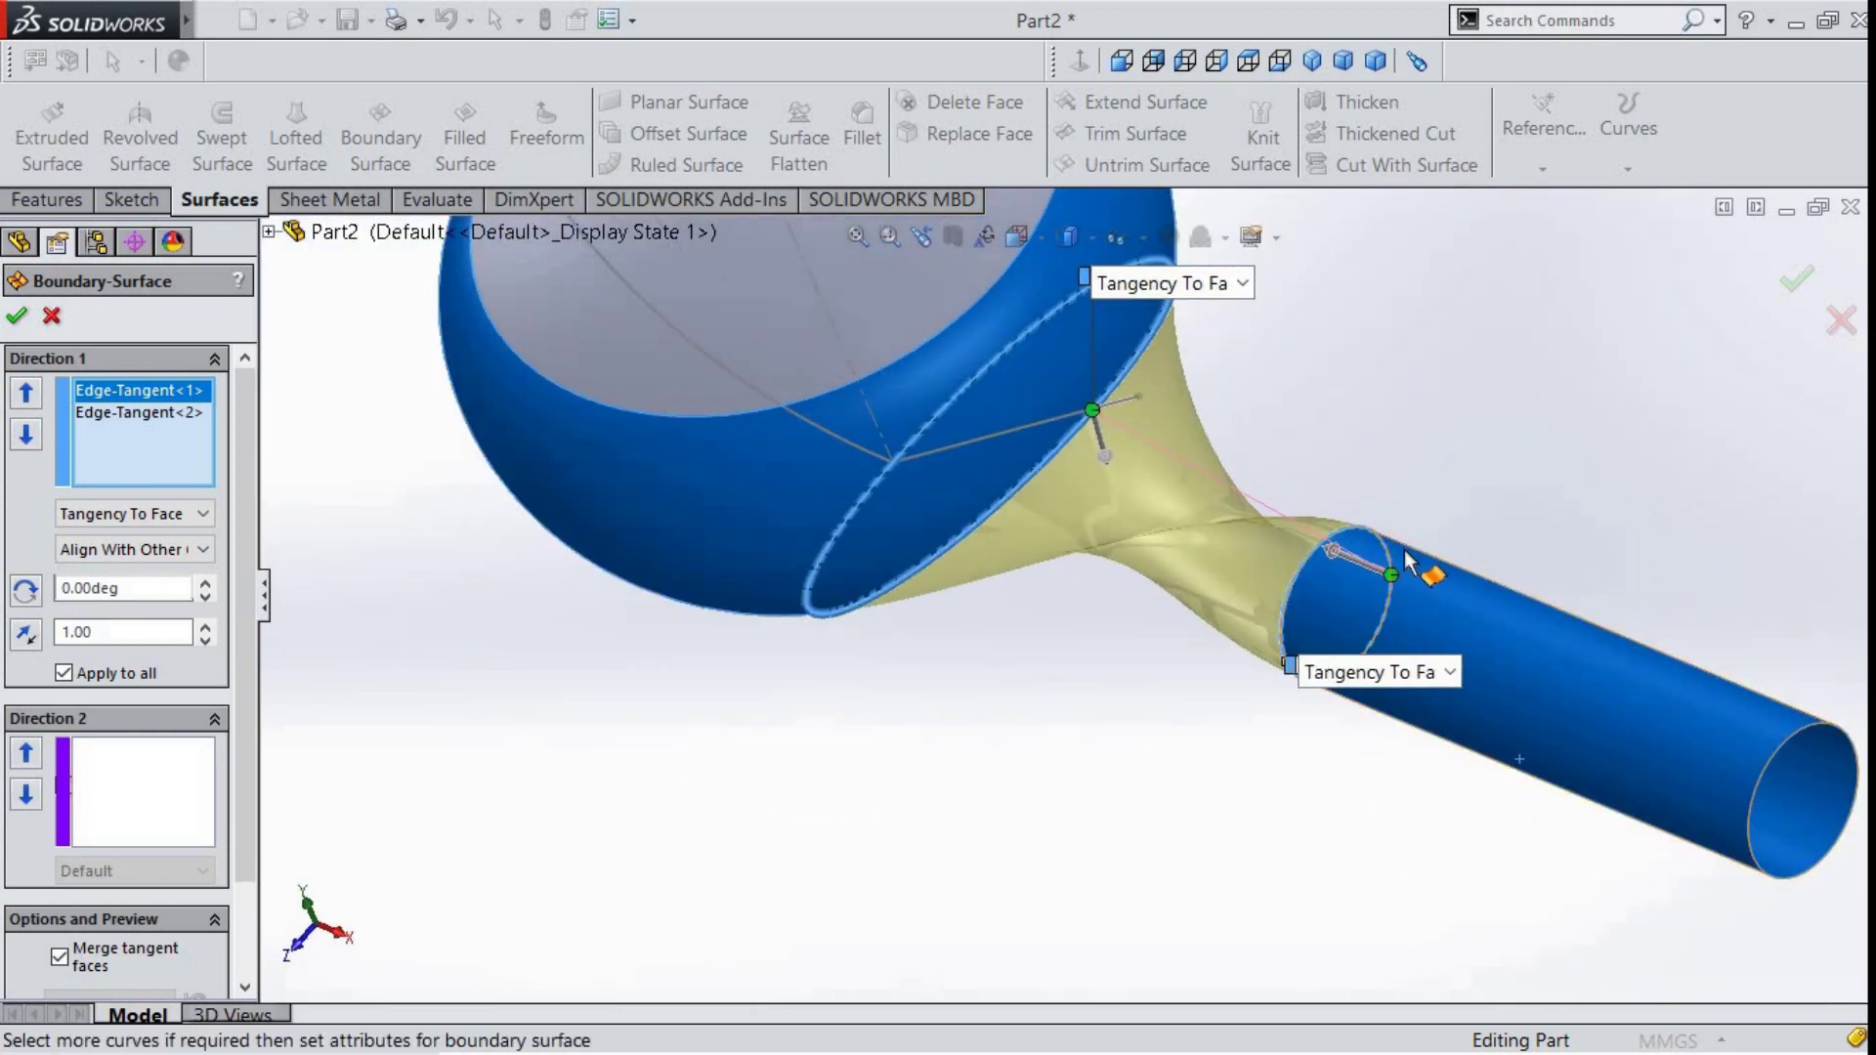
{"action": "middle_click_drag", "start_coordinate": [1399, 578], "coordinate": [1371, 684]}
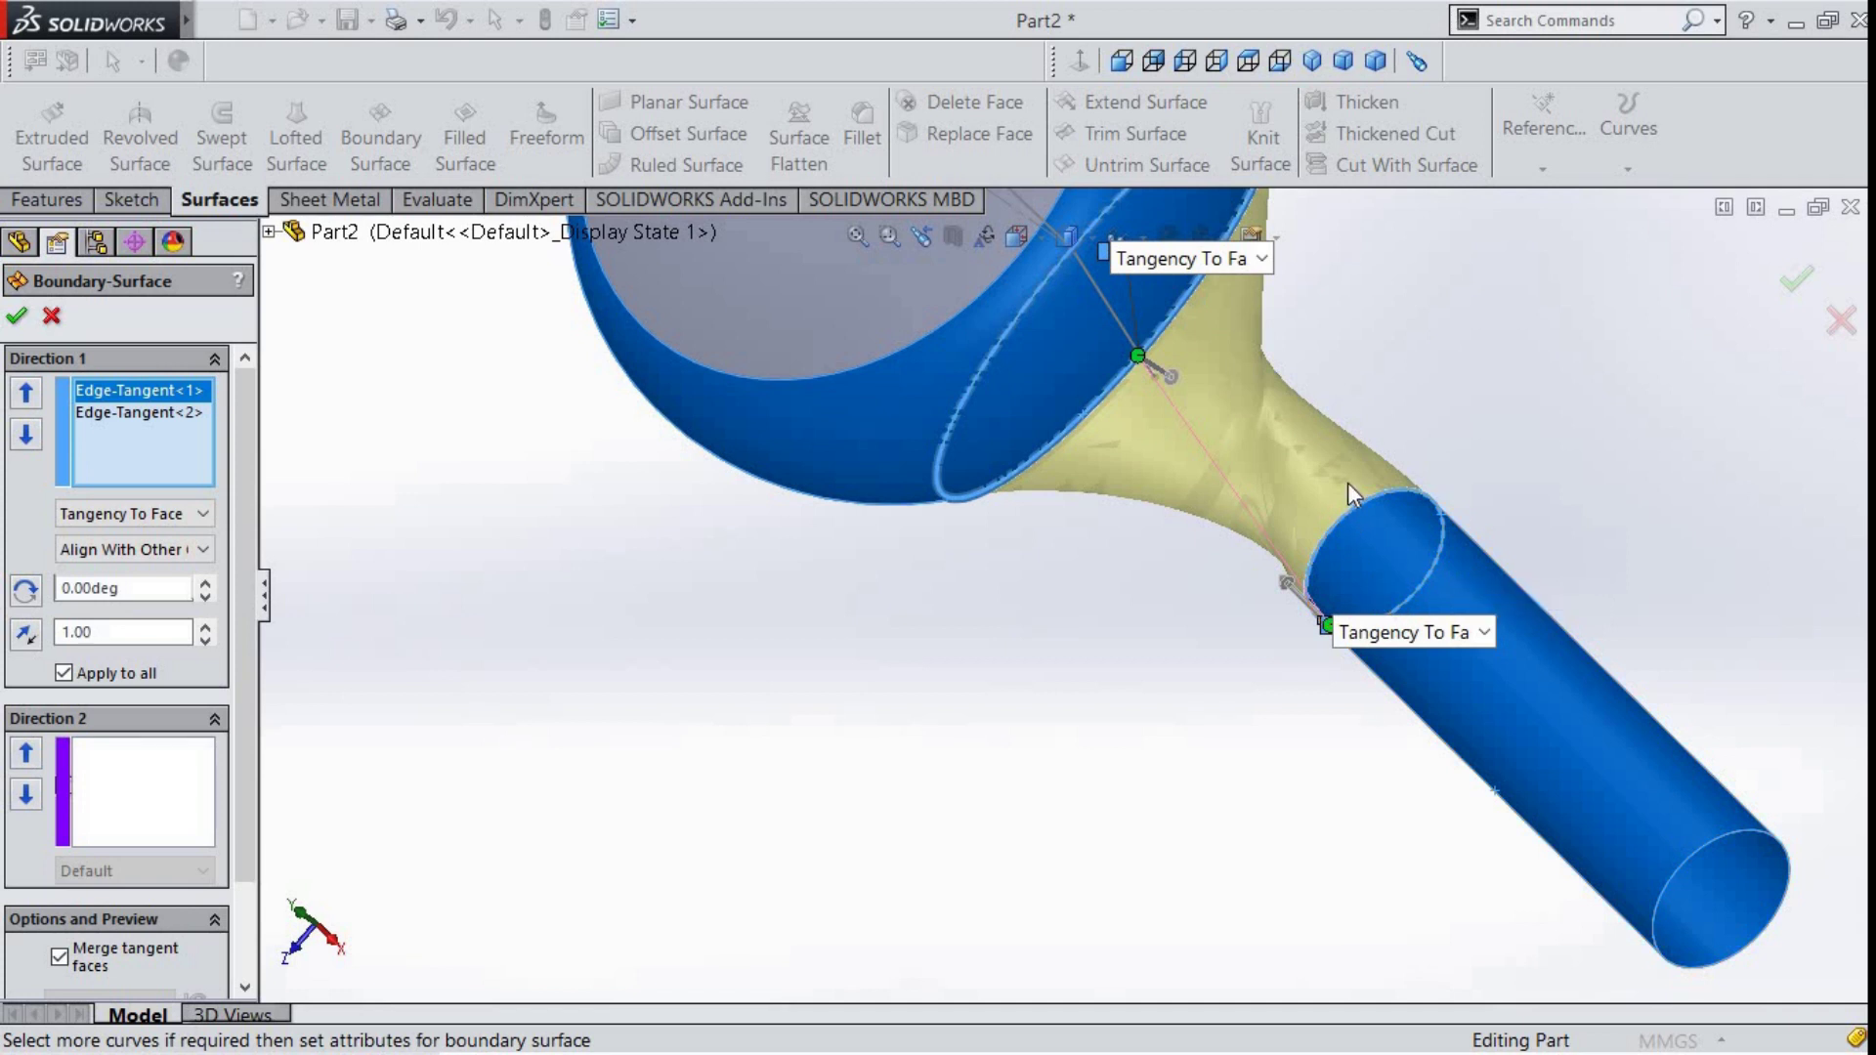
{"action": "scroll", "coordinate": [1347, 483], "scroll_direction": "up", "scroll_amount": 2}
{"action": "middle_click_drag", "start_coordinate": [1349, 499], "coordinate": [1403, 469]}
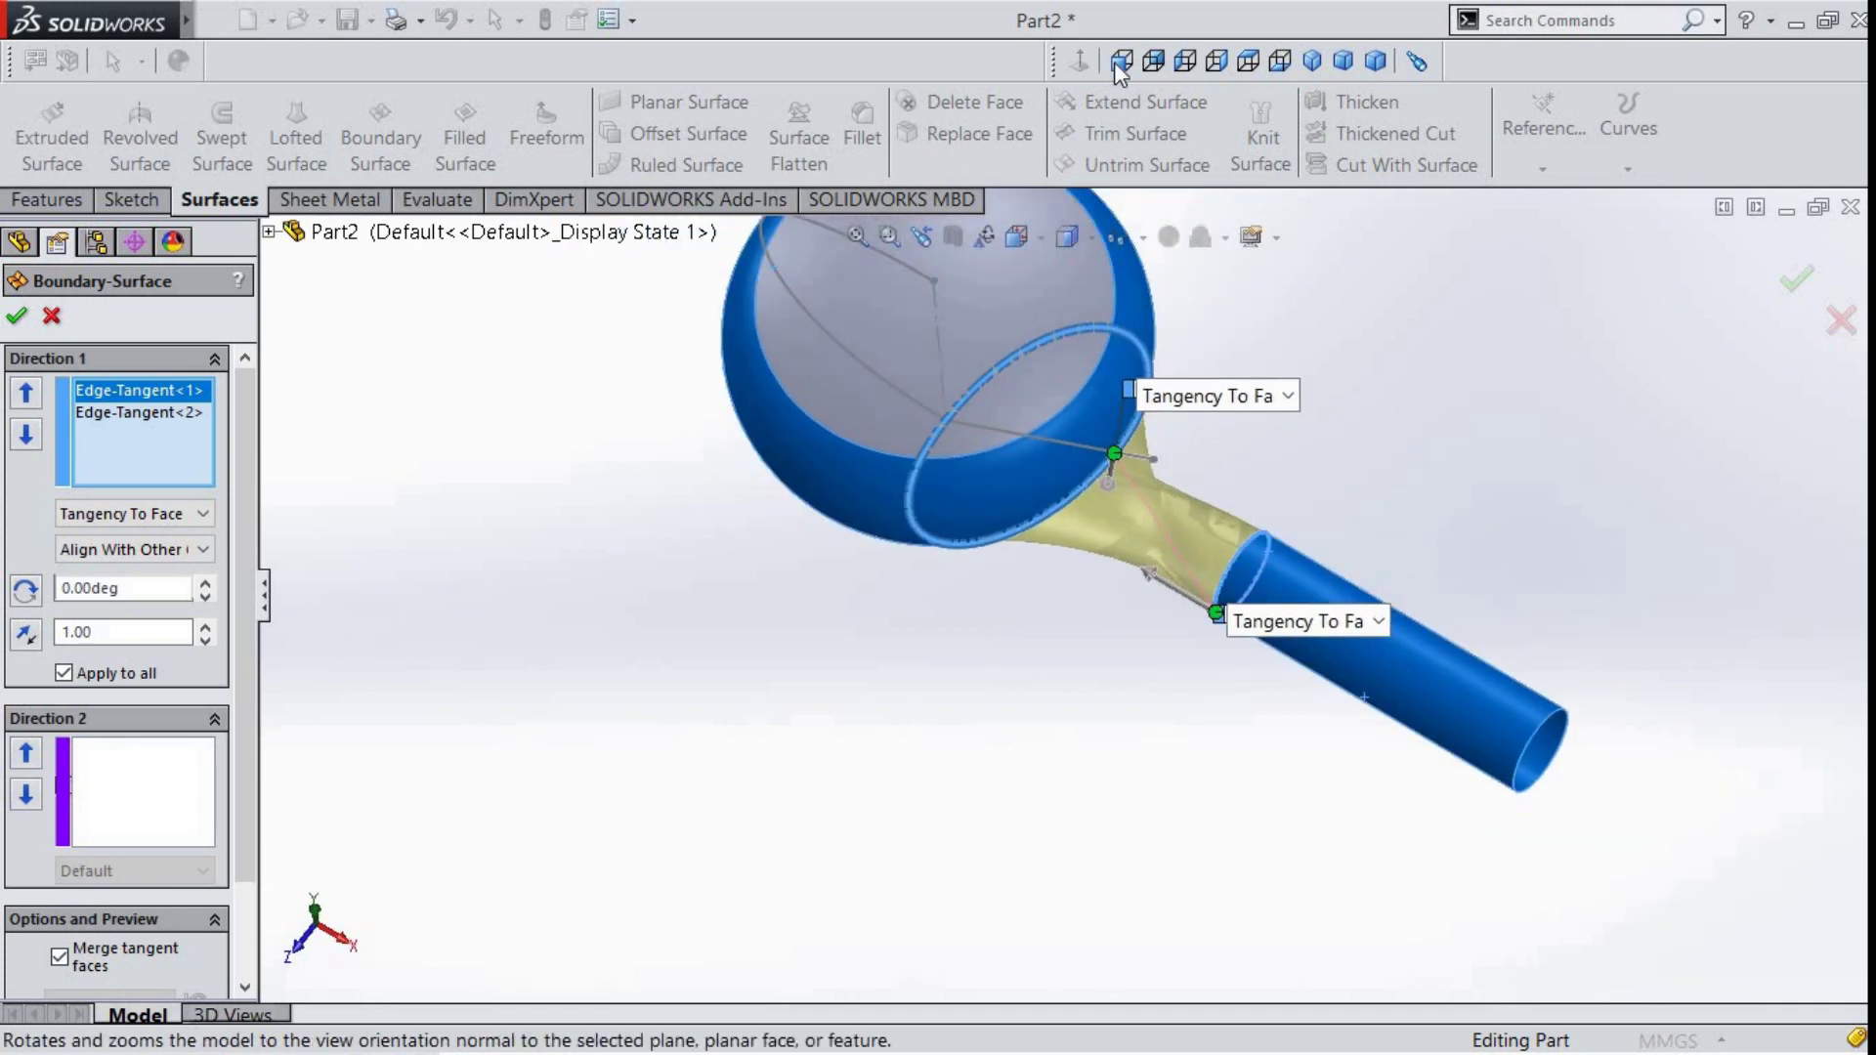
{"action": "left_click", "coordinate": [1248, 70]}
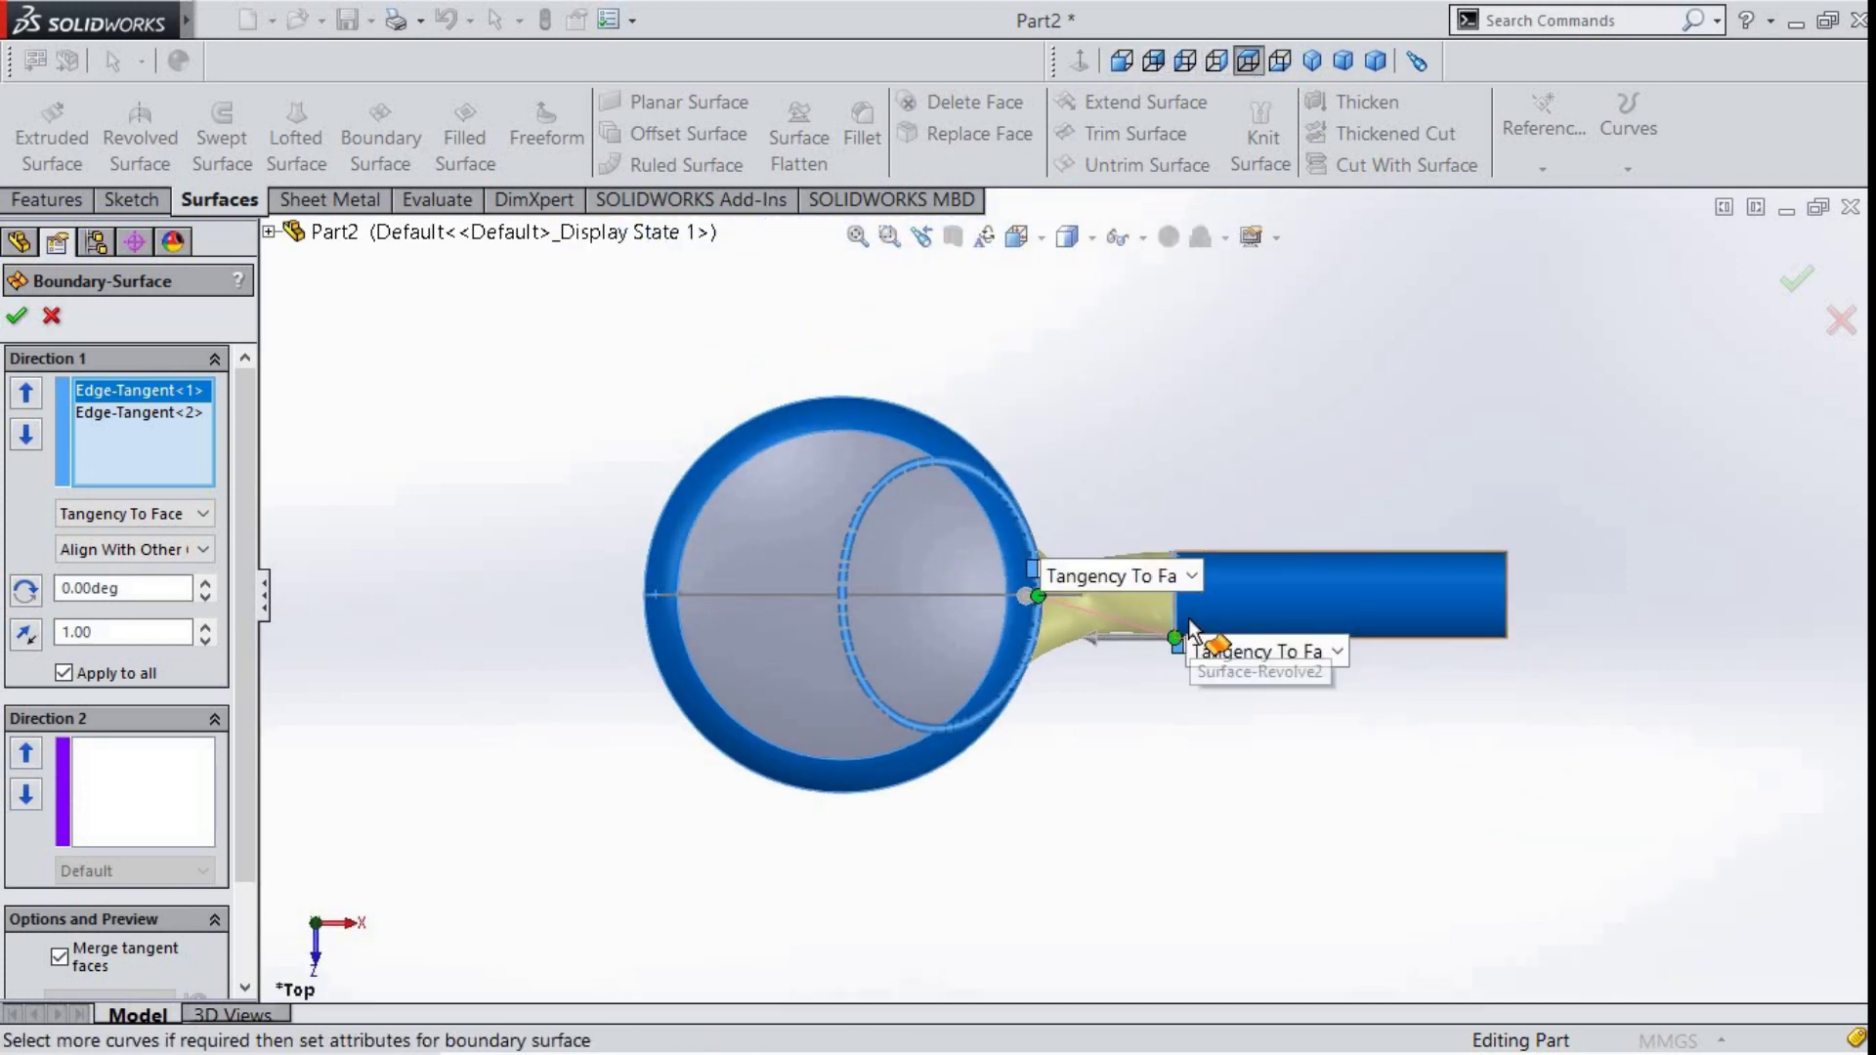
{"action": "left_click_drag", "start_coordinate": [1177, 645], "coordinate": [1184, 610]}
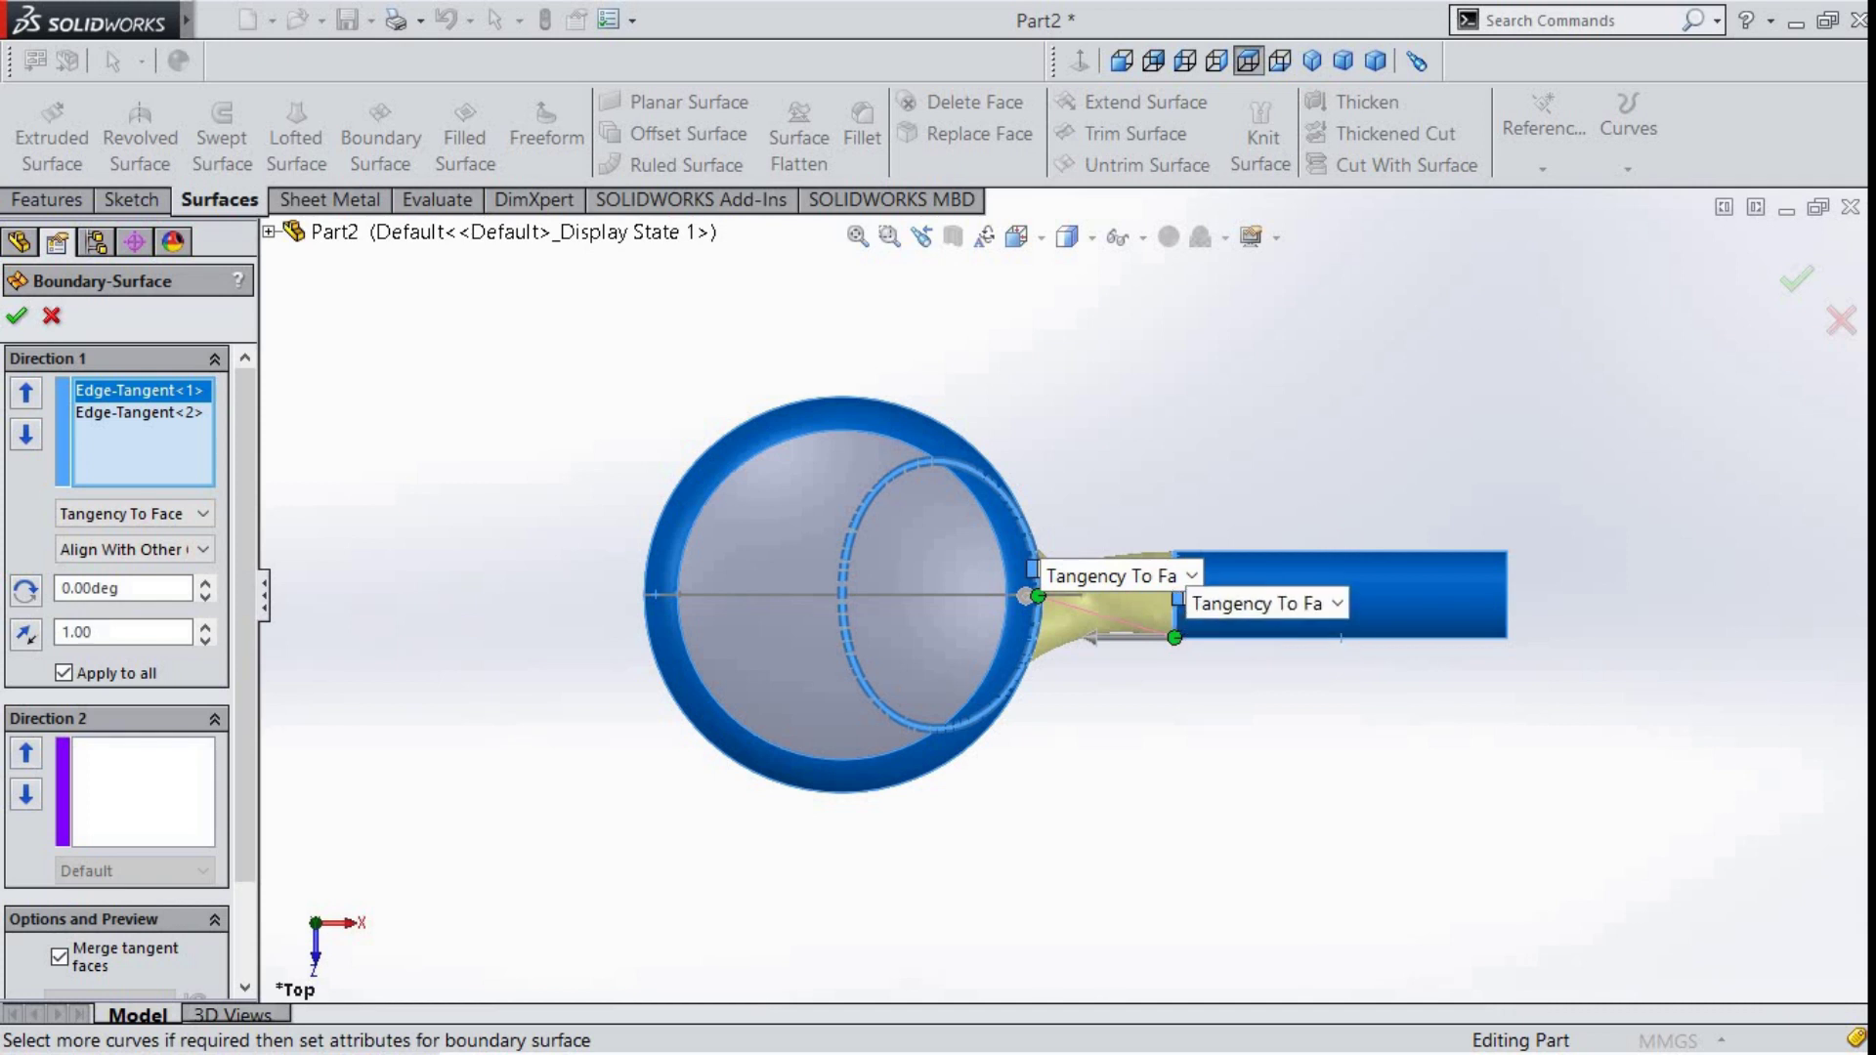
{"action": "scroll", "coordinate": [1185, 643], "scroll_direction": "down", "scroll_amount": 4}
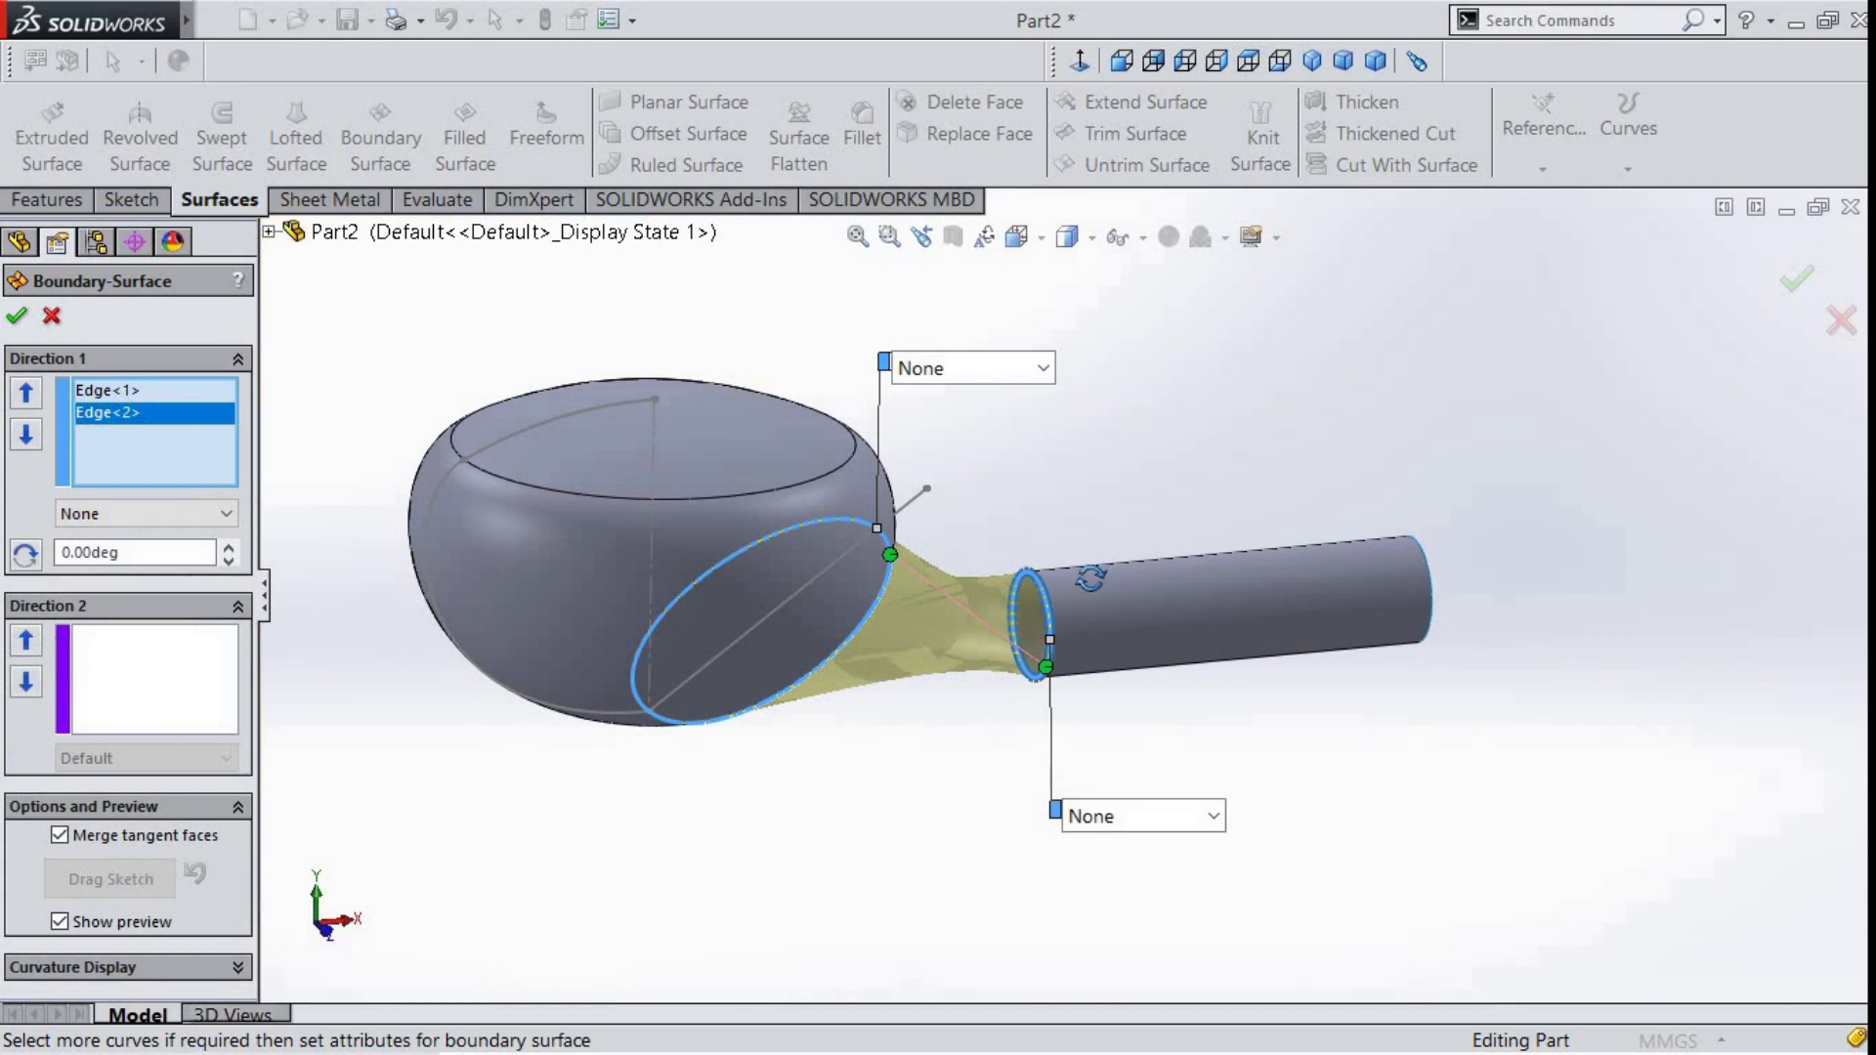
- In the top view, align the connector points to untwist the neck and fit the model
{"action": "middle_click_drag", "start_coordinate": [1091, 578], "coordinate": [1085, 411]}
{"action": "left_click", "coordinate": [1084, 67]}
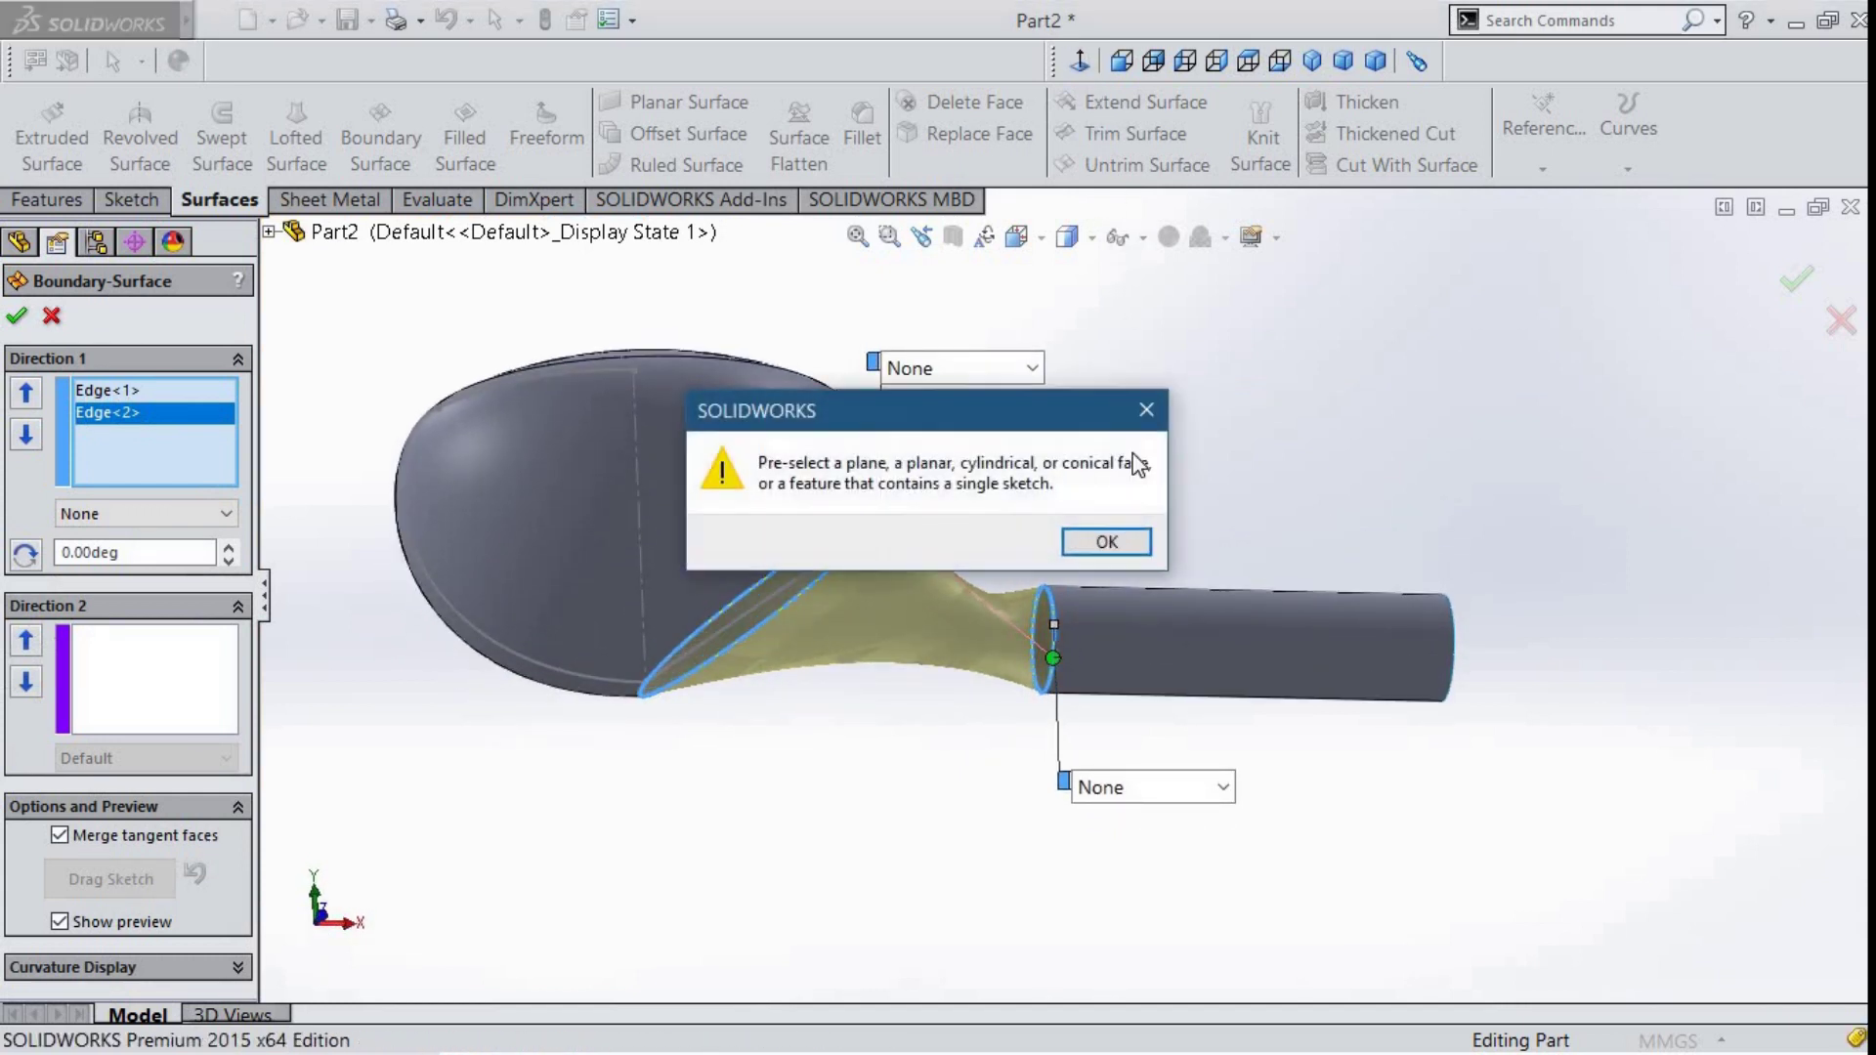
{"action": "left_click", "coordinate": [1153, 410]}
{"action": "middle_click_drag", "start_coordinate": [1180, 453], "coordinate": [1176, 374]}
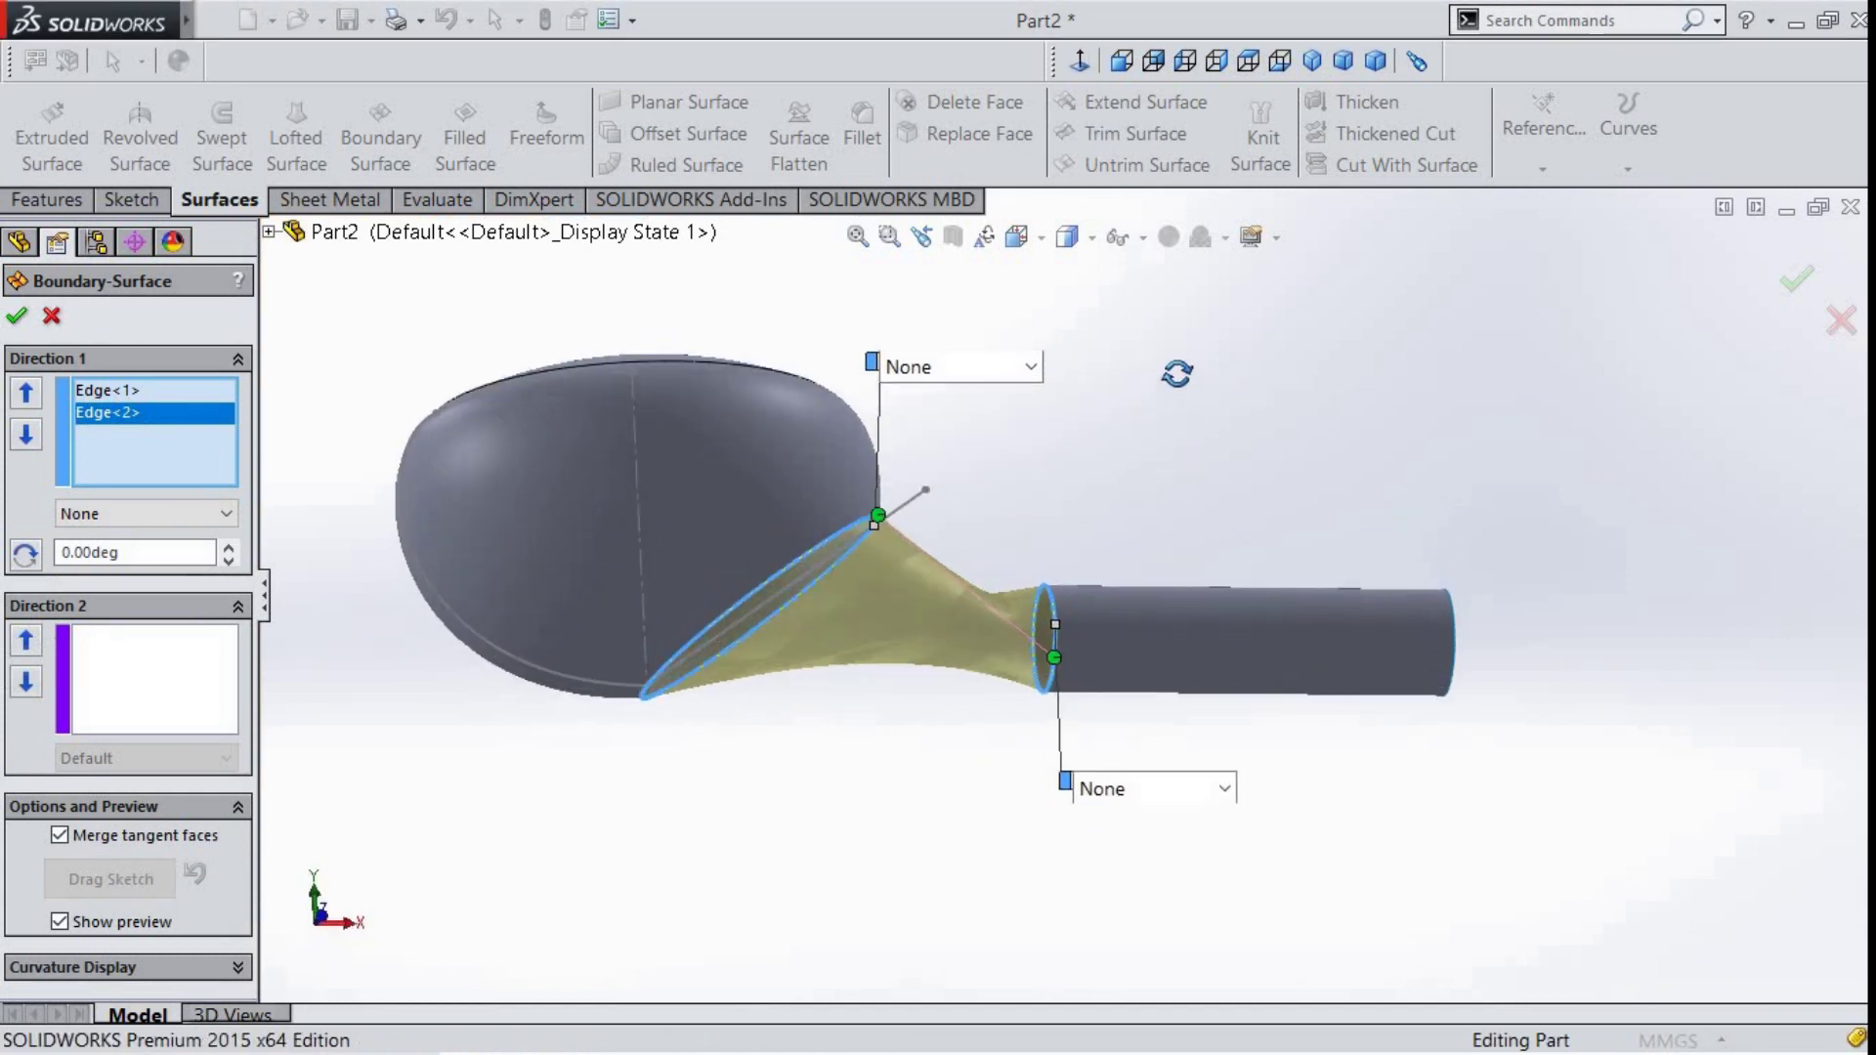
{"action": "left_click", "coordinate": [1248, 61]}
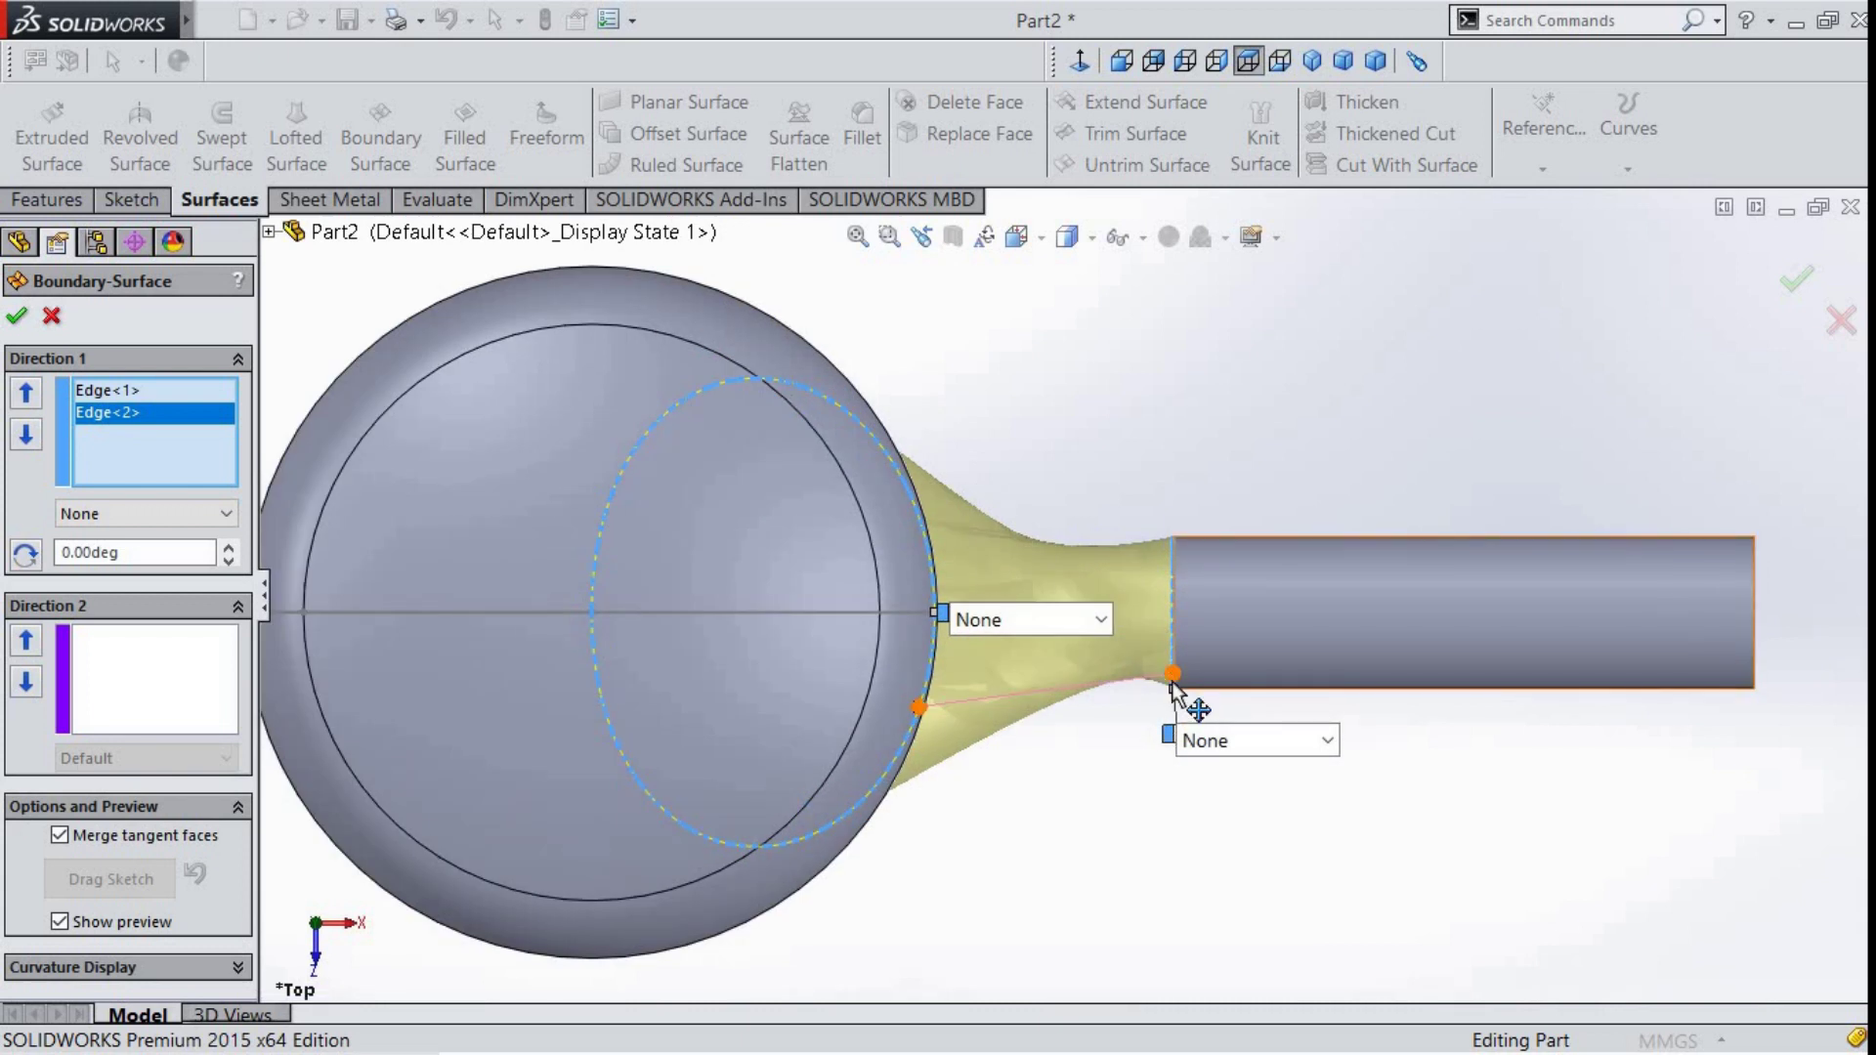
{"action": "scroll", "coordinate": [1172, 684], "scroll_direction": "down", "scroll_amount": 2}
{"action": "scroll", "coordinate": [1164, 678], "scroll_direction": "down", "scroll_amount": 2}
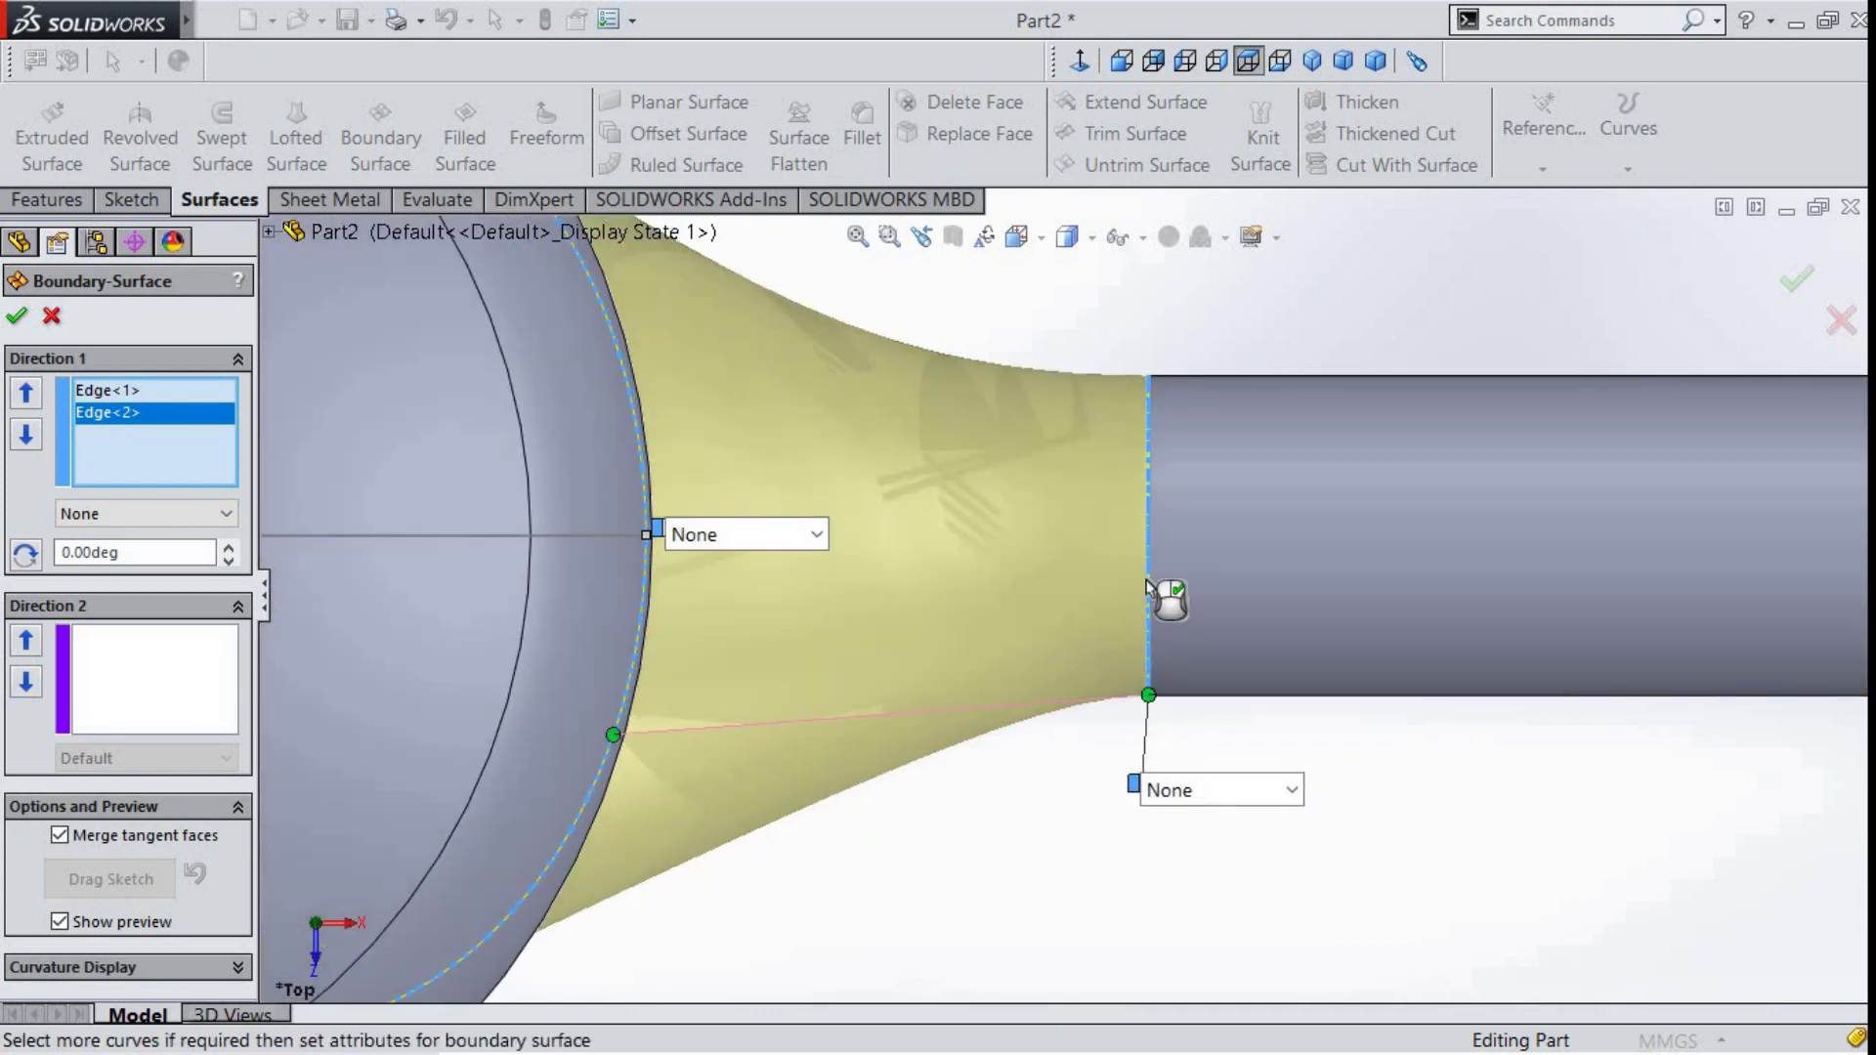
{"action": "scroll", "coordinate": [1093, 594], "scroll_direction": "up", "scroll_amount": 1}
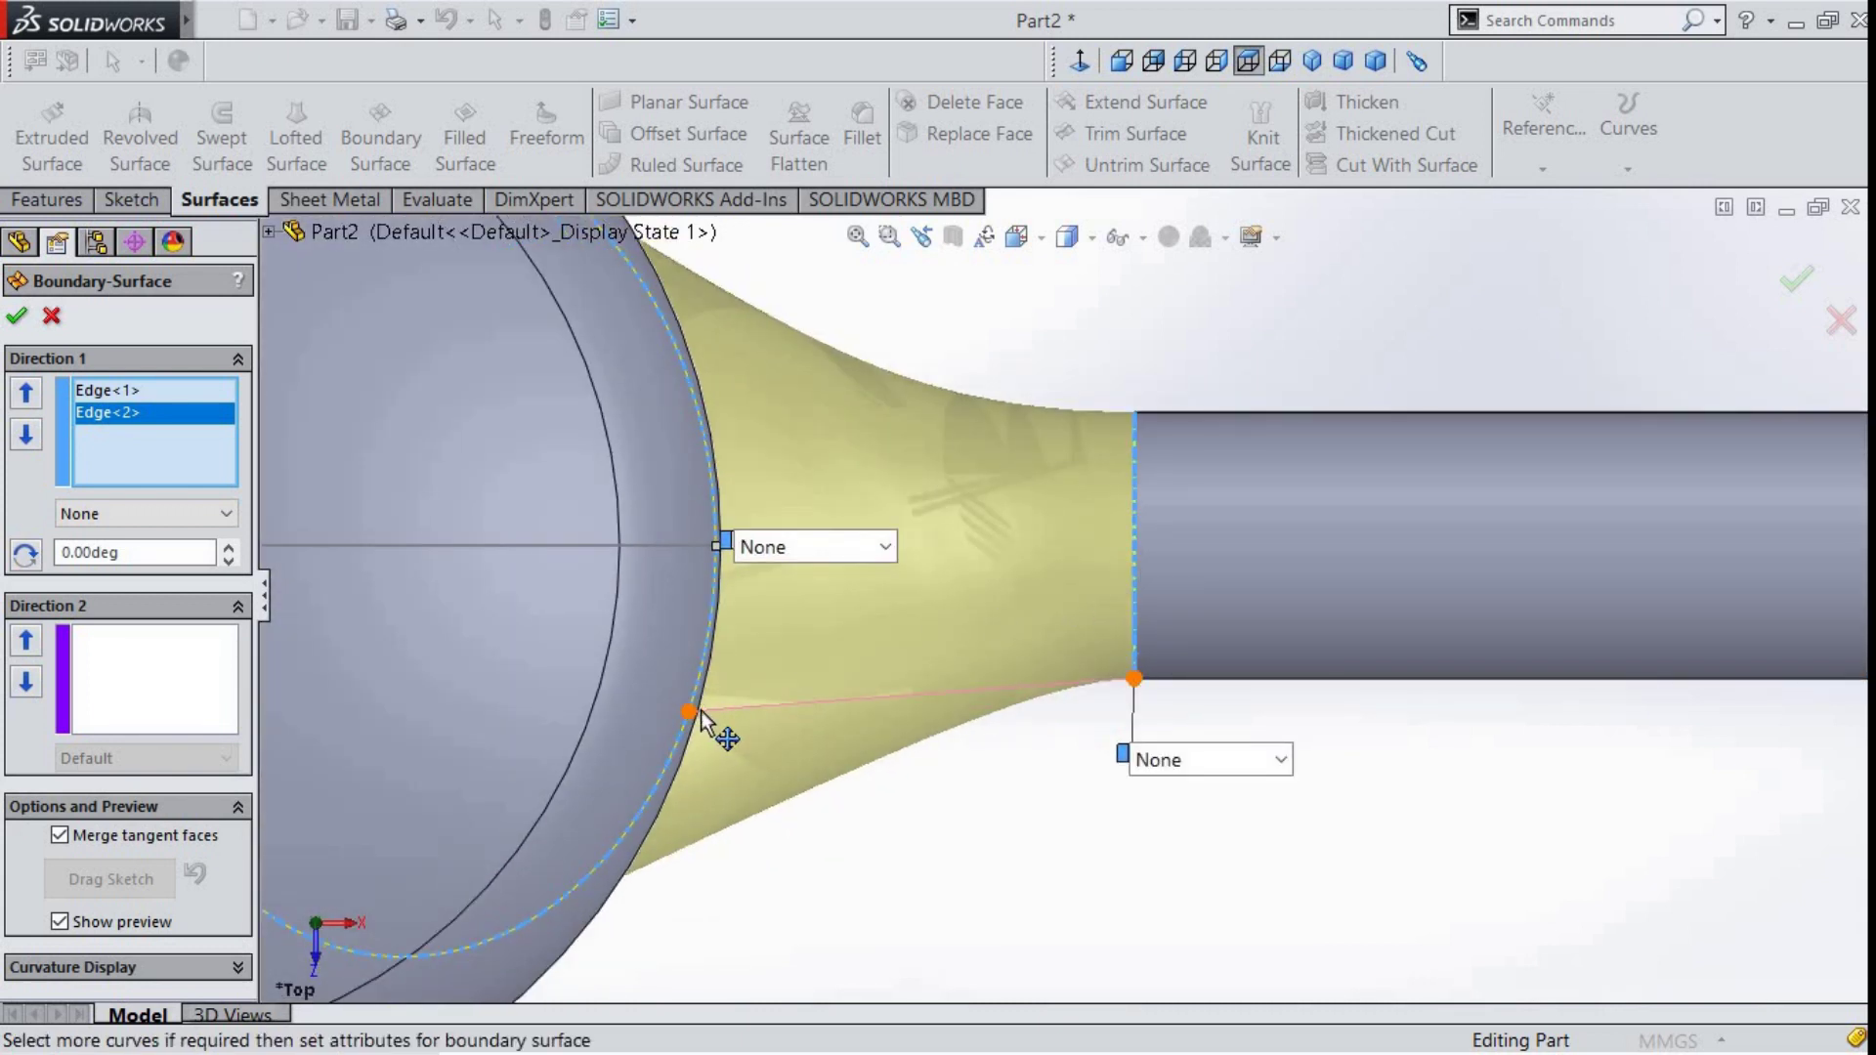
{"action": "left_click_drag", "start_coordinate": [734, 550], "coordinate": [737, 557]}
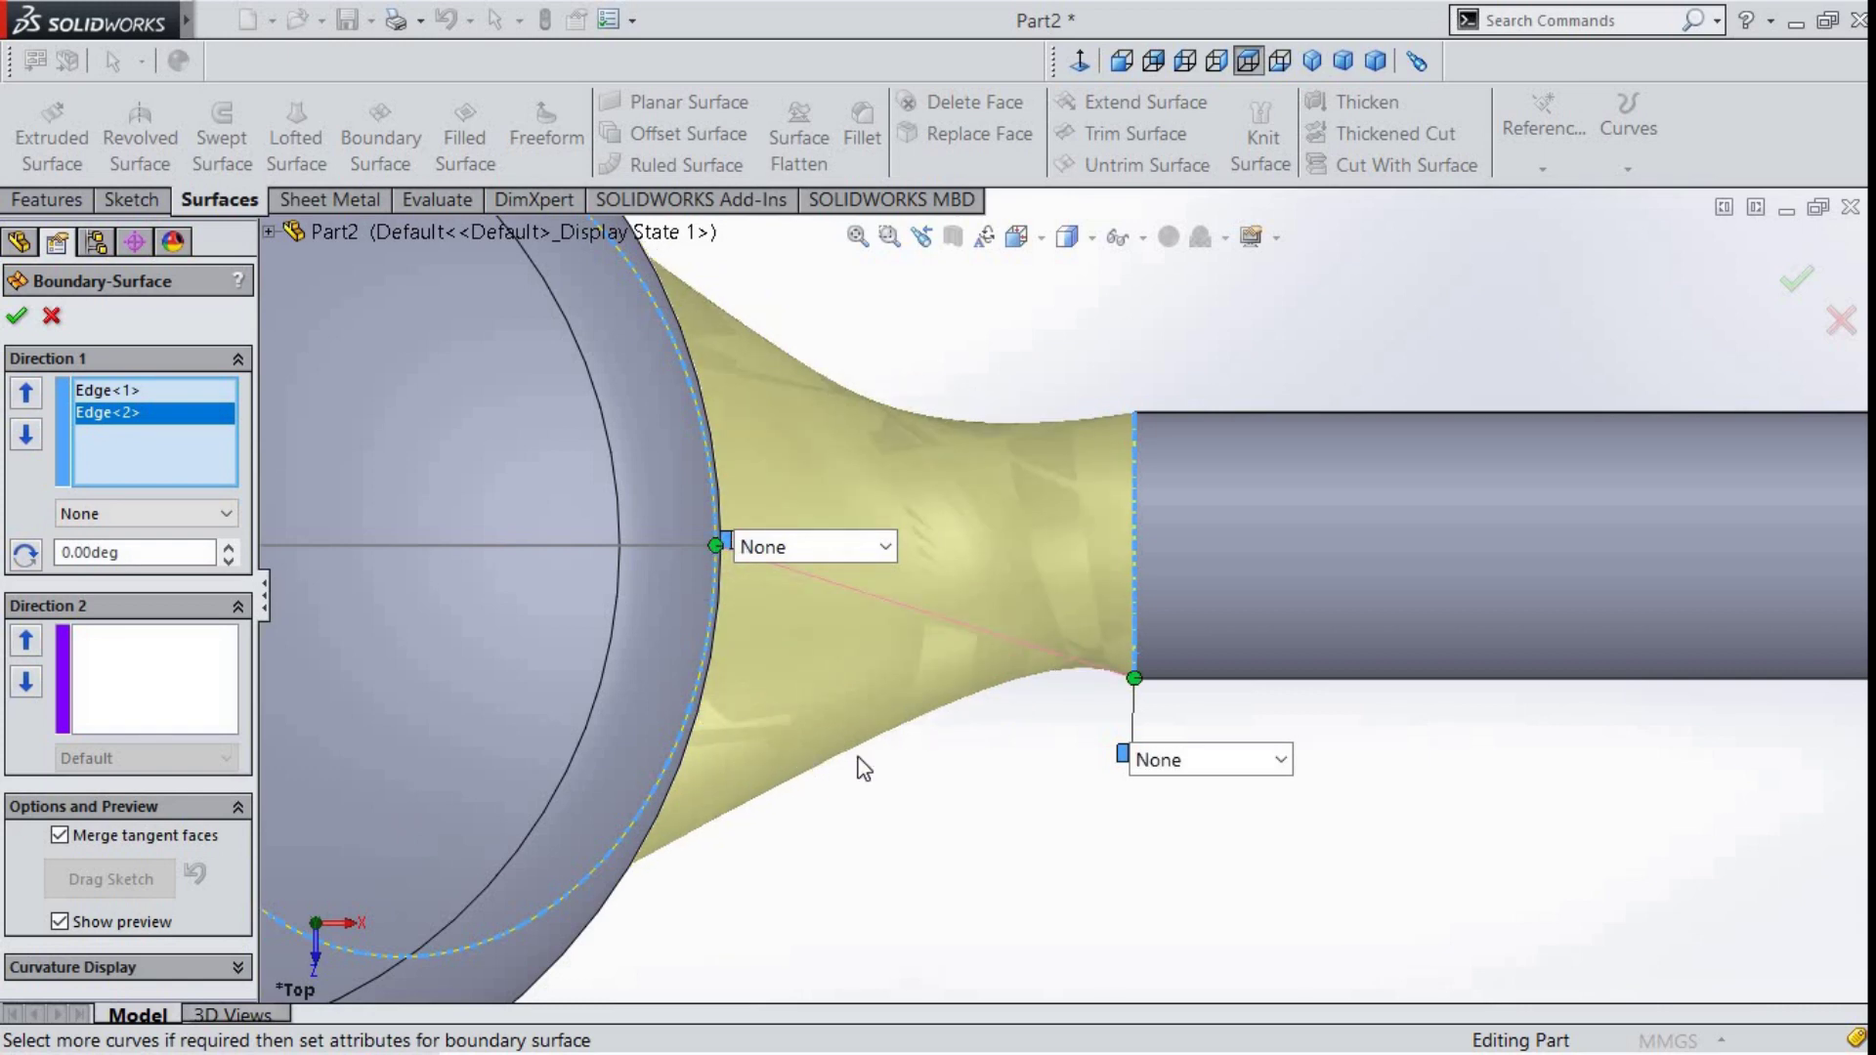
{"action": "key", "text": "f"}
- Reapply Tangency To Face on the tube and dome edges and inspect the blend
{"action": "mouse_move", "coordinate": [1602, 497]}
{"action": "middle_mouse_down"}
{"action": "mouse_move", "coordinate": [1152, 548]}
{"action": "mouse_move", "coordinate": [1131, 423]}
{"action": "mouse_move", "coordinate": [1163, 193]}
{"action": "mouse_move", "coordinate": [1124, 255]}
{"action": "middle_mouse_up"}
{"action": "left_click", "coordinate": [182, 514]}
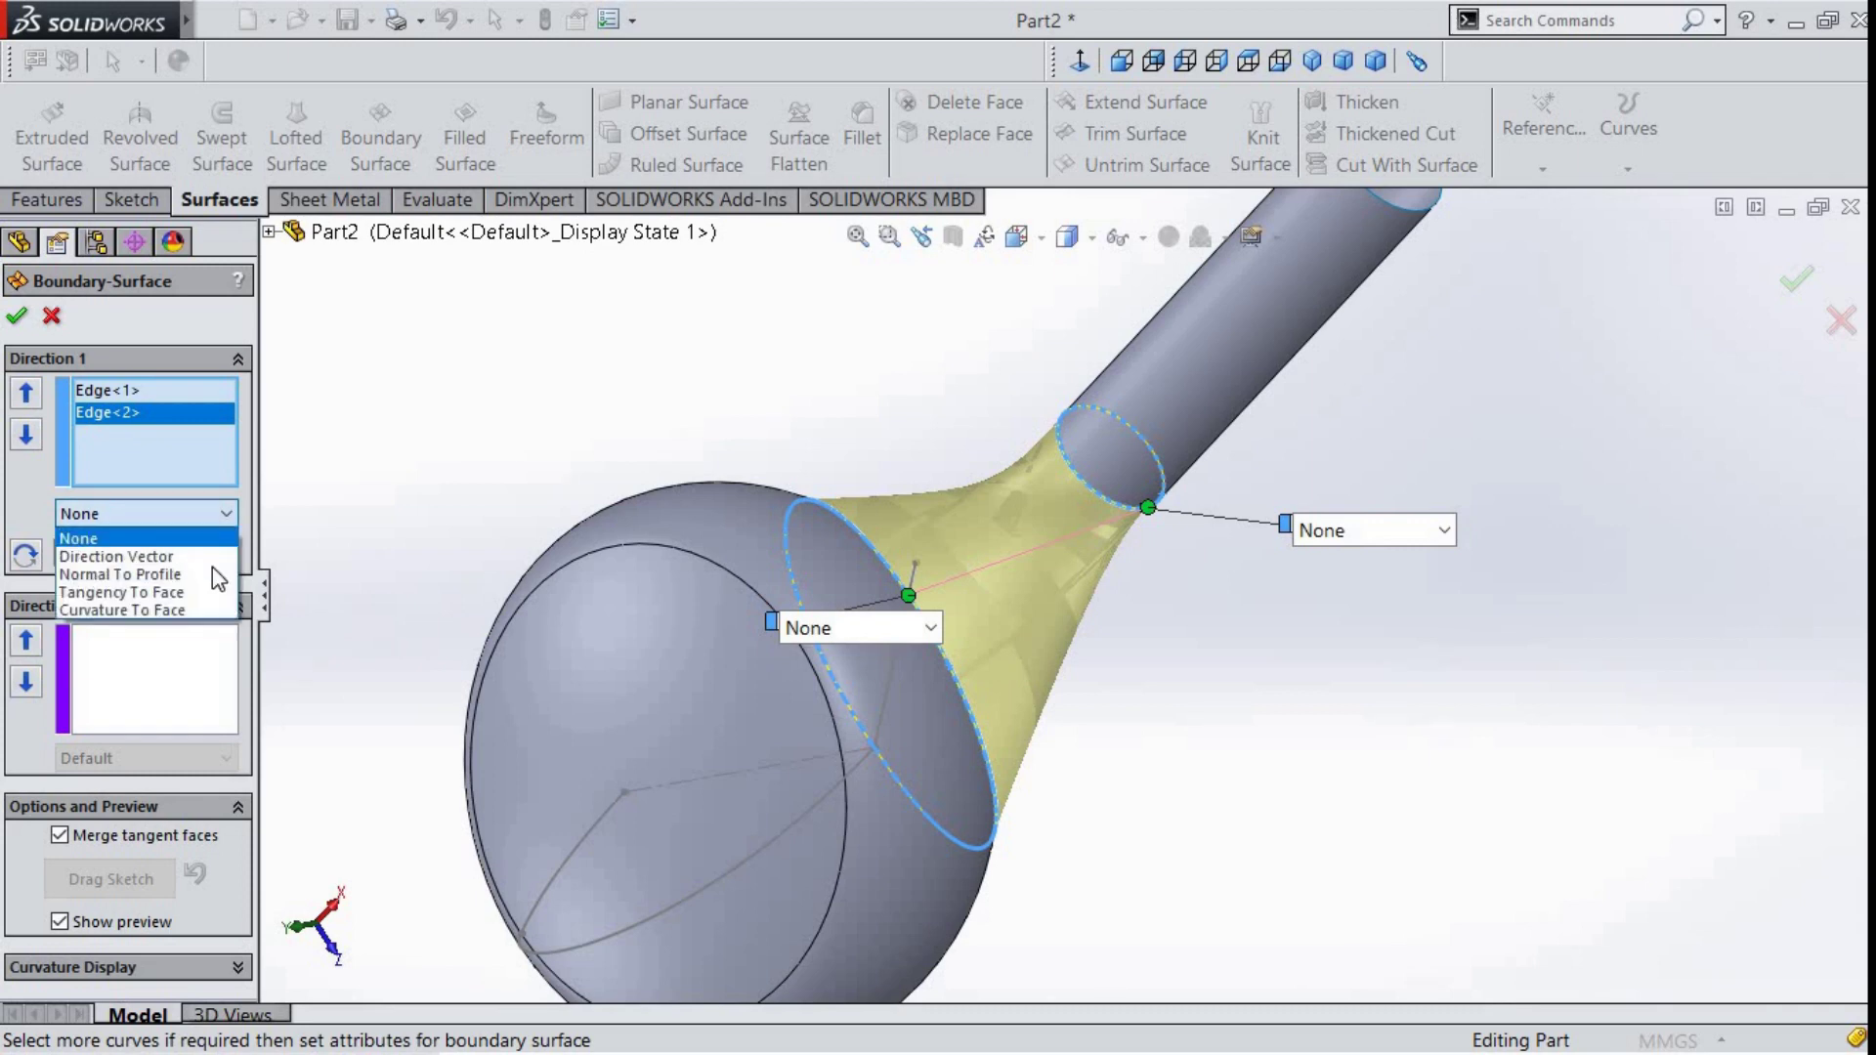
{"action": "left_click", "coordinate": [213, 574]}
{"action": "left_click", "coordinate": [160, 392]}
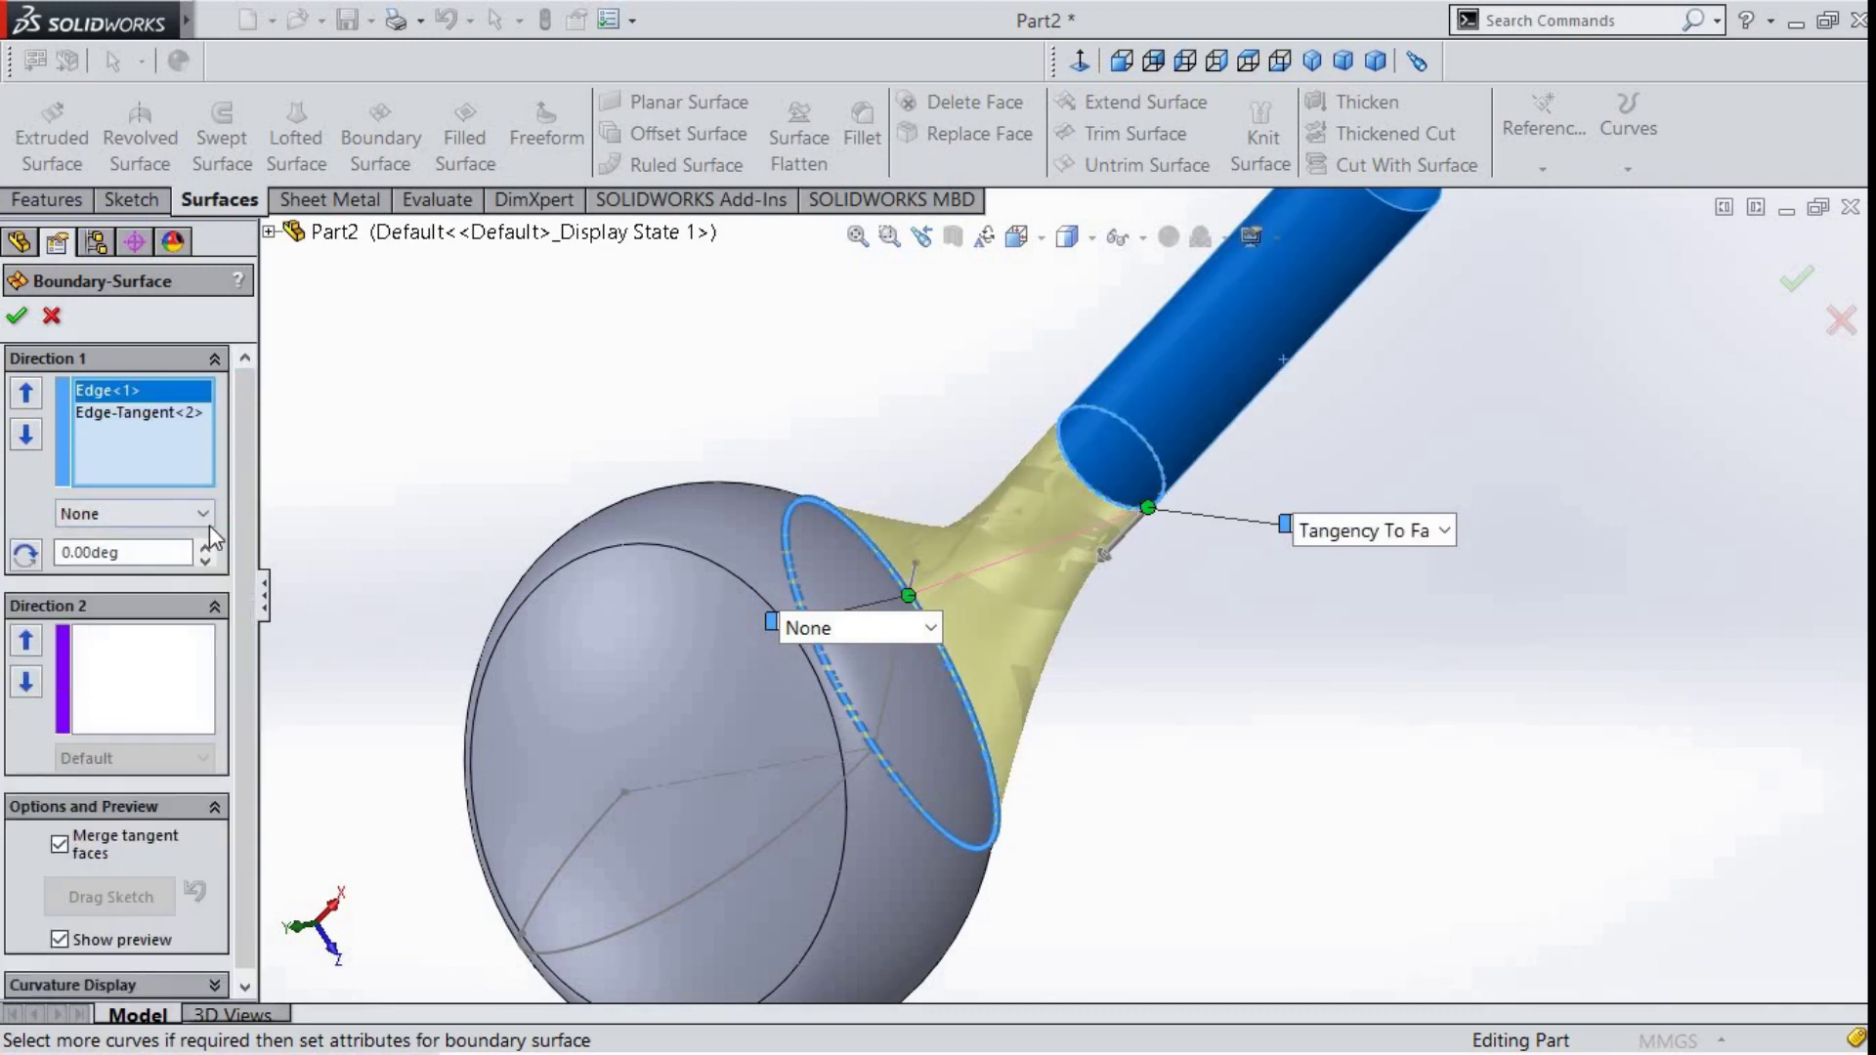
{"action": "left_click", "coordinate": [134, 513]}
{"action": "left_click", "coordinate": [117, 578]}
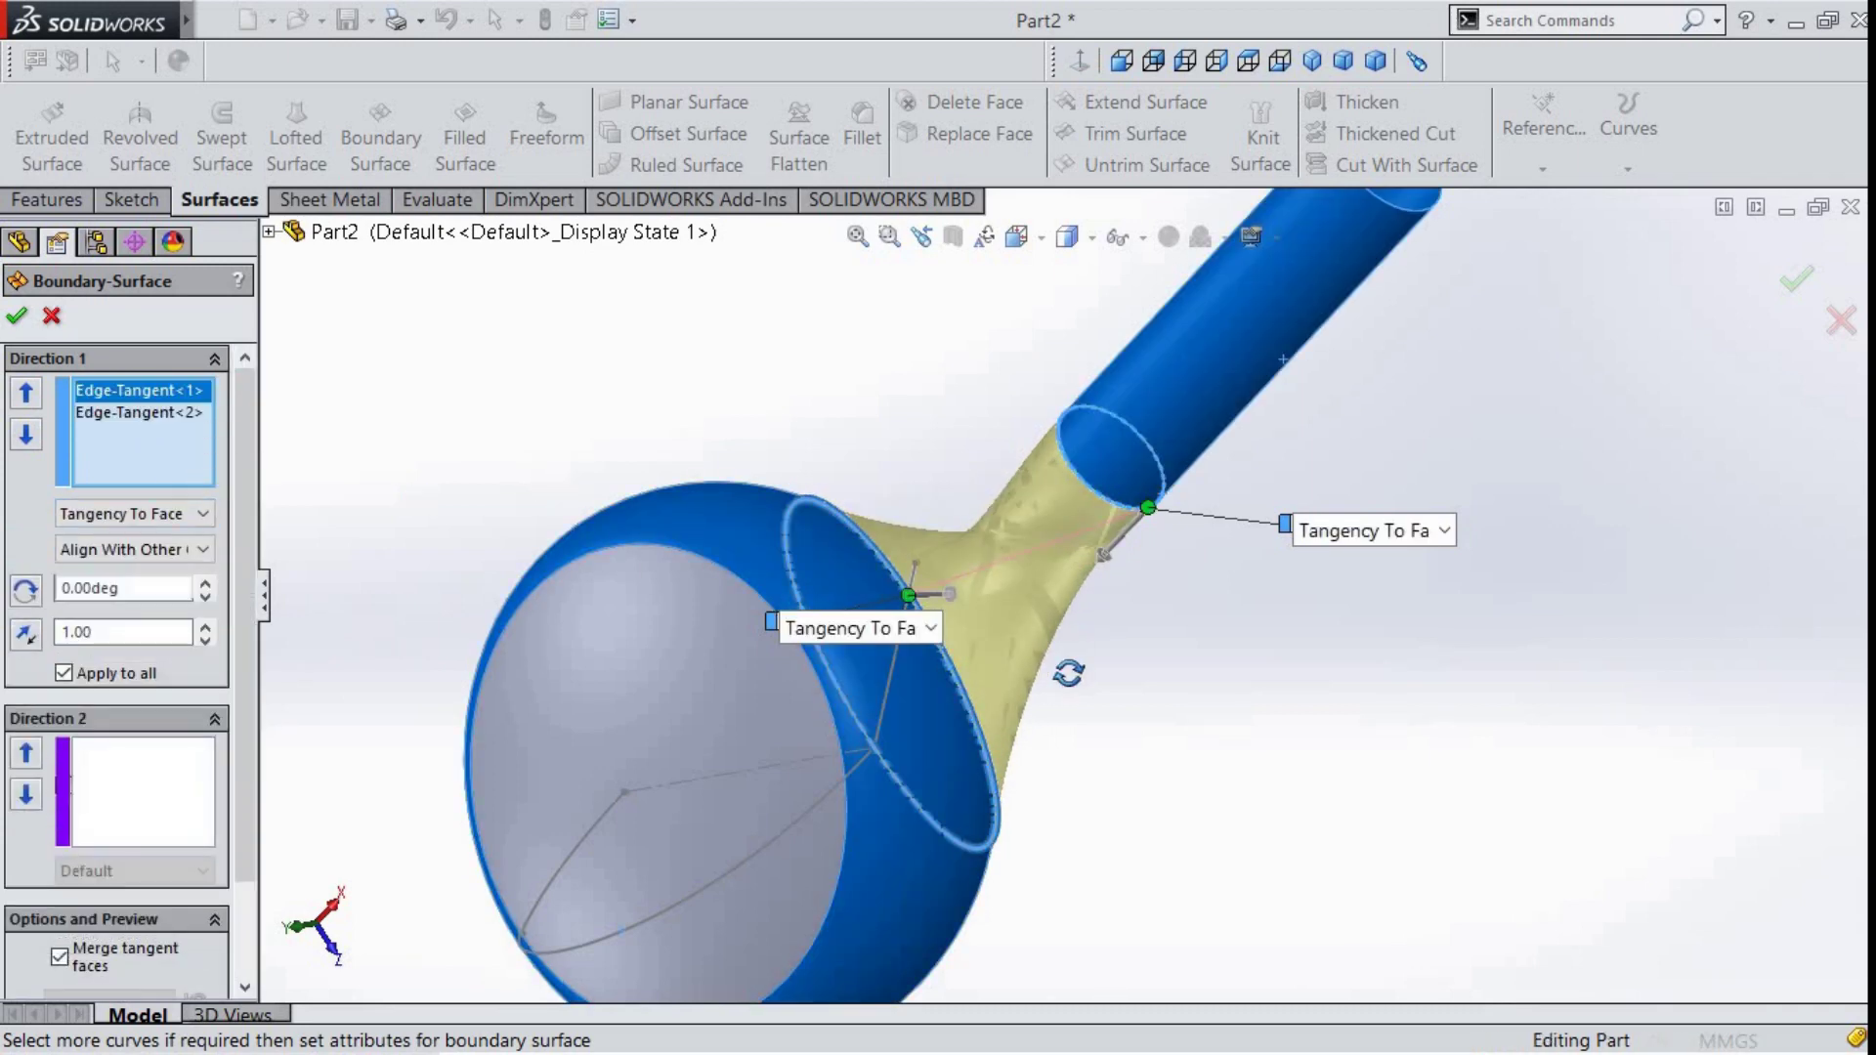
{"action": "mouse_move", "coordinate": [1068, 670]}
{"action": "middle_mouse_down"}
{"action": "mouse_move", "coordinate": [970, 878]}
{"action": "mouse_move", "coordinate": [910, 812]}
{"action": "mouse_move", "coordinate": [1088, 607]}
{"action": "middle_mouse_up"}
- Accept Boundary-Surface1, then delete it from the FeatureManager tree
{"action": "key", "text": "Return"}
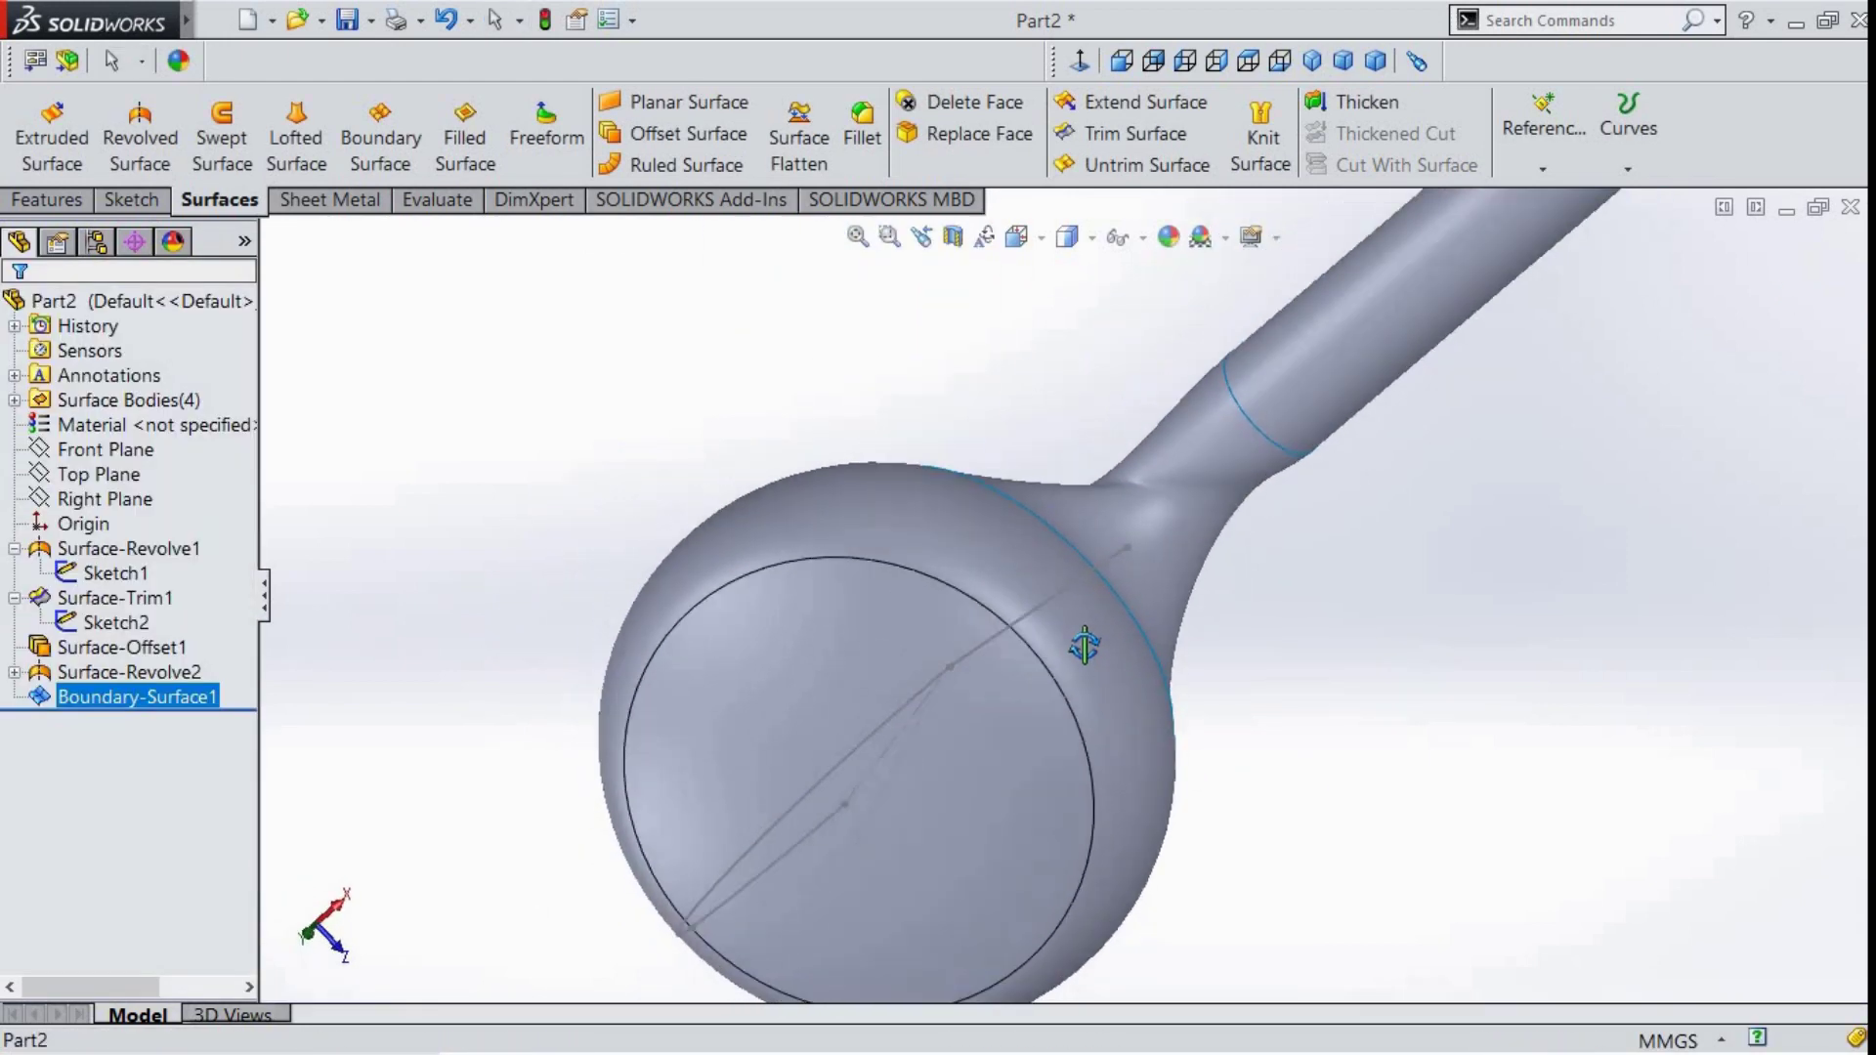
{"action": "right_click", "coordinate": [195, 697]}
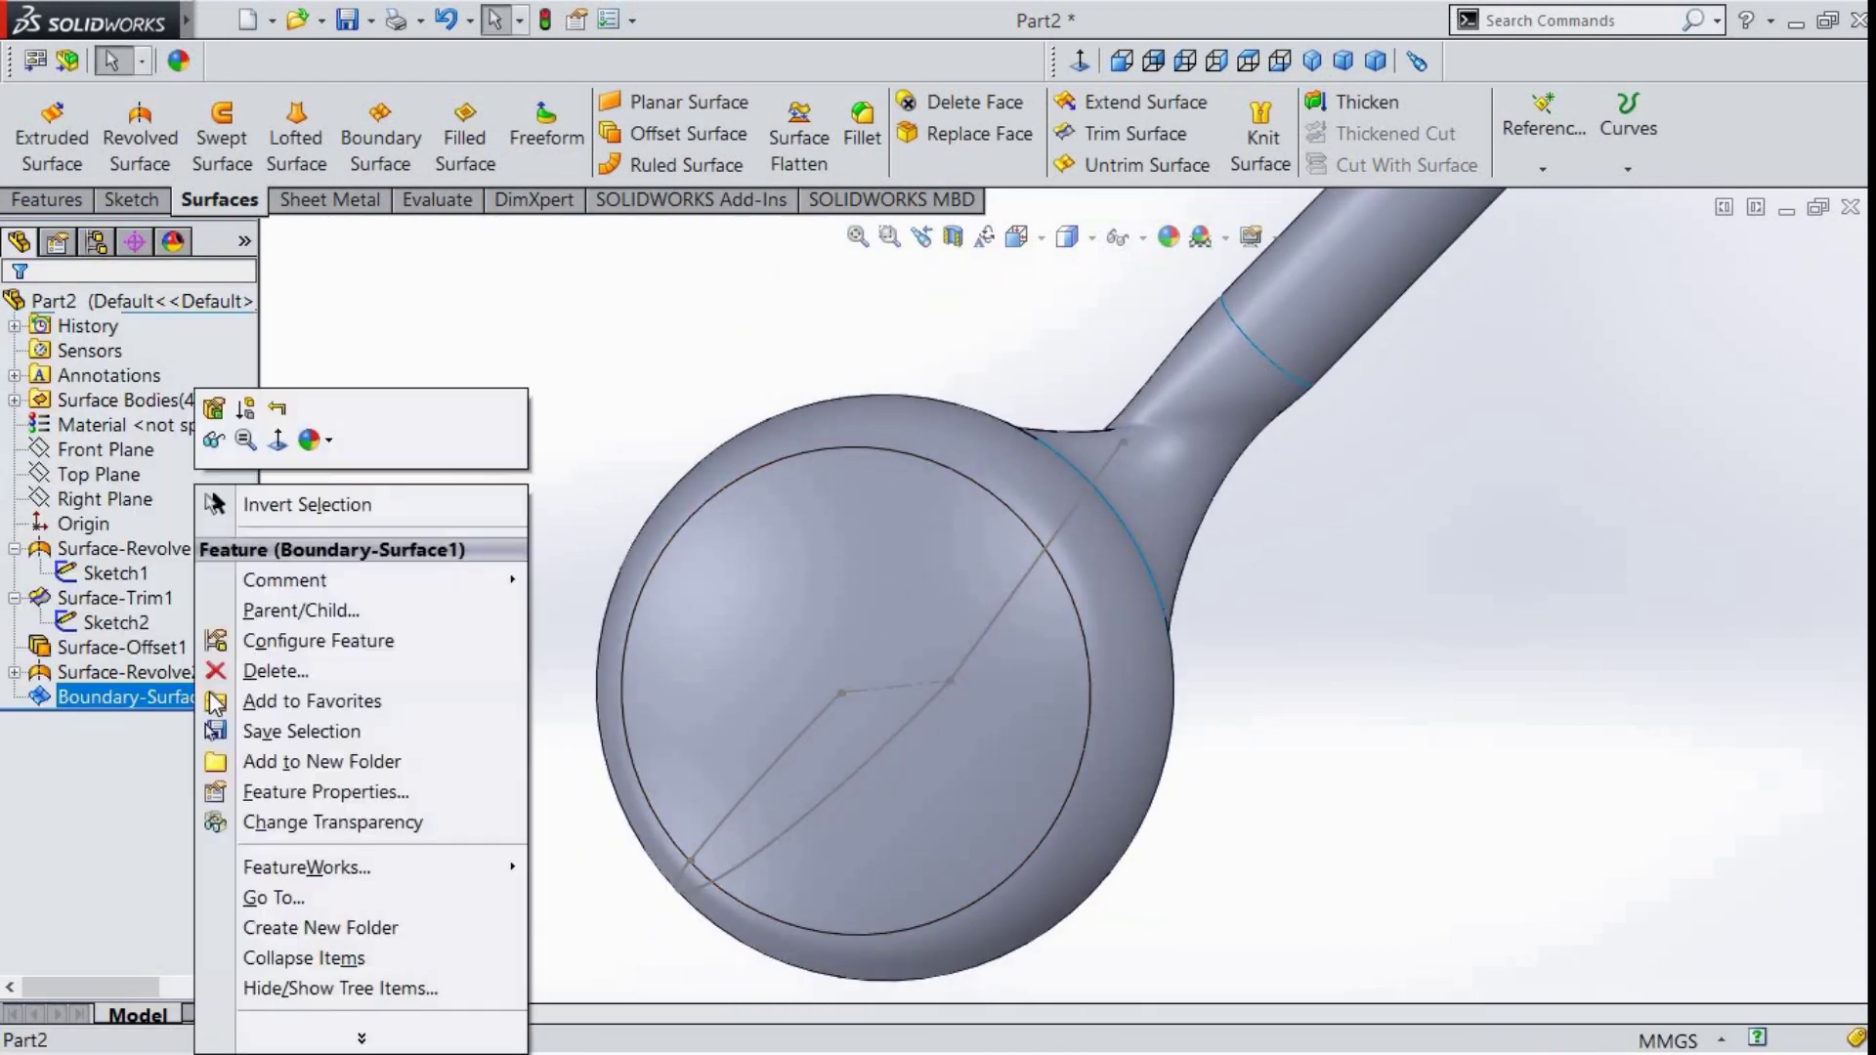
{"action": "left_click", "coordinate": [283, 673]}
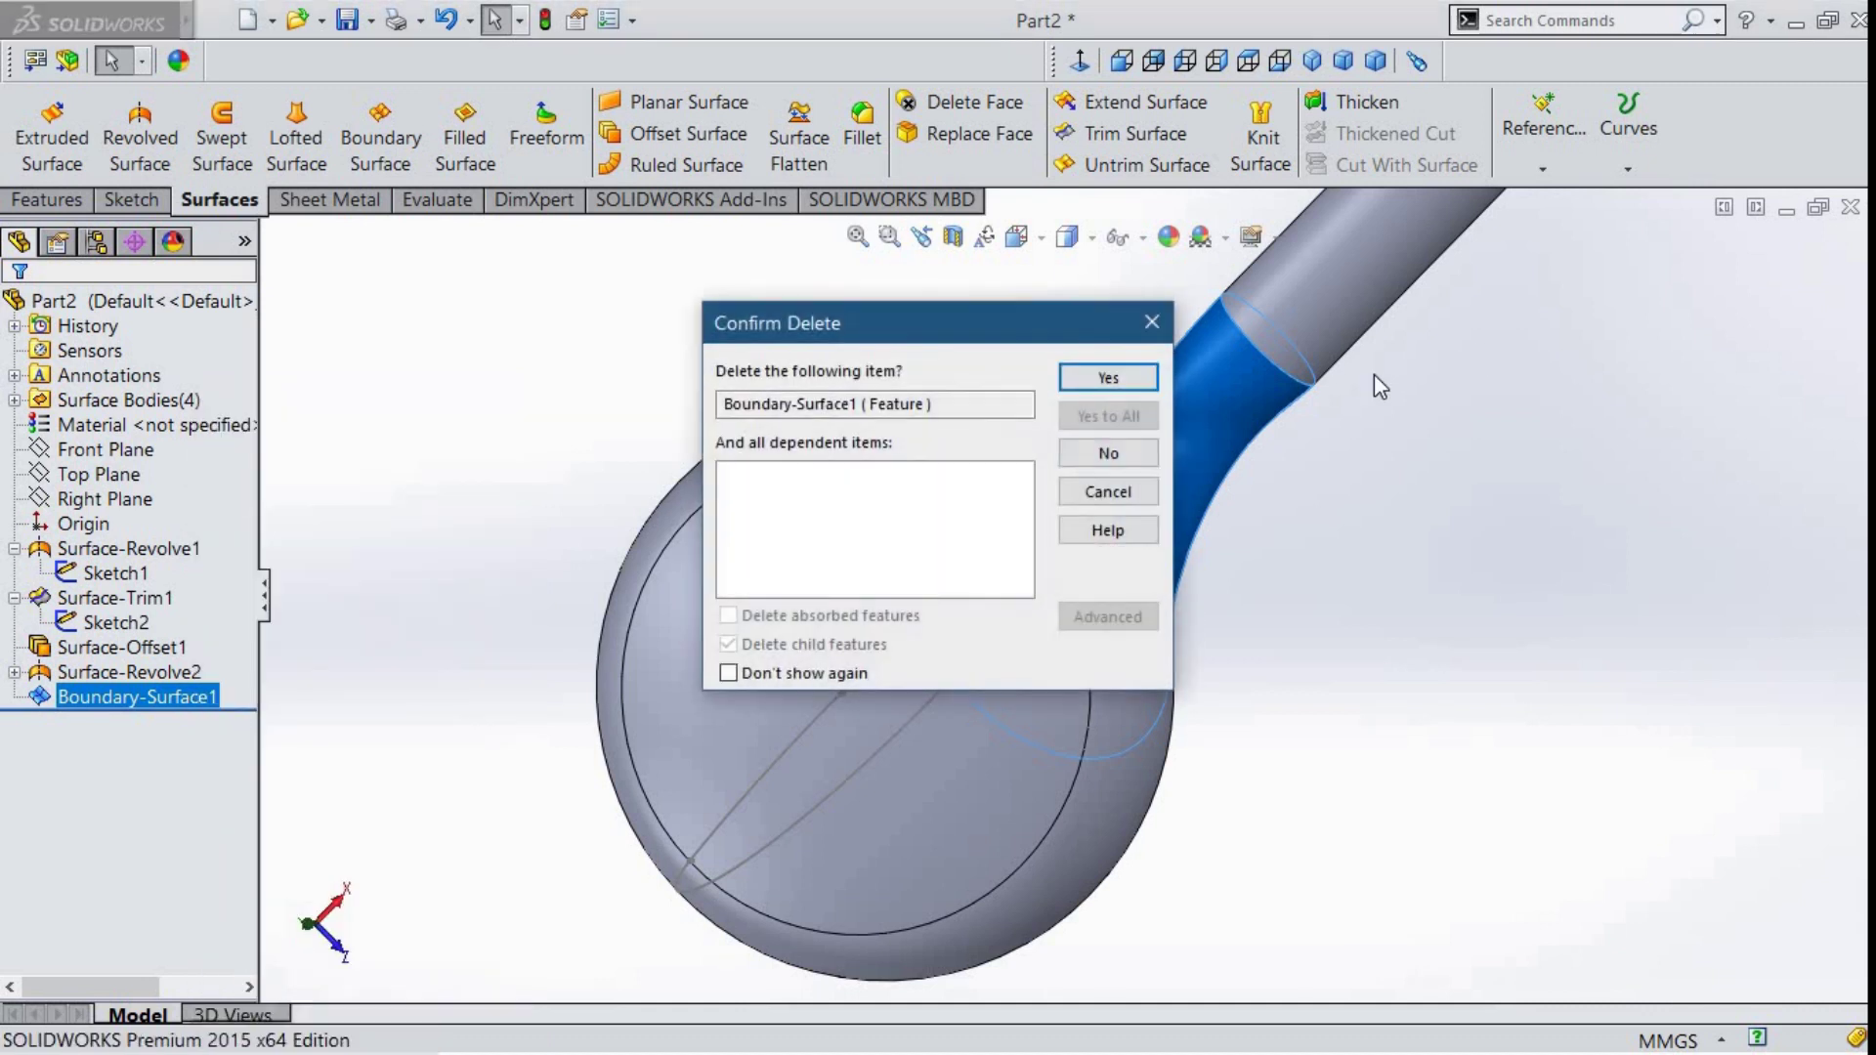
{"action": "left_click", "coordinate": [1117, 374]}
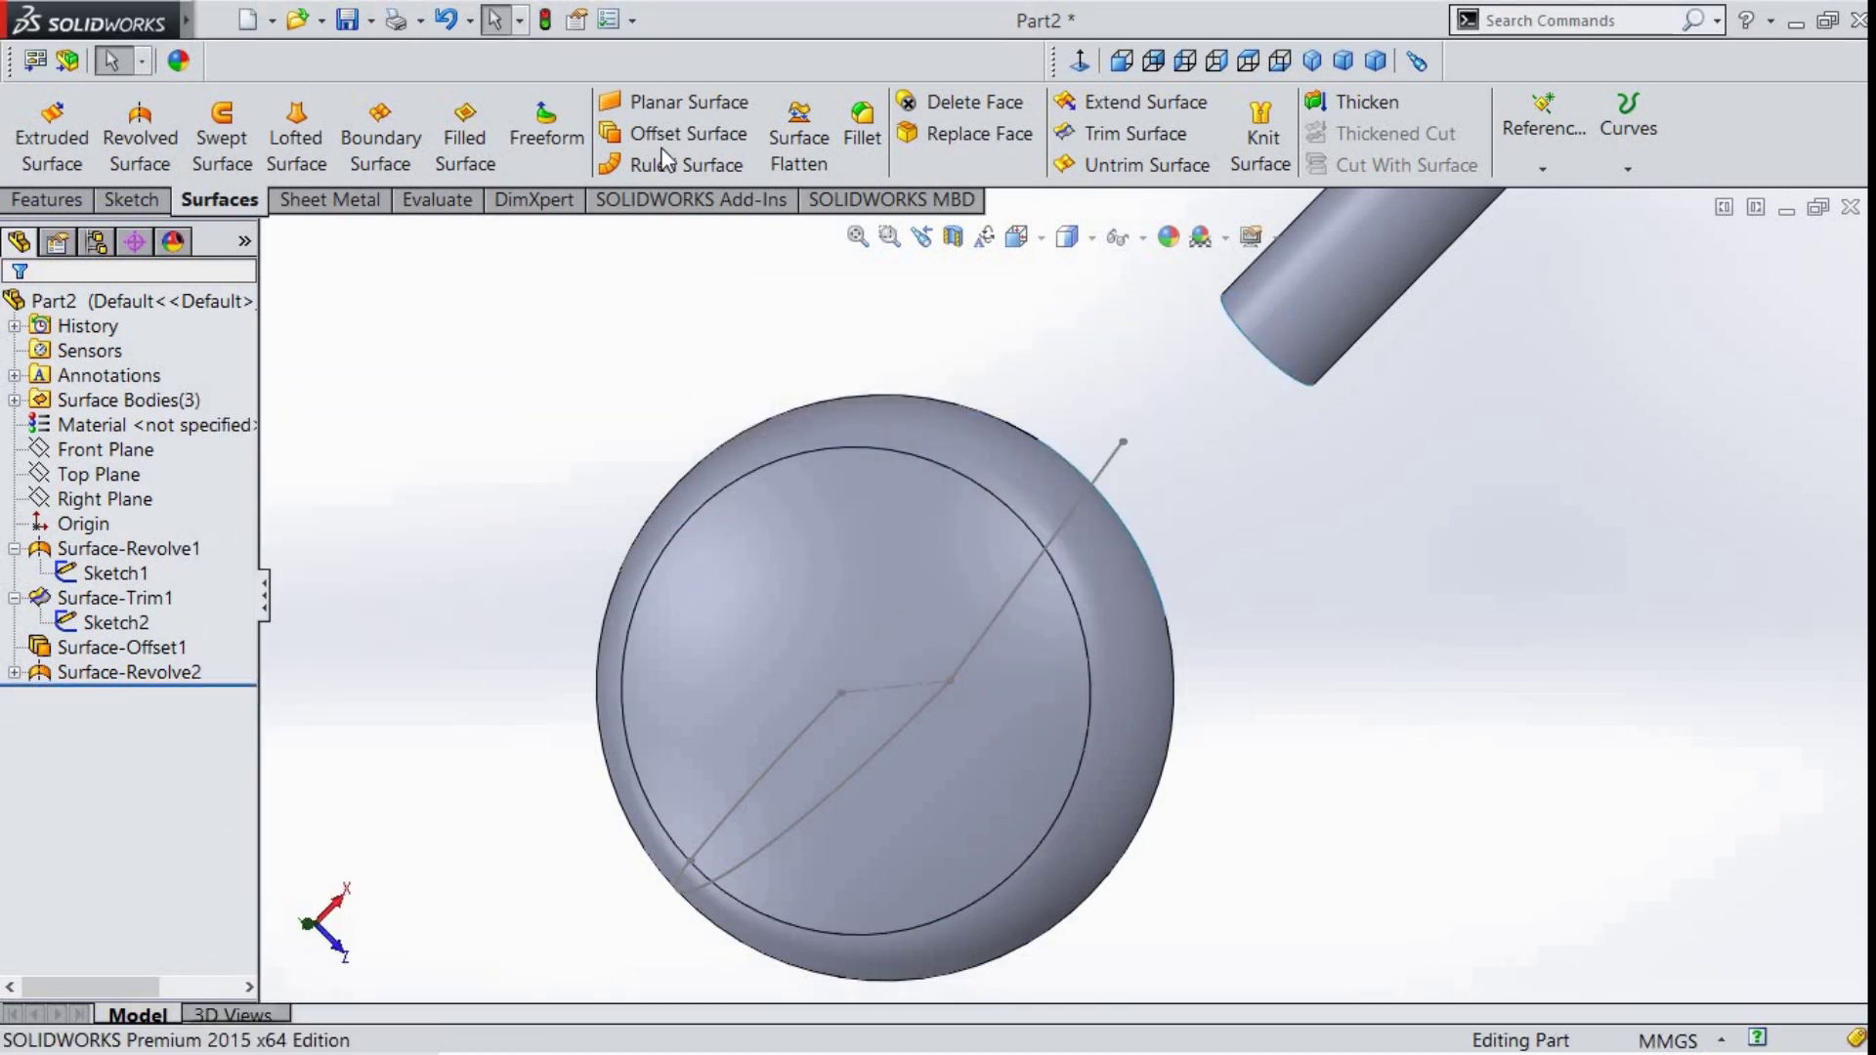
- Start a new boundary surface from the dome's cut edge to the tube end edge
{"action": "left_click", "coordinate": [393, 151]}
{"action": "middle_click_drag", "start_coordinate": [1131, 431], "coordinate": [1064, 478]}
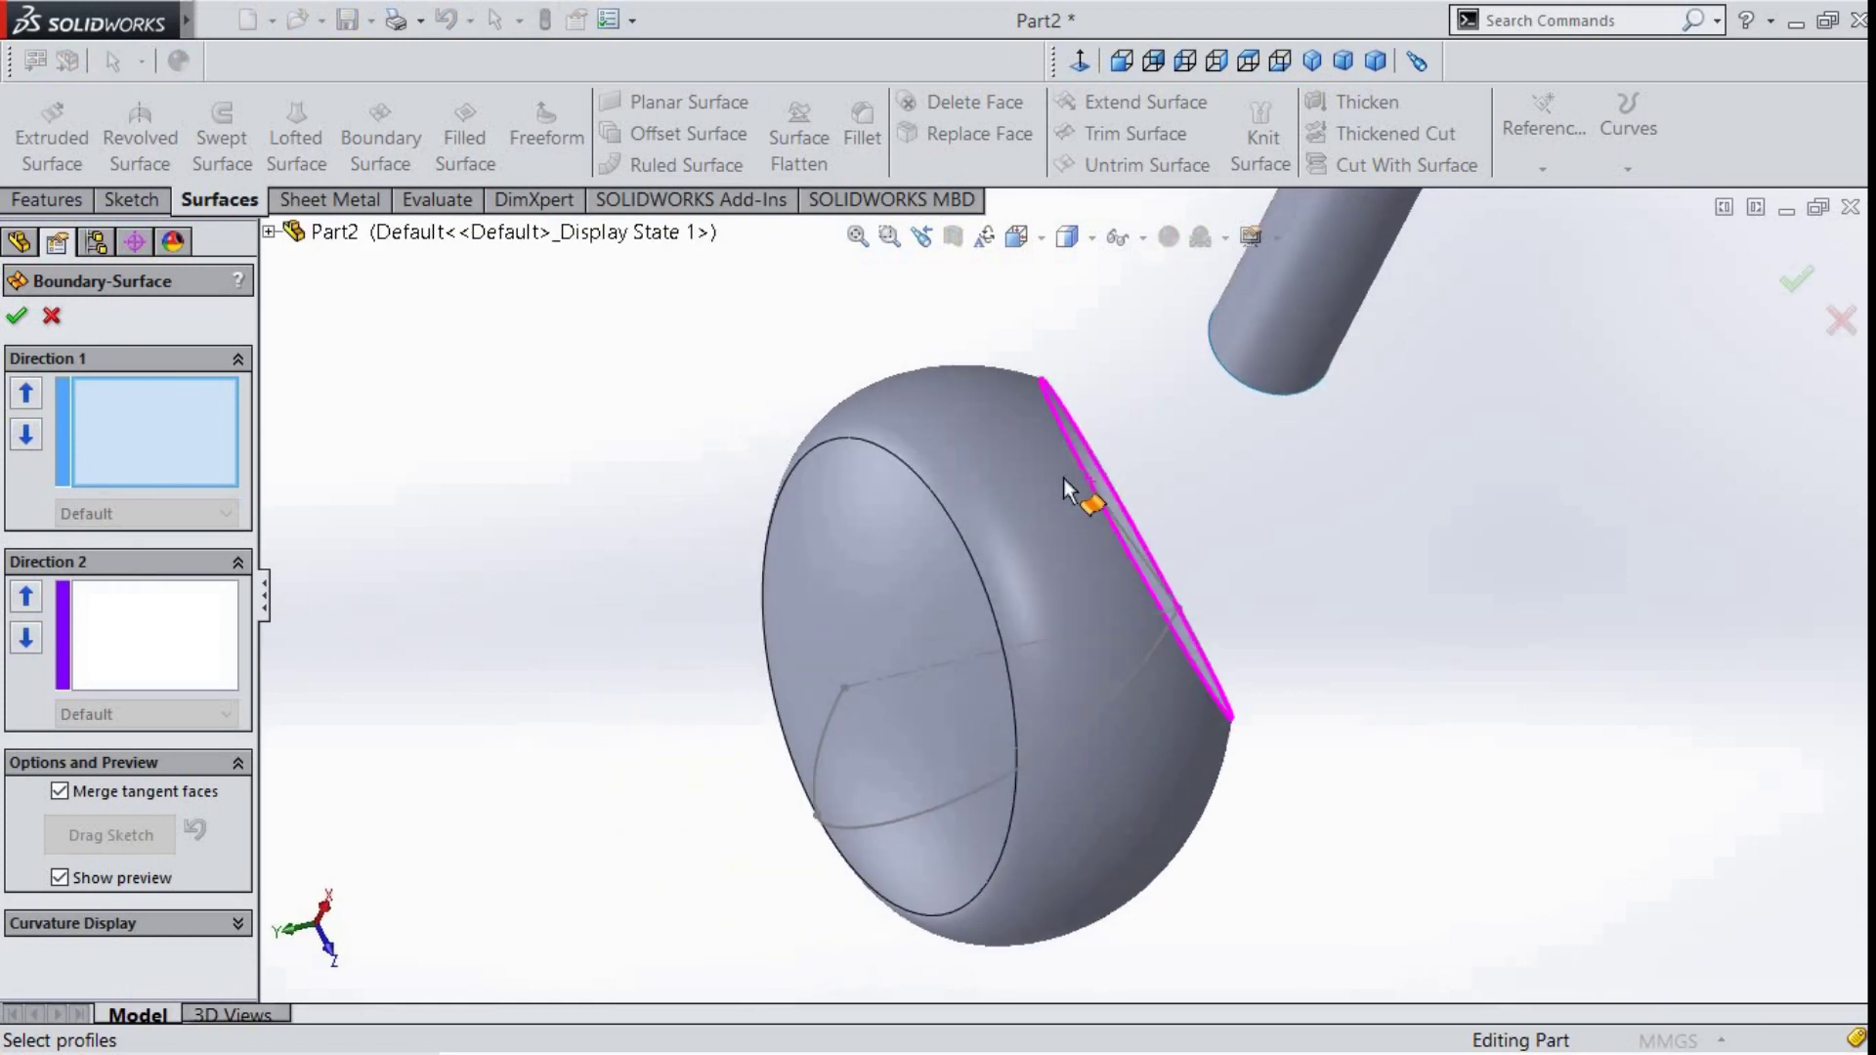
{"action": "left_click", "coordinate": [1096, 460]}
{"action": "left_click", "coordinate": [1208, 419]}
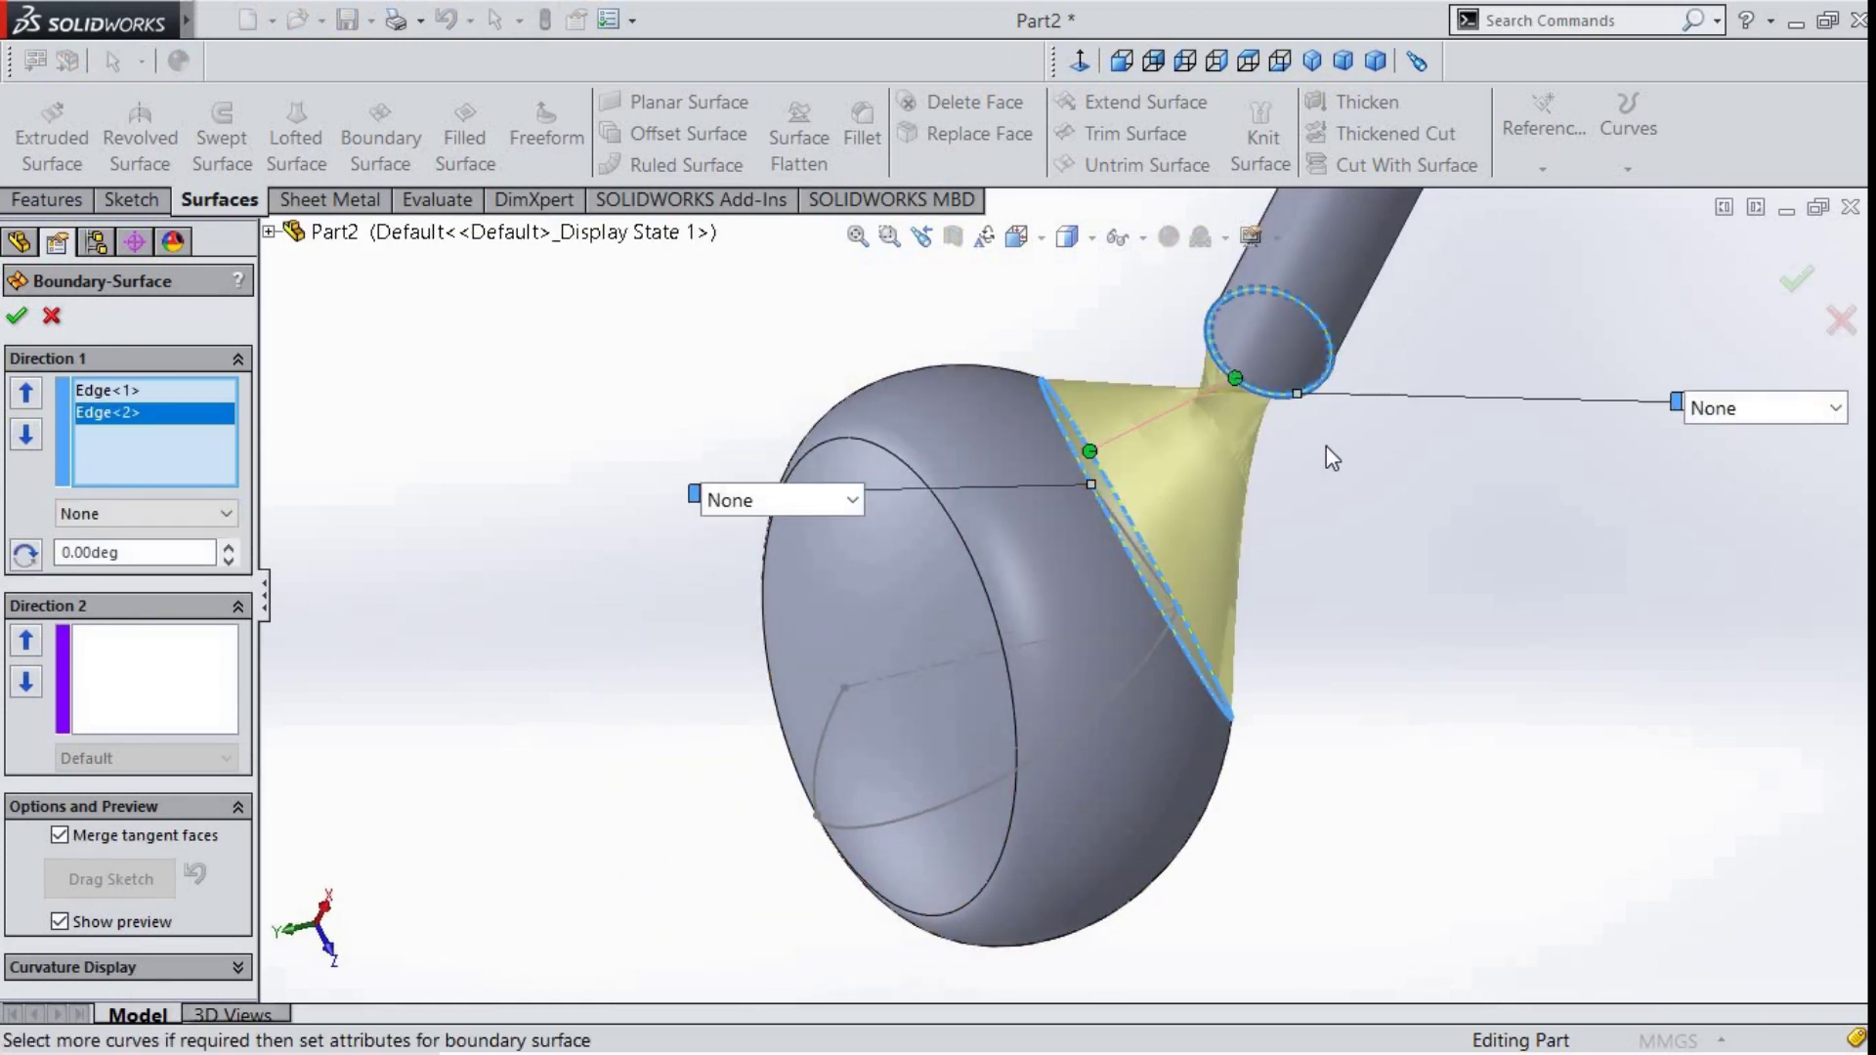
{"action": "left_click", "coordinate": [1254, 64]}
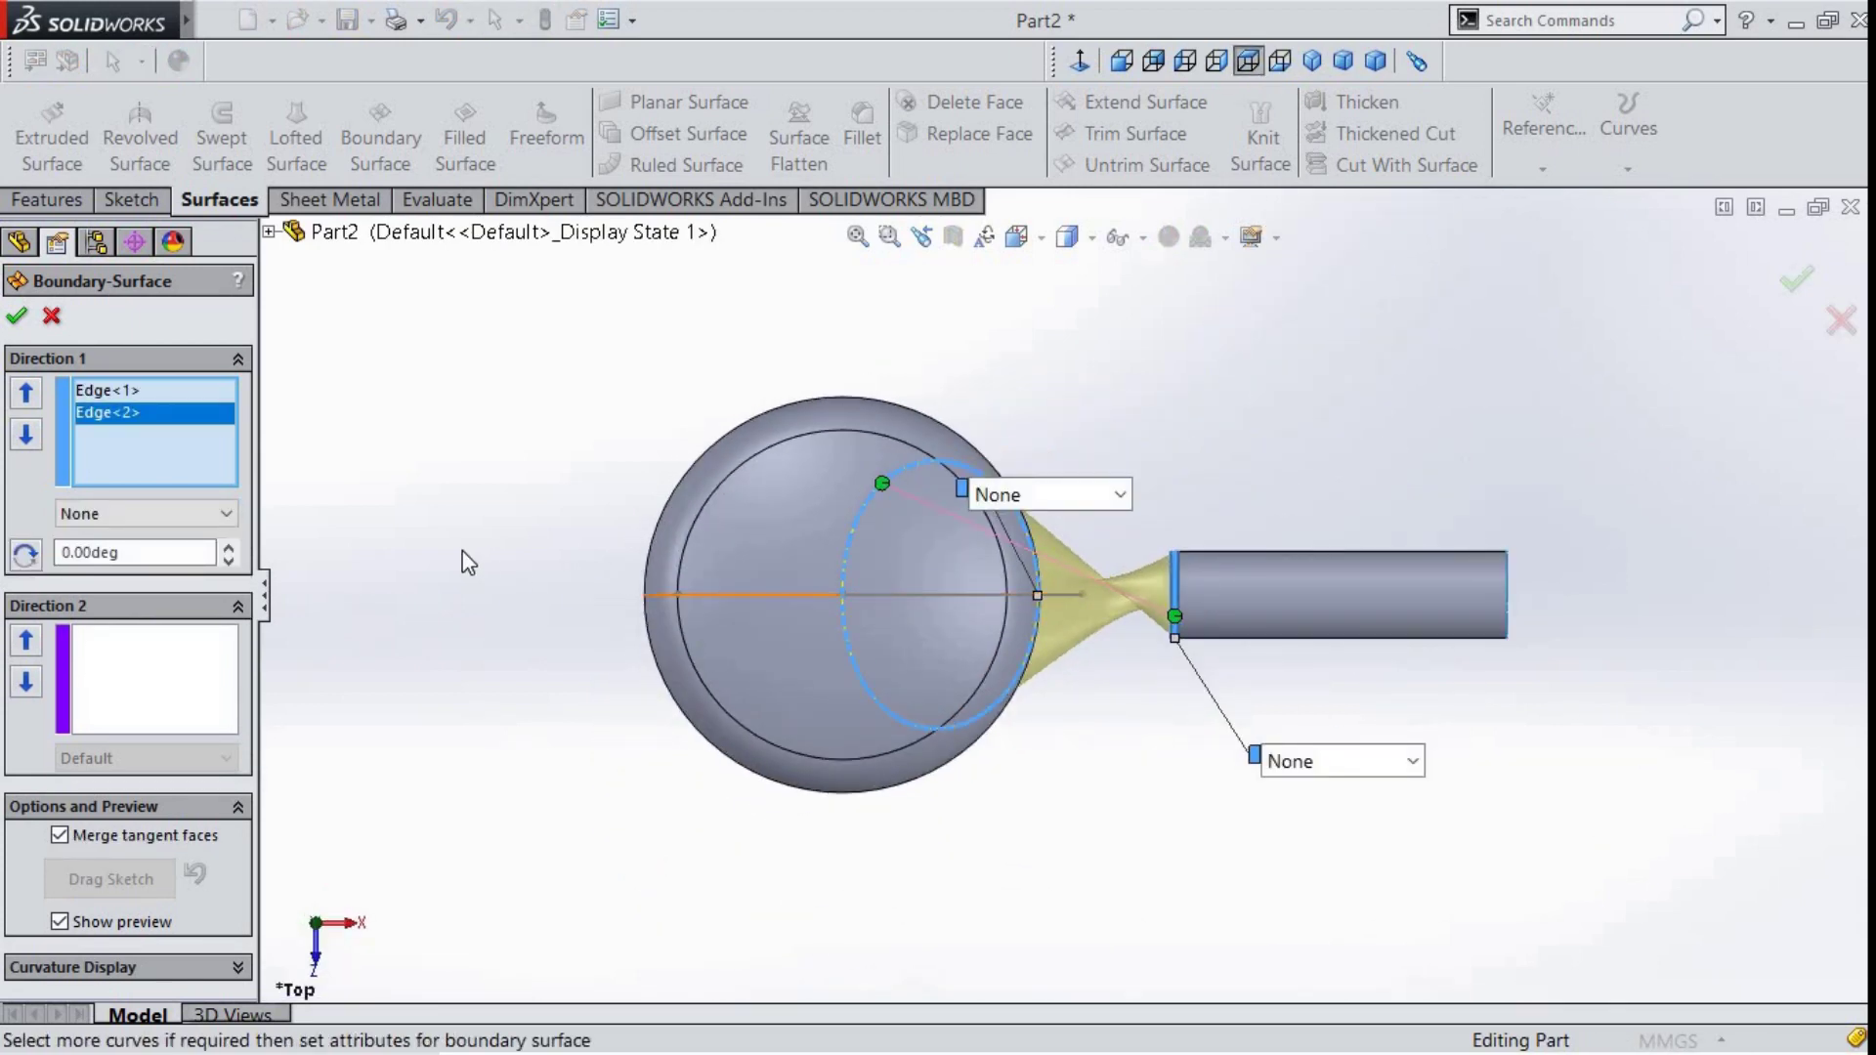
- Set both the dome and tube edges to Tangency To Face
{"action": "left_click", "coordinate": [1105, 496]}
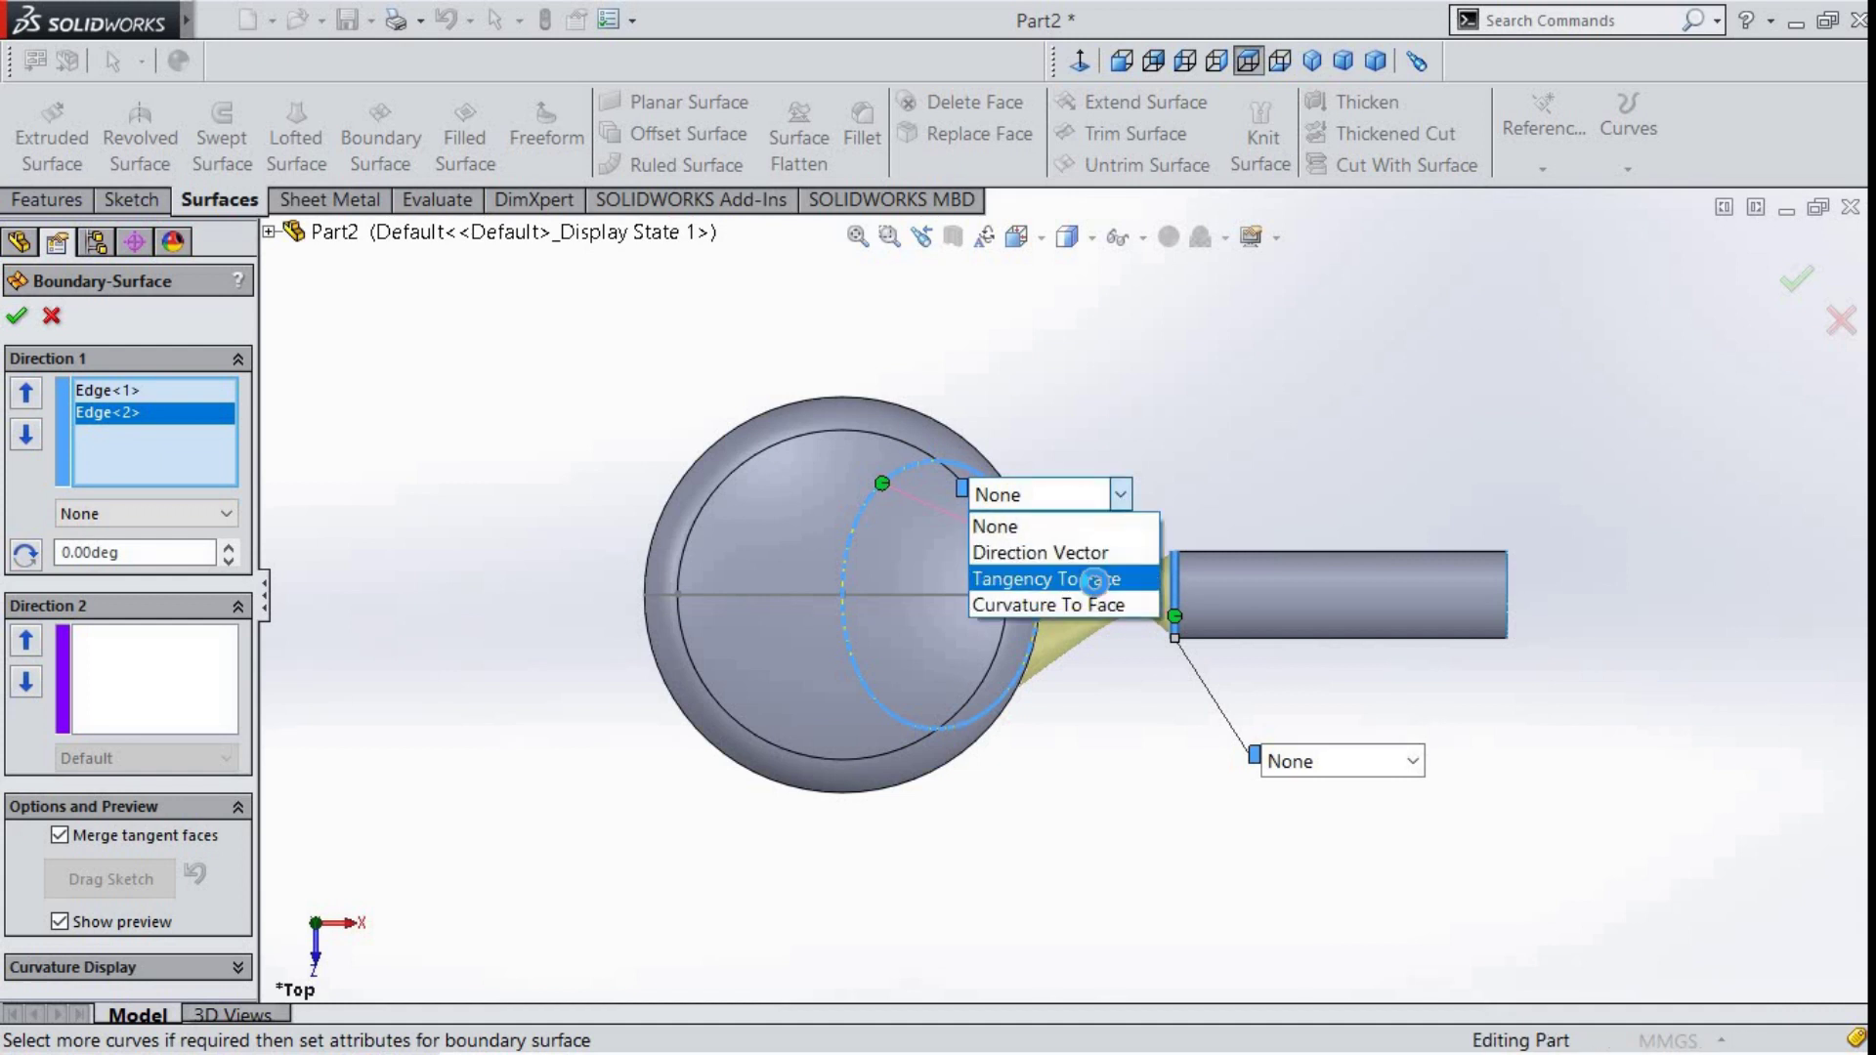
{"action": "left_click", "coordinate": [1102, 578]}
{"action": "left_click", "coordinate": [1296, 761]}
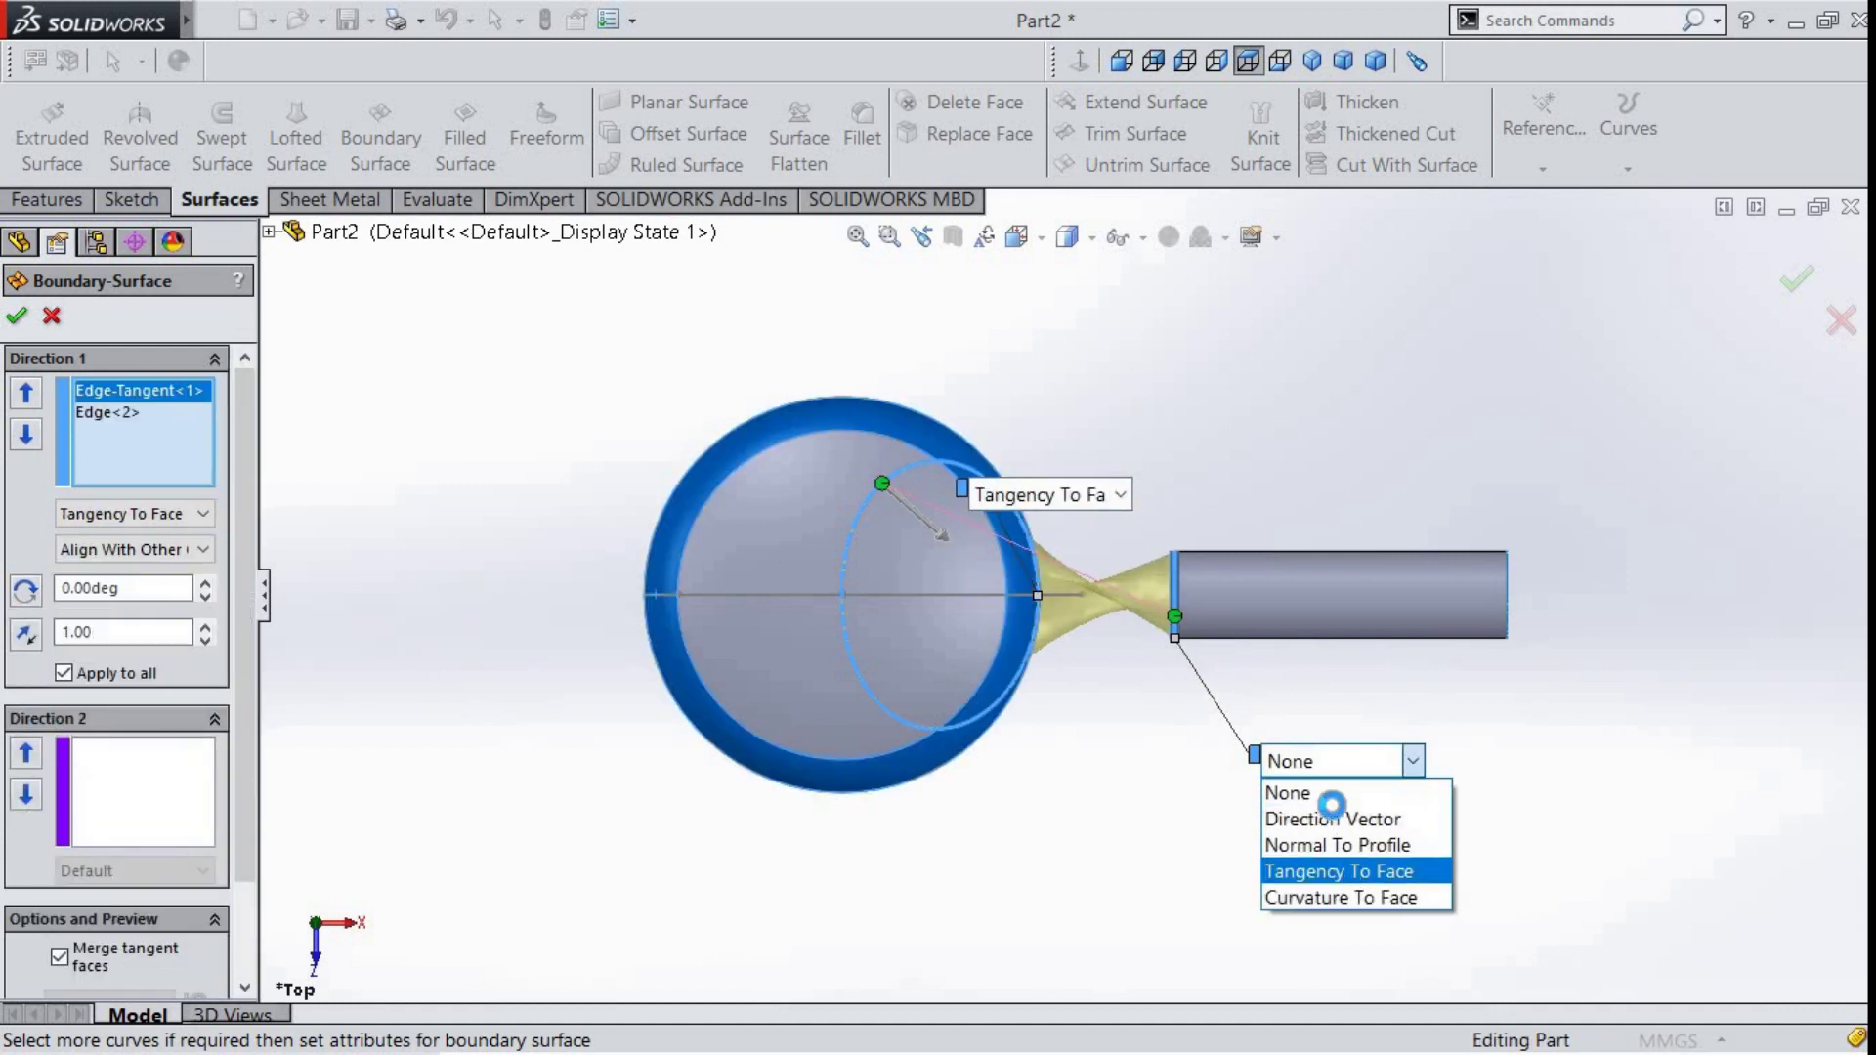
{"action": "left_click", "coordinate": [1329, 871]}
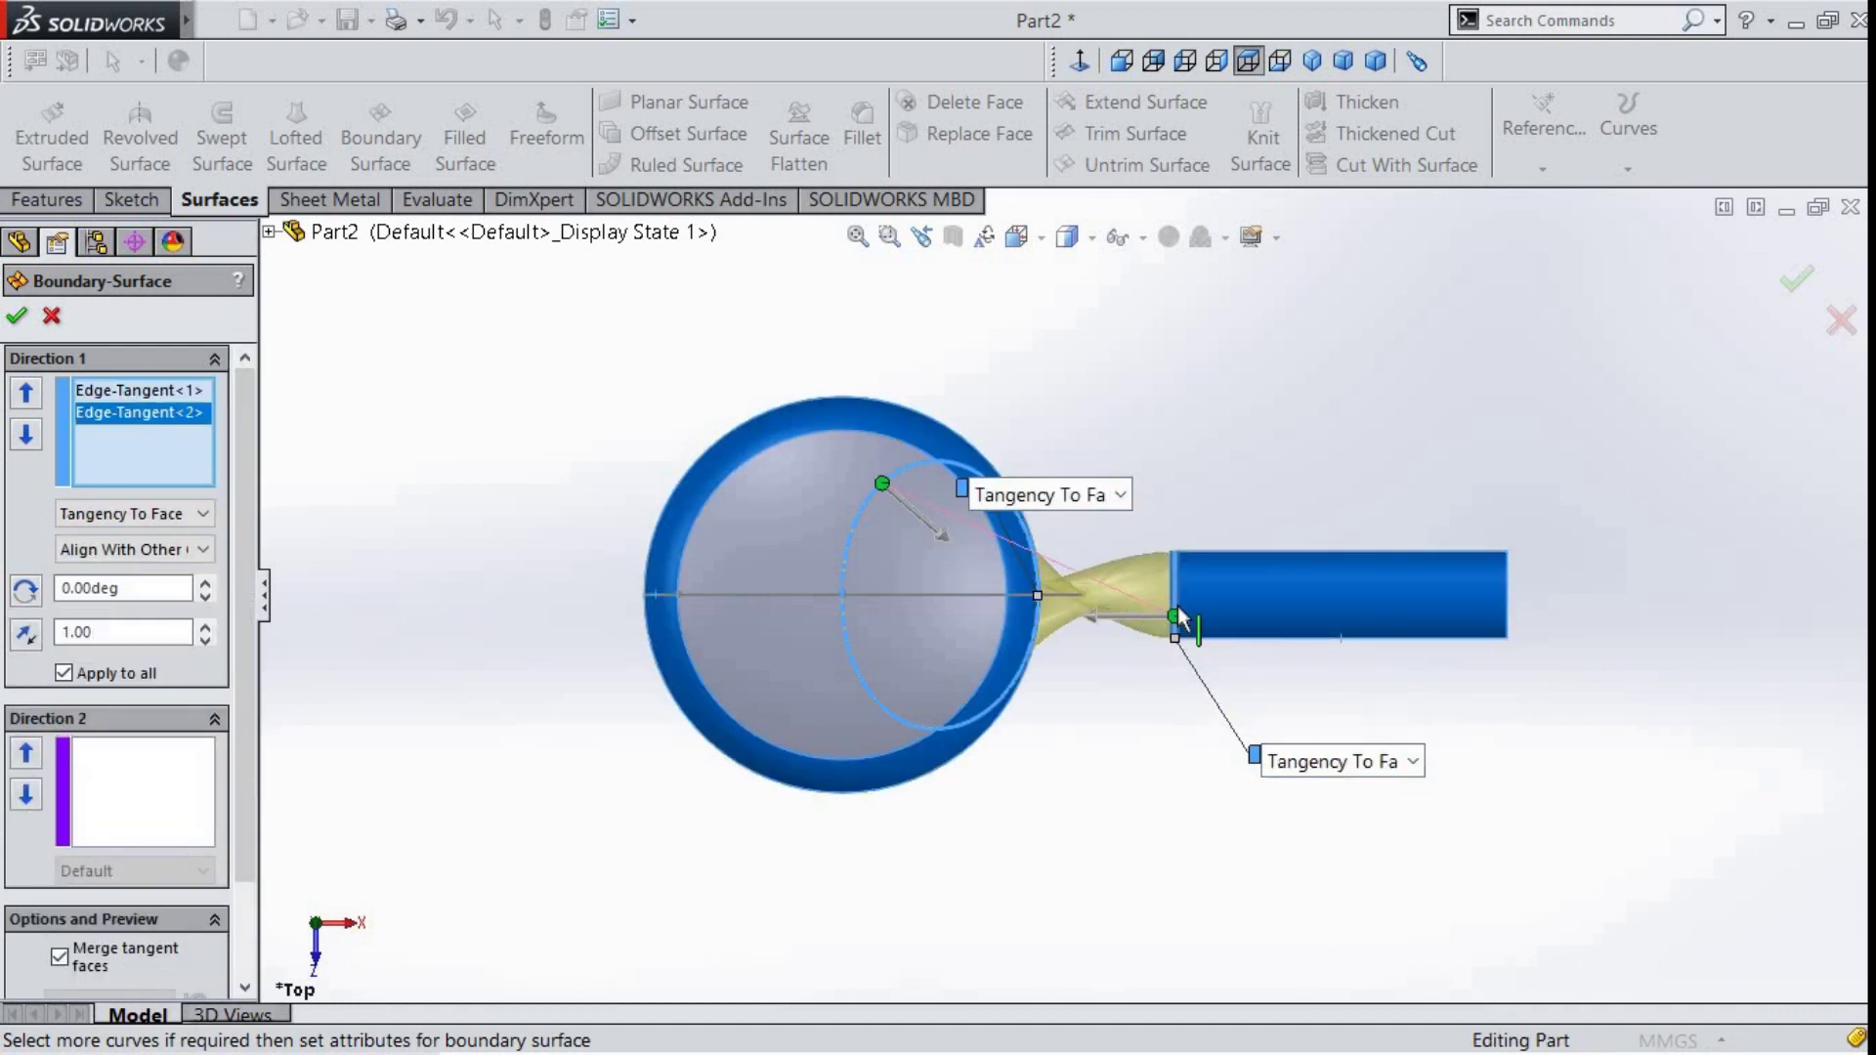
{"action": "scroll", "coordinate": [1177, 606], "scroll_direction": "down", "scroll_amount": 3}
- Move the connector point along the dome edge and accept the boundary surface
{"action": "middle_click_drag", "start_coordinate": [1186, 641], "coordinate": [1114, 660]}
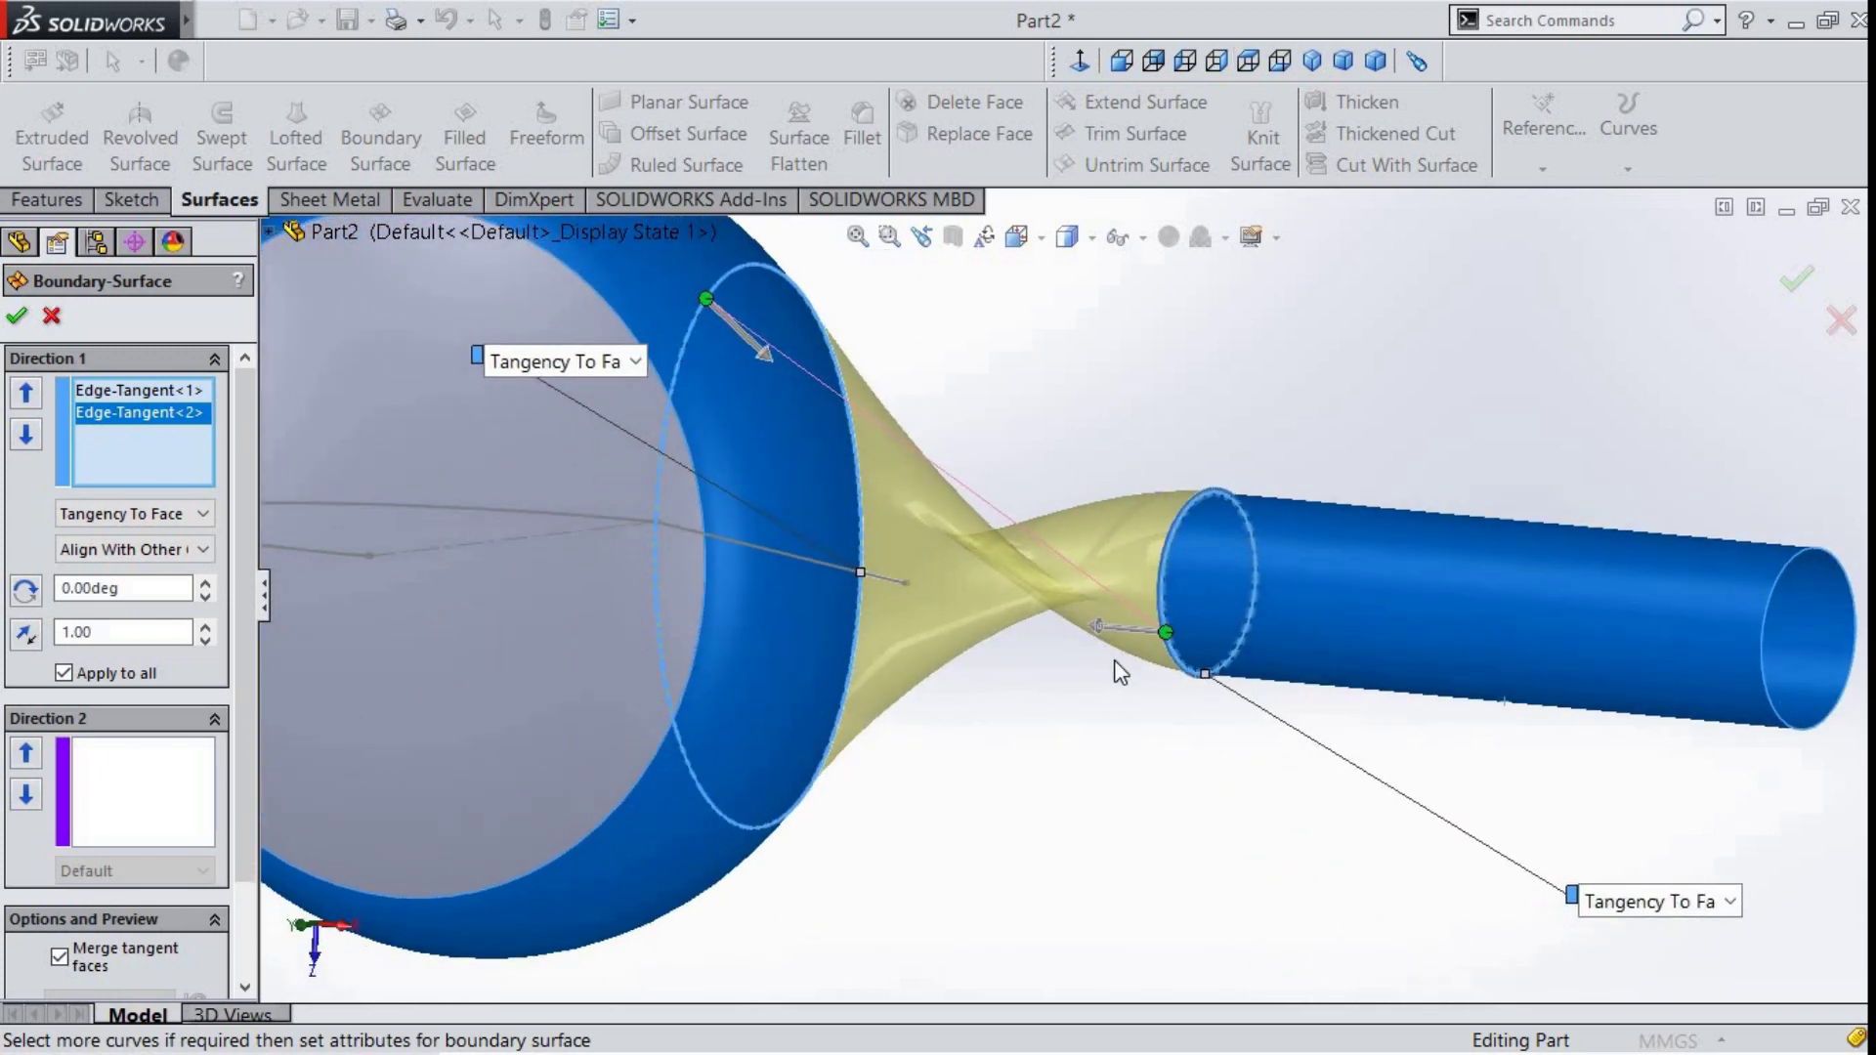
{"action": "mouse_move", "coordinate": [1215, 620]}
{"action": "middle_mouse_down"}
{"action": "mouse_move", "coordinate": [1202, 478]}
{"action": "mouse_move", "coordinate": [1158, 647]}
{"action": "middle_mouse_up"}
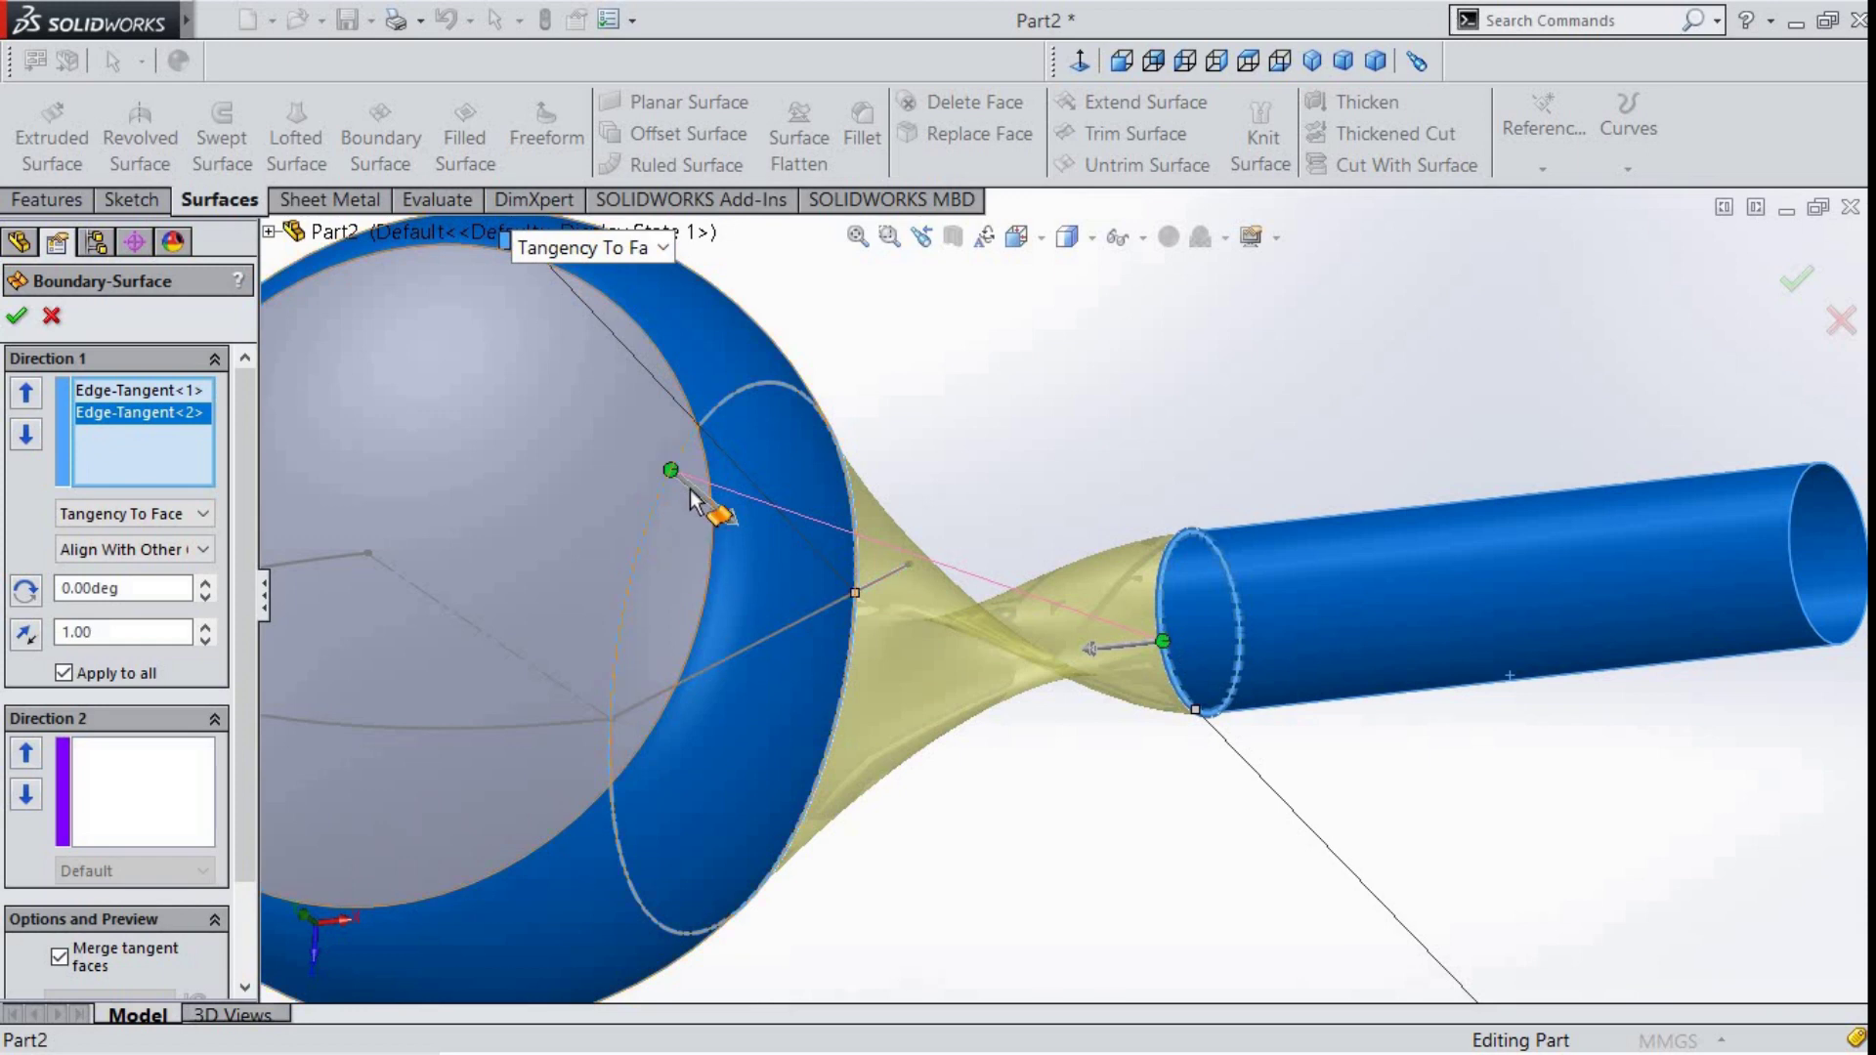
{"action": "left_click_drag", "start_coordinate": [665, 469], "coordinate": [870, 582]}
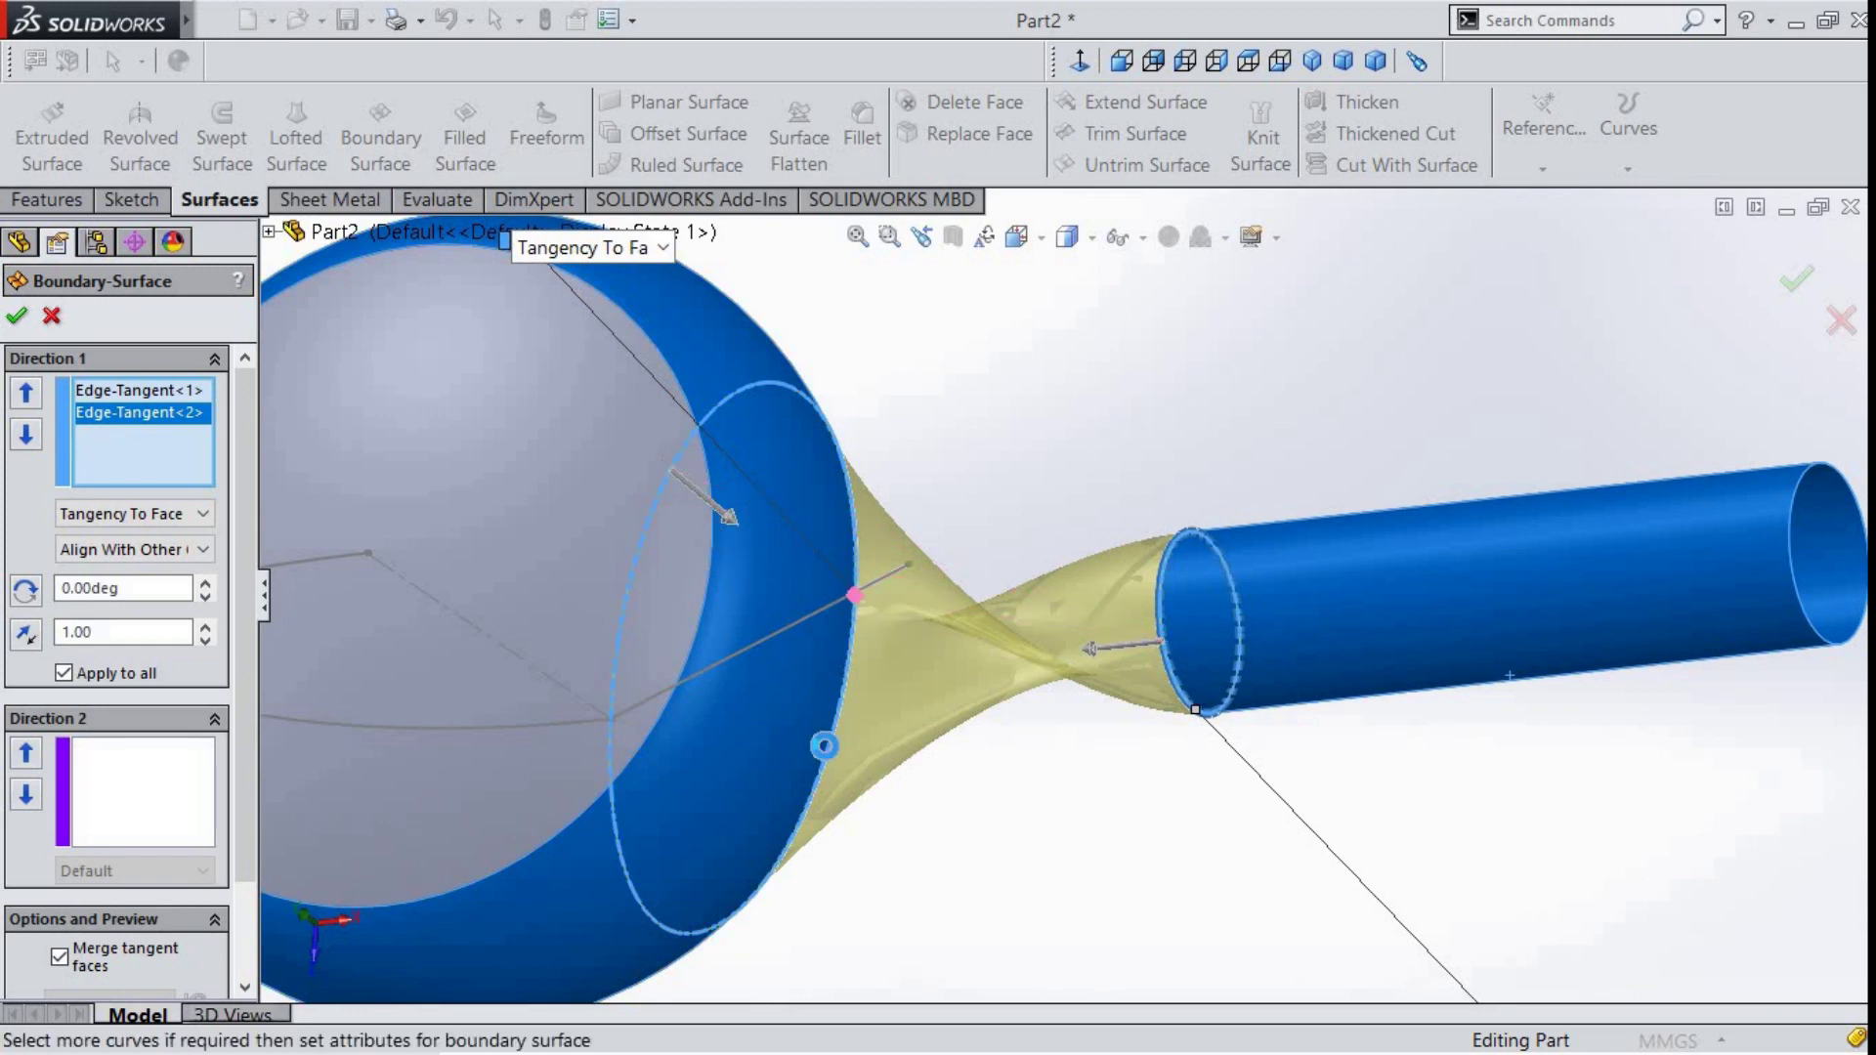
{"action": "middle_click_drag", "start_coordinate": [1239, 452], "coordinate": [1533, 411]}
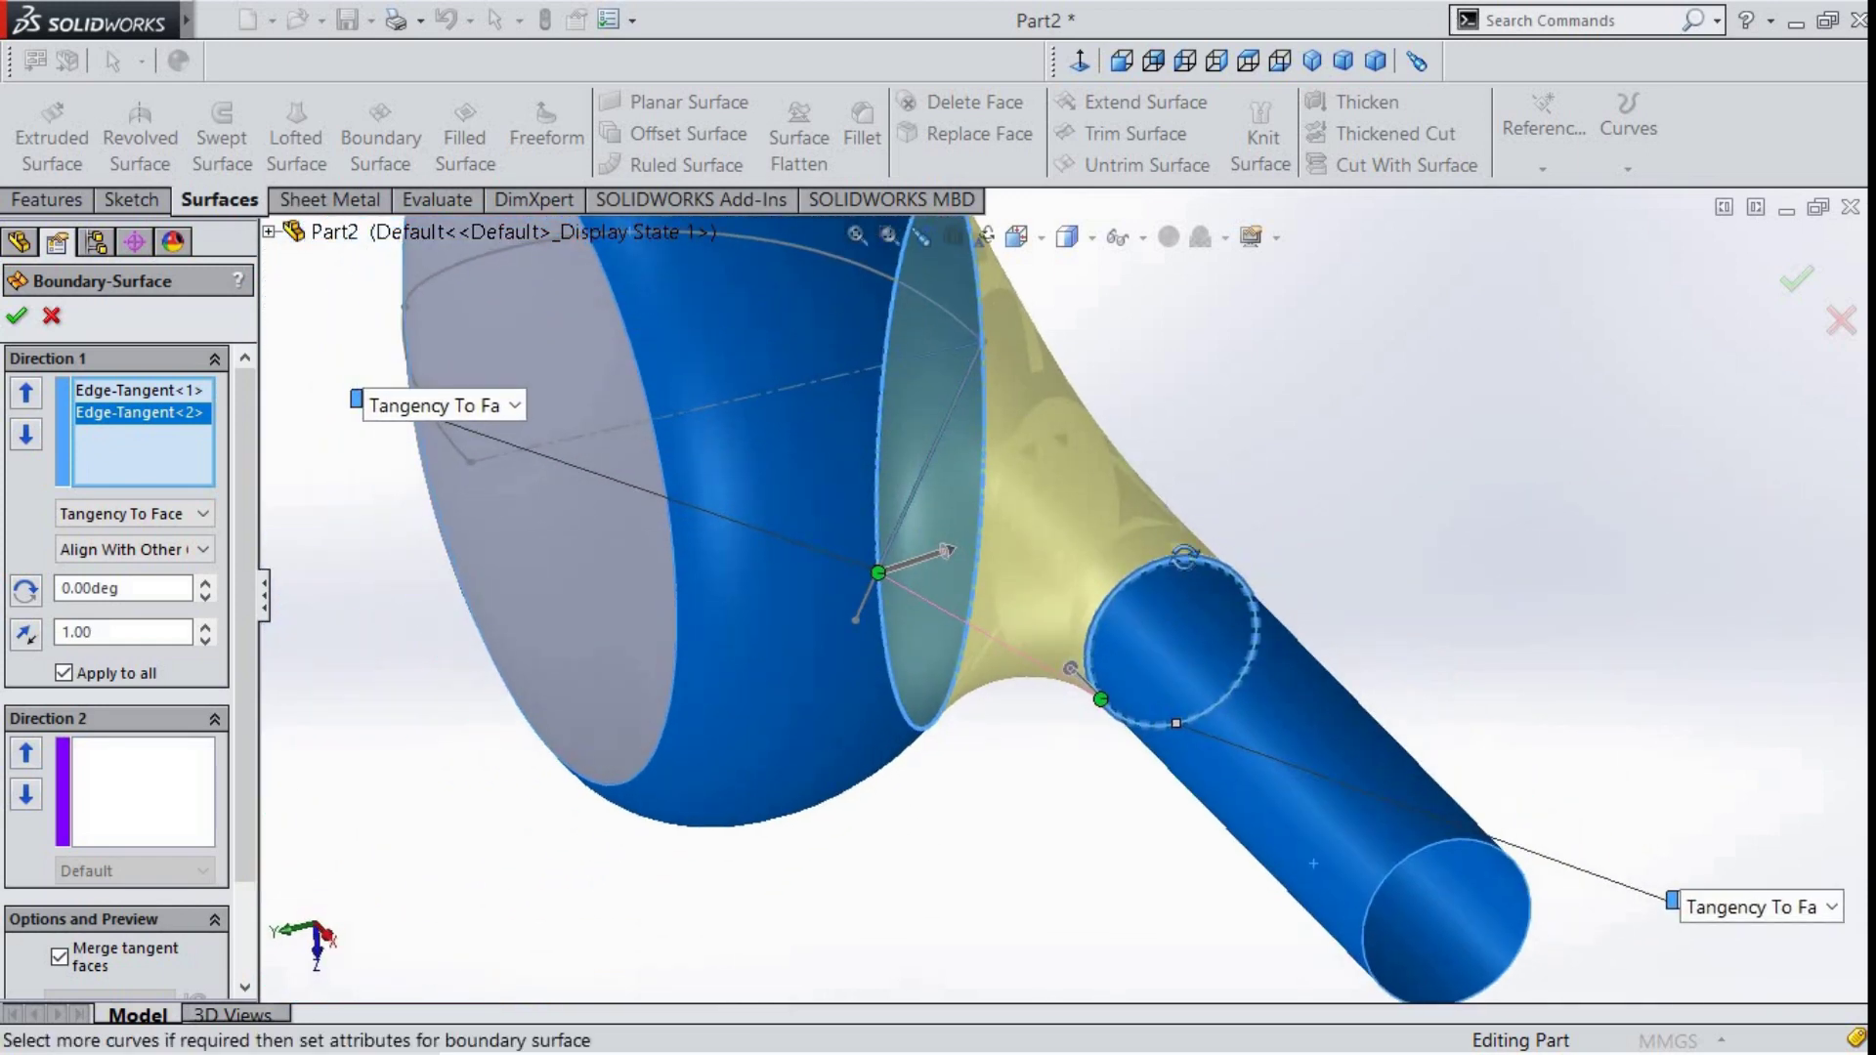
{"action": "key", "text": "Return"}
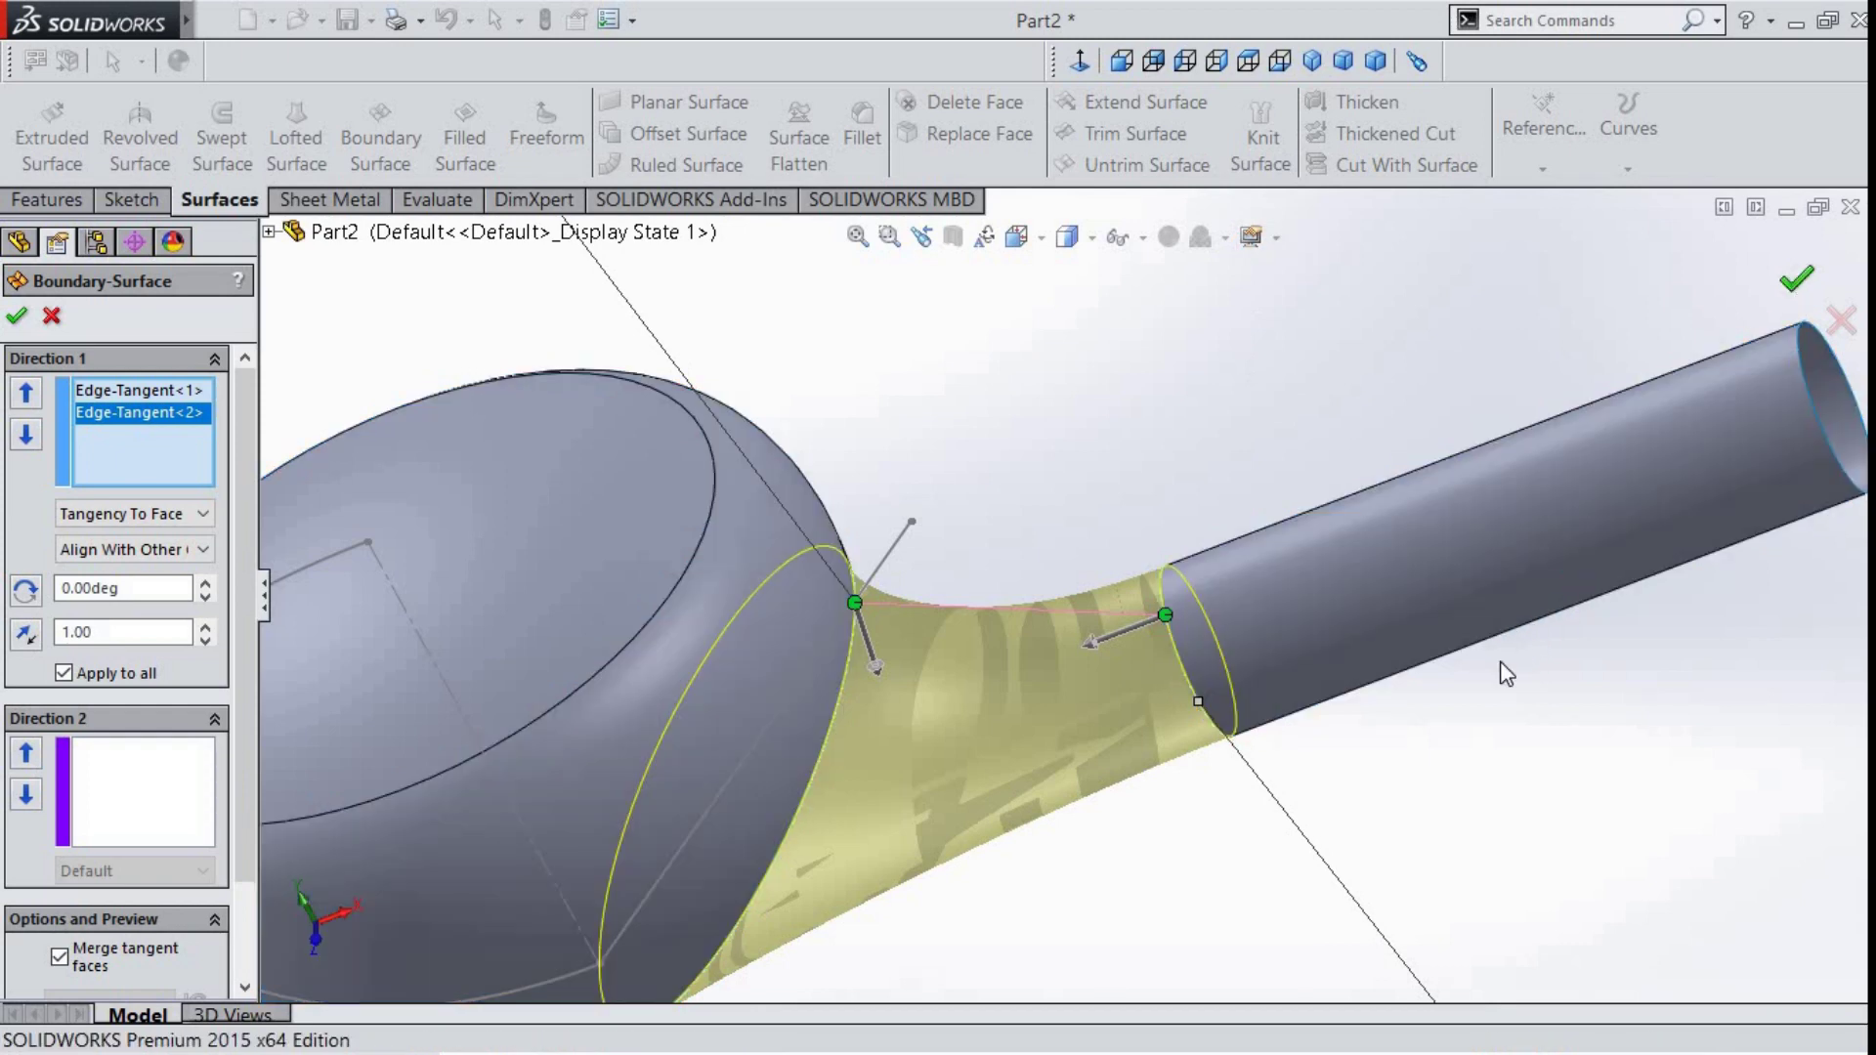
- Open a new sketch on the Top Plane, viewed normal to it
{"action": "mouse_move", "coordinate": [1135, 653]}
{"action": "middle_mouse_down"}
{"action": "mouse_move", "coordinate": [1090, 533]}
{"action": "mouse_move", "coordinate": [925, 622]}
{"action": "mouse_move", "coordinate": [720, 506]}
{"action": "mouse_move", "coordinate": [1193, 557]}
{"action": "mouse_move", "coordinate": [1122, 330]}
{"action": "mouse_move", "coordinate": [1131, 649]}
{"action": "middle_mouse_up"}
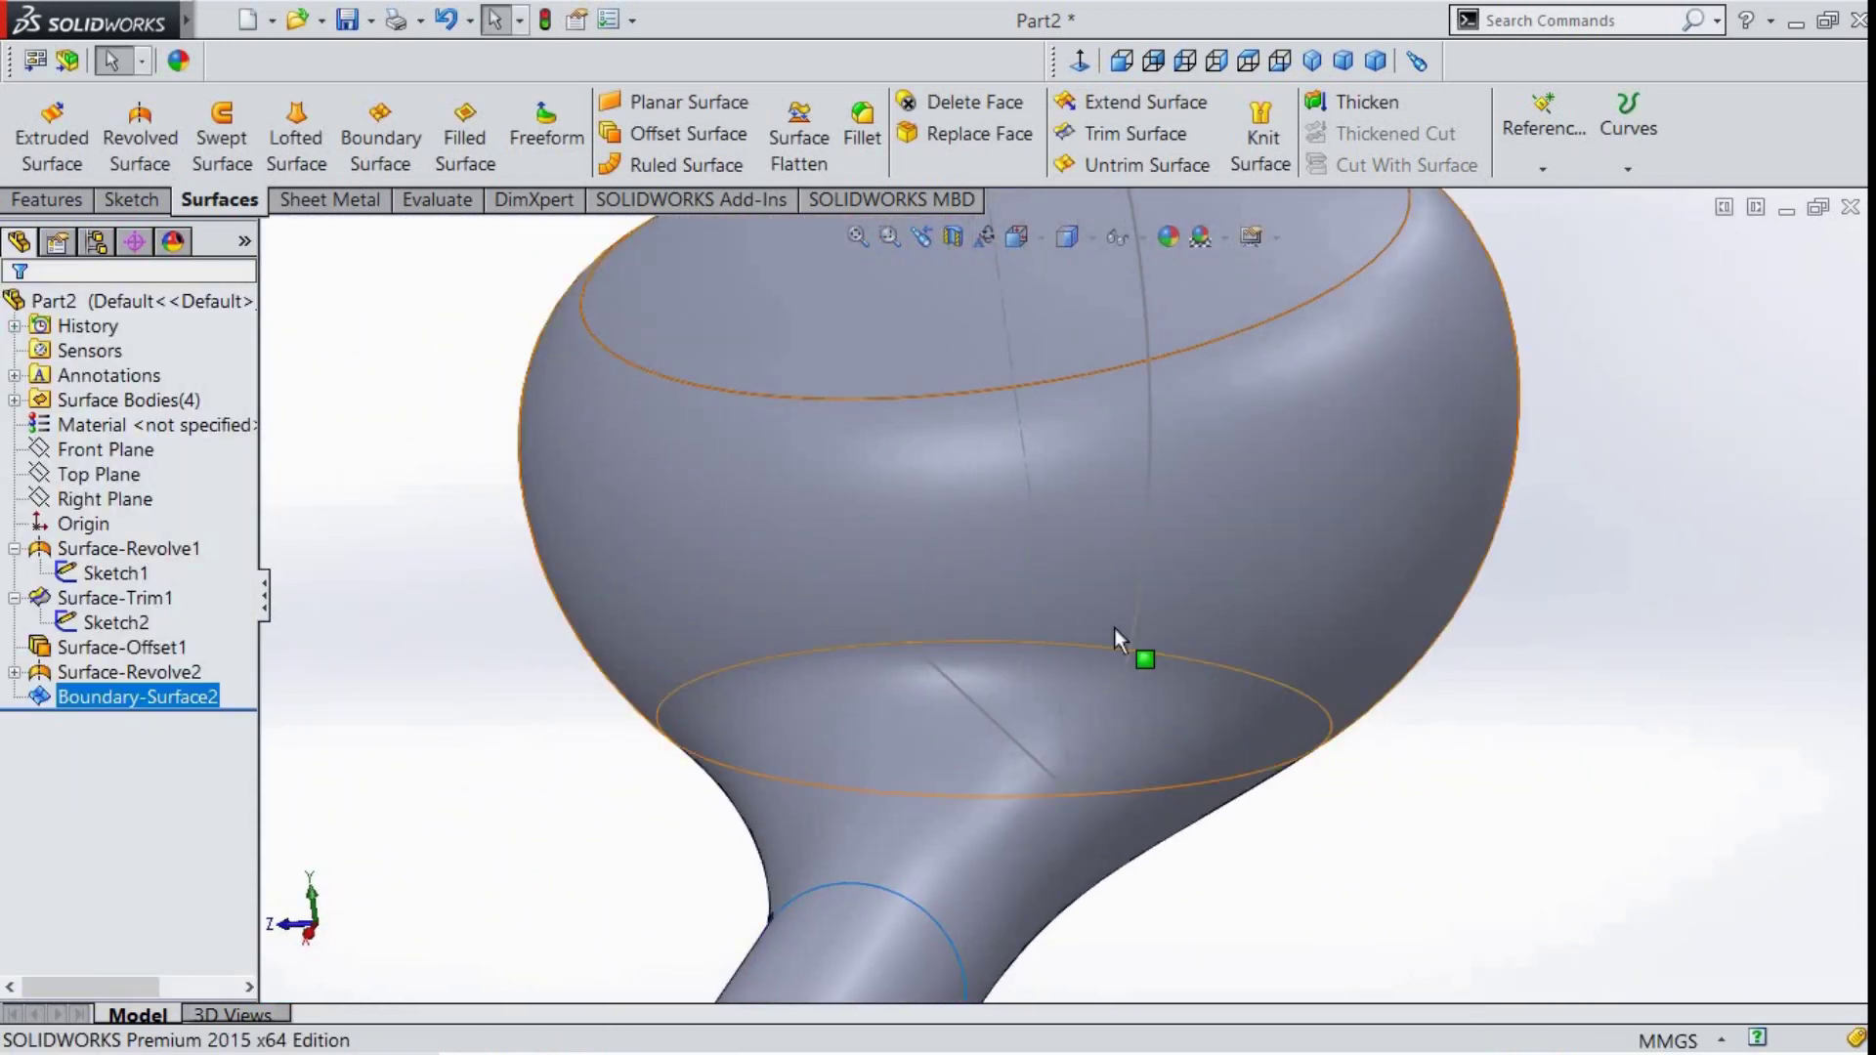
{"action": "left_click", "coordinate": [1313, 60]}
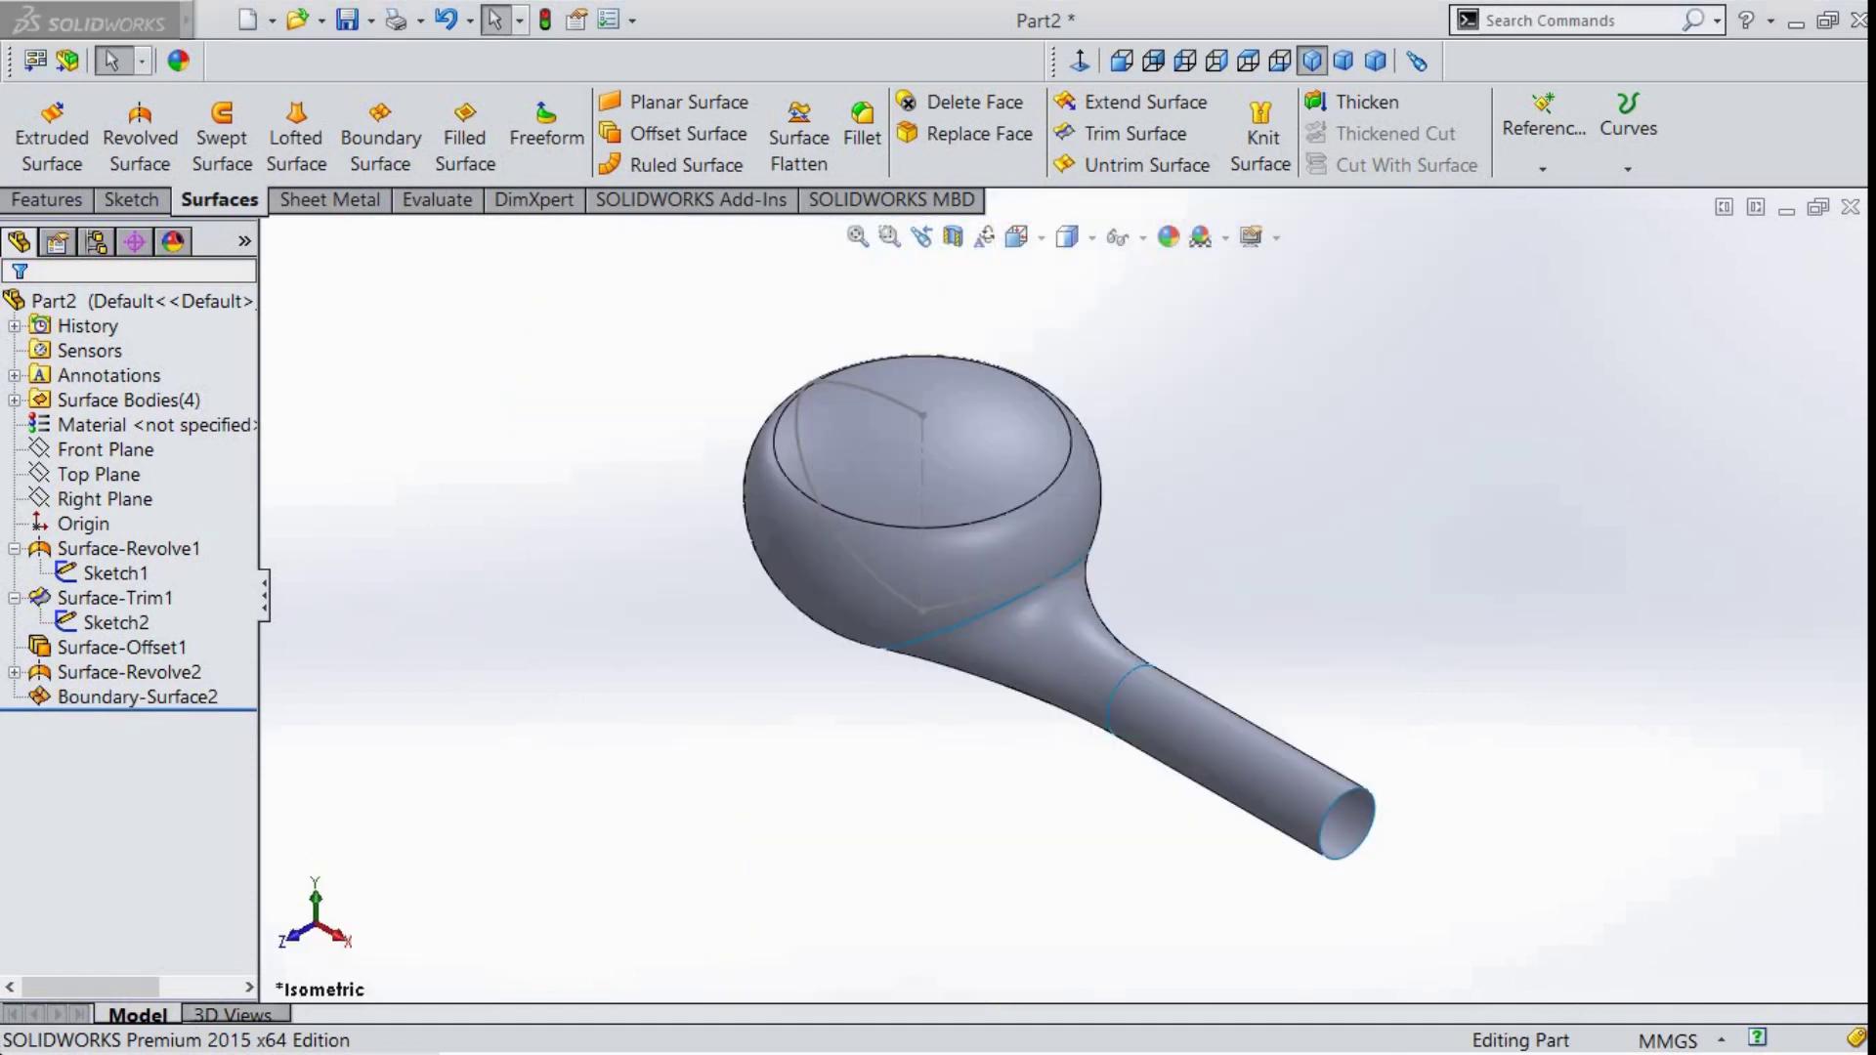
{"action": "left_click", "coordinate": [121, 479]}
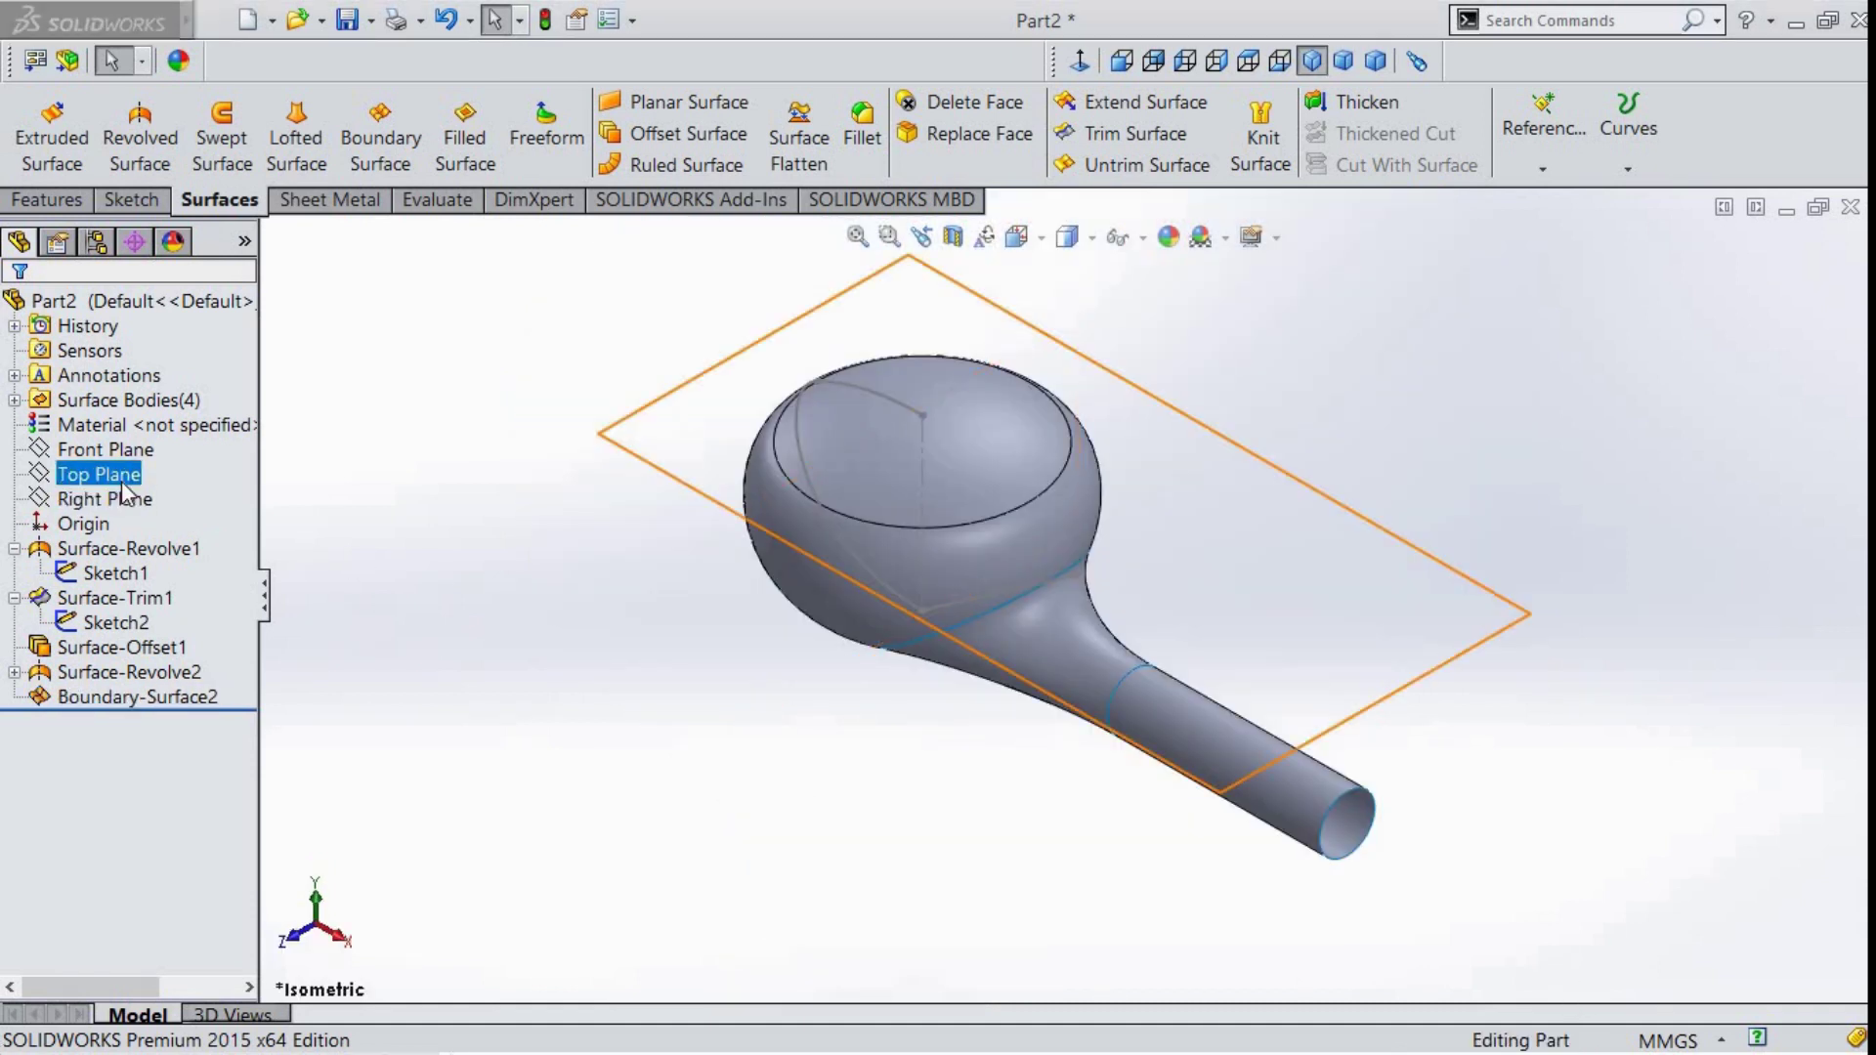
{"action": "left_click", "coordinate": [181, 437]}
{"action": "left_click", "coordinate": [1244, 122]}
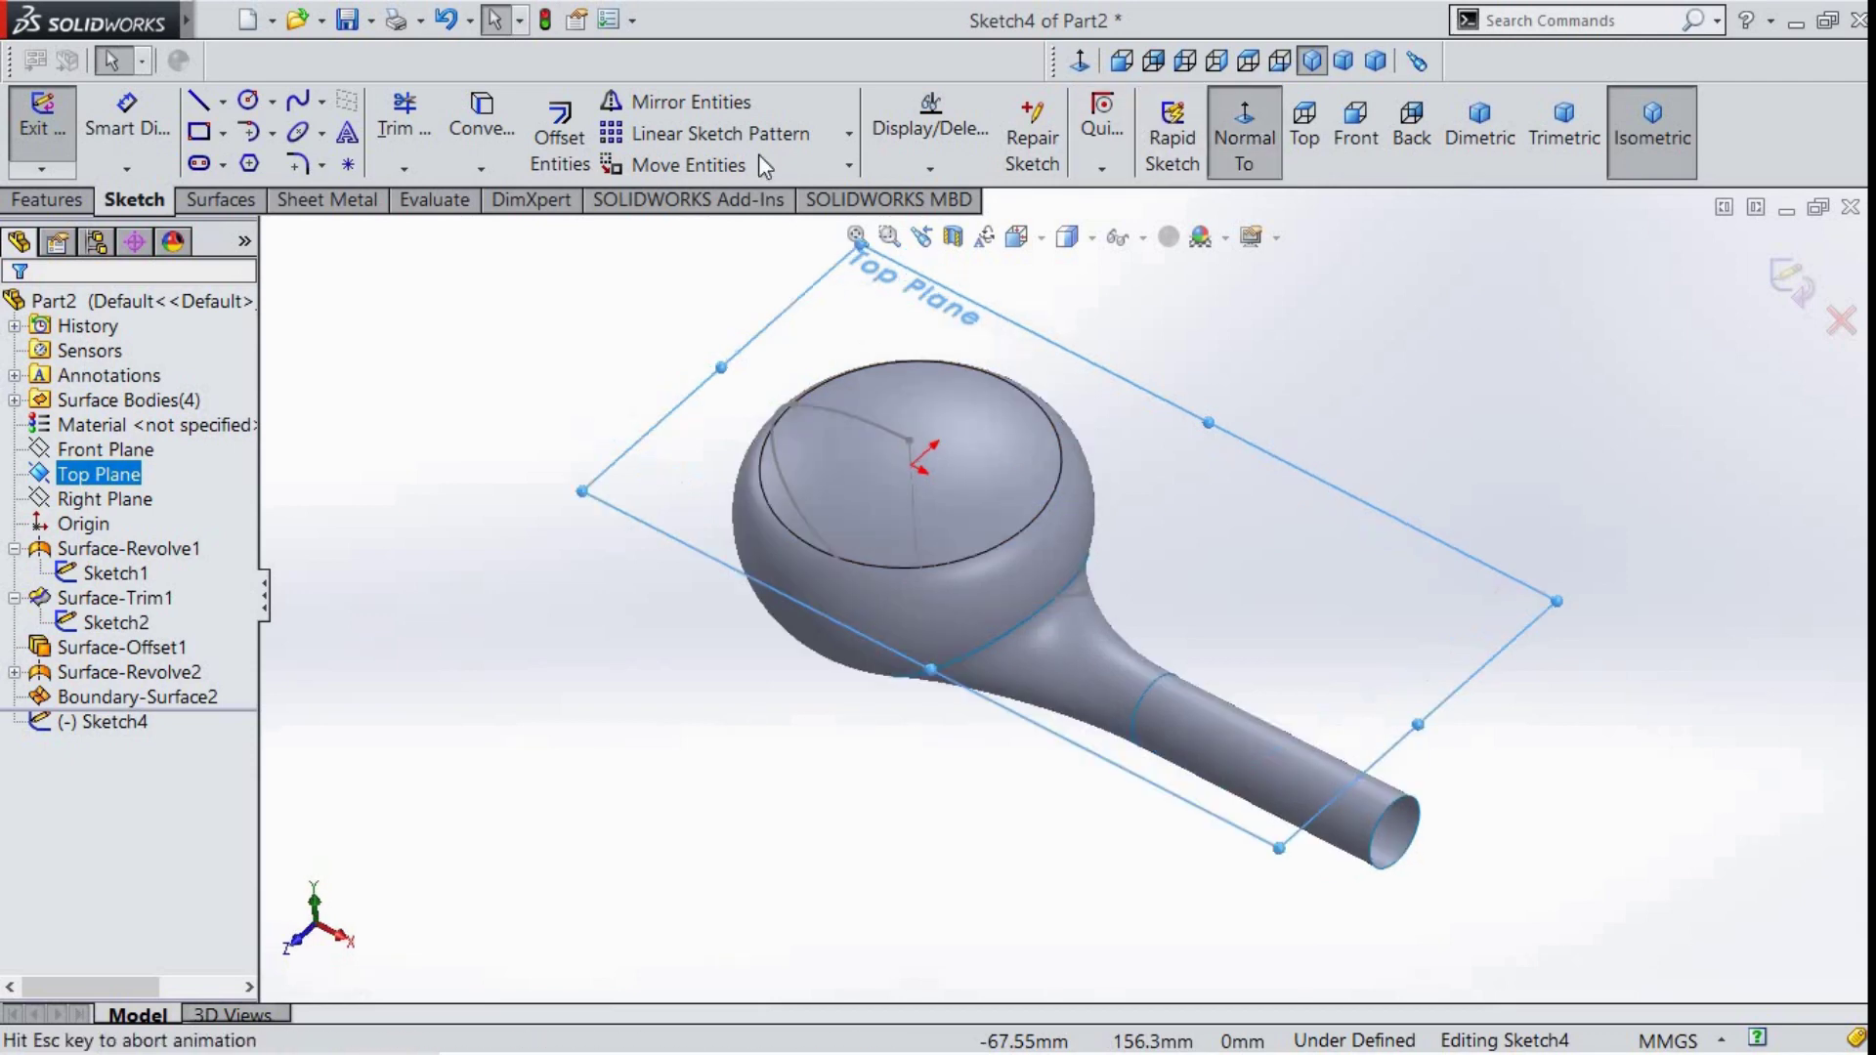
{"action": "left_click", "coordinate": [248, 101]}
{"action": "left_click", "coordinate": [273, 101]}
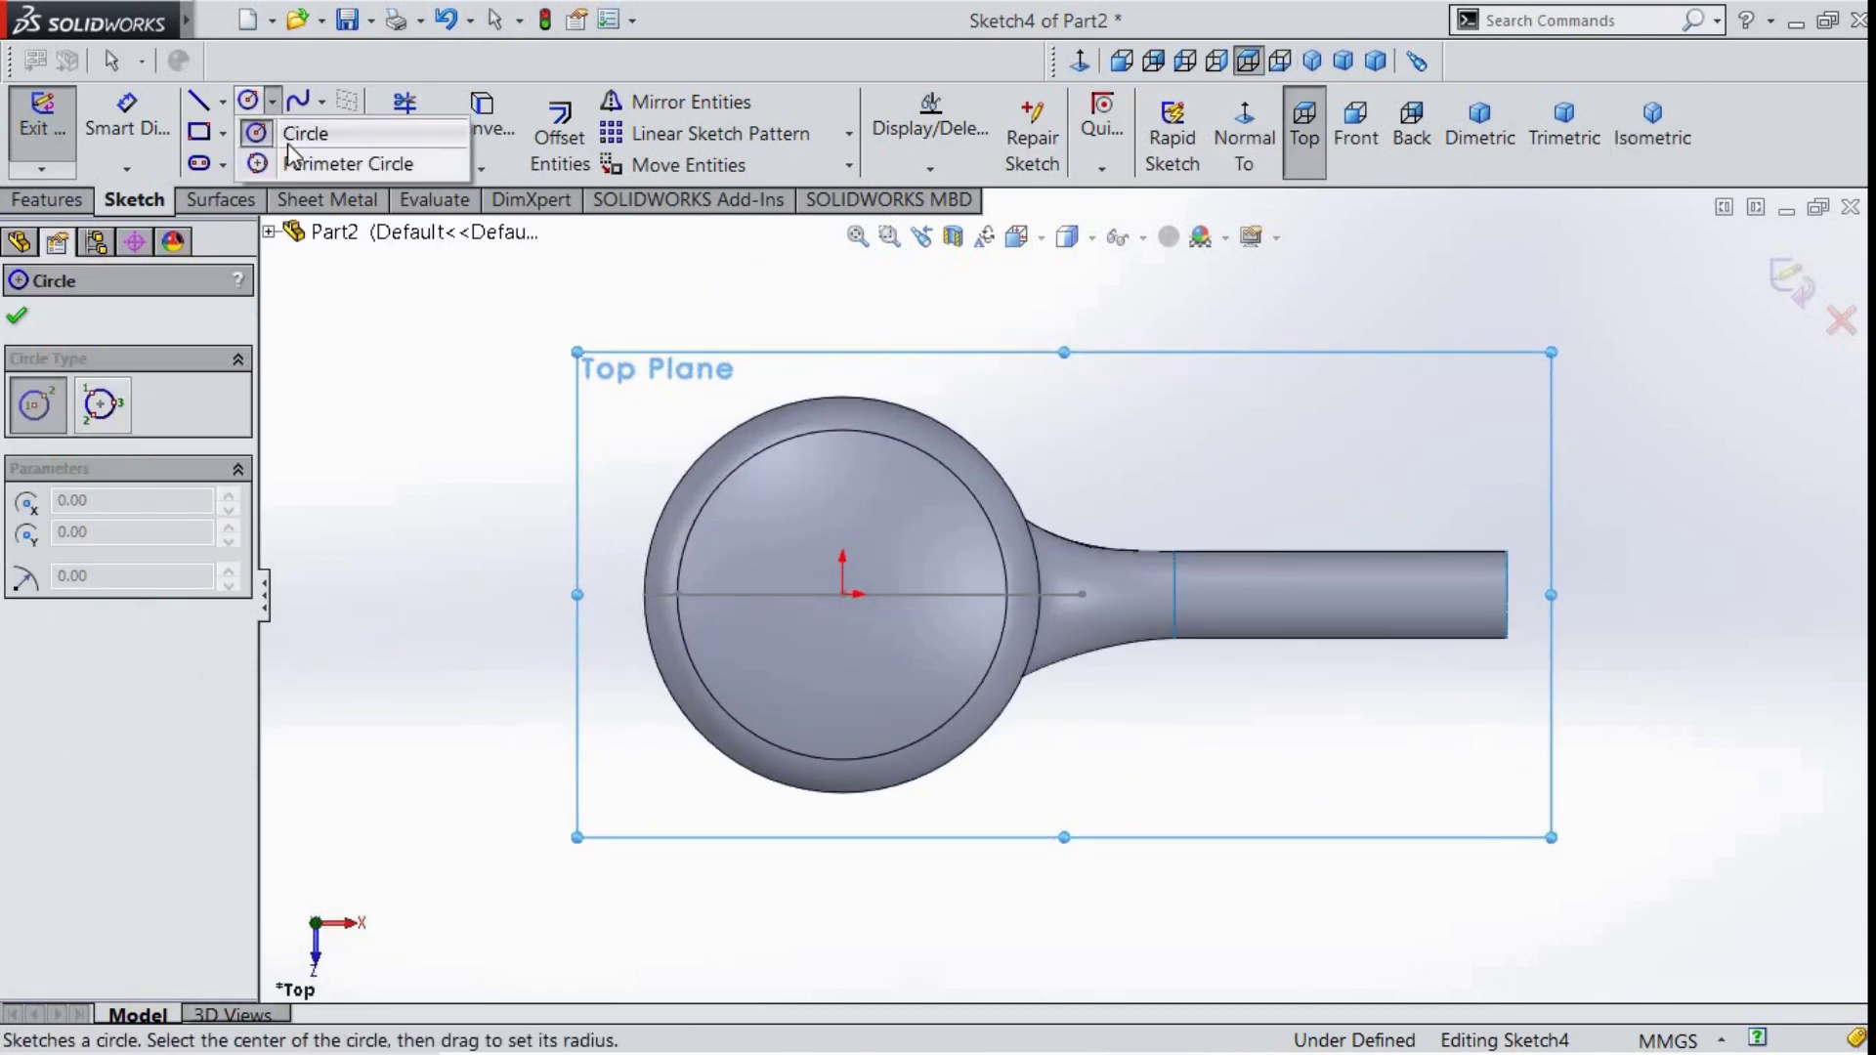
{"action": "left_click", "coordinate": [305, 134]}
{"action": "scroll", "coordinate": [860, 596], "scroll_direction": "down", "scroll_amount": 3}
{"action": "left_click", "coordinate": [926, 557]}
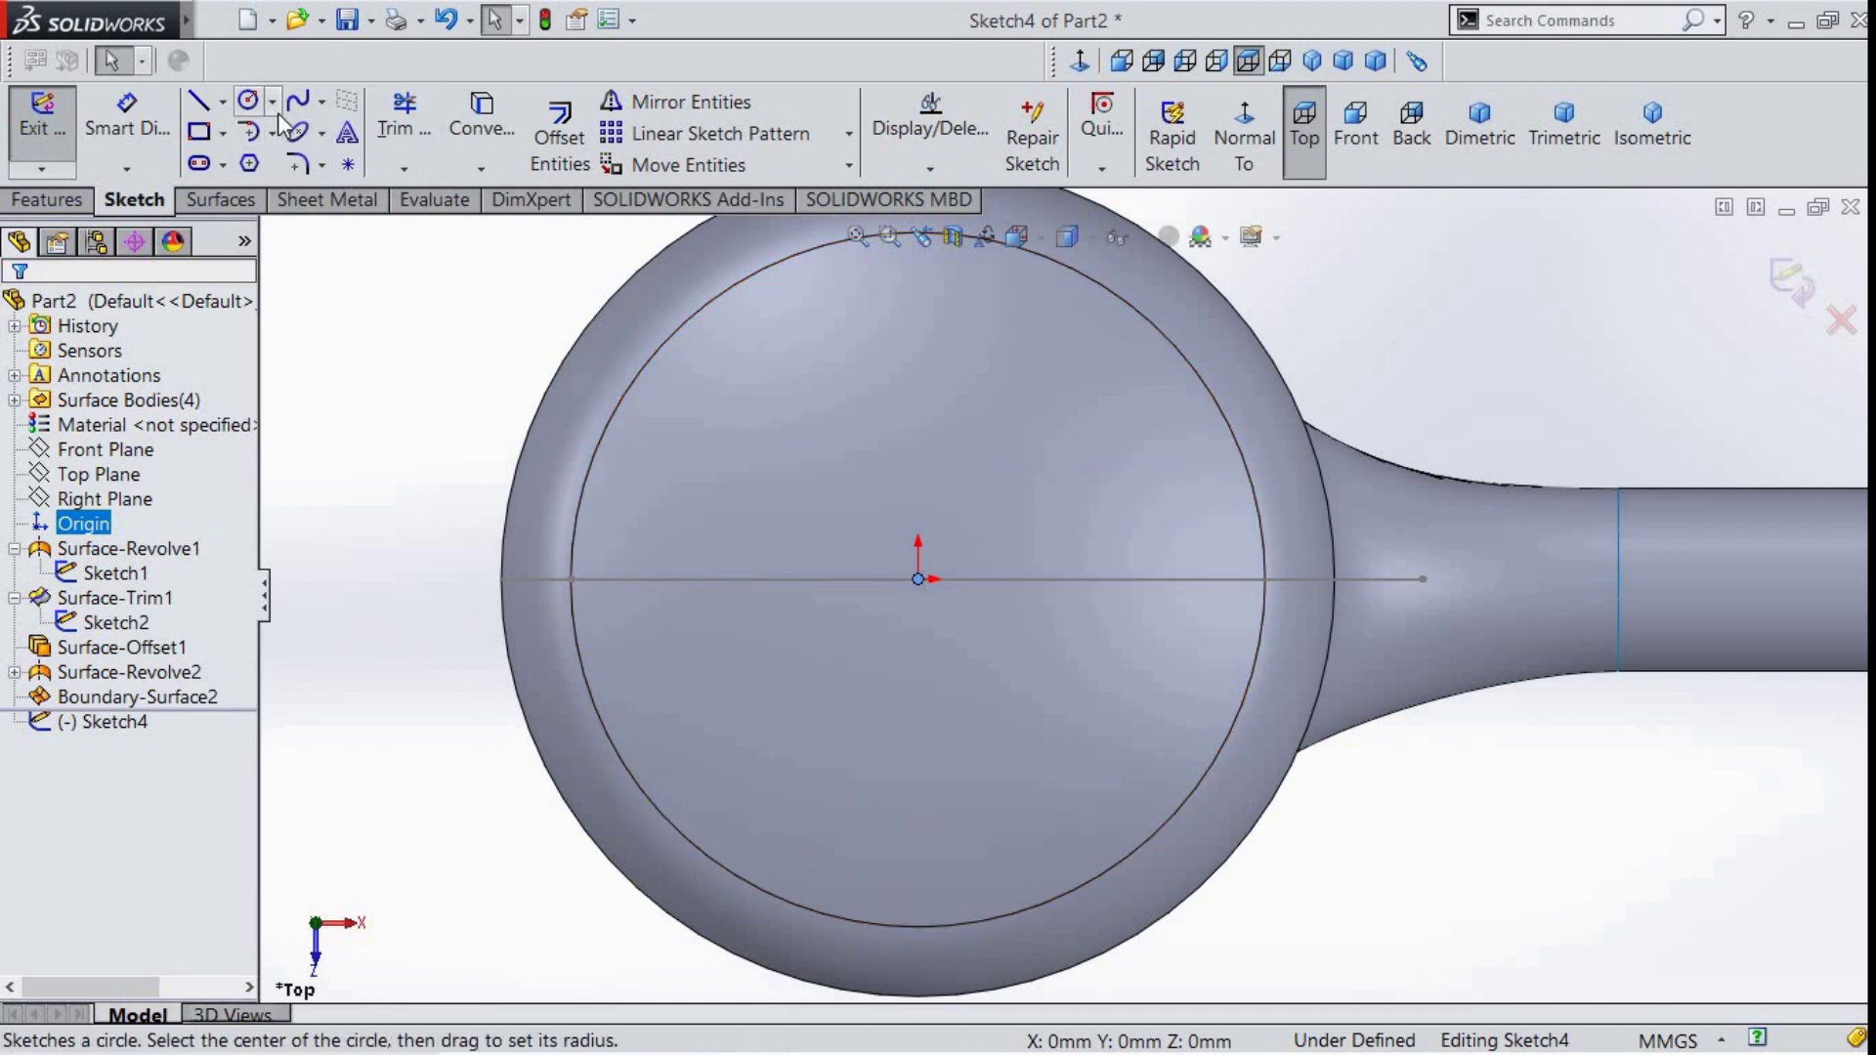
- Draw a circle centred on the origin and dimension its diameter to 108 mm
{"action": "left_click", "coordinate": [248, 100]}
{"action": "left_click", "coordinate": [919, 578]}
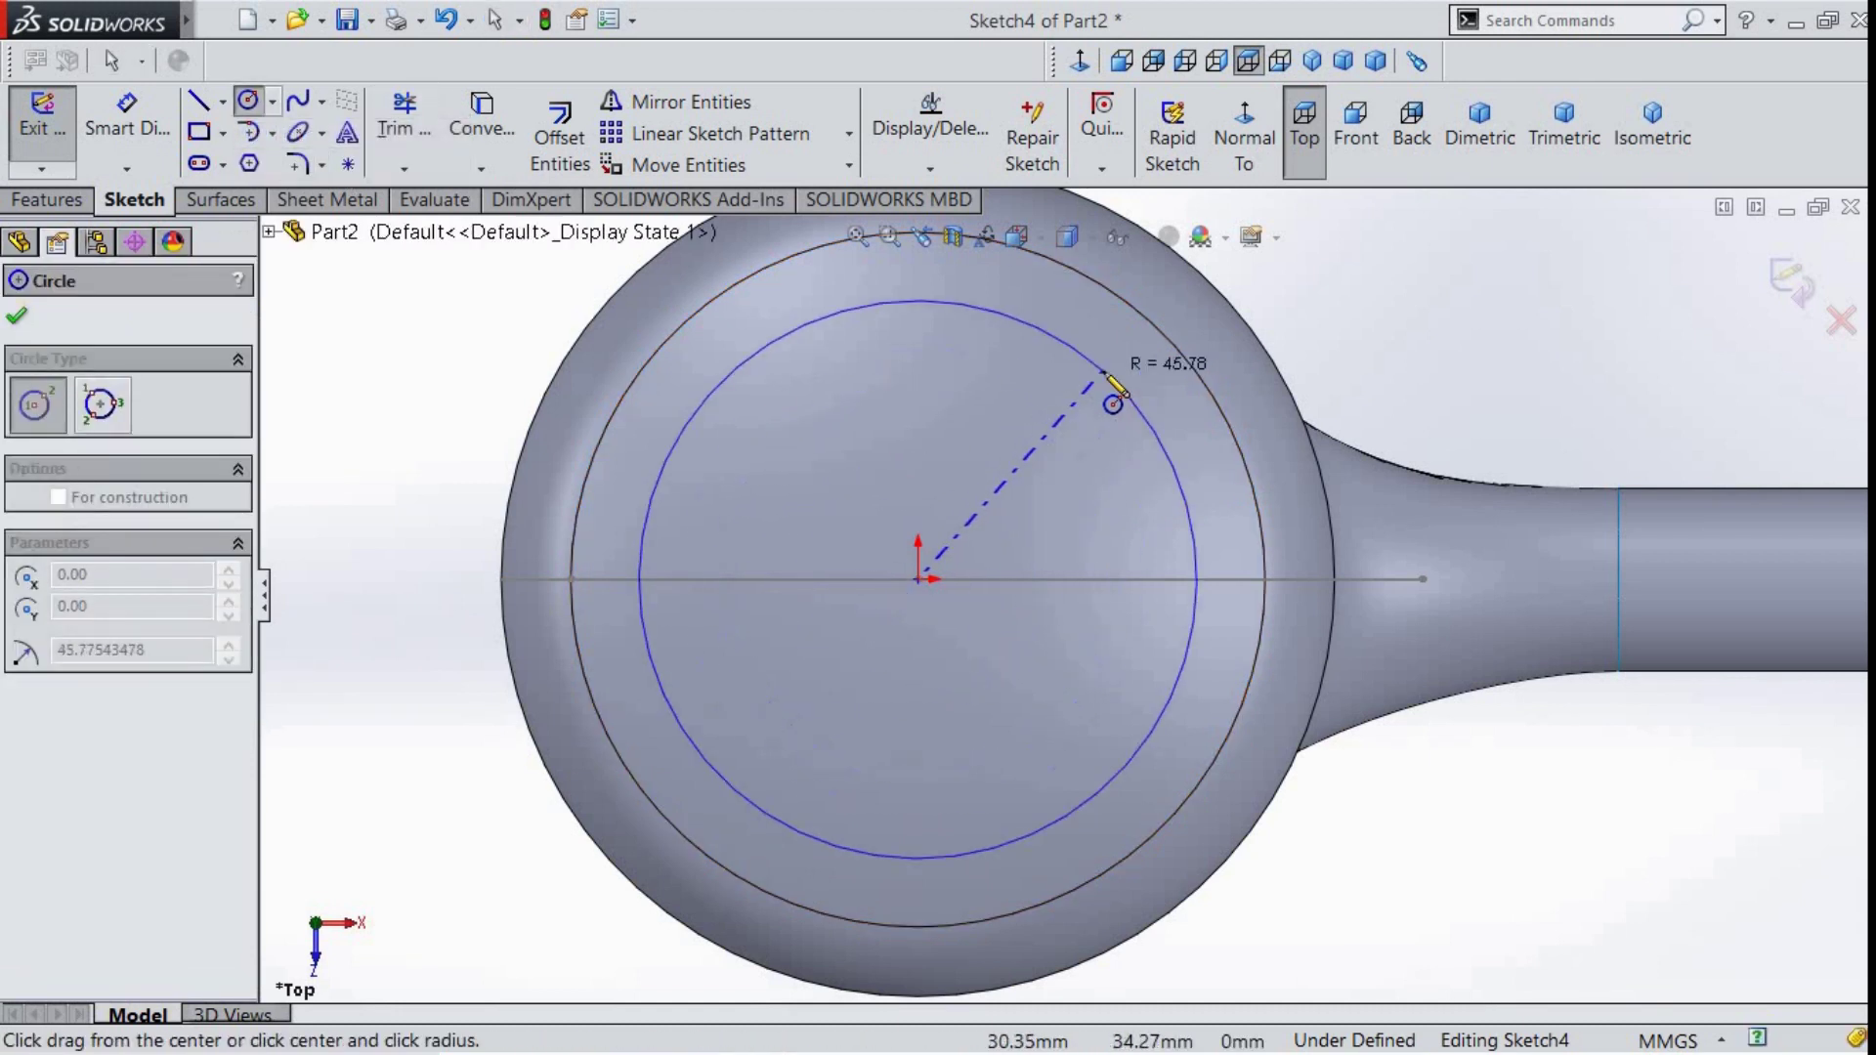
{"action": "left_click", "coordinate": [1115, 382]}
{"action": "left_click", "coordinate": [127, 113]}
{"action": "left_click", "coordinate": [1094, 366]}
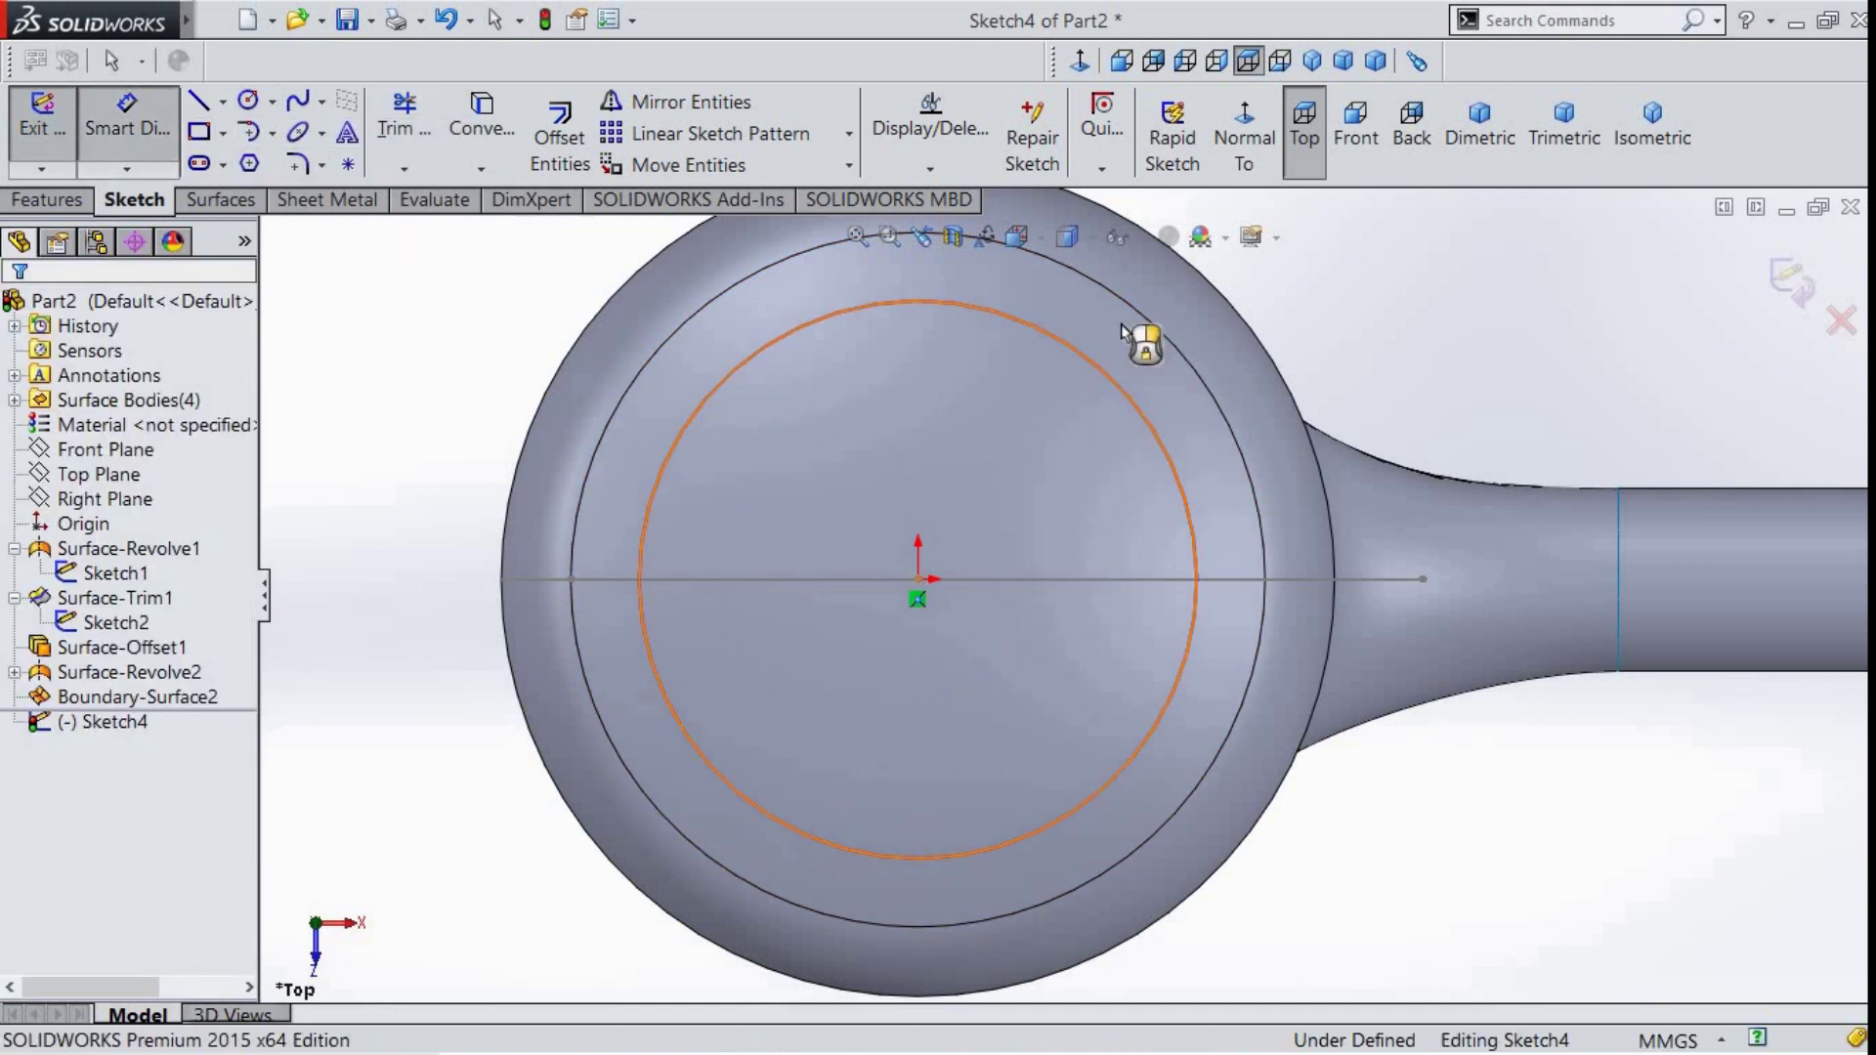
{"action": "left_click", "coordinate": [1124, 332]}
{"action": "type", "text": "108"}
{"action": "key", "text": "Return"}
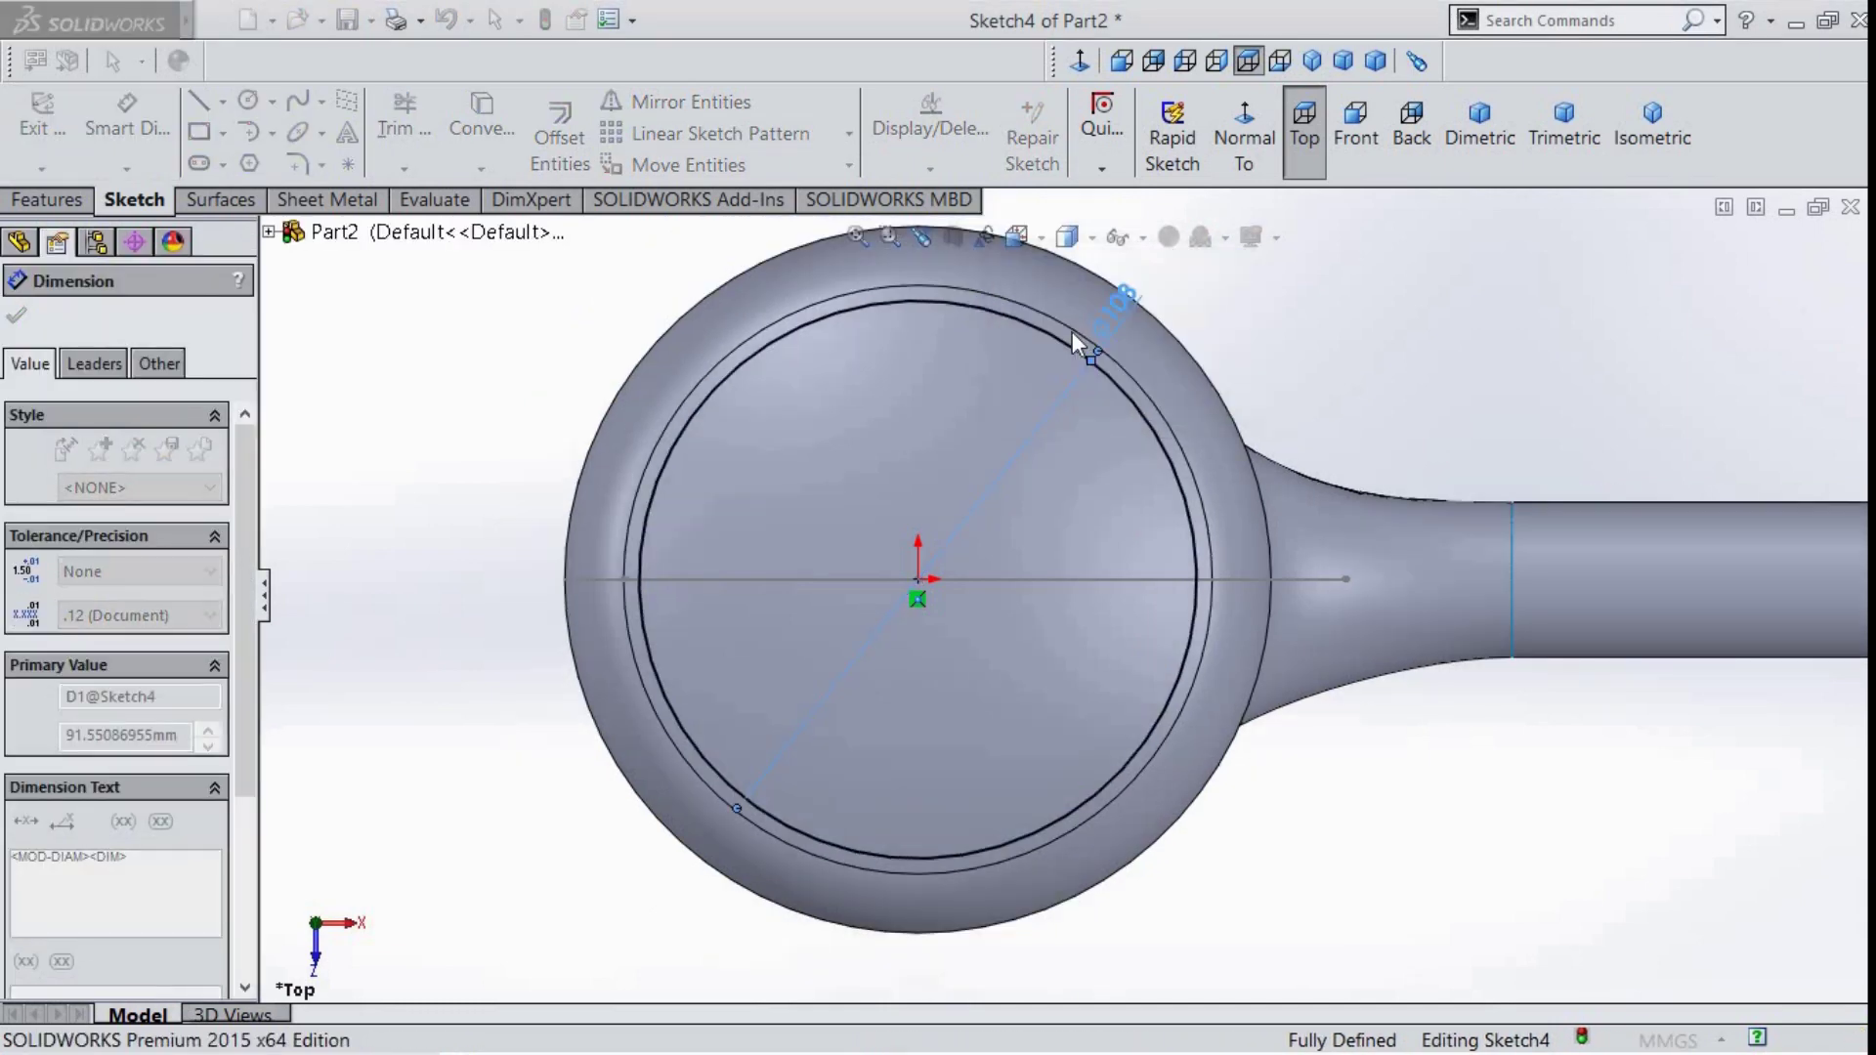
{"action": "scroll", "coordinate": [1026, 586], "scroll_direction": "up", "scroll_amount": 3}
{"action": "right_click", "coordinate": [808, 419]}
{"action": "left_click", "coordinate": [835, 496]}
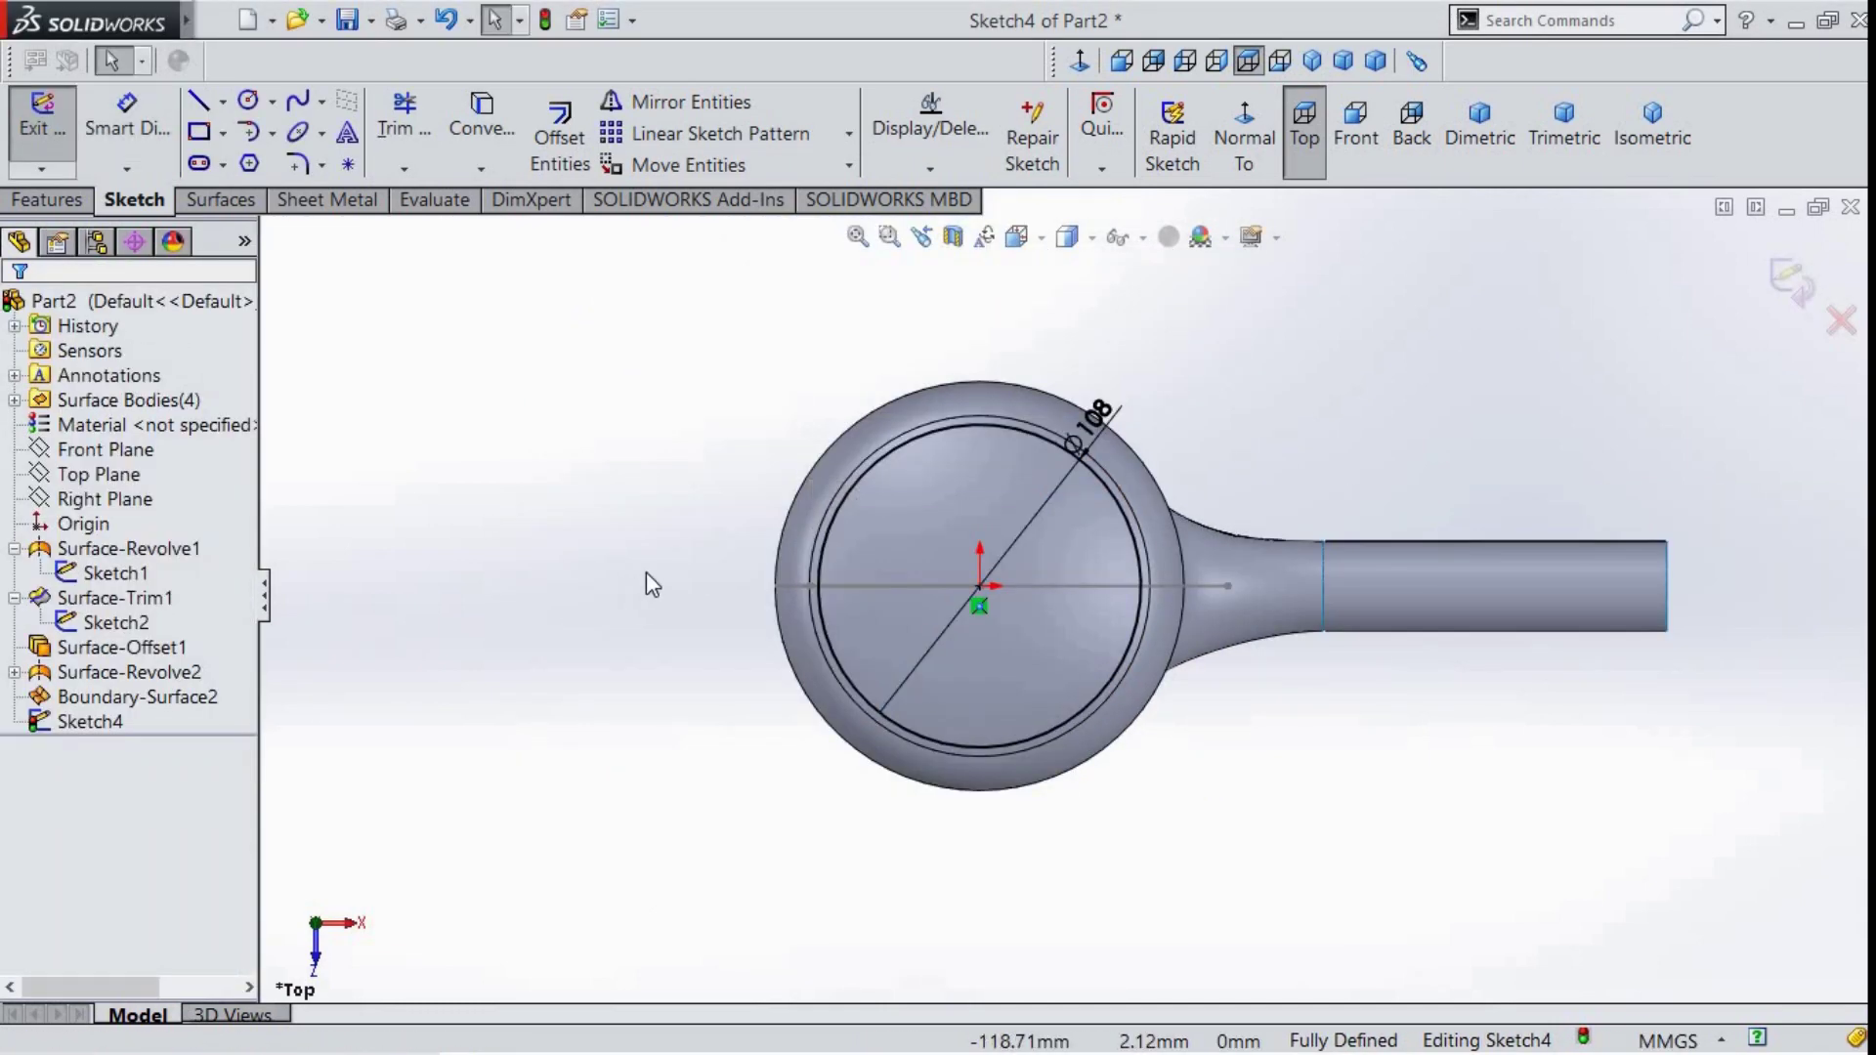
{"action": "mouse_move", "coordinate": [650, 583]}
{"action": "middle_mouse_down"}
{"action": "mouse_move", "coordinate": [637, 427]}
{"action": "mouse_move", "coordinate": [733, 452]}
{"action": "middle_mouse_up"}
{"action": "left_click", "coordinate": [181, 200]}
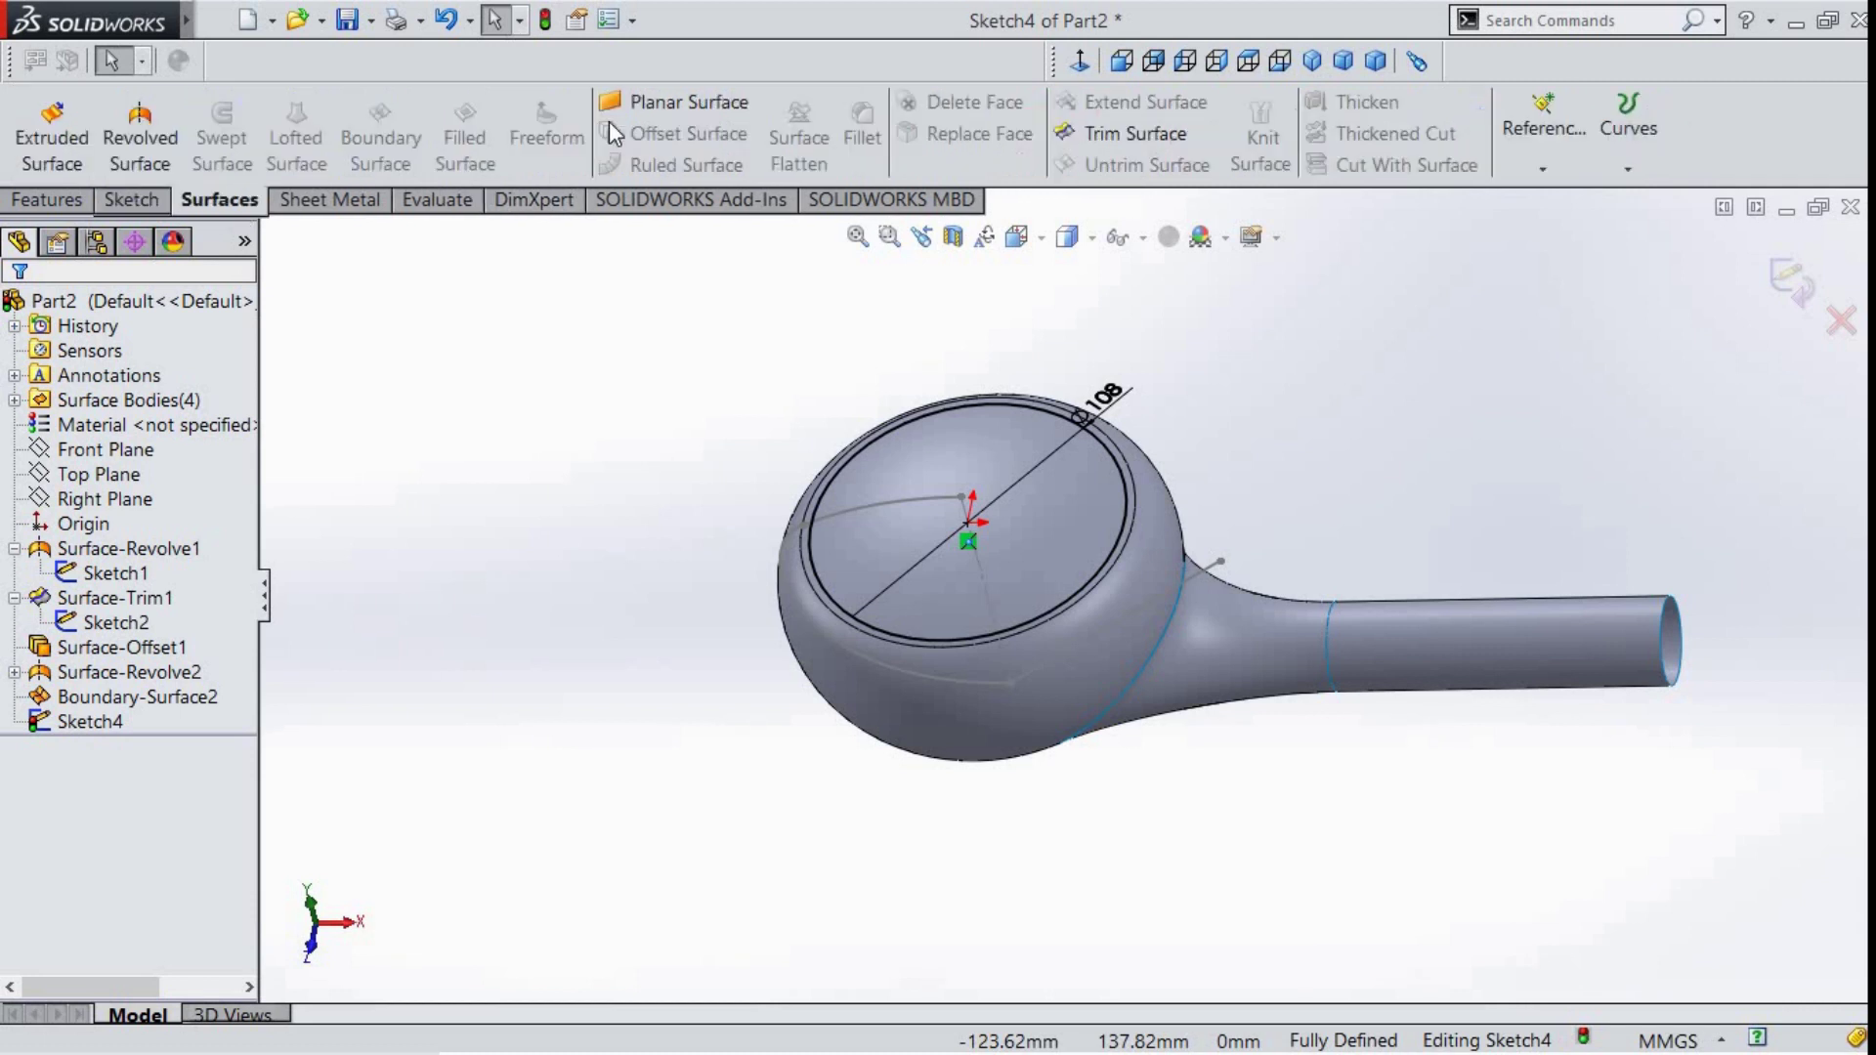
{"action": "left_click", "coordinate": [1100, 133]}
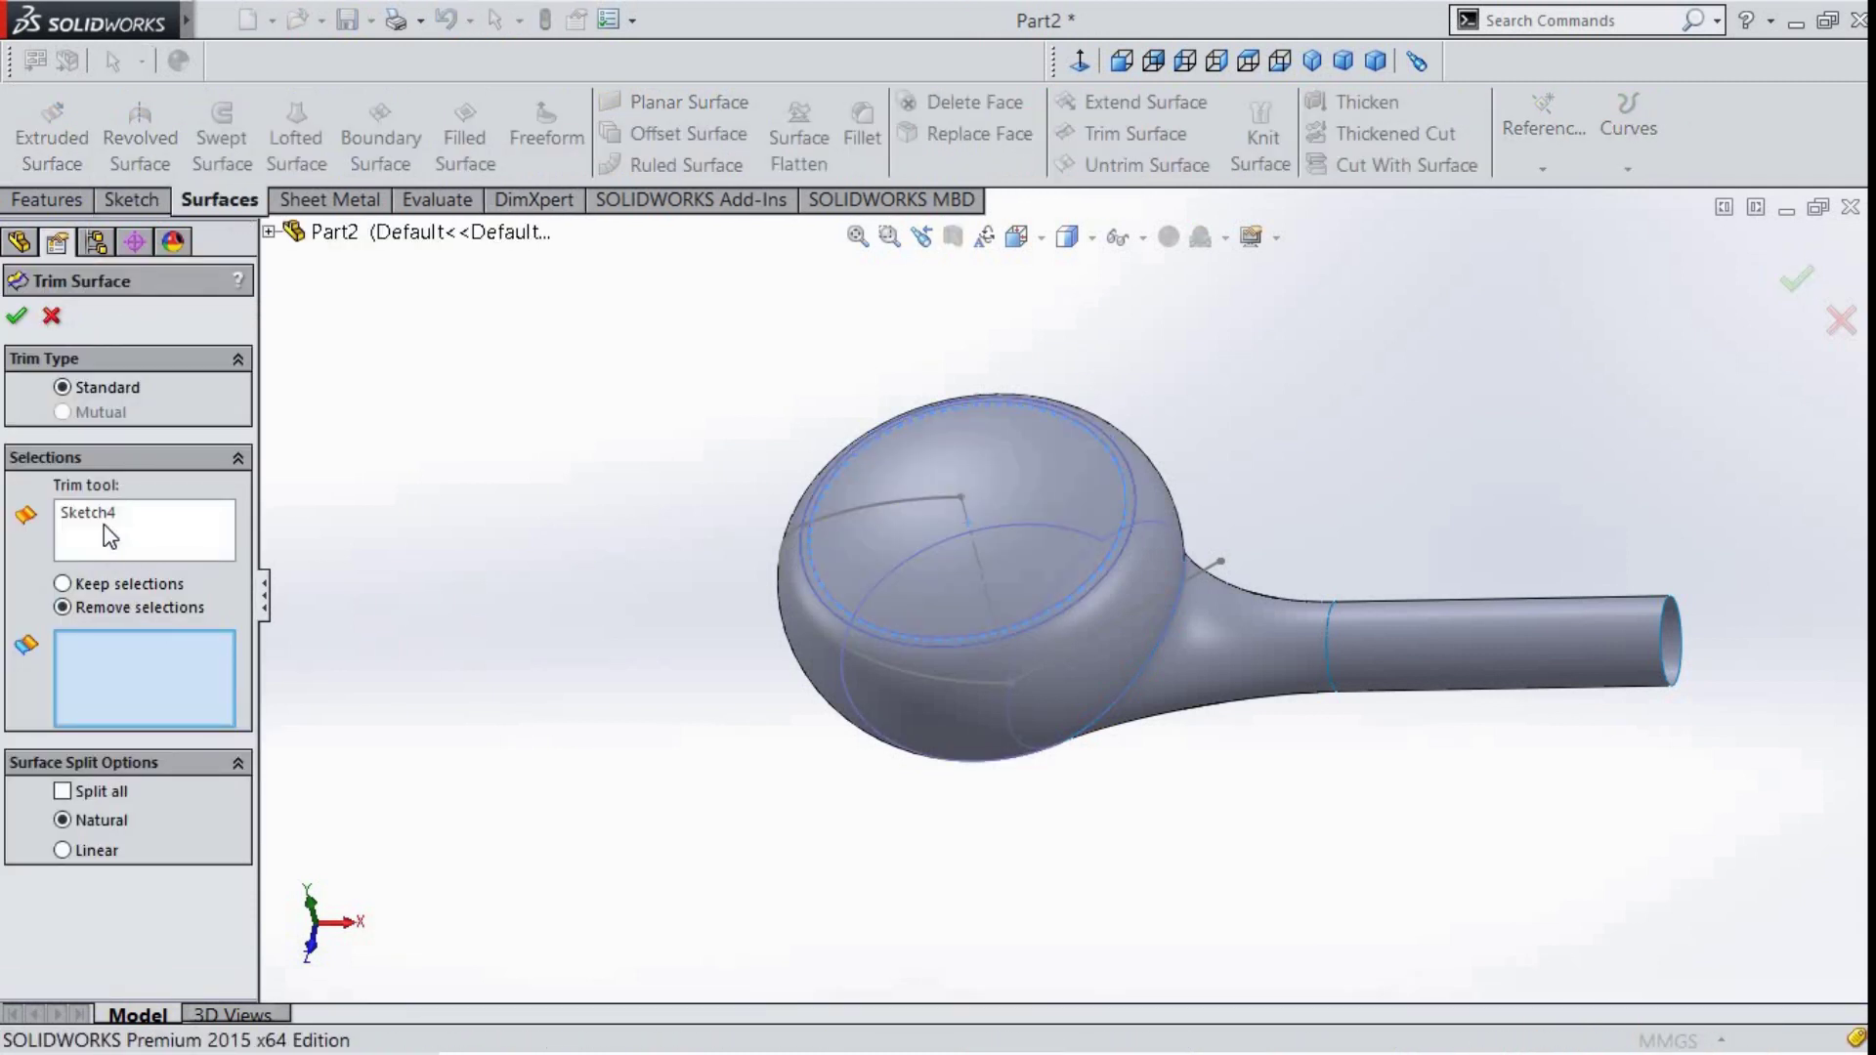
{"action": "left_click", "coordinate": [93, 512]}
{"action": "left_click", "coordinate": [142, 650]}
{"action": "left_click", "coordinate": [878, 536]}
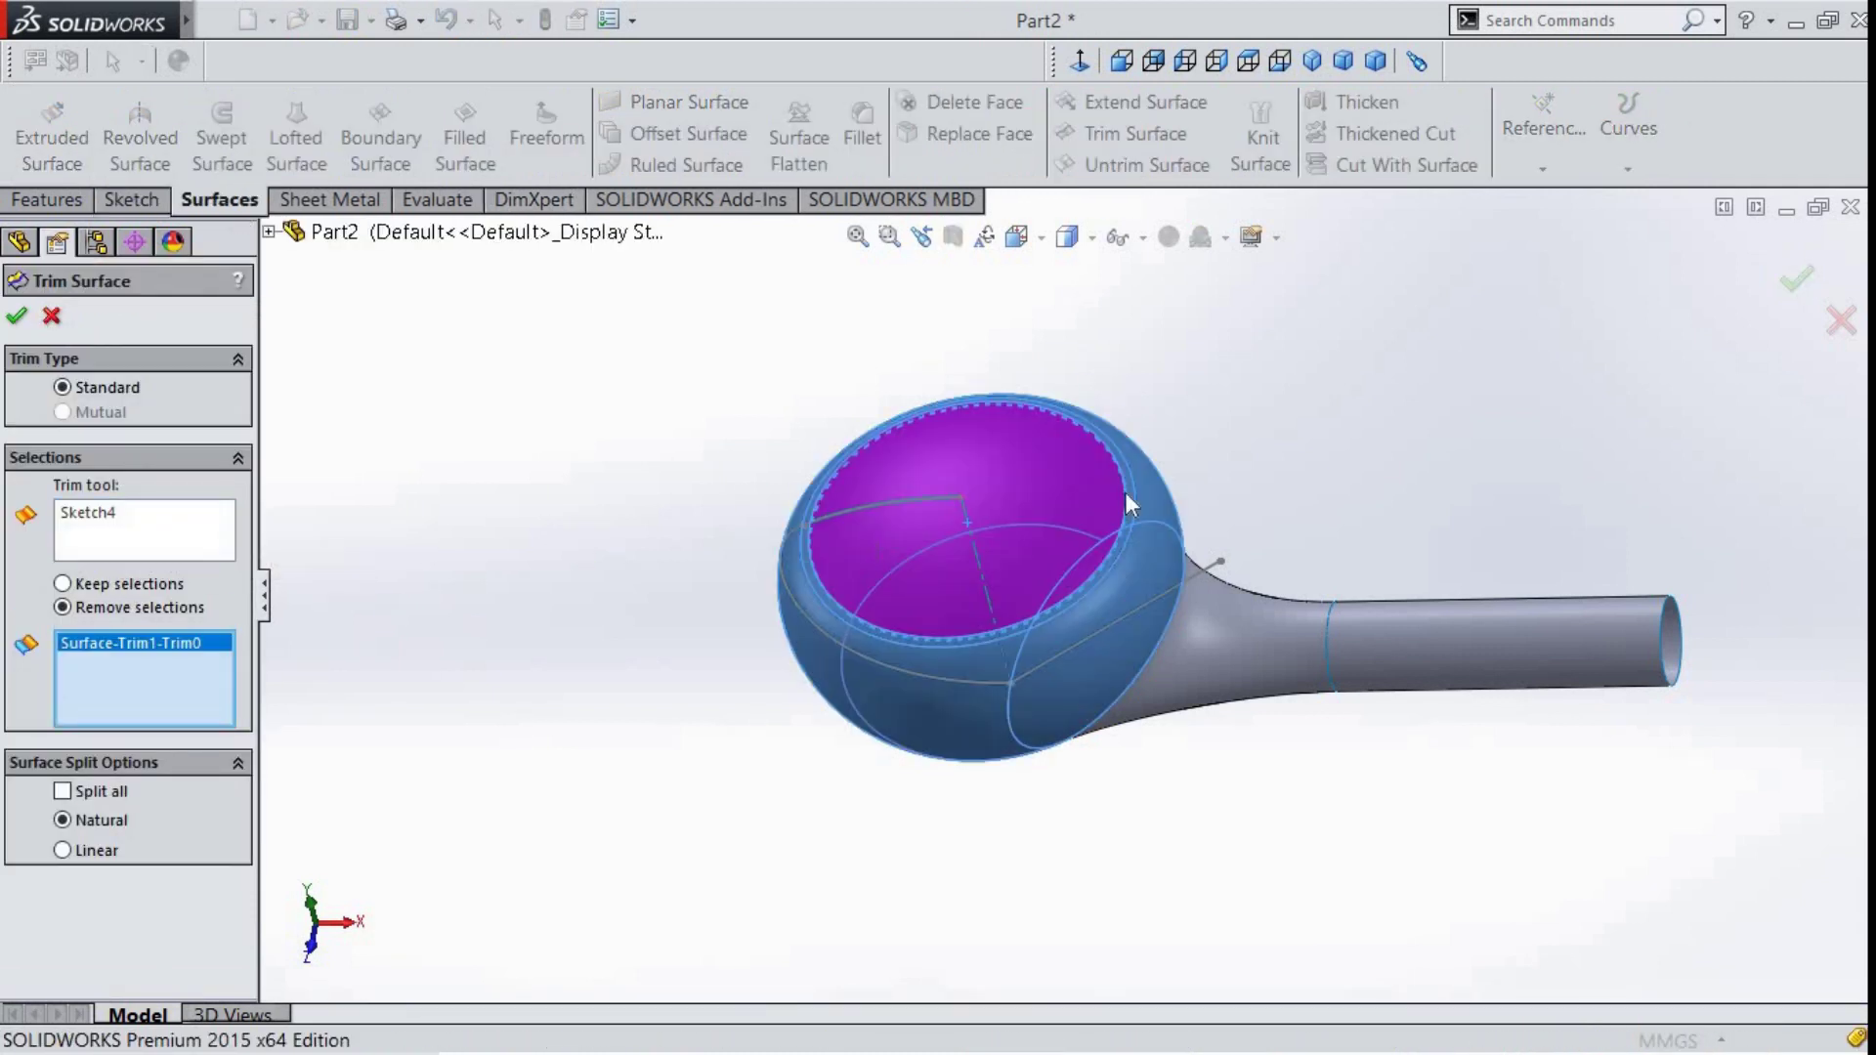
{"action": "left_click", "coordinate": [13, 321]}
{"action": "scroll", "coordinate": [1087, 528], "scroll_direction": "down", "scroll_amount": 5}
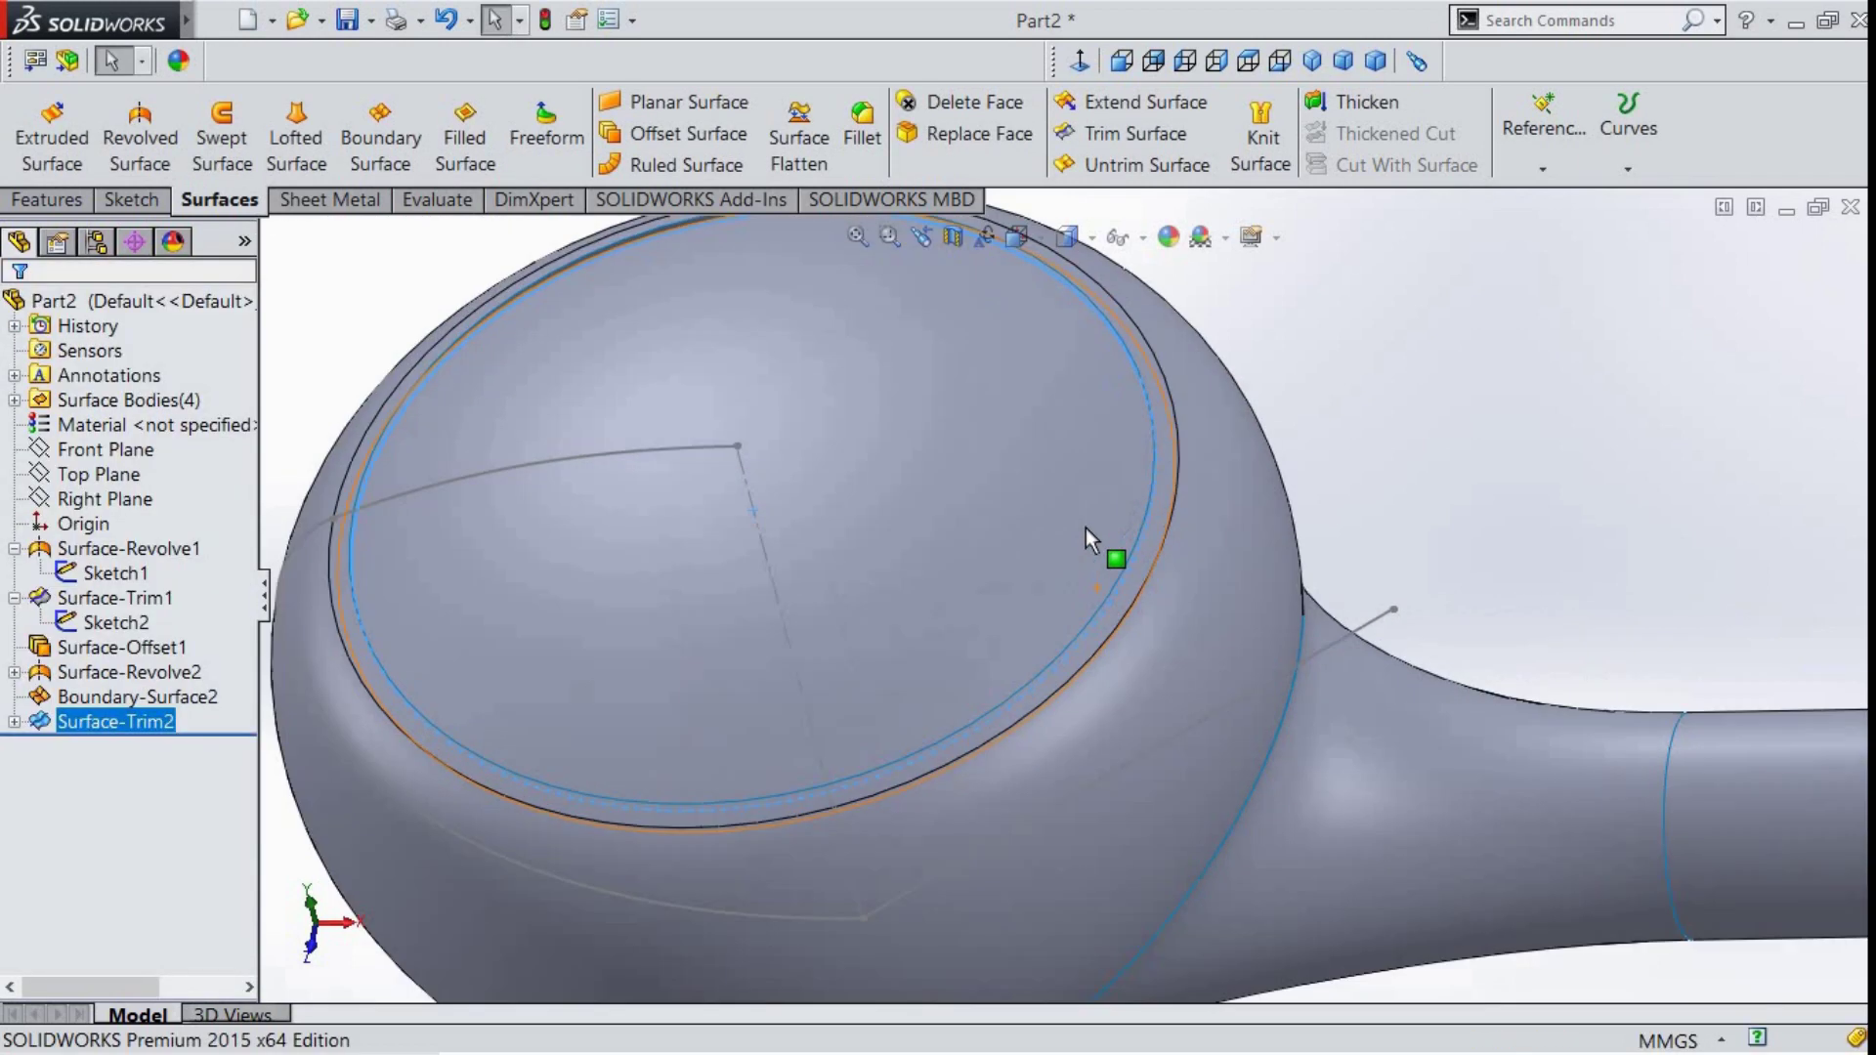
{"action": "scroll", "coordinate": [1087, 528], "scroll_direction": "down", "scroll_amount": 4}
{"action": "scroll", "coordinate": [1183, 523], "scroll_direction": "down", "scroll_amount": 3}
{"action": "left_click", "coordinate": [1638, 432]}
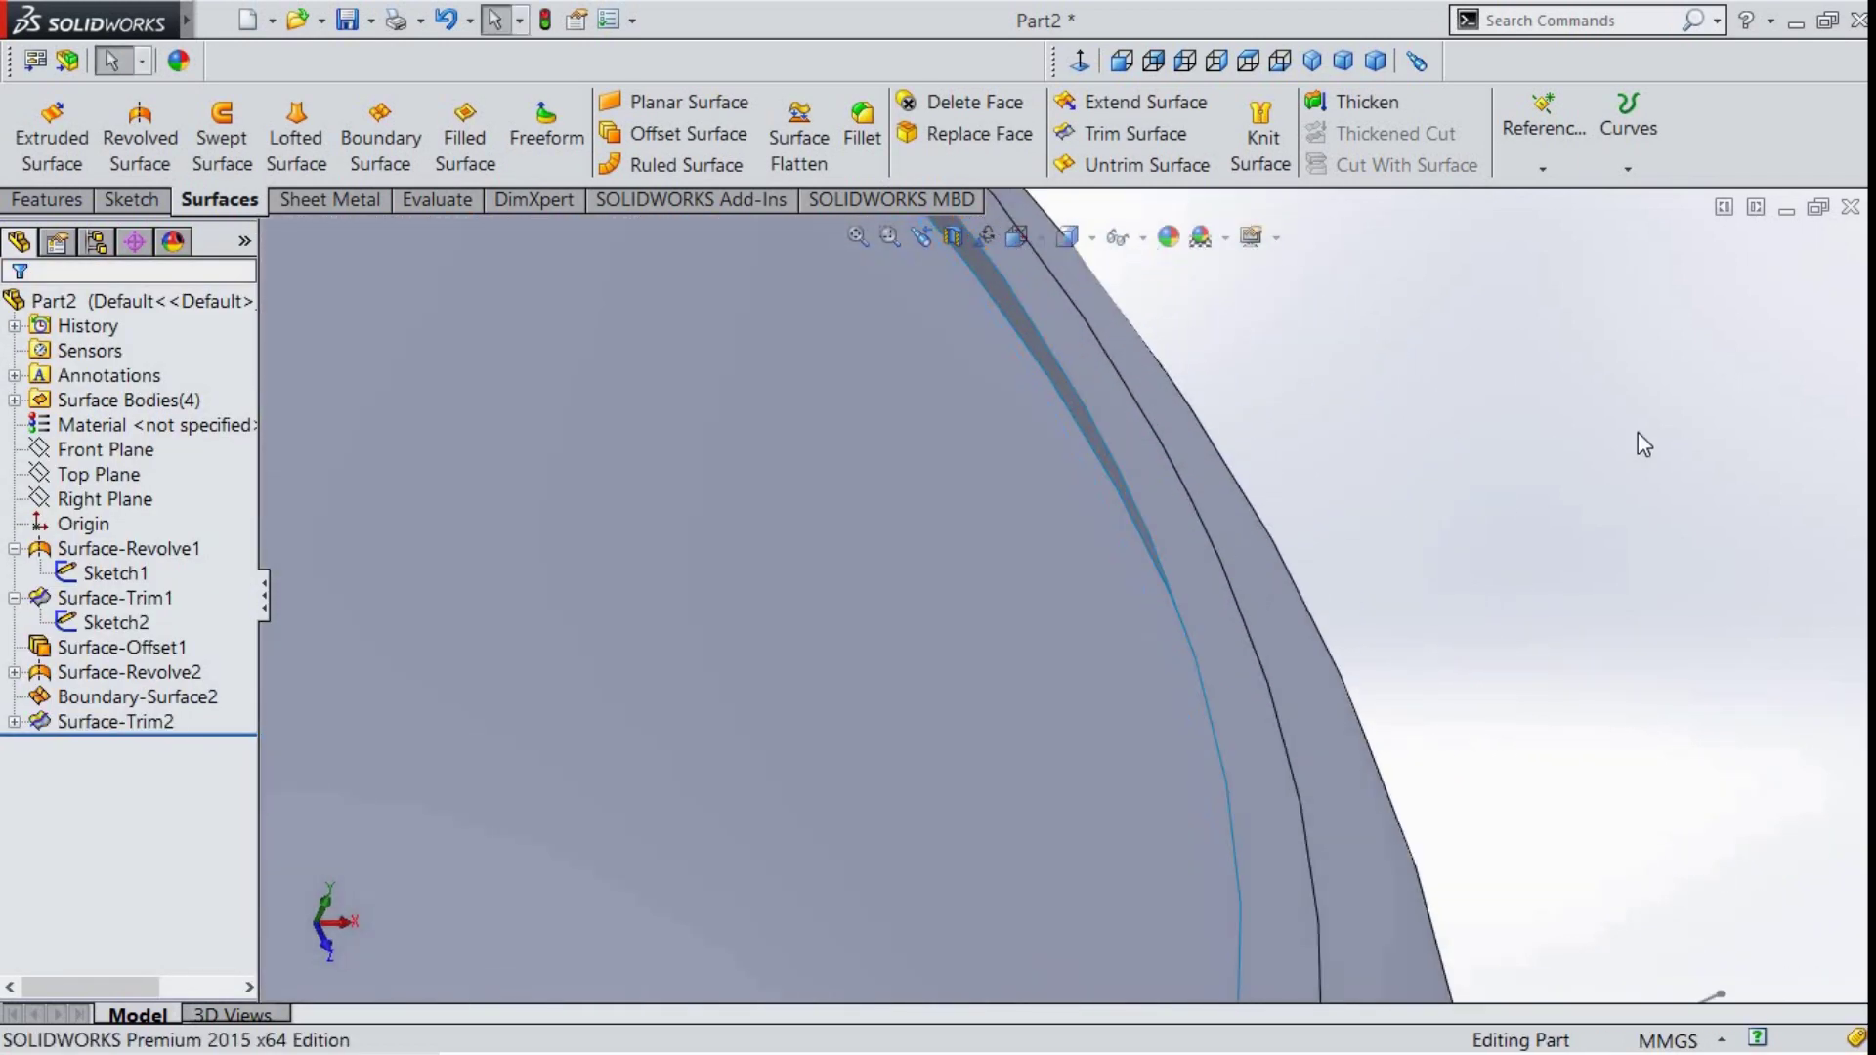
{"action": "scroll", "coordinate": [1117, 528], "scroll_direction": "down", "scroll_amount": 3}
{"action": "scroll", "coordinate": [1171, 500], "scroll_direction": "down", "scroll_amount": 3}
{"action": "scroll", "coordinate": [1171, 500], "scroll_direction": "up", "scroll_amount": 2}
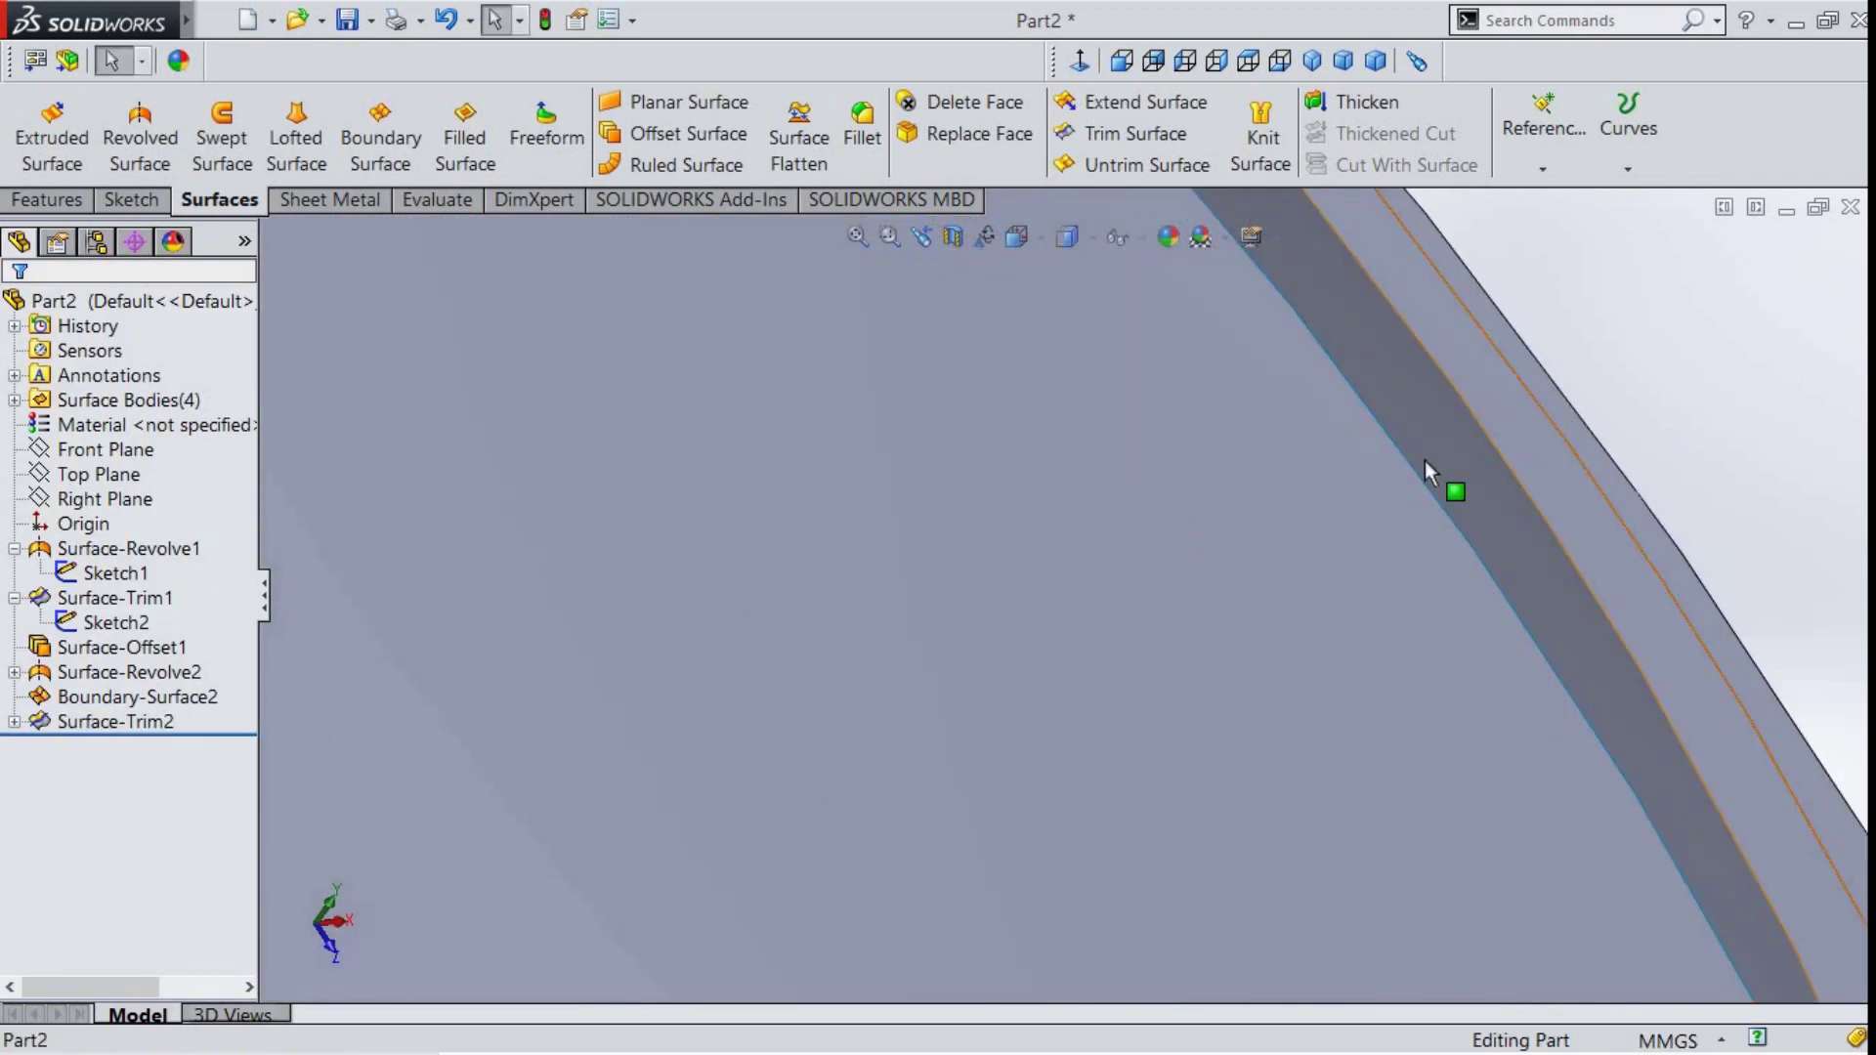
{"action": "scroll", "coordinate": [1661, 411], "scroll_direction": "down", "scroll_amount": 3}
{"action": "key", "text": "f"}
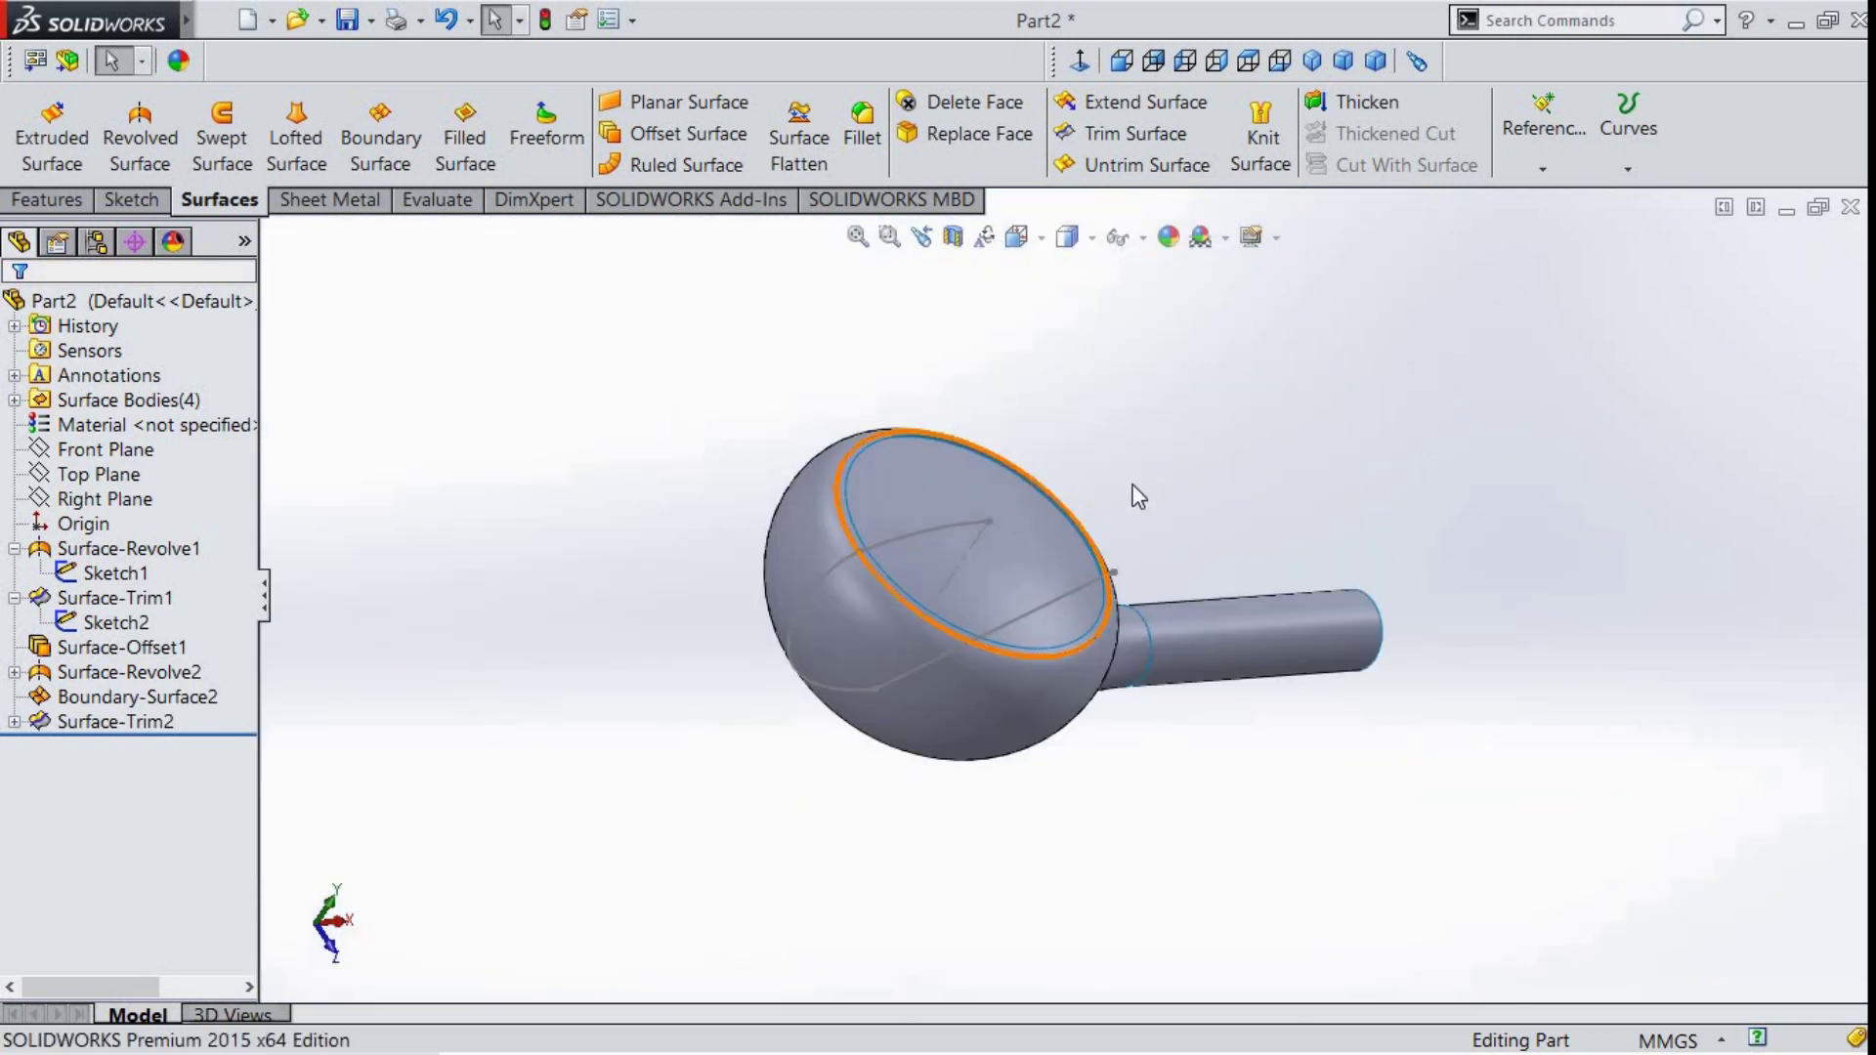
- Start a new sketch on the Top Plane, viewed normal to it
{"action": "left_click", "coordinate": [98, 474]}
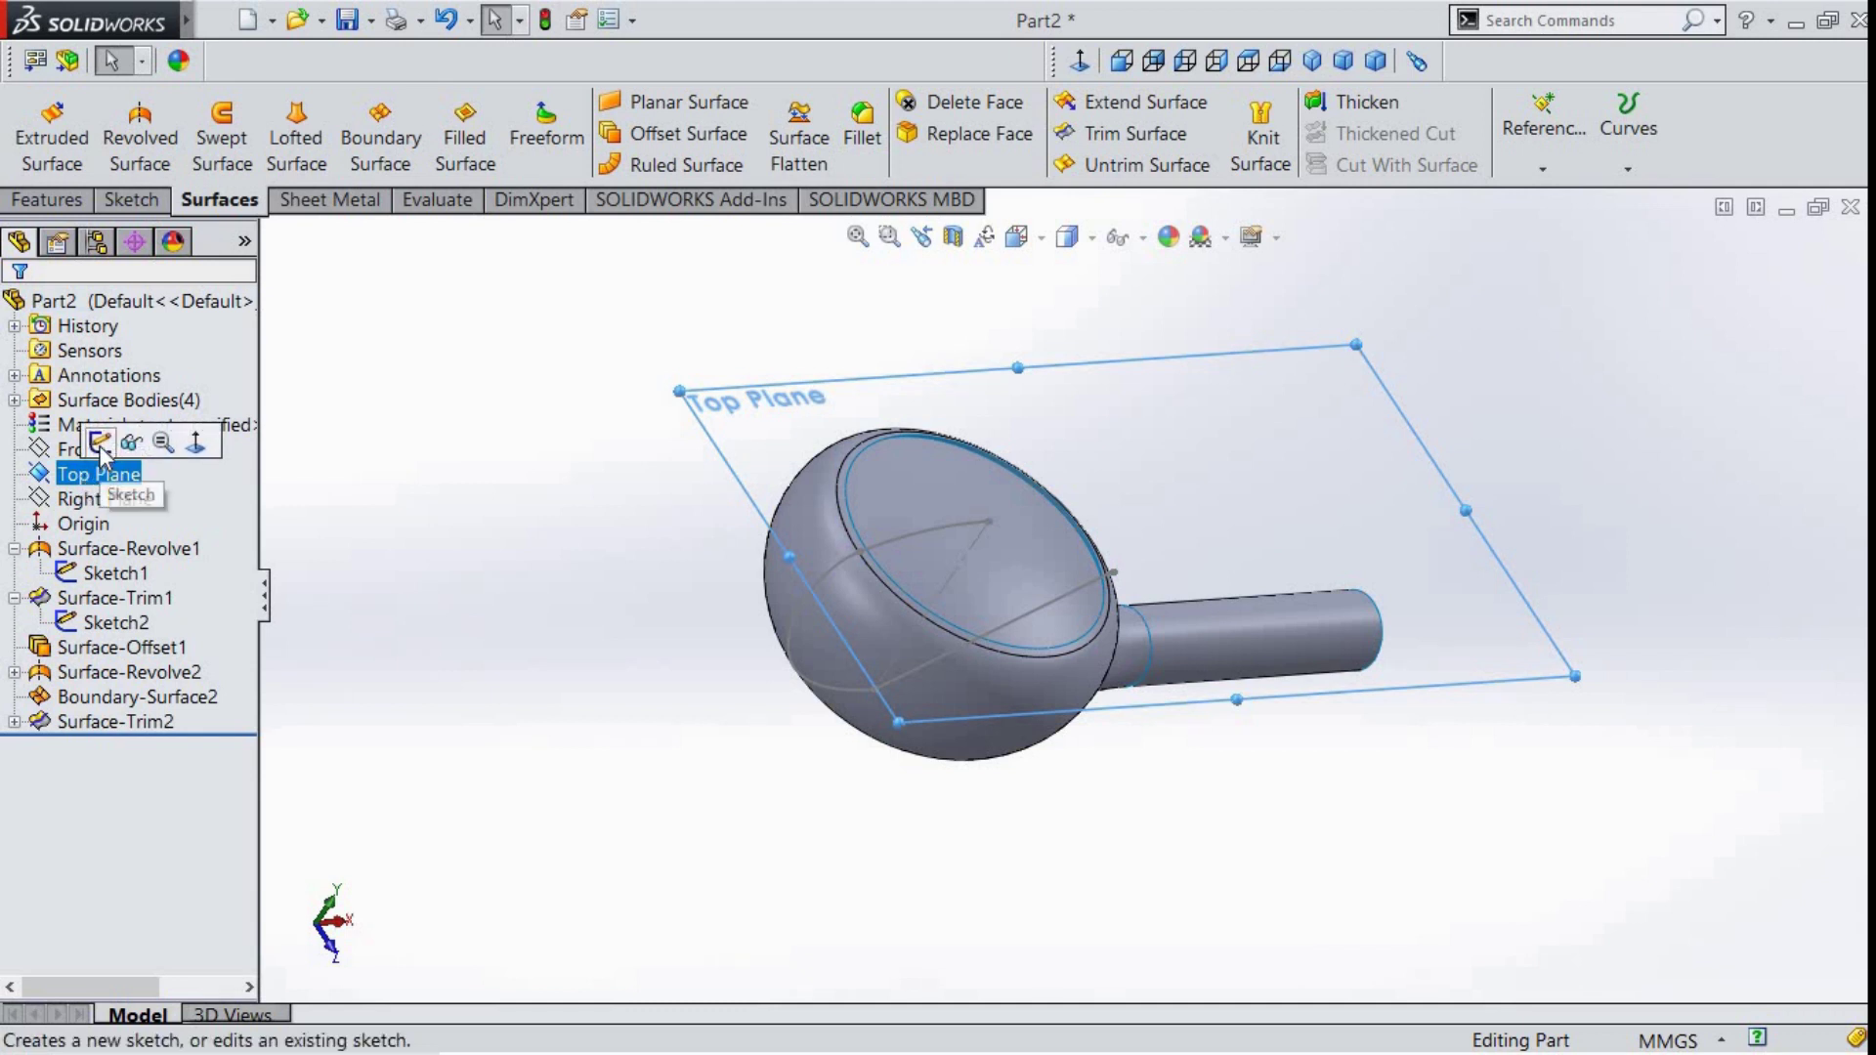
{"action": "left_click", "coordinate": [157, 437]}
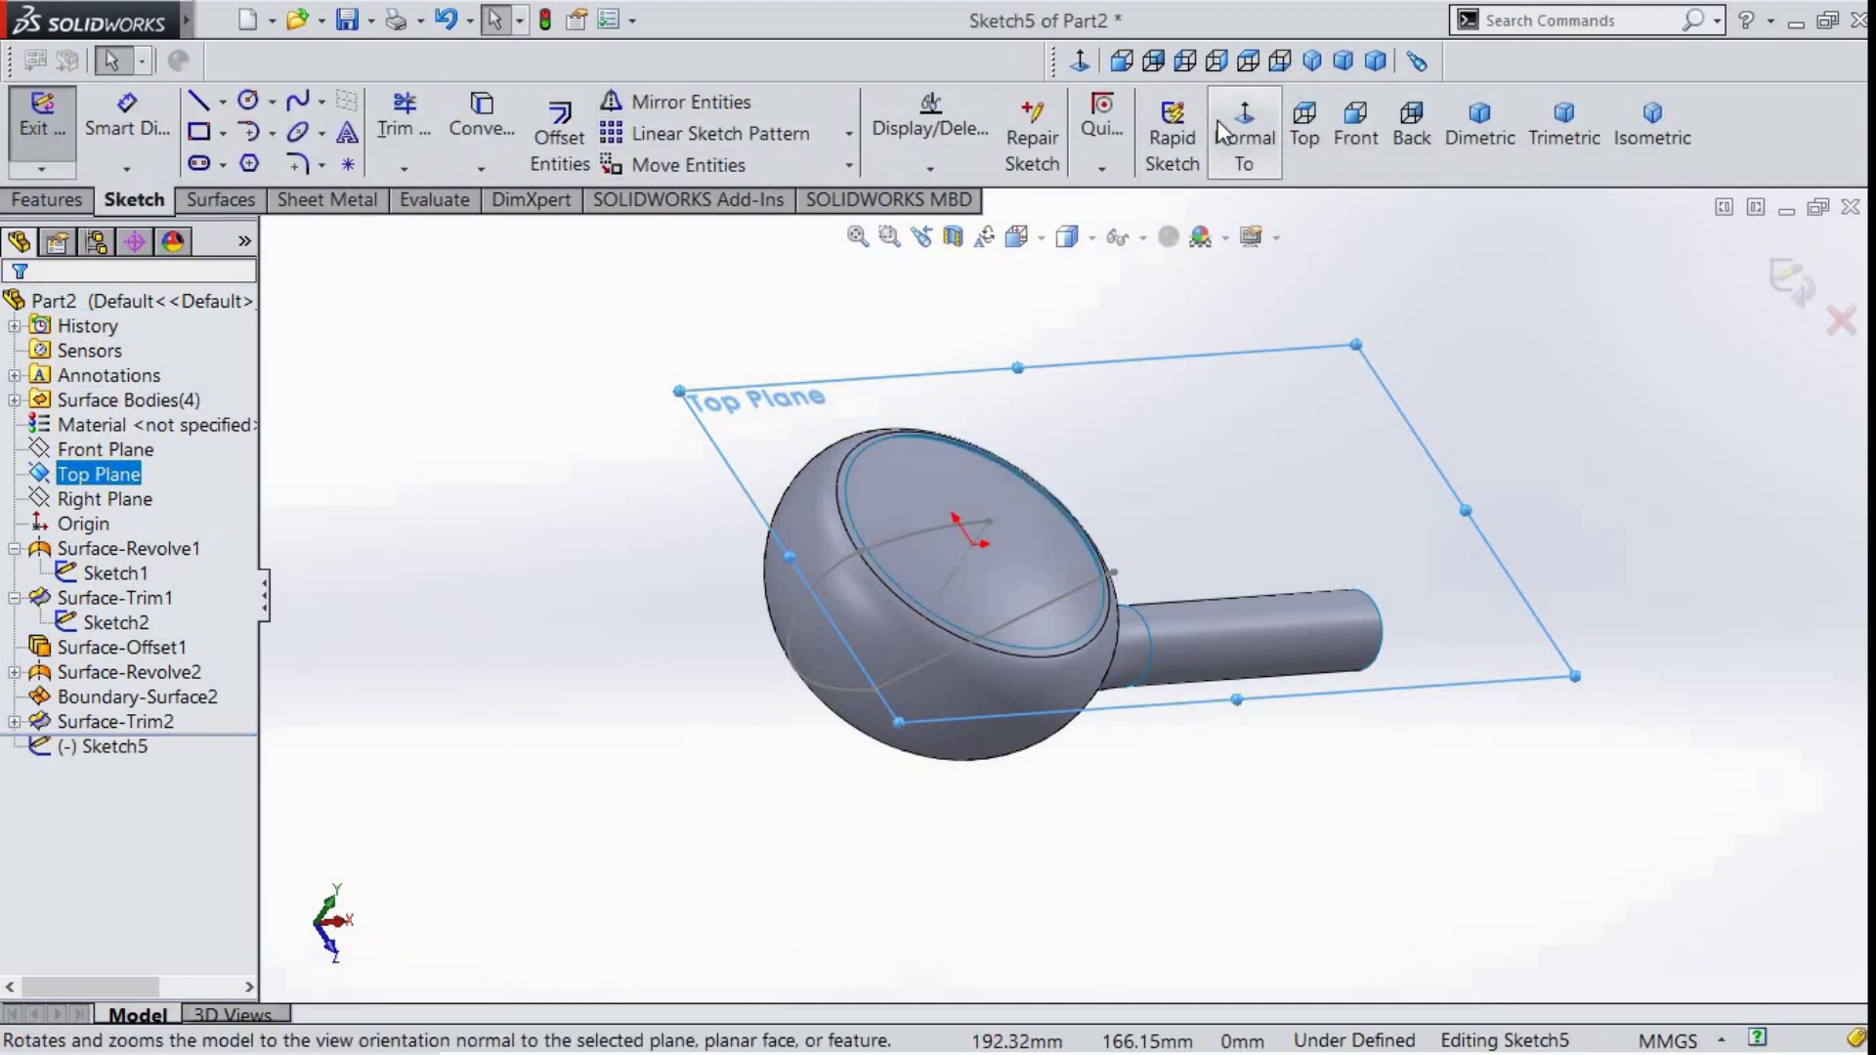
{"action": "left_click", "coordinate": [1244, 137]}
{"action": "left_click", "coordinate": [322, 100]}
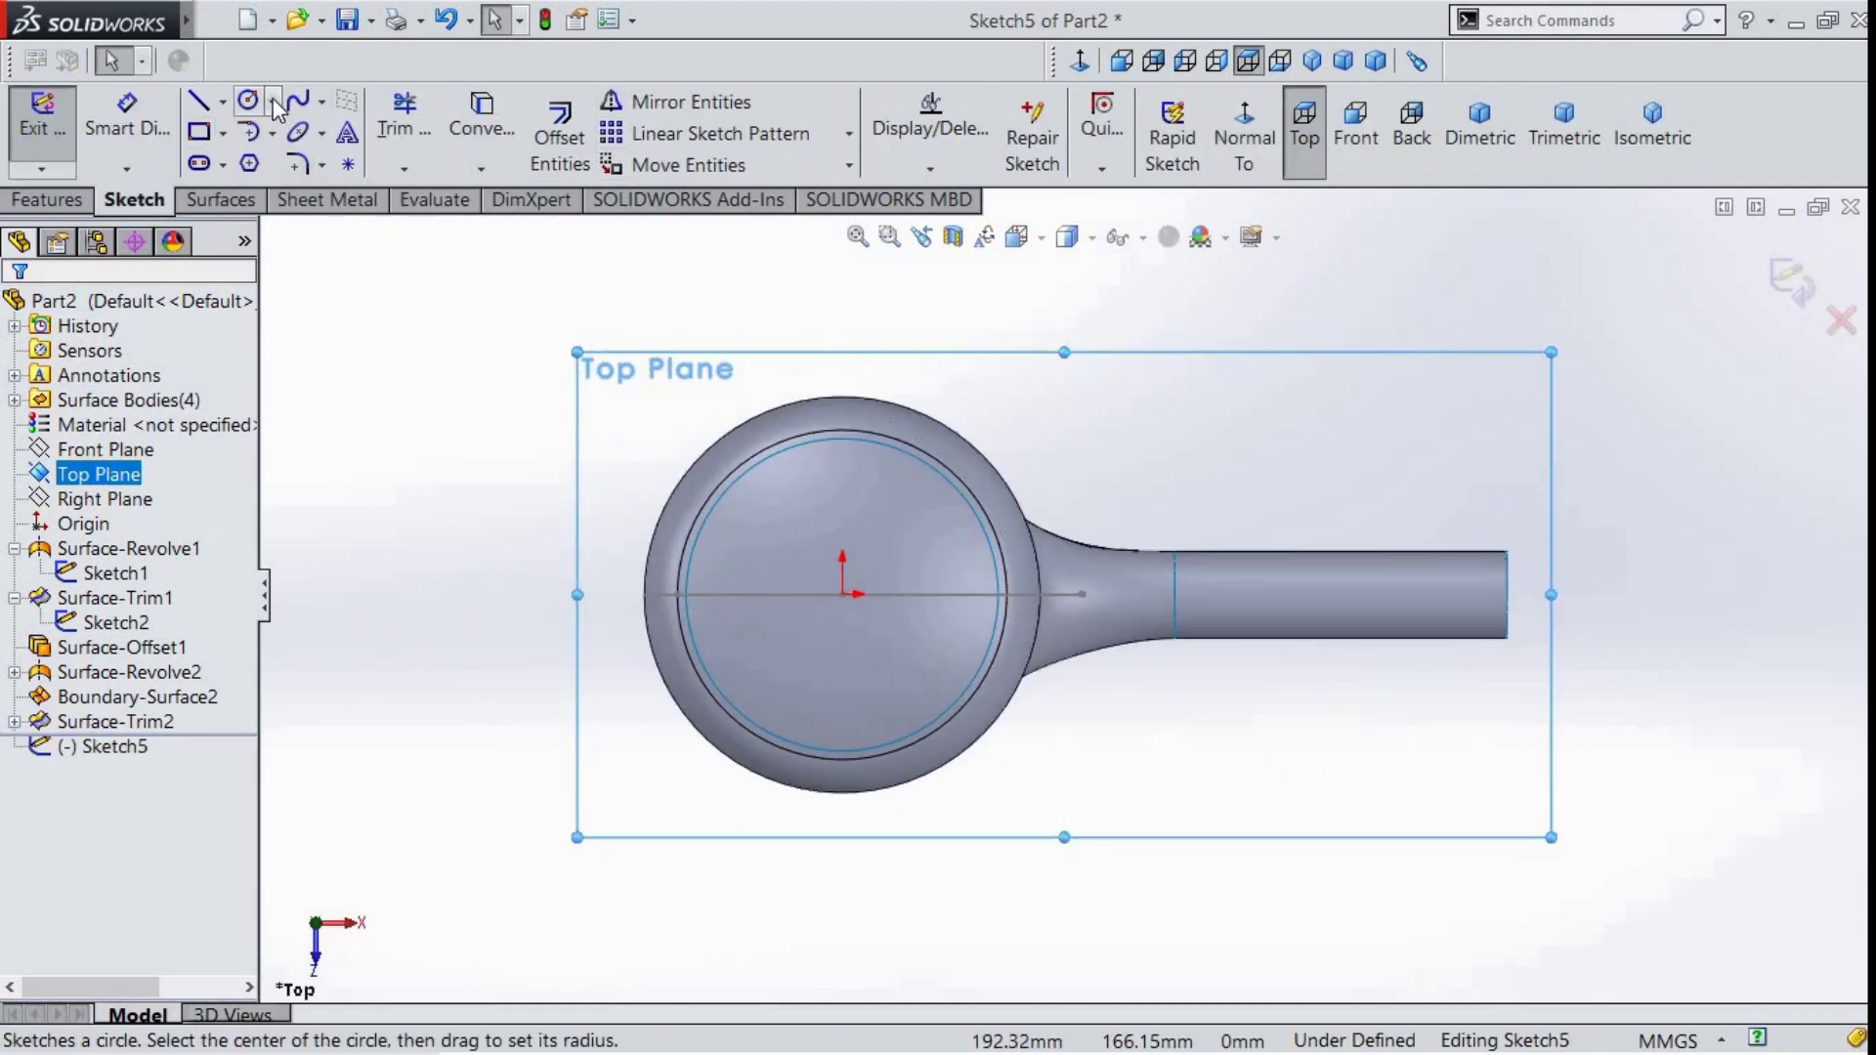
- Draw a circle at the origin and dimension its diameter to 104
{"action": "left_click", "coordinate": [249, 100]}
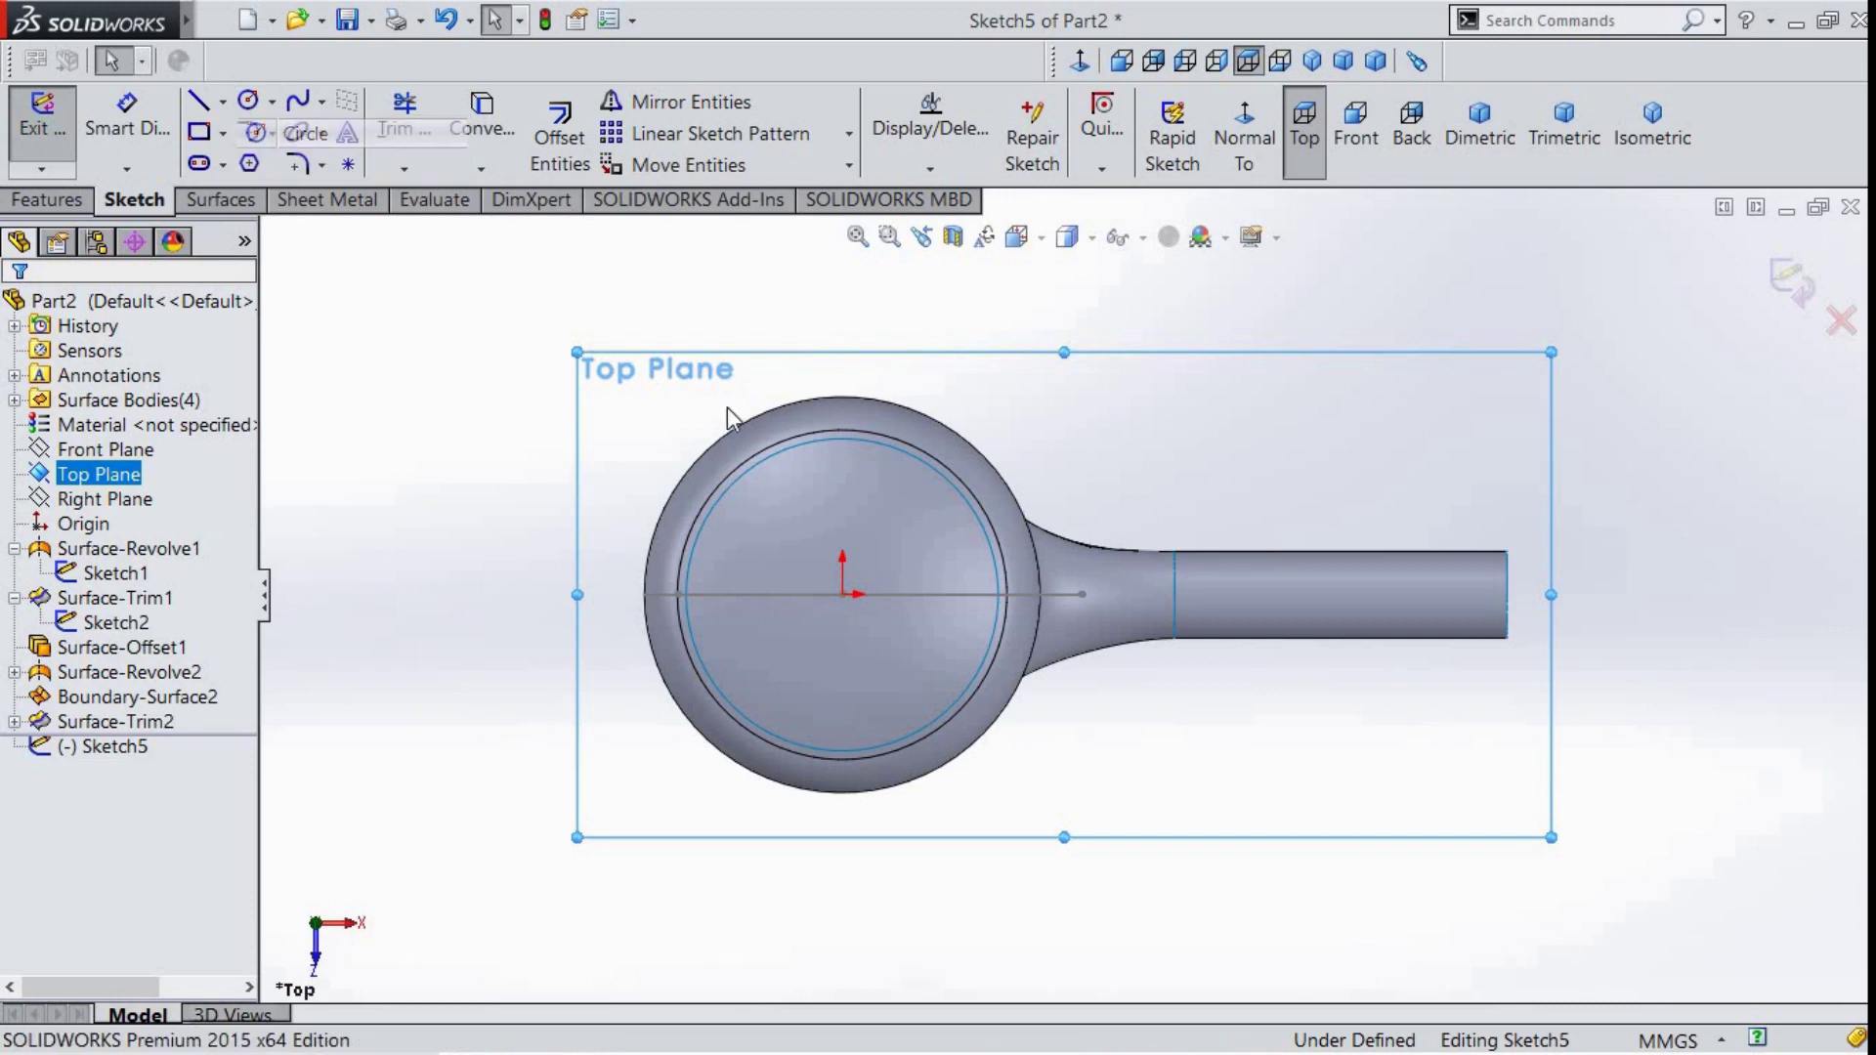
{"action": "left_click", "coordinate": [843, 593]}
{"action": "left_click", "coordinate": [909, 504]}
{"action": "left_click", "coordinate": [127, 127]}
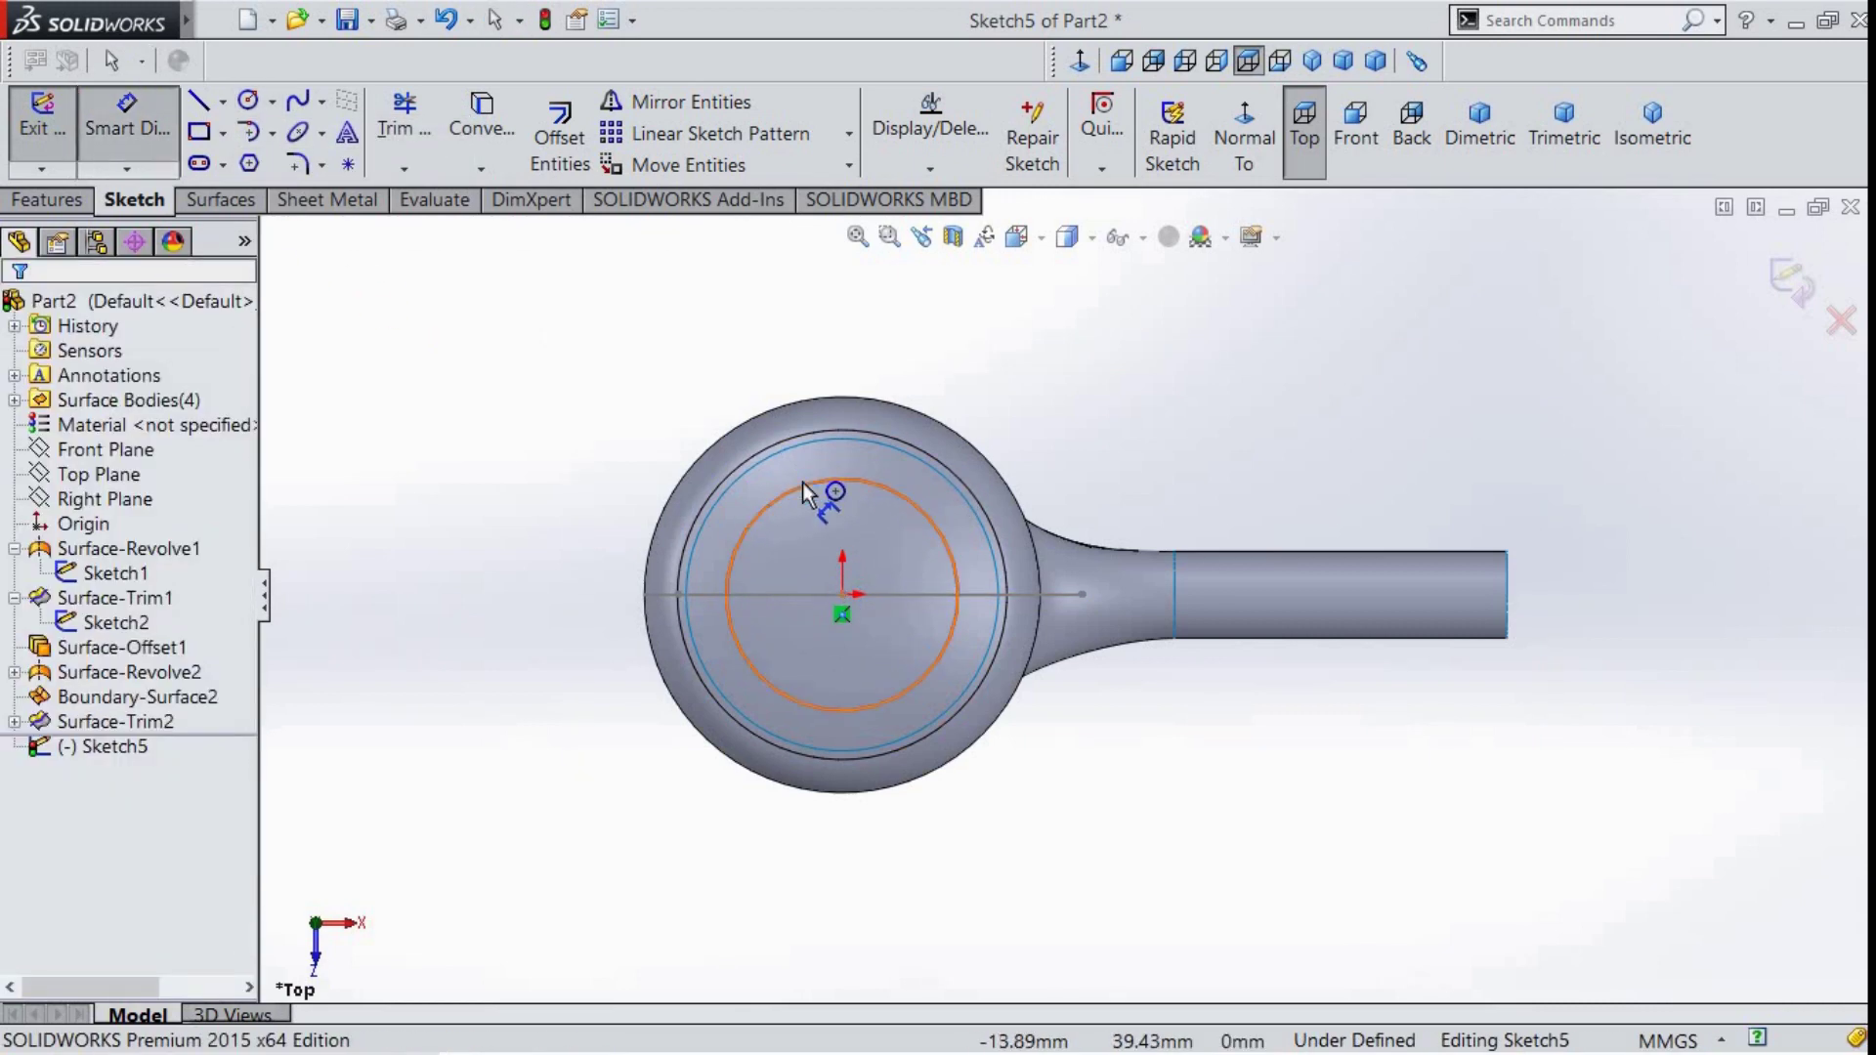
{"action": "left_click", "coordinate": [799, 376]}
{"action": "type", "text": "104"}
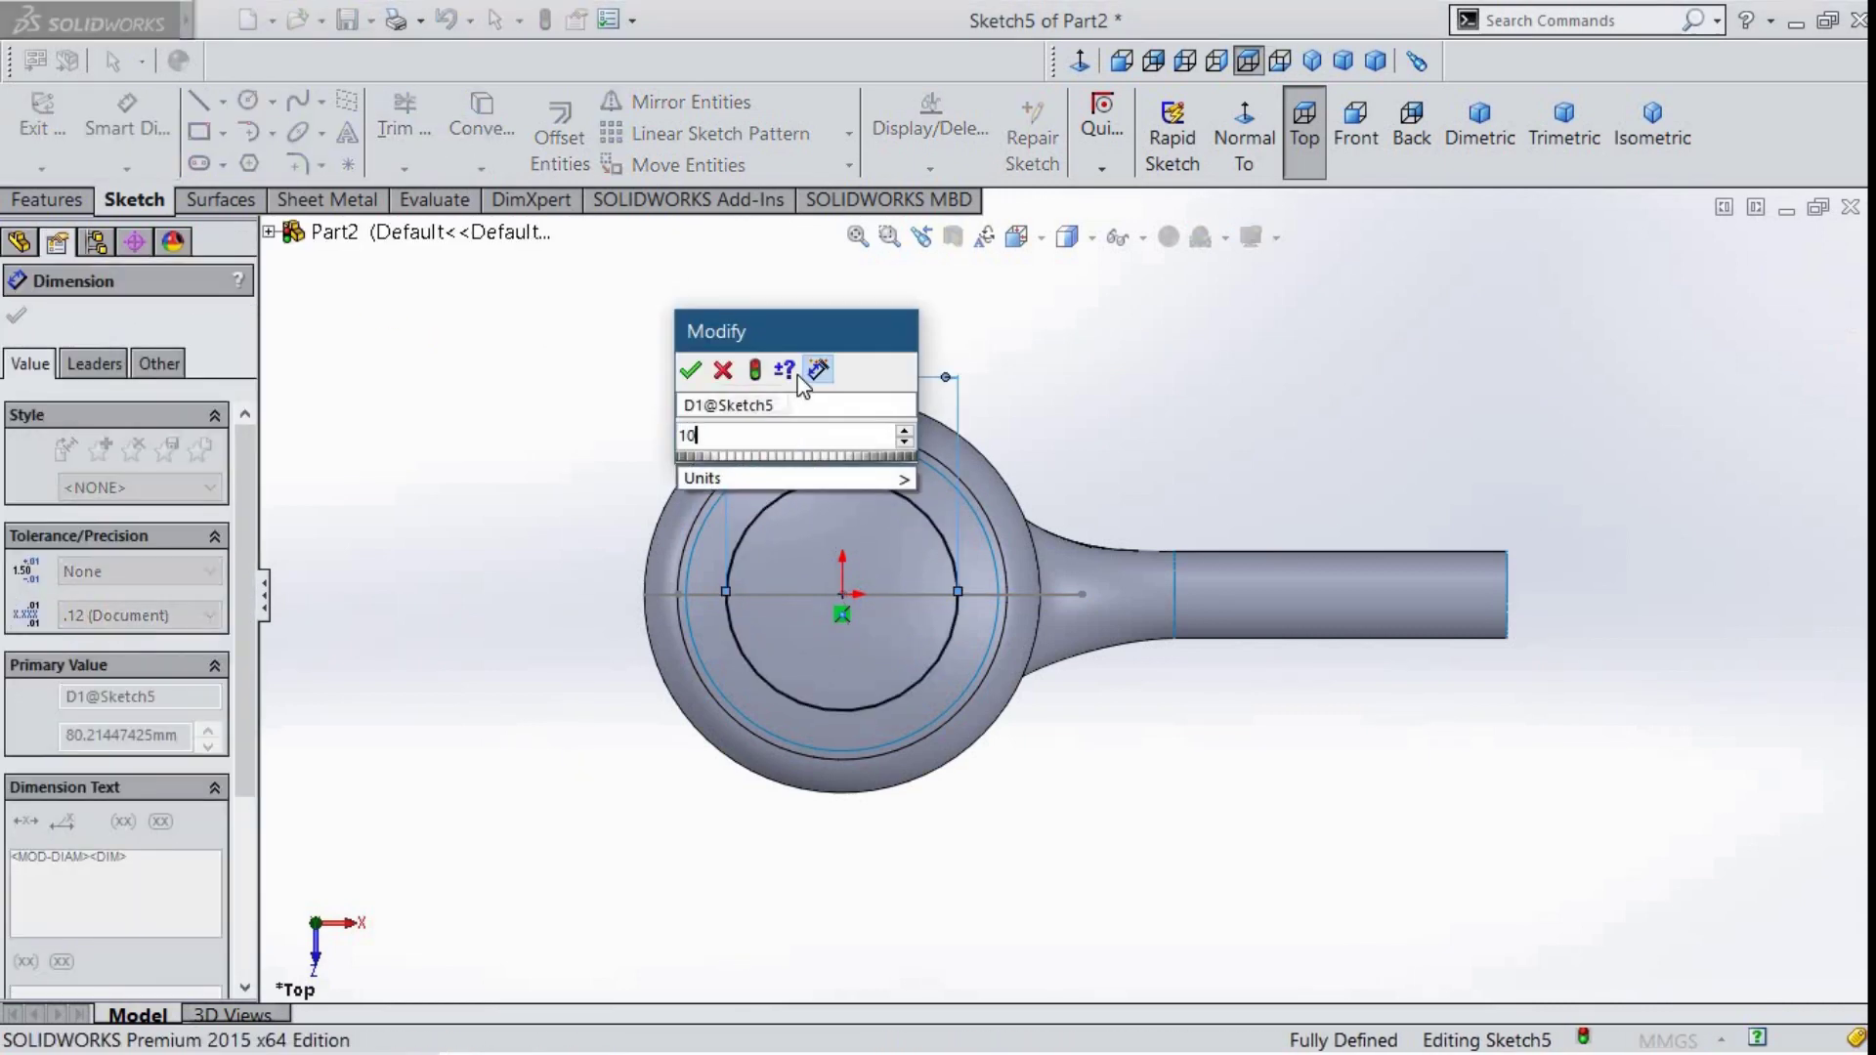
{"action": "key", "text": "Return"}
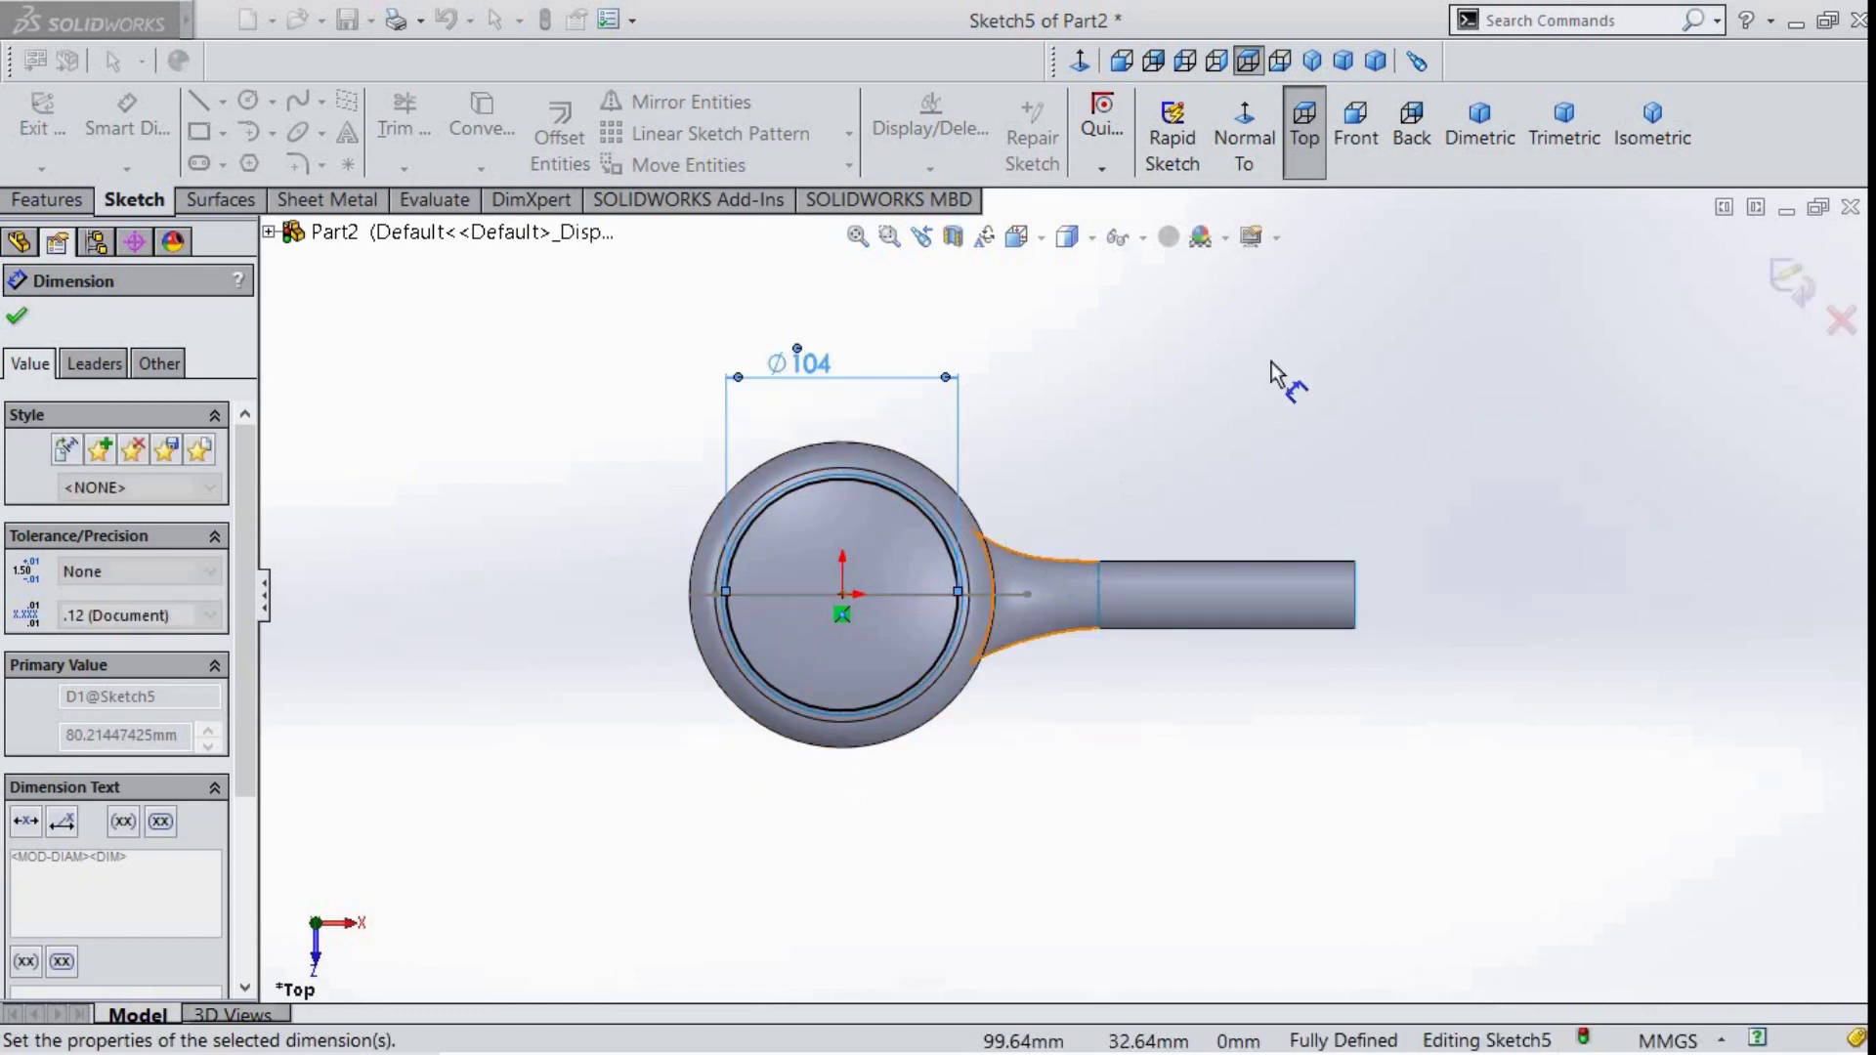
{"action": "key", "text": "Escape"}
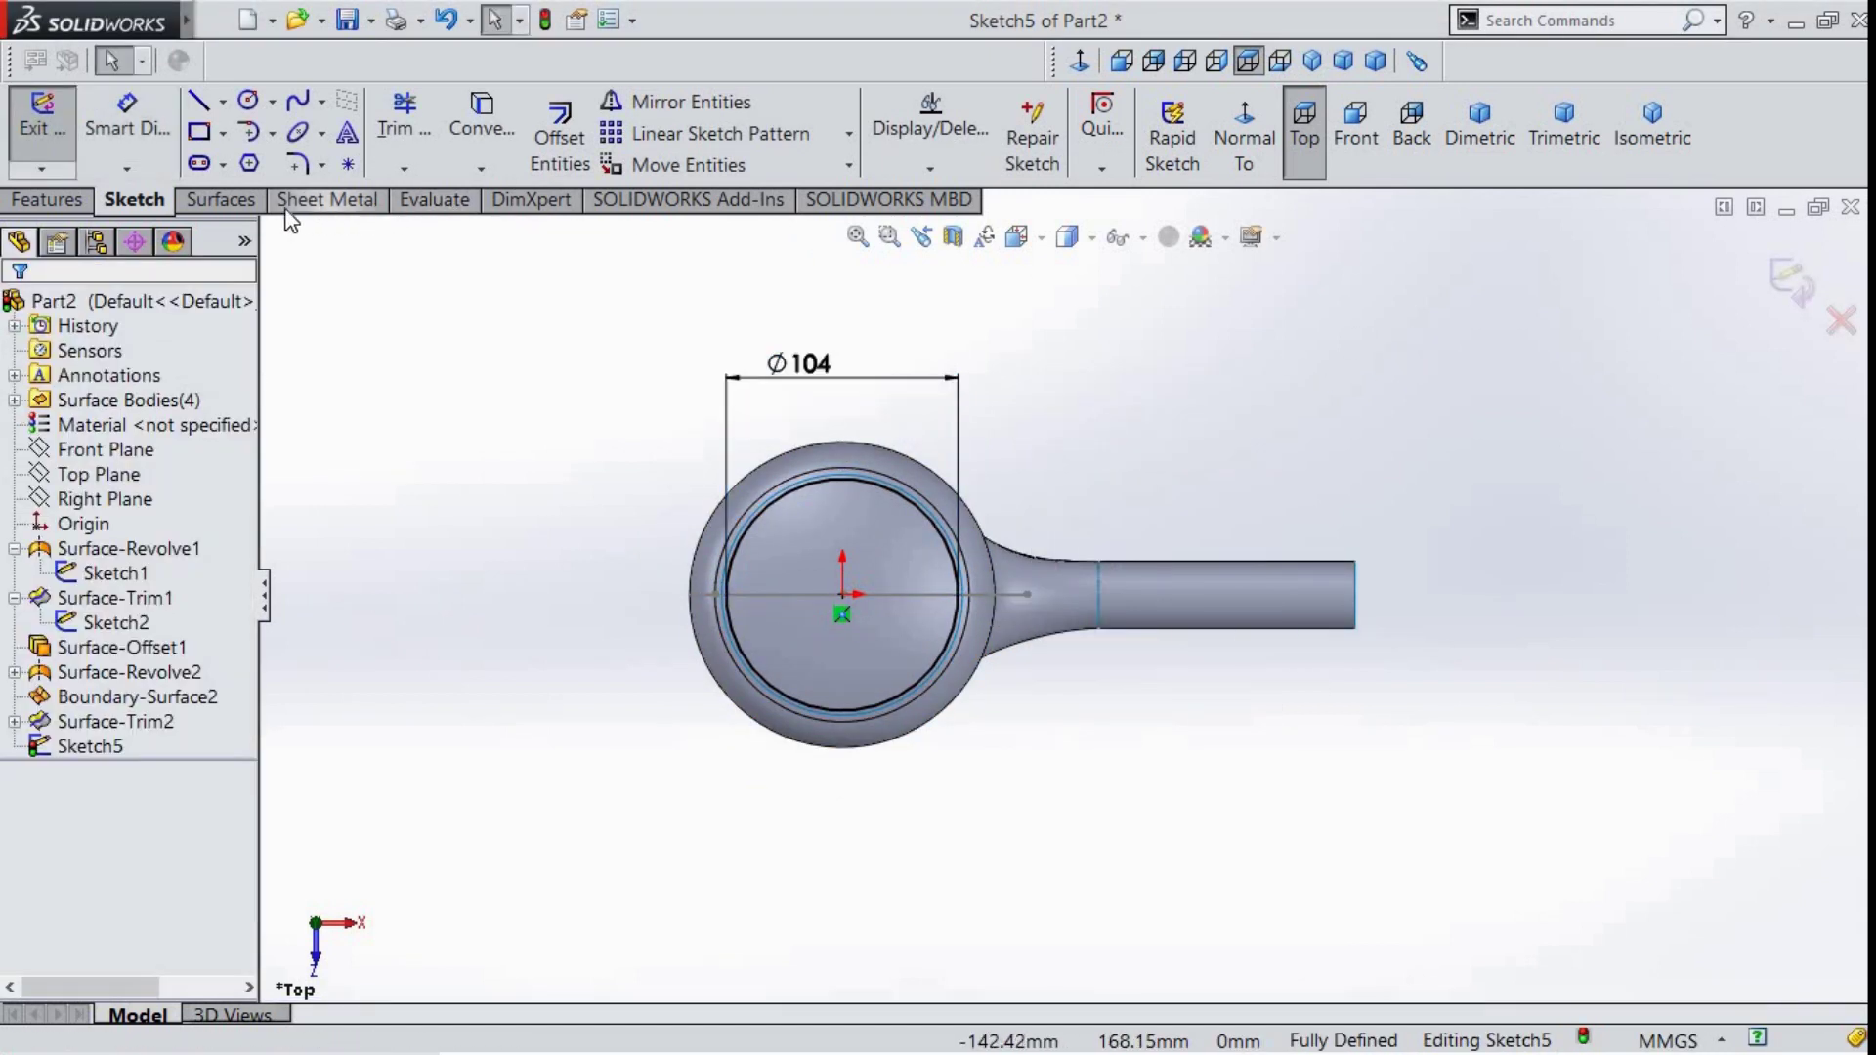
{"action": "left_click", "coordinate": [210, 200]}
- Trim the surface with the Sketch5 circle, removing the thin ring face
{"action": "left_click", "coordinate": [1124, 135]}
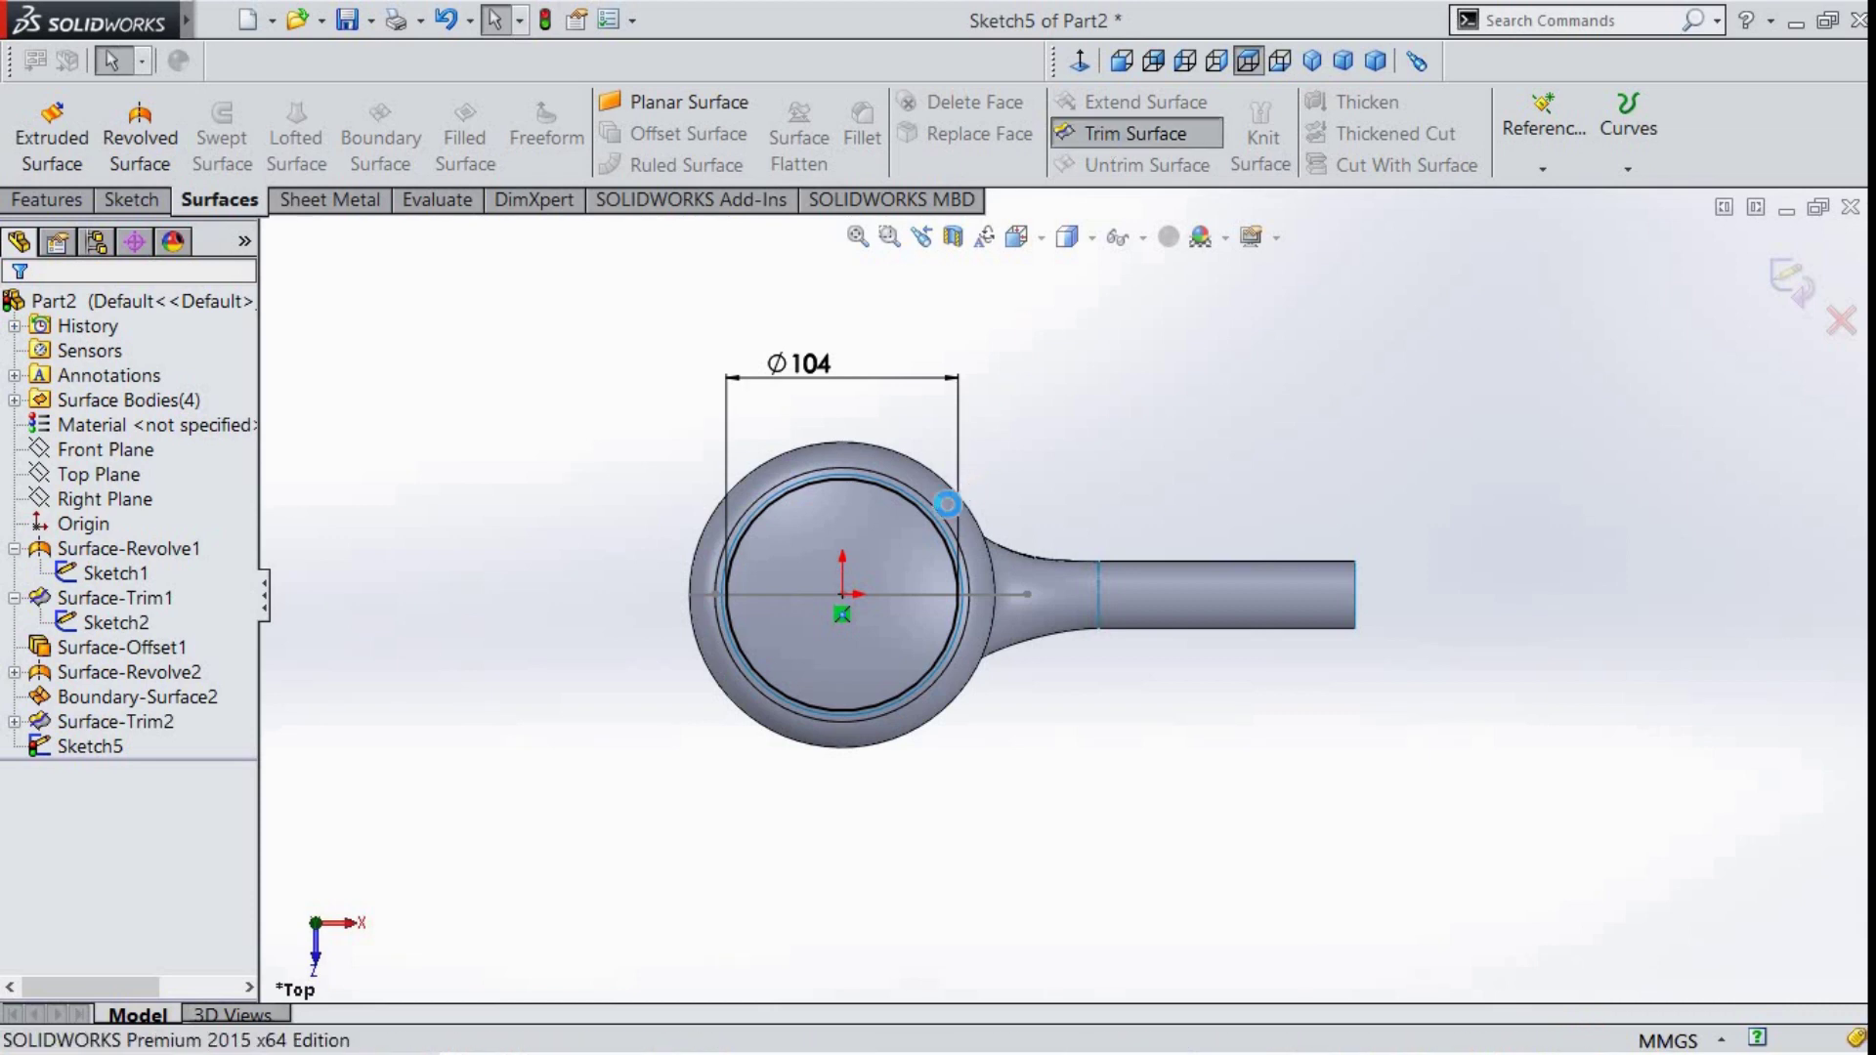
{"action": "scroll", "coordinate": [1684, 595], "scroll_direction": "down", "scroll_amount": 5}
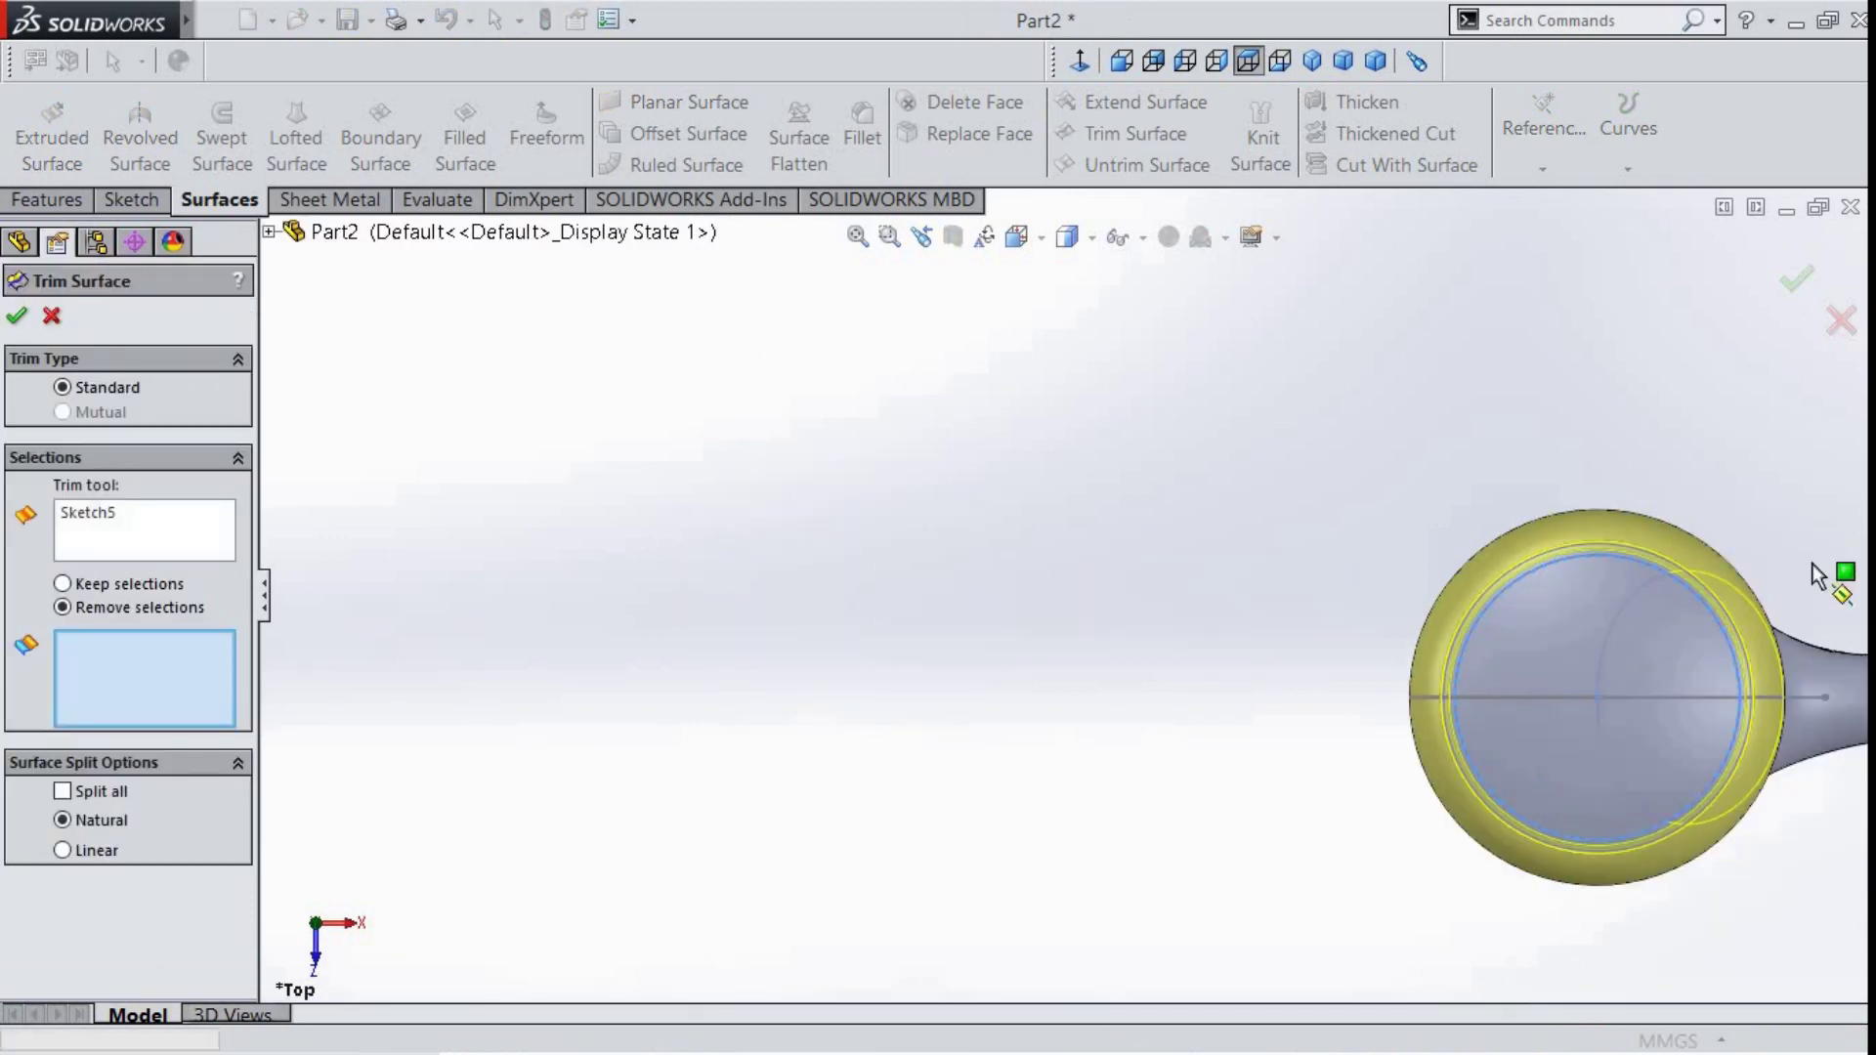
{"action": "scroll", "coordinate": [1198, 665], "scroll_direction": "up", "scroll_amount": 3}
{"action": "scroll", "coordinate": [1029, 670], "scroll_direction": "down", "scroll_amount": 2}
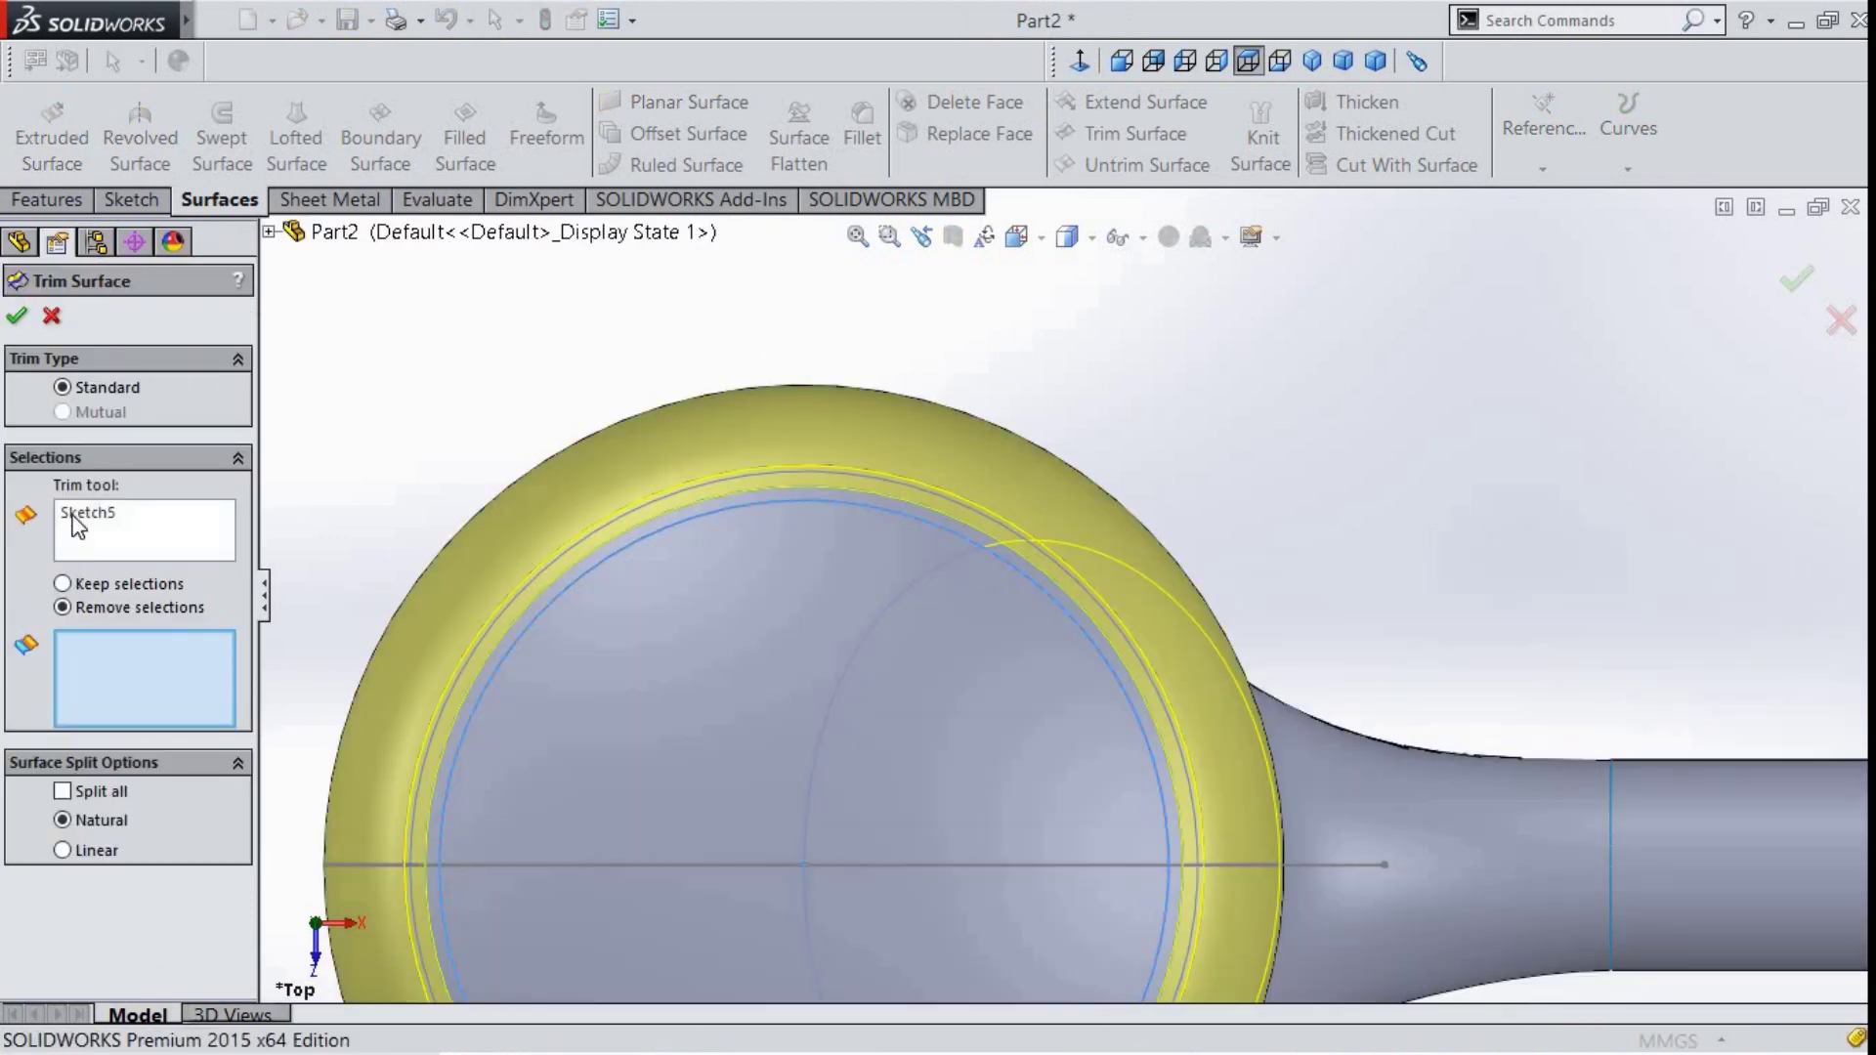
{"action": "left_click", "coordinate": [78, 513]}
{"action": "left_click", "coordinate": [115, 664]}
{"action": "scroll", "coordinate": [766, 590], "scroll_direction": "down", "scroll_amount": 4}
{"action": "left_click", "coordinate": [774, 600]}
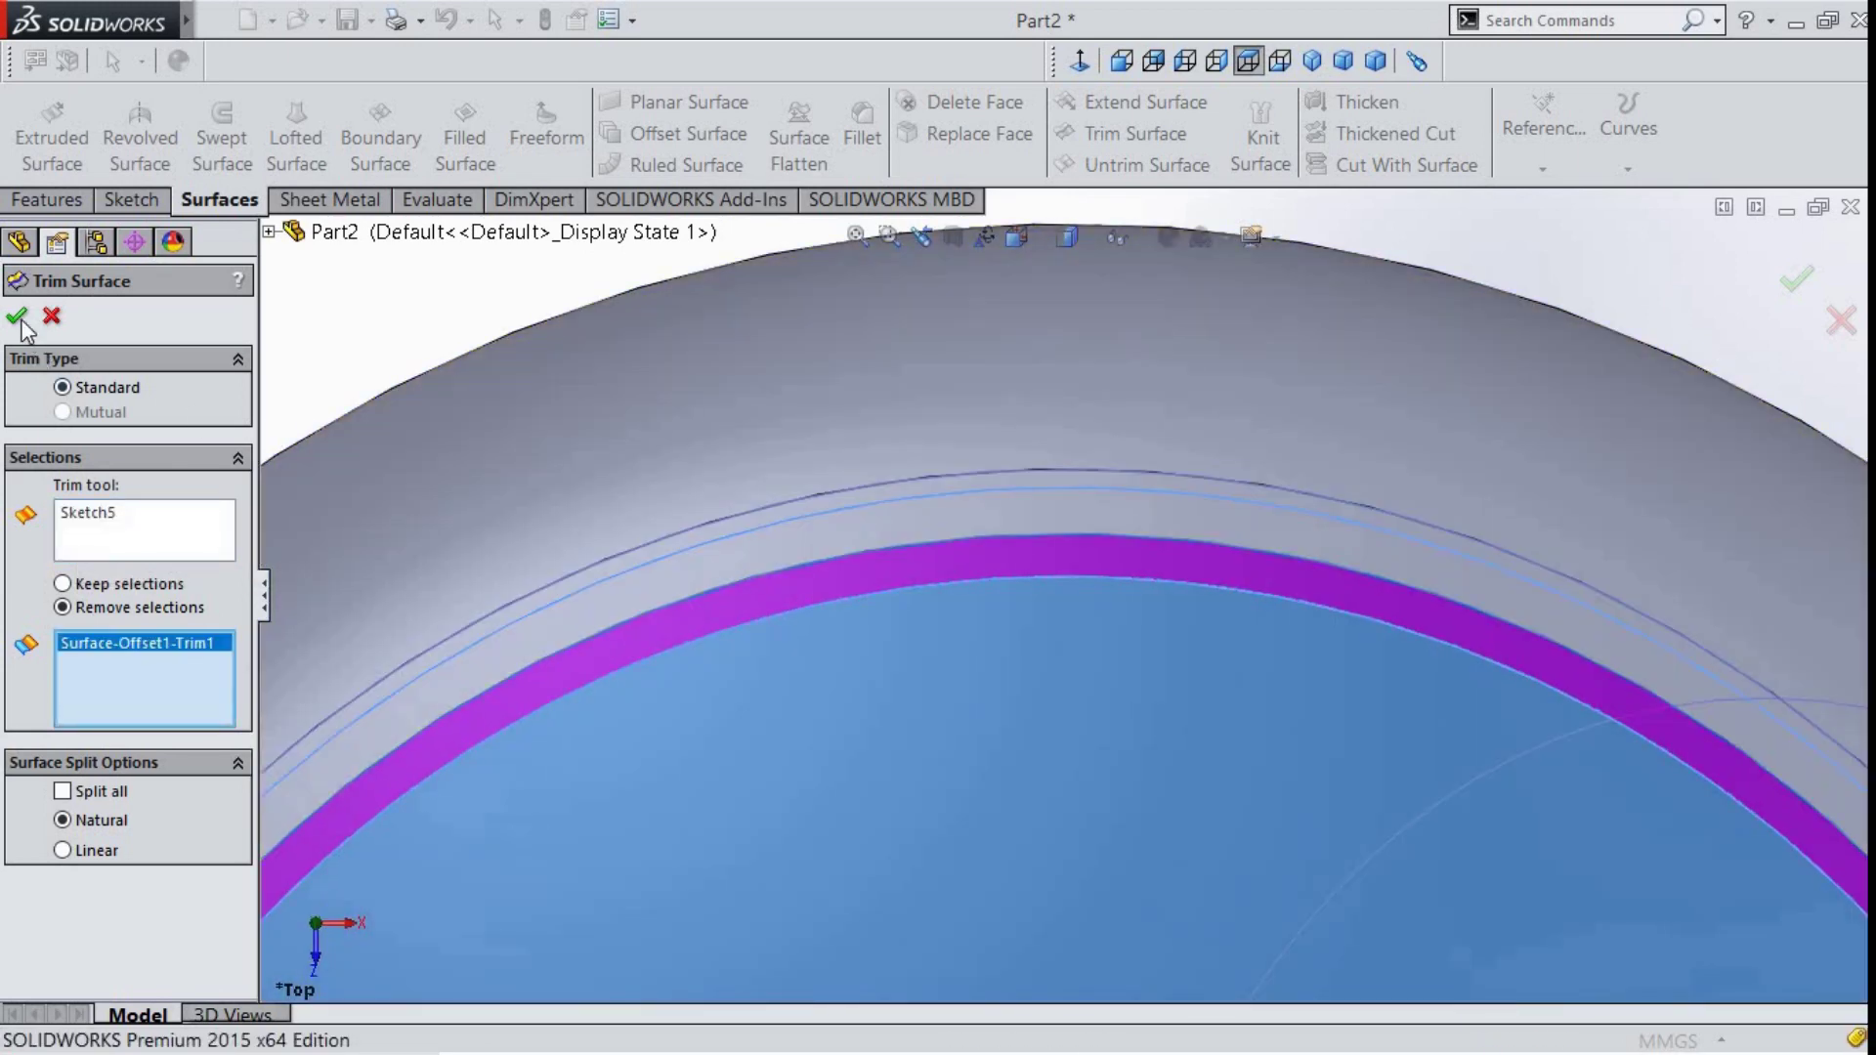
{"action": "key", "text": "Return"}
- Start a Boundary Surface with the two circular edges as profiles
{"action": "scroll", "coordinate": [948, 616], "scroll_direction": "up", "scroll_amount": 5}
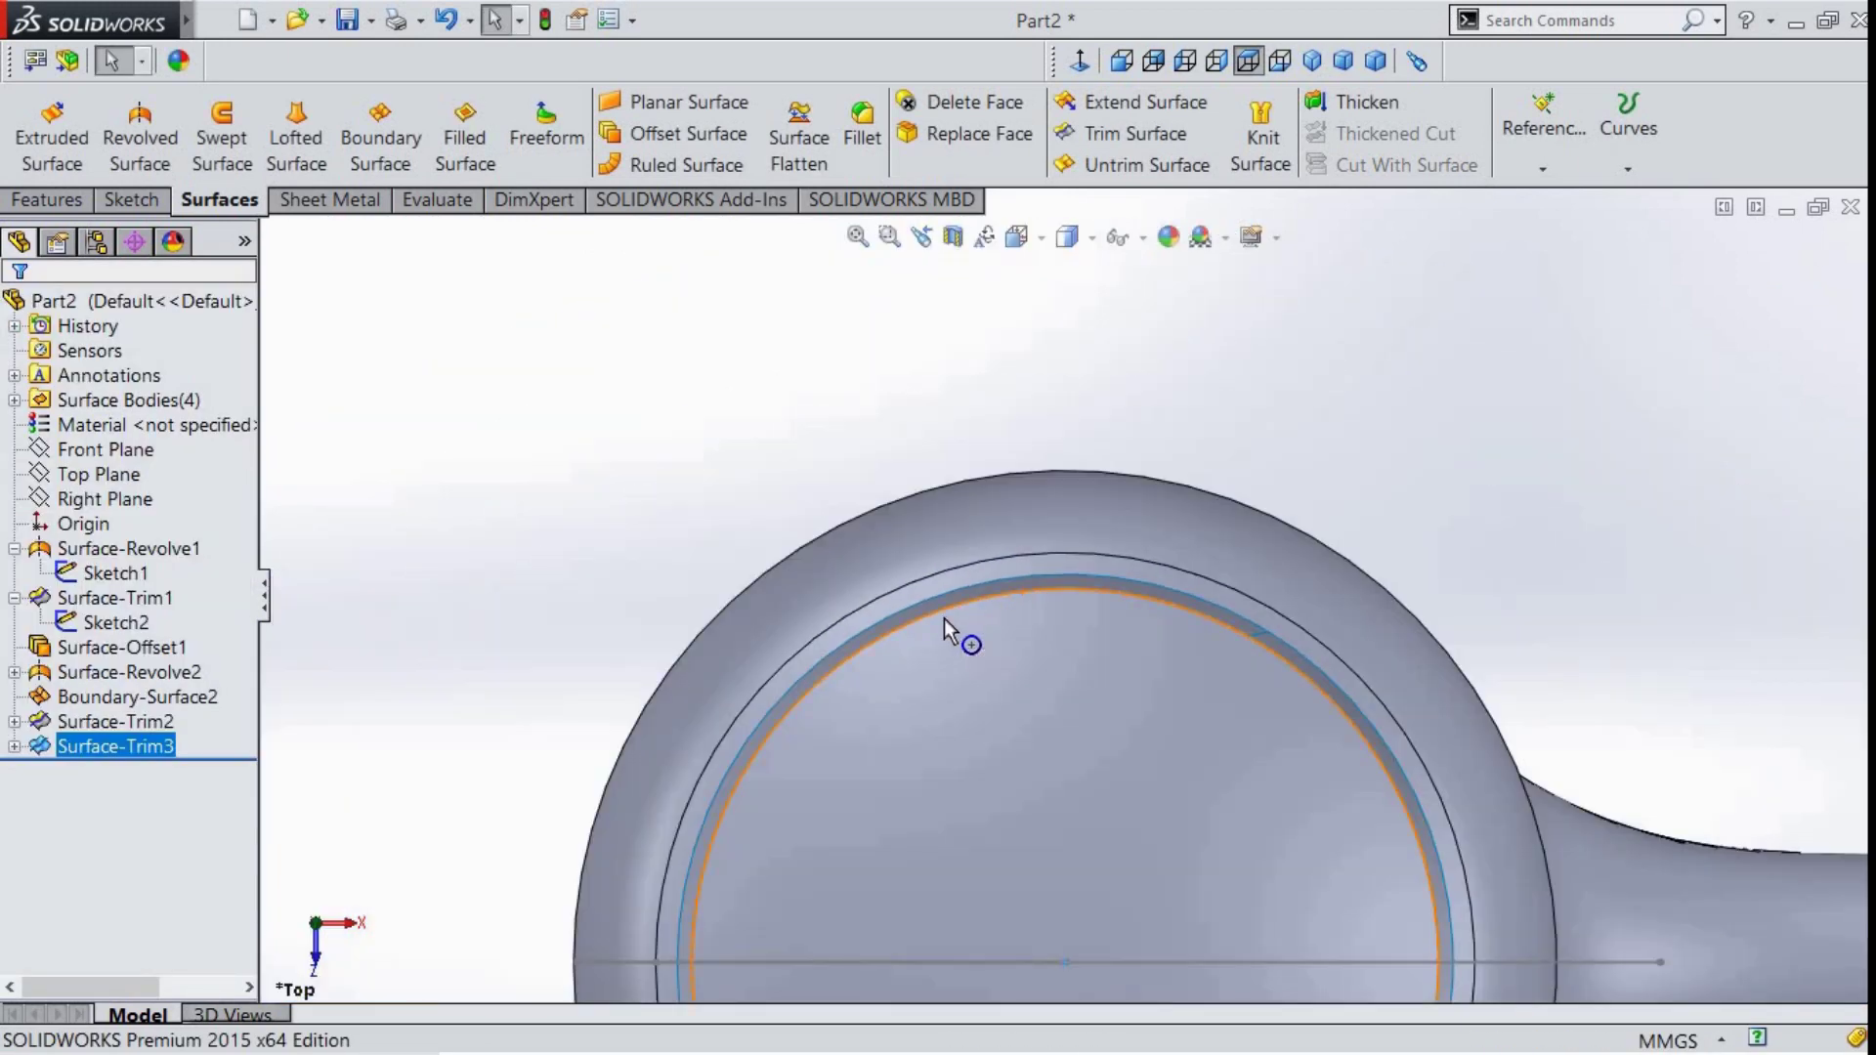
{"action": "middle_click_drag", "start_coordinate": [956, 635], "coordinate": [916, 503]}
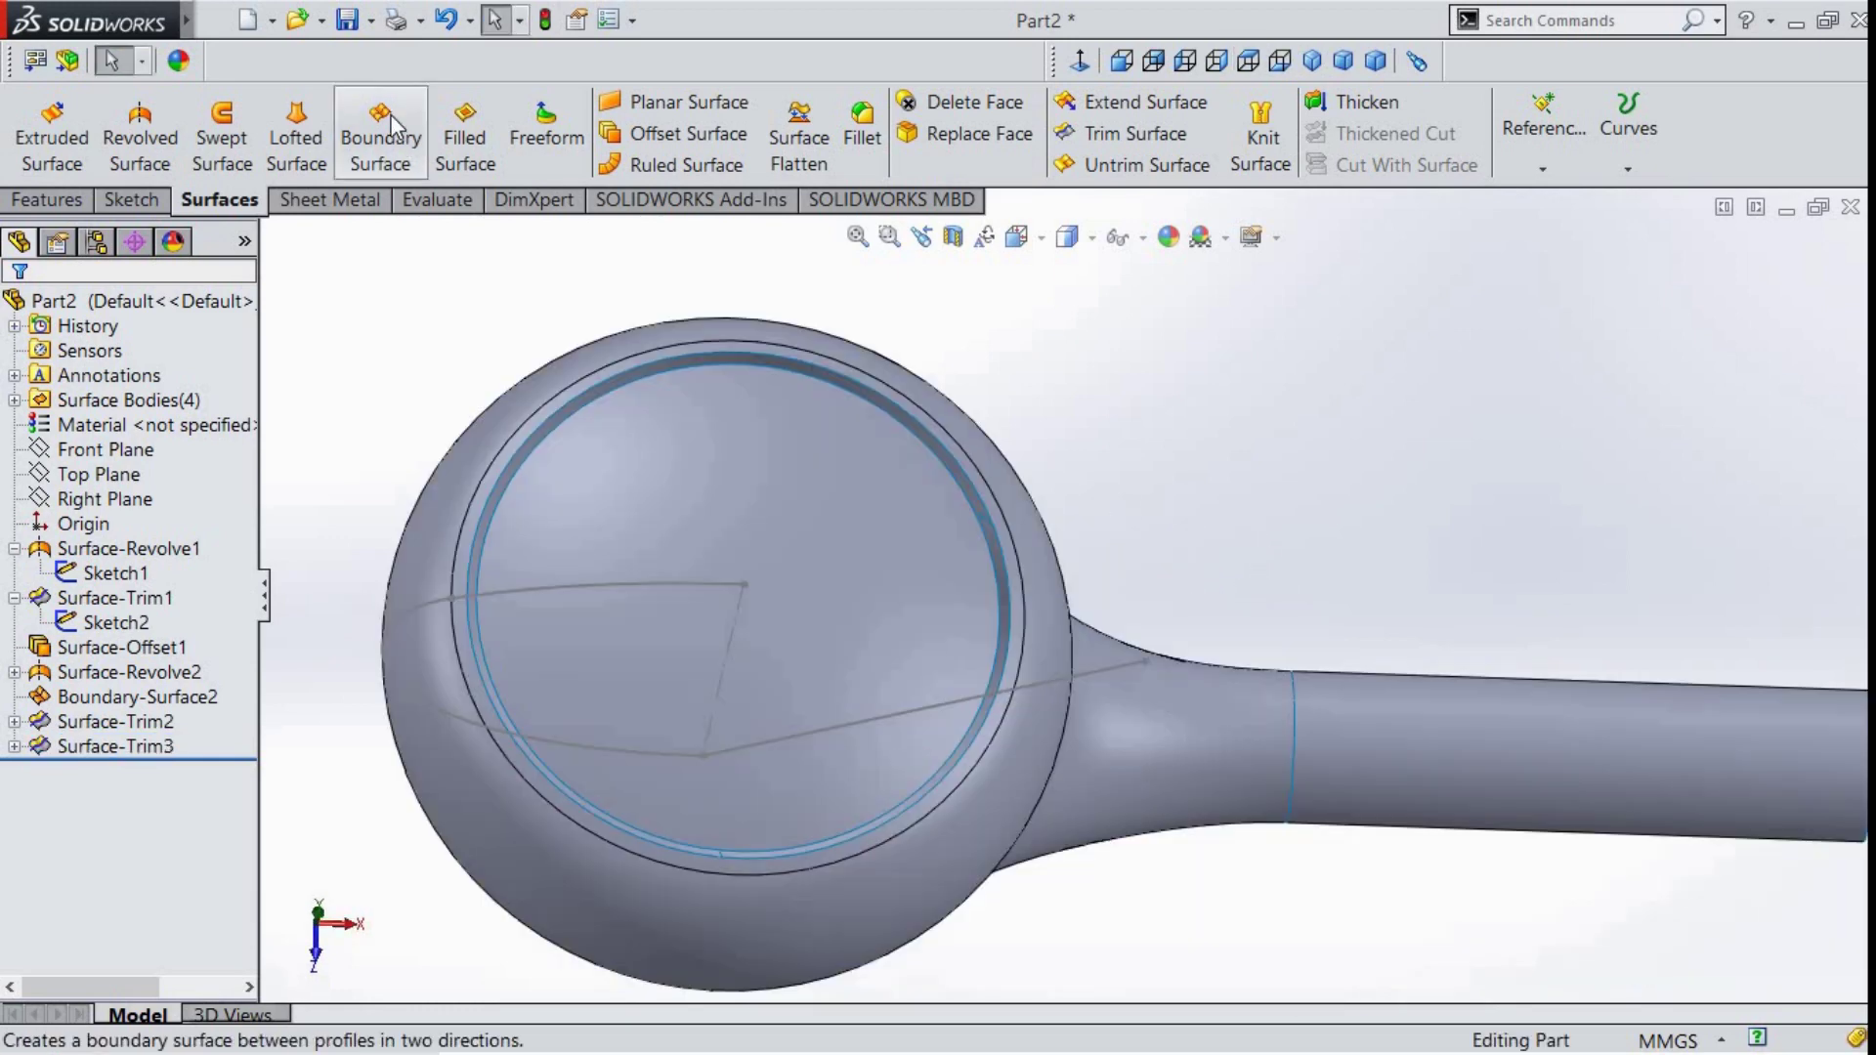
{"action": "left_click", "coordinate": [380, 137]}
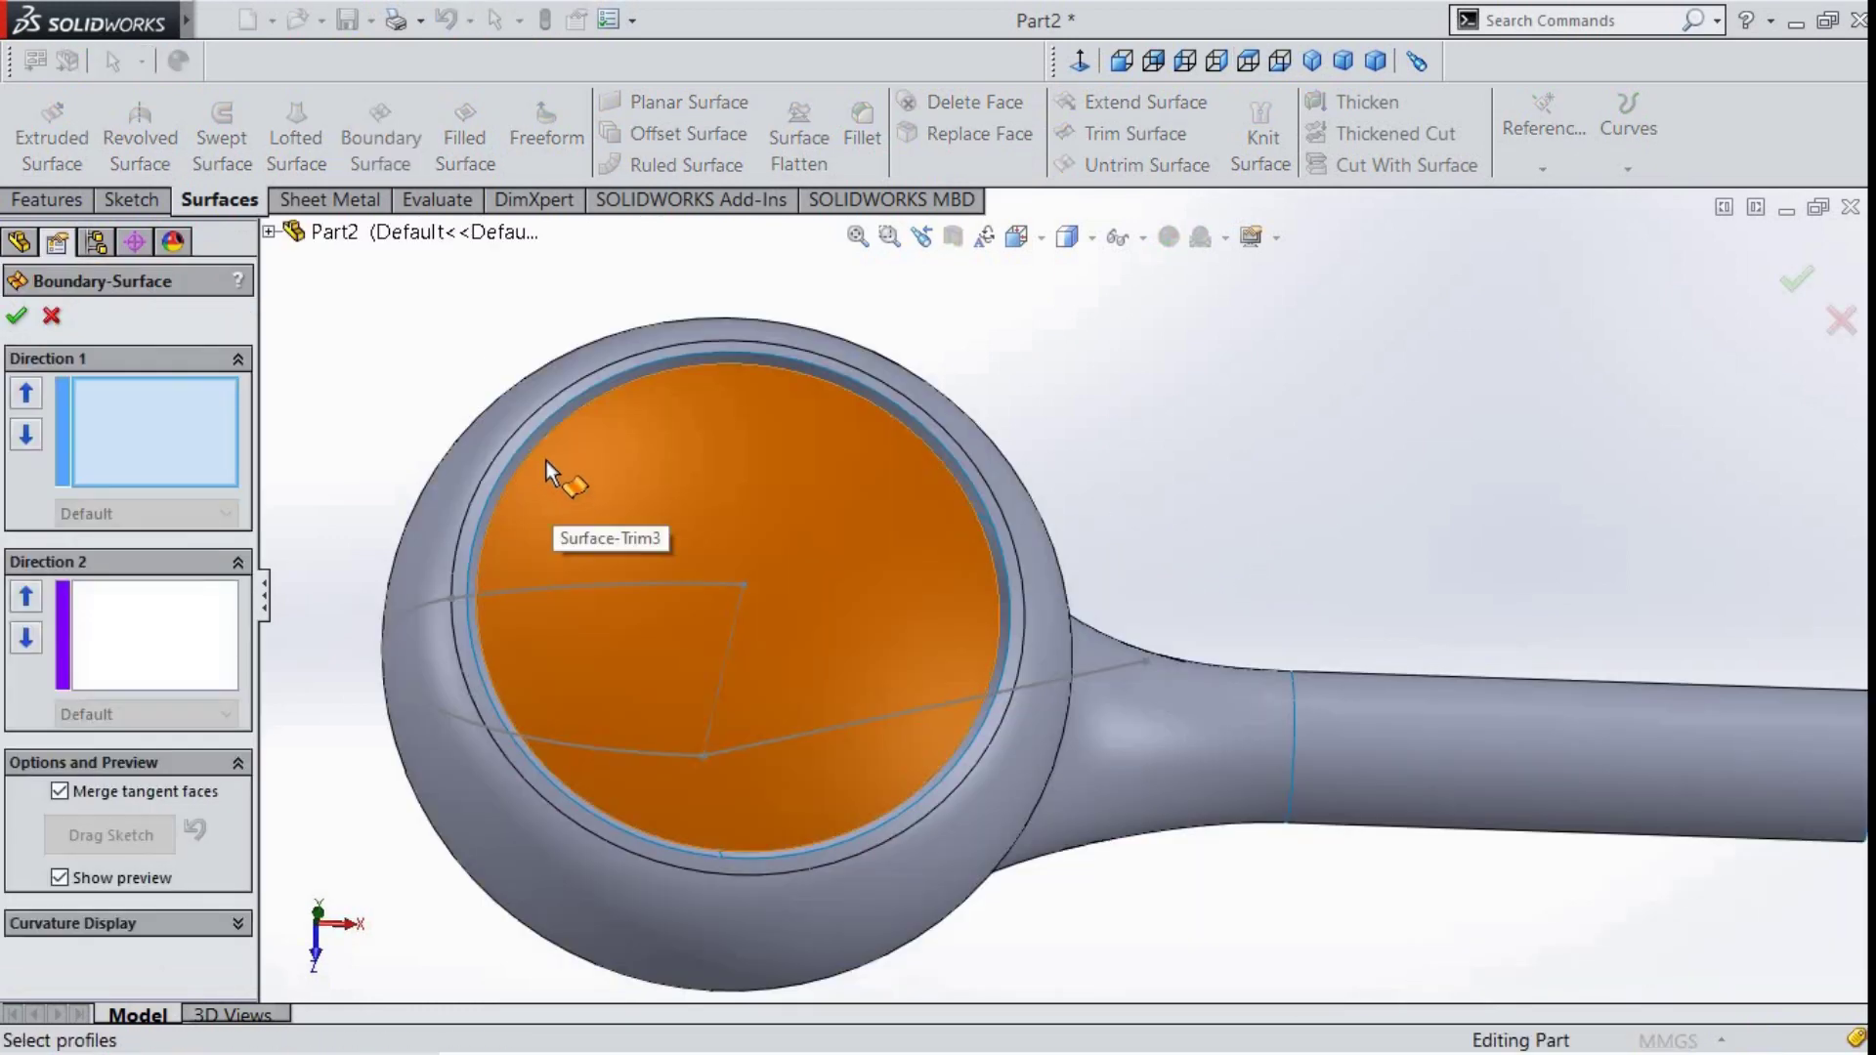
{"action": "scroll", "coordinate": [547, 460], "scroll_direction": "down", "scroll_amount": 5}
{"action": "left_click", "coordinate": [612, 501]}
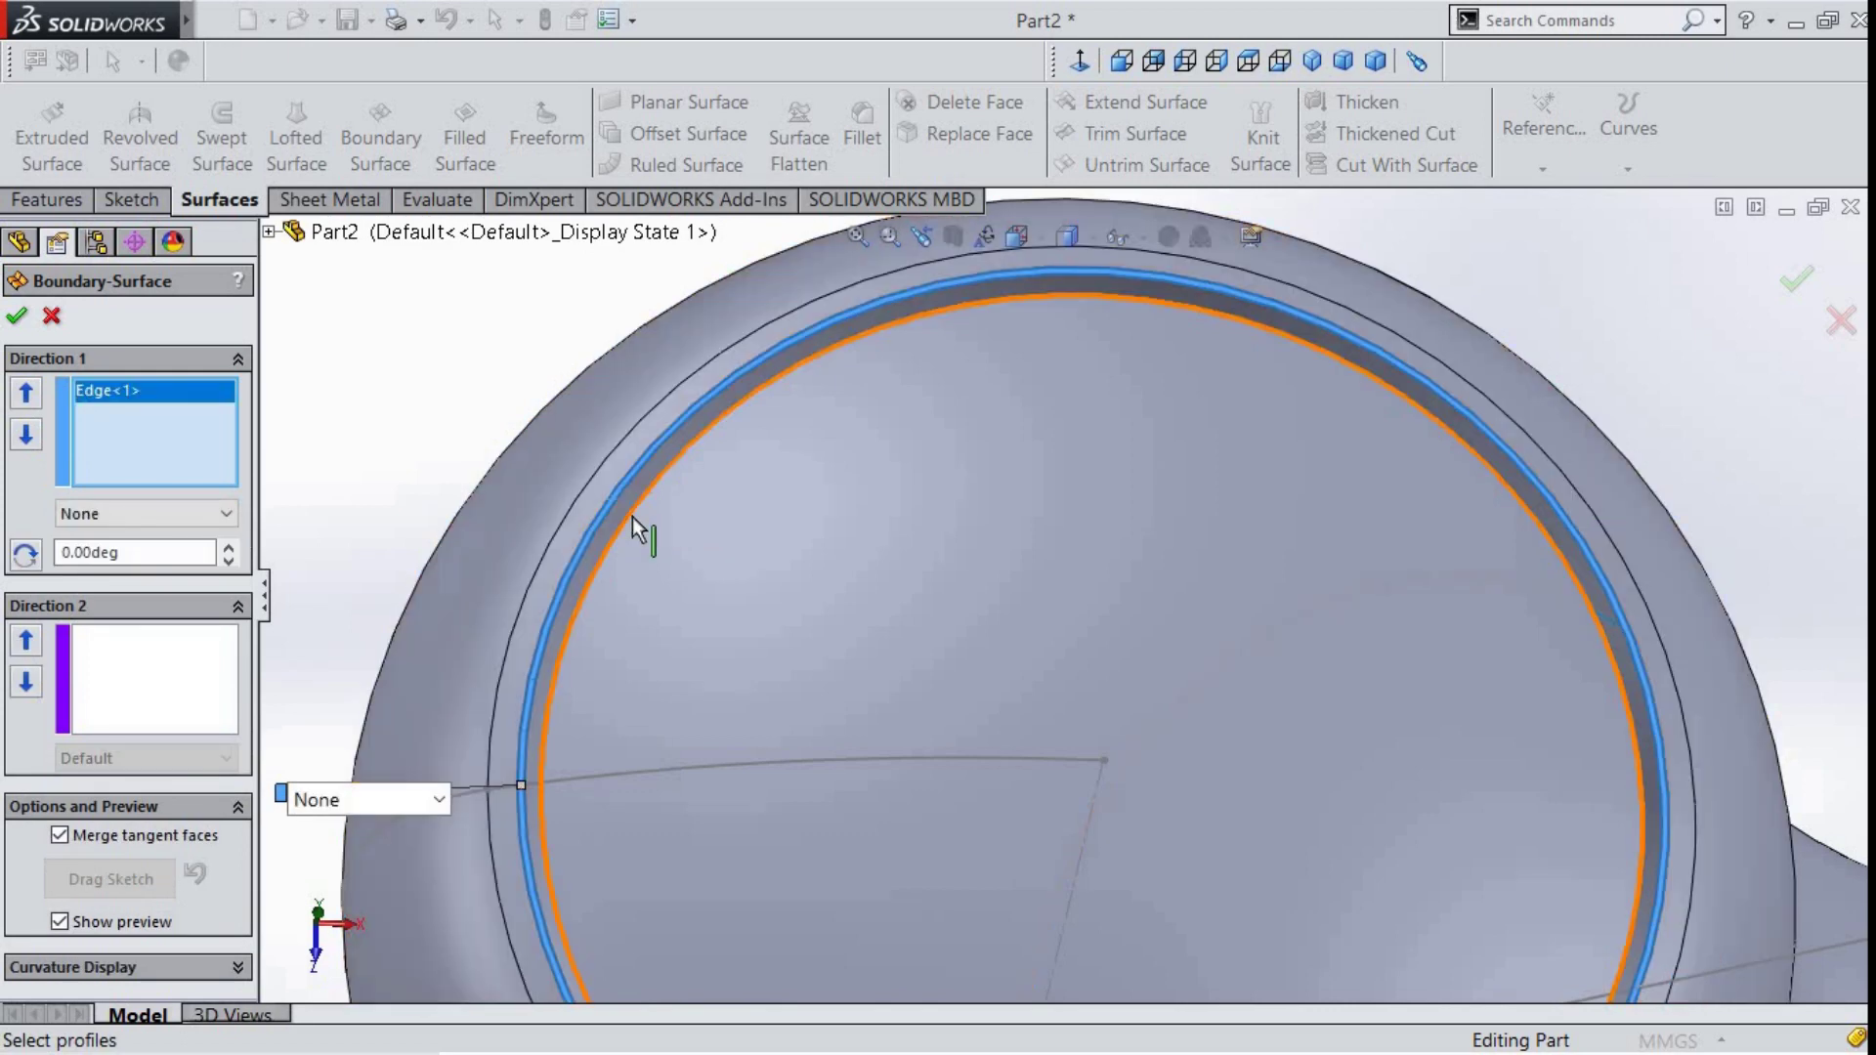
{"action": "left_click", "coordinate": [631, 518]}
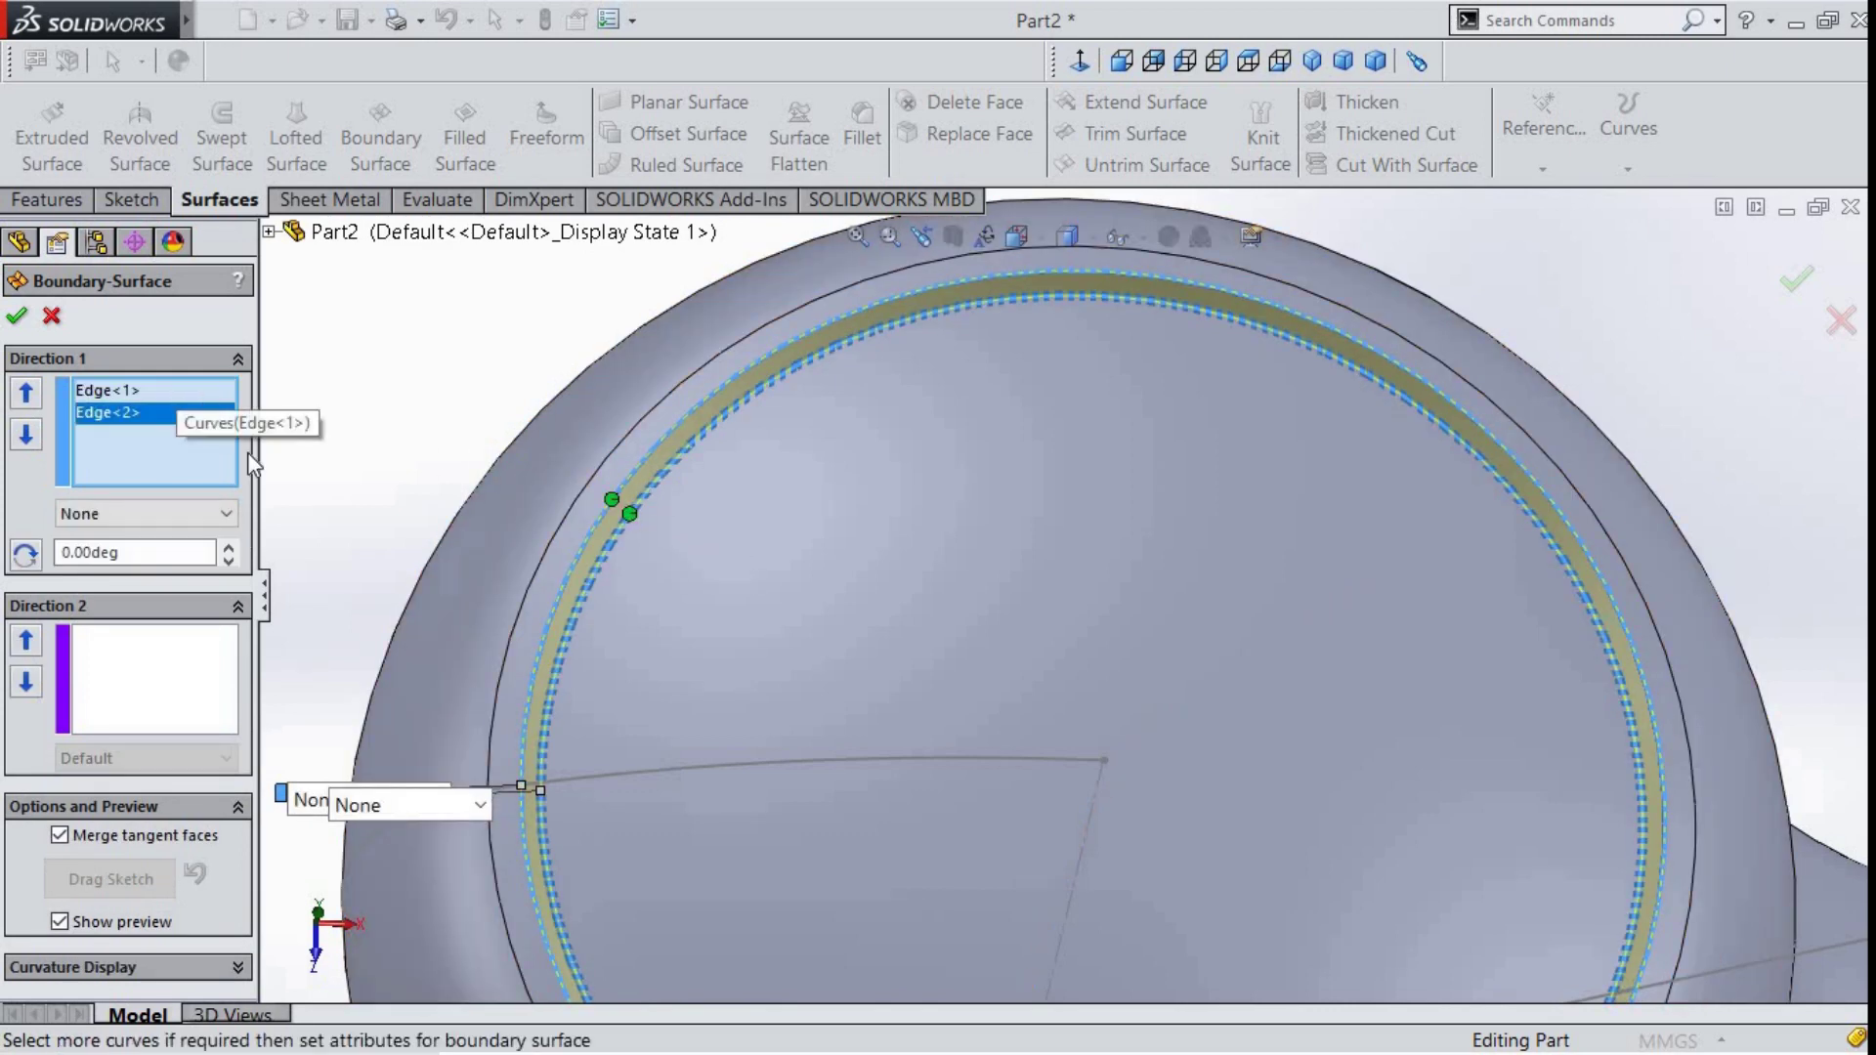
- Set Curvature To Face and Tangency To Face end conditions on the edges, then accept
{"action": "left_click", "coordinate": [146, 513]}
{"action": "left_click", "coordinate": [117, 622]}
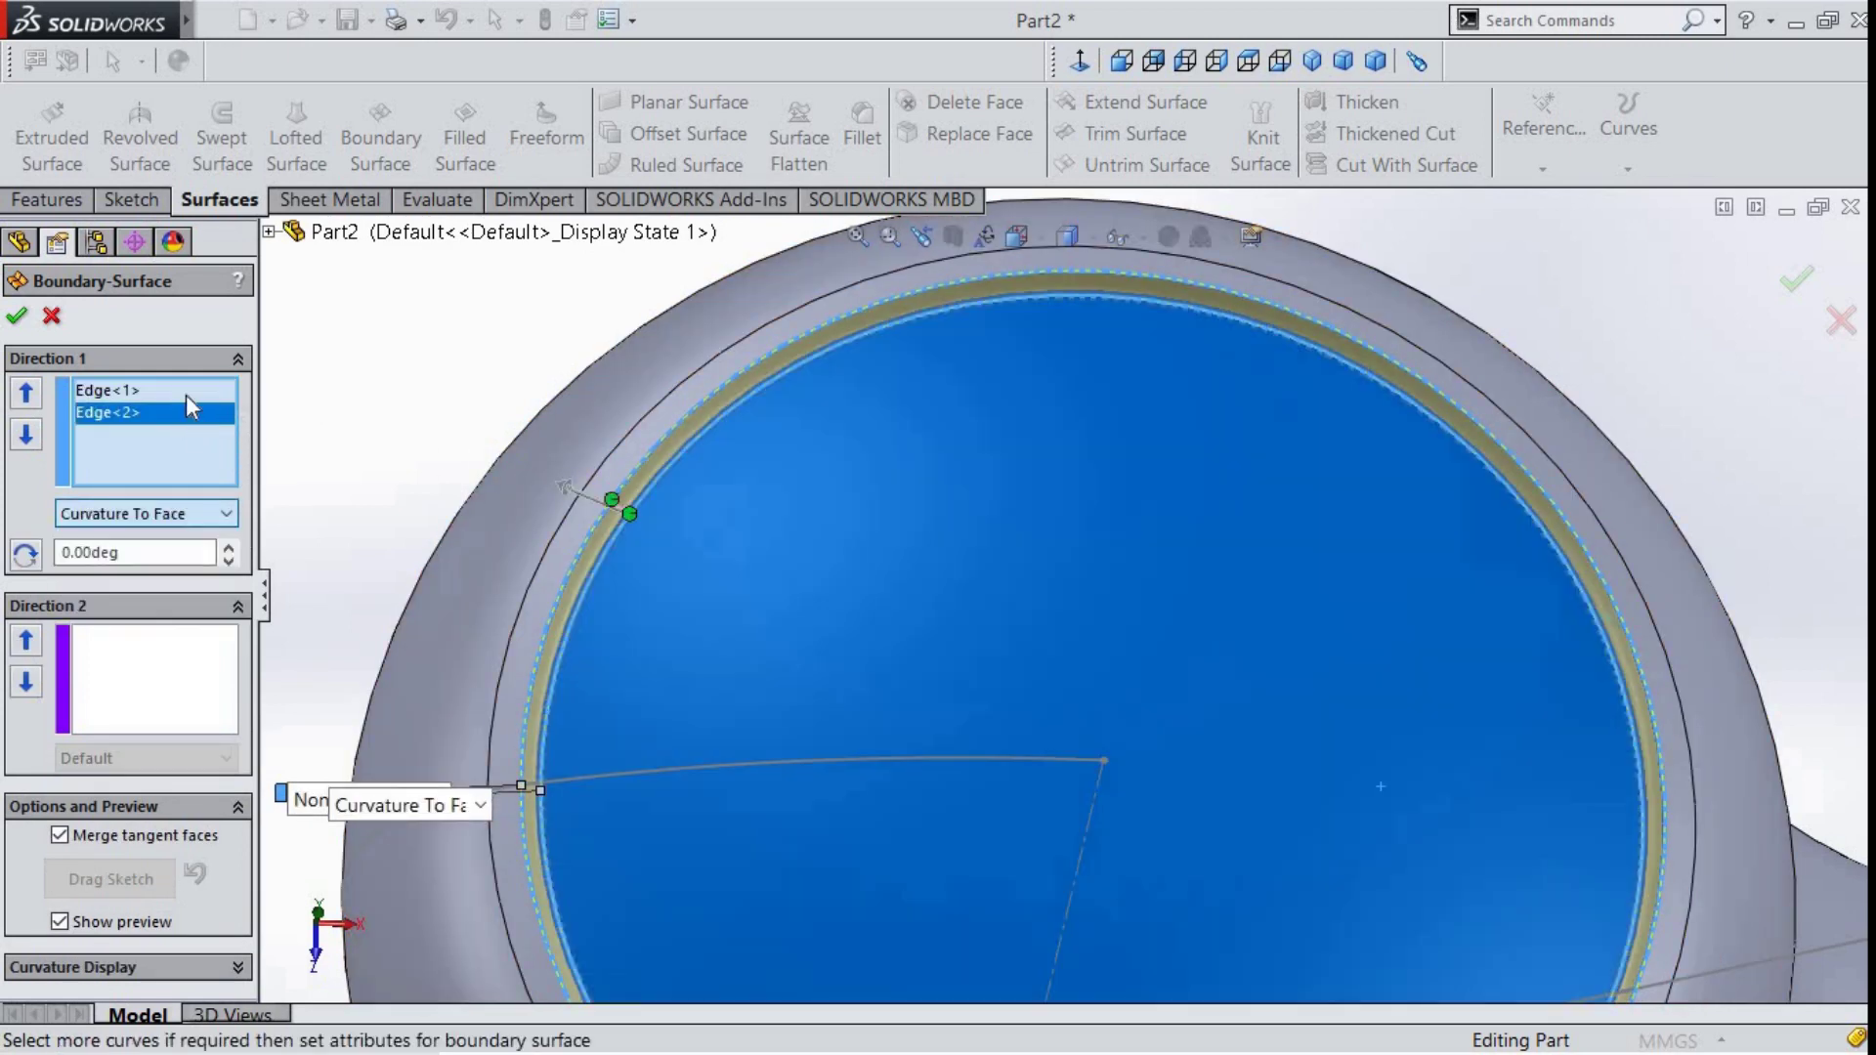
{"action": "left_click", "coordinate": [200, 528]}
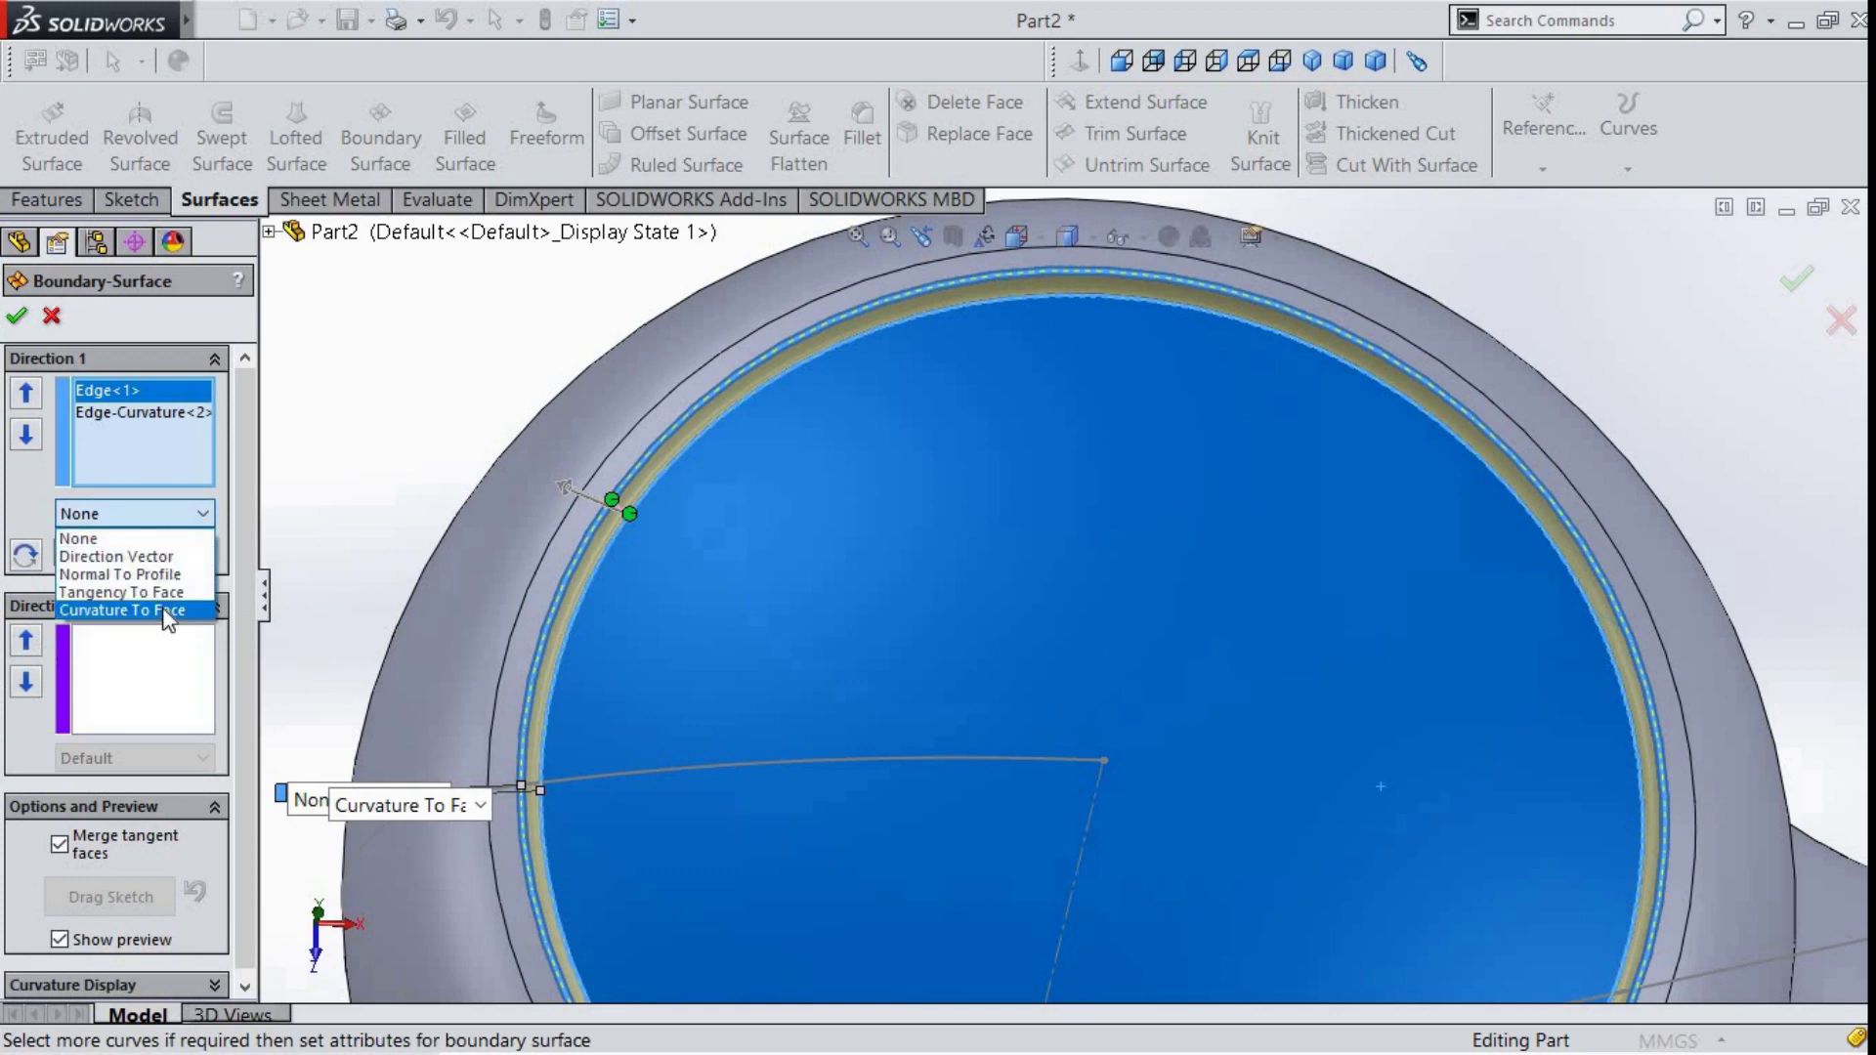
{"action": "left_click", "coordinate": [118, 606]}
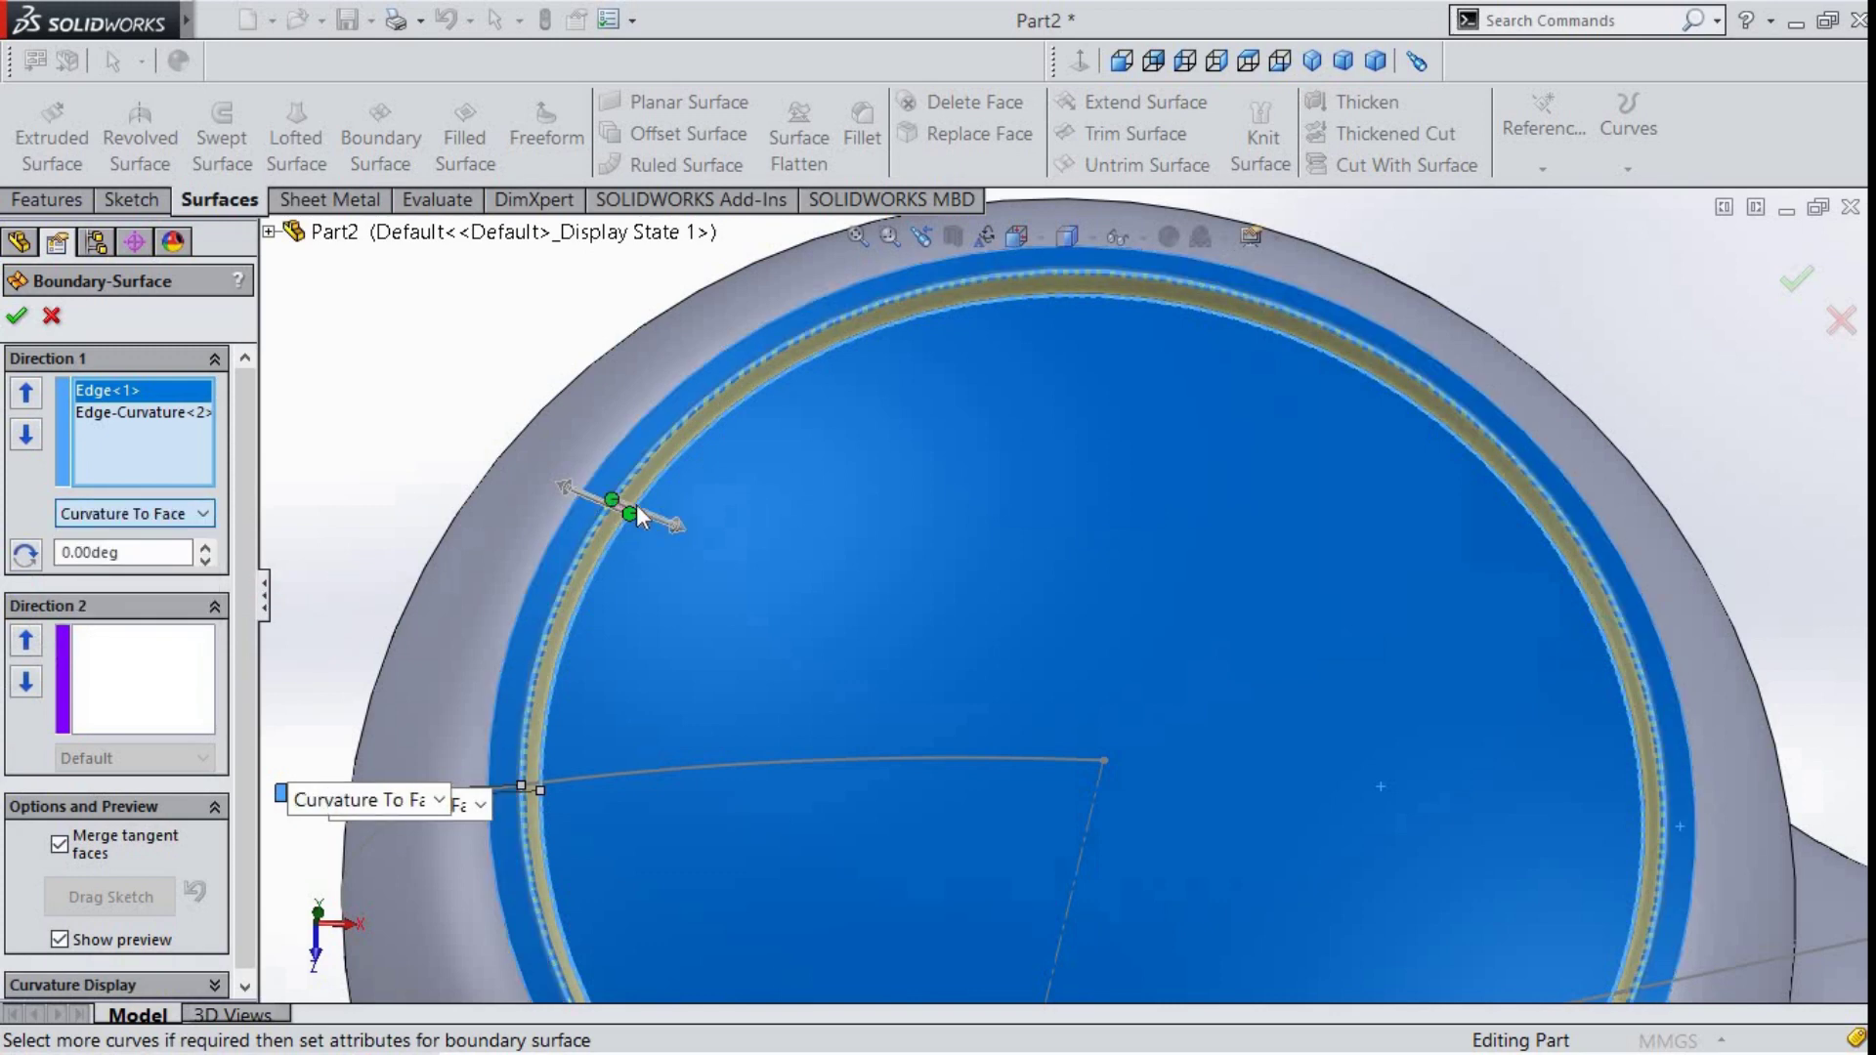
{"action": "left_click", "coordinate": [1248, 60]}
{"action": "scroll", "coordinate": [735, 538], "scroll_direction": "down", "scroll_amount": 2}
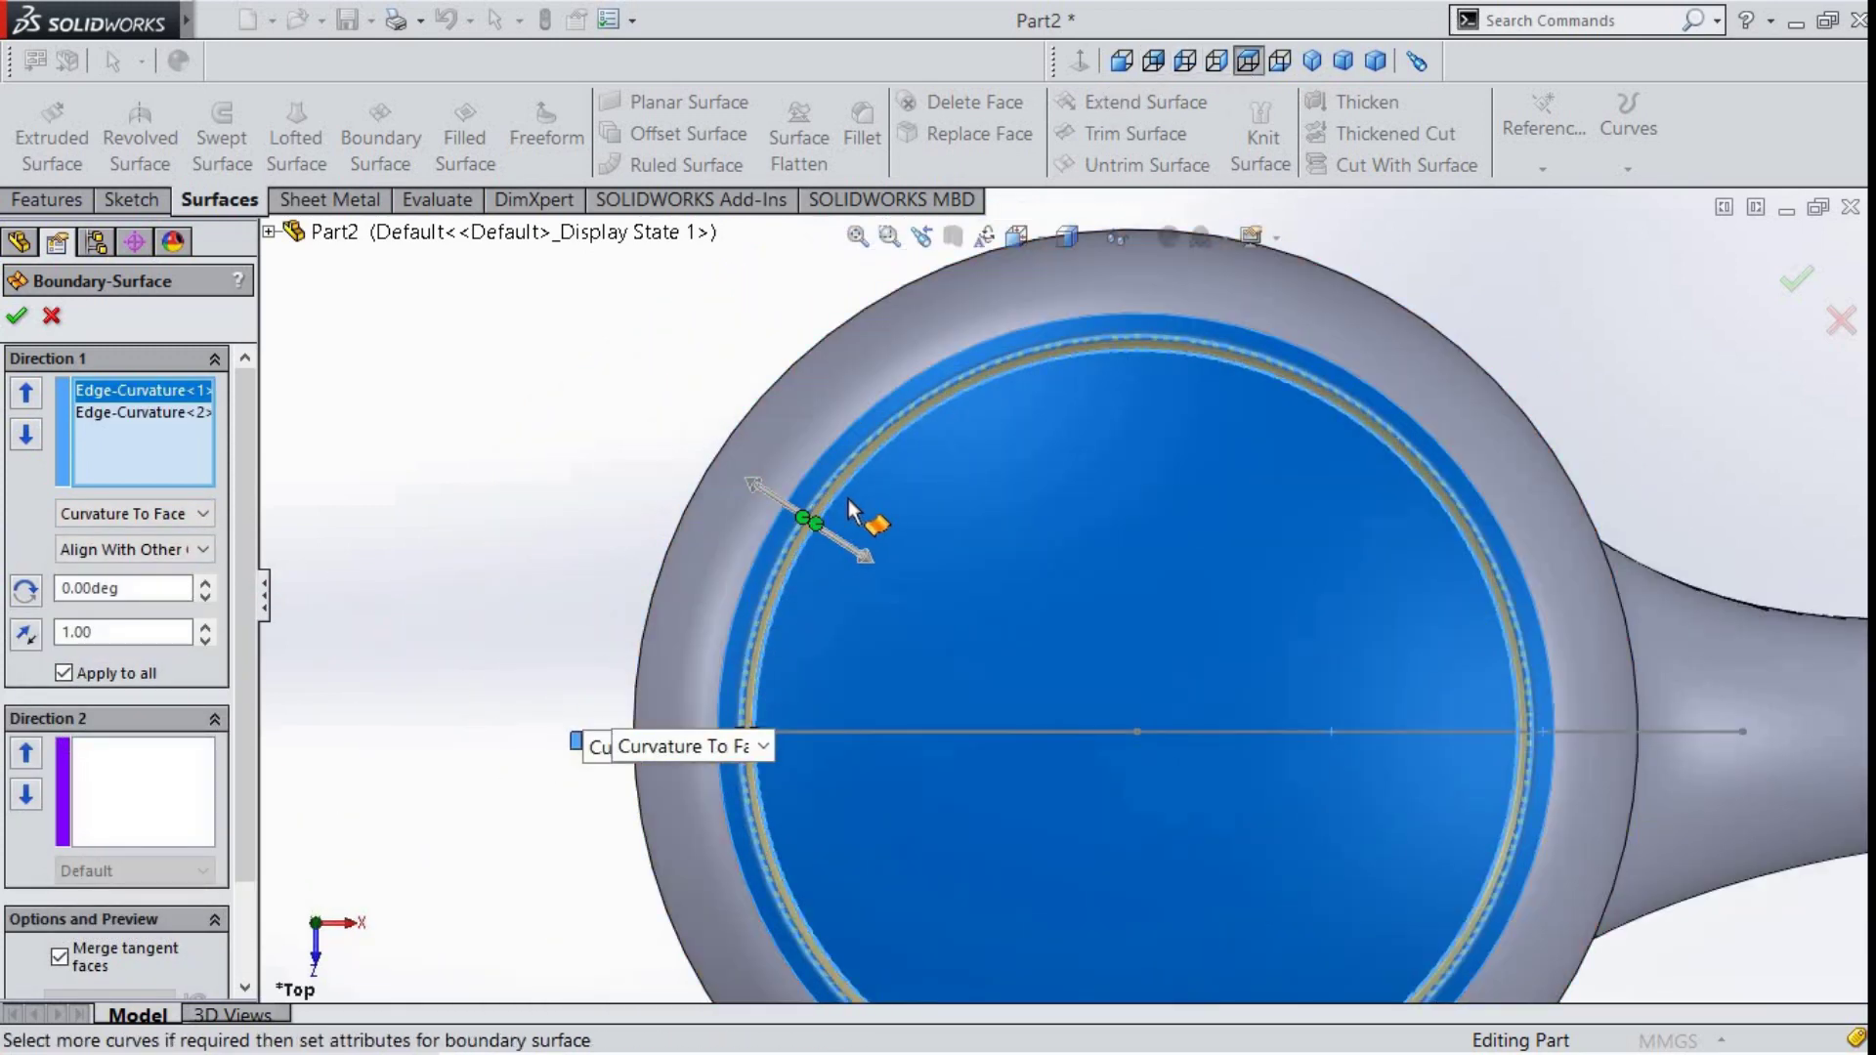
{"action": "scroll", "coordinate": [809, 557], "scroll_direction": "down", "scroll_amount": 2}
{"action": "scroll", "coordinate": [754, 710], "scroll_direction": "down", "scroll_amount": 2}
{"action": "scroll", "coordinate": [851, 718], "scroll_direction": "down", "scroll_amount": 1}
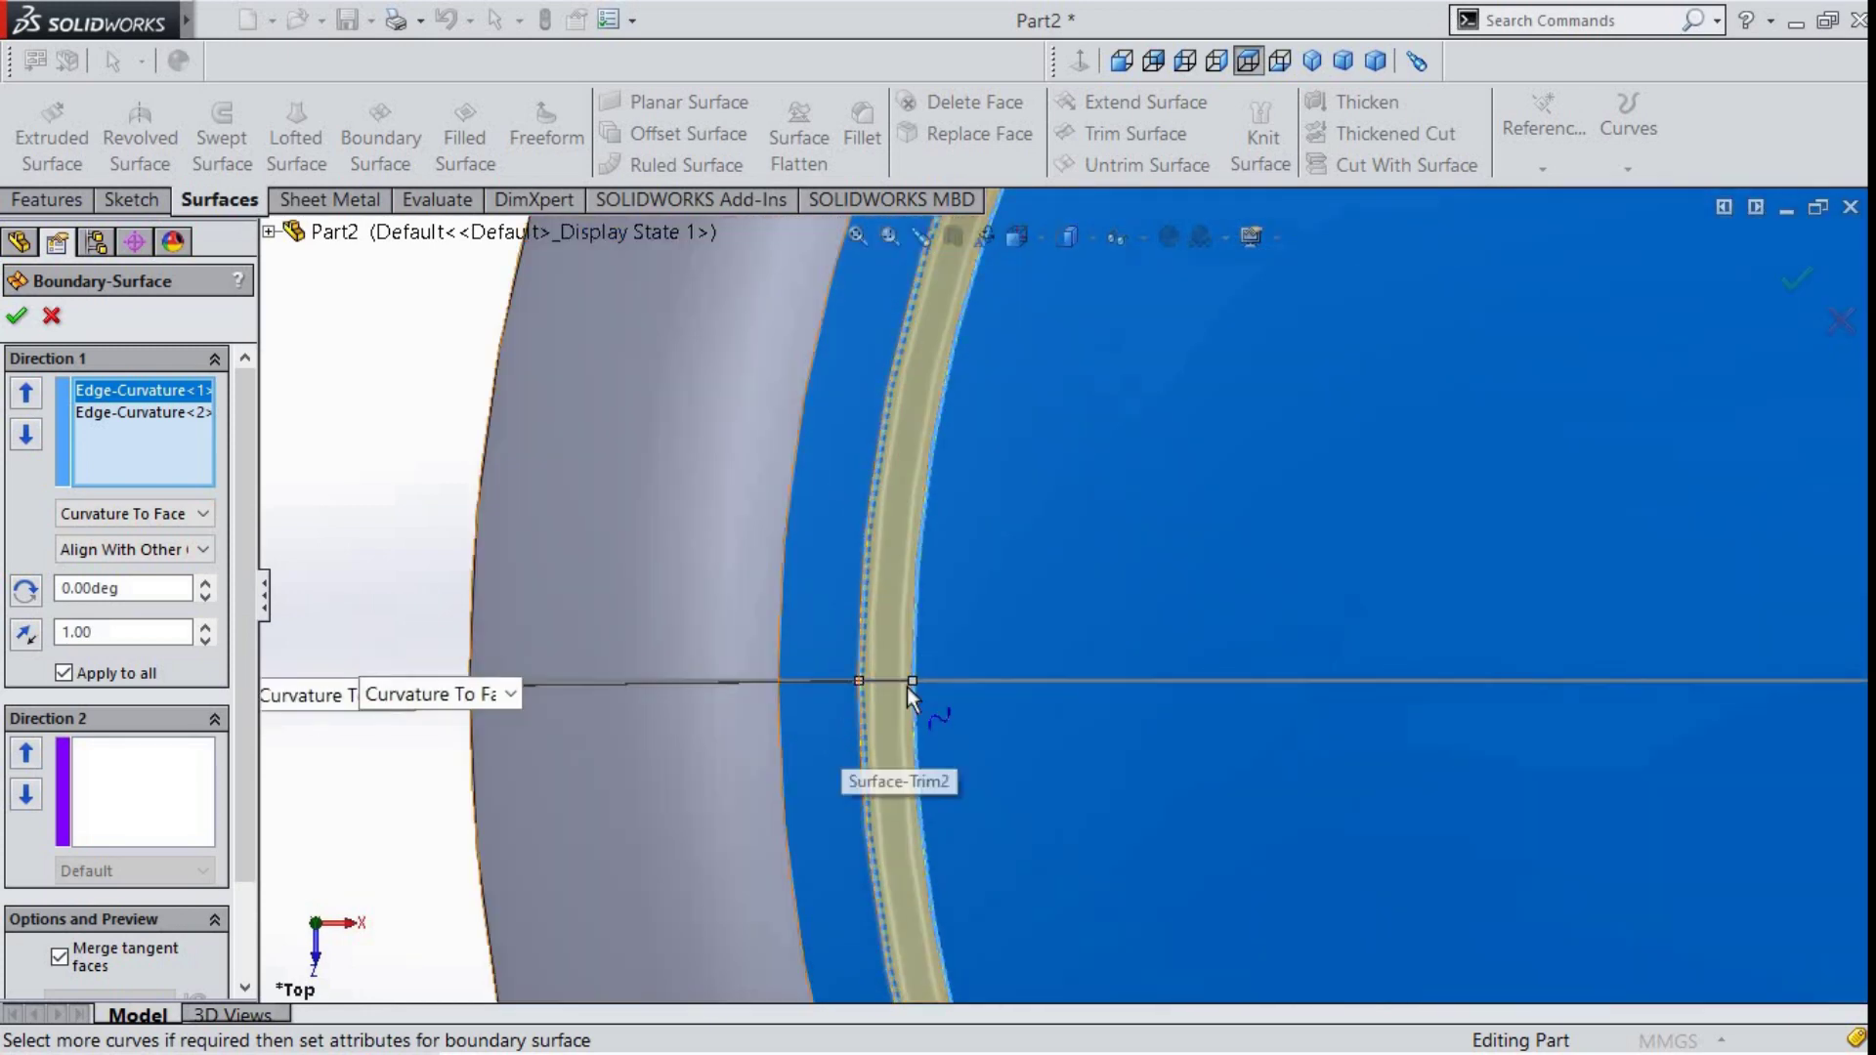
{"action": "scroll", "coordinate": [909, 640], "scroll_direction": "down", "scroll_amount": 2}
{"action": "scroll", "coordinate": [934, 647], "scroll_direction": "down", "scroll_amount": 1}
{"action": "scroll", "coordinate": [938, 660], "scroll_direction": "up", "scroll_amount": 2}
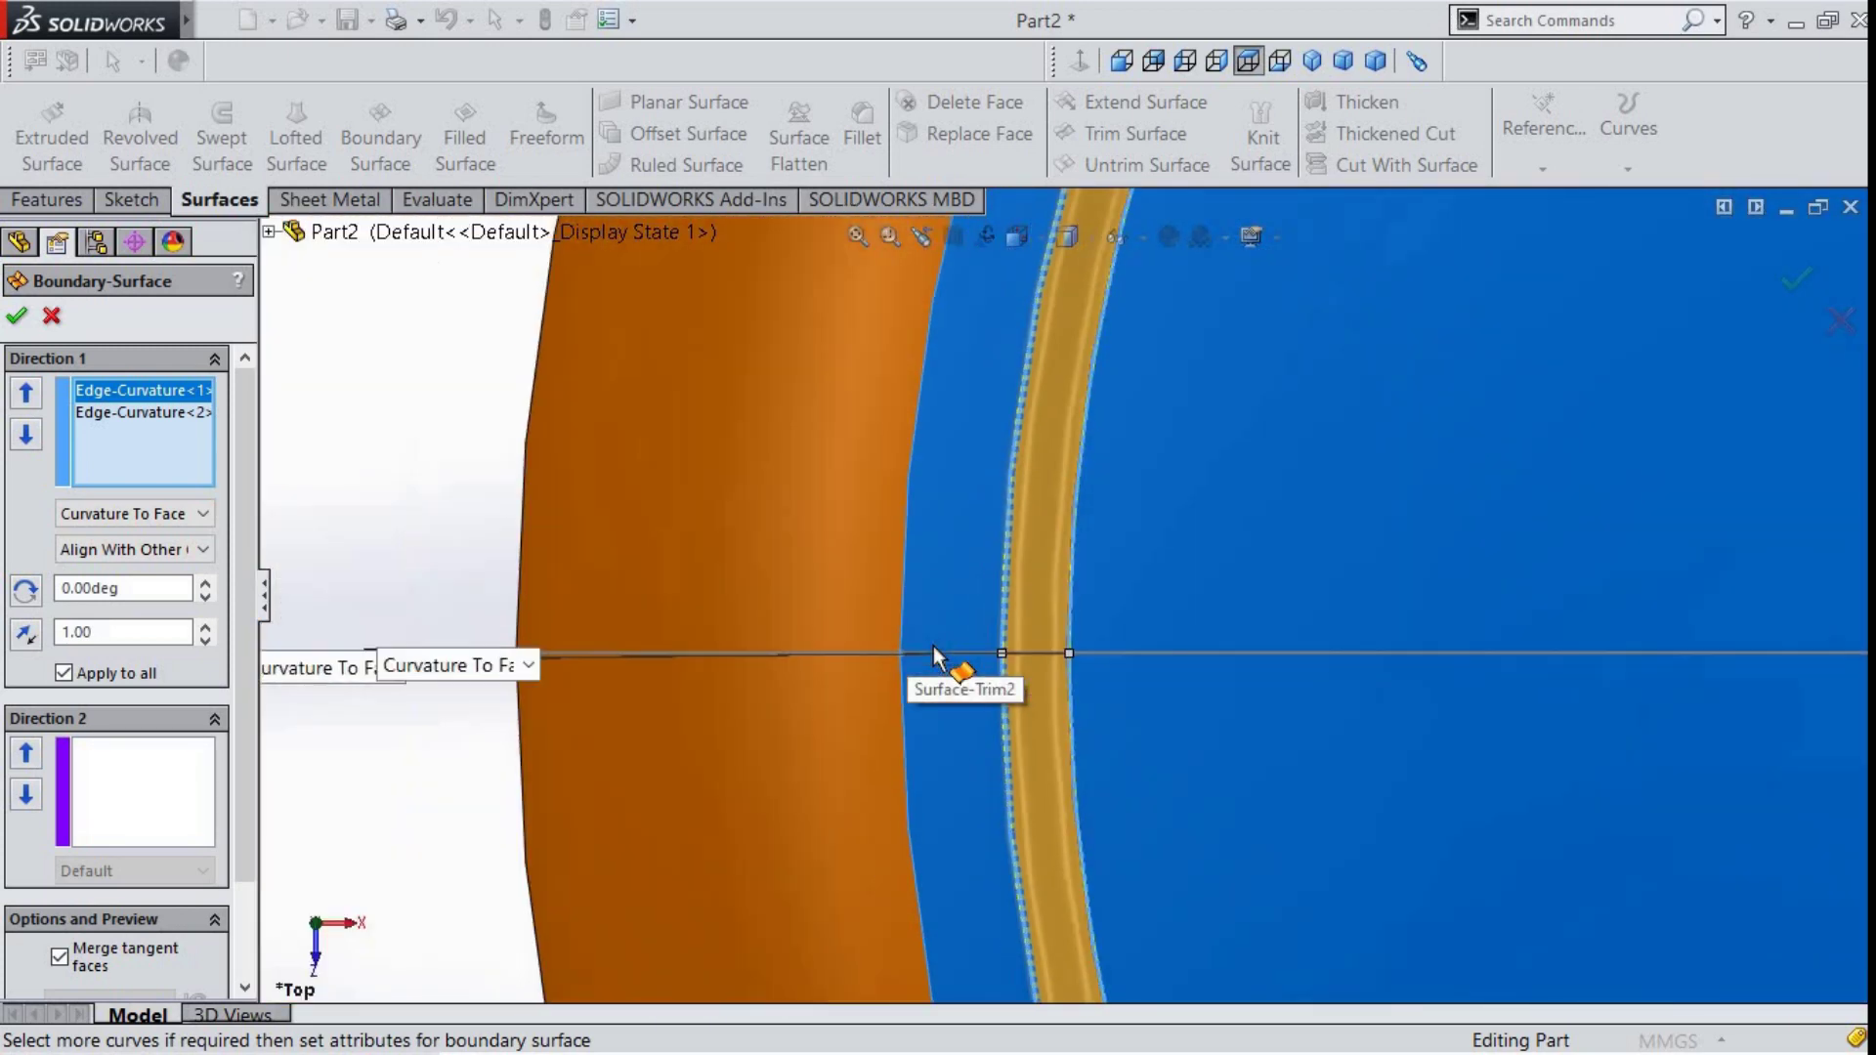
{"action": "scroll", "coordinate": [952, 679], "scroll_direction": "up", "scroll_amount": 2}
{"action": "scroll", "coordinate": [1075, 671], "scroll_direction": "up", "scroll_amount": 2}
{"action": "scroll", "coordinate": [1080, 664], "scroll_direction": "up", "scroll_amount": 2}
{"action": "scroll", "coordinate": [1280, 596], "scroll_direction": "up", "scroll_amount": 2}
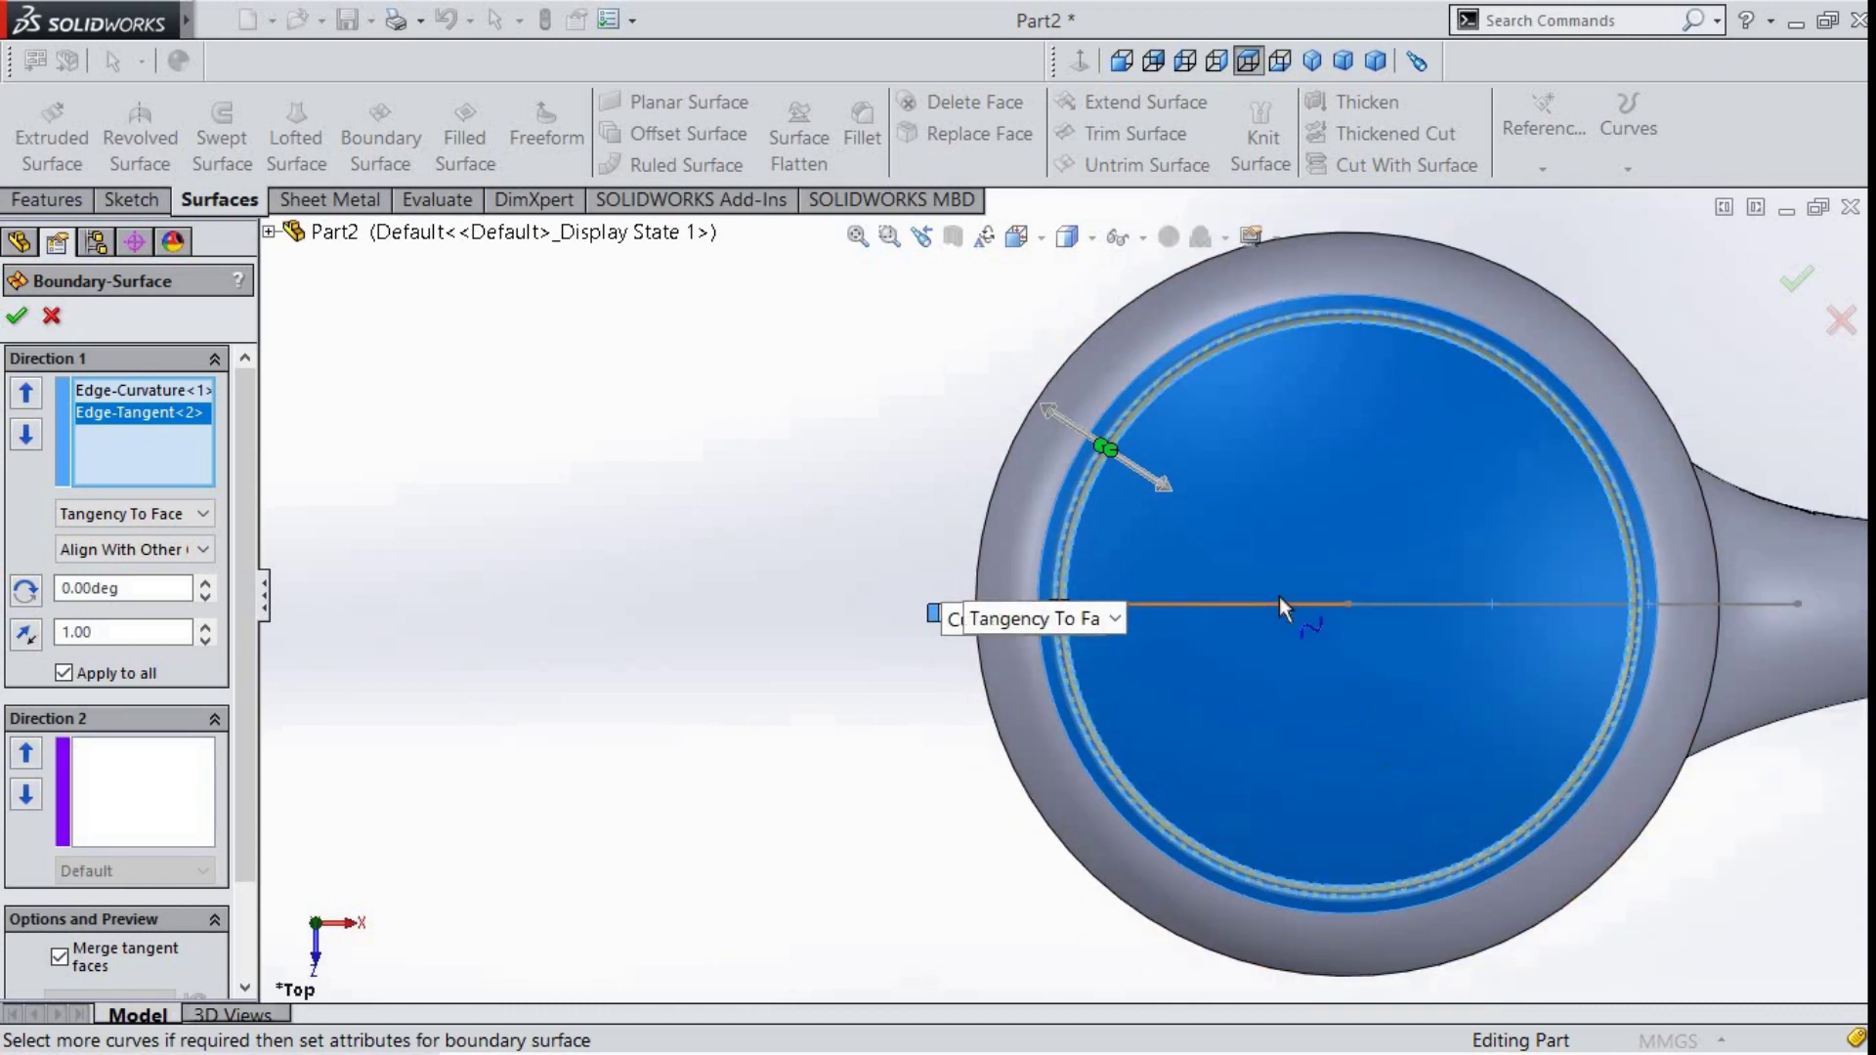
{"action": "scroll", "coordinate": [1258, 596], "scroll_direction": "up", "scroll_amount": 2}
{"action": "scroll", "coordinate": [1258, 596], "scroll_direction": "up", "scroll_amount": 1}
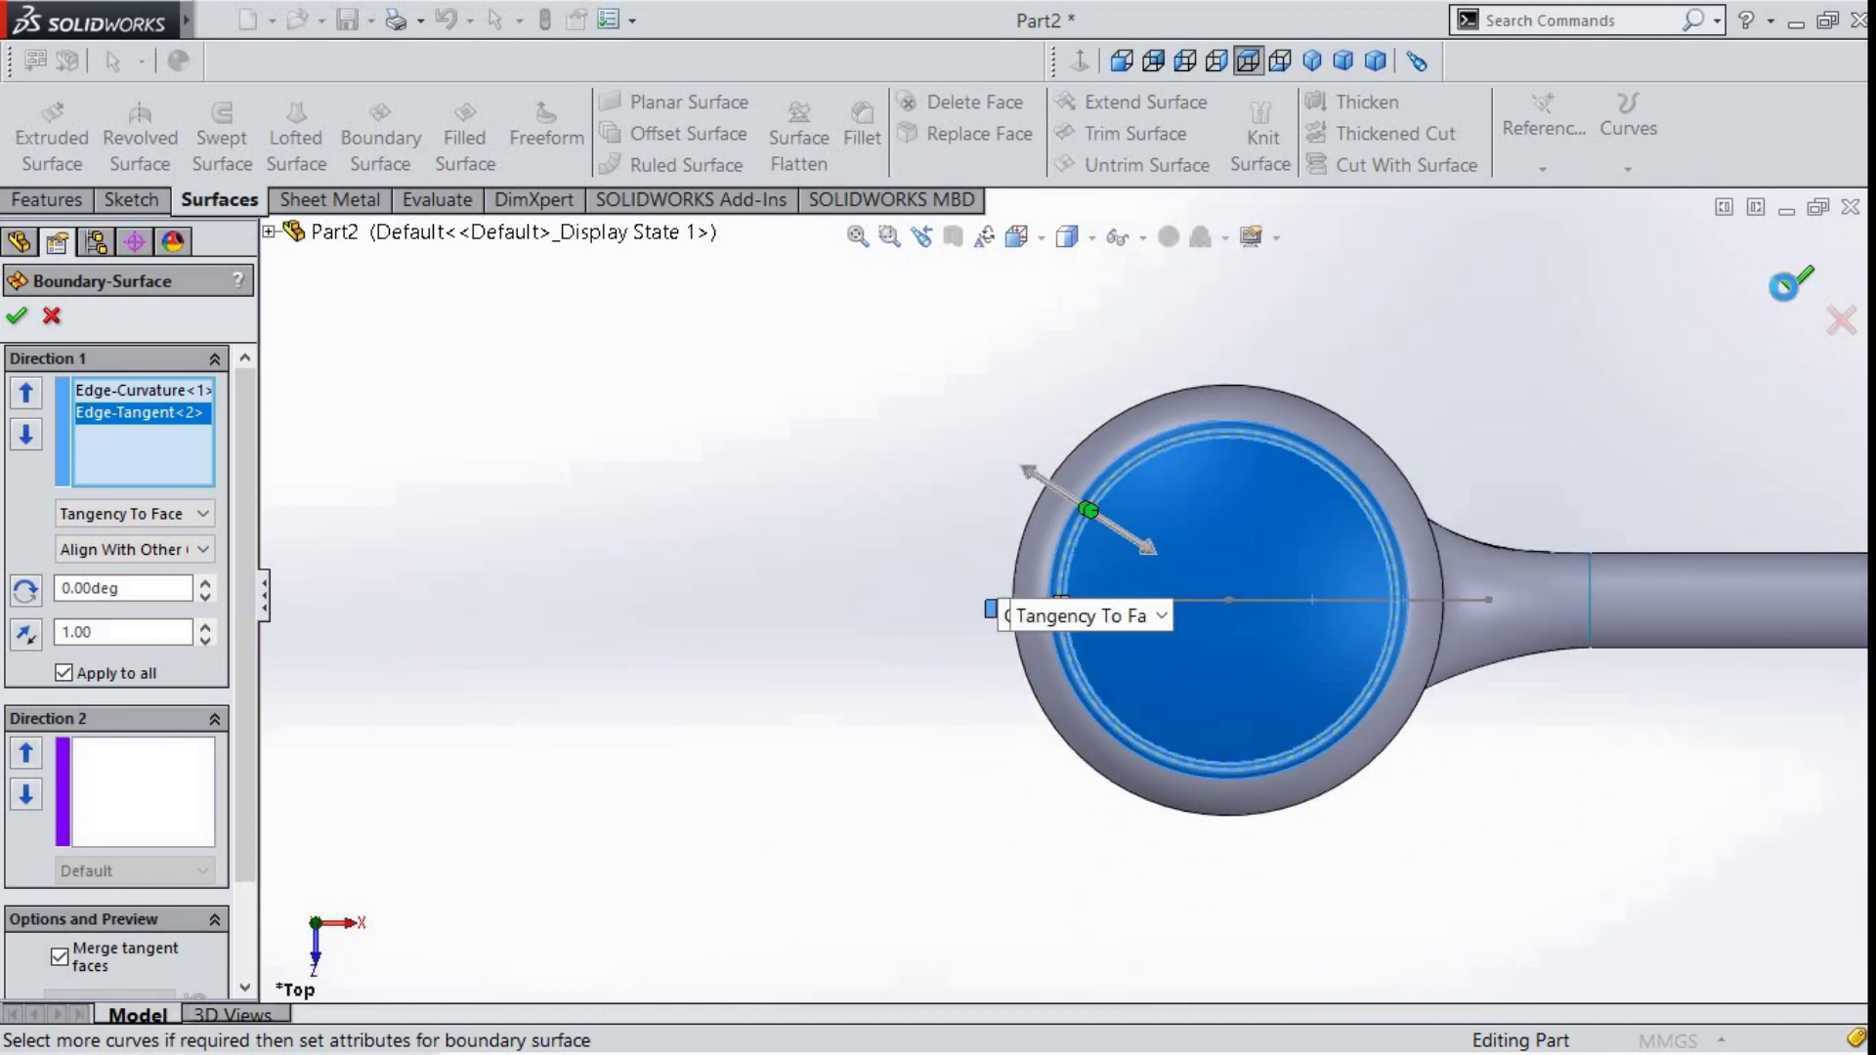
{"action": "key", "text": "Return"}
{"action": "middle_click_drag", "start_coordinate": [1616, 473], "coordinate": [660, 425]}
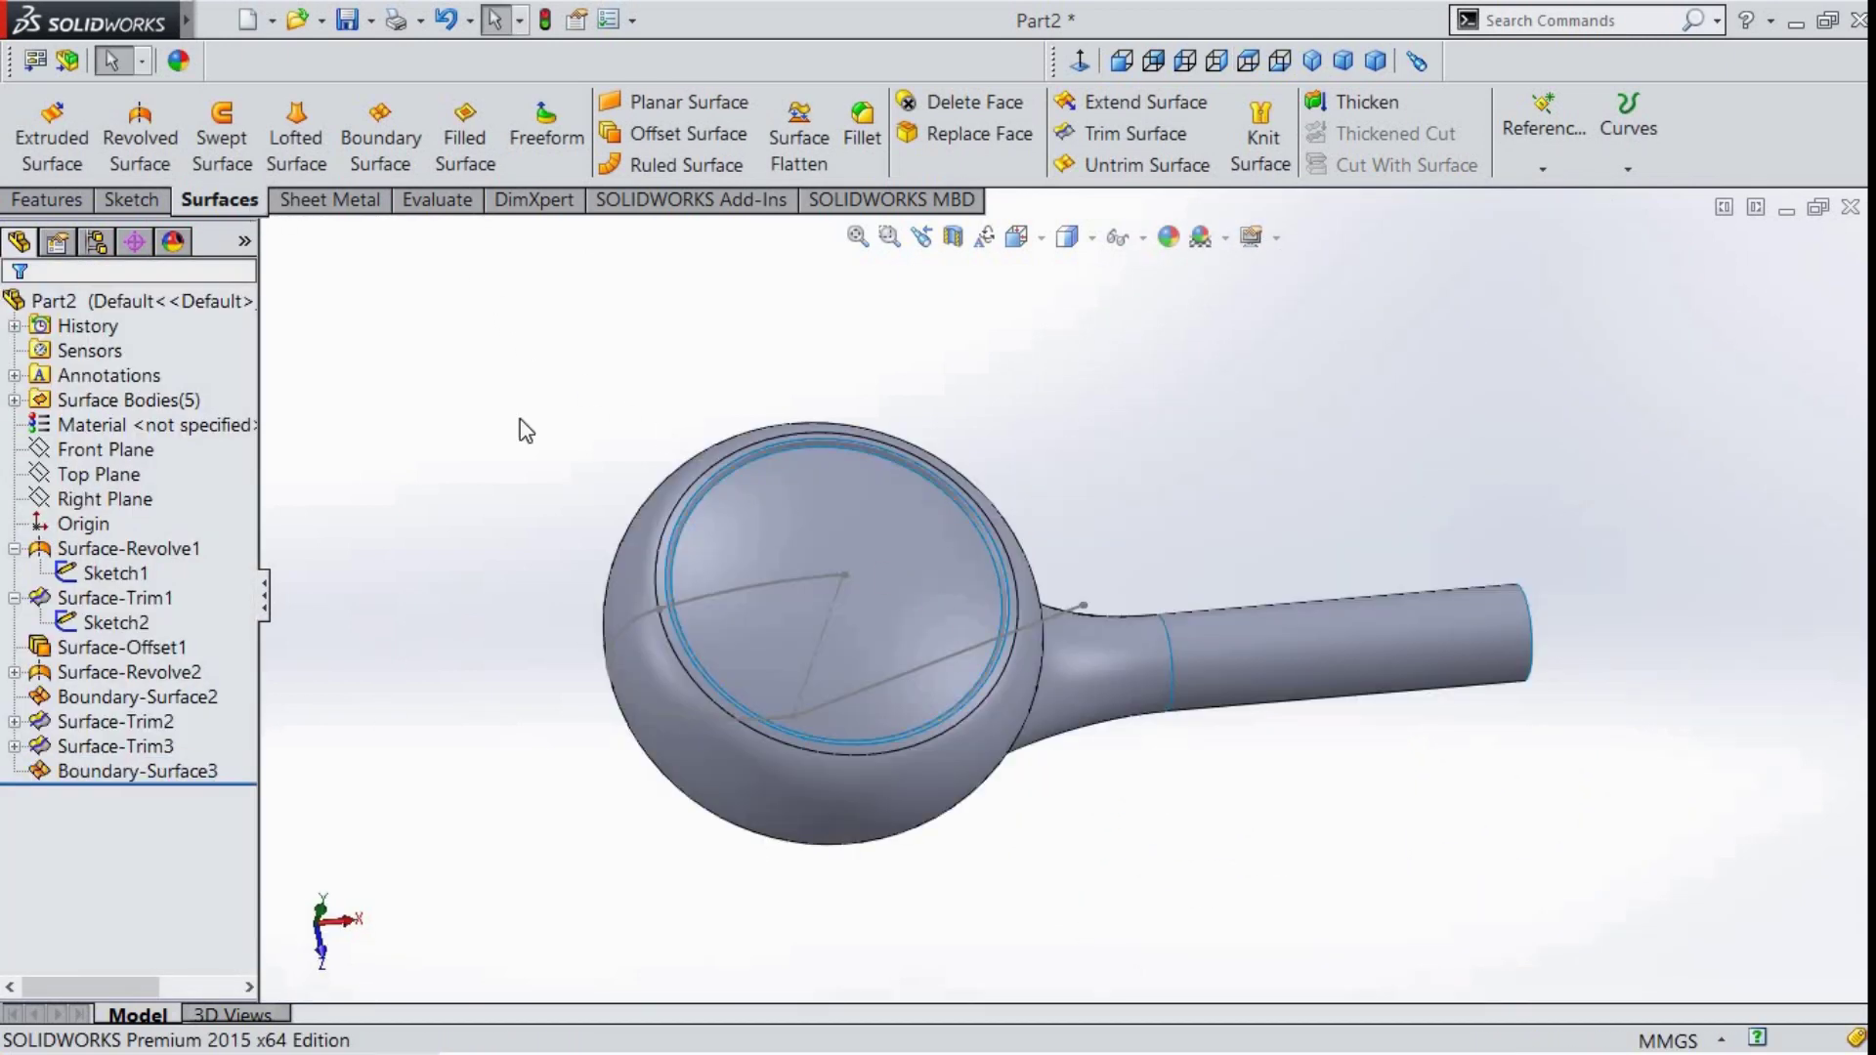
- Sketch on the Top Plane and convert the dome's inner circular edge
{"action": "left_click", "coordinate": [76, 476]}
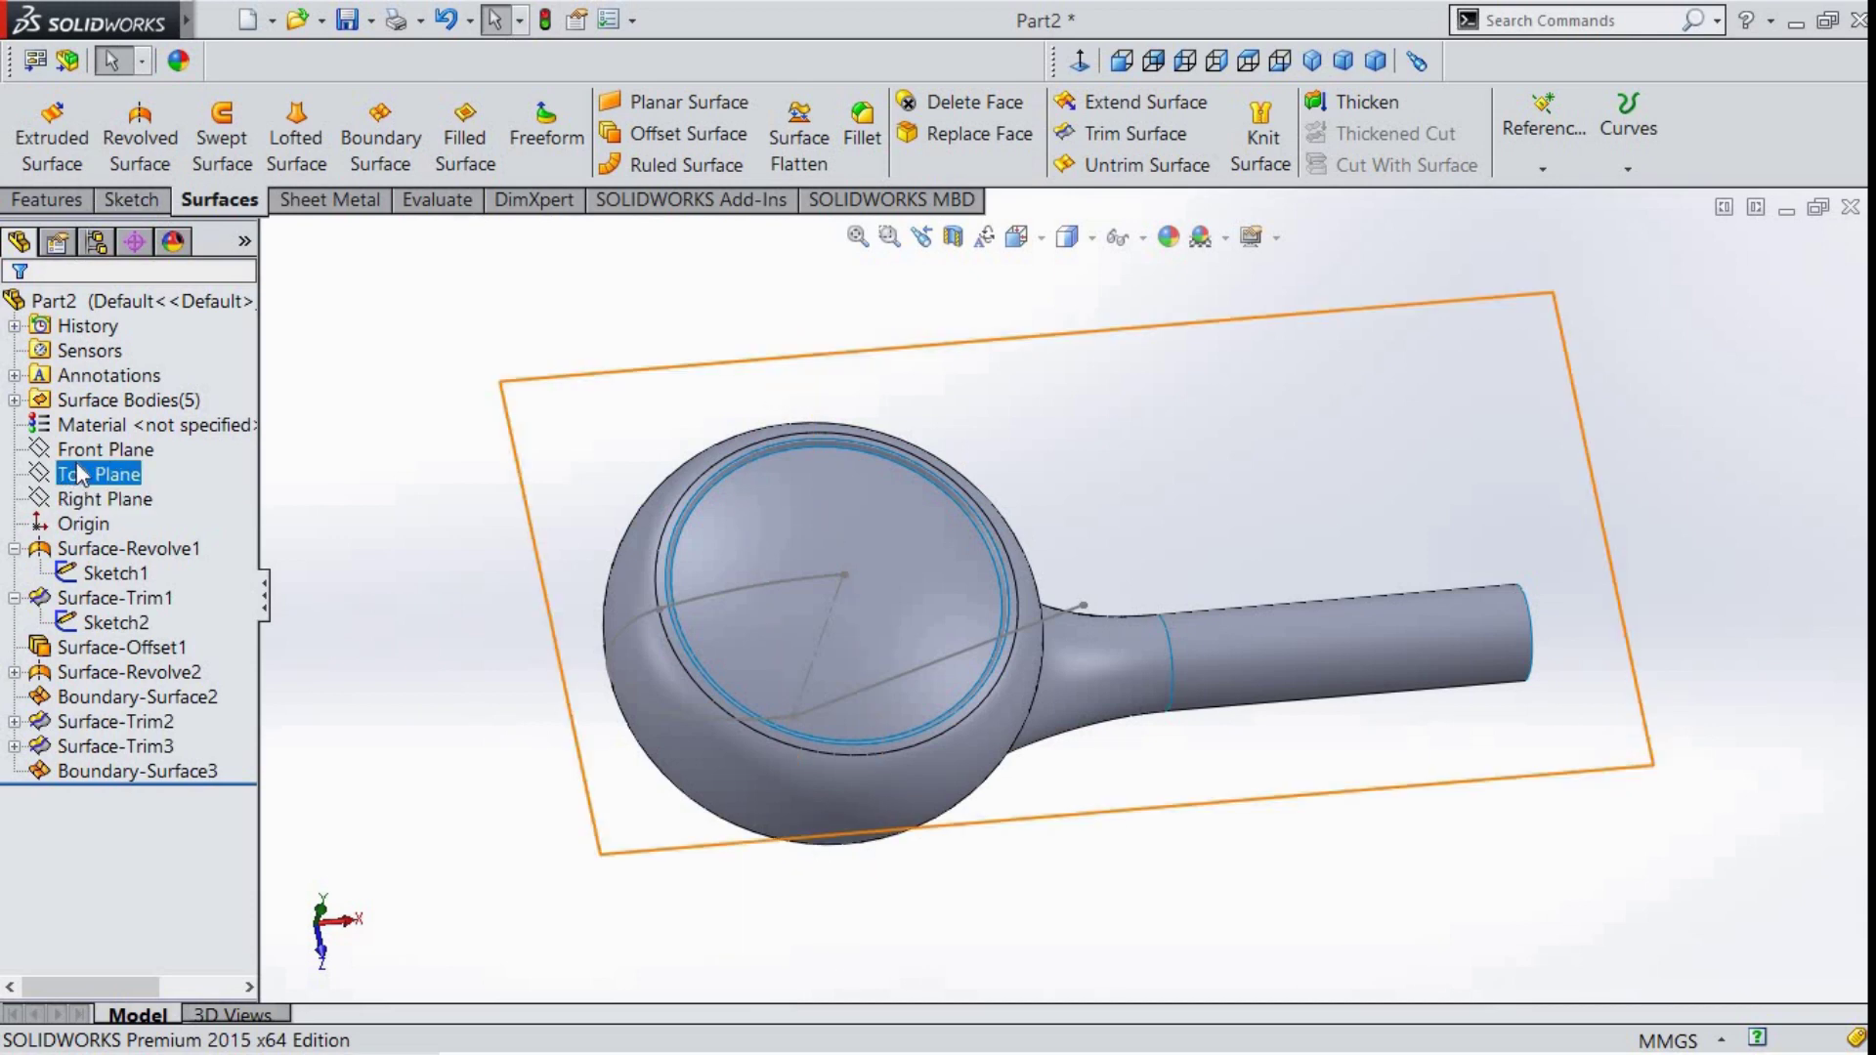
{"action": "right_click", "coordinate": [78, 476]}
{"action": "left_click", "coordinate": [93, 419]}
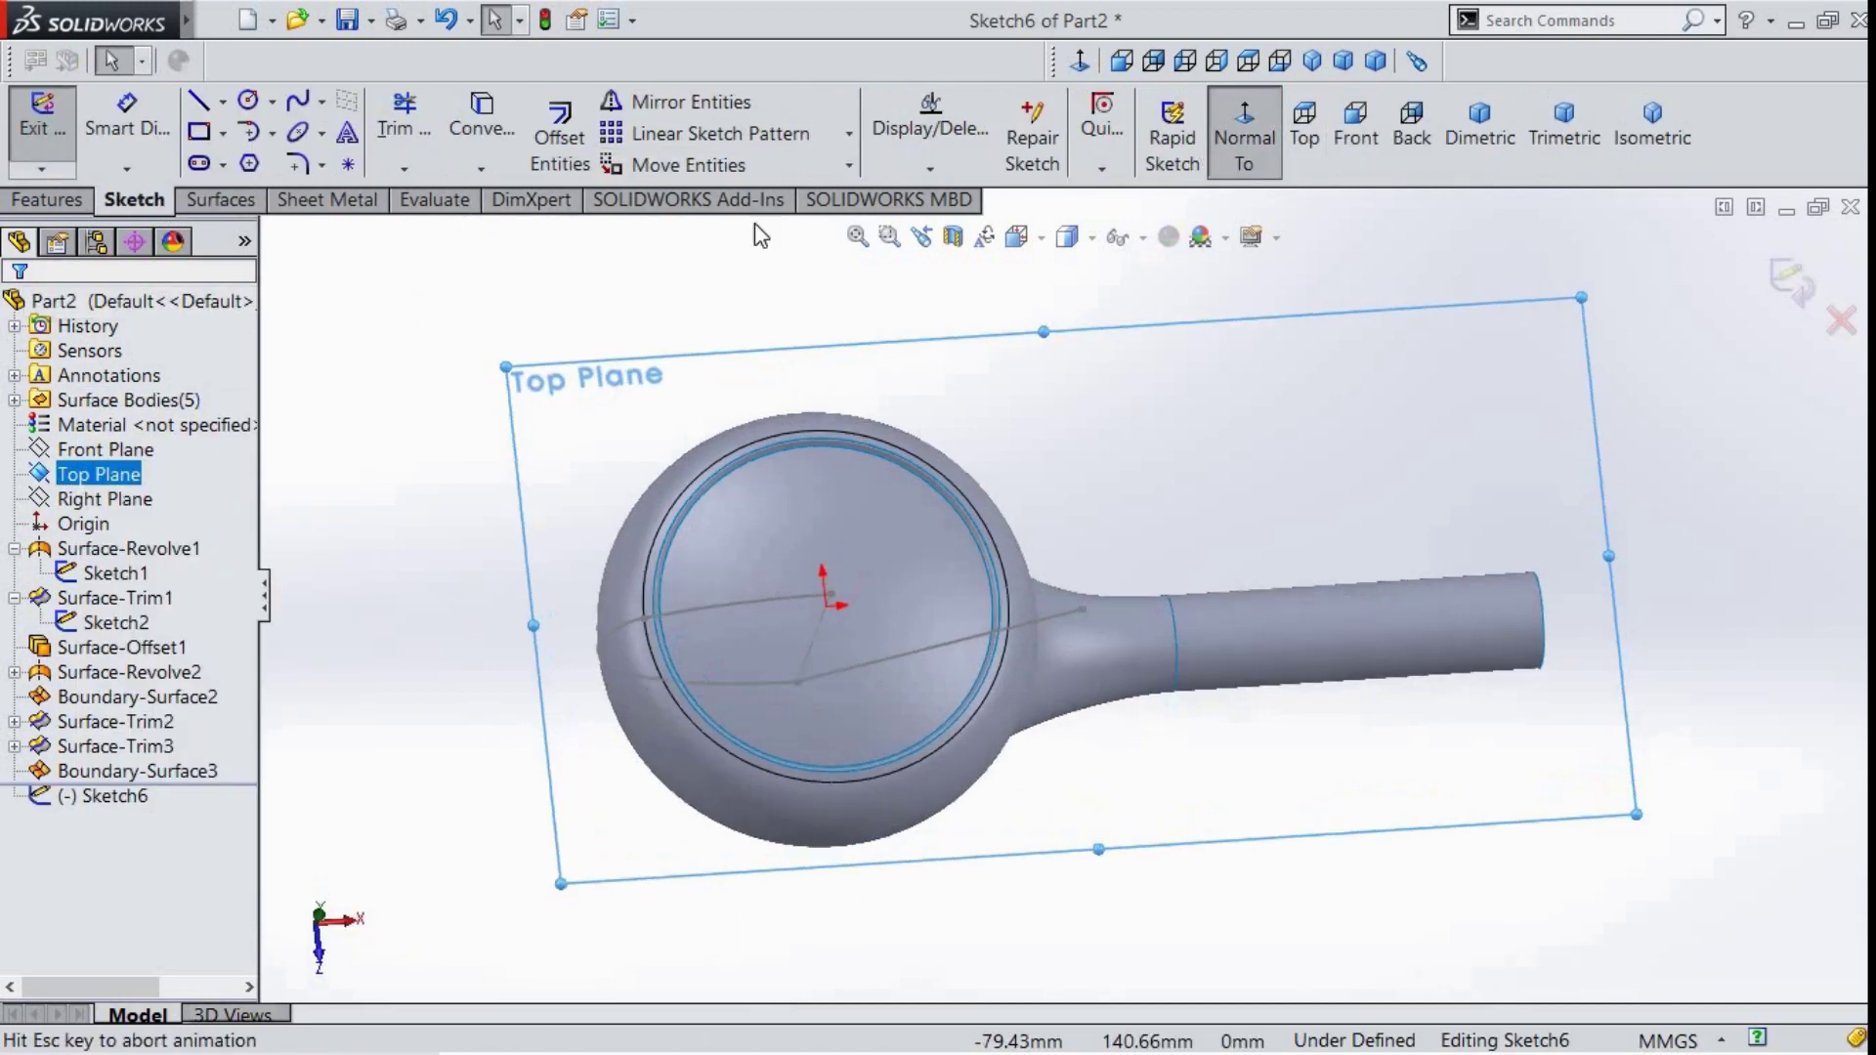
{"action": "scroll", "coordinate": [704, 440], "scroll_direction": "down", "scroll_amount": 5}
{"action": "left_click", "coordinate": [848, 577]}
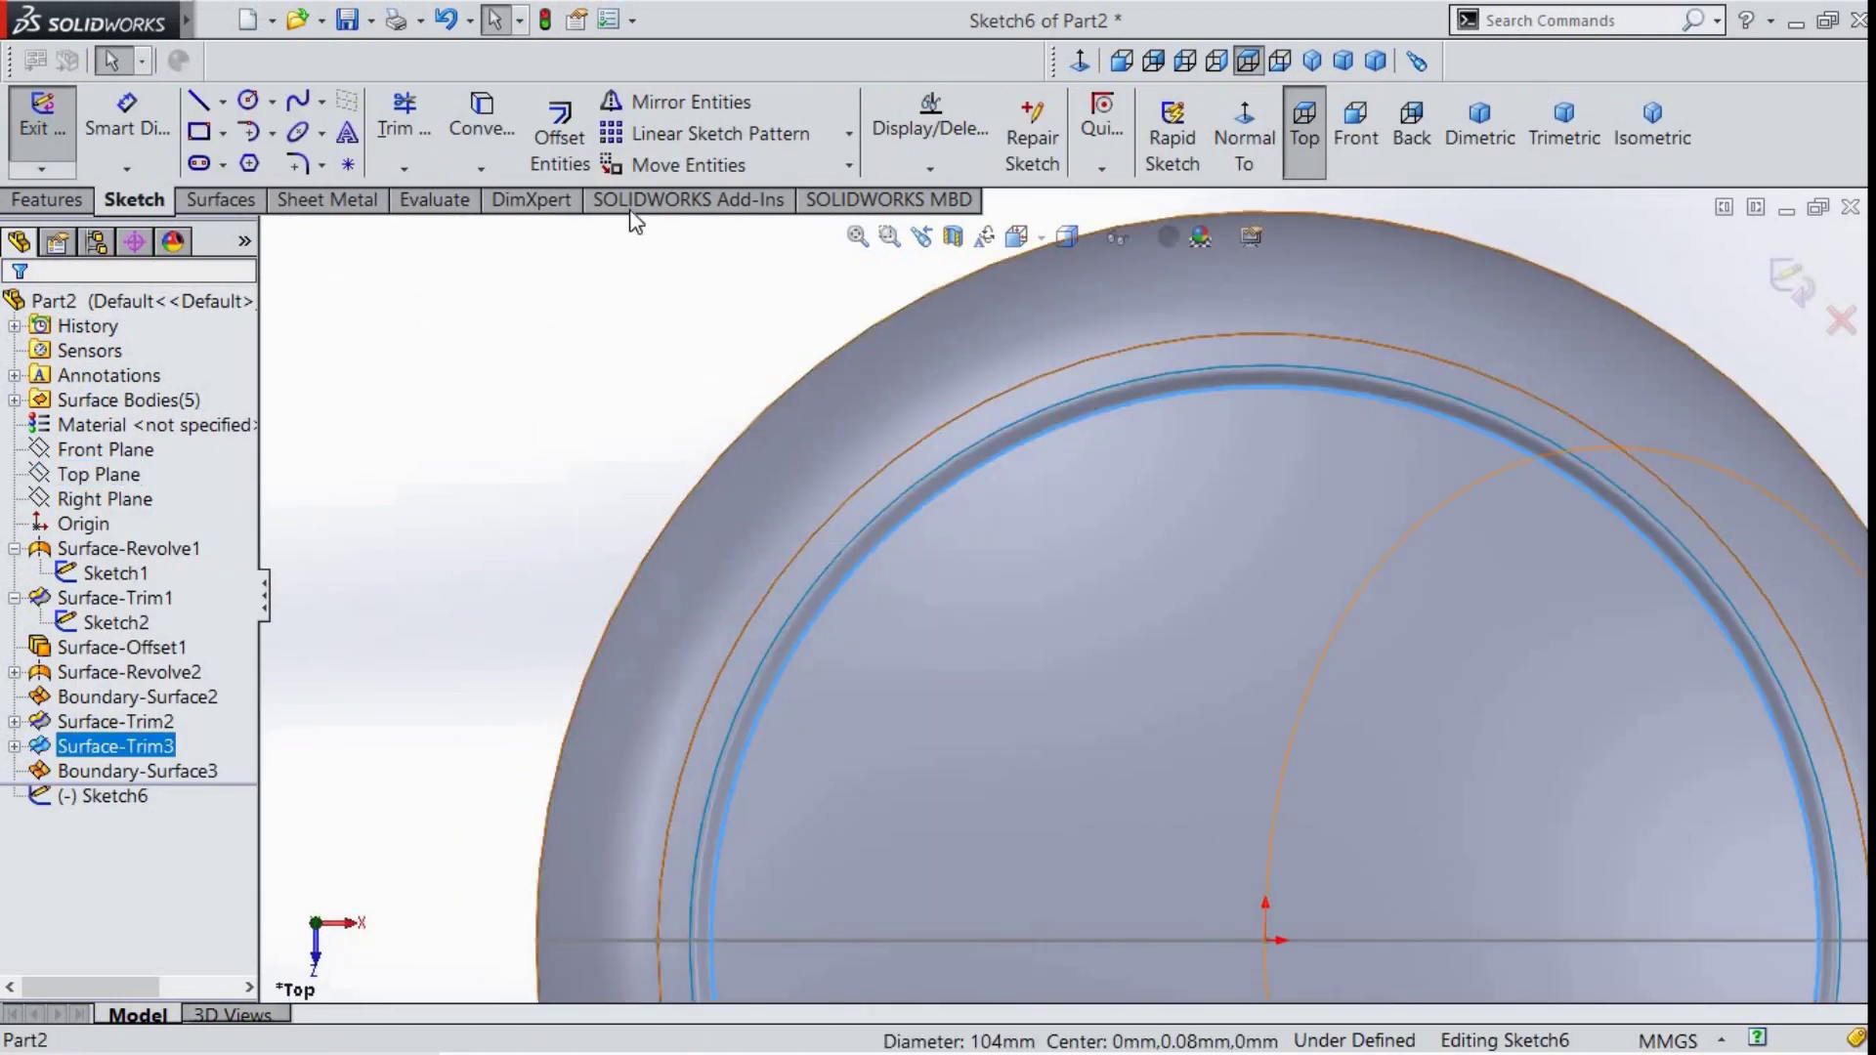
{"action": "left_click", "coordinate": [480, 169]}
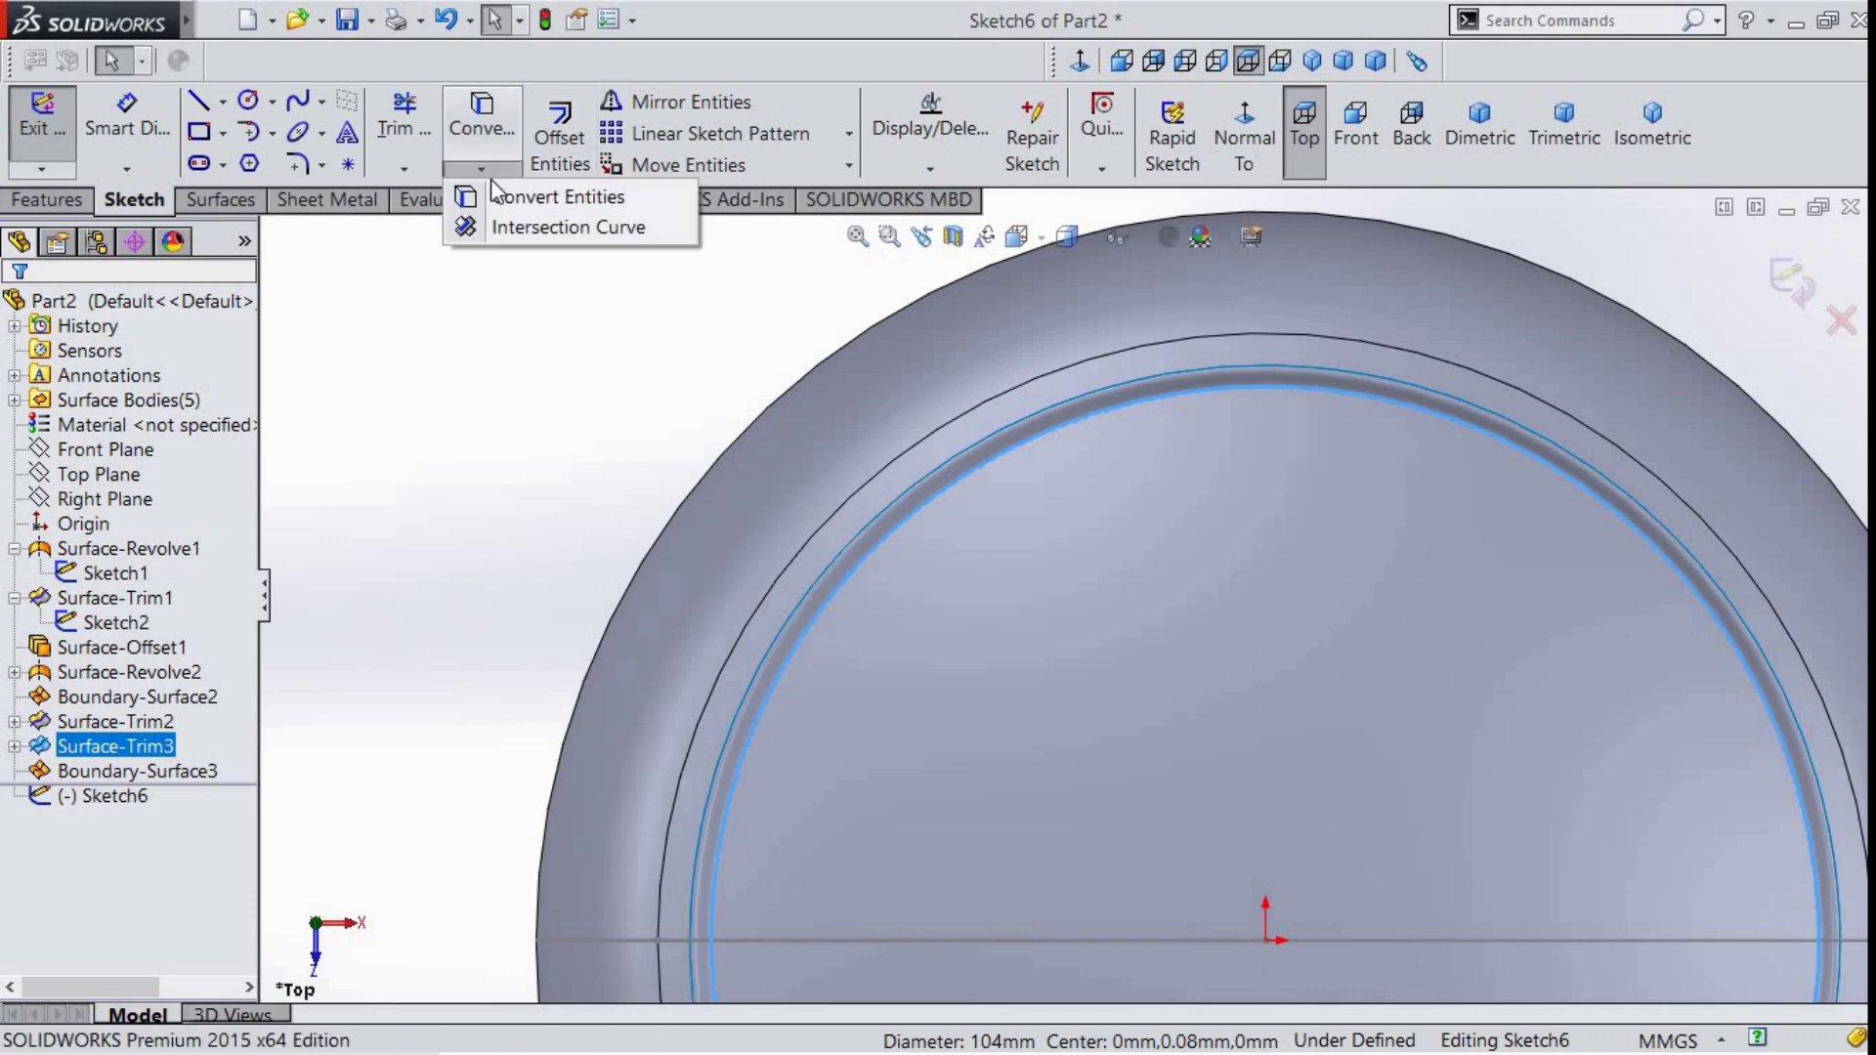
{"action": "left_click", "coordinate": [557, 189]}
{"action": "scroll", "coordinate": [911, 690], "scroll_direction": "up", "scroll_amount": 3}
{"action": "scroll", "coordinate": [914, 687], "scroll_direction": "up", "scroll_amount": 2}
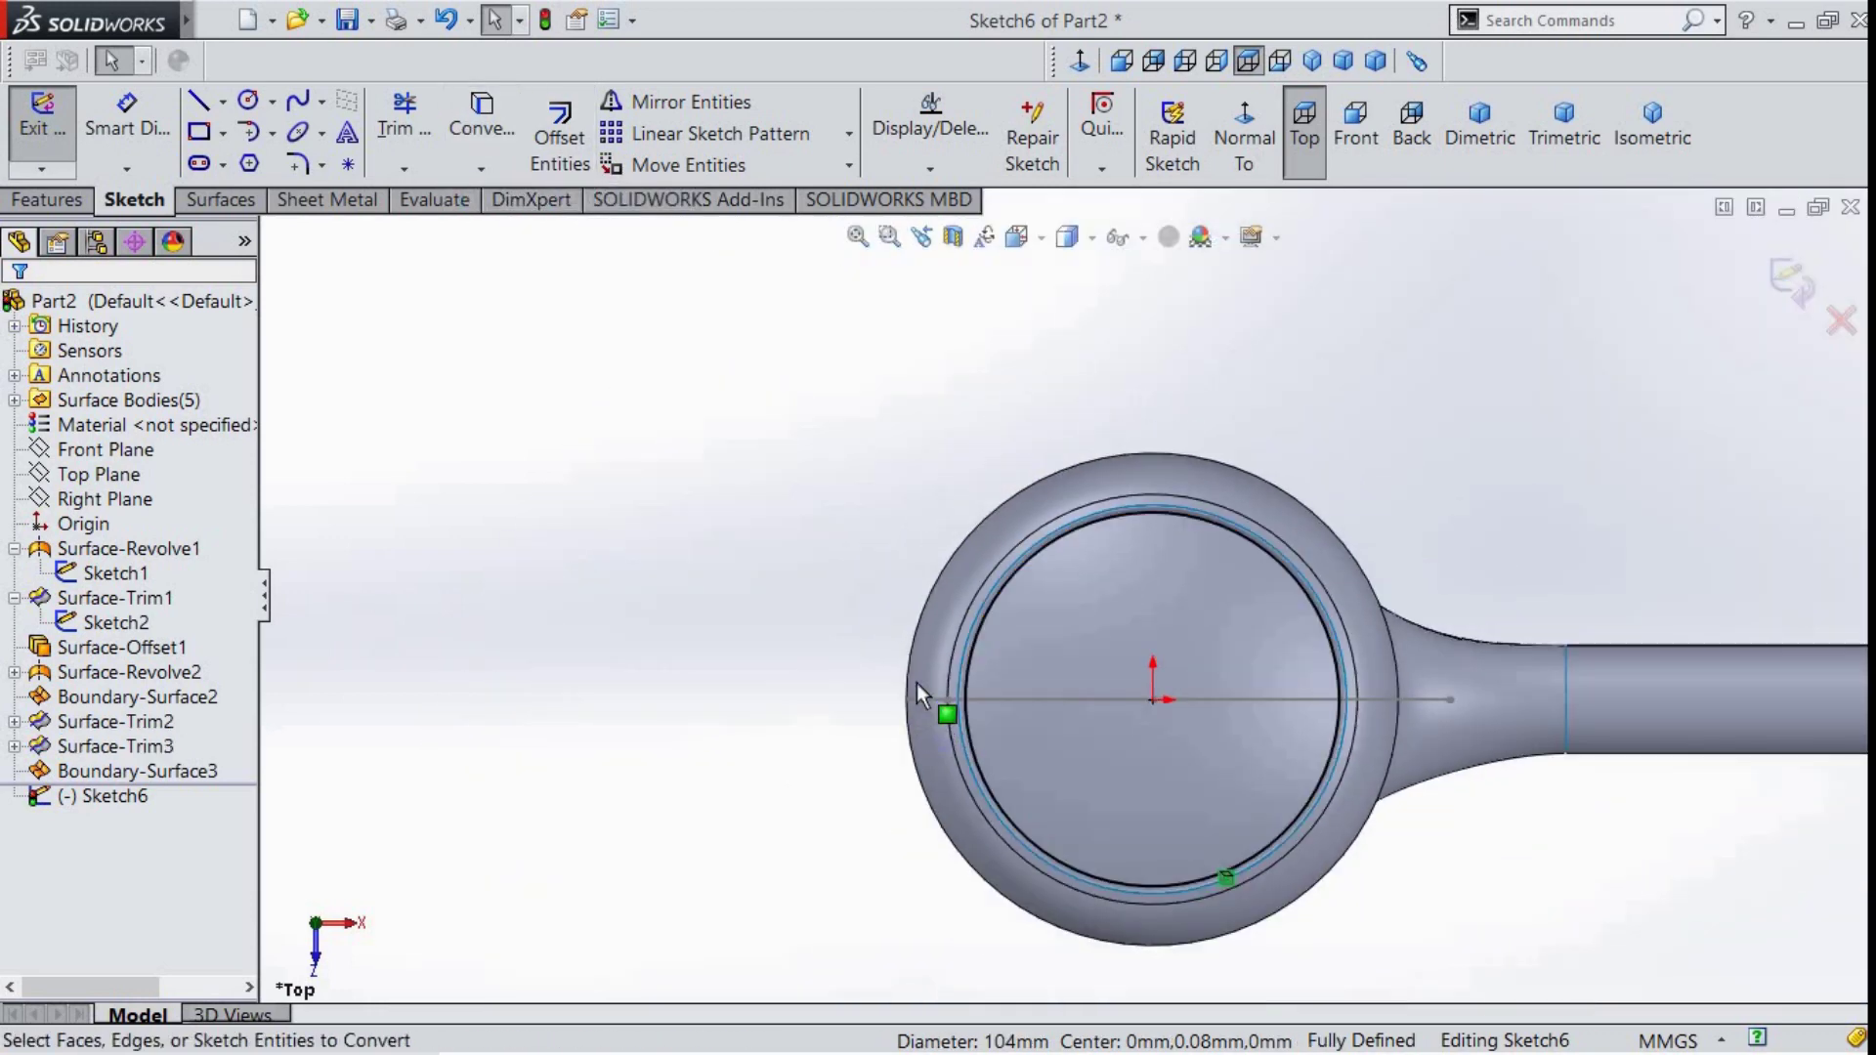
- Draw a 52 mm horizontal construction line from the centre to the rim and exit
{"action": "left_click", "coordinate": [223, 101]}
{"action": "left_click", "coordinate": [251, 134]}
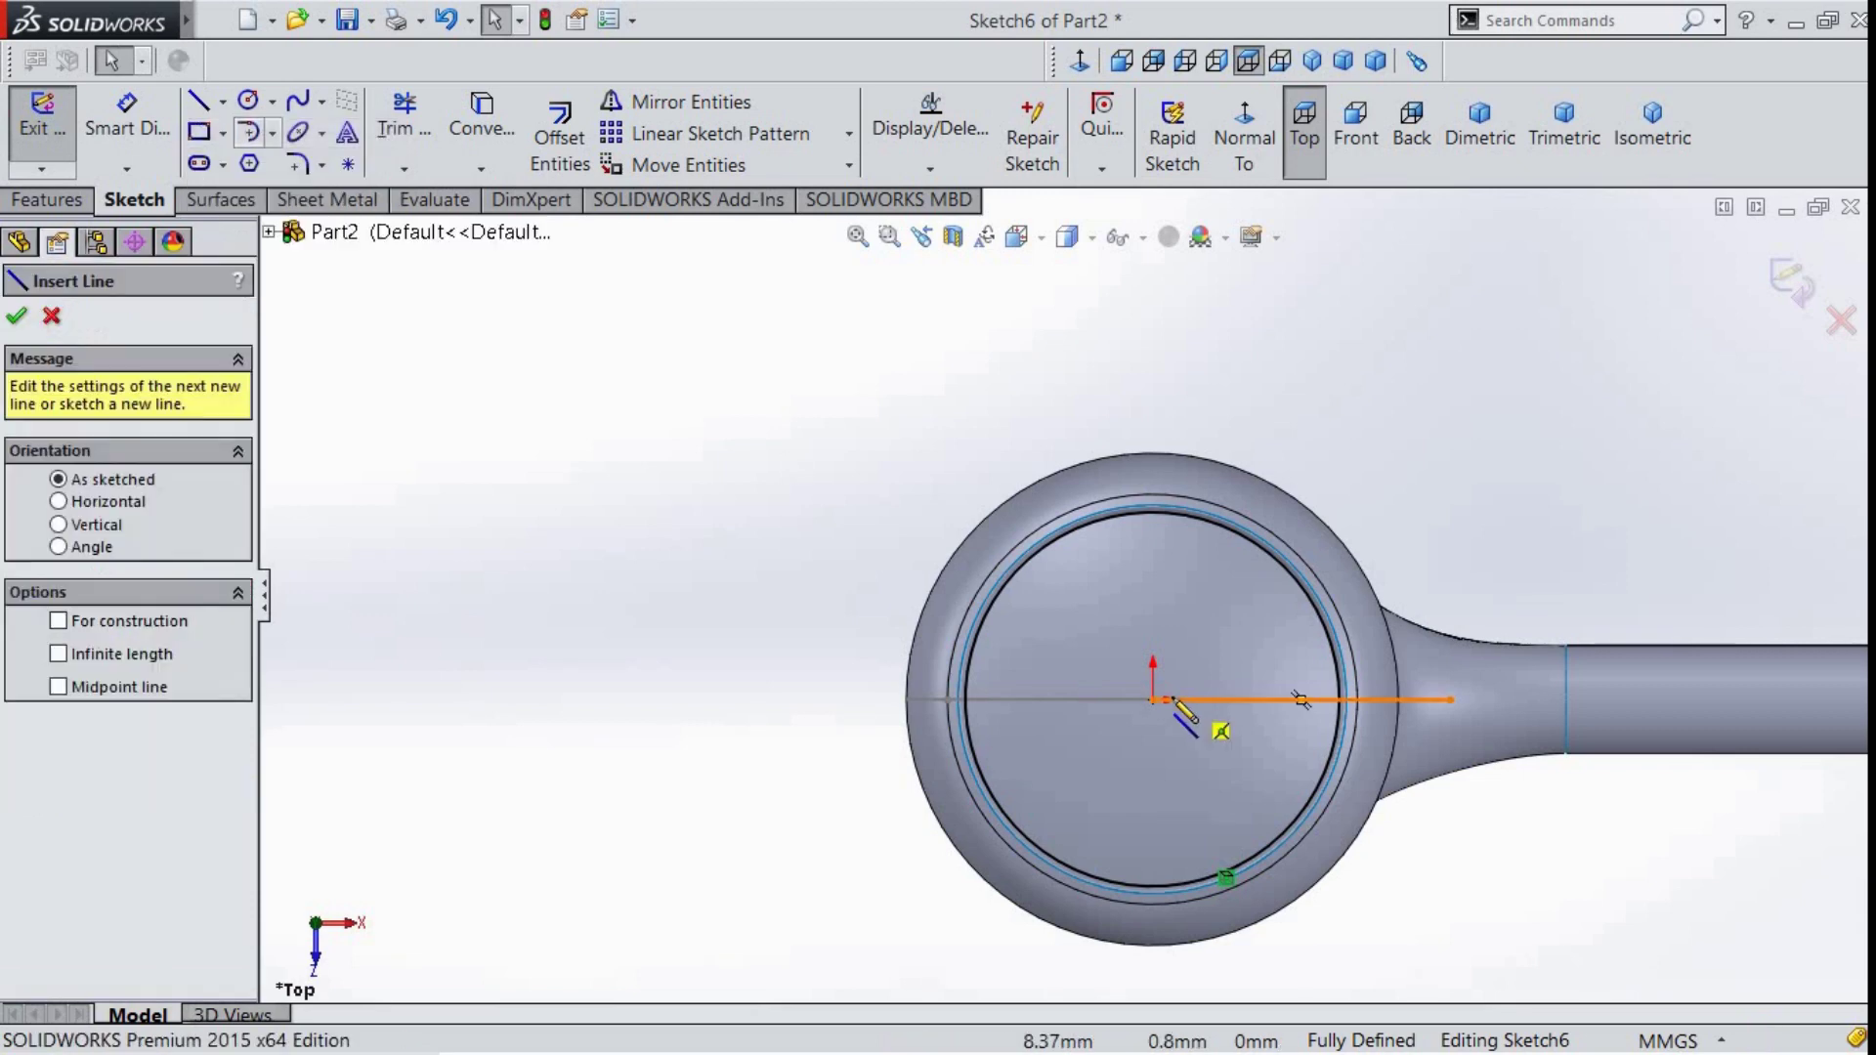
{"action": "scroll", "coordinate": [1173, 733], "scroll_direction": "down", "scroll_amount": 3}
{"action": "left_click", "coordinate": [1119, 634]}
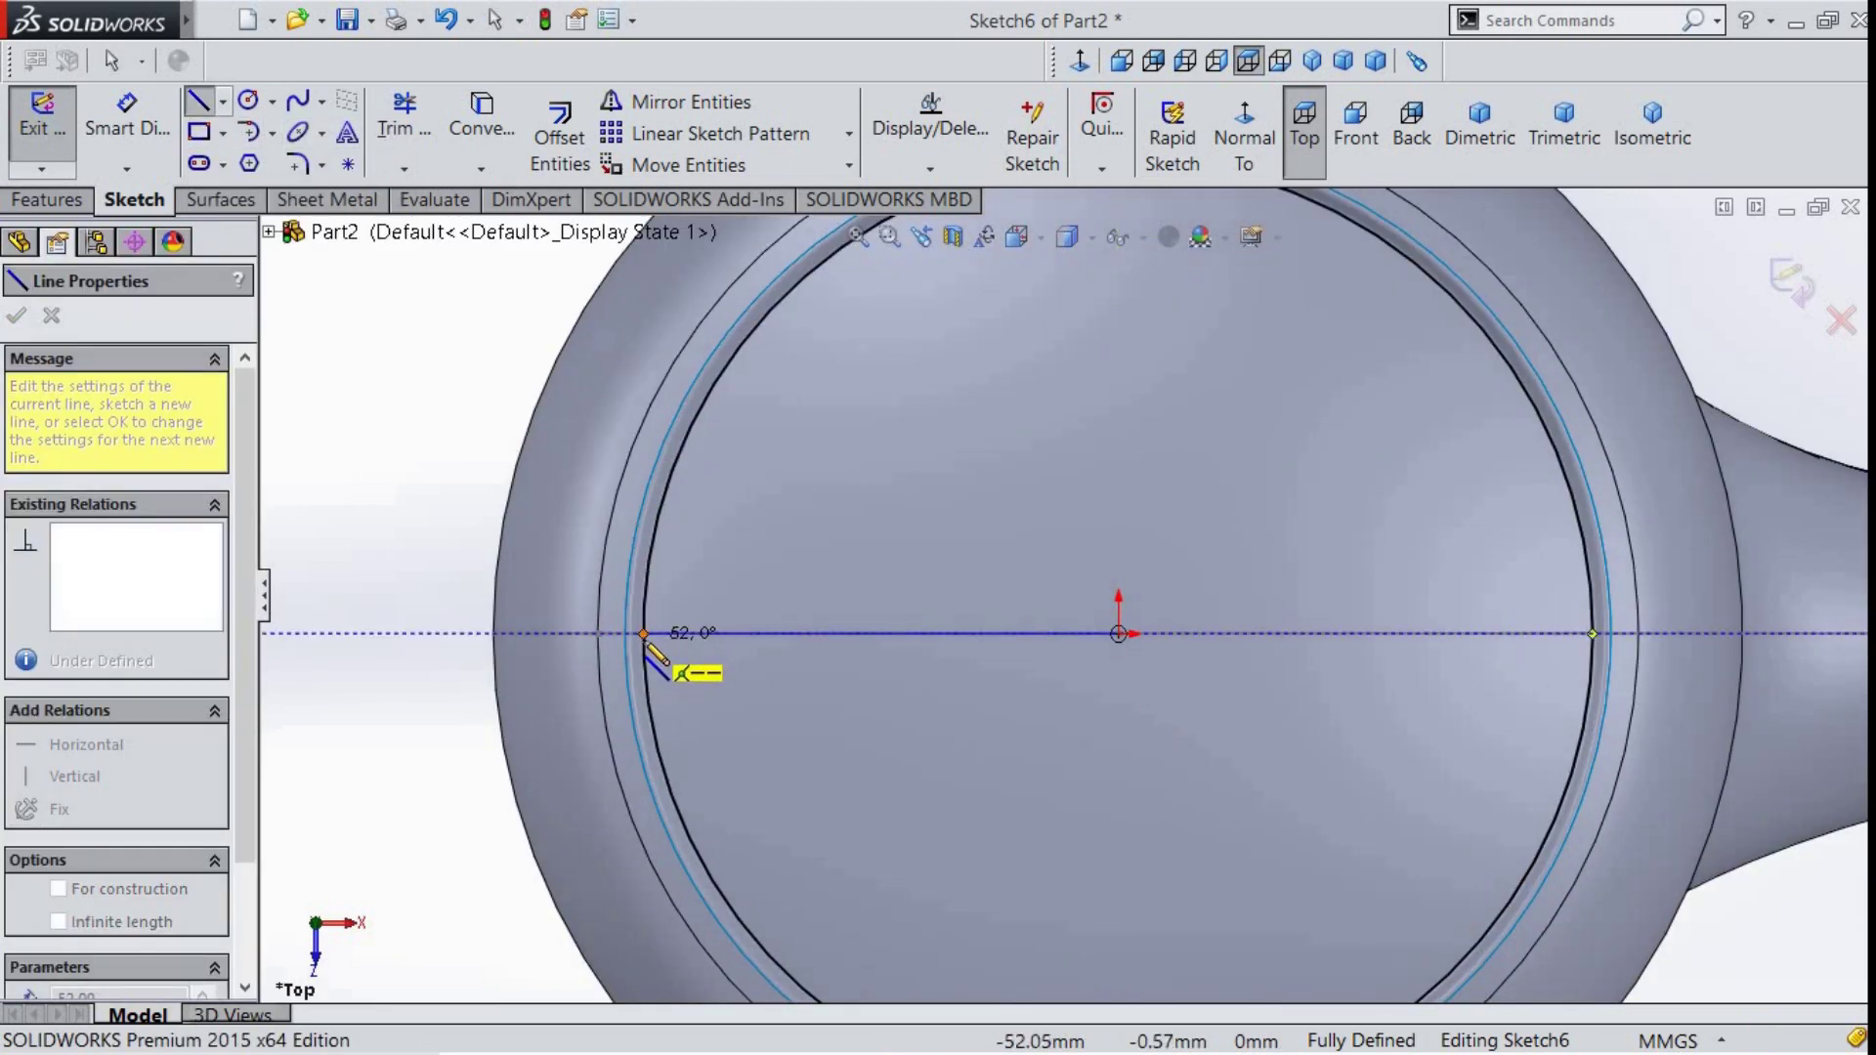
{"action": "left_click", "coordinate": [643, 635]}
{"action": "right_click", "coordinate": [690, 590]}
{"action": "left_click", "coordinate": [742, 607]}
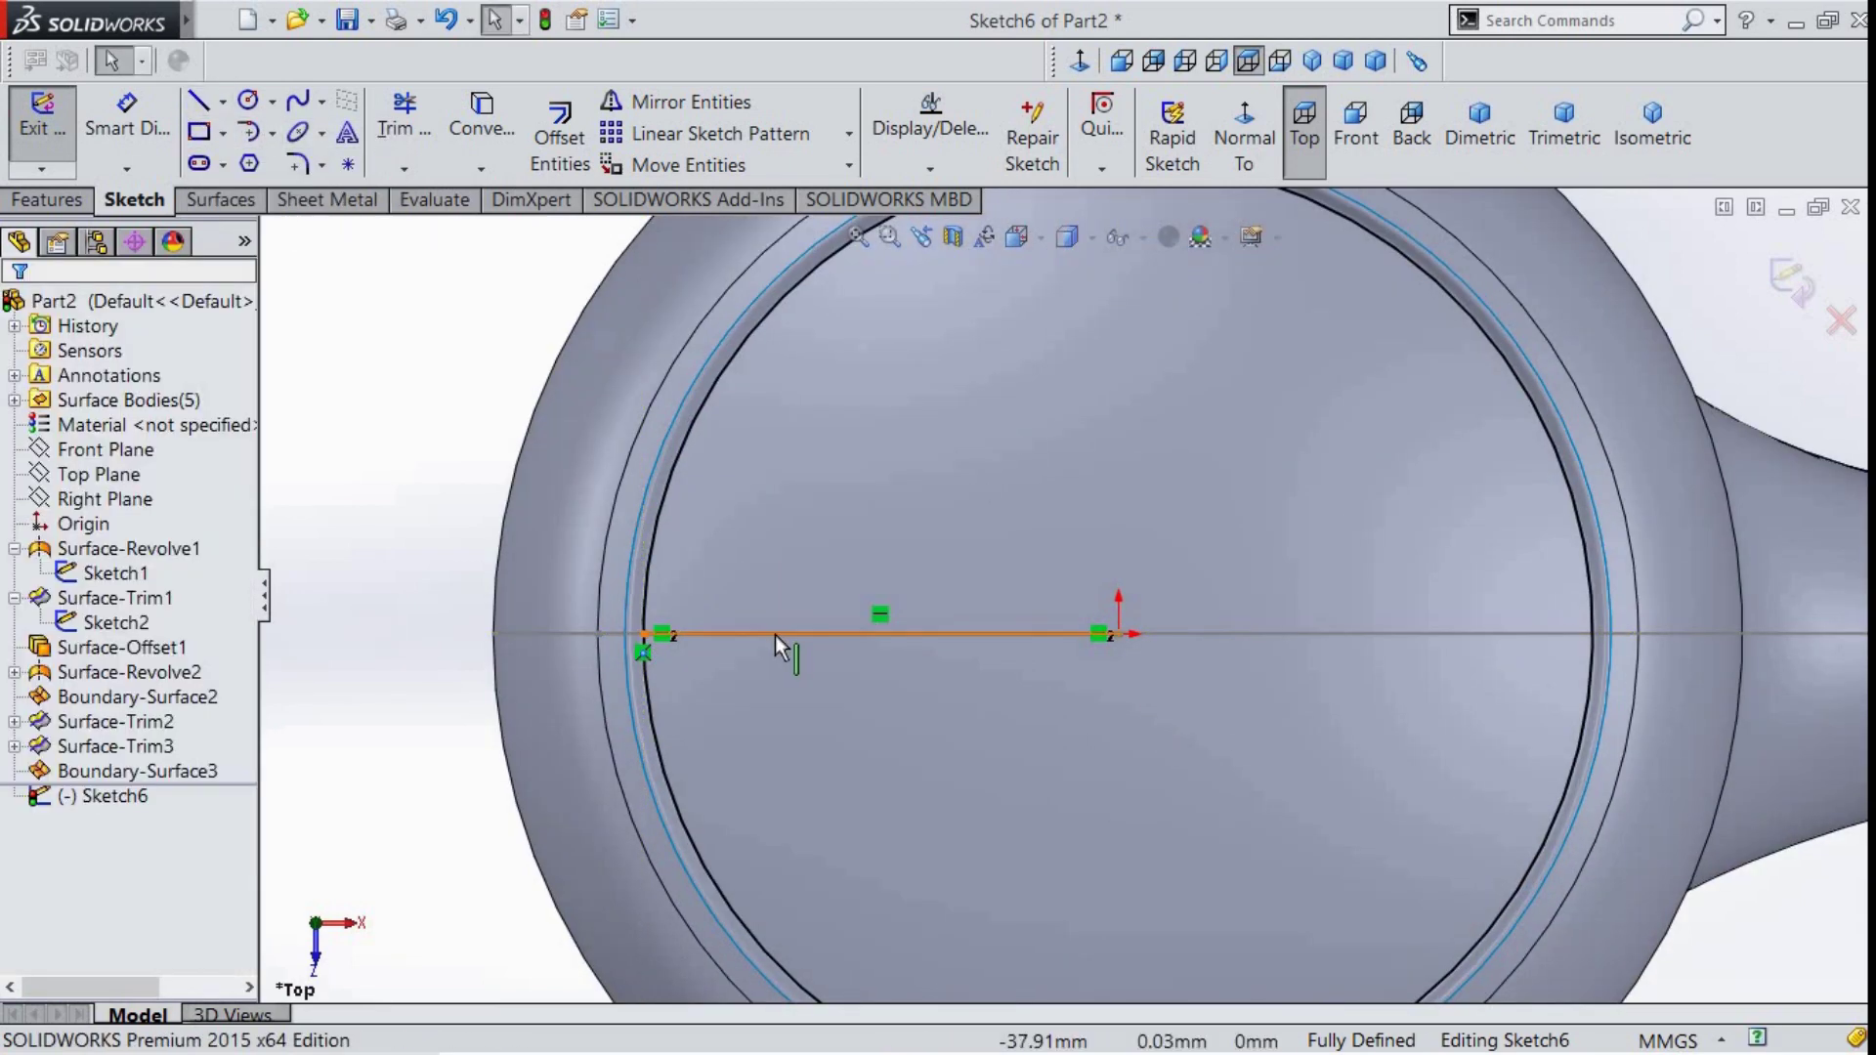
{"action": "left_click", "coordinate": [774, 633]}
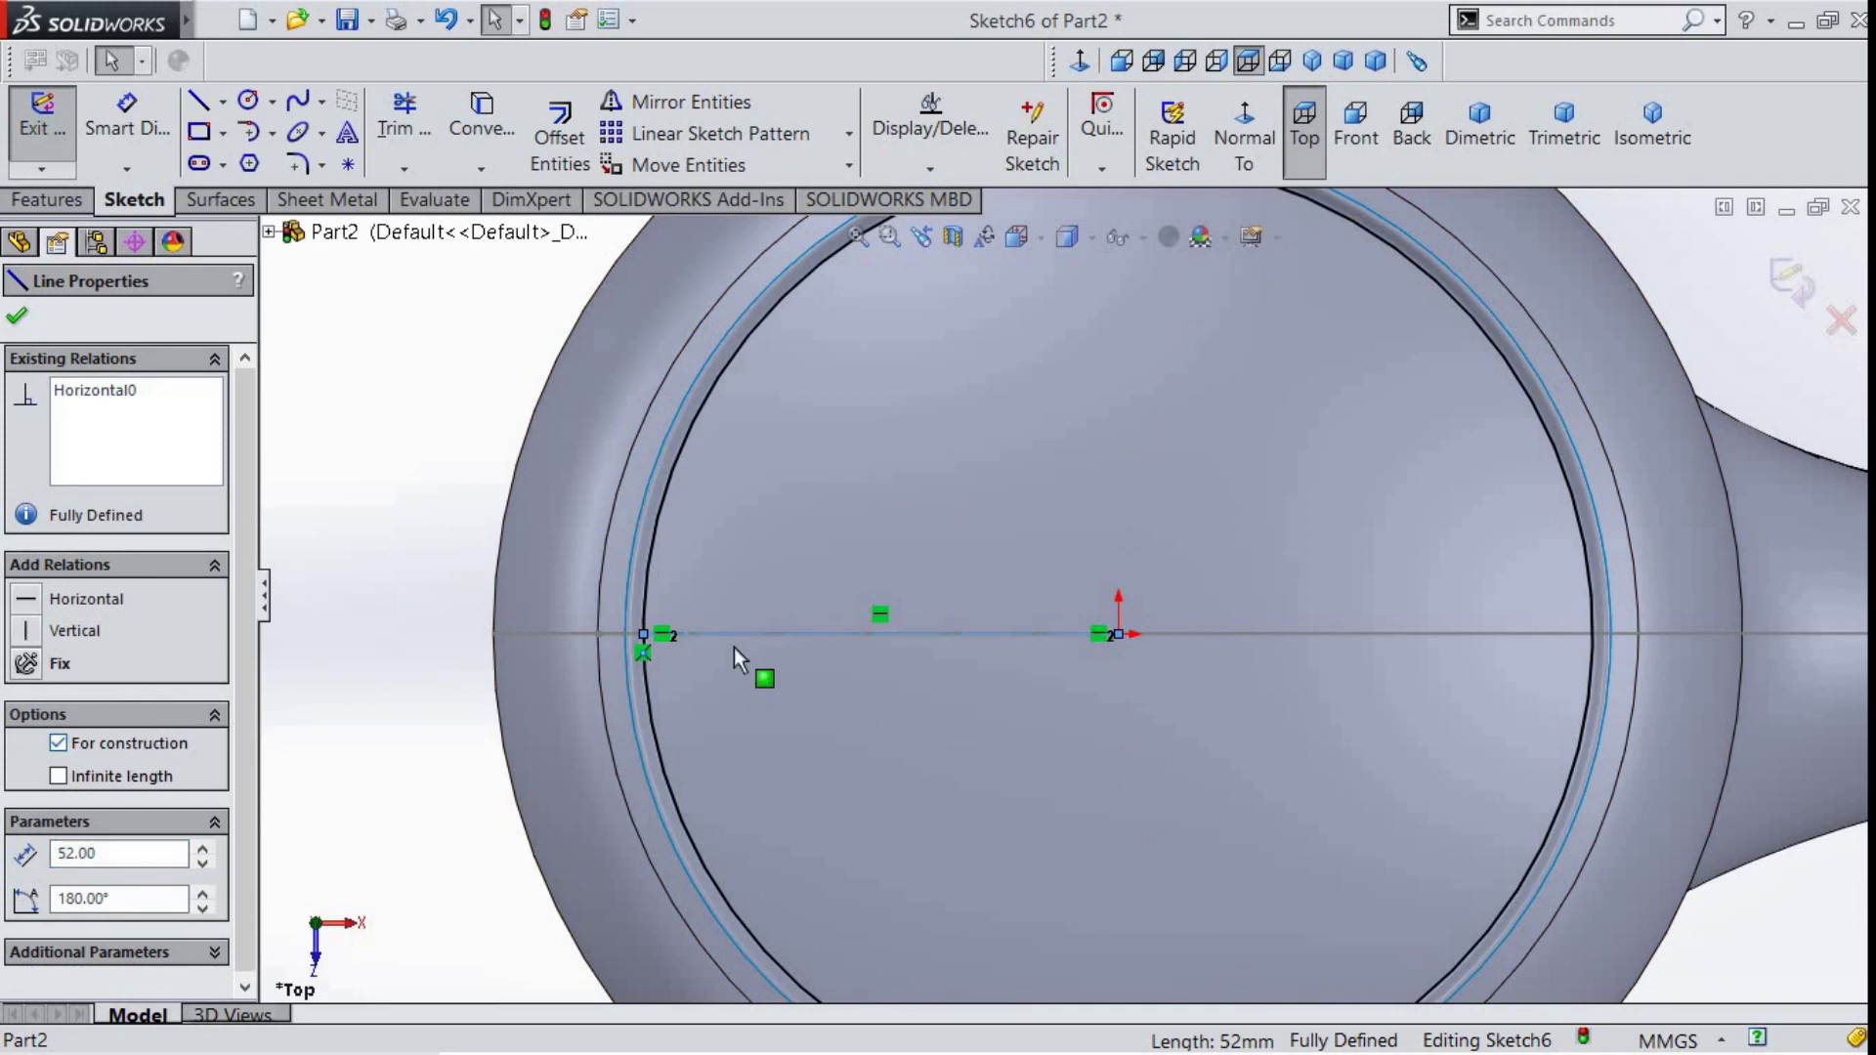
{"action": "key", "text": "Escape"}
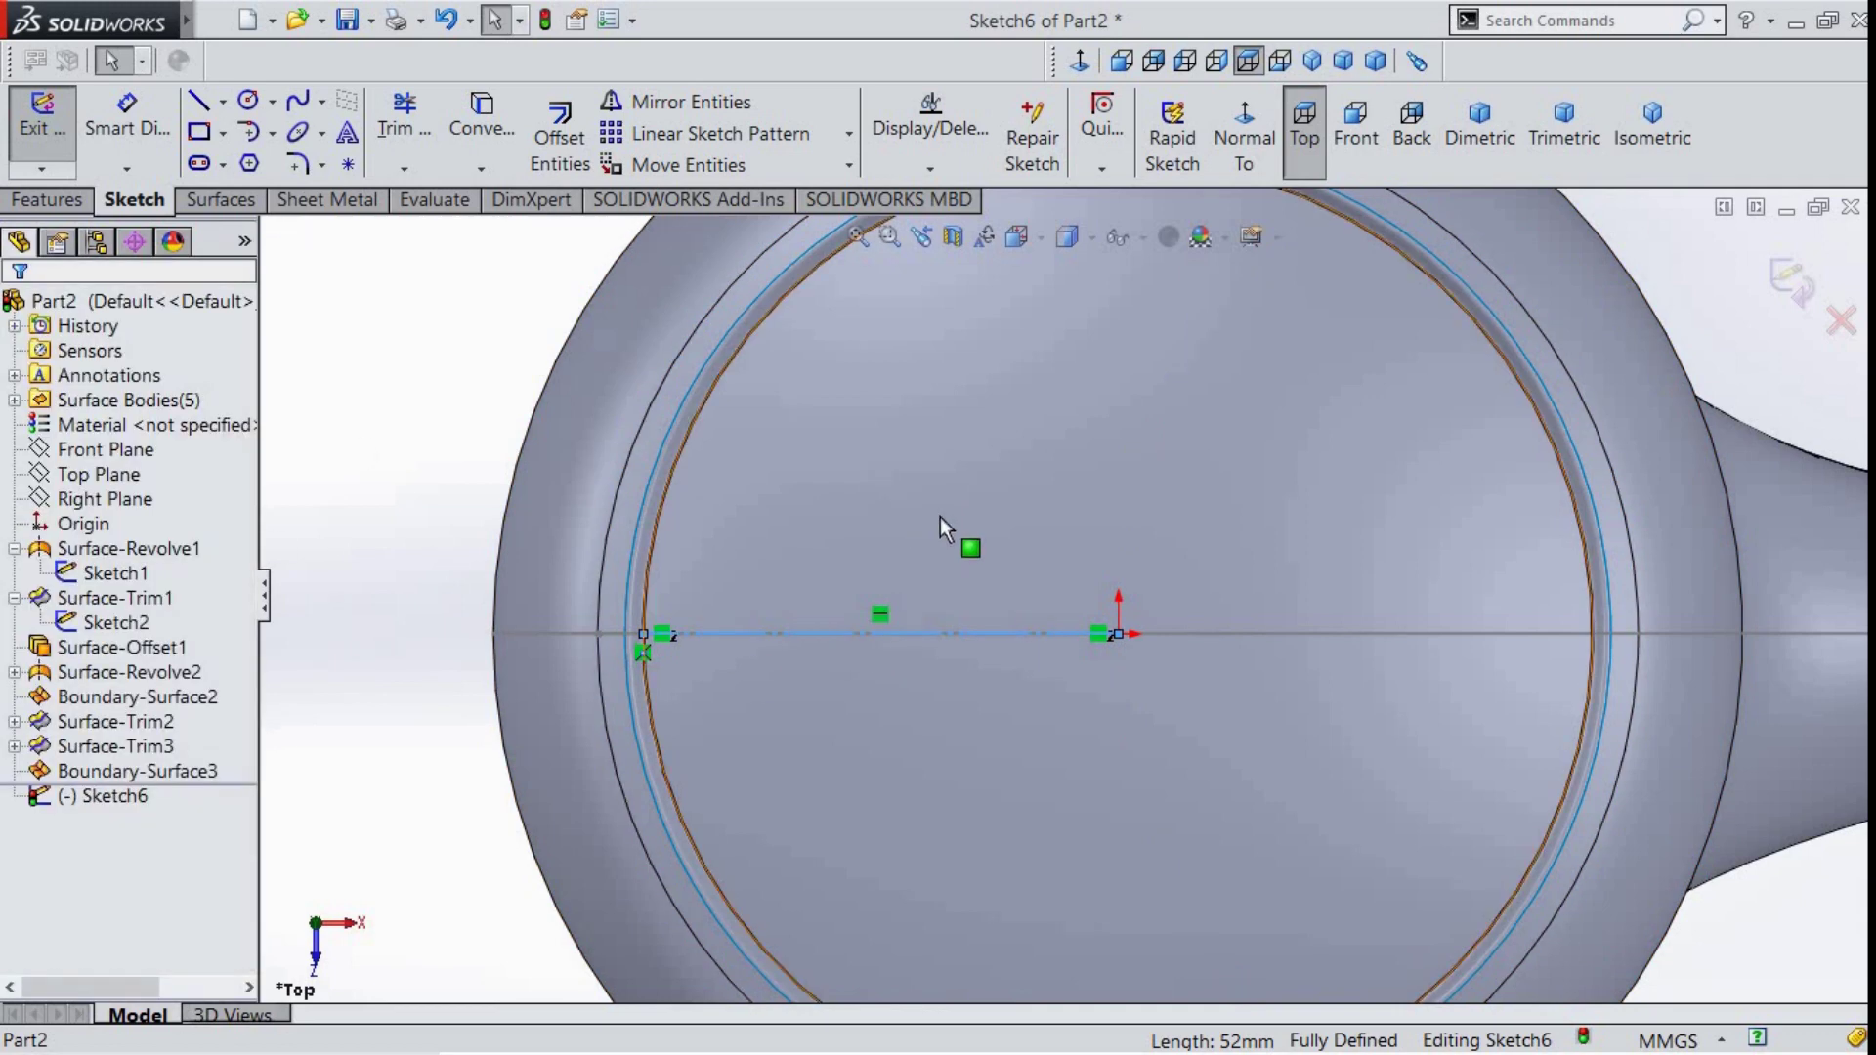
{"action": "left_click", "coordinate": [1788, 279]}
- Knit the tube, neck, ring, connecting and dome disk surfaces together
{"action": "key", "text": "f"}
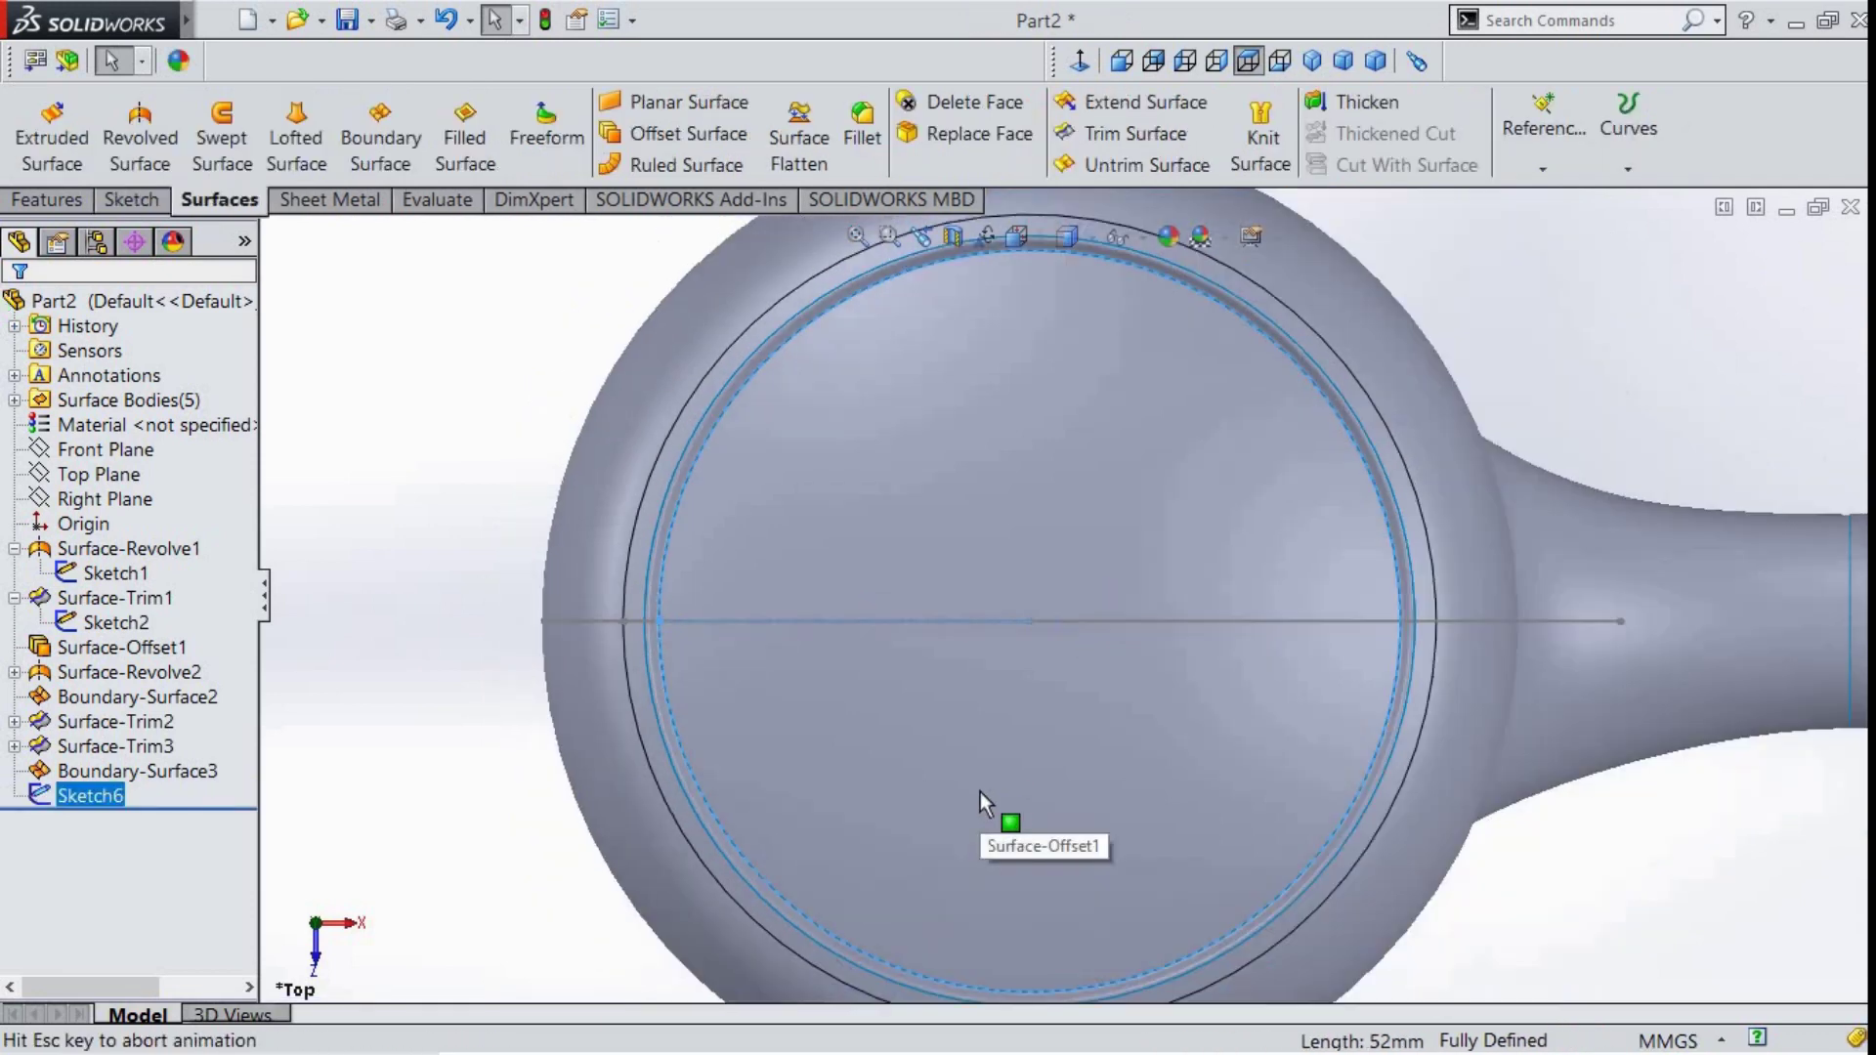
{"action": "left_click", "coordinate": [1260, 137]}
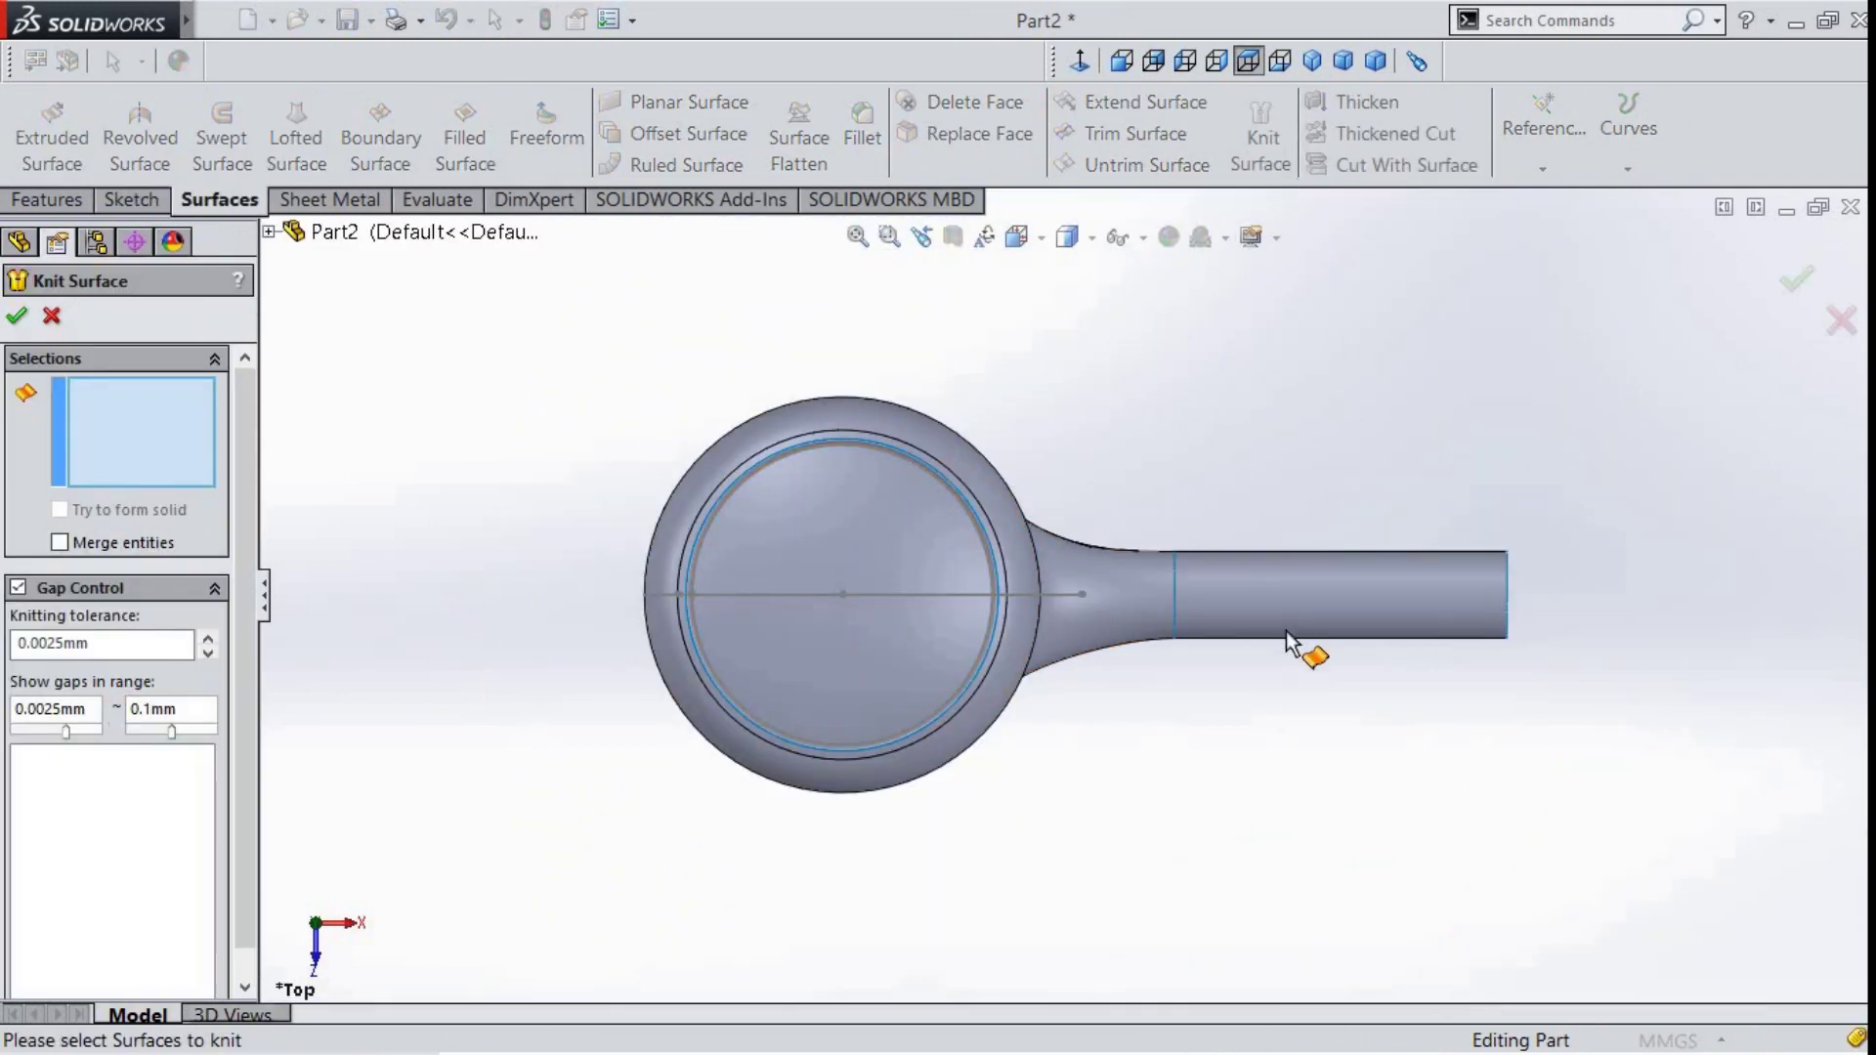
{"action": "left_click", "coordinate": [1183, 626]}
{"action": "left_click", "coordinate": [1041, 645]}
{"action": "left_click", "coordinate": [1044, 630]}
{"action": "left_click", "coordinate": [1046, 622]}
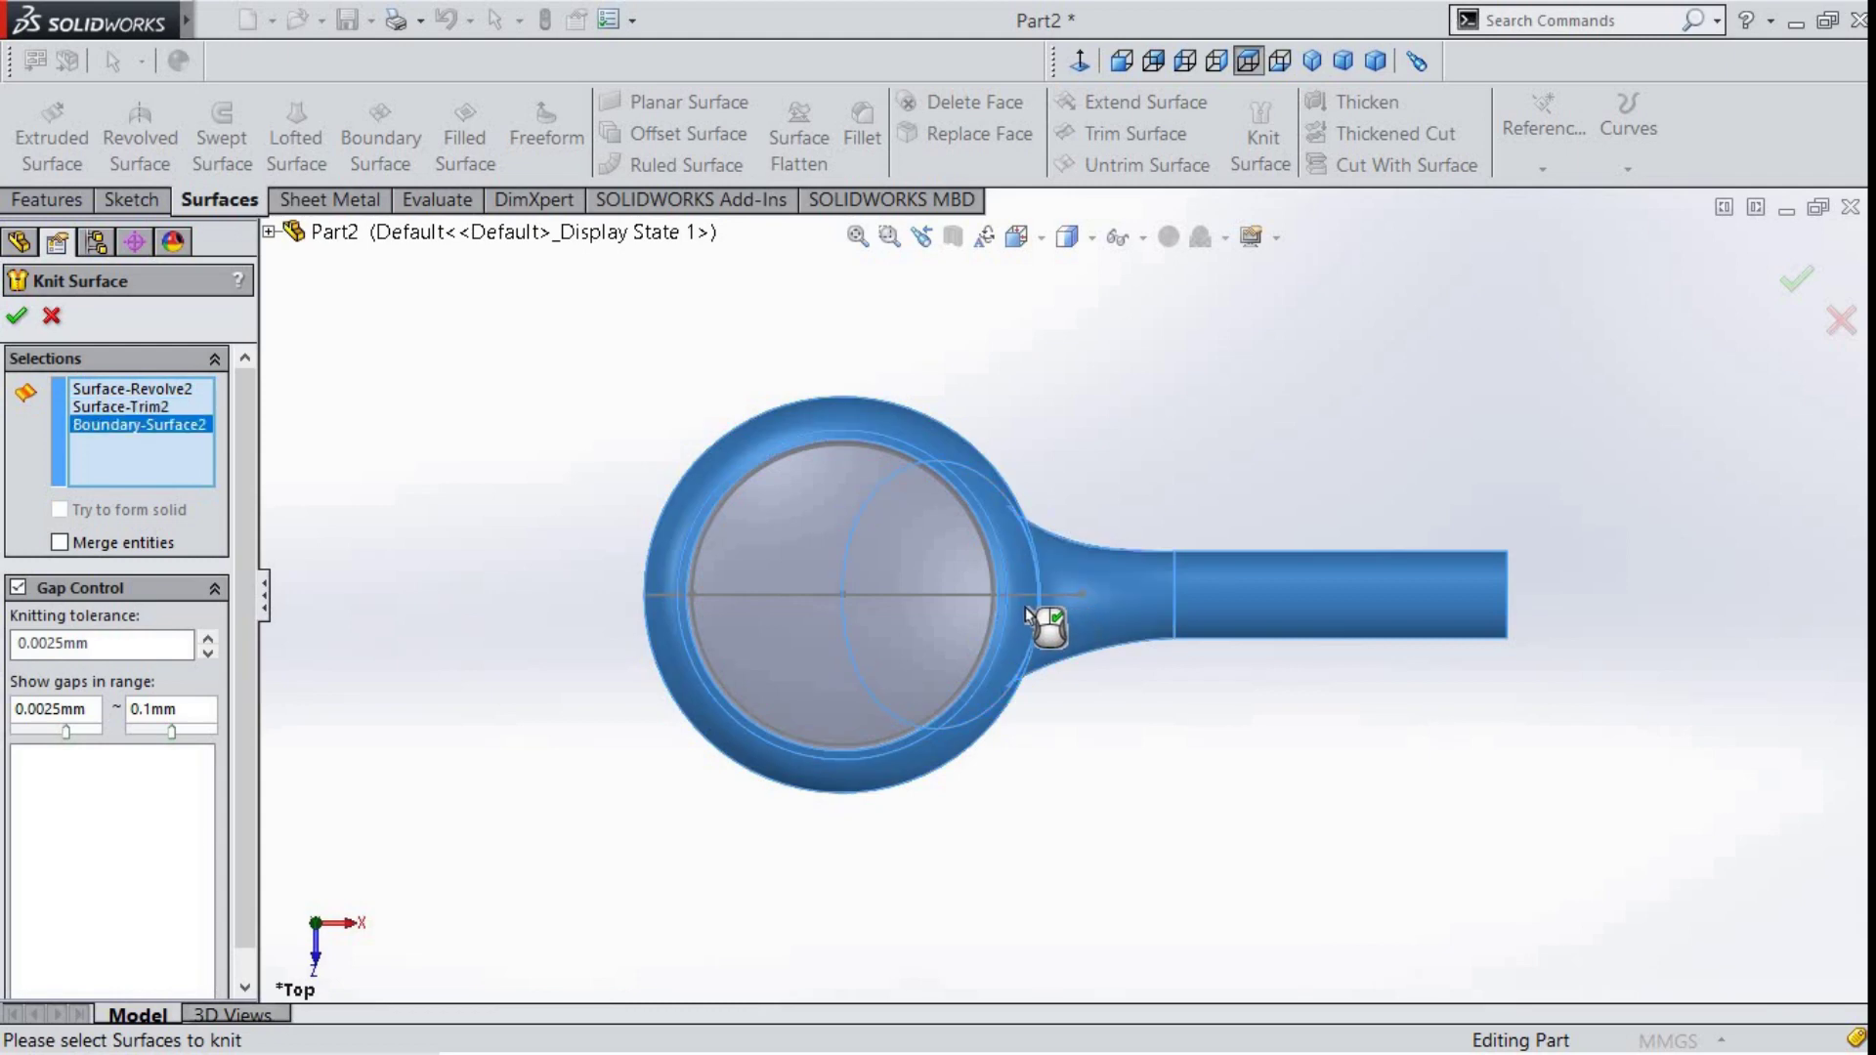
{"action": "scroll", "coordinate": [997, 628], "scroll_direction": "down", "scroll_amount": 4}
{"action": "scroll", "coordinate": [967, 611], "scroll_direction": "down", "scroll_amount": 2}
{"action": "left_click", "coordinate": [958, 605]}
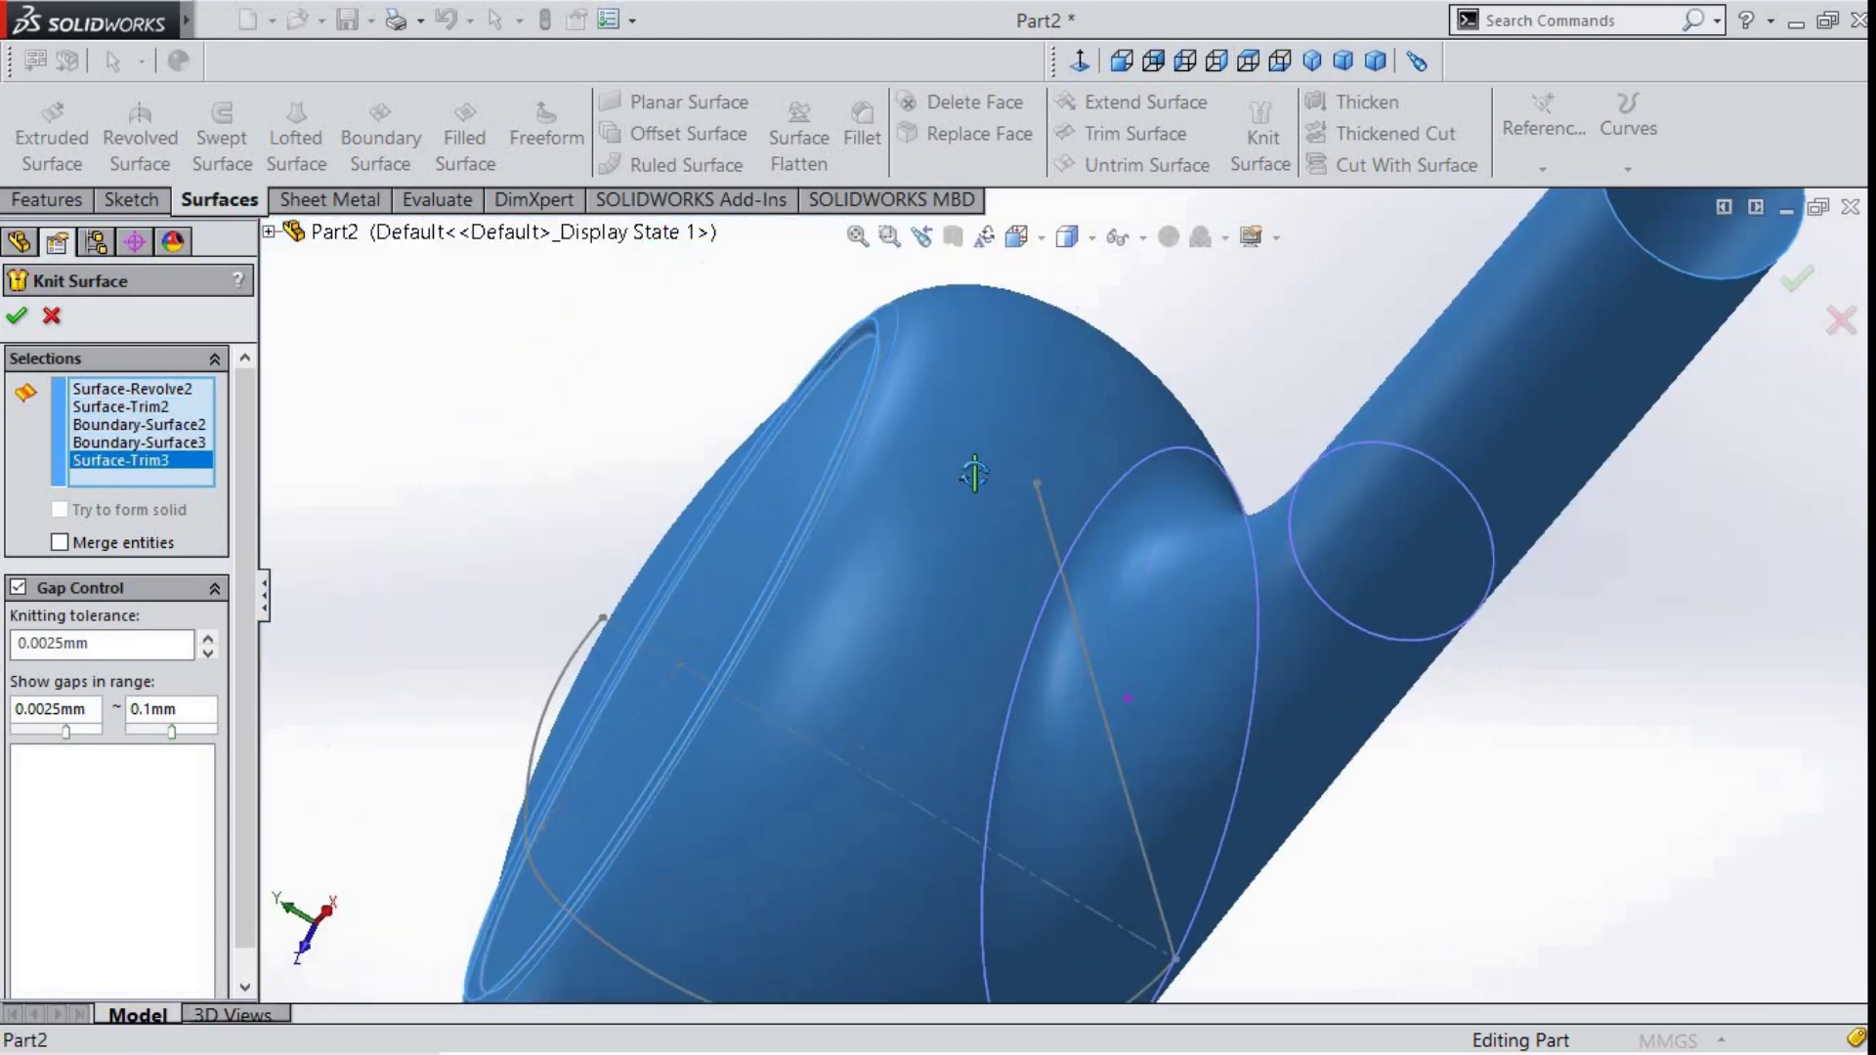
{"action": "middle_click_drag", "start_coordinate": [1140, 720], "coordinate": [976, 661]}
{"action": "left_click", "coordinate": [16, 317]}
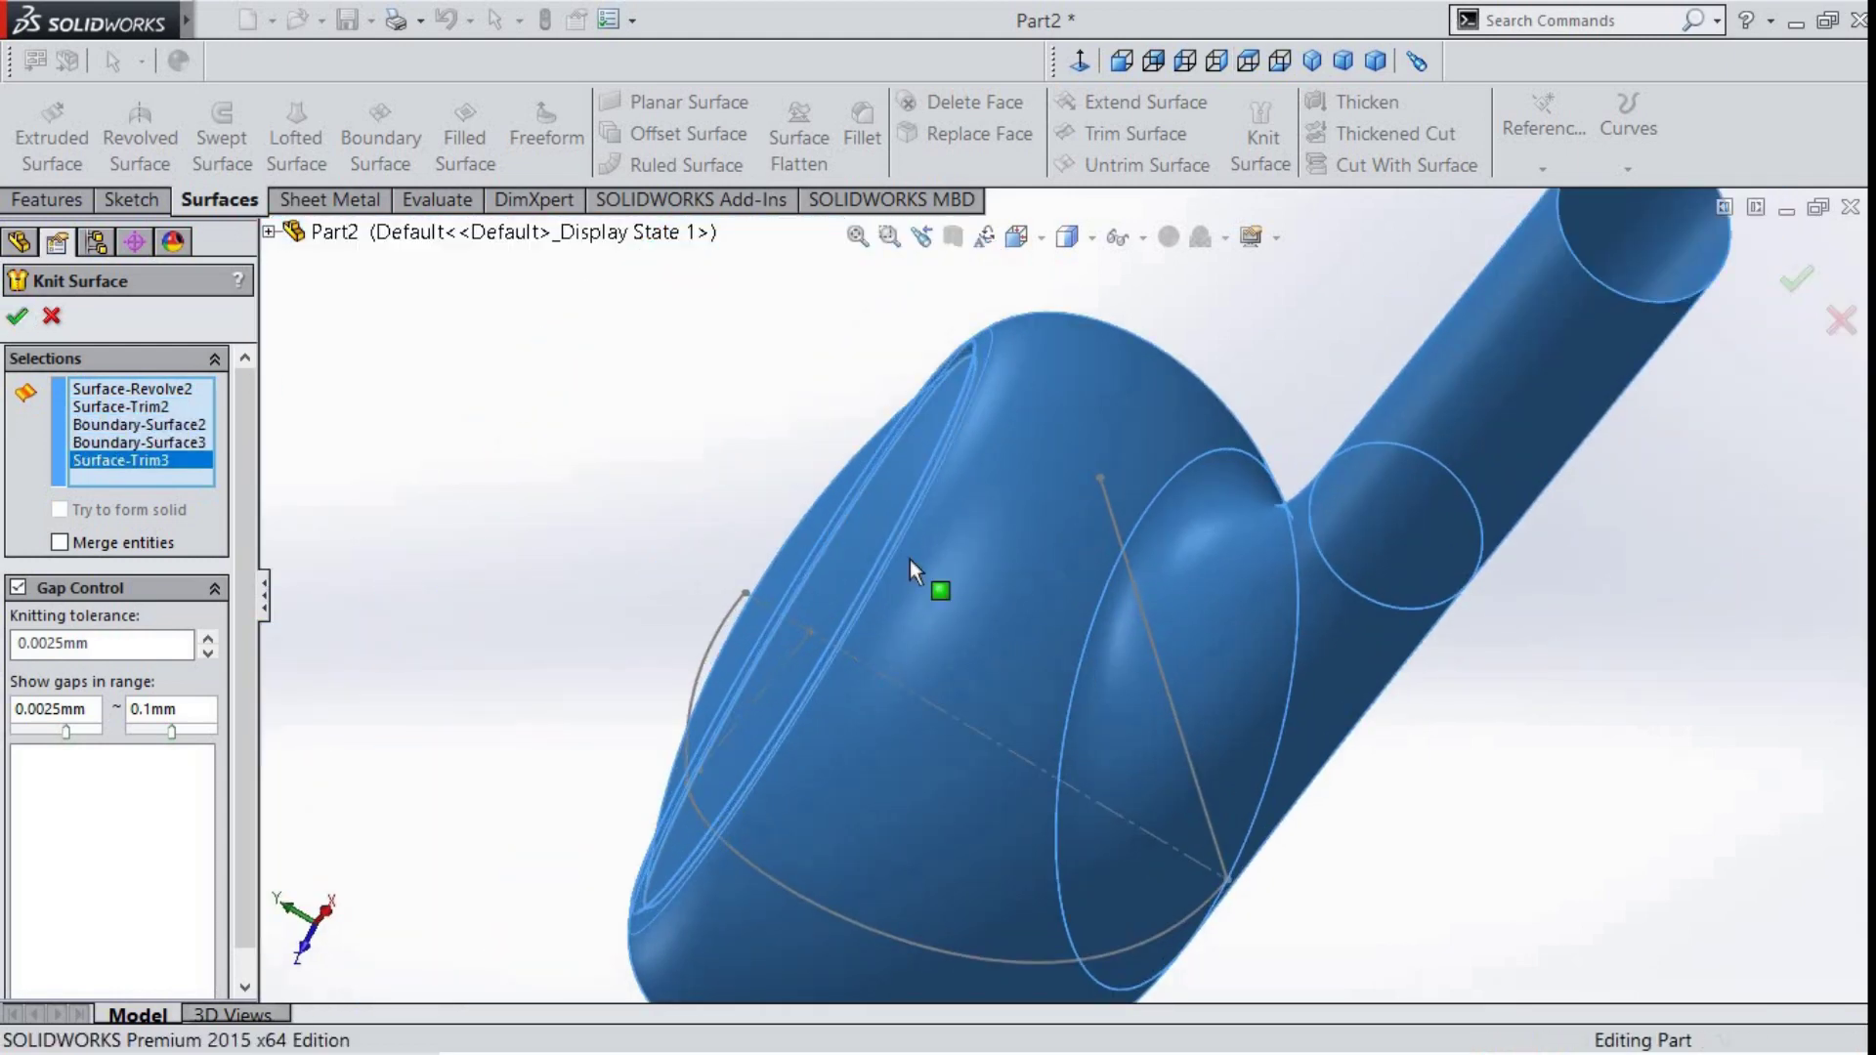
- Edit Surface-Knit1 to merge entities and confirm
{"action": "right_click", "coordinate": [132, 825]}
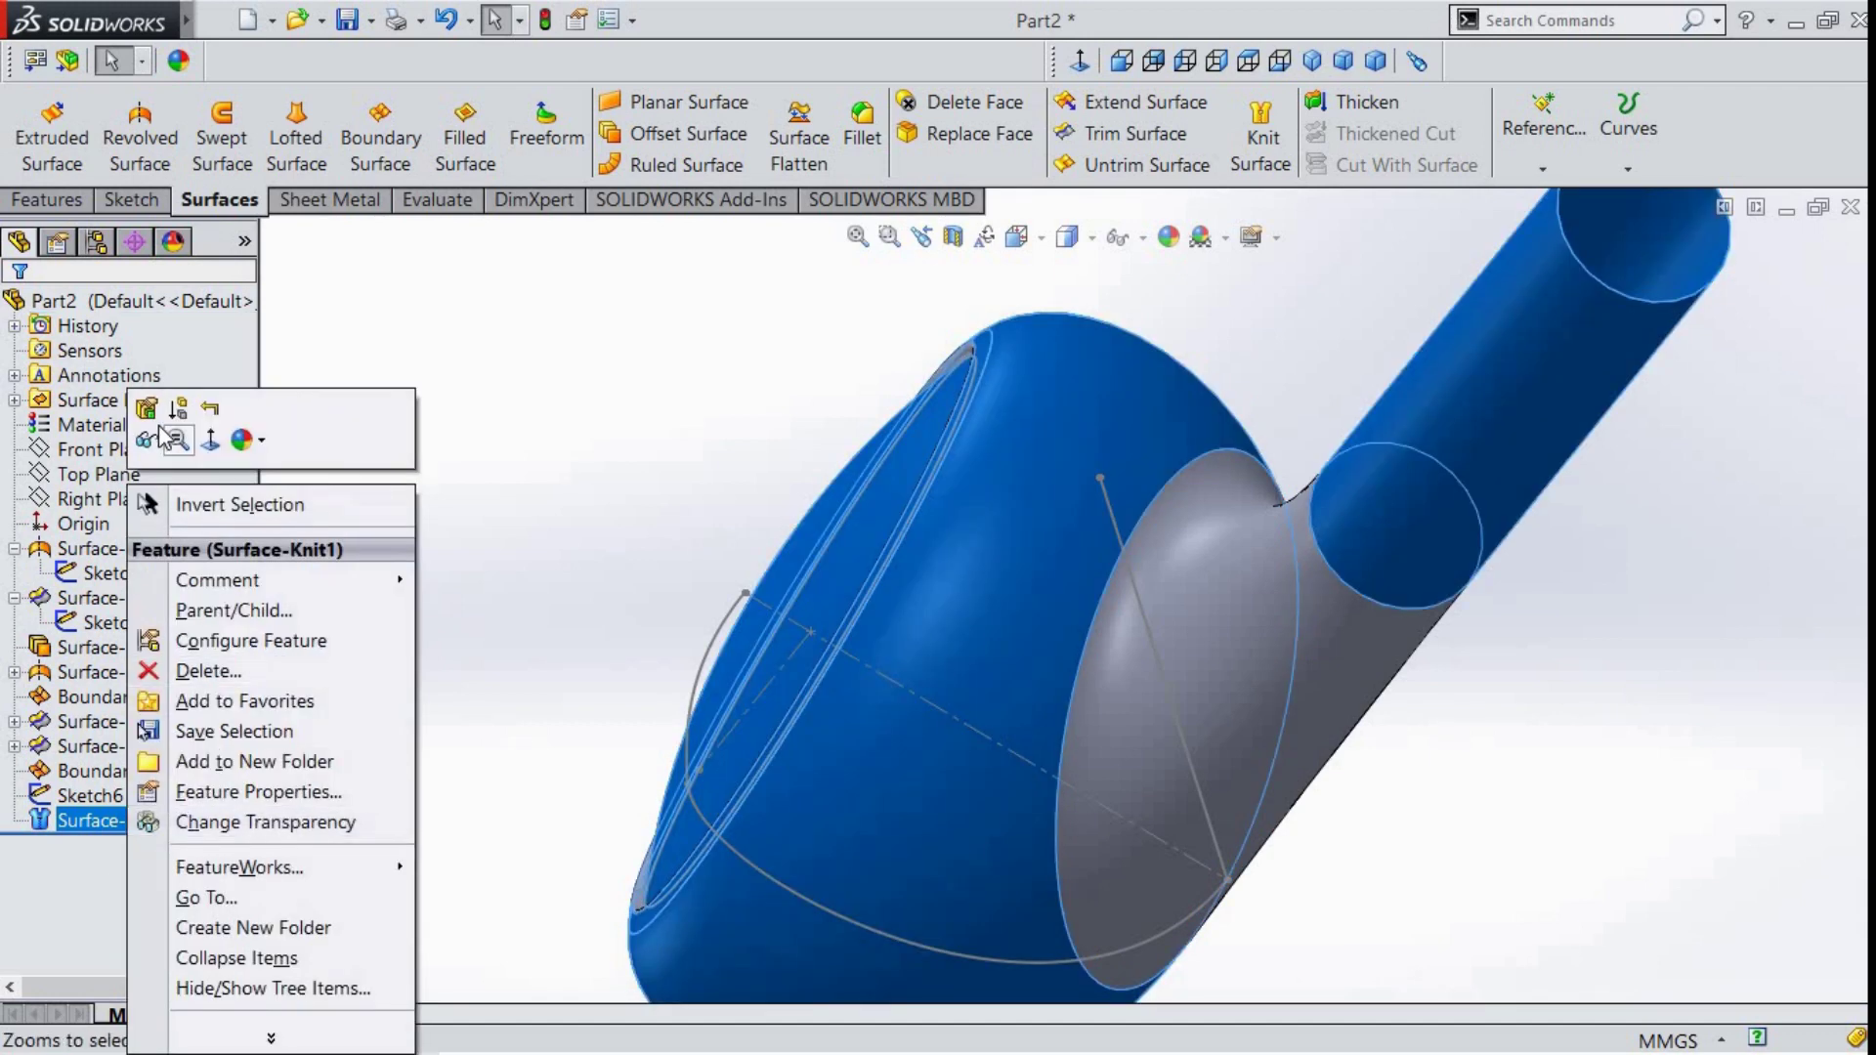
{"action": "left_click", "coordinate": [158, 425]}
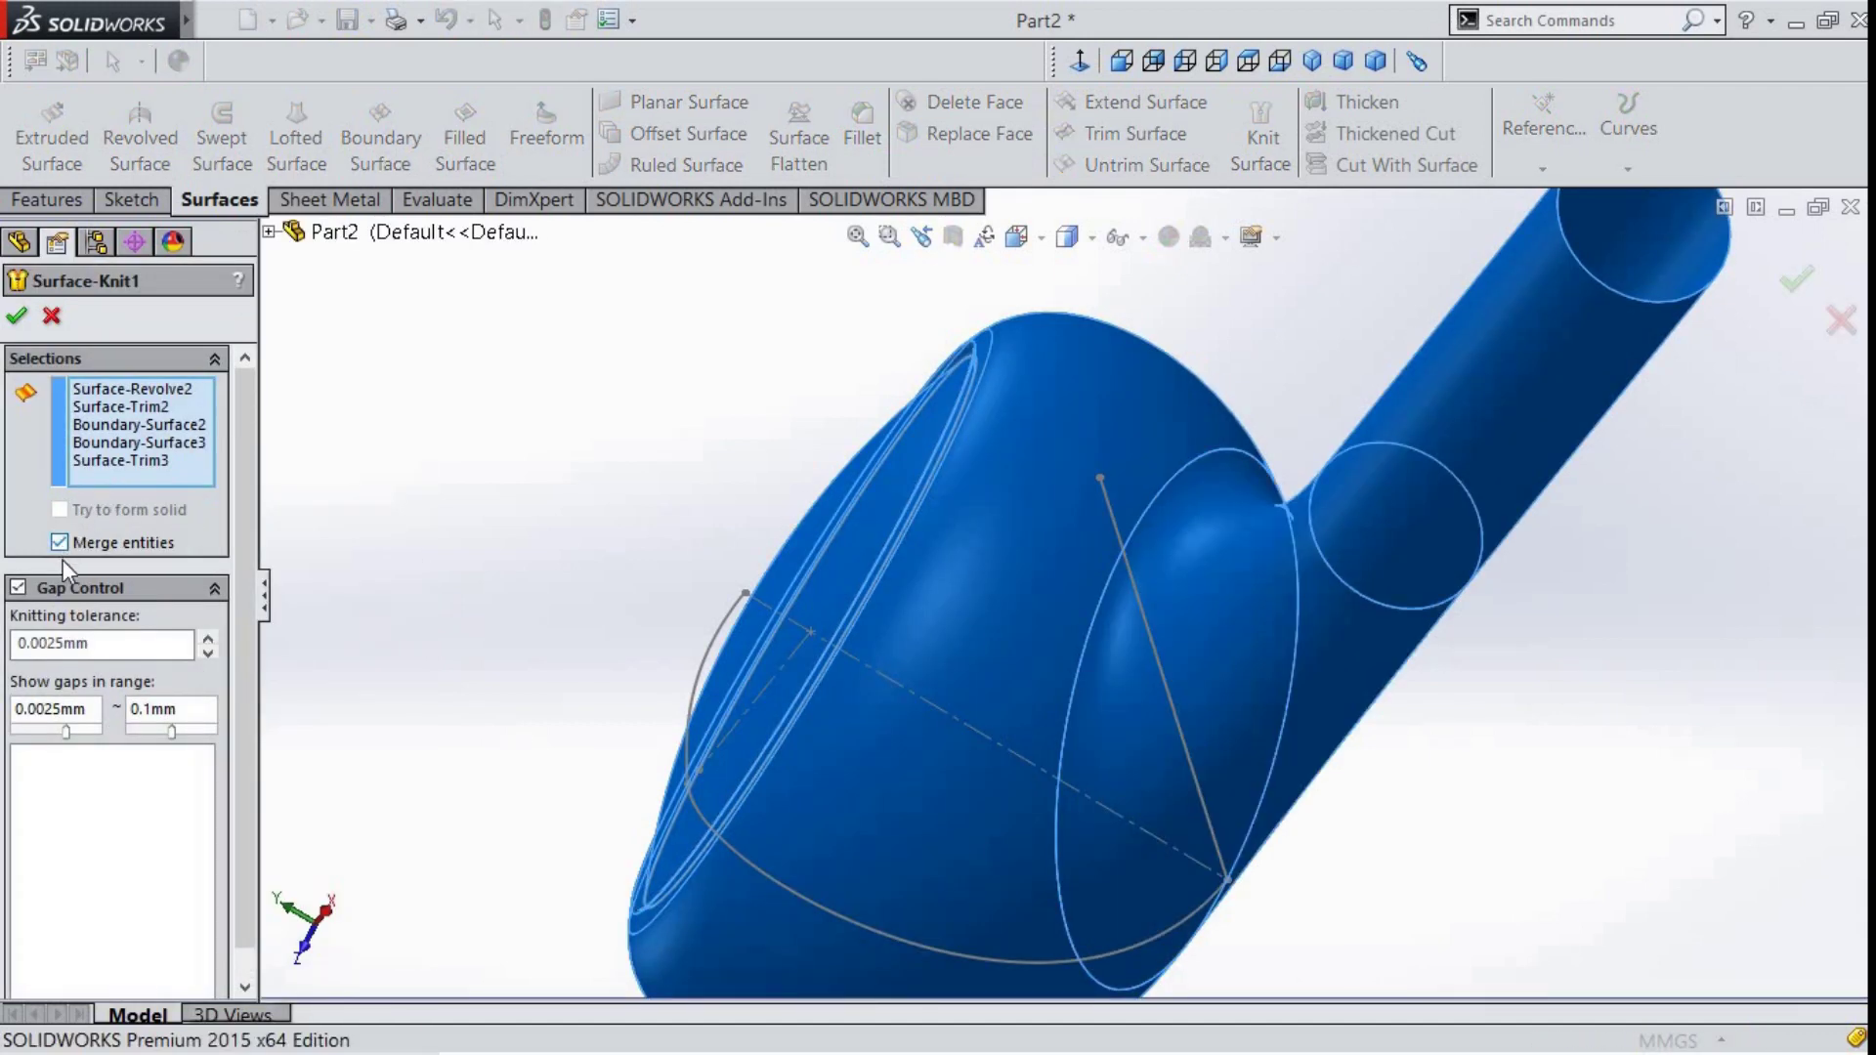
{"action": "left_click", "coordinate": [19, 317]}
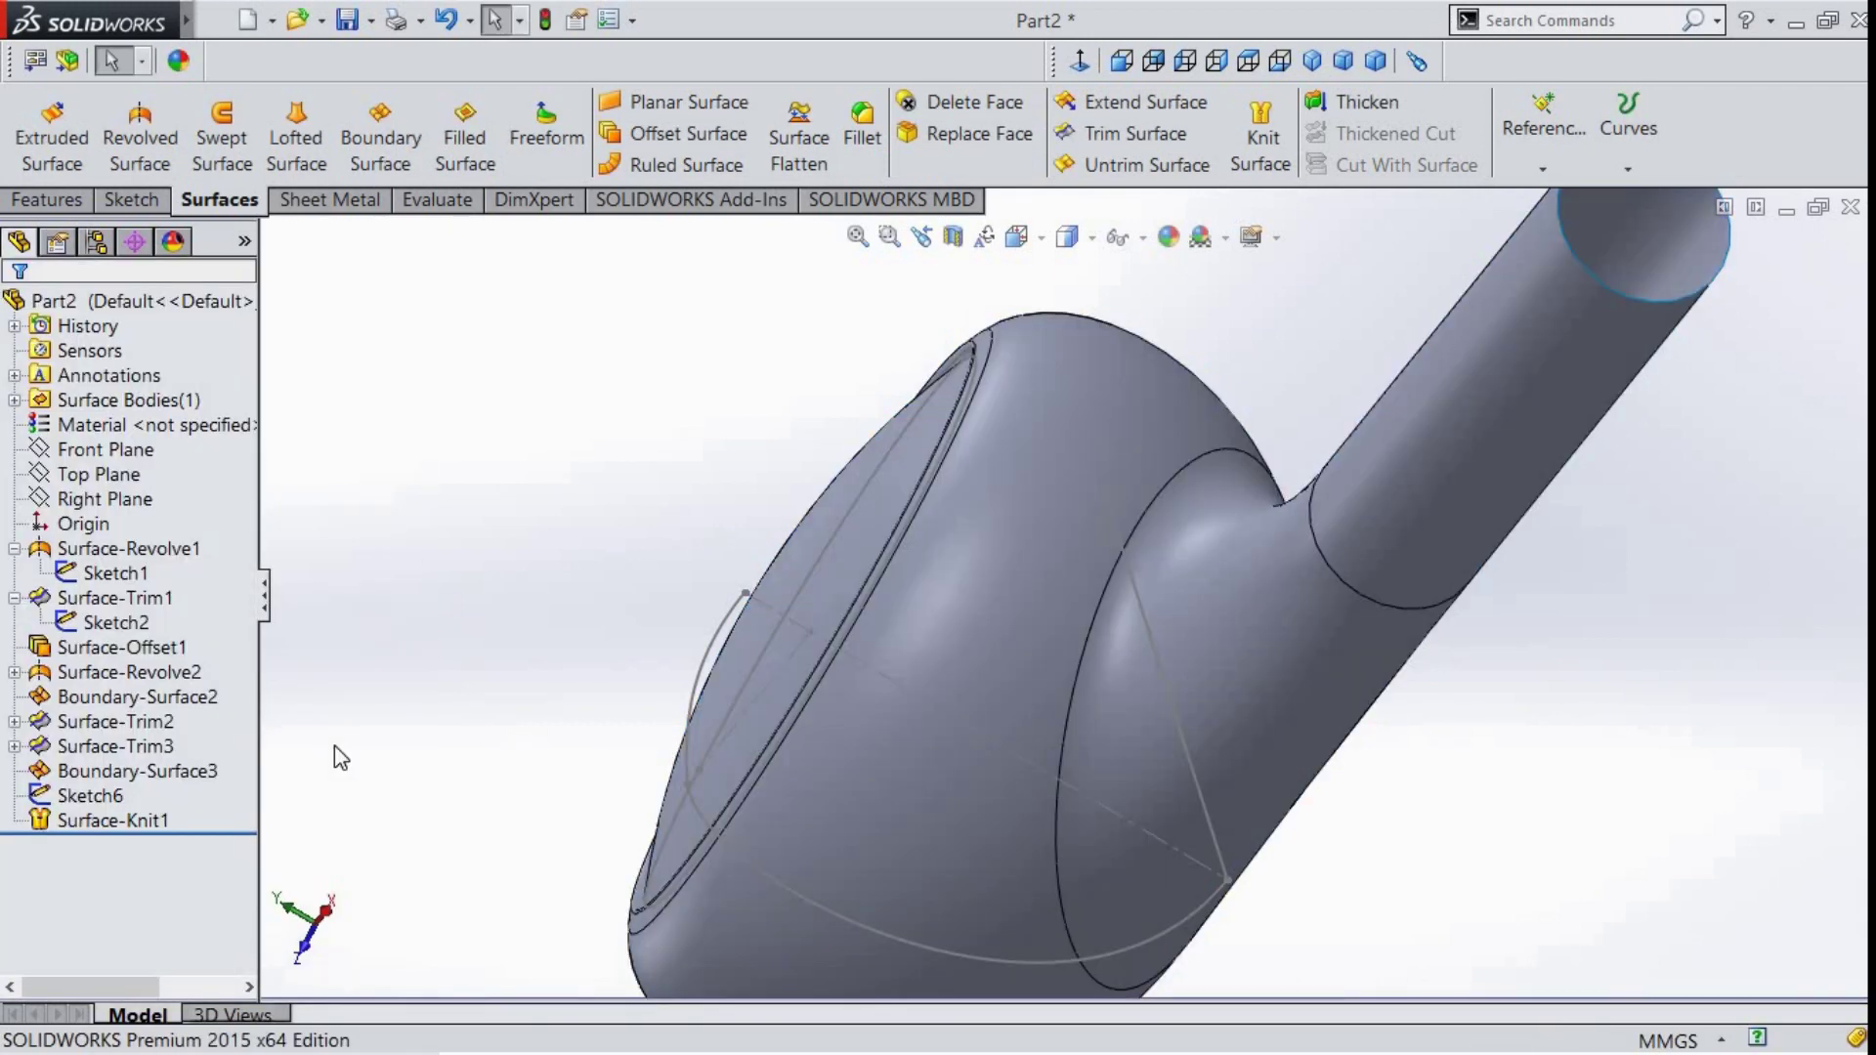
{"action": "scroll", "coordinate": [334, 747], "scroll_direction": "up", "scroll_amount": 5}
{"action": "middle_click_drag", "start_coordinate": [991, 577], "coordinate": [1222, 489]}
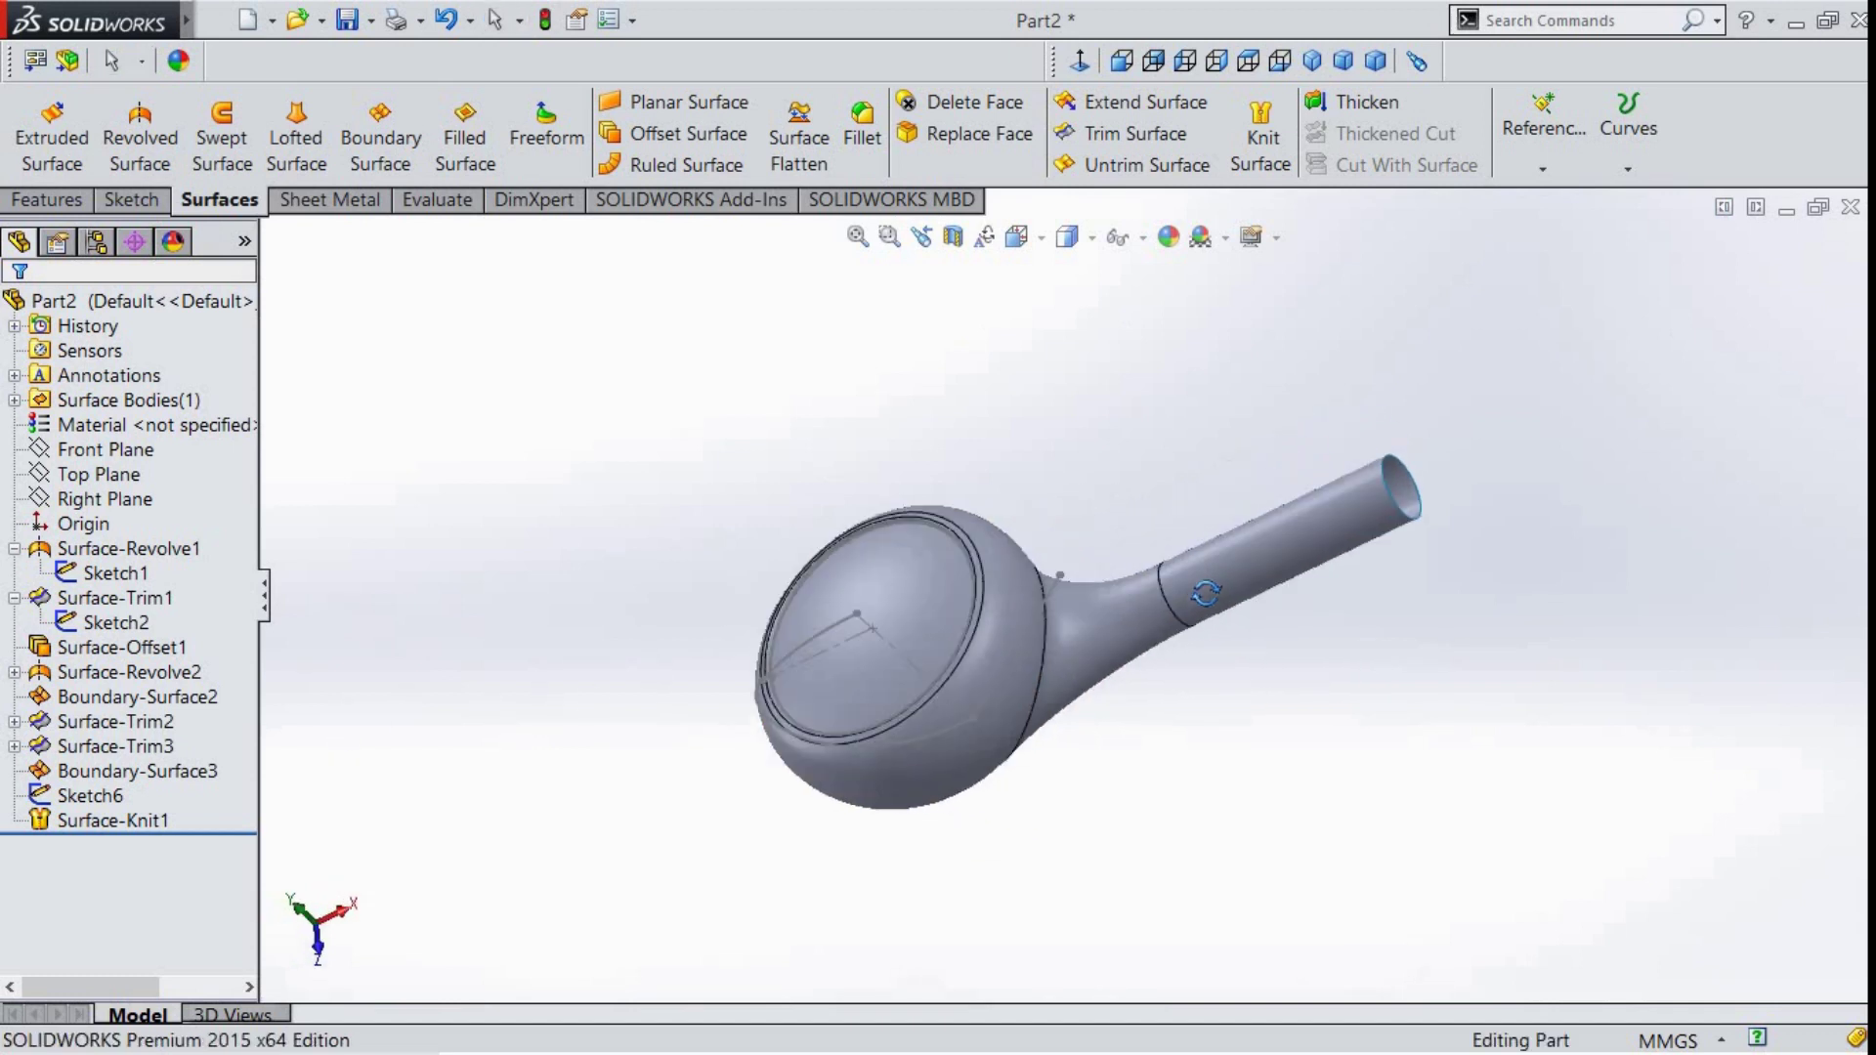
- Thicken Surface-Knit1 by 1 mm into a solid body
{"action": "left_click", "coordinate": [1344, 102]}
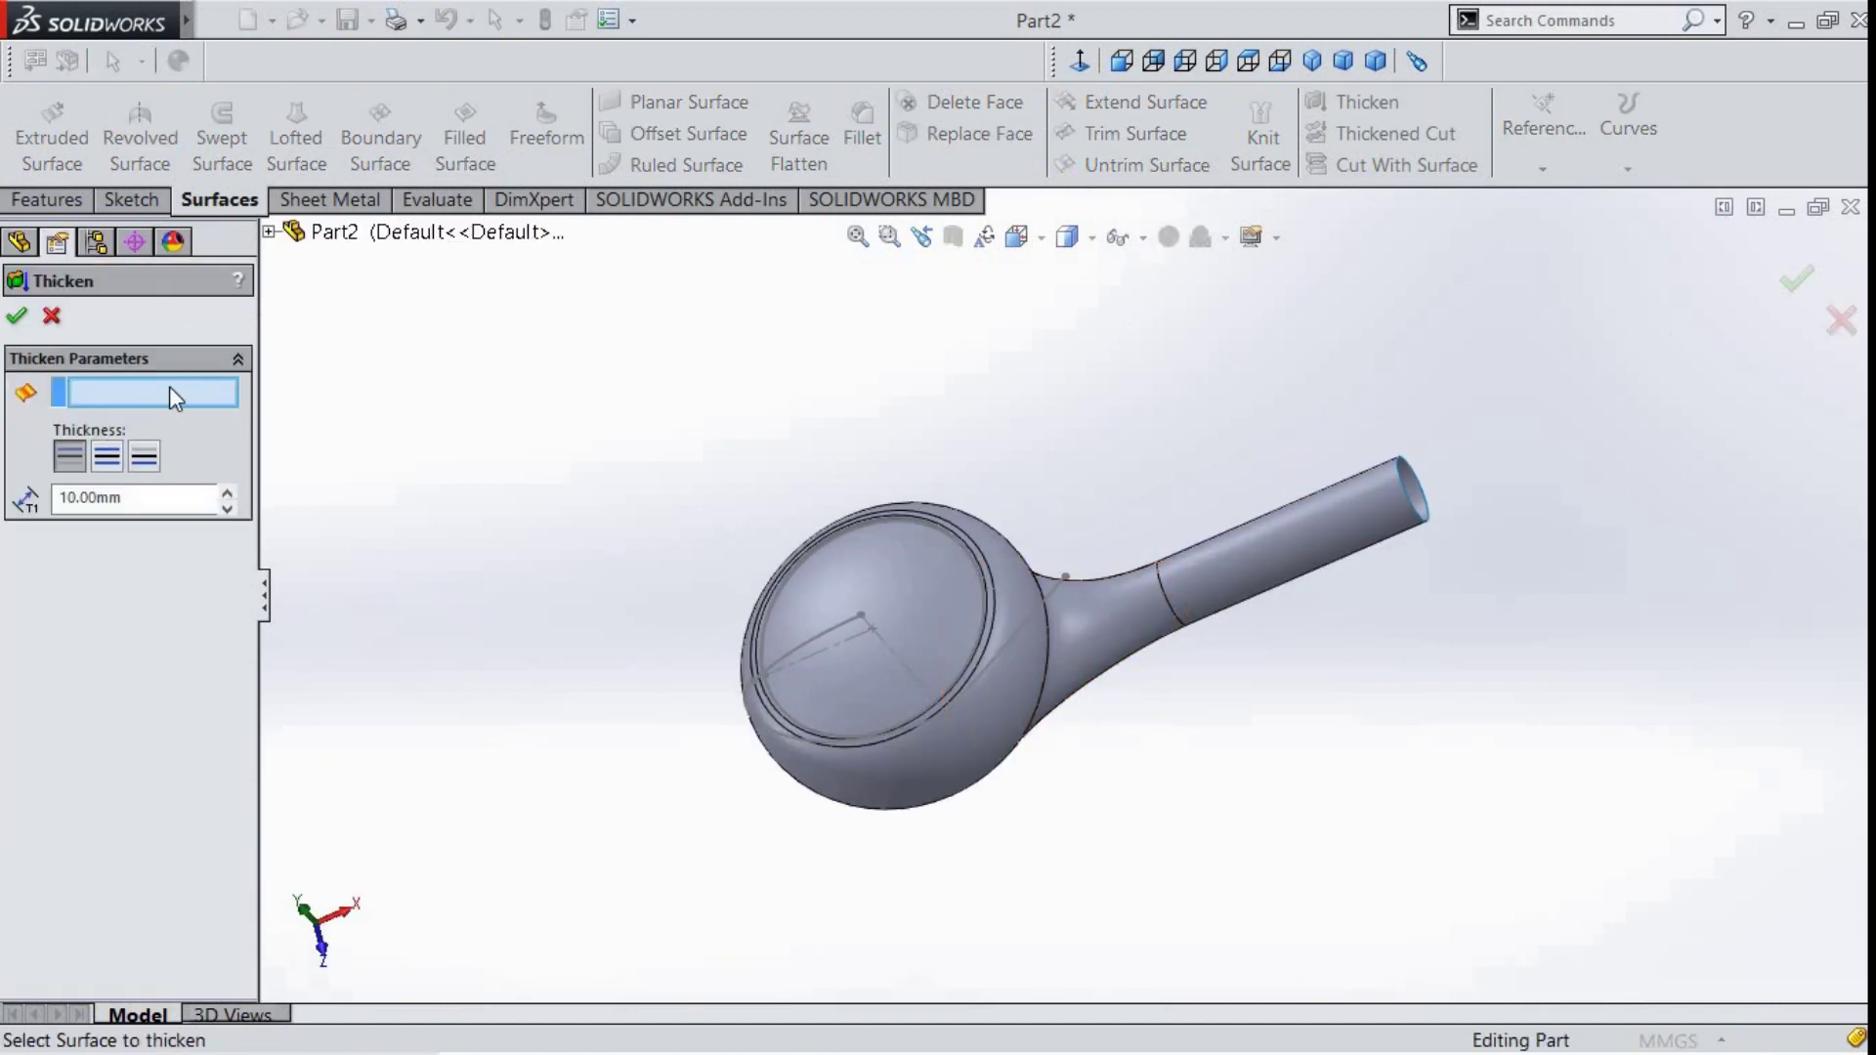
{"action": "left_click", "coordinate": [1019, 613]}
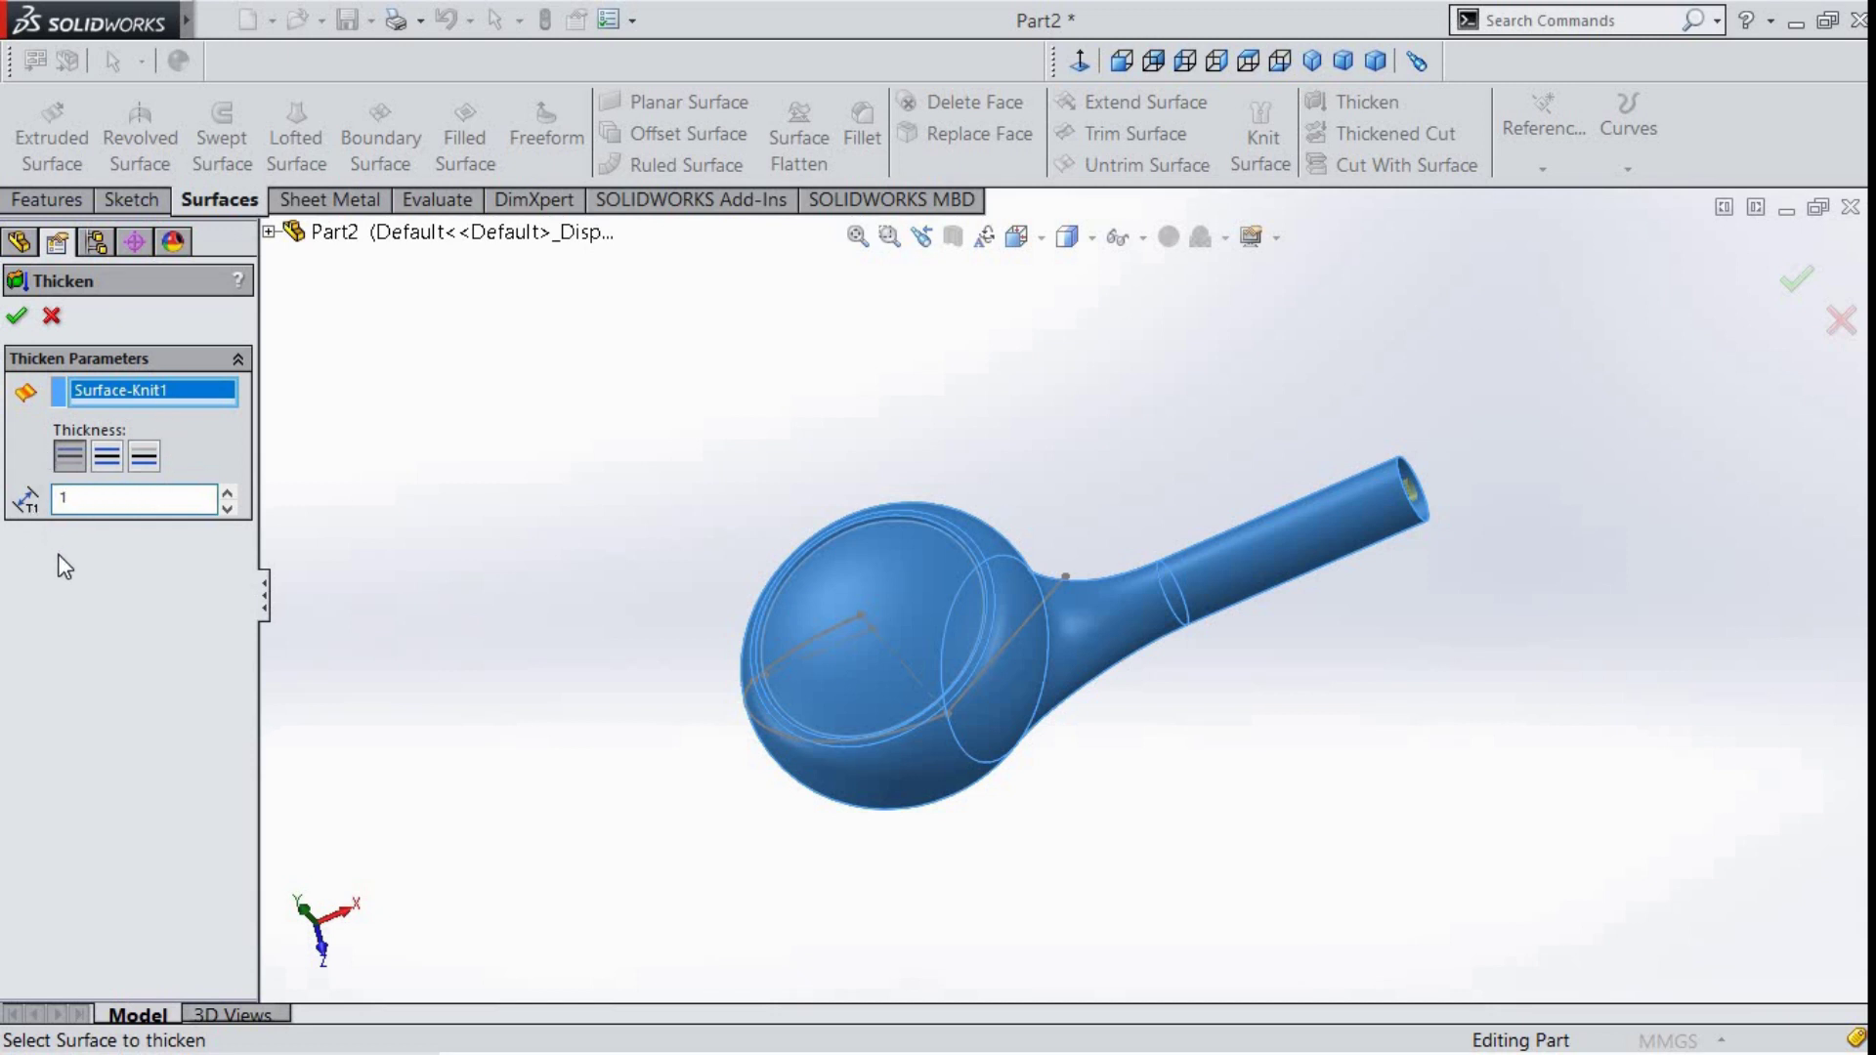
{"action": "middle_click_drag", "start_coordinate": [1411, 532], "coordinate": [1305, 623]}
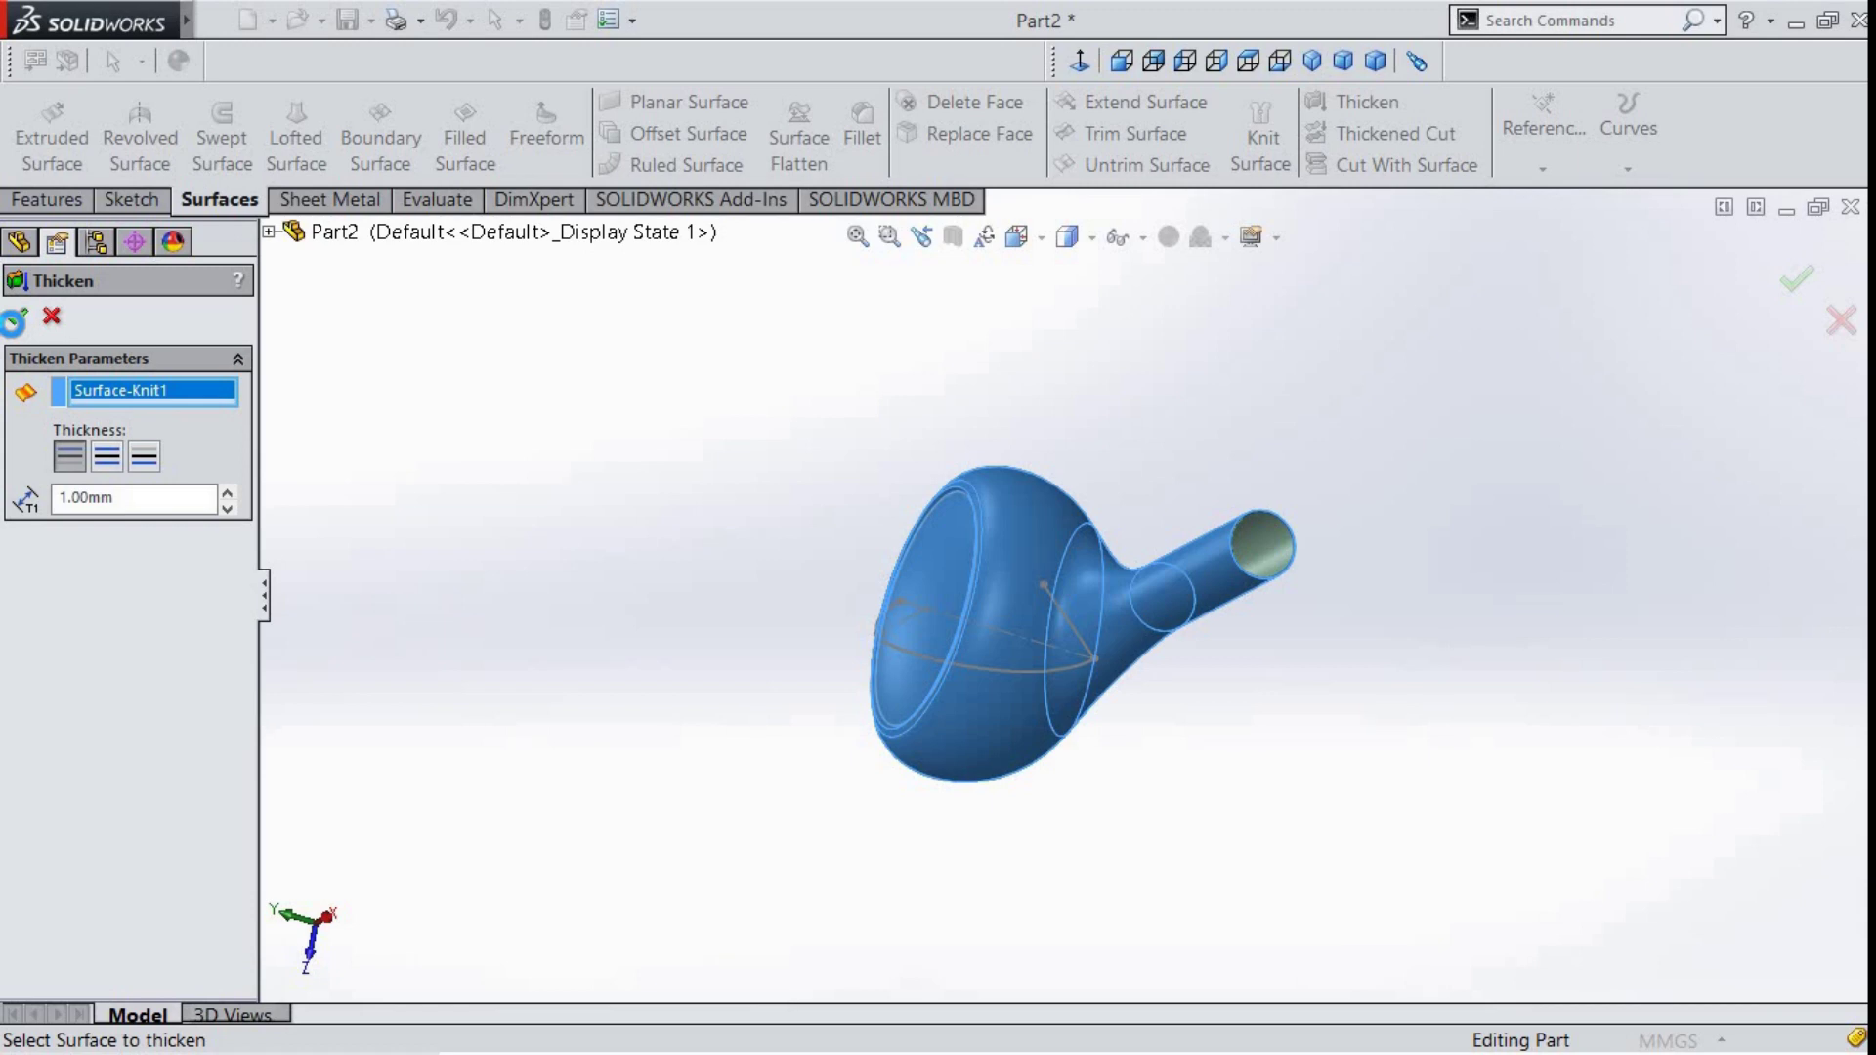
{"action": "left_click", "coordinate": [18, 316]}
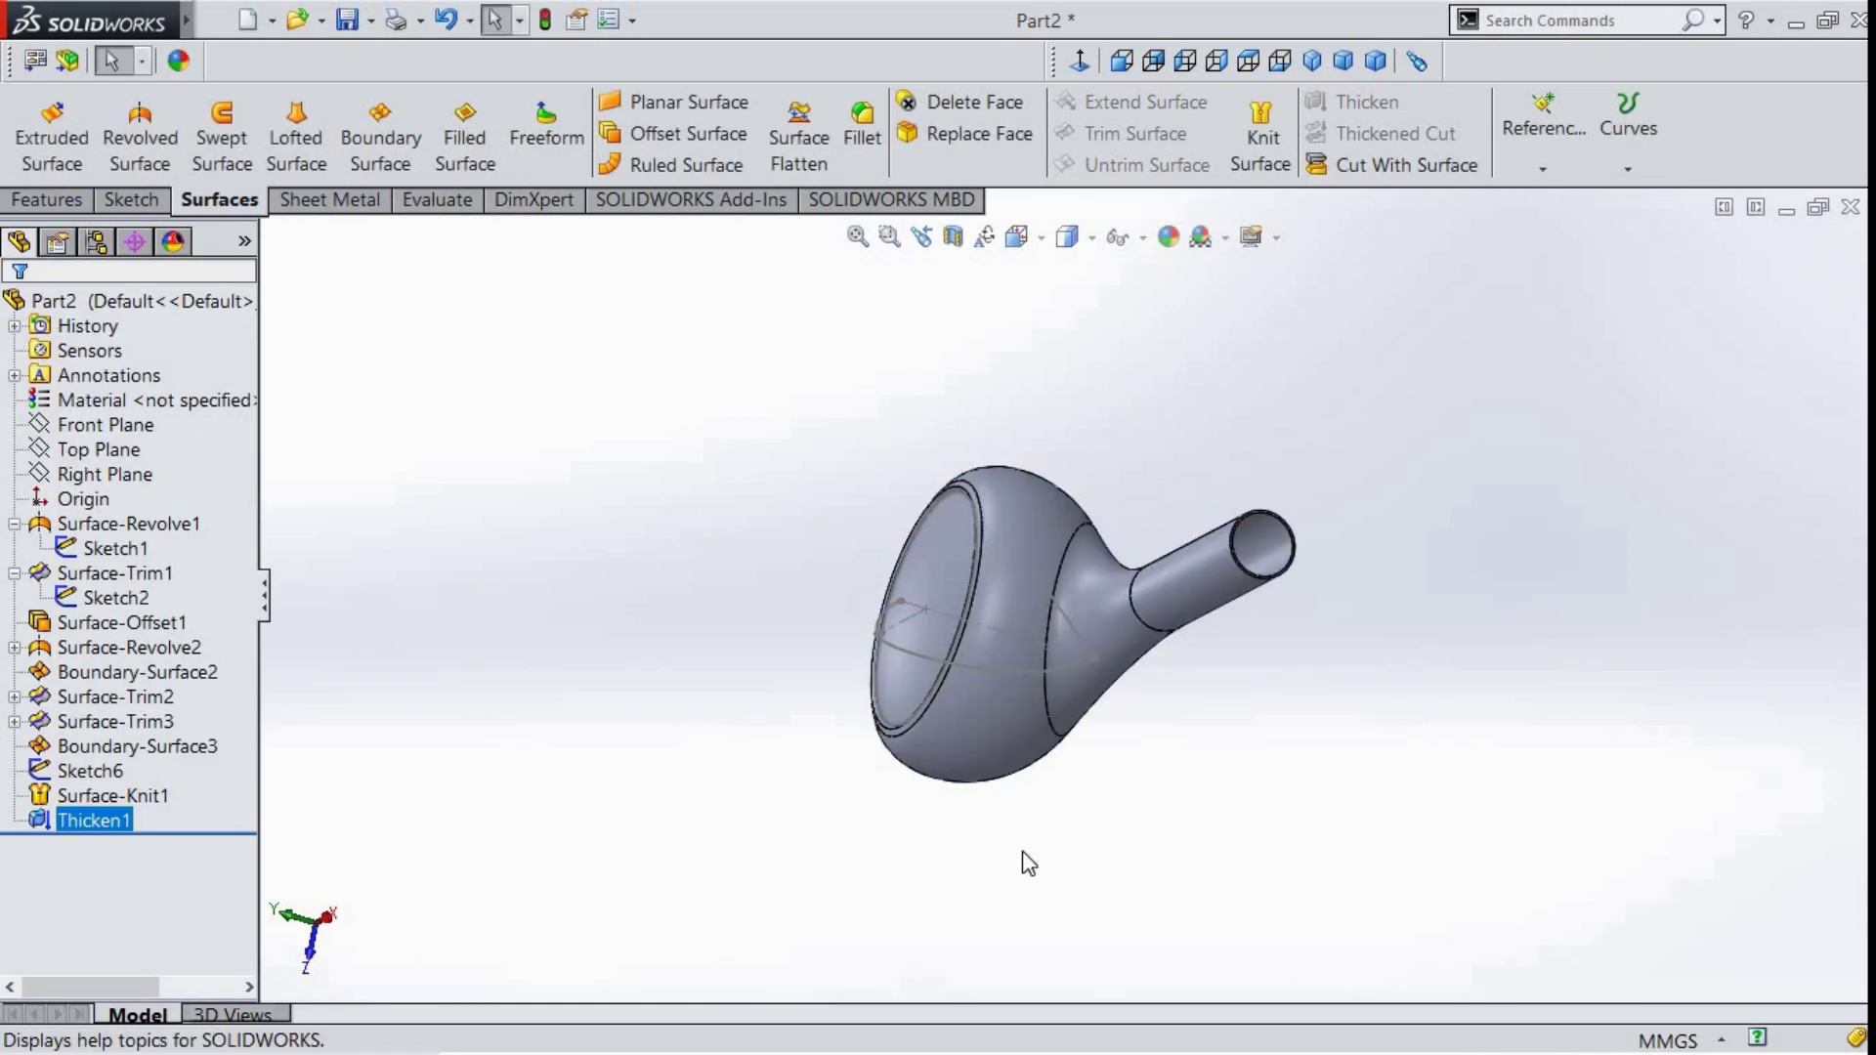
{"action": "scroll", "coordinate": [1329, 520], "scroll_direction": "down", "scroll_amount": 3}
{"action": "scroll", "coordinate": [1211, 667], "scroll_direction": "up", "scroll_amount": 2}
- Start a Fill Pattern using Sketch6 as the boundary
{"action": "mouse_move", "coordinate": [1211, 667]}
{"action": "middle_mouse_down"}
{"action": "mouse_move", "coordinate": [1033, 467]}
{"action": "mouse_move", "coordinate": [1088, 449]}
{"action": "middle_mouse_up"}
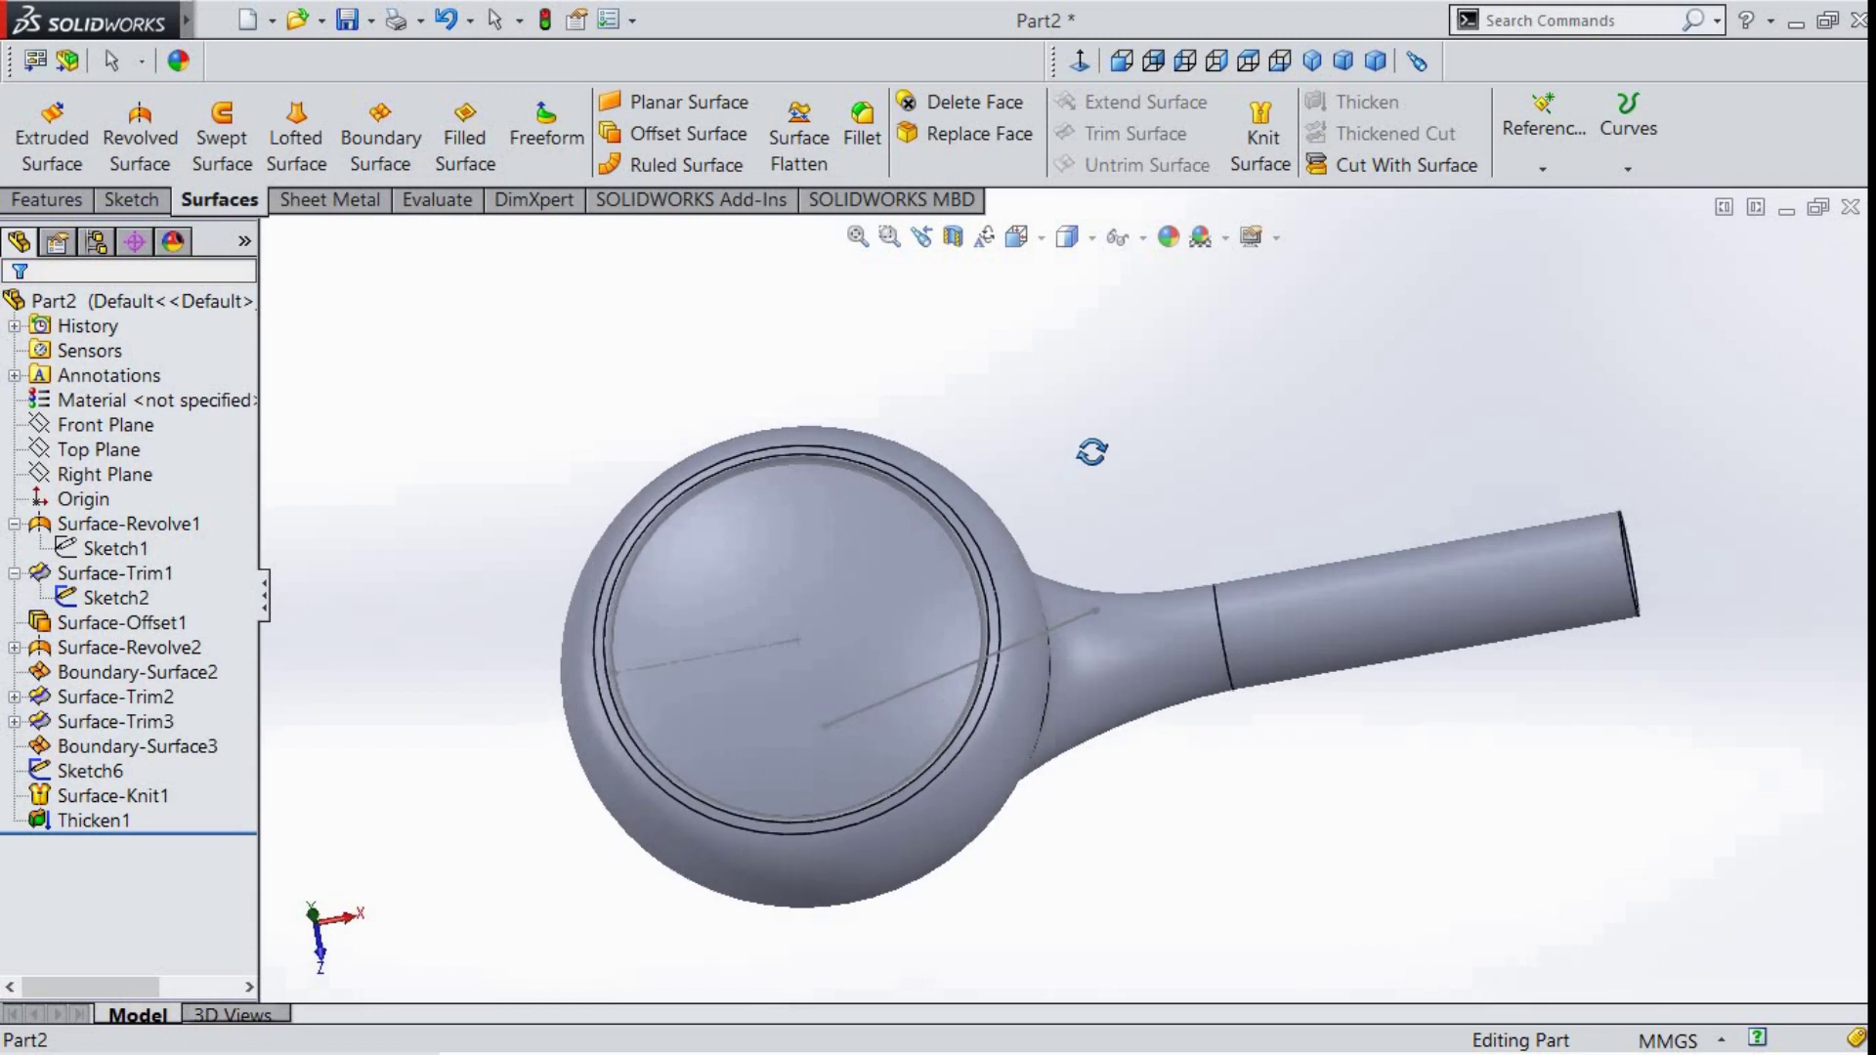
{"action": "left_click", "coordinate": [137, 202]}
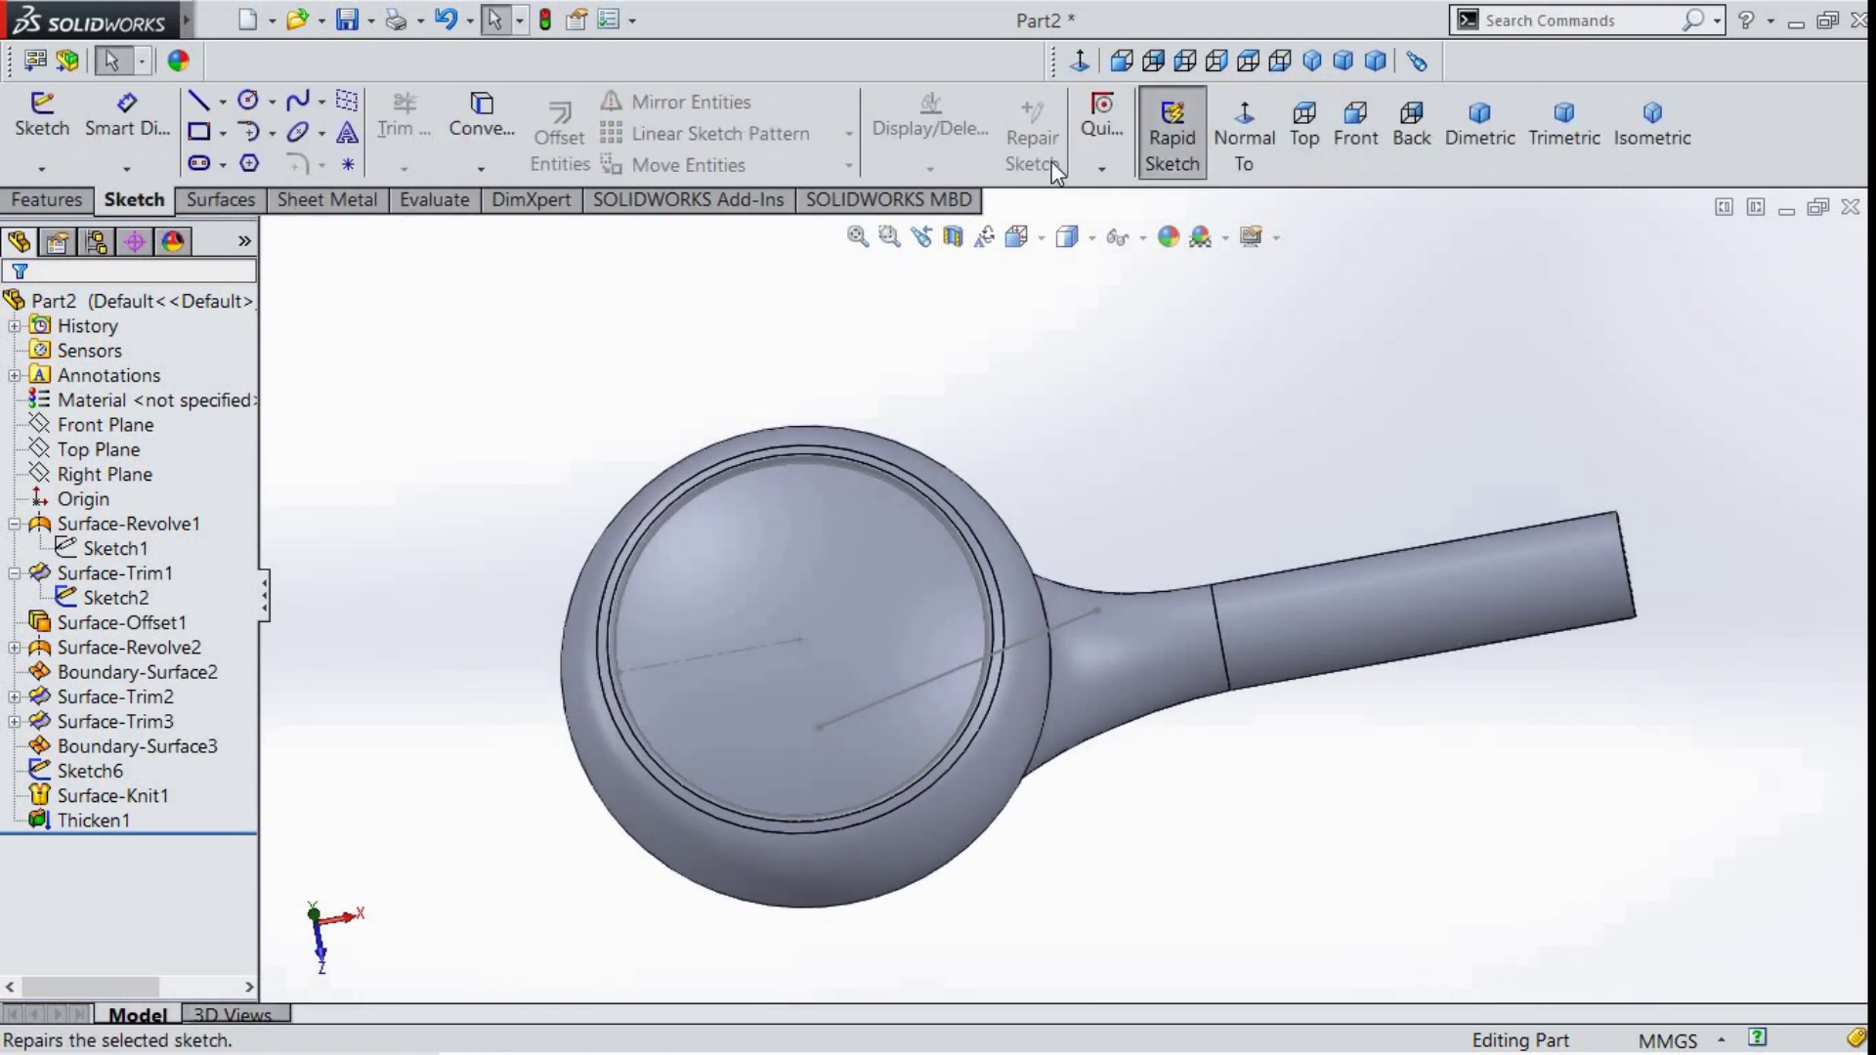
{"action": "scroll", "coordinate": [831, 156], "scroll_direction": "up", "scroll_amount": 1}
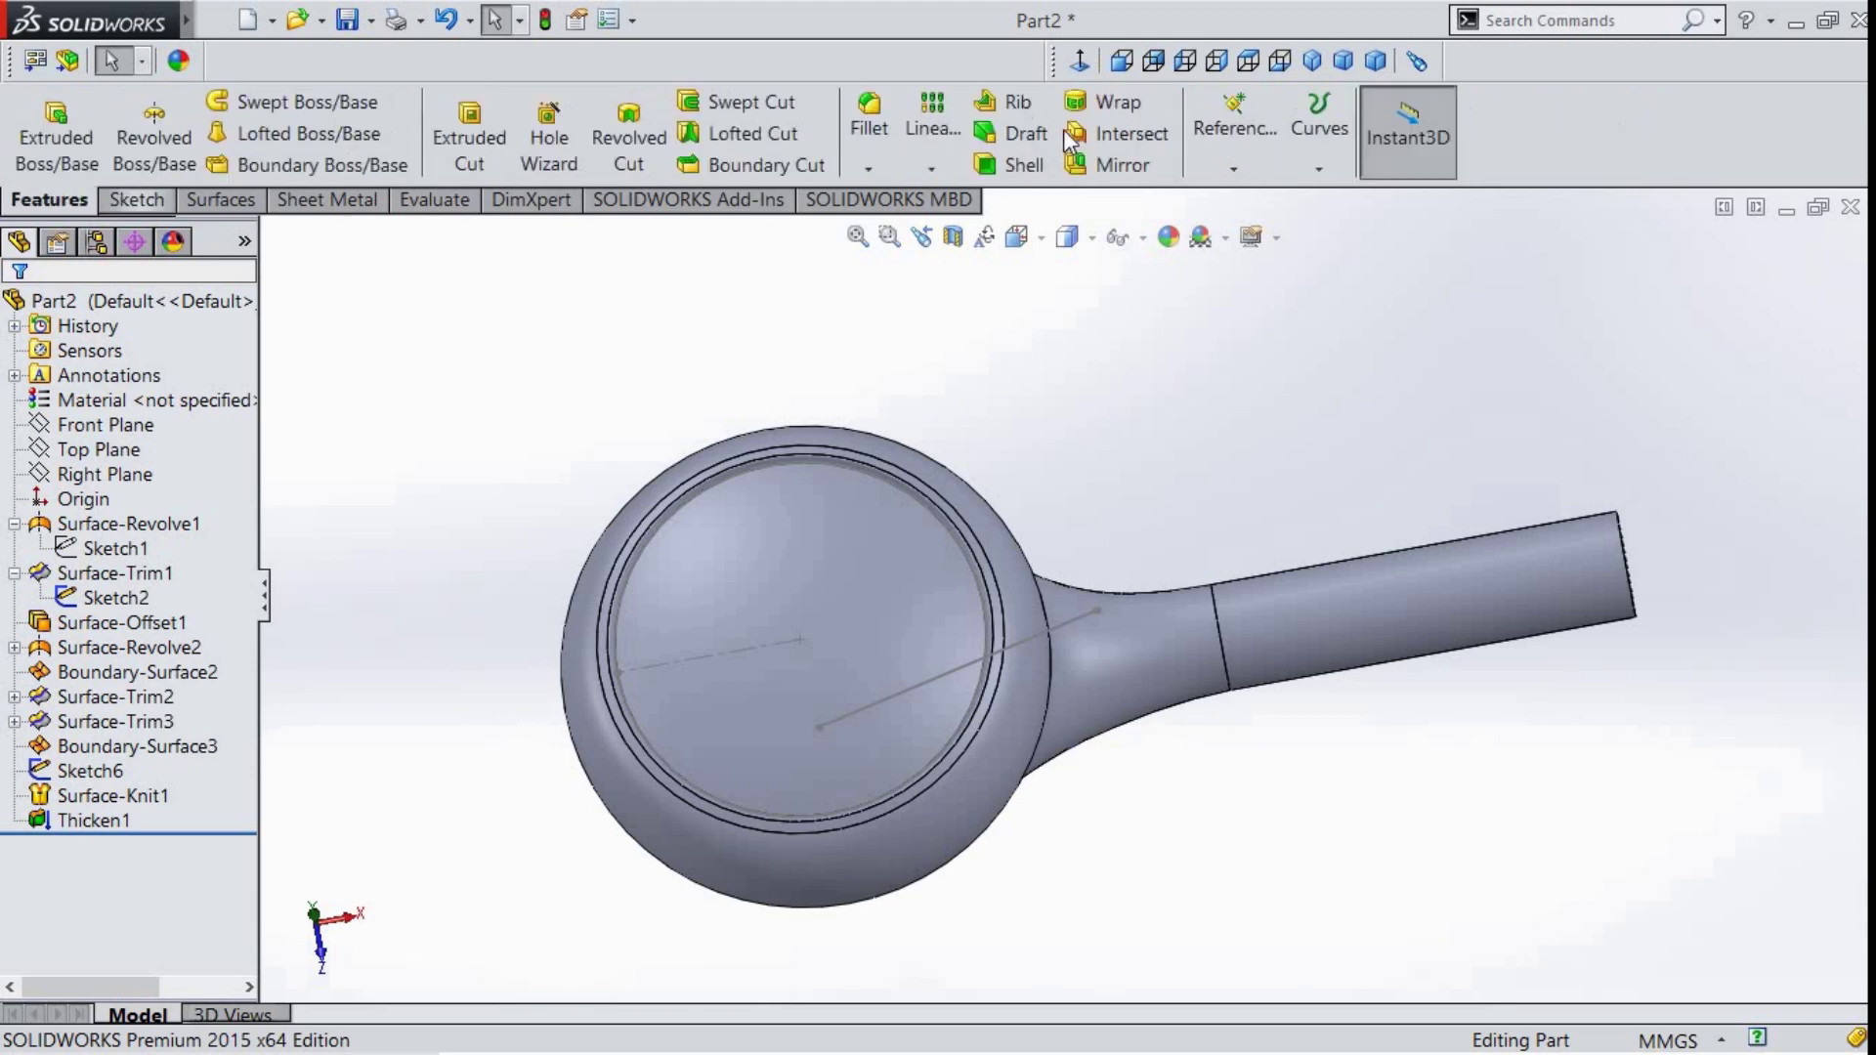
{"action": "left_click", "coordinate": [882, 165]}
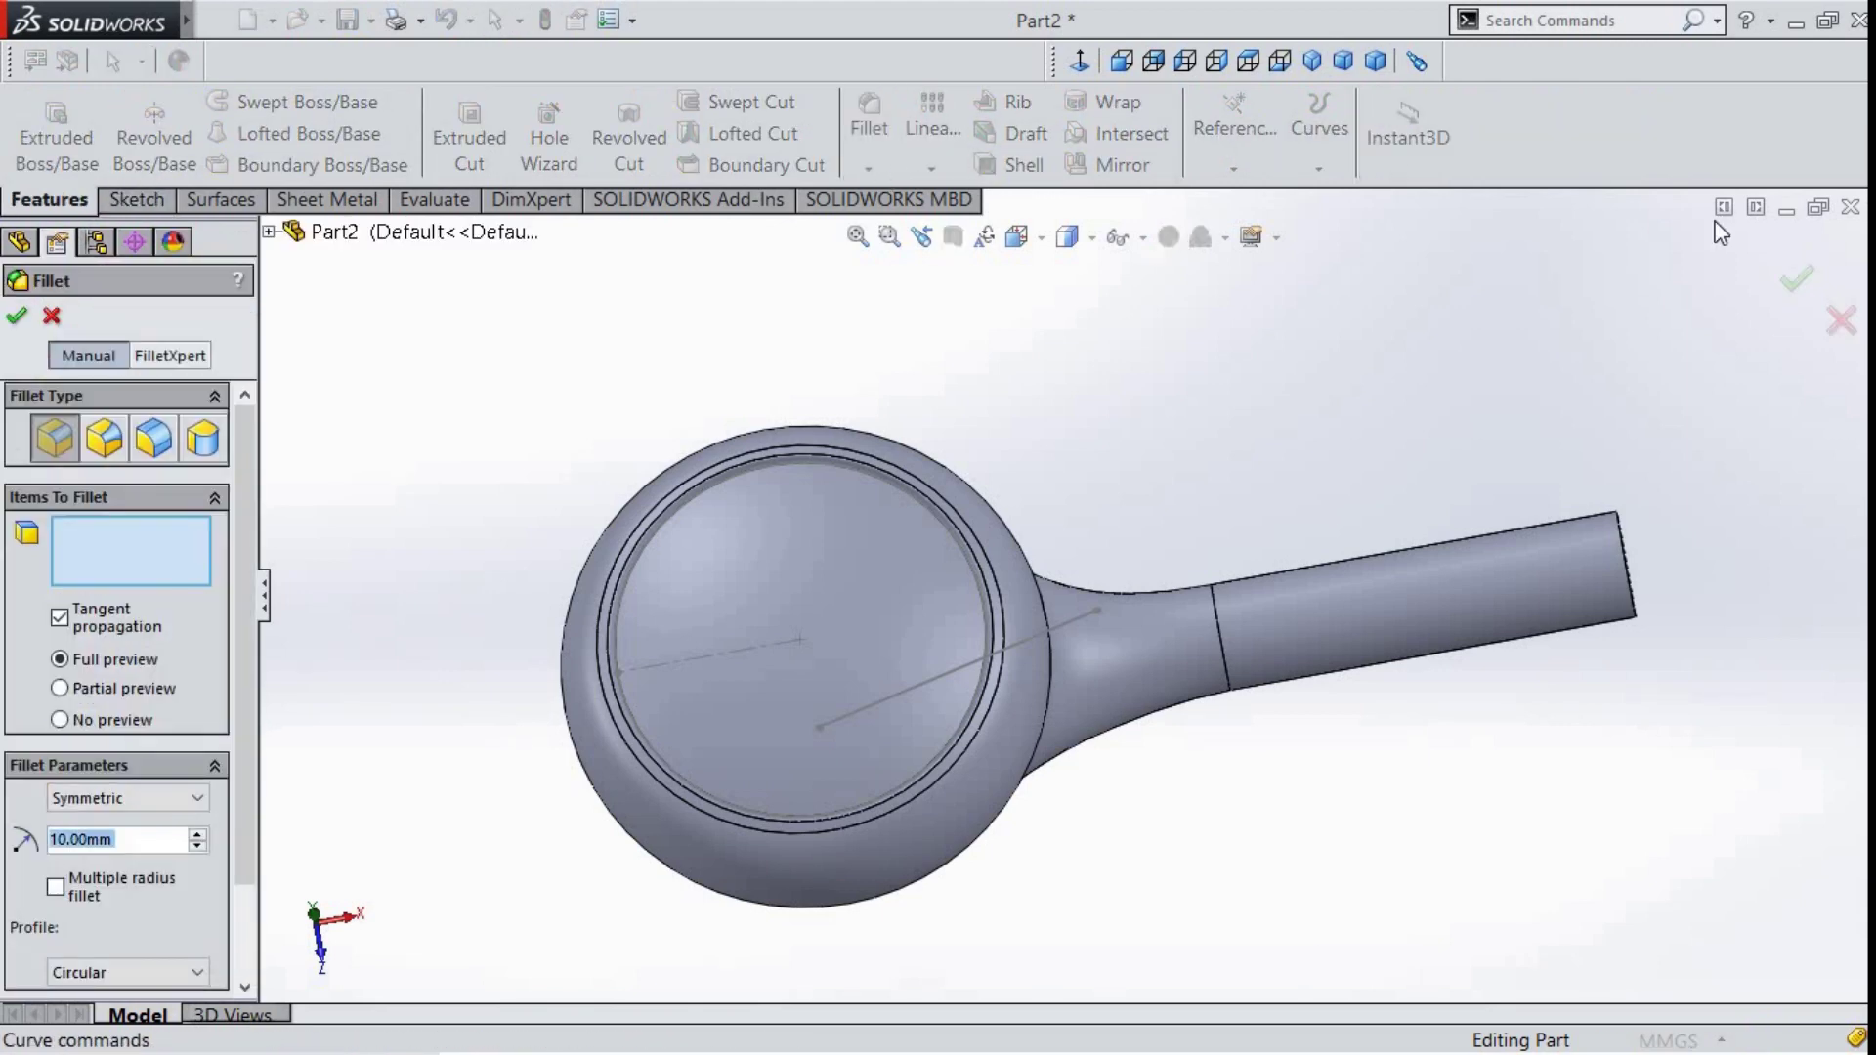
{"action": "key", "text": "Escape"}
{"action": "left_click", "coordinate": [930, 168]}
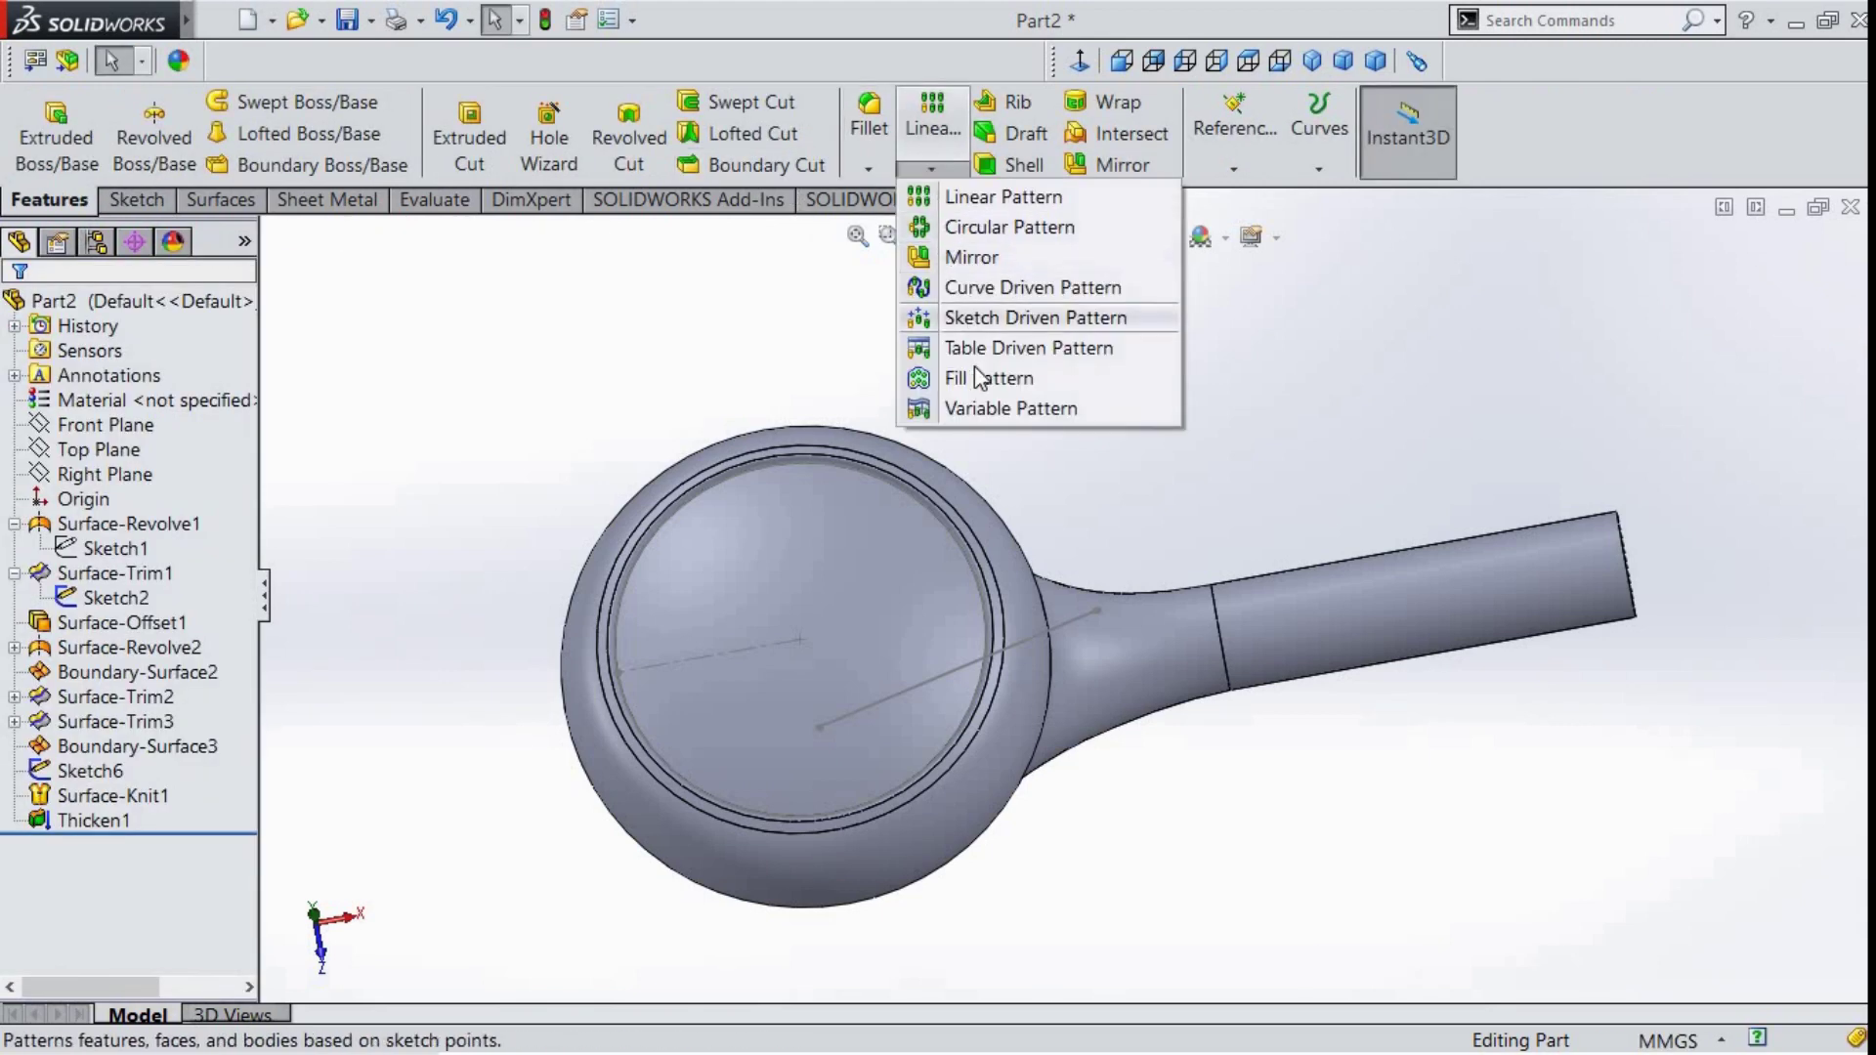
{"action": "left_click", "coordinate": [980, 377]}
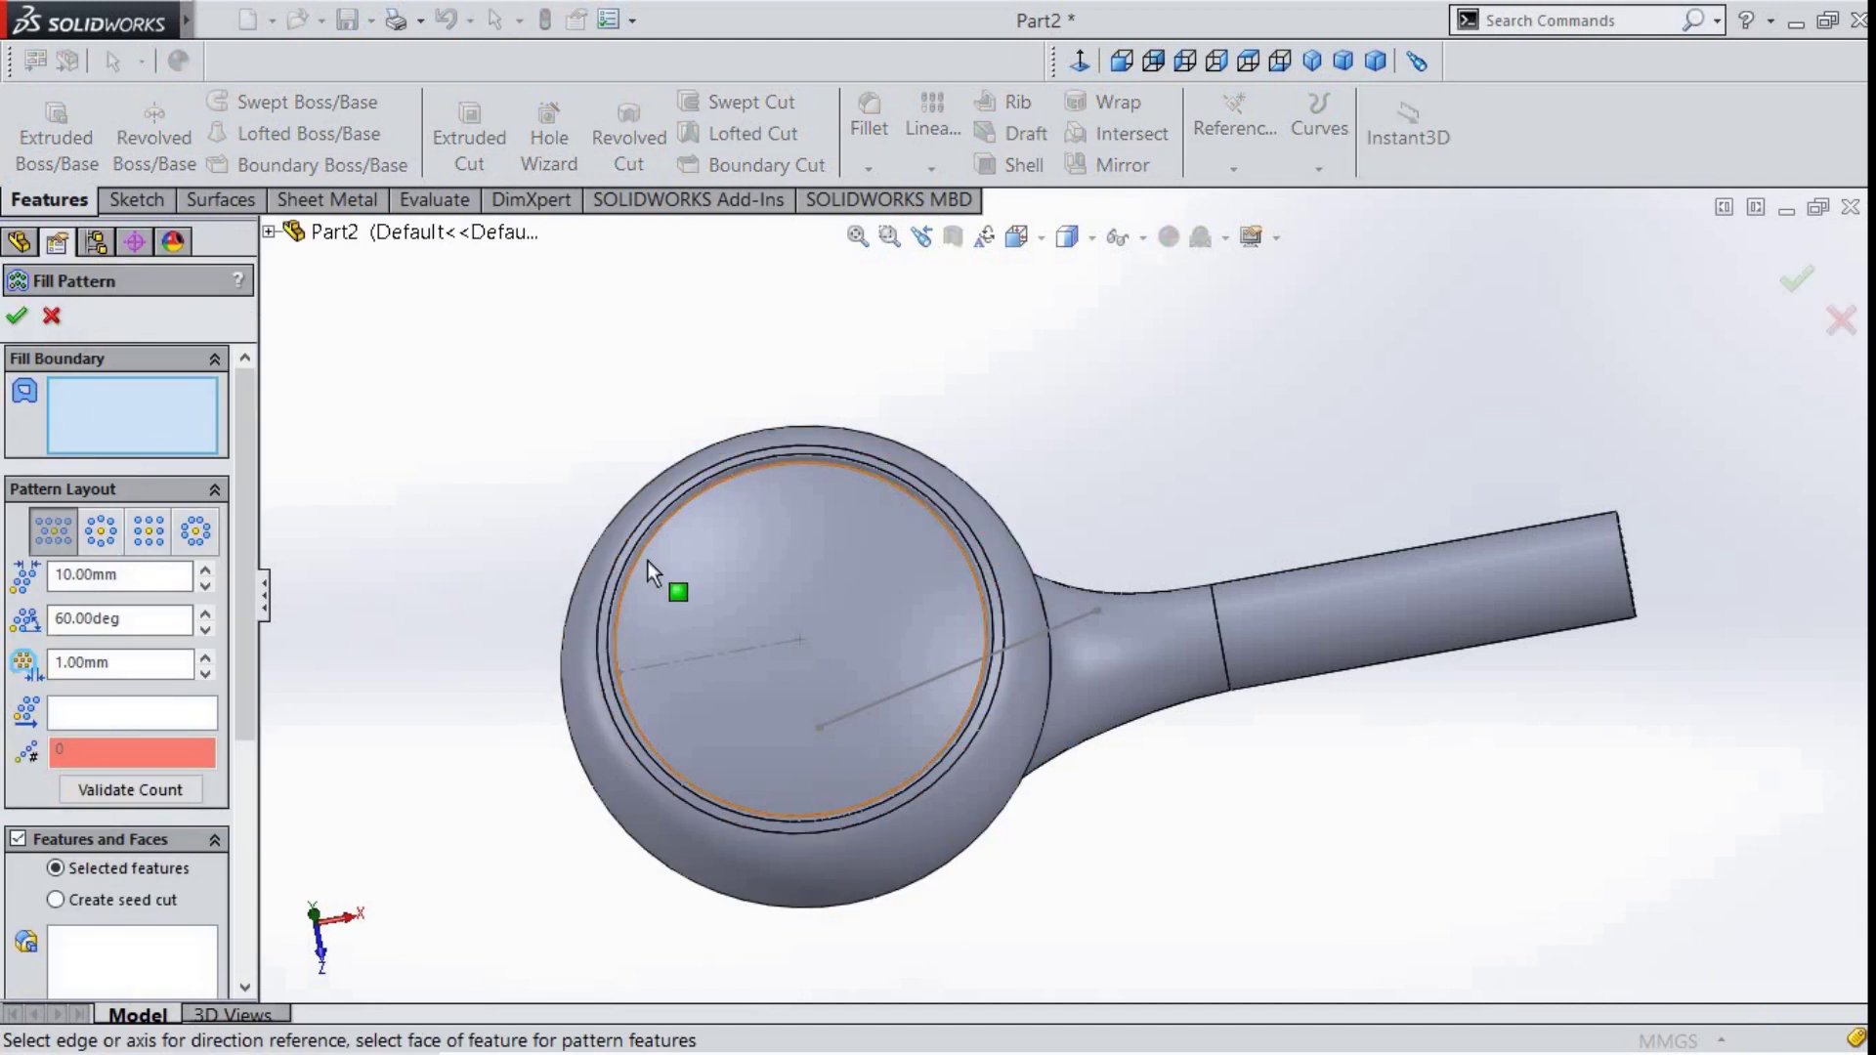
{"action": "left_click", "coordinate": [648, 561]}
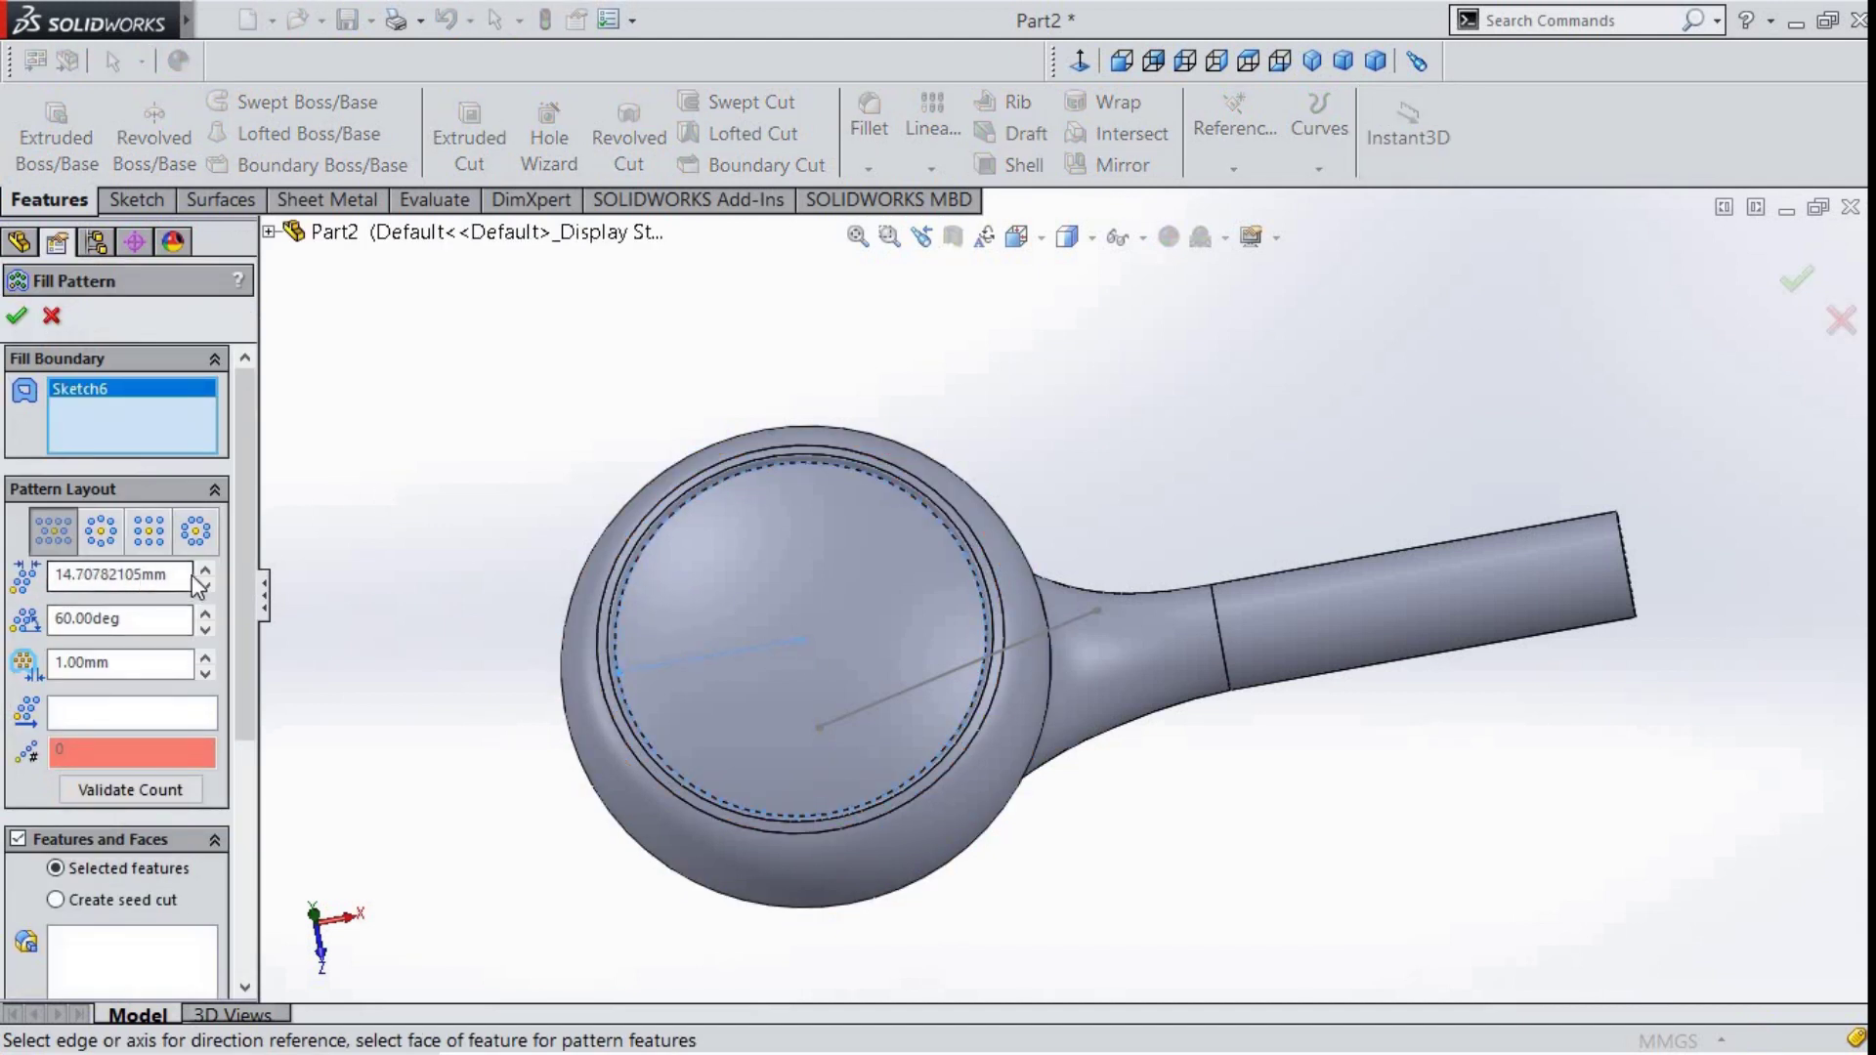
- Set 6 mm spacing along Line1 with flipped 3.00 mm seed-cut holes
{"action": "left_click_drag", "start_coordinate": [166, 575], "coordinate": [8, 577]}
{"action": "type", "text": "6.00mm"}
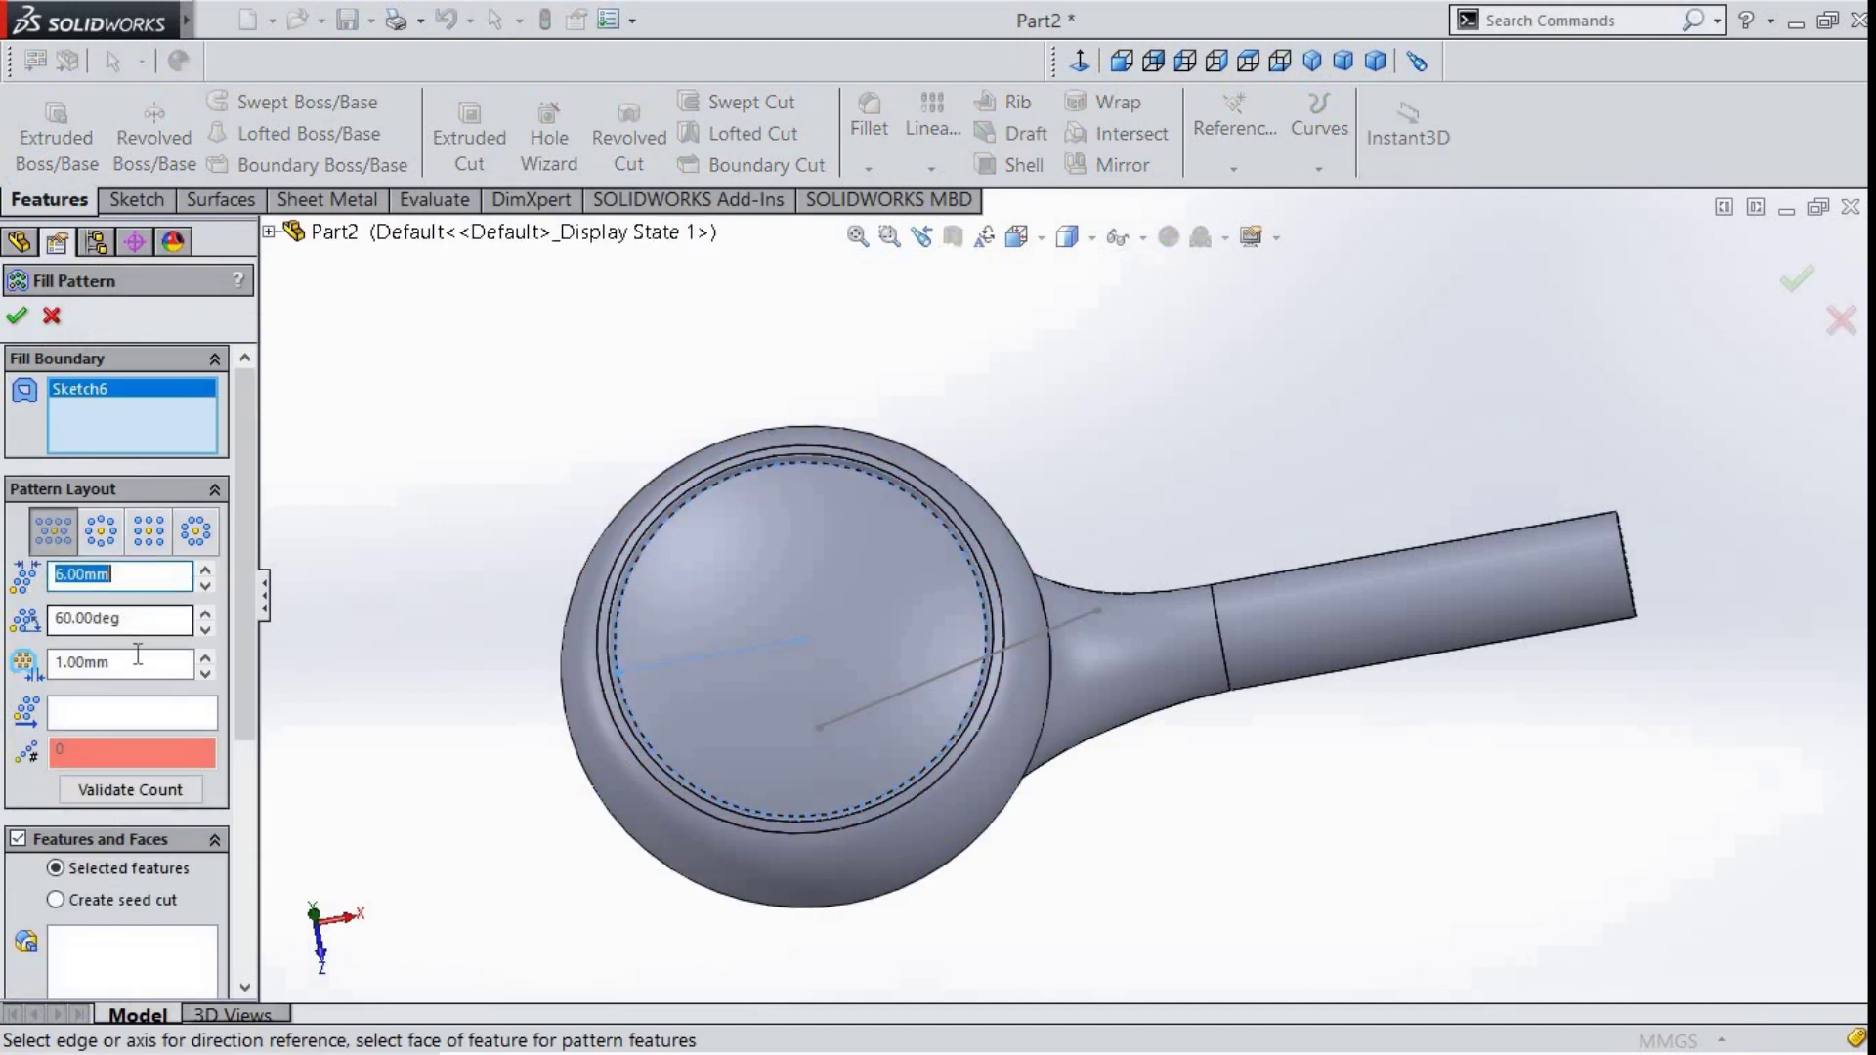
{"action": "left_click", "coordinate": [132, 713]}
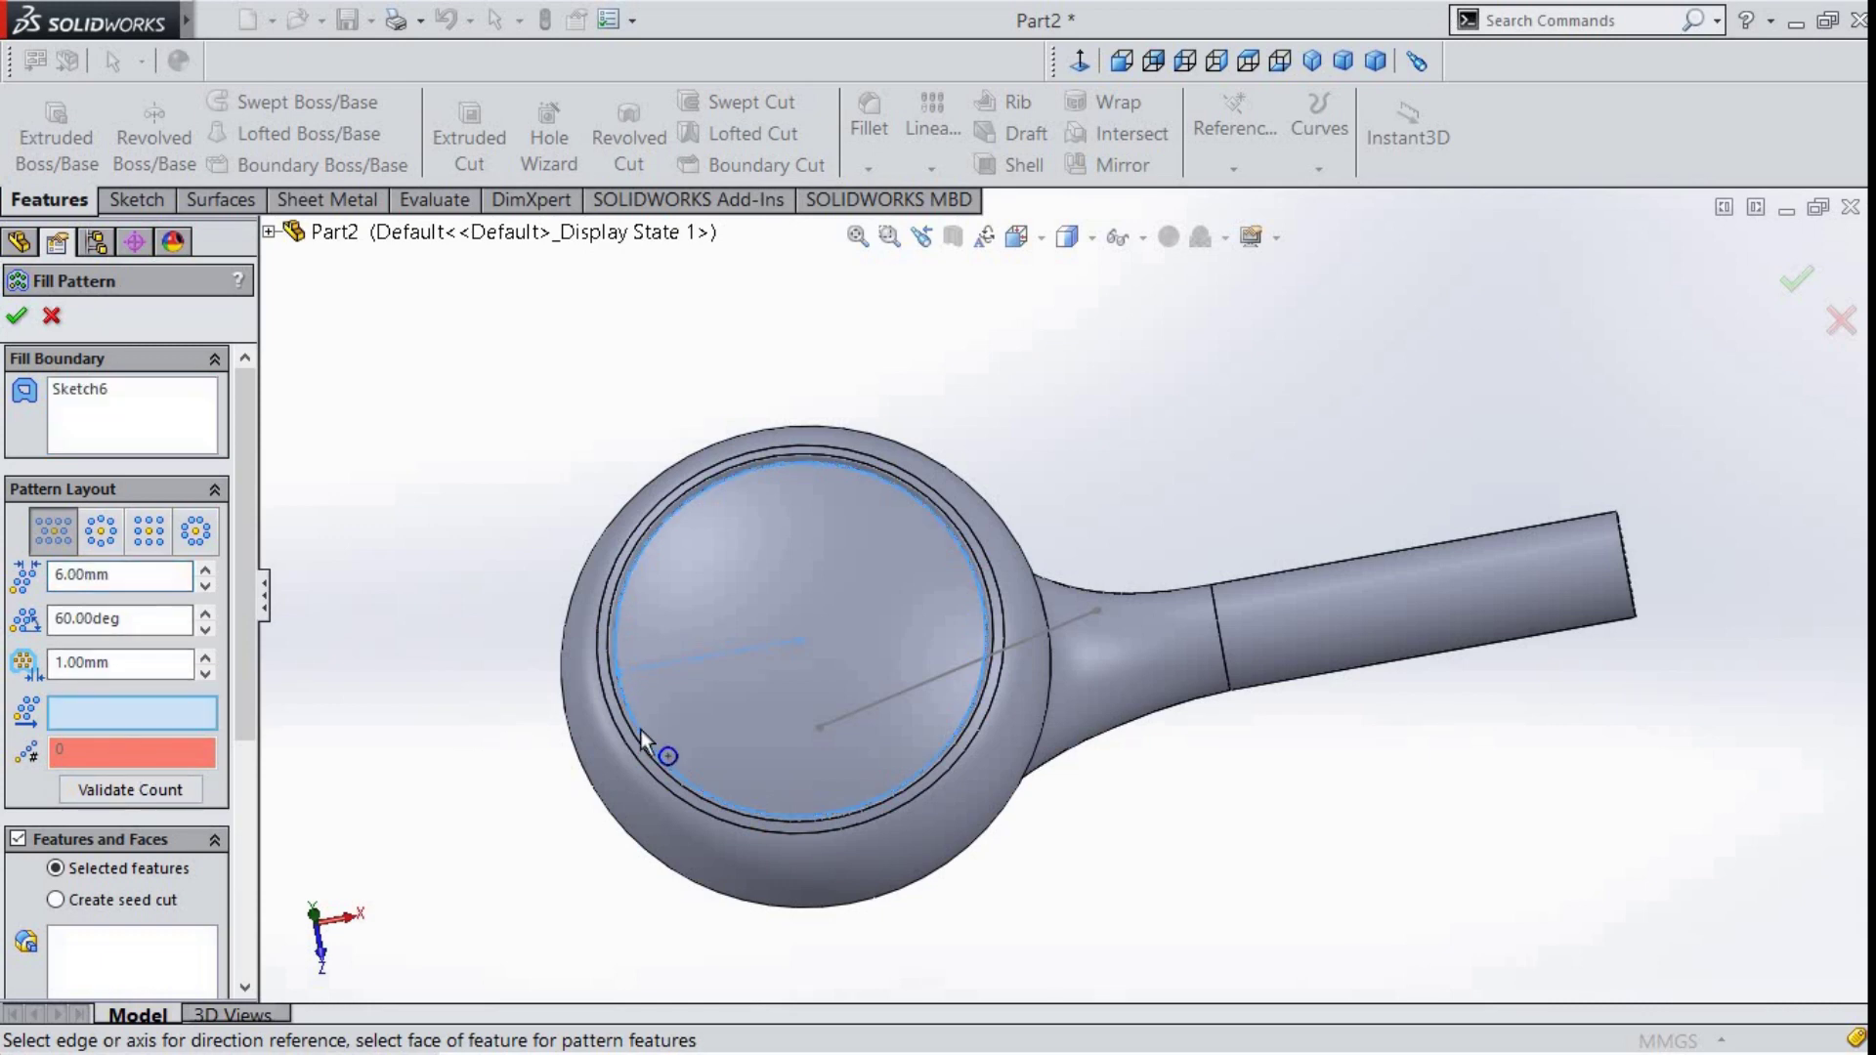
{"action": "left_click", "coordinate": [741, 652]}
{"action": "scroll", "coordinate": [205, 816], "scroll_direction": "down", "scroll_amount": 4}
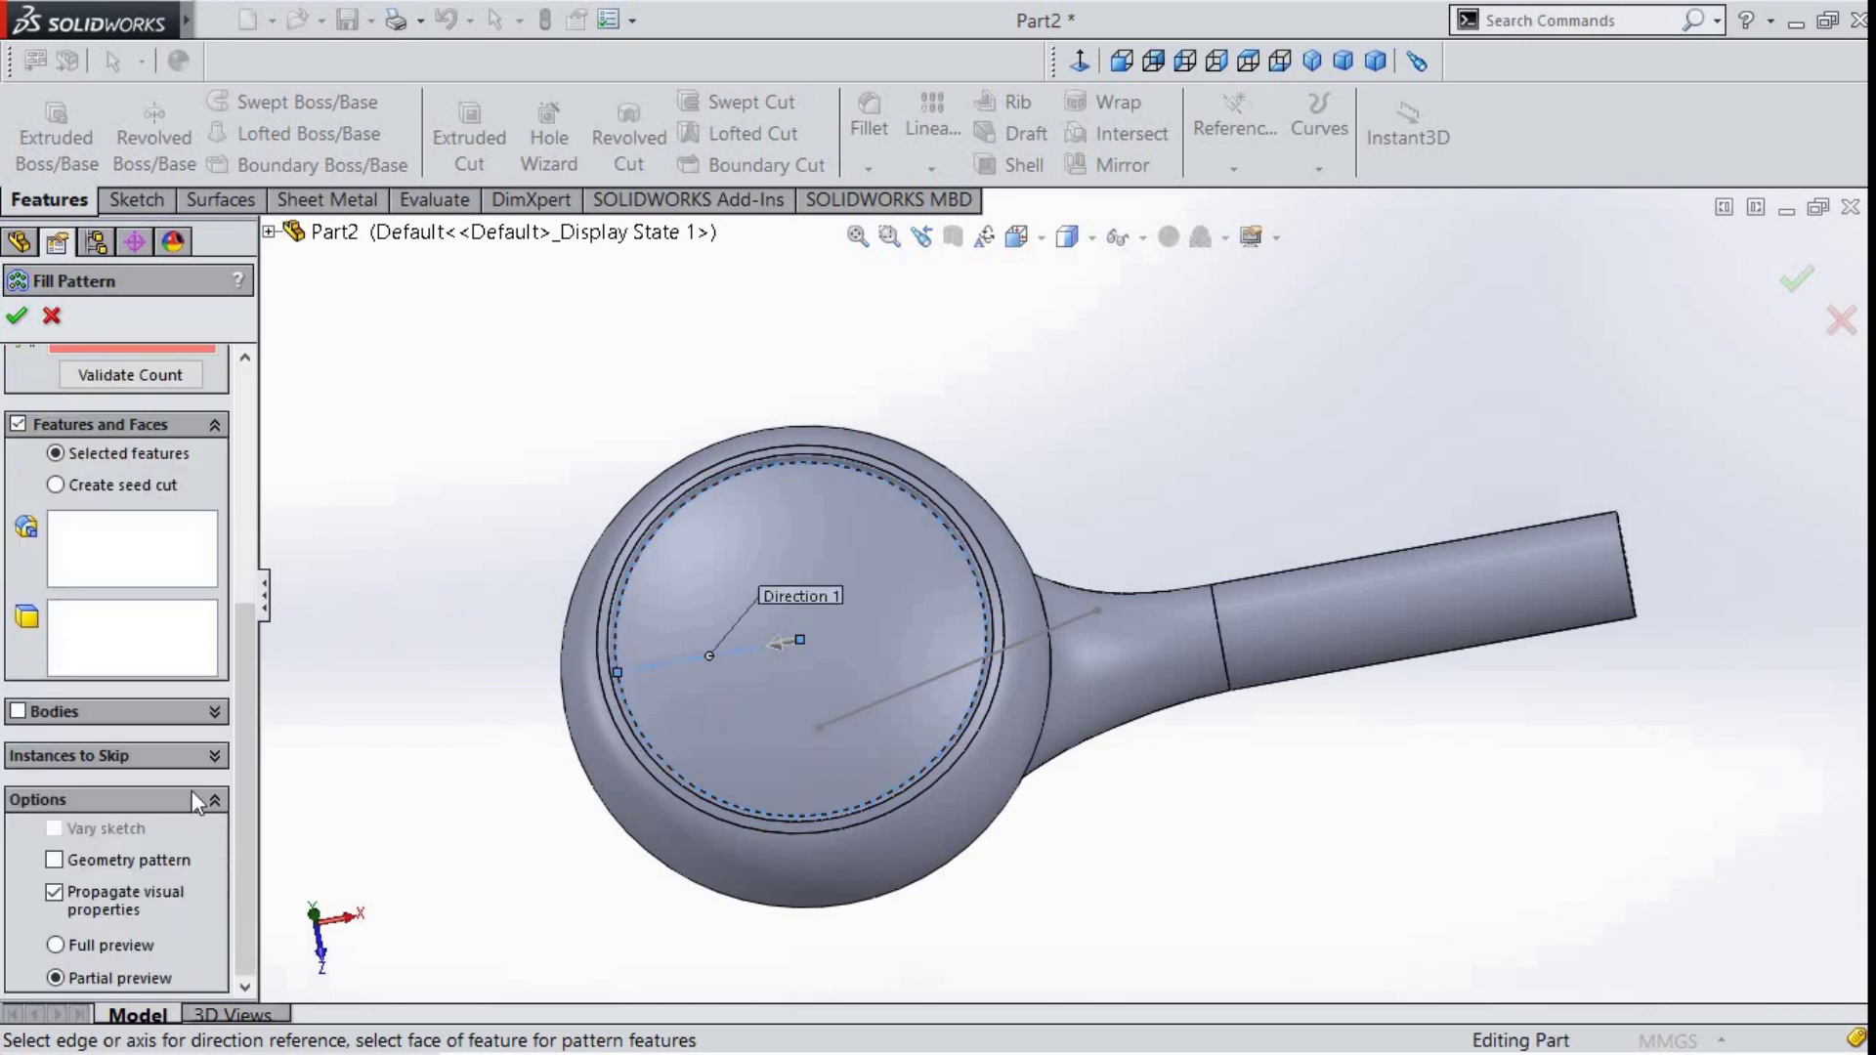
{"action": "left_click", "coordinate": [86, 486]}
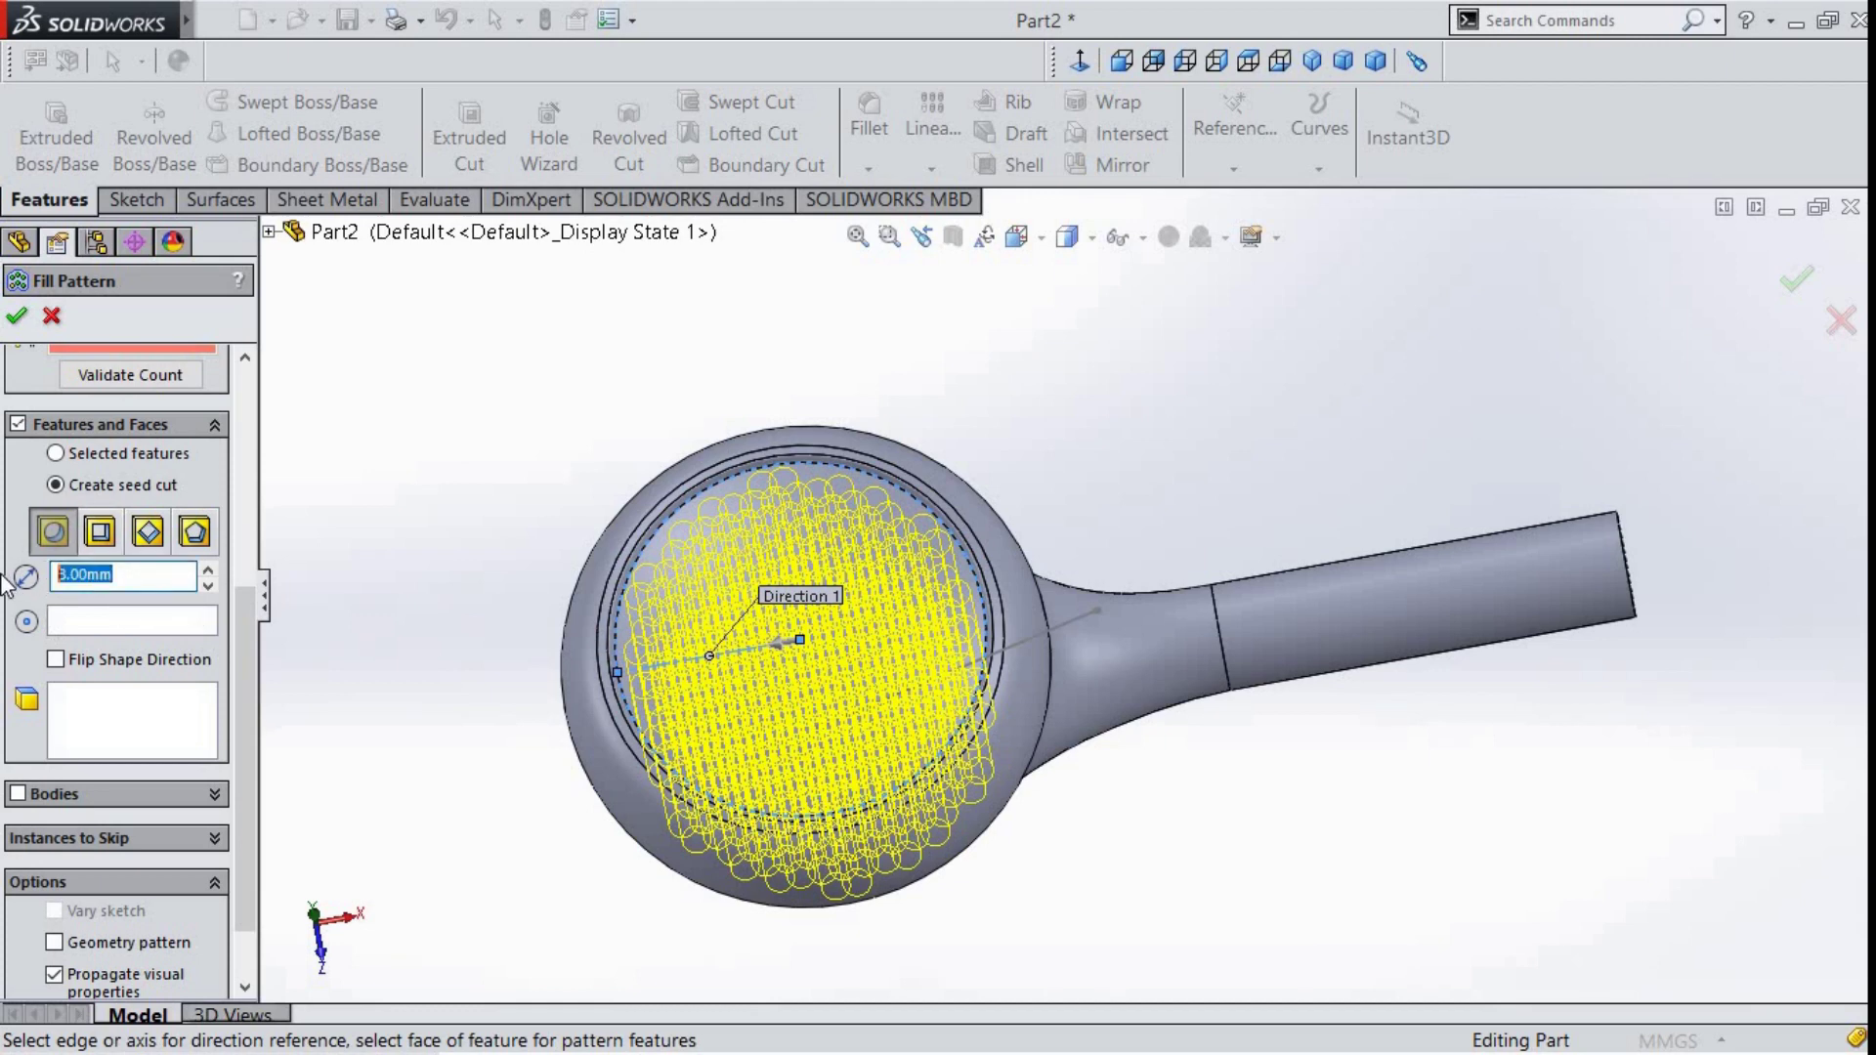
{"action": "type", "text": "3"}
{"action": "left_click", "coordinate": [59, 660]}
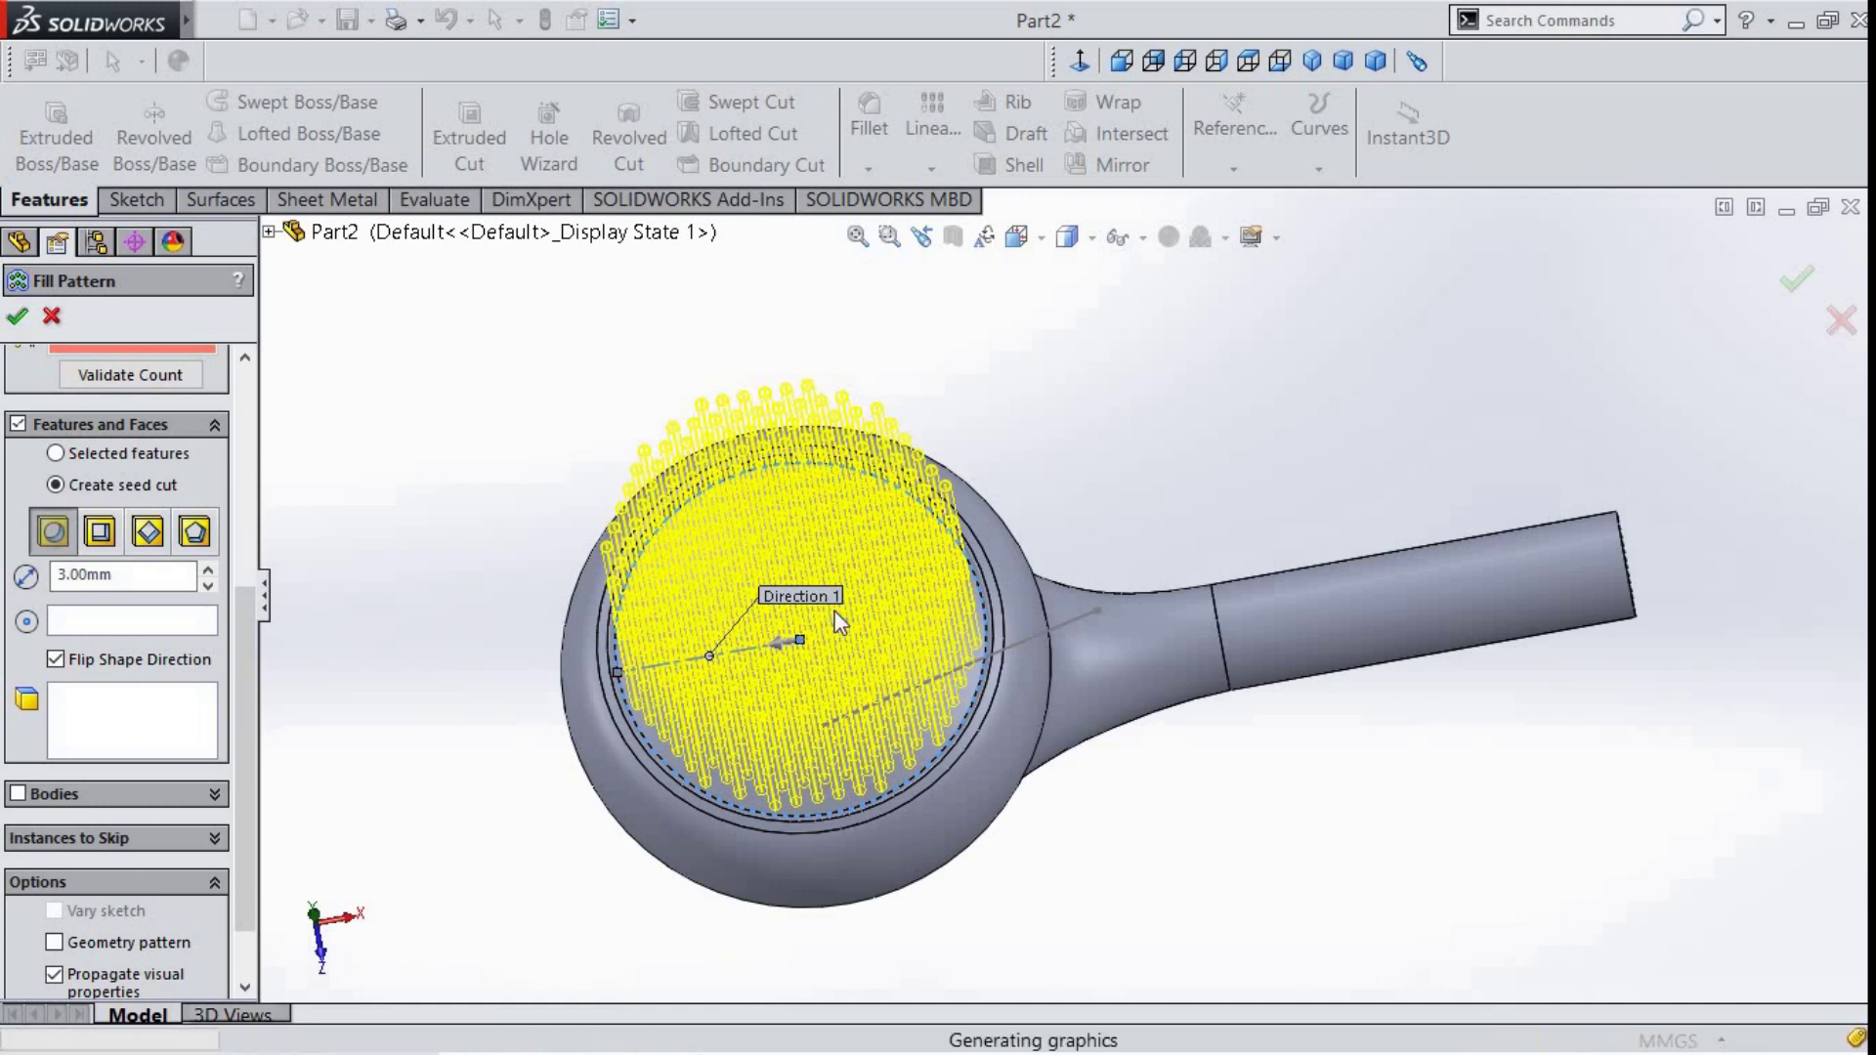
{"action": "key", "text": "Return"}
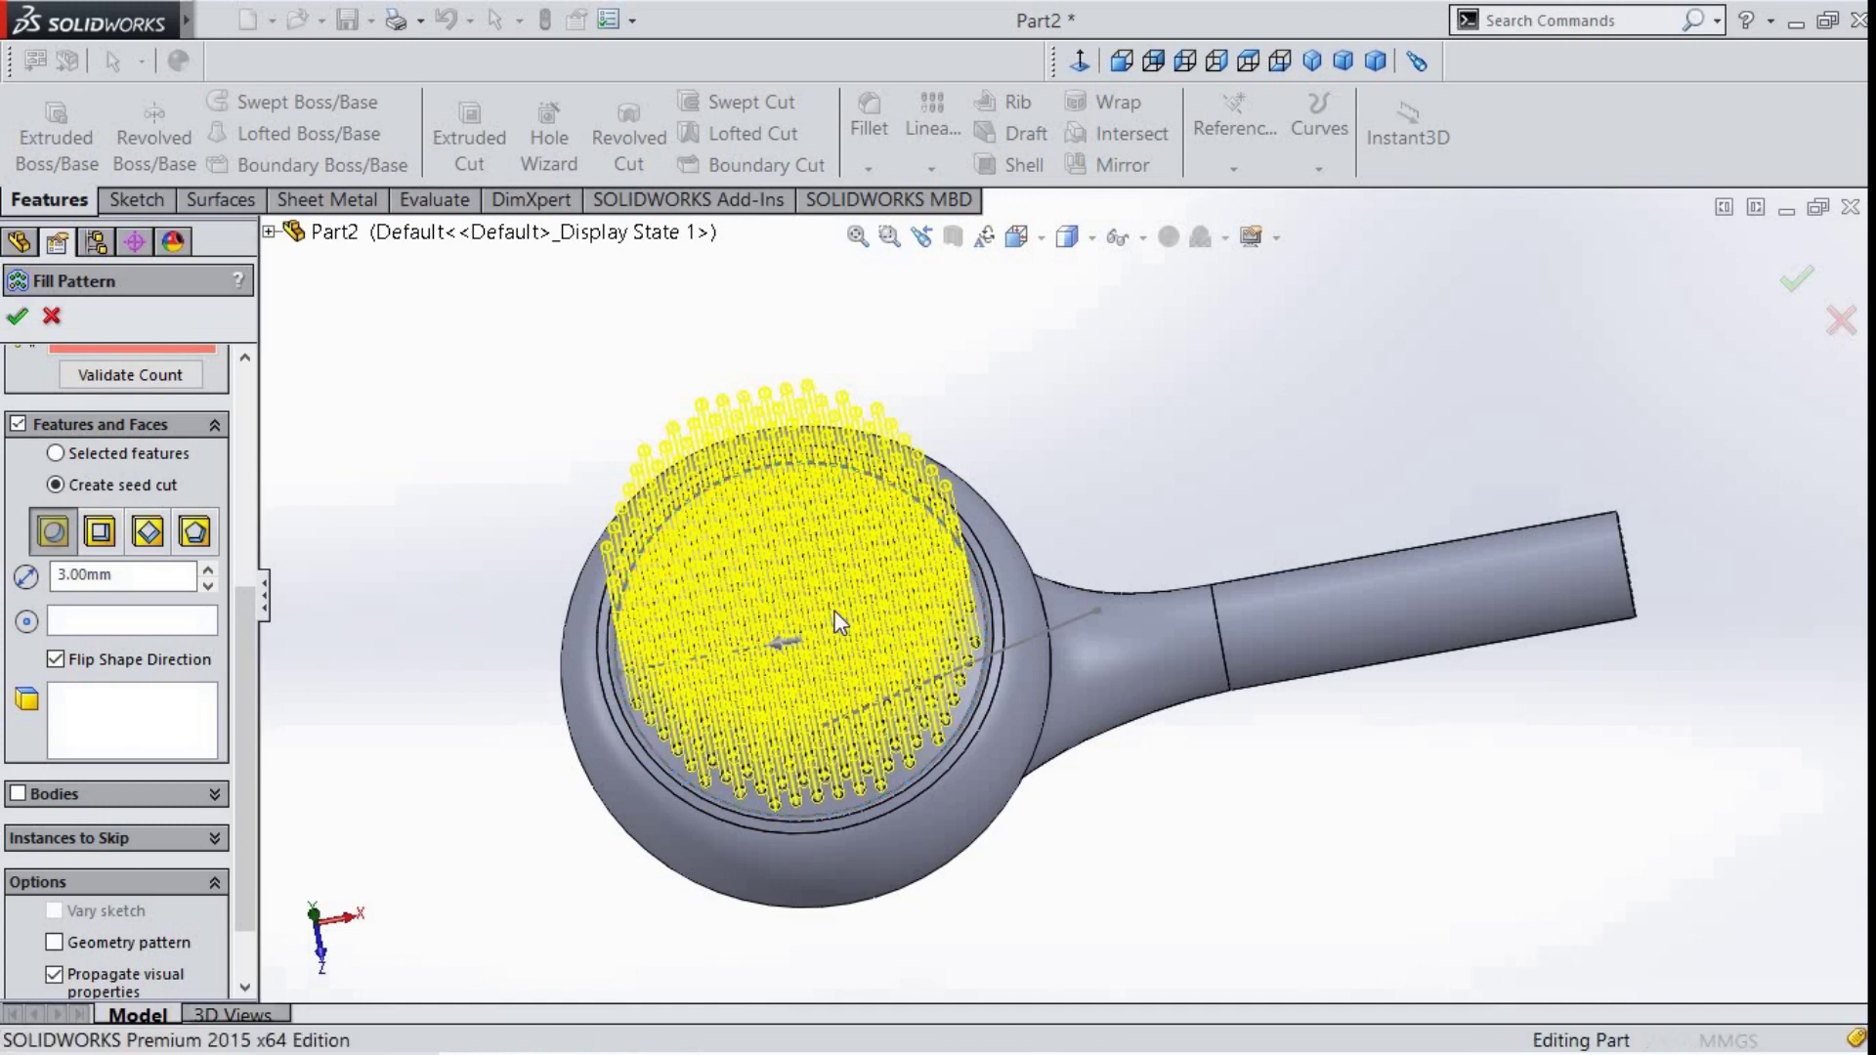
{"action": "scroll", "coordinate": [848, 614], "scroll_direction": "down", "scroll_amount": 5}
{"action": "scroll", "coordinate": [919, 610], "scroll_direction": "up", "scroll_amount": 5}
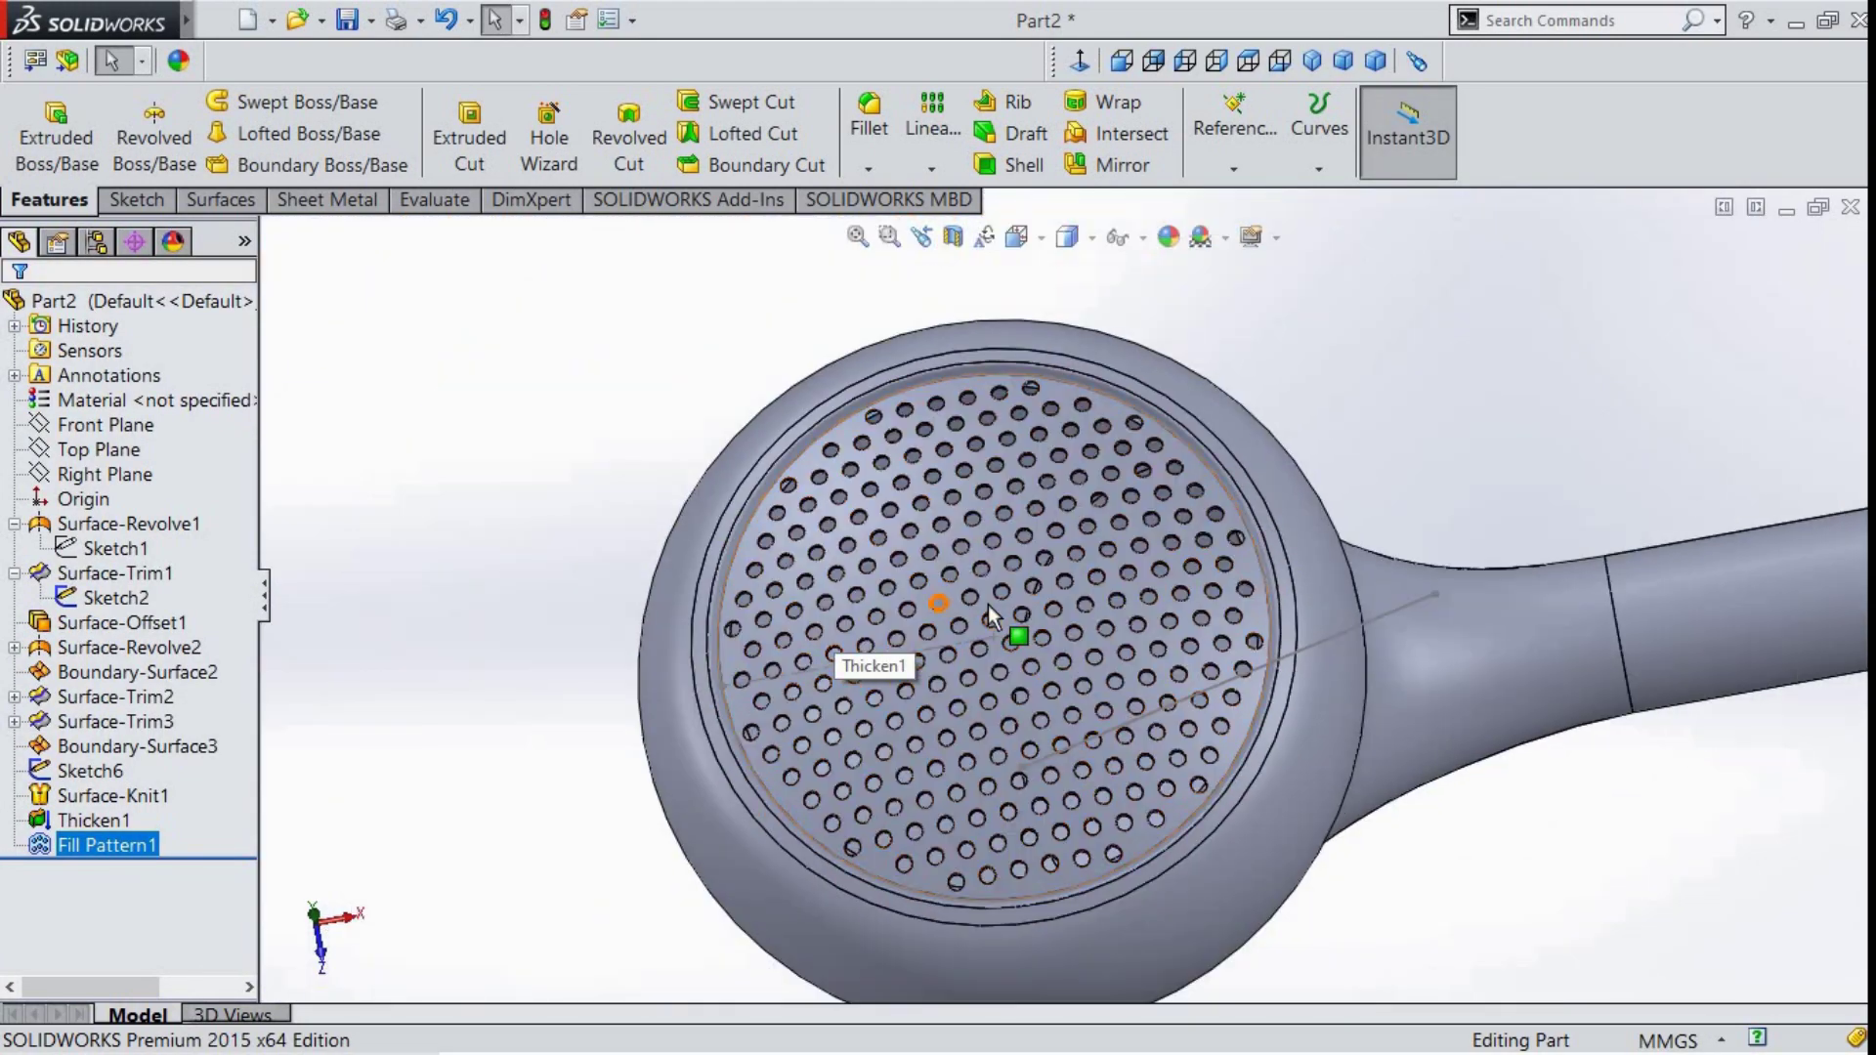
{"action": "middle_click_drag", "start_coordinate": [988, 606], "coordinate": [1298, 583]}
{"action": "scroll", "coordinate": [1297, 583], "scroll_direction": "up", "scroll_amount": 1}
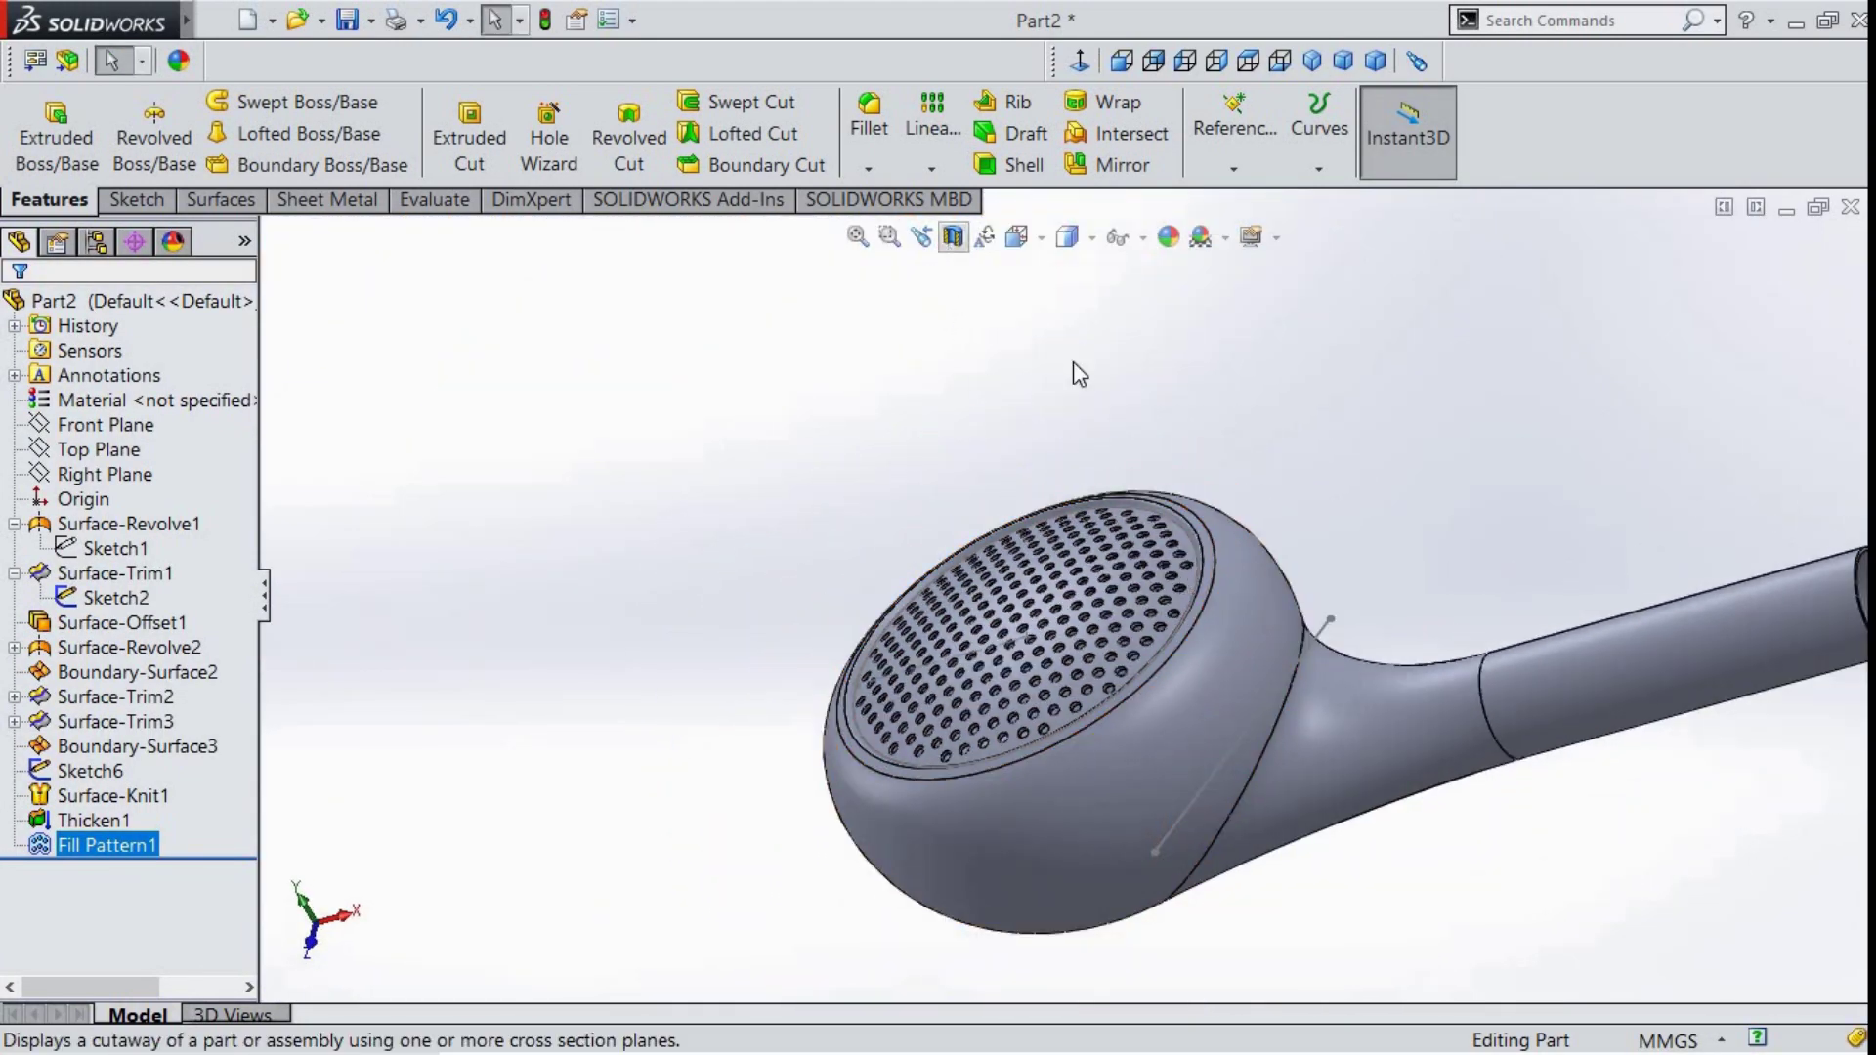
{"action": "left_click", "coordinate": [953, 235]}
{"action": "middle_click_drag", "start_coordinate": [1023, 499], "coordinate": [968, 389]}
{"action": "scroll", "coordinate": [989, 497], "scroll_direction": "down", "scroll_amount": 3}
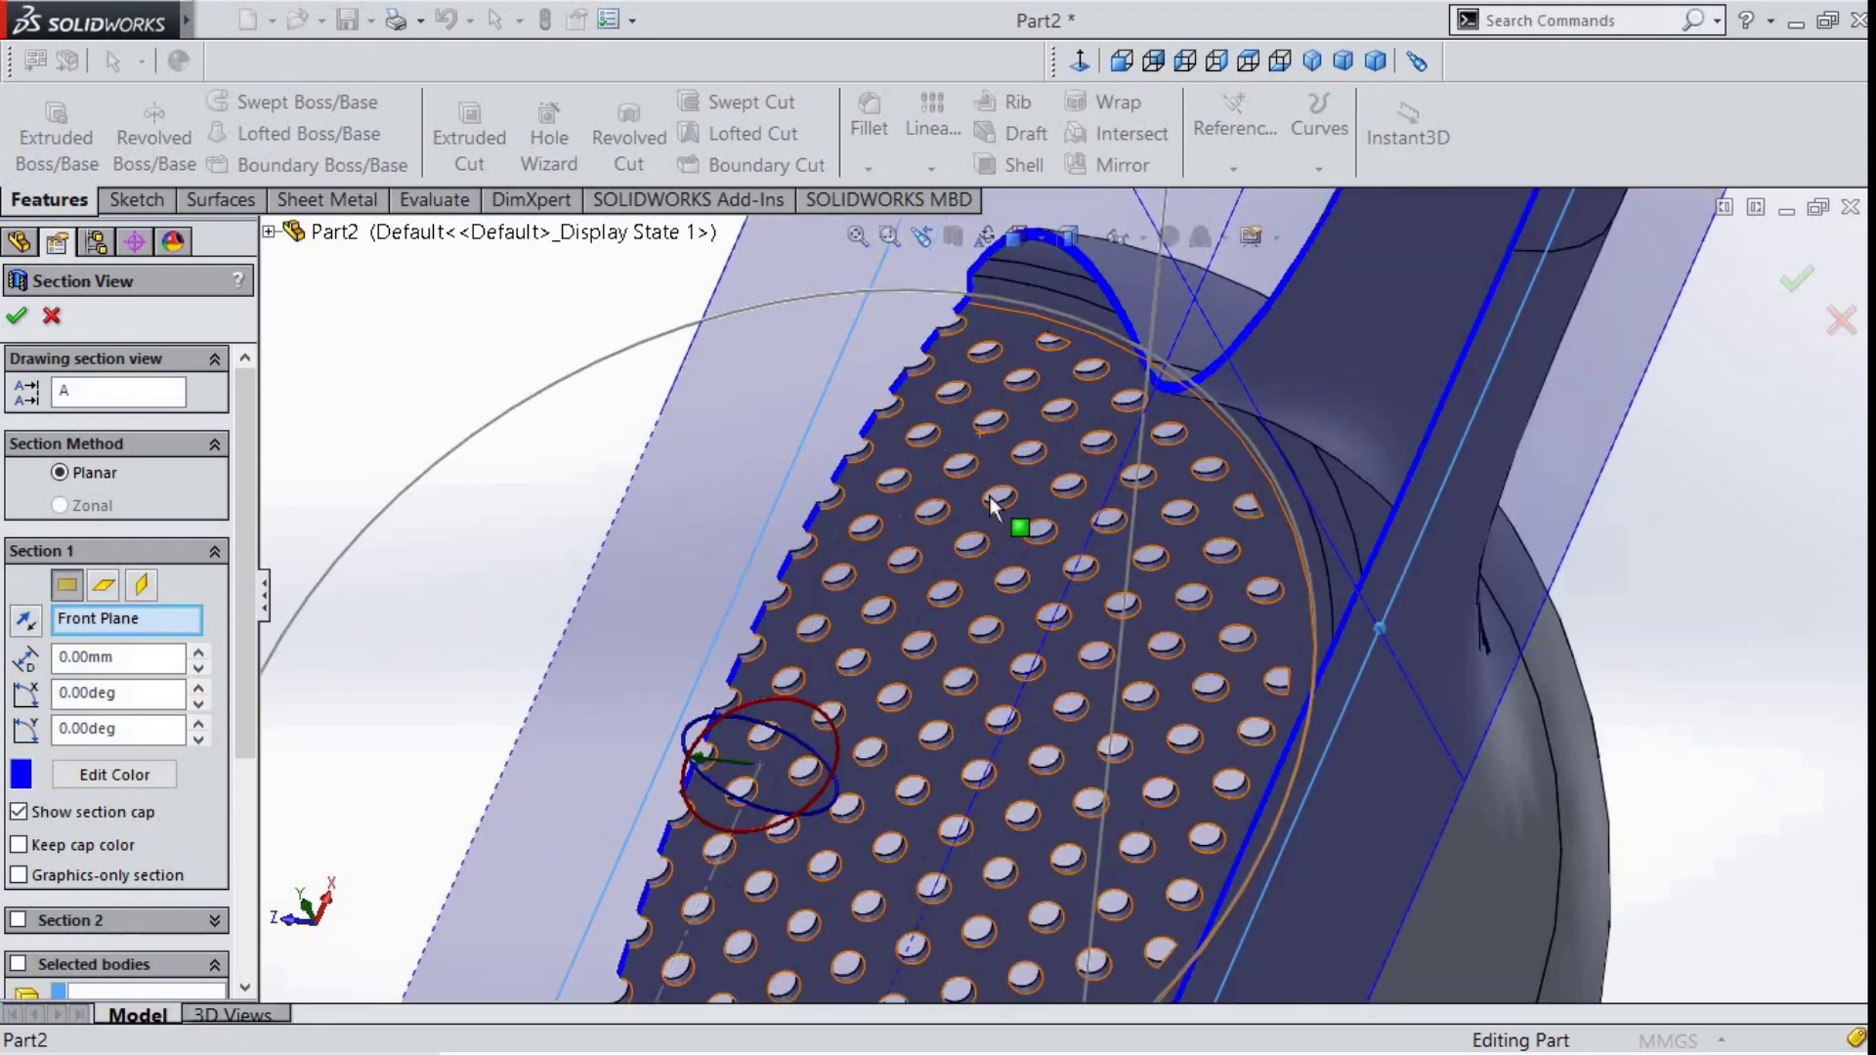
{"action": "scroll", "coordinate": [1016, 547], "scroll_direction": "down", "scroll_amount": 3}
{"action": "scroll", "coordinate": [1036, 563], "scroll_direction": "up", "scroll_amount": 5}
{"action": "mouse_move", "coordinate": [1040, 569]}
{"action": "middle_mouse_down"}
{"action": "mouse_move", "coordinate": [1255, 951]}
{"action": "mouse_move", "coordinate": [1085, 345]}
{"action": "middle_mouse_up"}
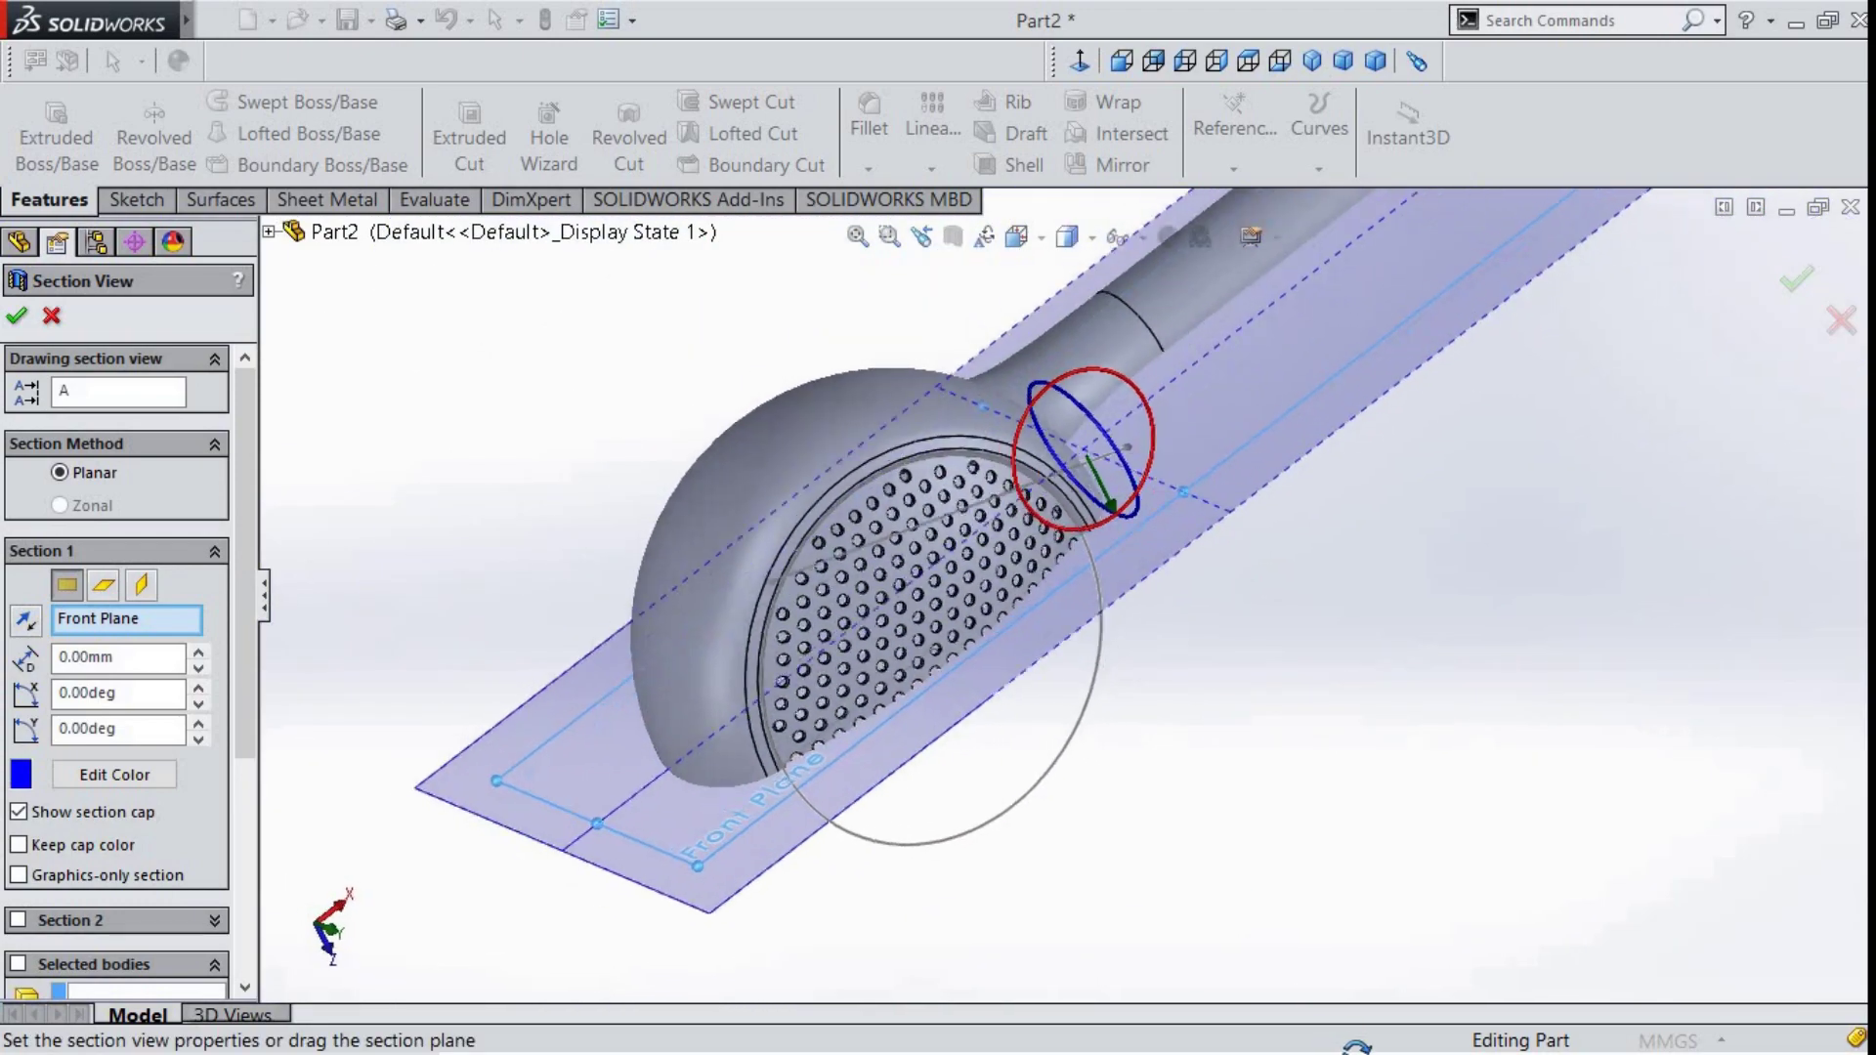
{"action": "left_click", "coordinate": [1842, 321]}
{"action": "scroll", "coordinate": [1226, 640], "scroll_direction": "up", "scroll_amount": 3}
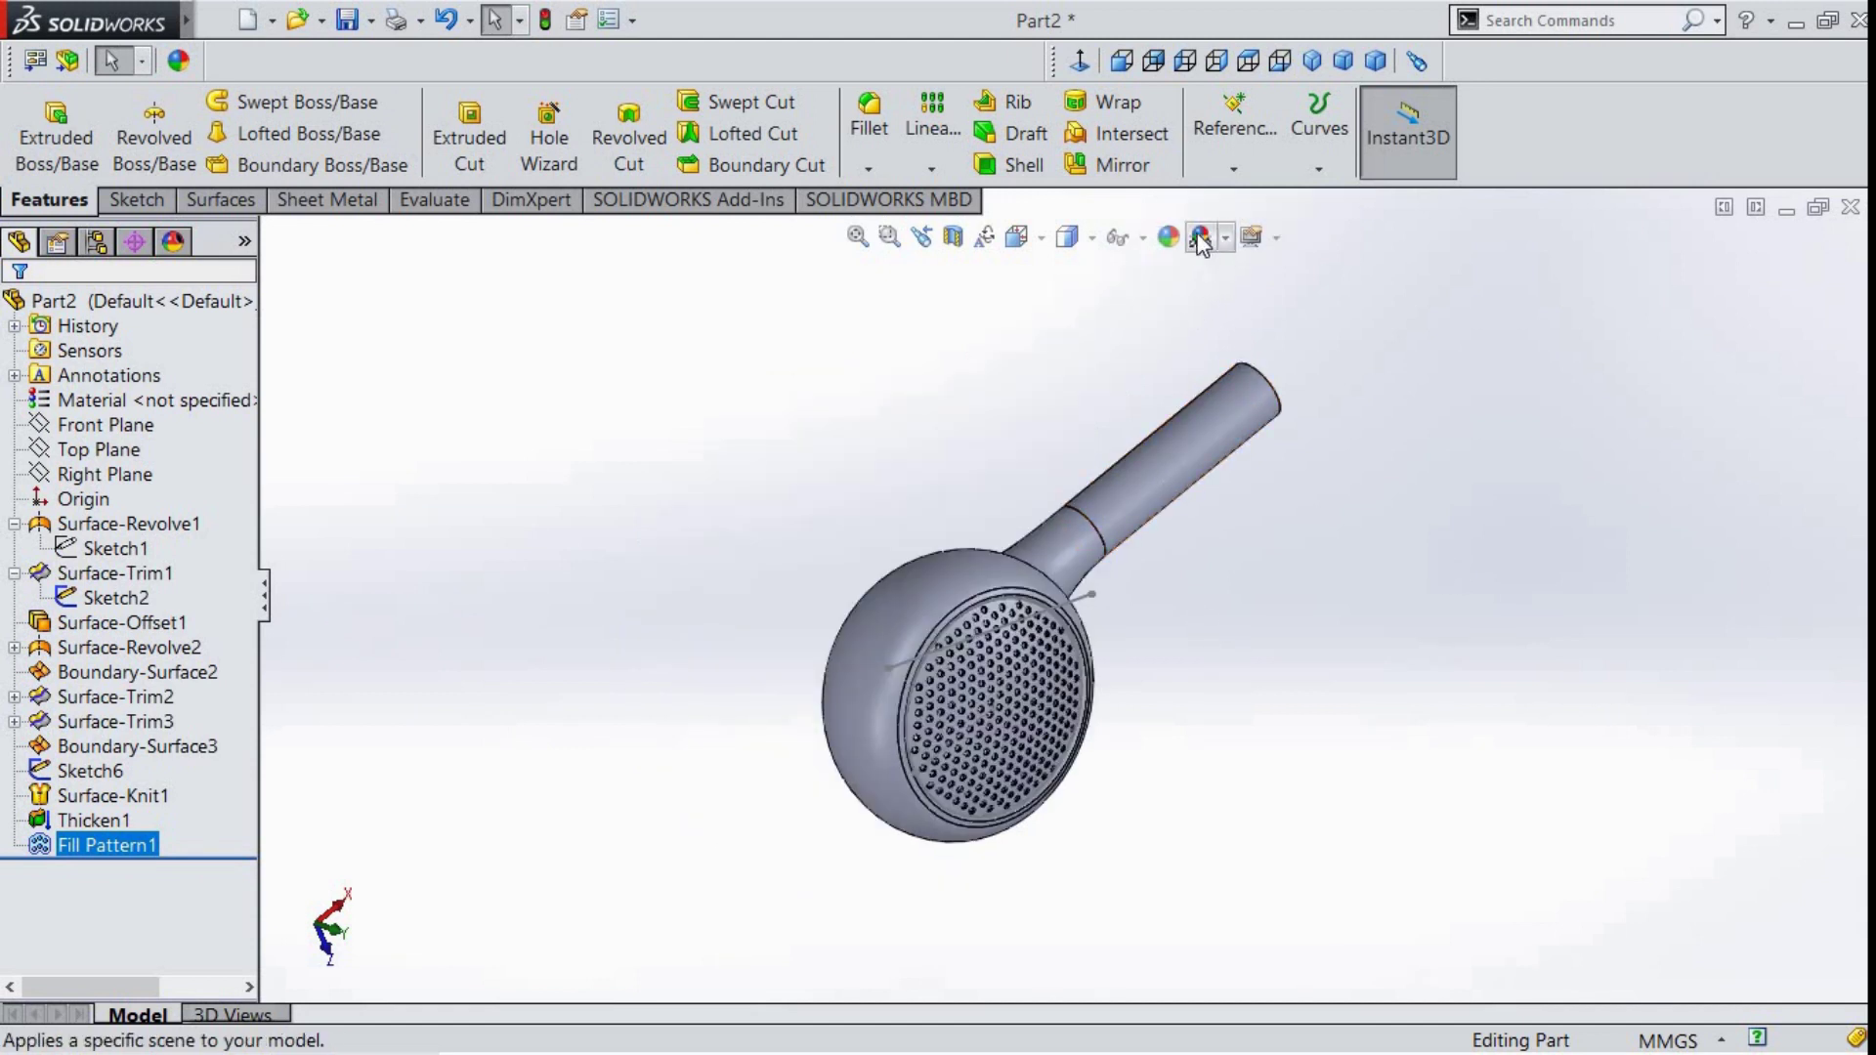
- Colour the tube face black, leaving the fill pattern out of the selection
{"action": "left_click", "coordinate": [1169, 237]}
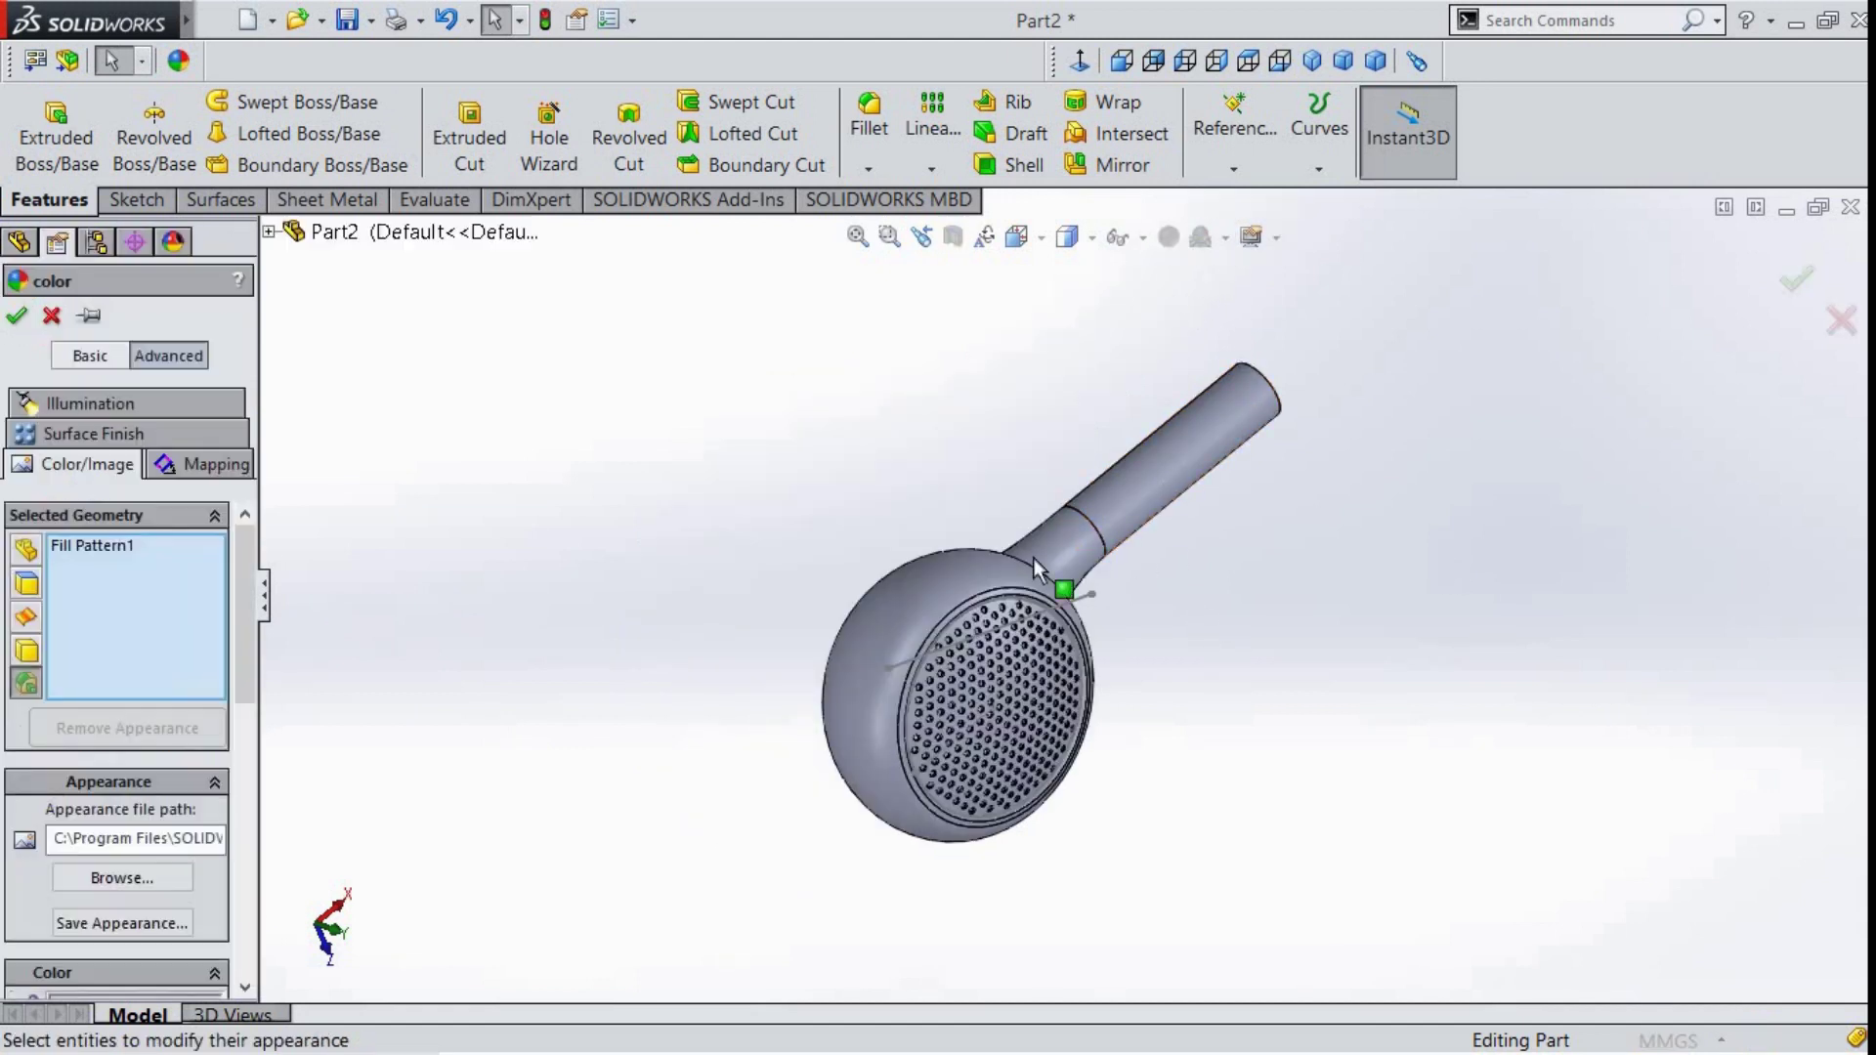
{"action": "right_click", "coordinate": [108, 546]}
{"action": "left_click", "coordinate": [180, 592]}
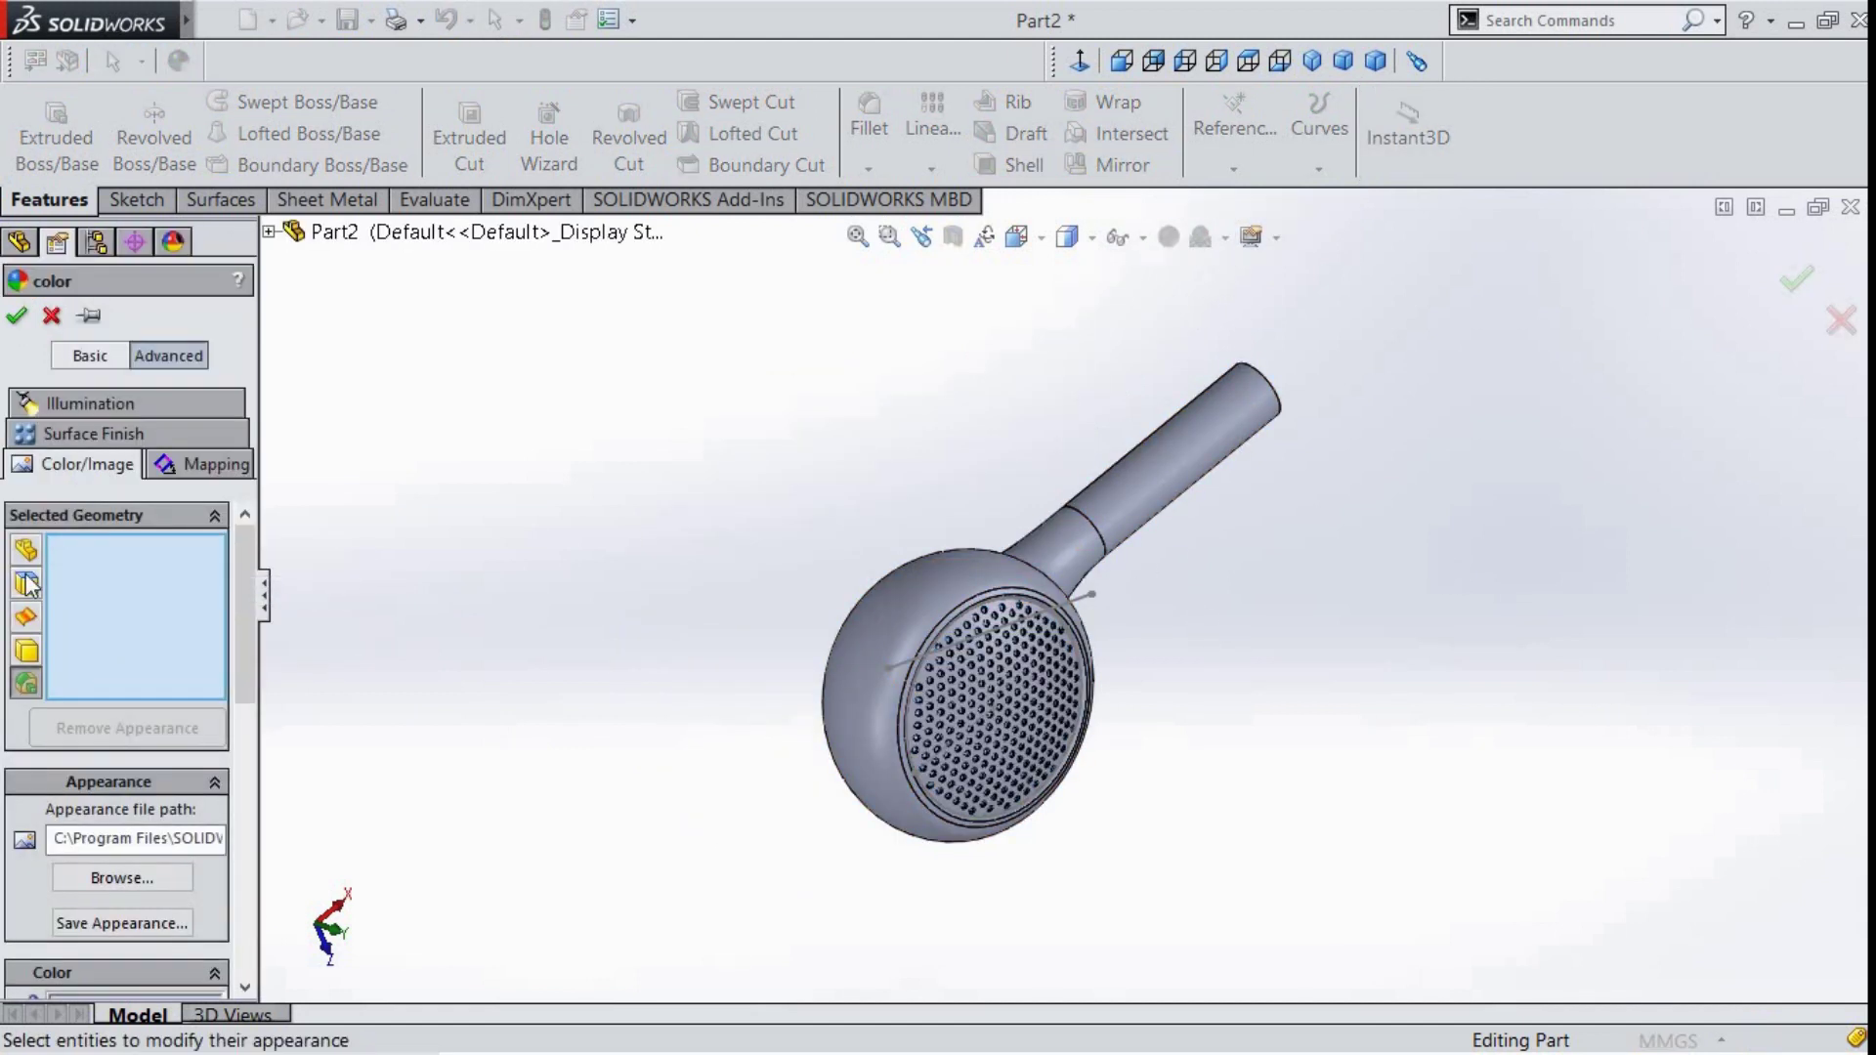
{"action": "left_click", "coordinate": [1176, 455]}
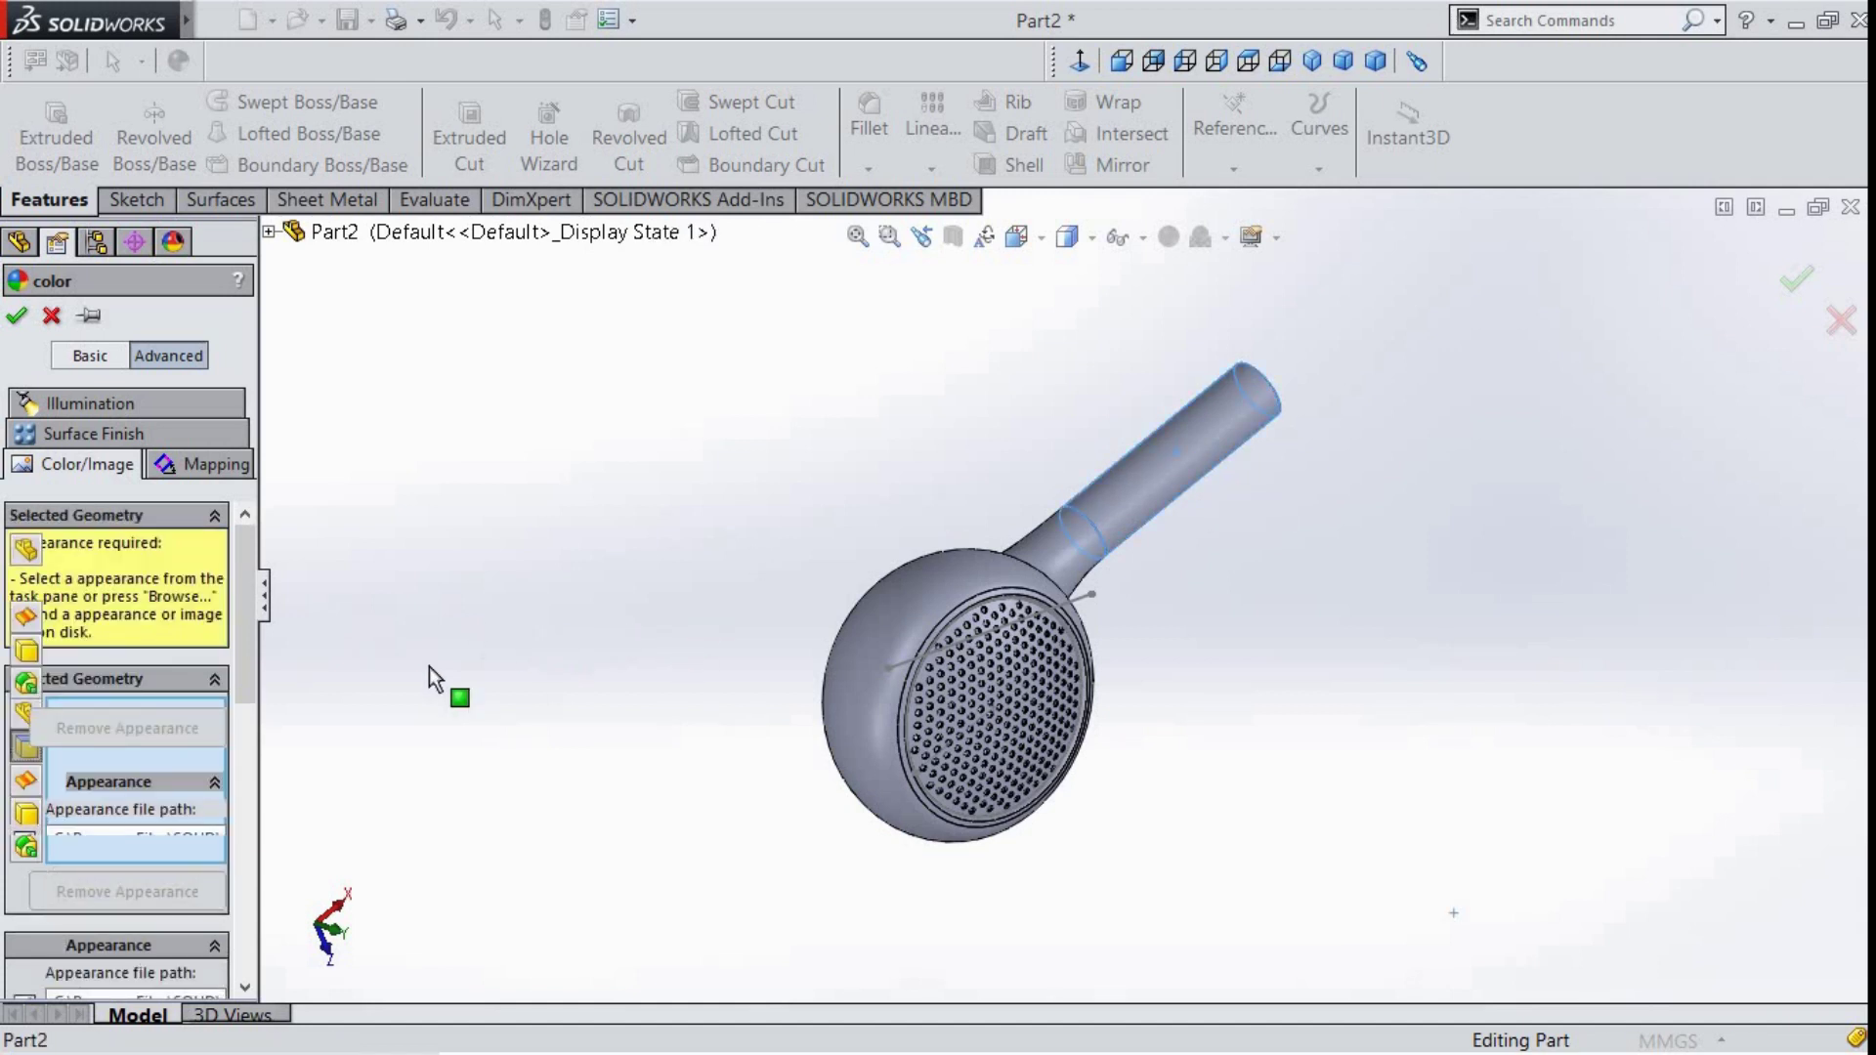
{"action": "left_click_drag", "start_coordinate": [250, 649], "coordinate": [262, 772]}
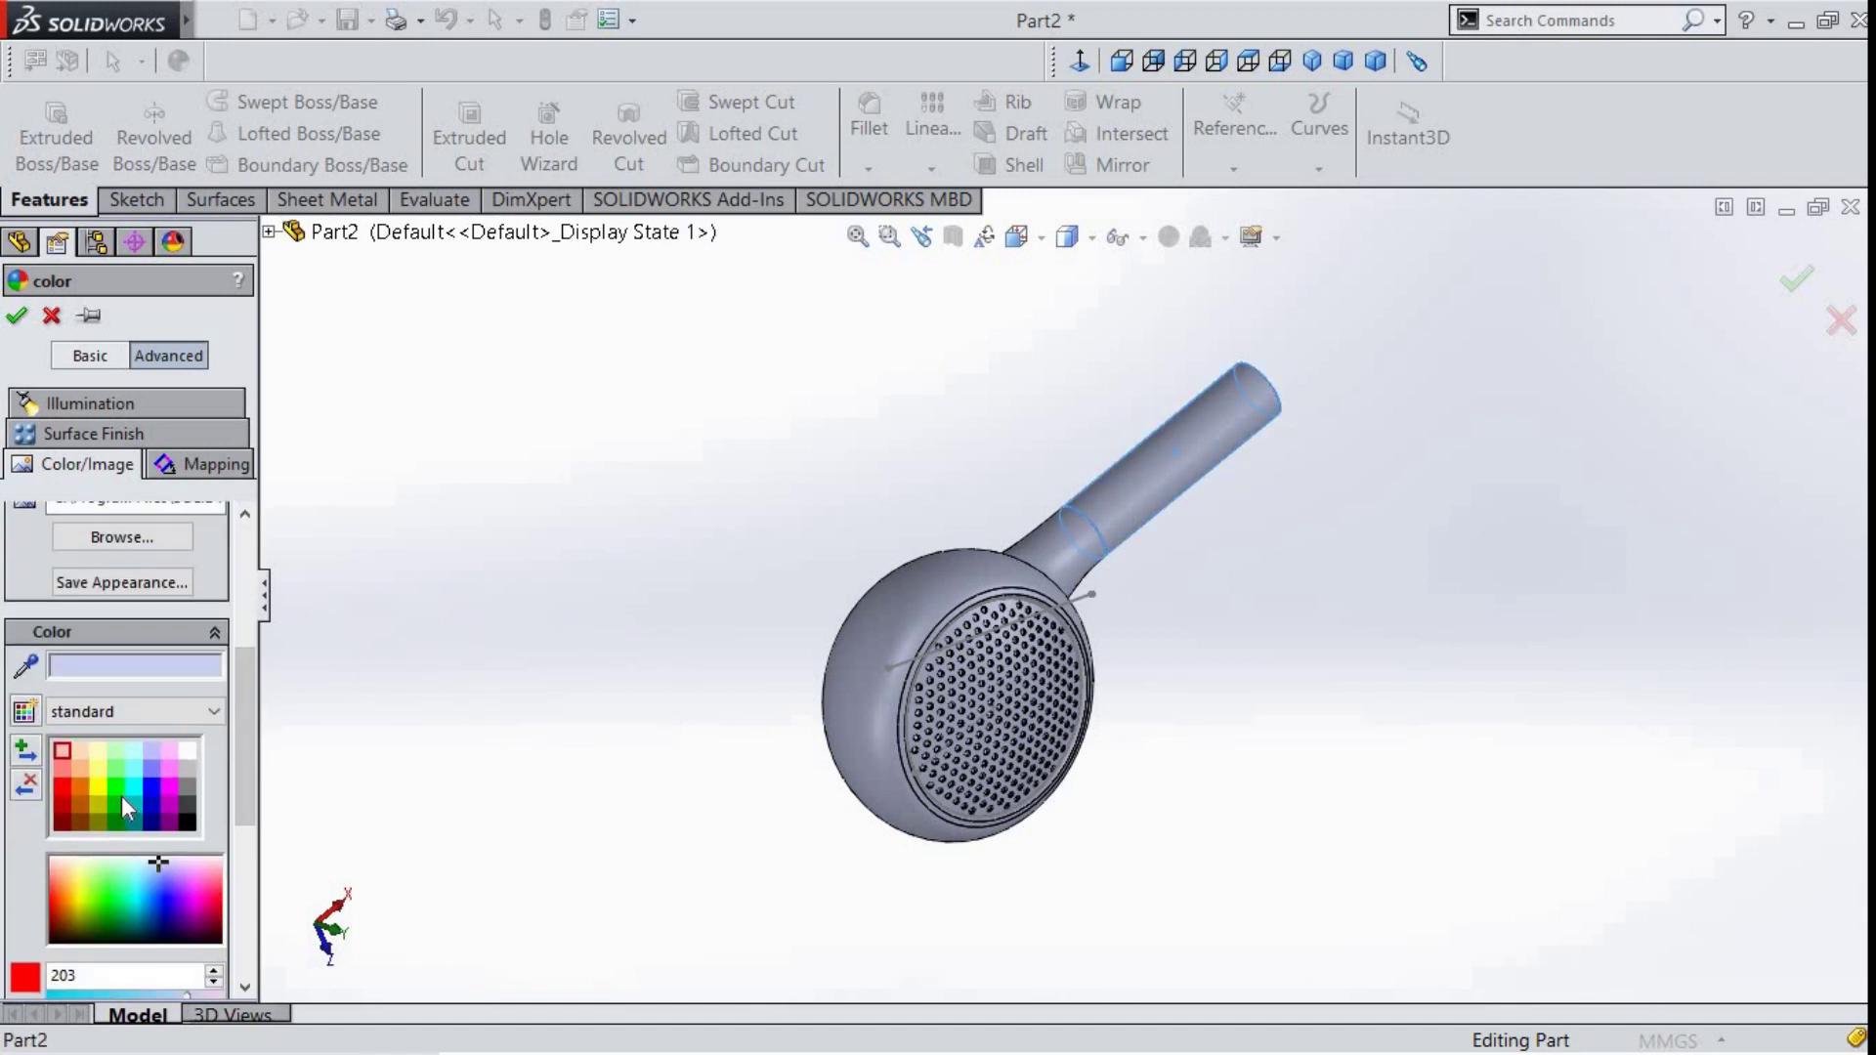
{"action": "left_click", "coordinate": [120, 803]}
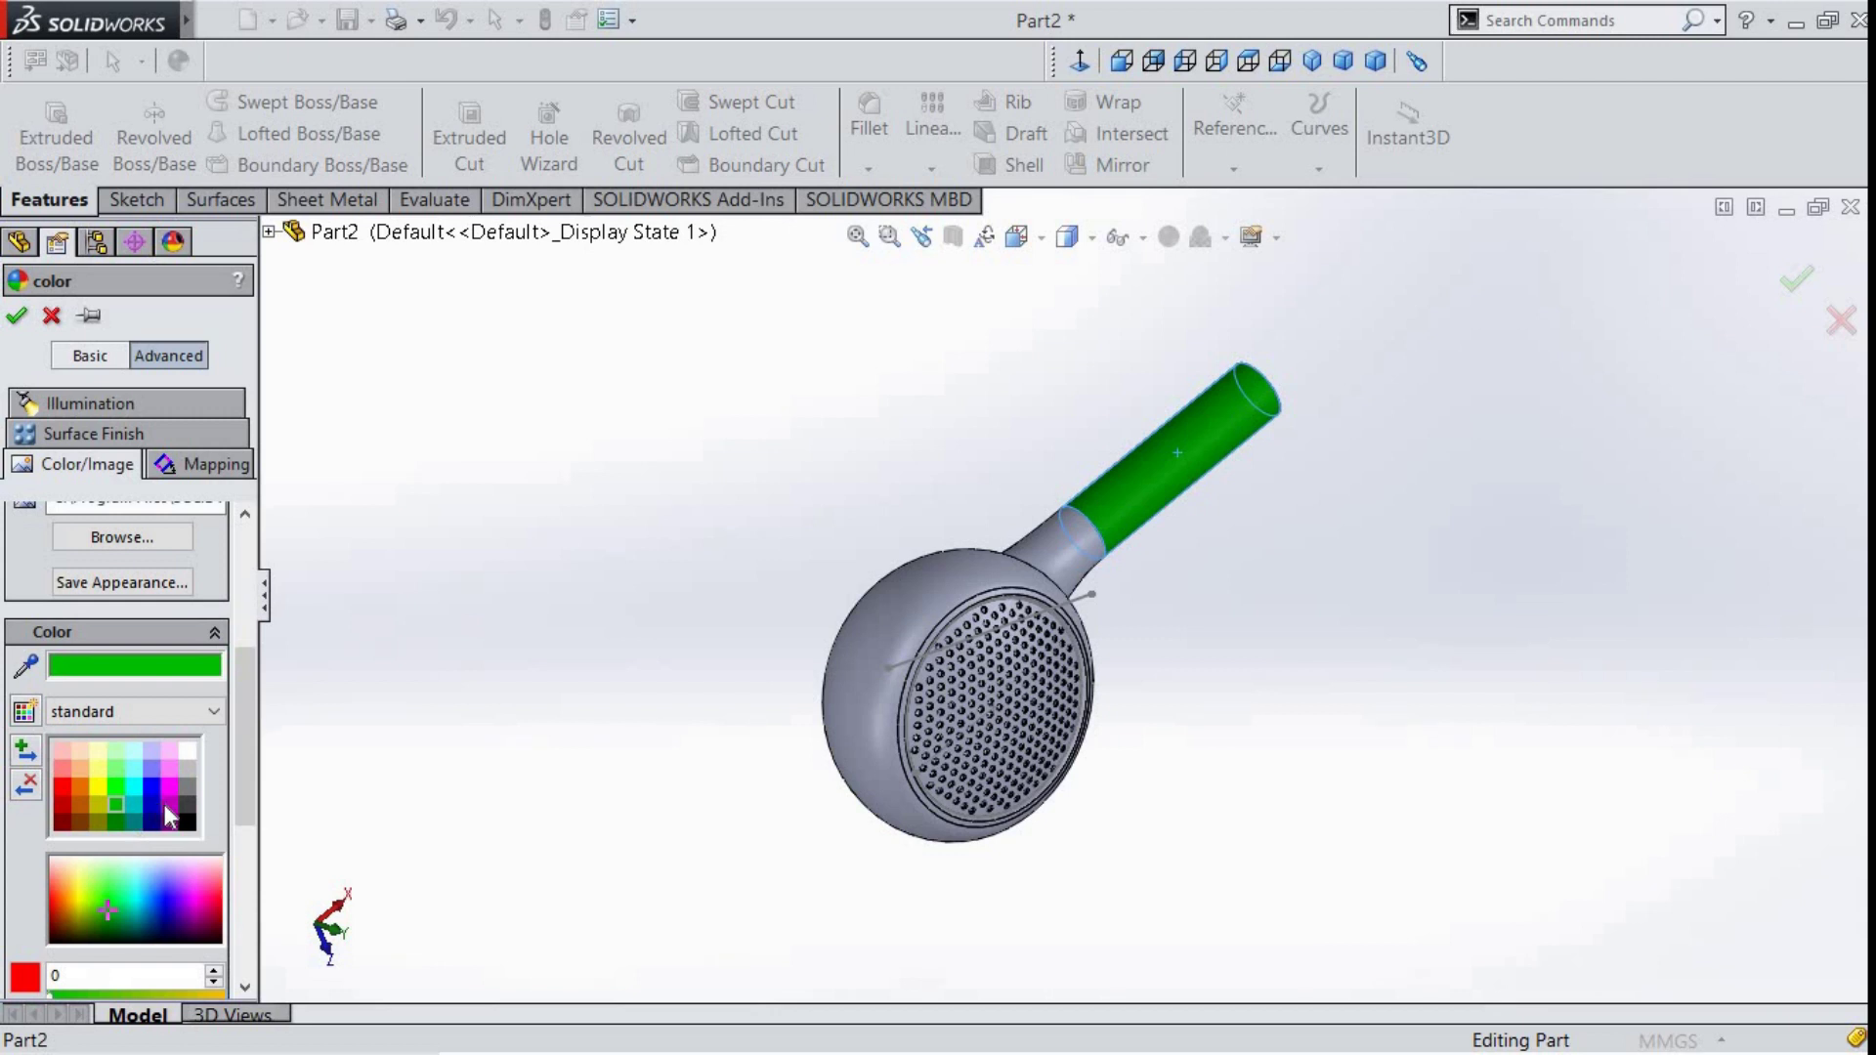
{"action": "left_click", "coordinate": [169, 809]}
{"action": "left_click", "coordinate": [188, 822]}
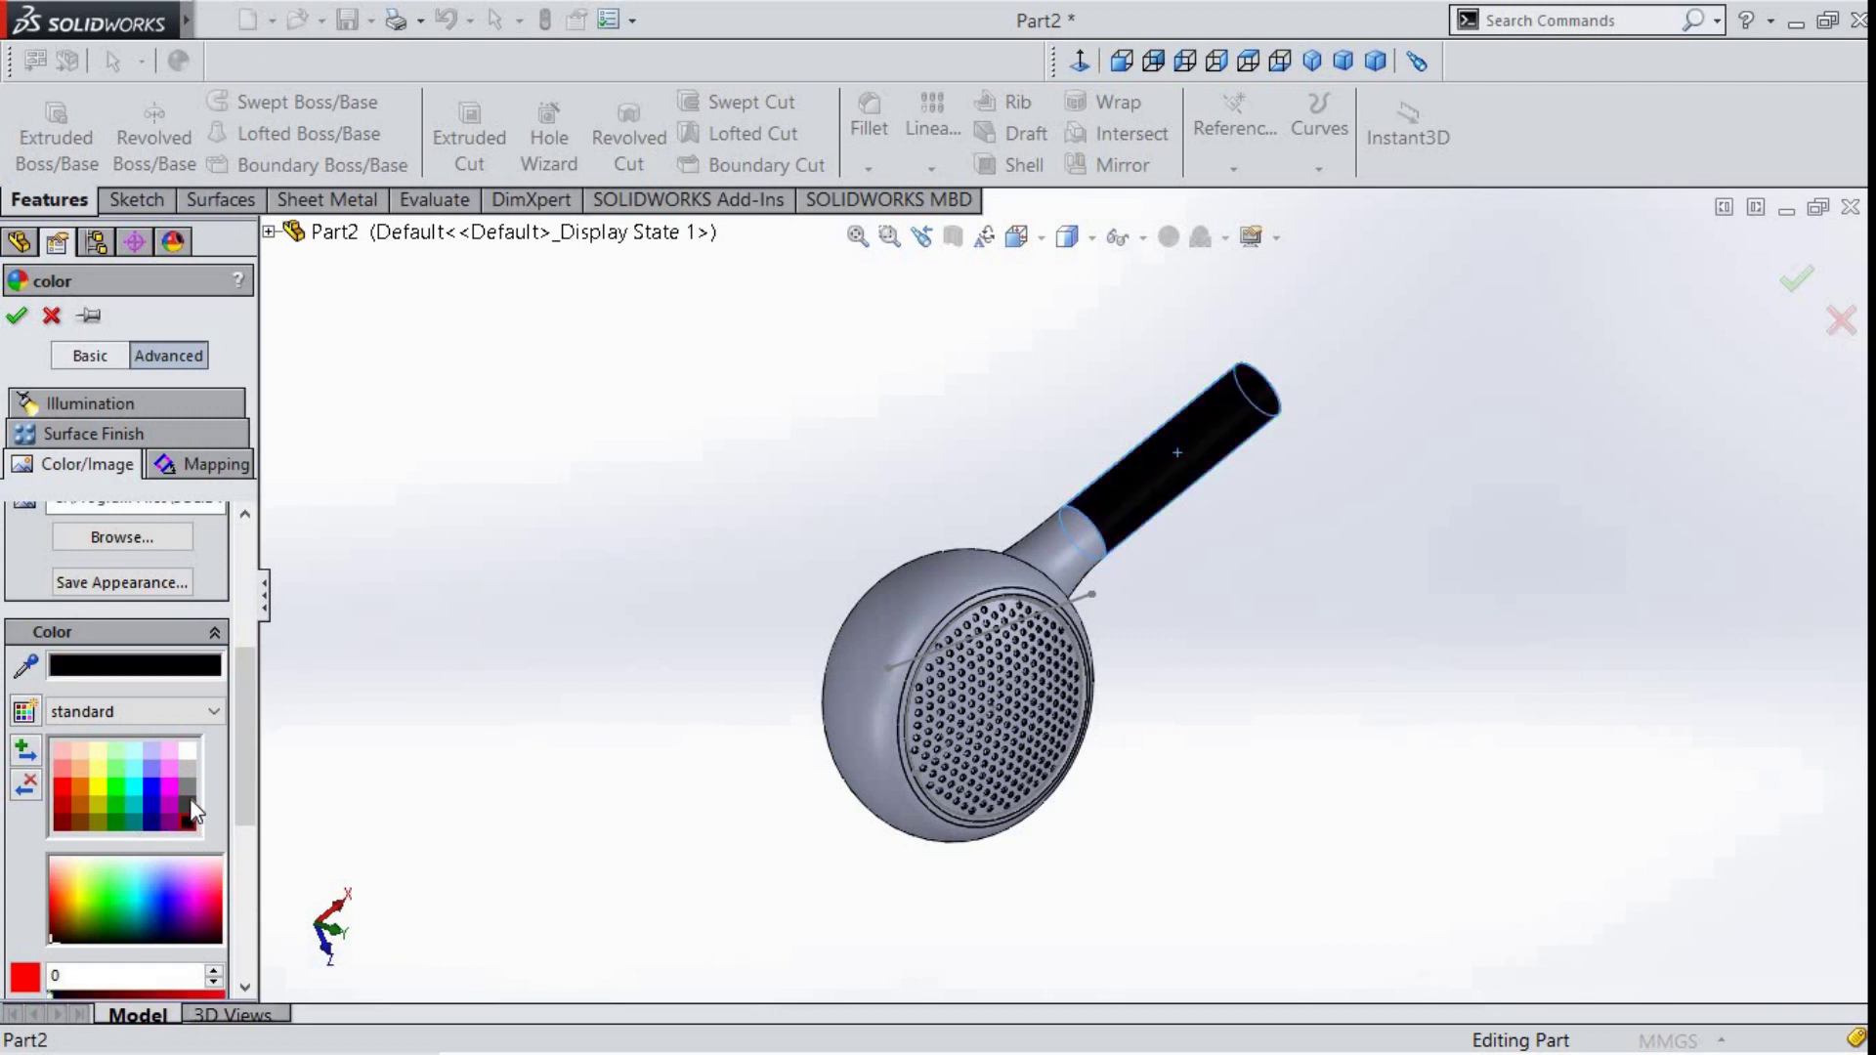
- Add the rounded grey body face to the black appearance and apply it
{"action": "middle_click_drag", "start_coordinate": [1030, 550], "coordinate": [1013, 584]}
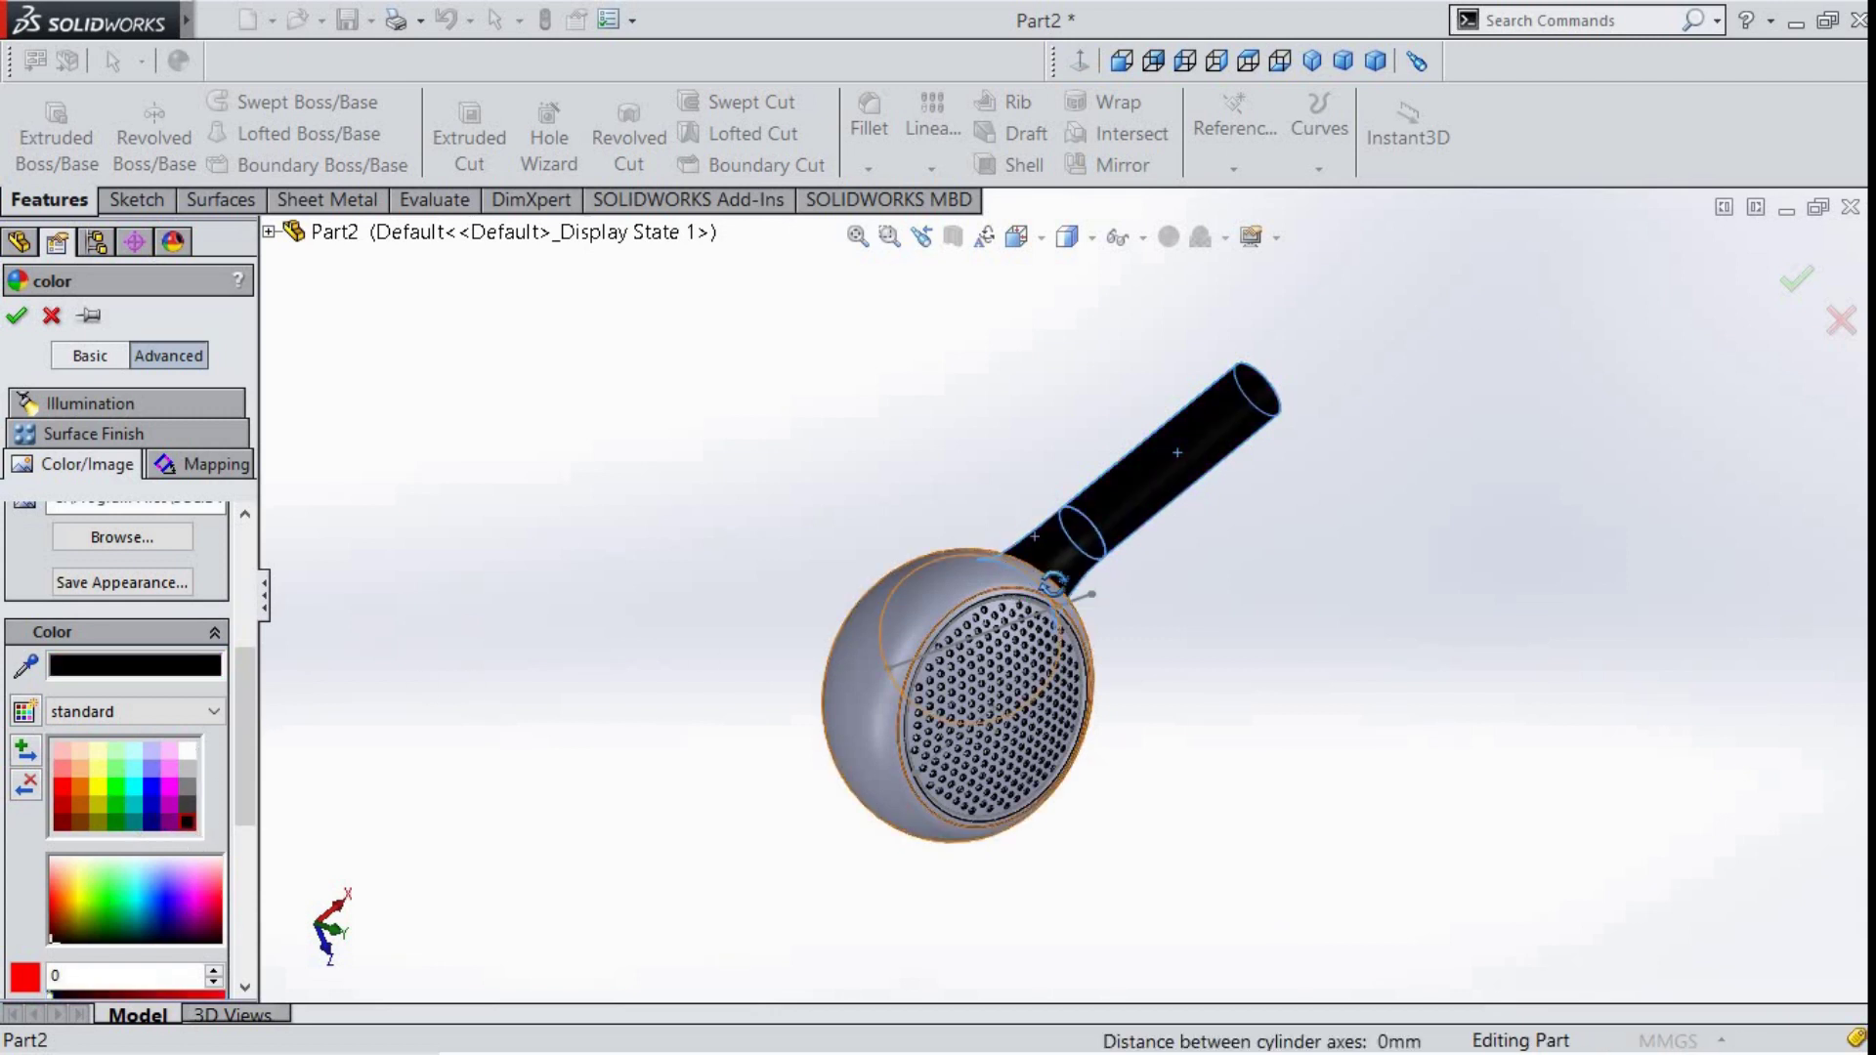
{"action": "left_click", "coordinate": [1012, 584]}
{"action": "mouse_move", "coordinate": [1141, 617]}
{"action": "middle_mouse_down"}
{"action": "mouse_move", "coordinate": [994, 564]}
{"action": "mouse_move", "coordinate": [1189, 512]}
{"action": "middle_mouse_up"}
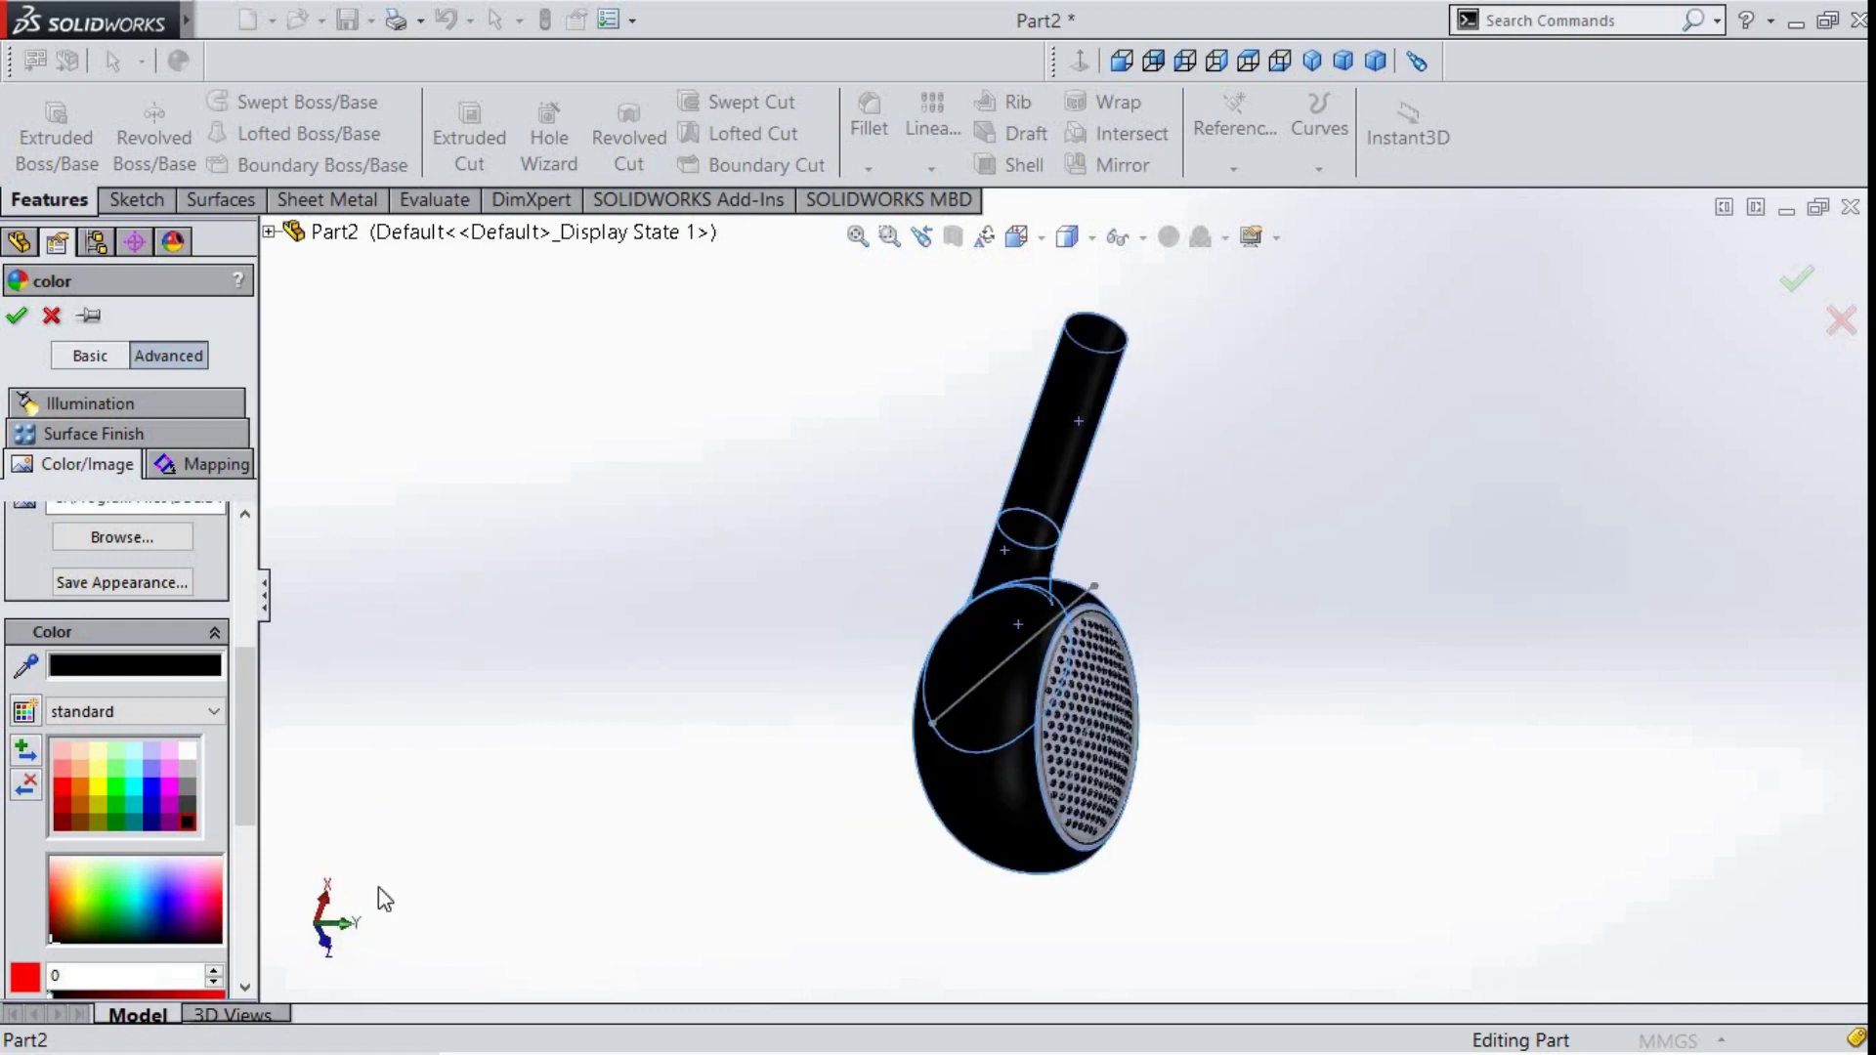
{"action": "left_click", "coordinate": [17, 318]}
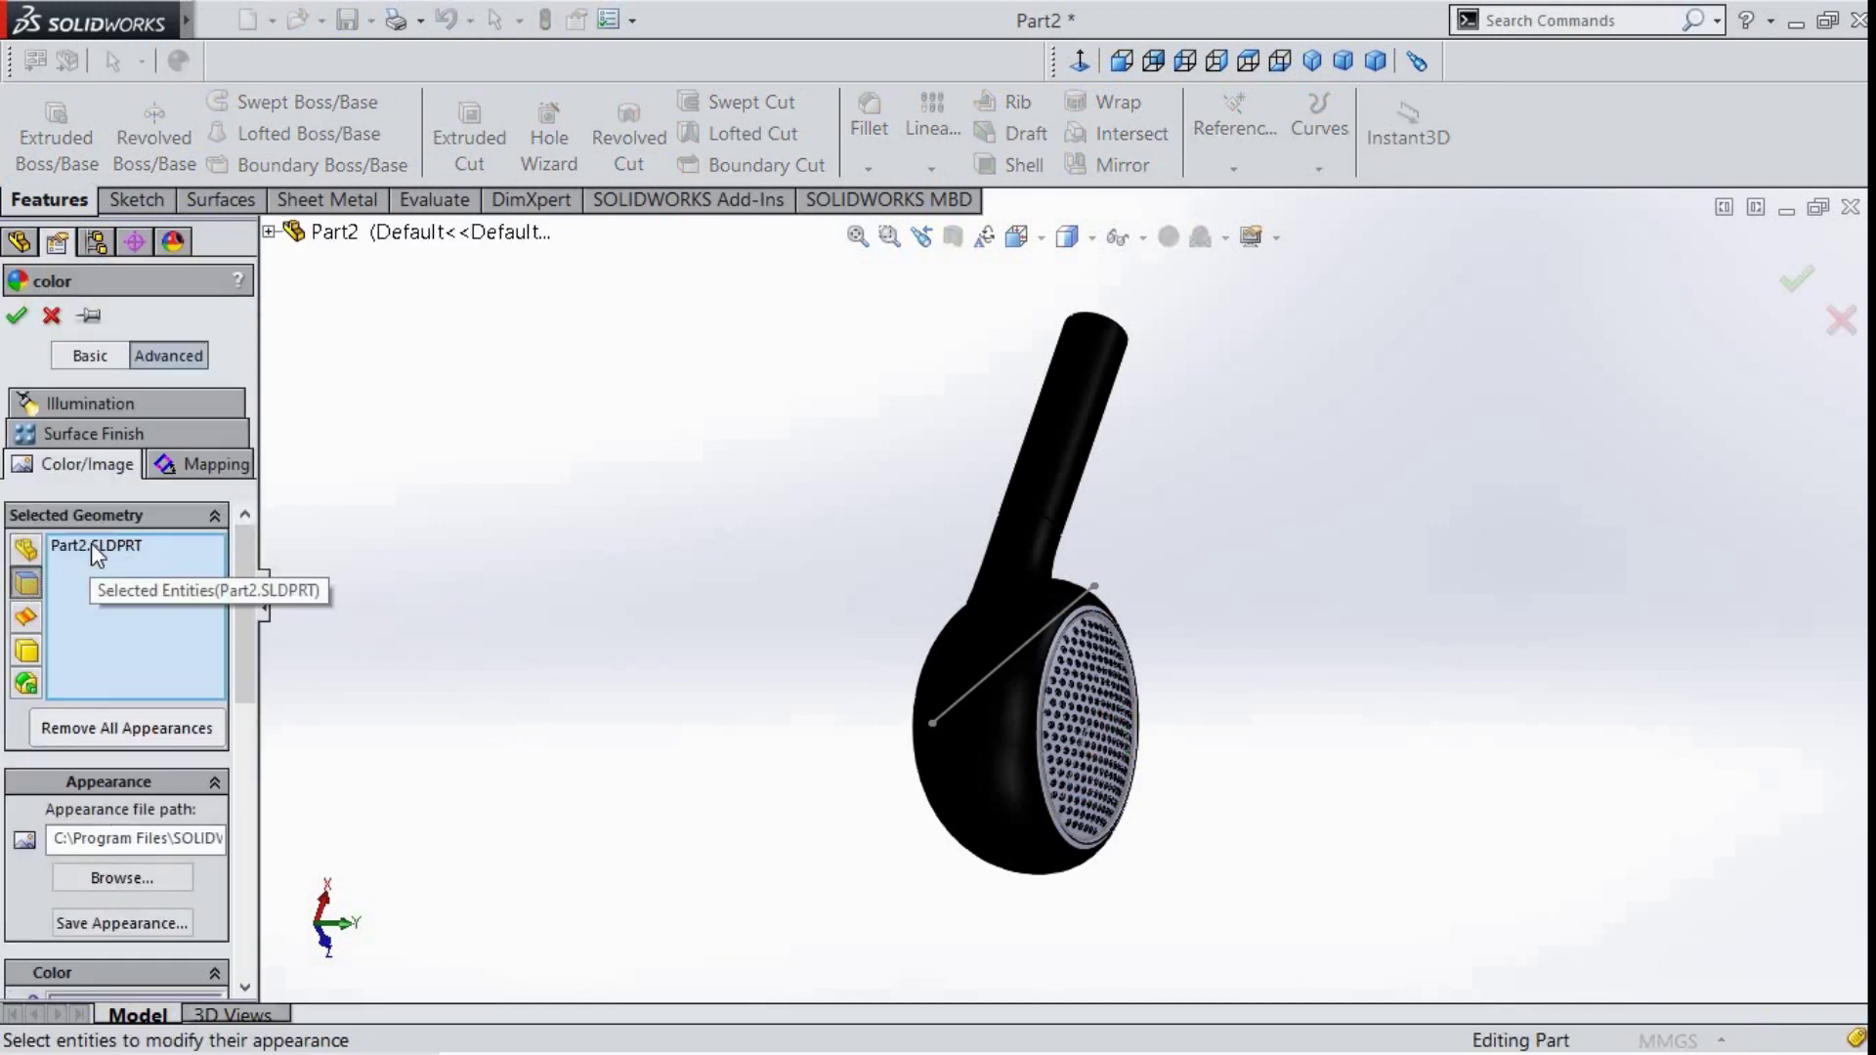
- Drop the whole part from the selection so the perforated face stays light grey
{"action": "right_click", "coordinate": [96, 555]}
{"action": "left_click", "coordinate": [161, 591]}
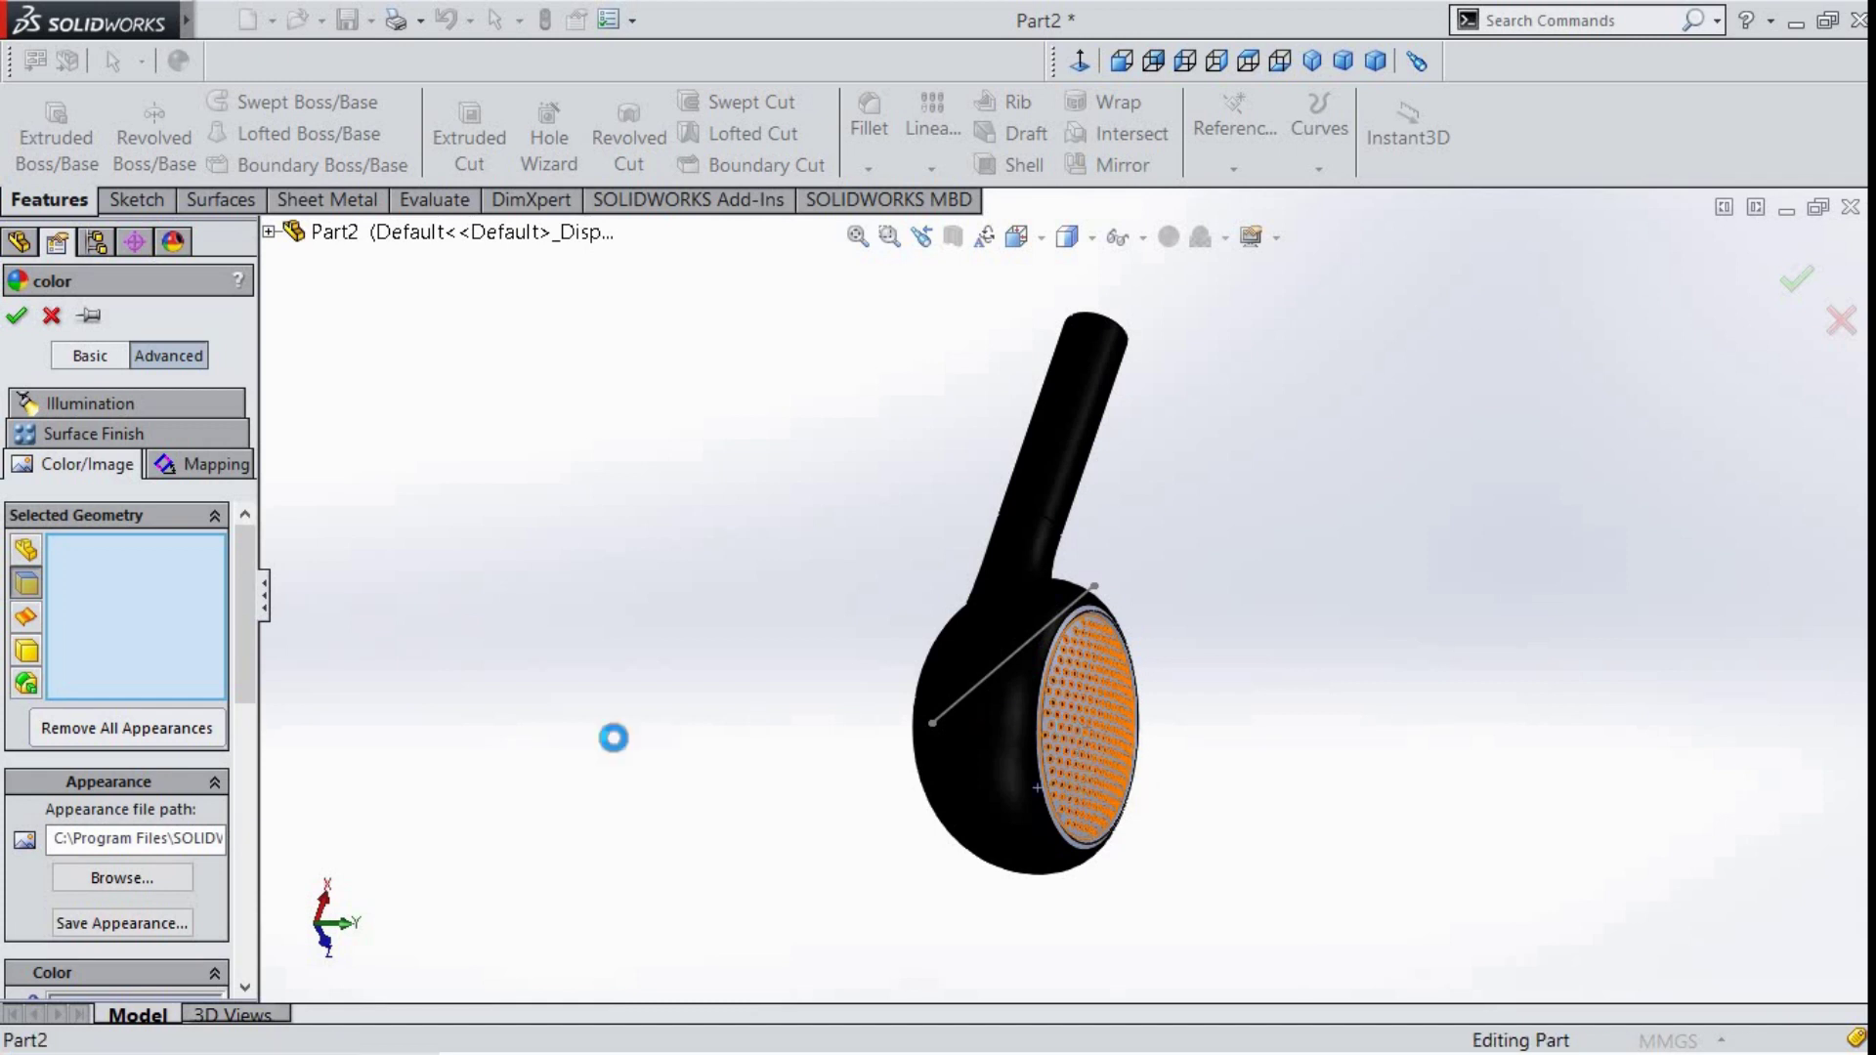
{"action": "scroll", "coordinate": [184, 741], "scroll_direction": "down", "scroll_amount": 5}
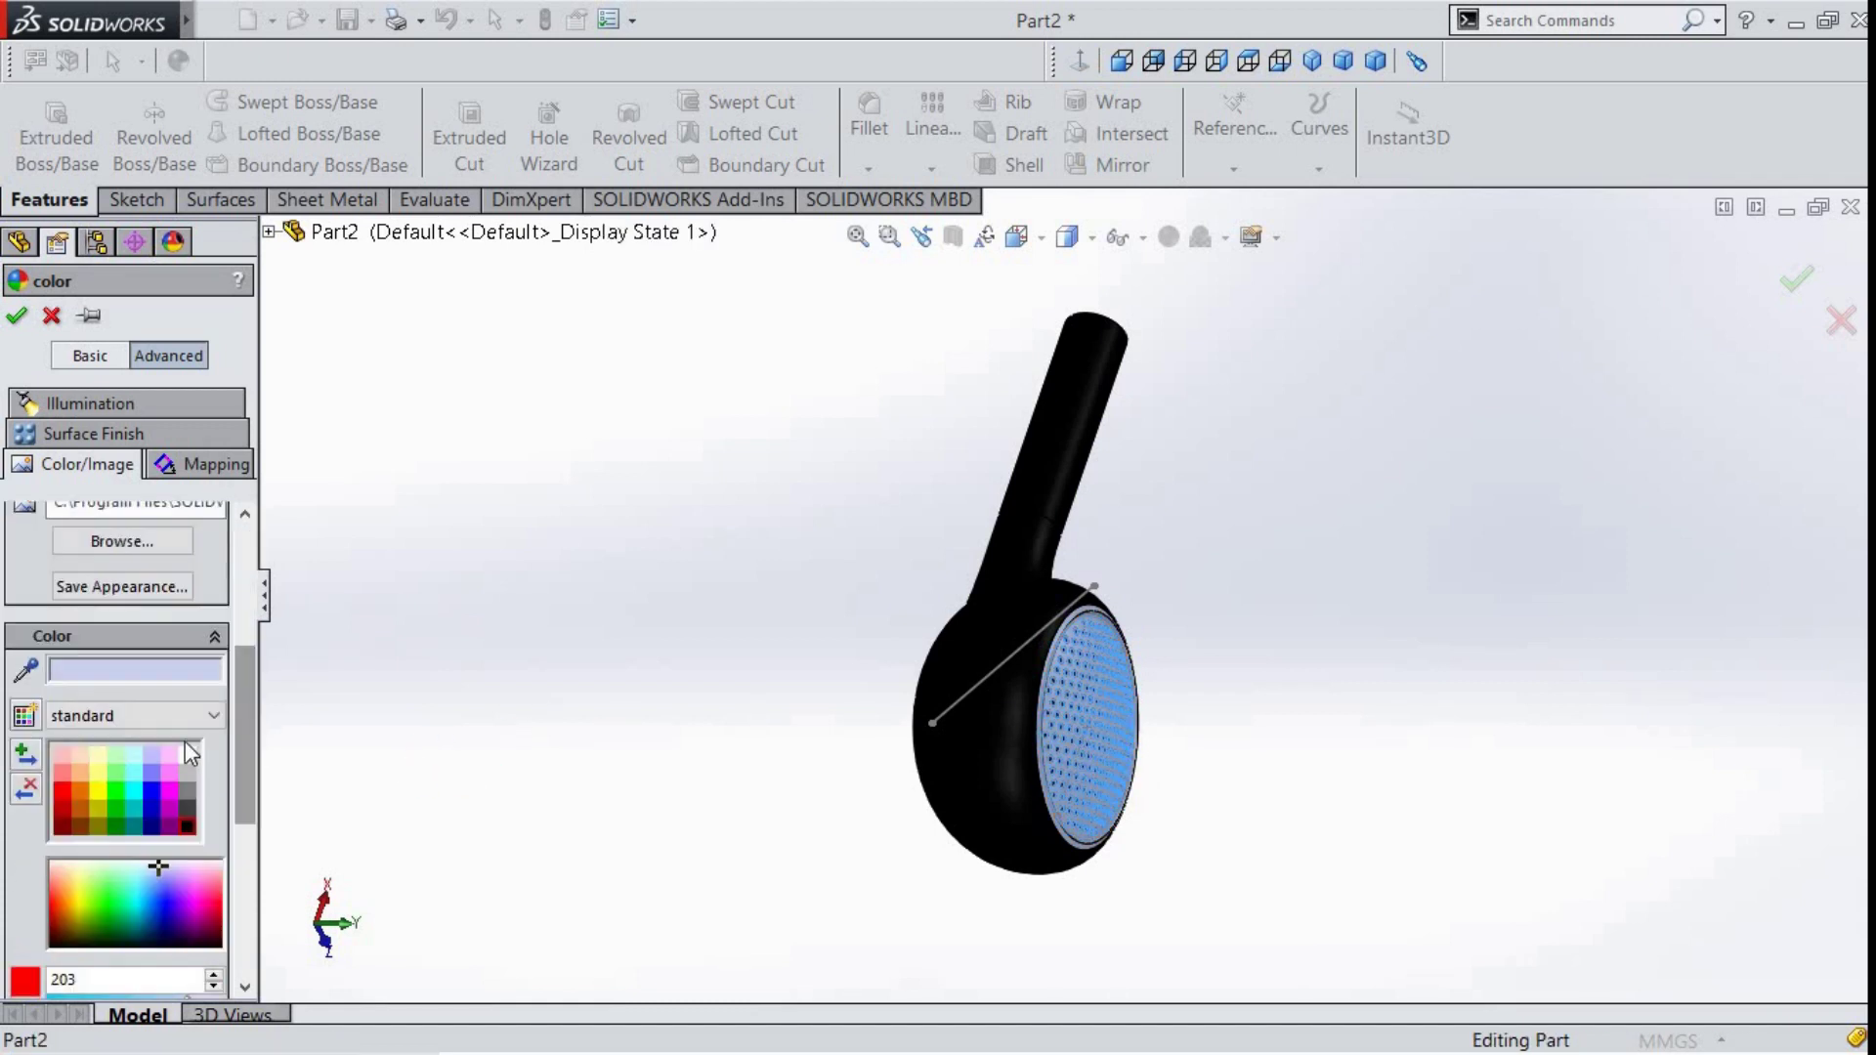
{"action": "left_click", "coordinate": [17, 316]}
- Zoom and orbit to inspect the perforated face face-on
{"action": "scroll", "coordinate": [1007, 650], "scroll_direction": "down", "scroll_amount": 3}
{"action": "scroll", "coordinate": [1006, 650], "scroll_direction": "down", "scroll_amount": 3}
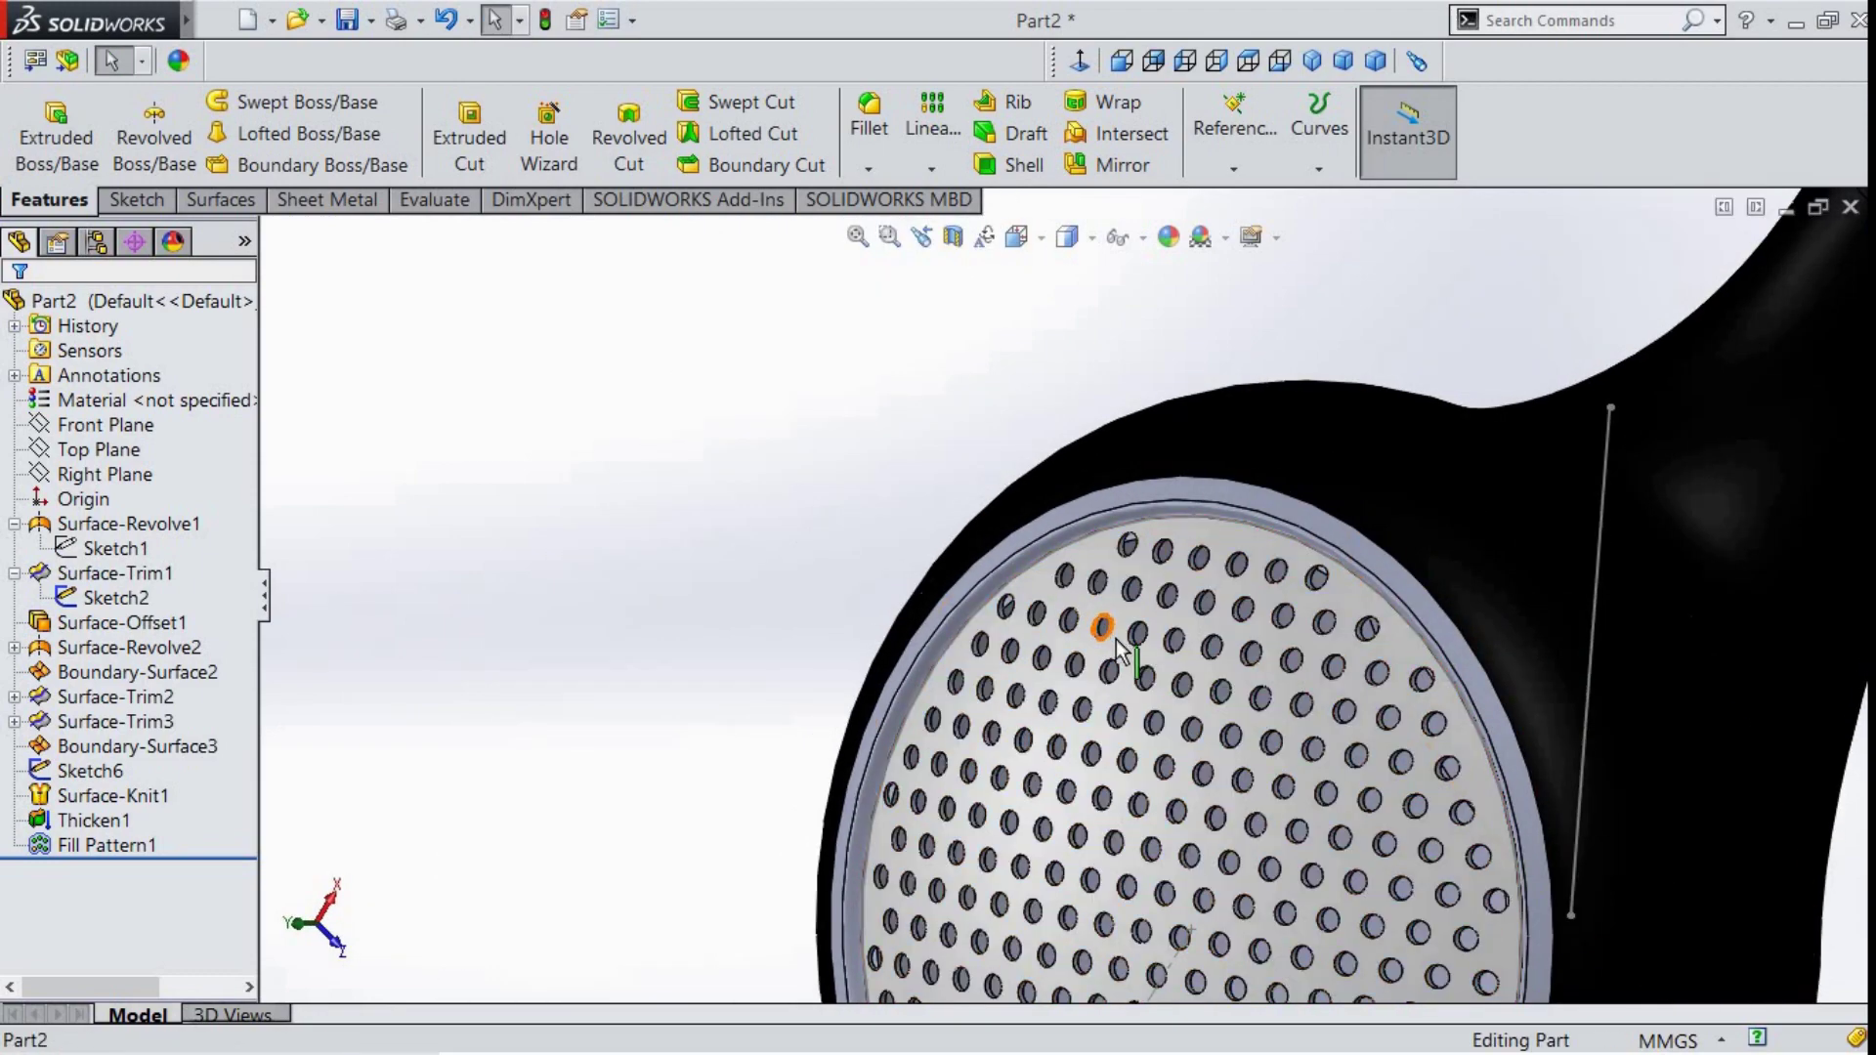
{"action": "scroll", "coordinate": [1124, 655], "scroll_direction": "up", "scroll_amount": 3}
{"action": "mouse_move", "coordinate": [1152, 661]}
{"action": "middle_mouse_down"}
{"action": "mouse_move", "coordinate": [1525, 596]}
{"action": "mouse_move", "coordinate": [1047, 635]}
{"action": "middle_mouse_up"}
{"action": "scroll", "coordinate": [1540, 606], "scroll_direction": "down", "scroll_amount": 3}
{"action": "scroll", "coordinate": [1189, 635], "scroll_direction": "up", "scroll_amount": 3}
{"action": "scroll", "coordinate": [1048, 636], "scroll_direction": "down", "scroll_amount": 3}
{"action": "scroll", "coordinate": [1045, 636], "scroll_direction": "down", "scroll_amount": 2}
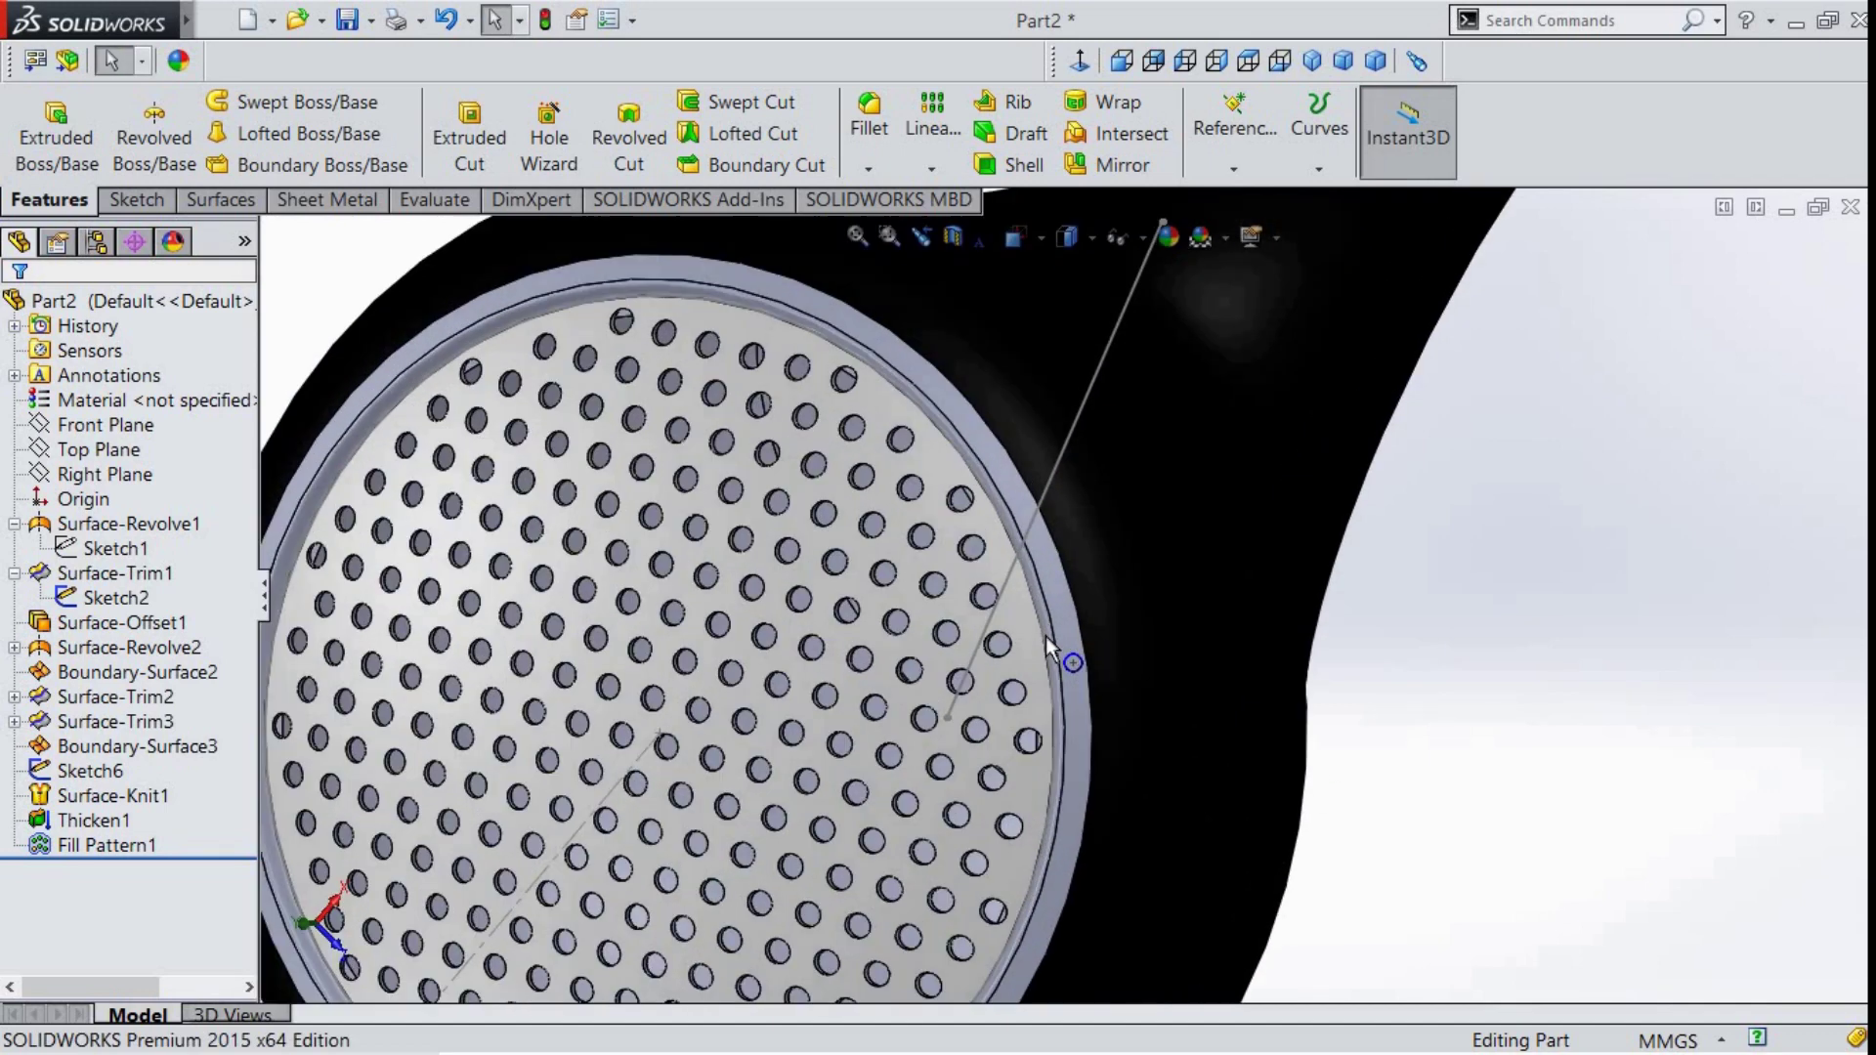
- Fit the model in Trimetric view and hide Sketch2's ellipse and line
{"action": "key", "text": "f"}
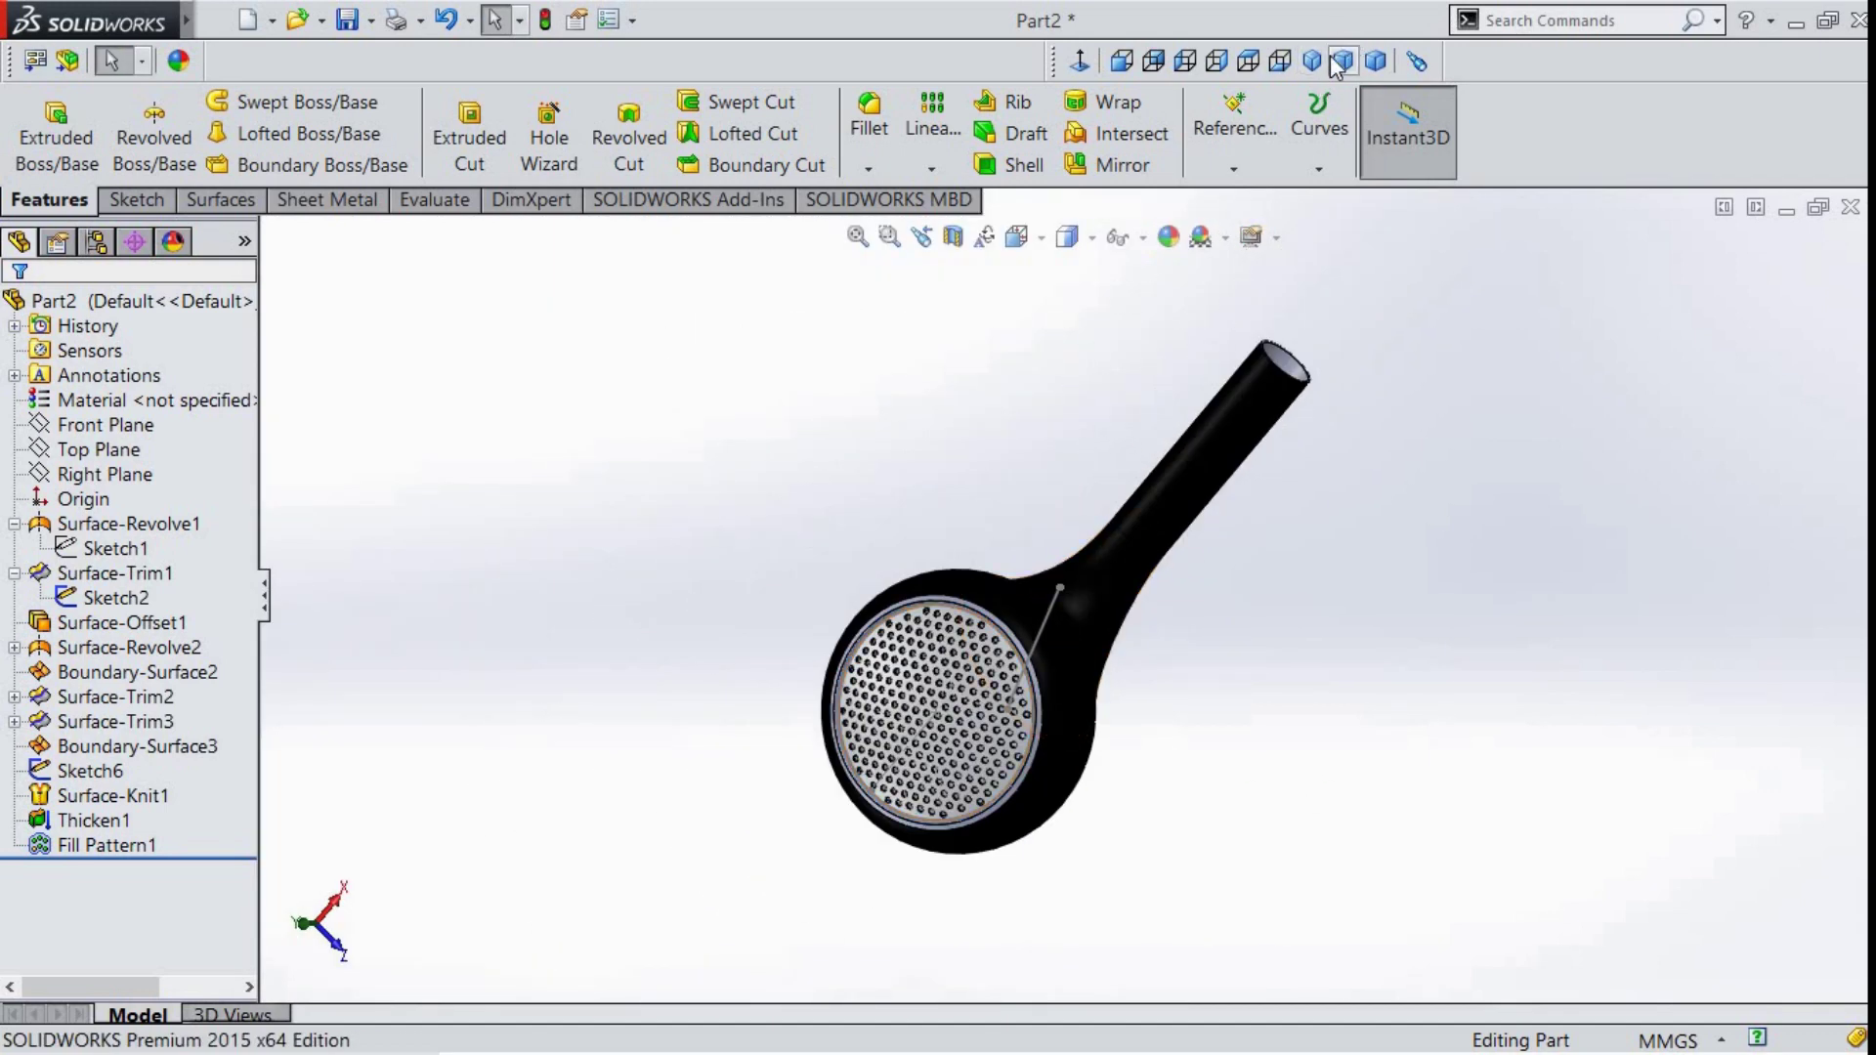
{"action": "left_click", "coordinate": [1341, 62]}
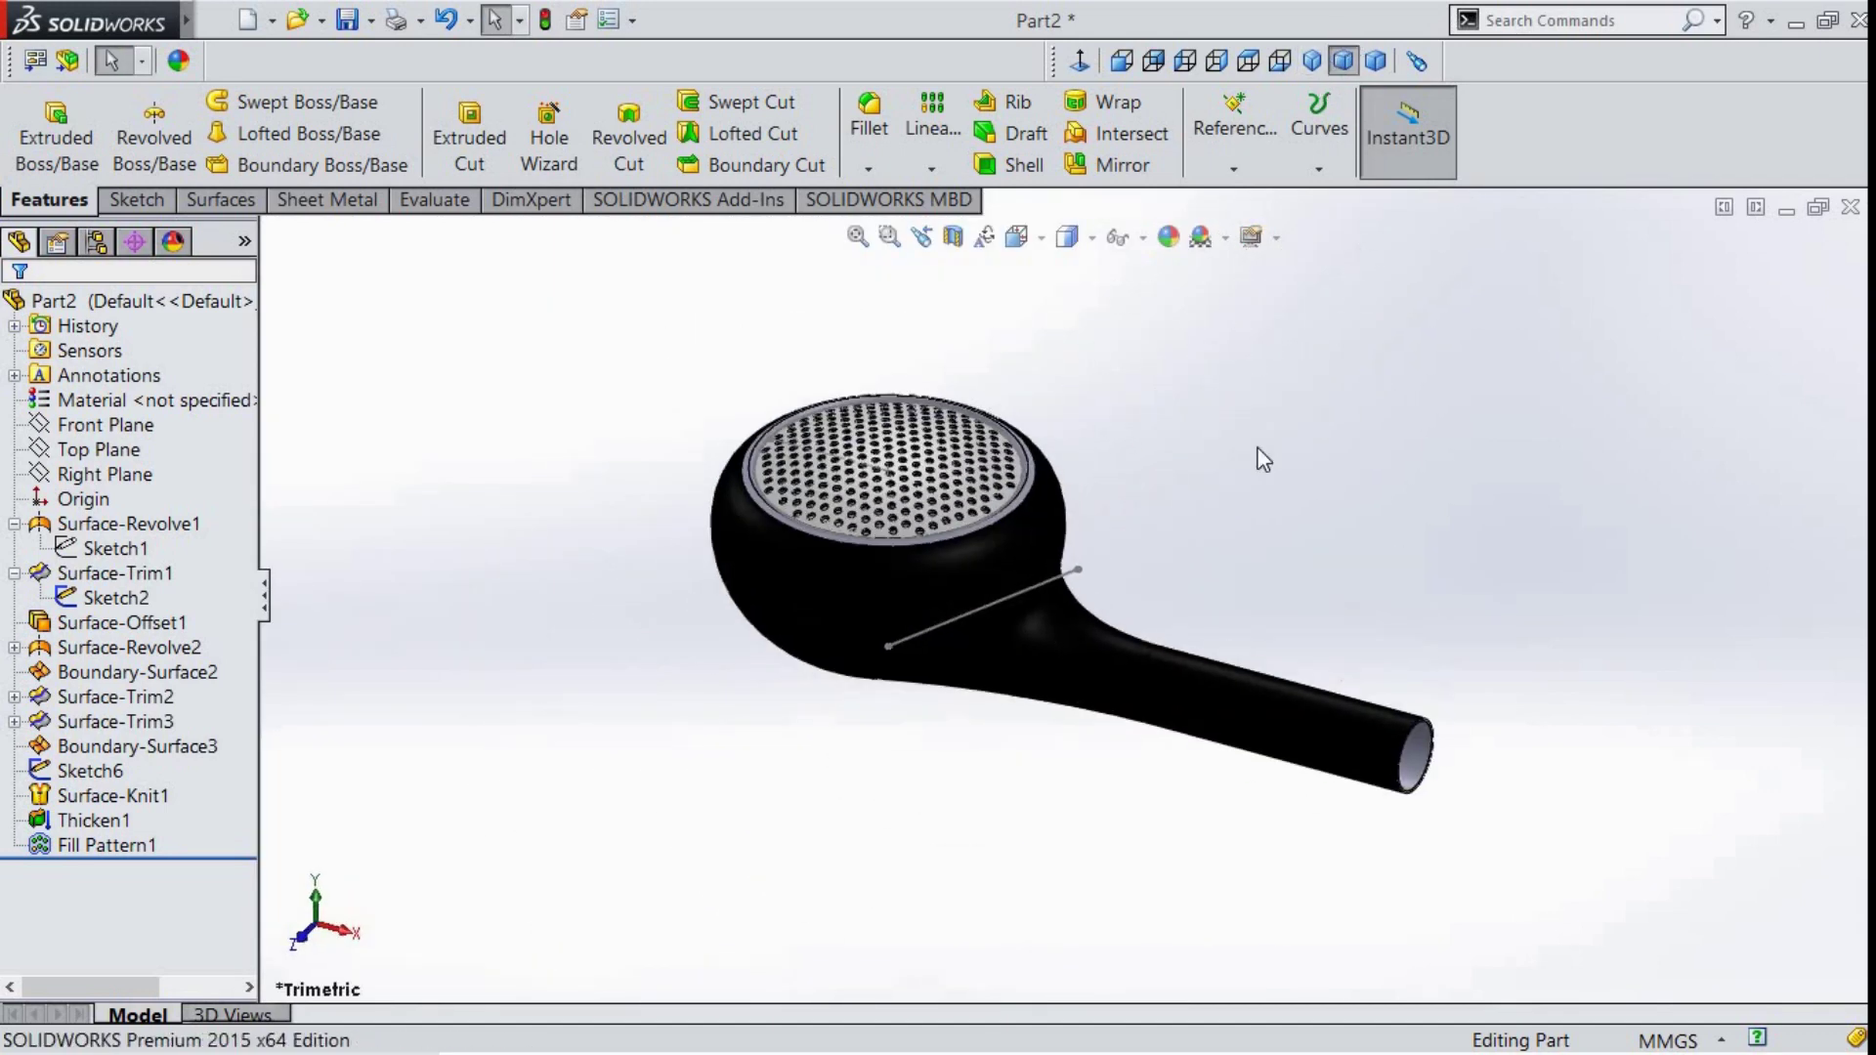
{"action": "right_click", "coordinate": [1070, 594]}
{"action": "left_click", "coordinate": [1112, 545]}
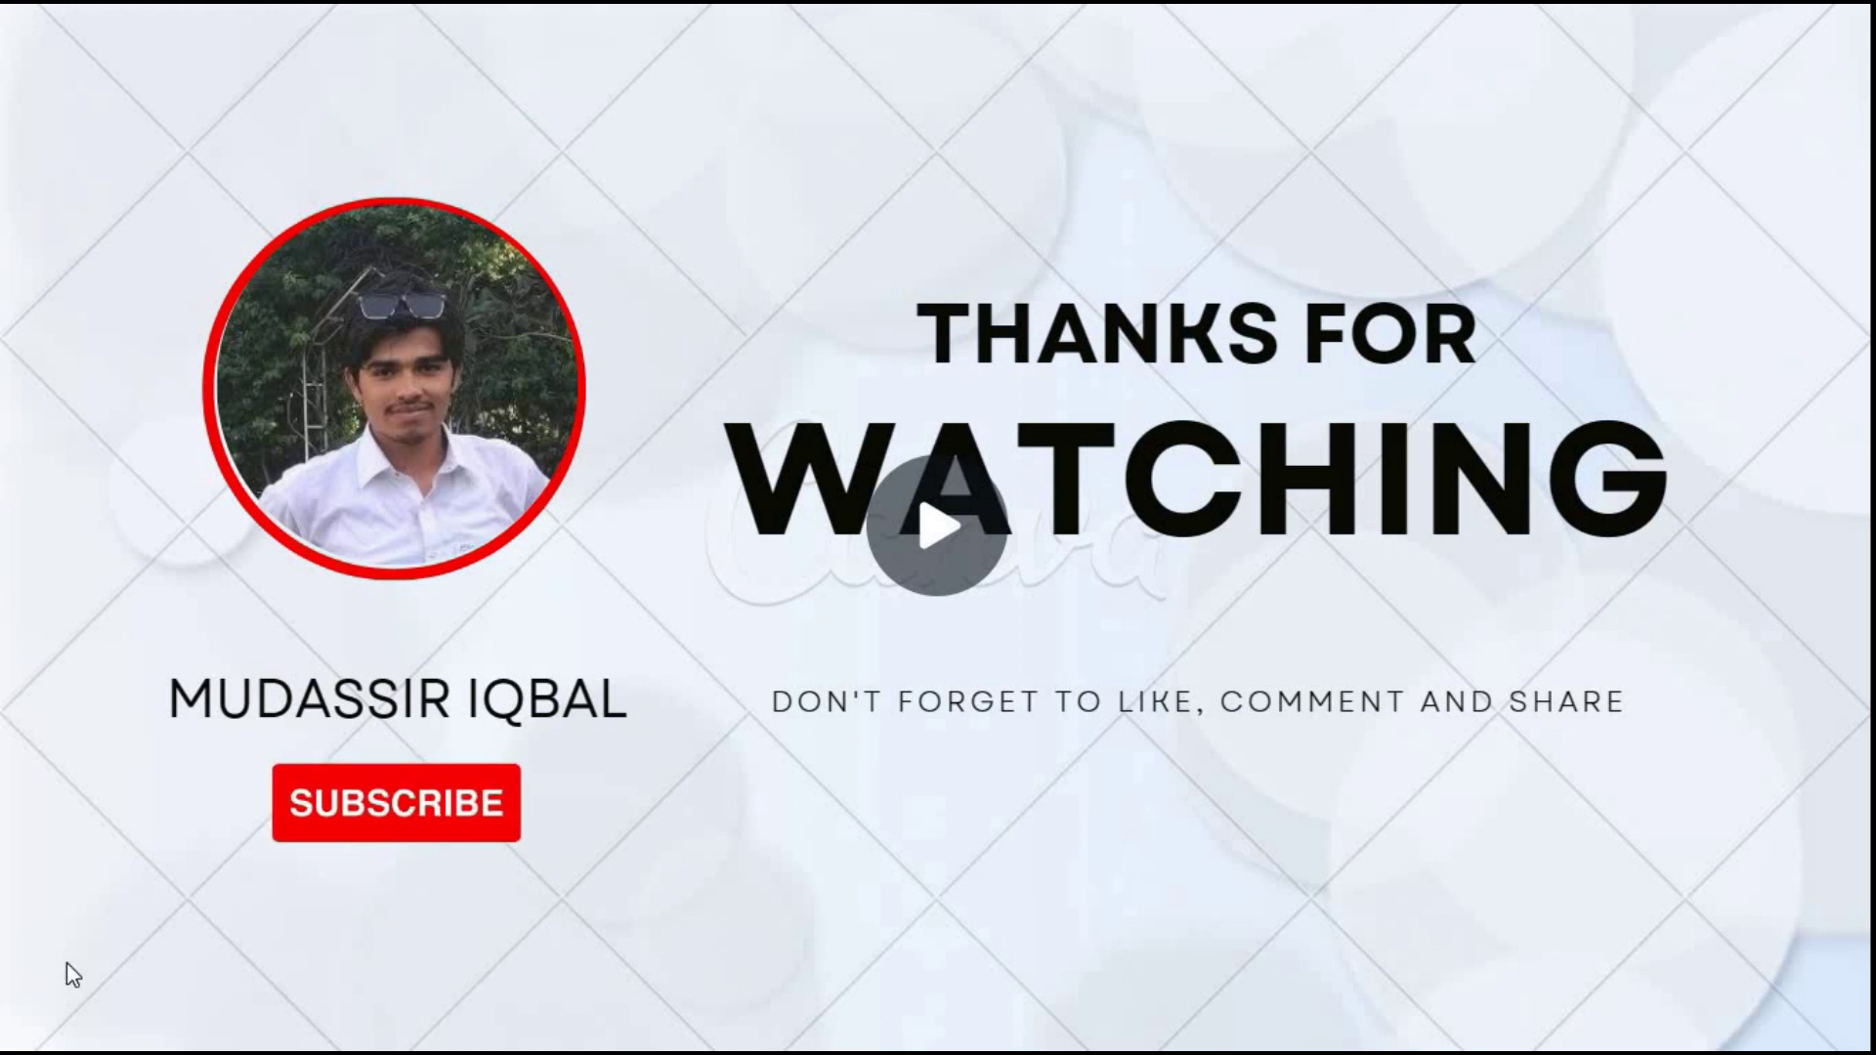
- Replay the ended thank-you video from the beginning
{"action": "left_click", "coordinate": [958, 565]}
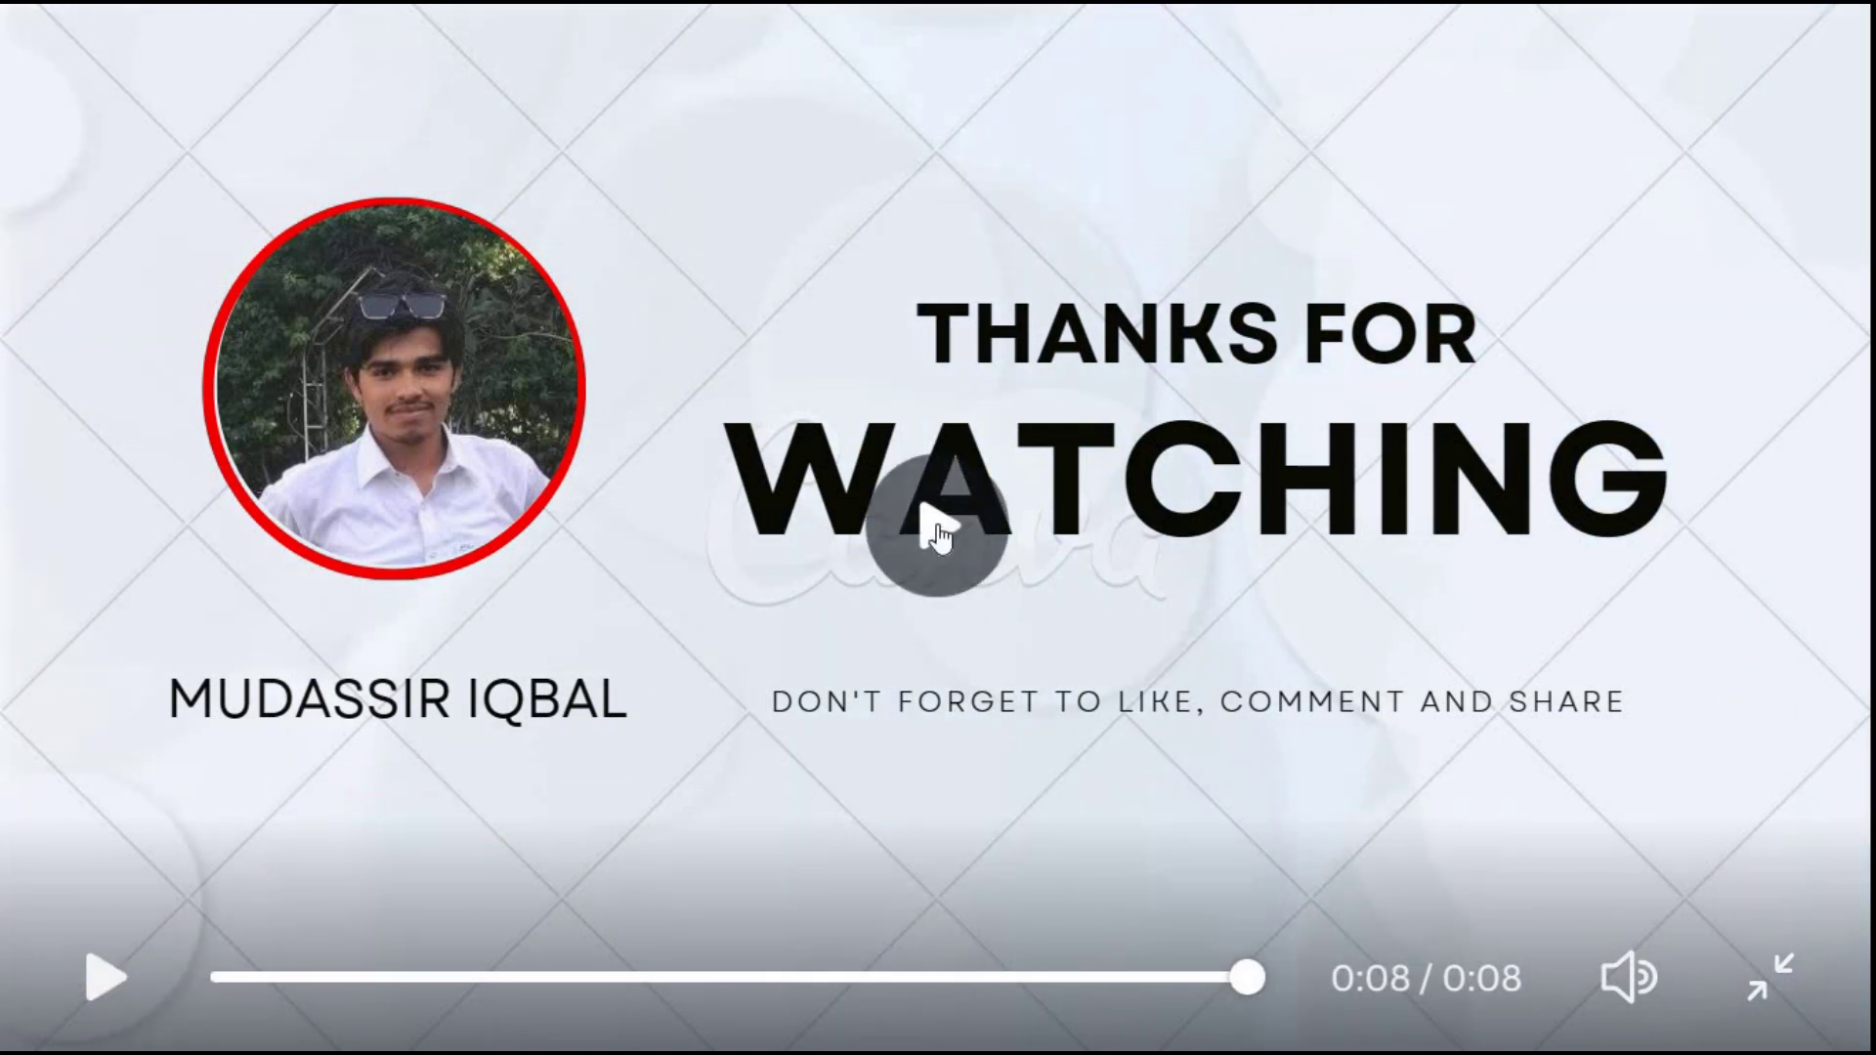
{"action": "left_click", "coordinate": [884, 858]}
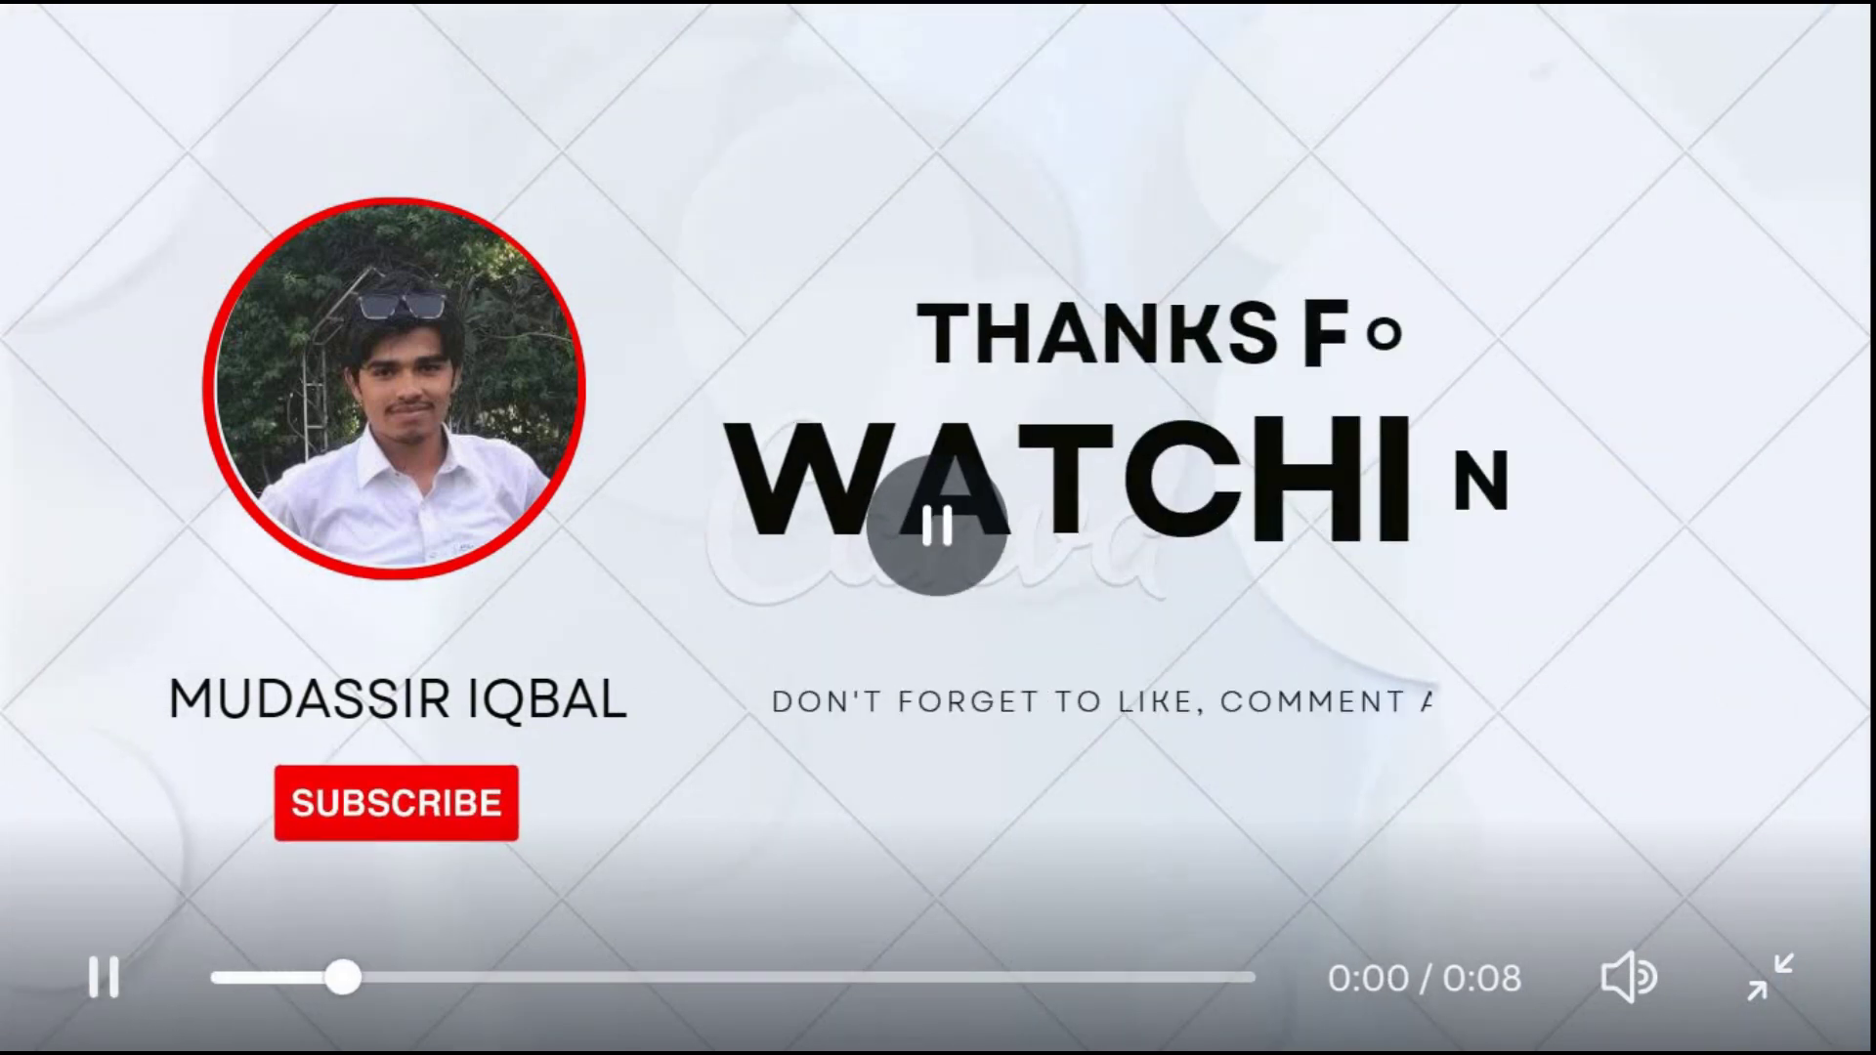
{"action": "left_click", "coordinate": [864, 826]}
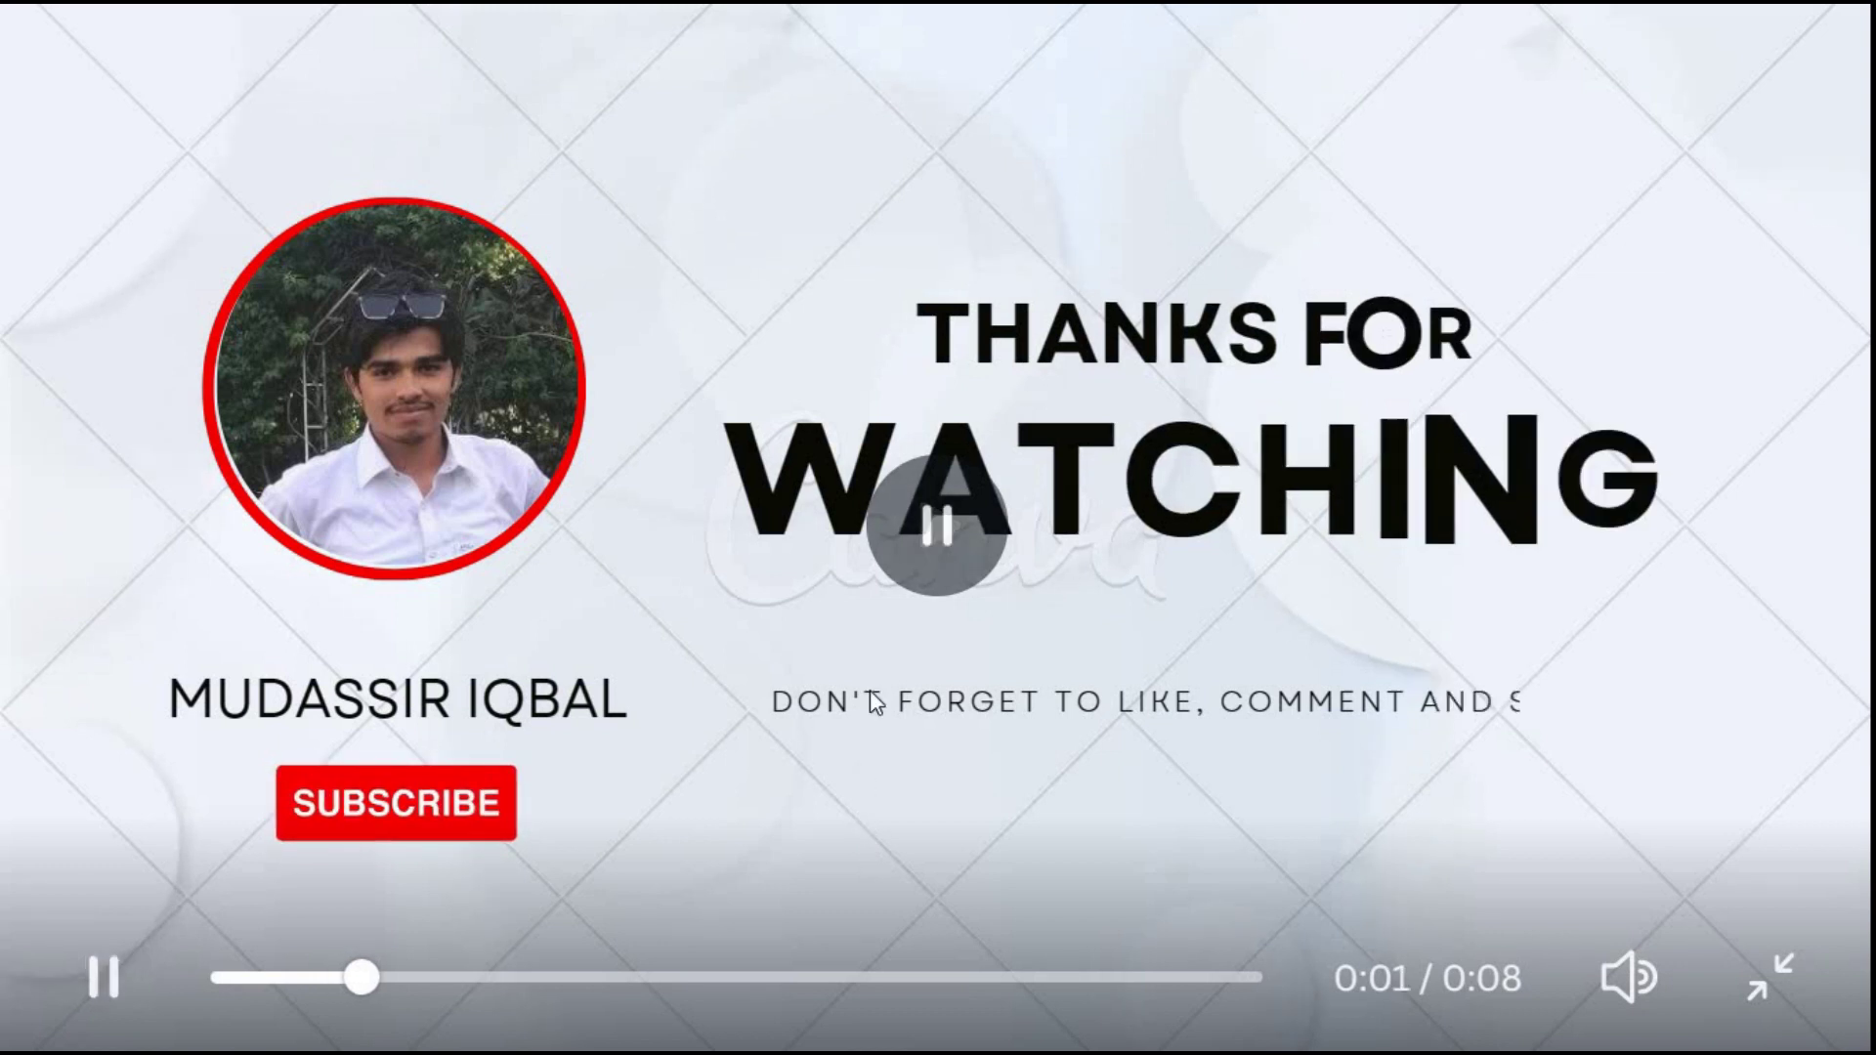